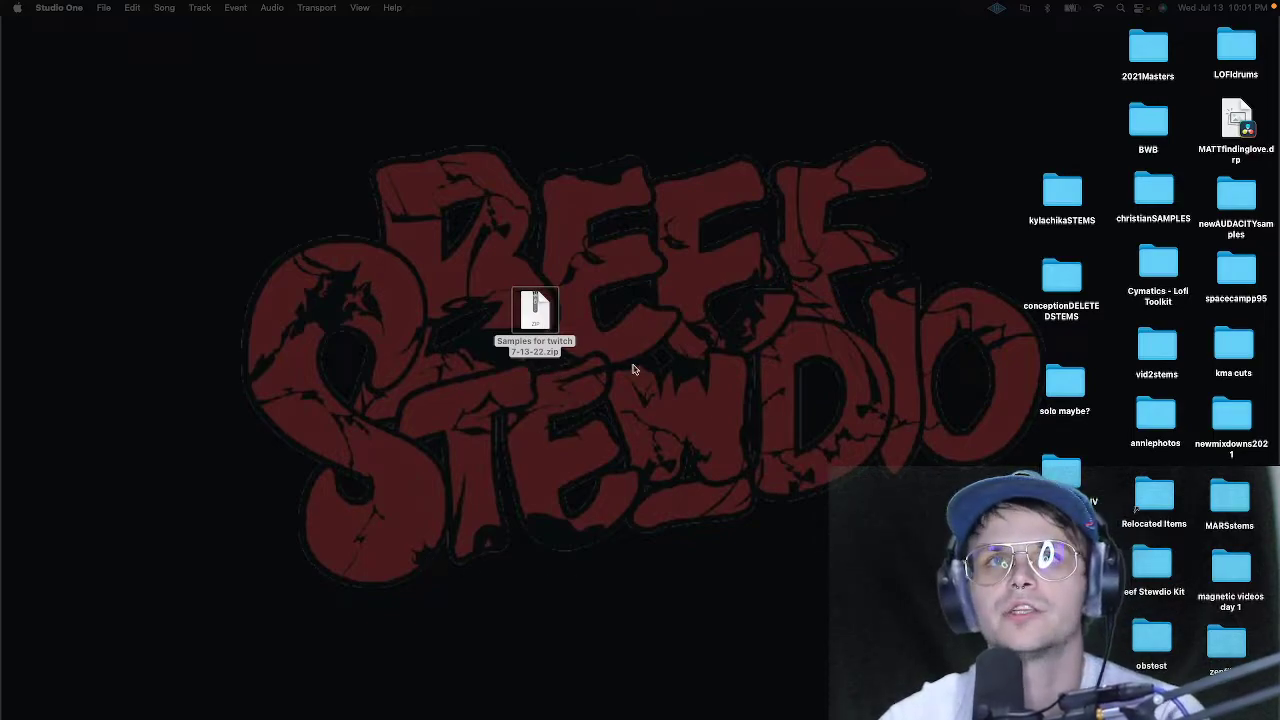
# - Extract the Samples for twitch 7-13-22.zip archive on the desktop and delete the zip file
pyautogui.press('super+Tab')
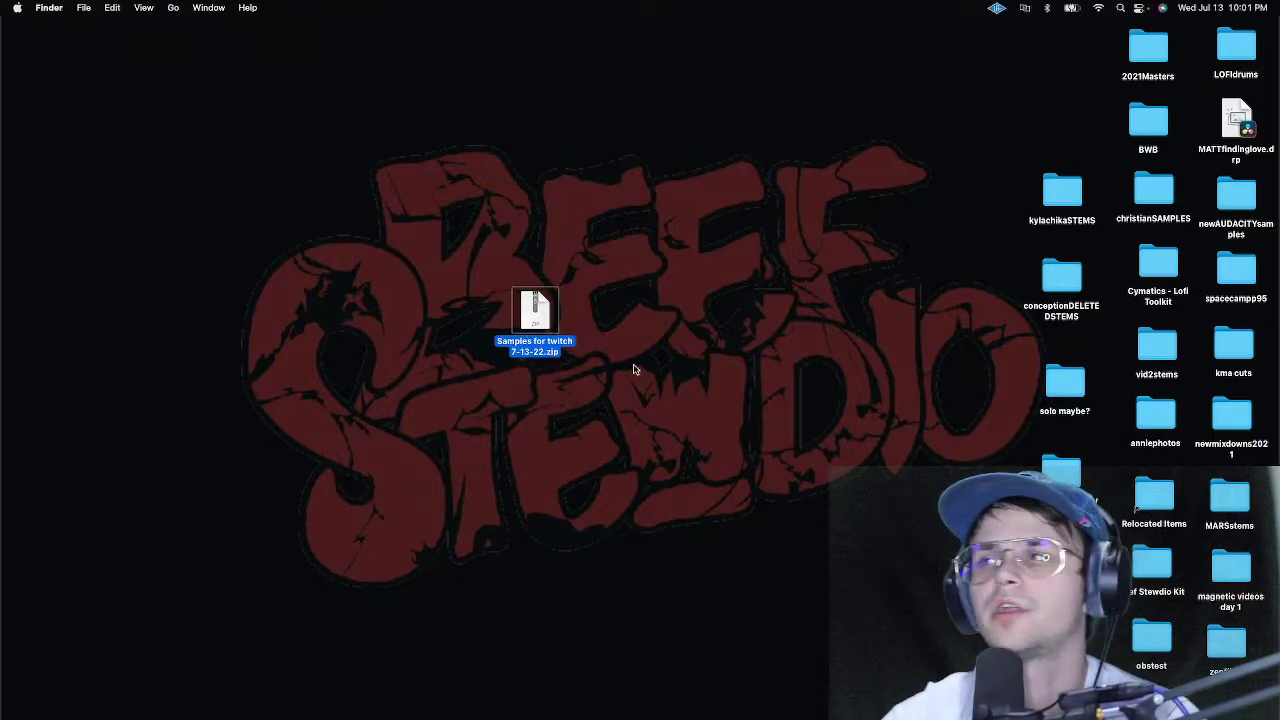
pyautogui.doubleClick(535, 325)
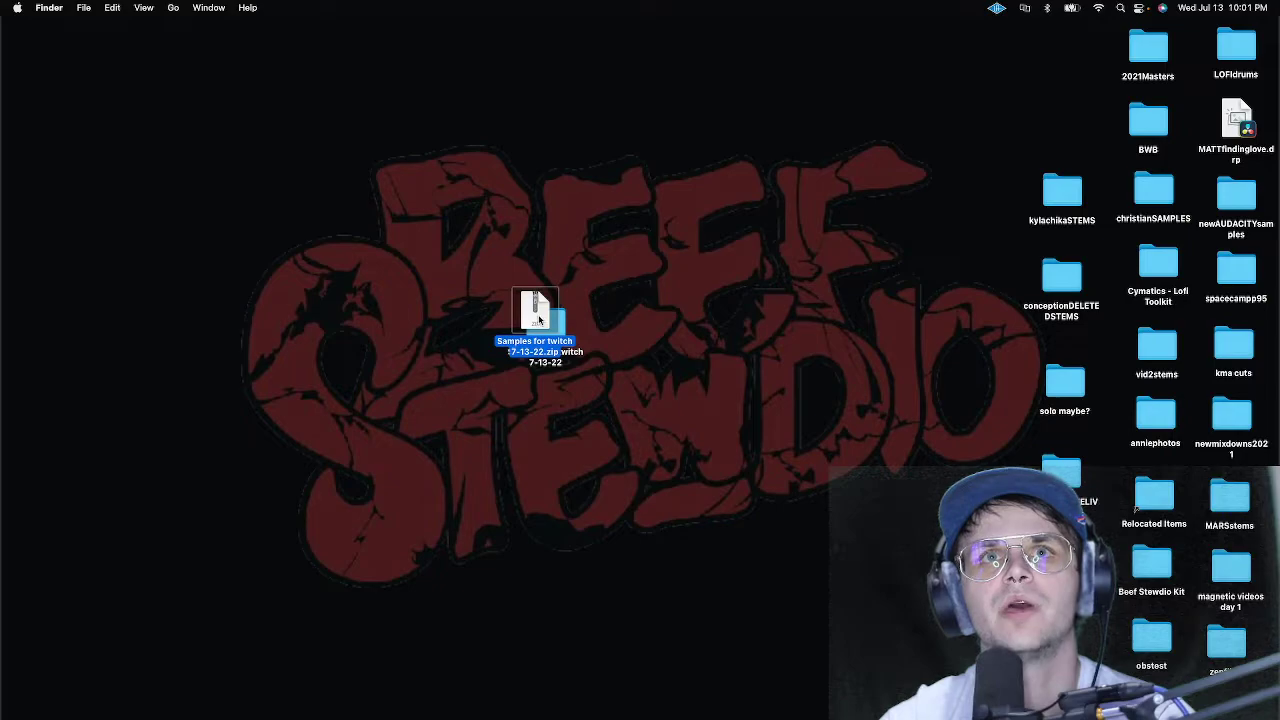
pyautogui.press('super+BackSpace')
# - Open the extracted Samples for twitch 7-13-22 folder and audition its two acoustic guitar samples
pyautogui.doubleClick(545, 322)
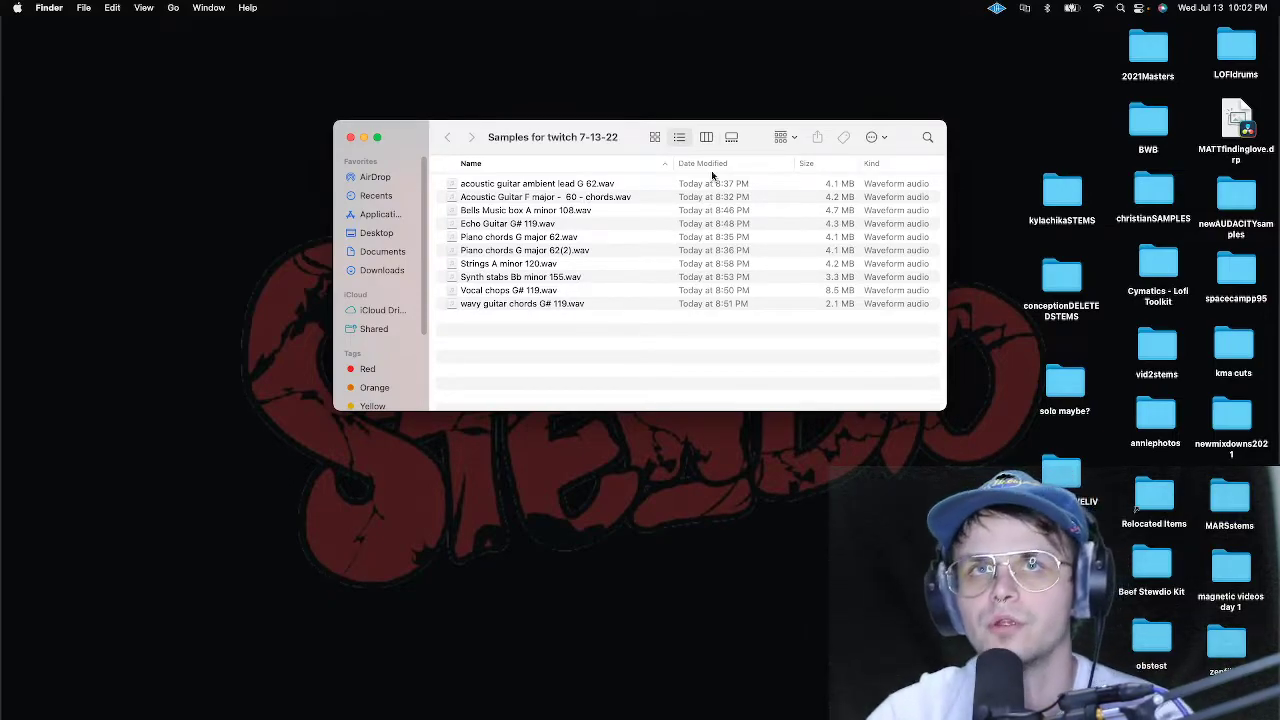
pyautogui.doubleClick(520, 187)
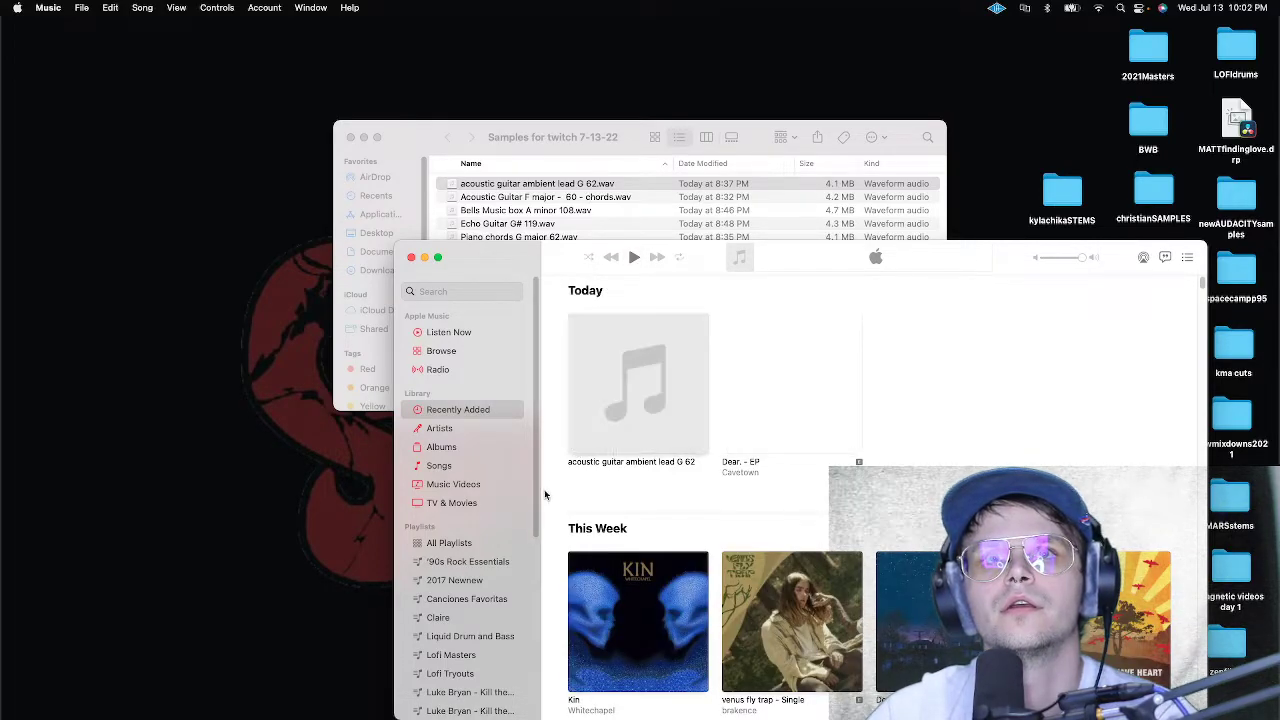
pyautogui.click(411, 257)
pyautogui.click(493, 190)
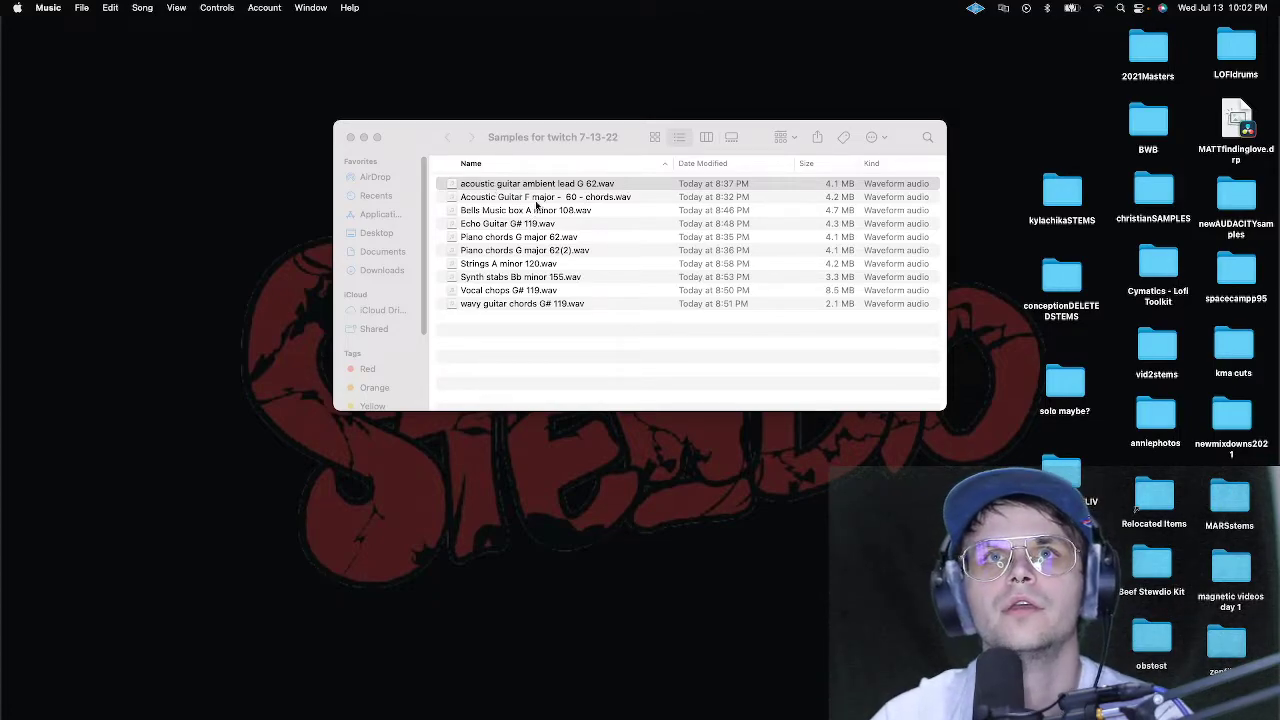
pyautogui.click(535, 201)
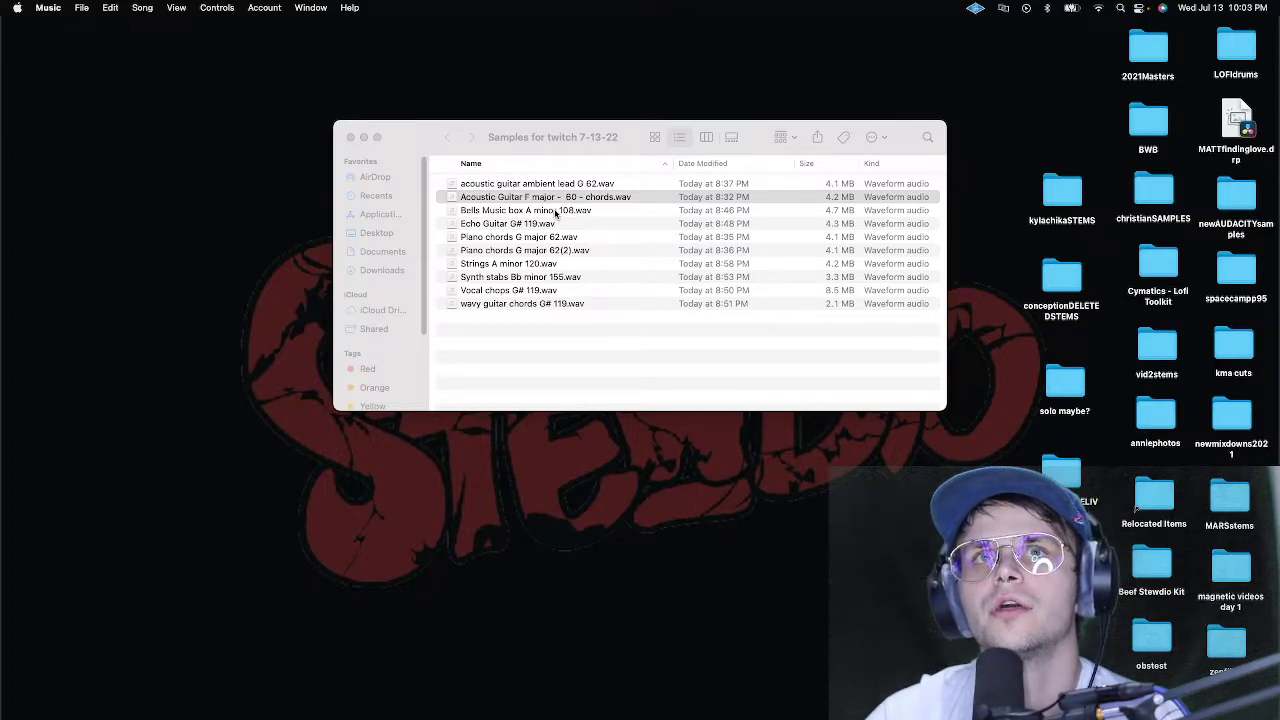
# - Audition Bells Music box A minor 108.wav and move it out of the samples folder onto the desktop
pyautogui.click(557, 212)
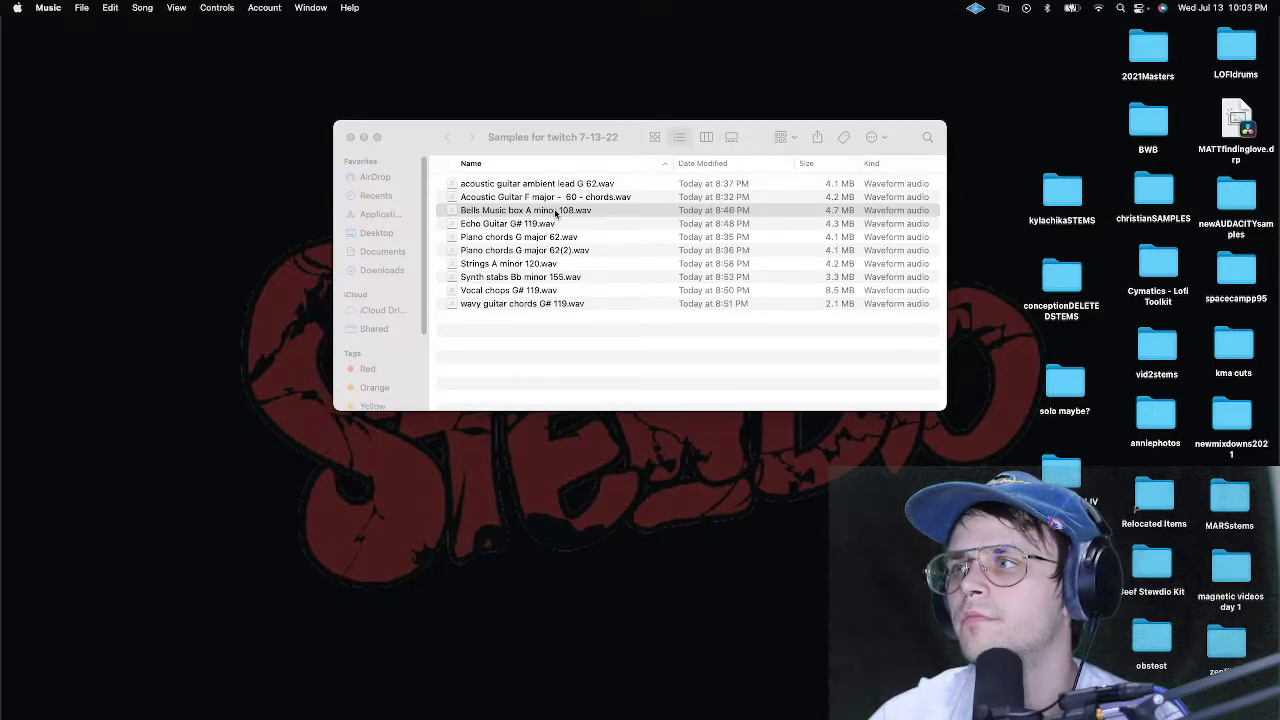
pyautogui.moveTo(552, 213); pyautogui.dragTo(1278, 461)
pyautogui.moveTo(1135, 510); pyautogui.dragTo(1135, 510)
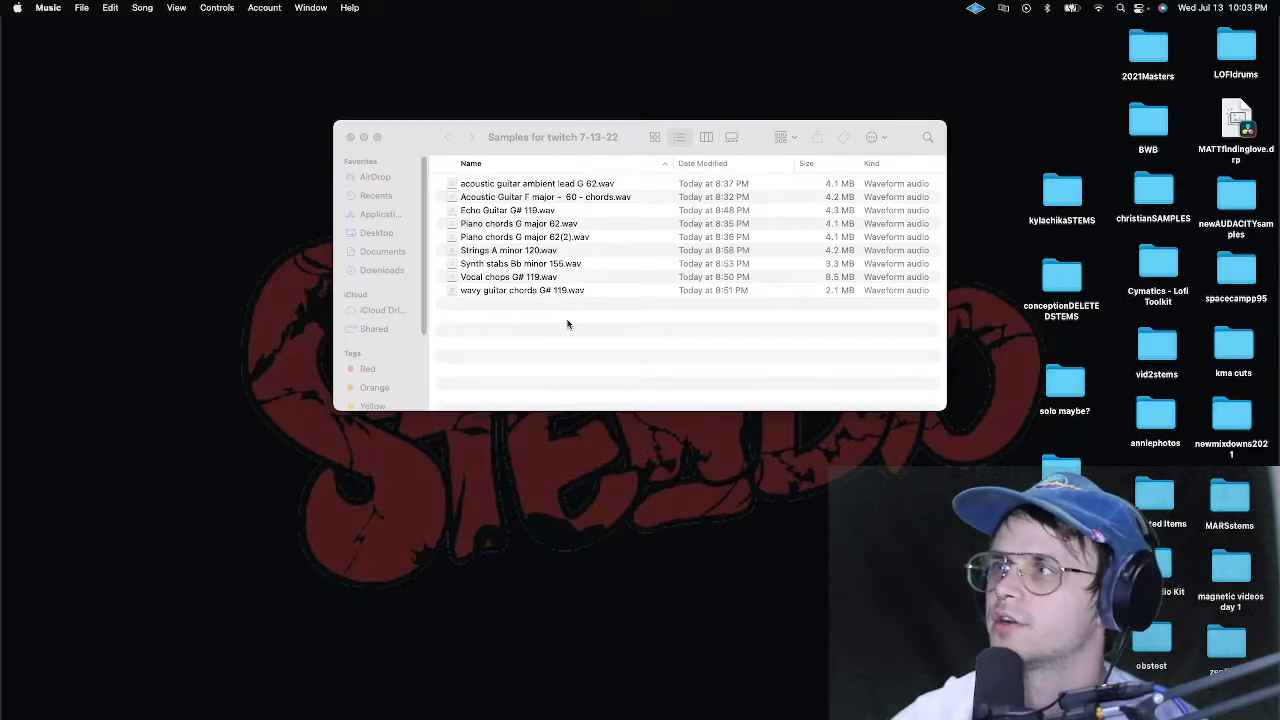
# - Audition the echo guitar, both piano chords, strings, synth stabs and vocal chops samples in turn
pyautogui.click(506, 211)
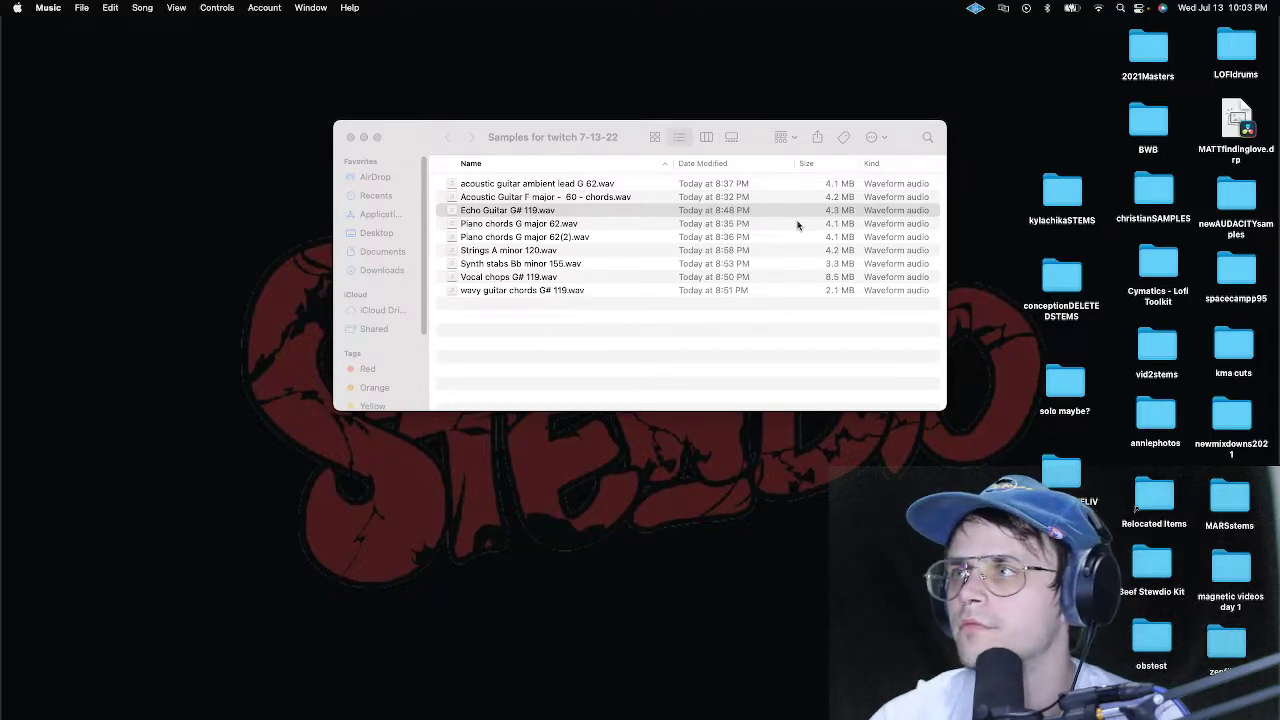
pyautogui.click(531, 227)
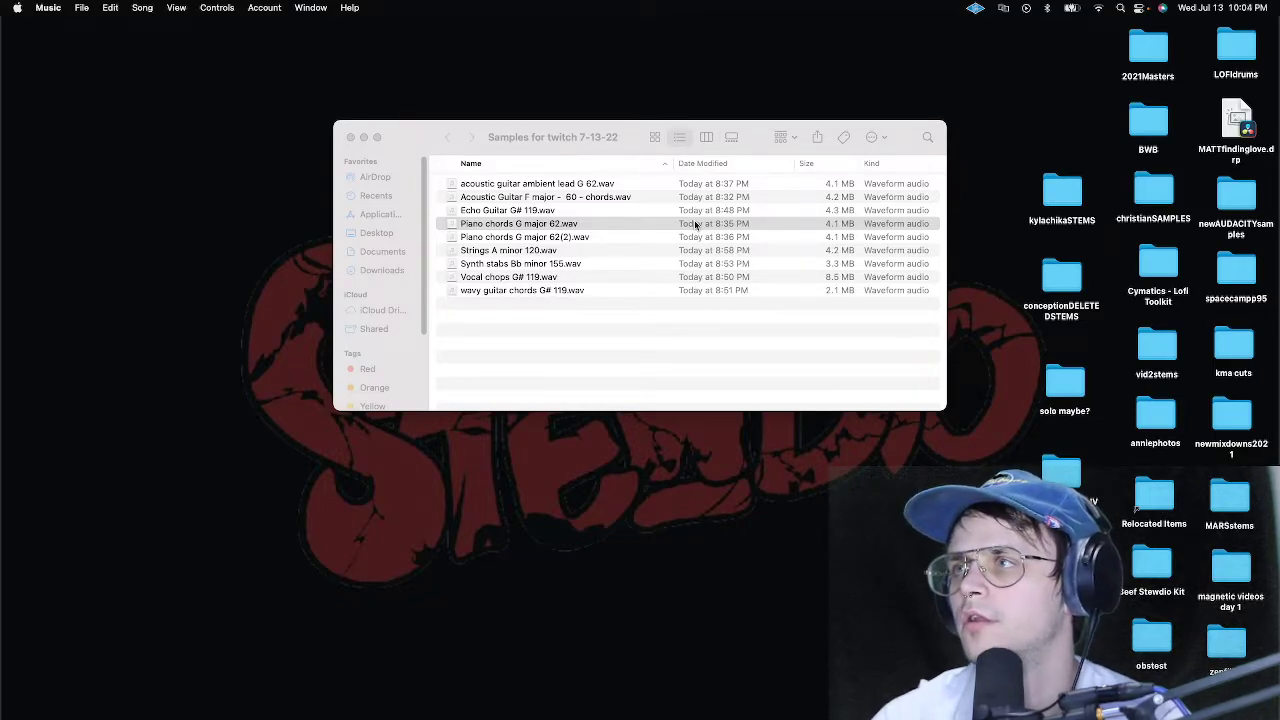
pyautogui.click(573, 240)
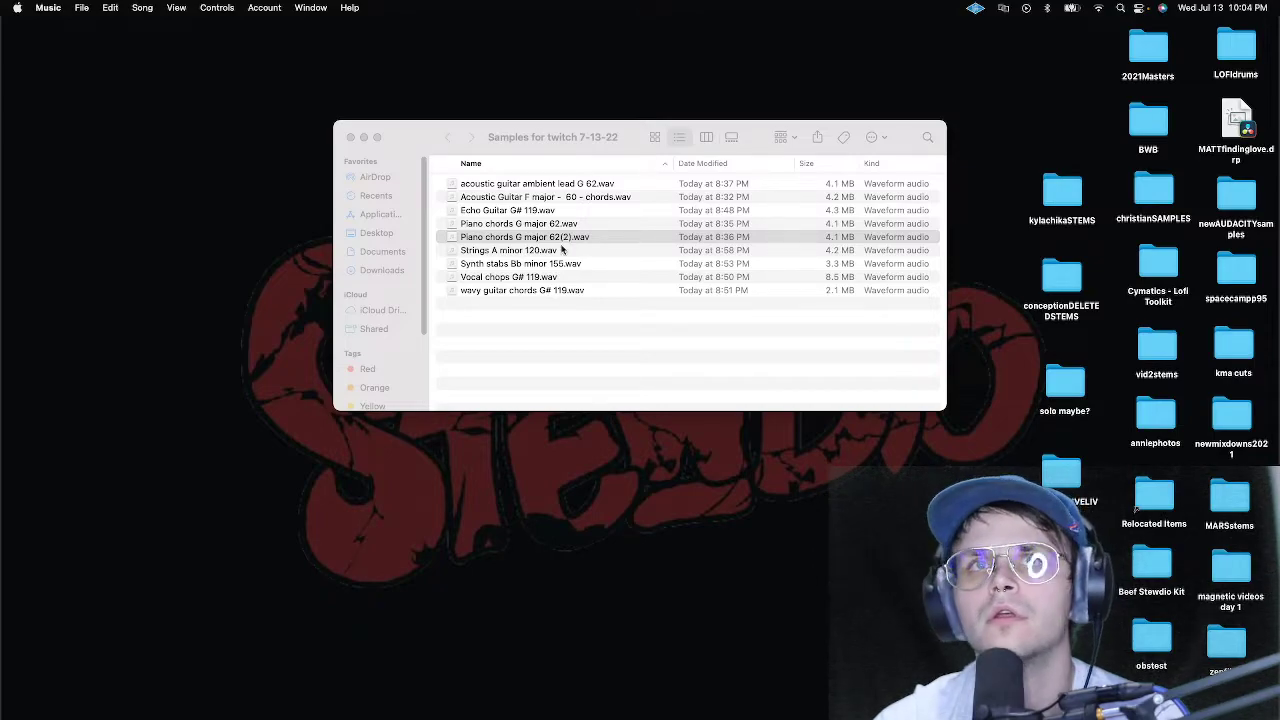
pyautogui.click(553, 252)
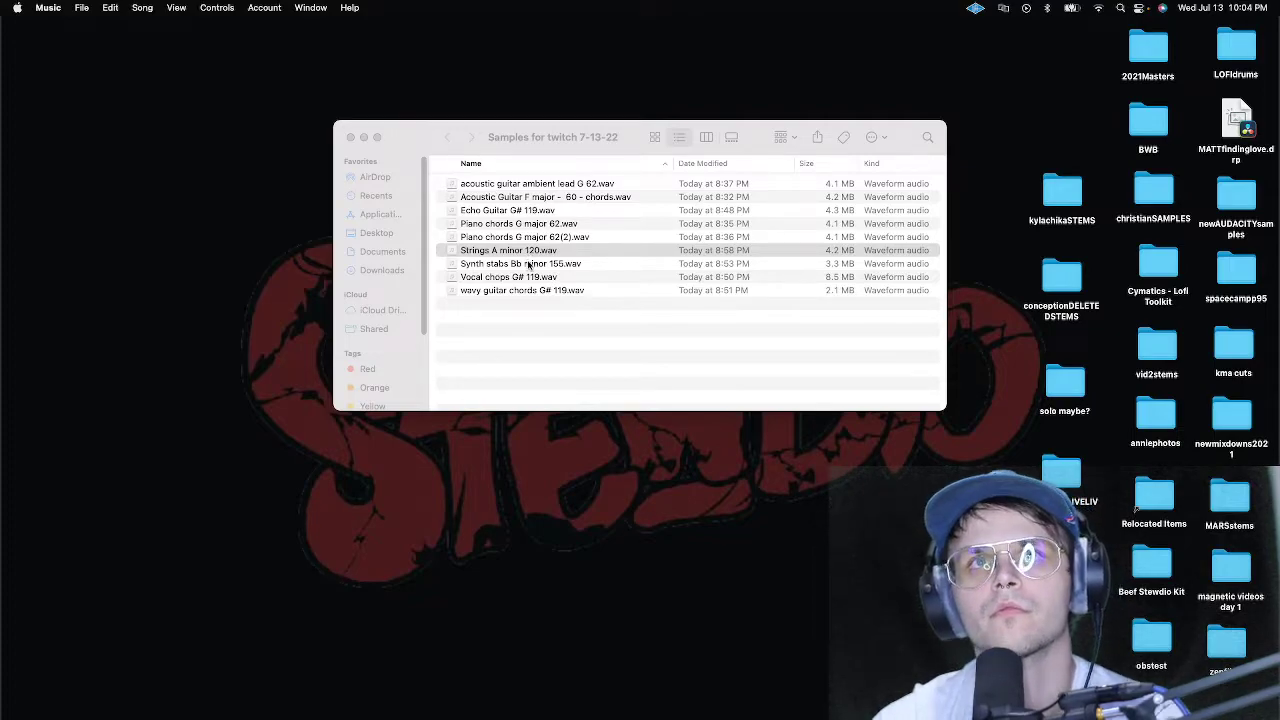
pyautogui.click(528, 264)
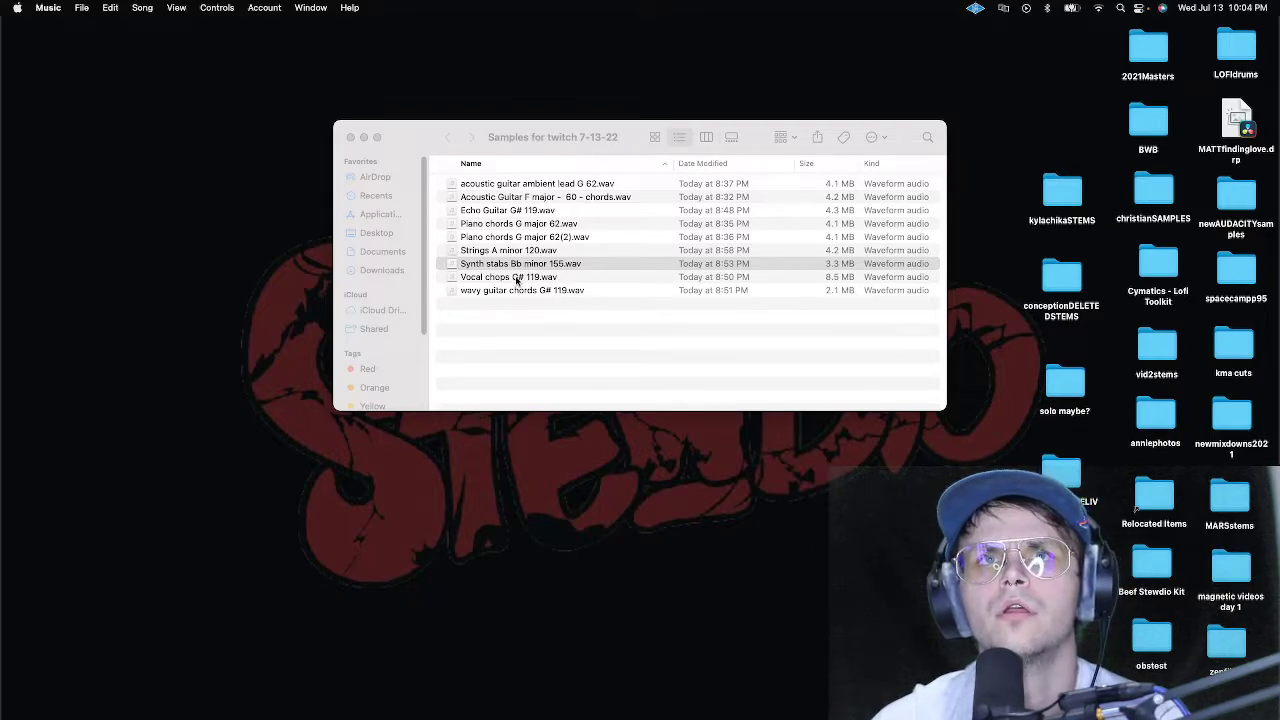
pyautogui.click(516, 280)
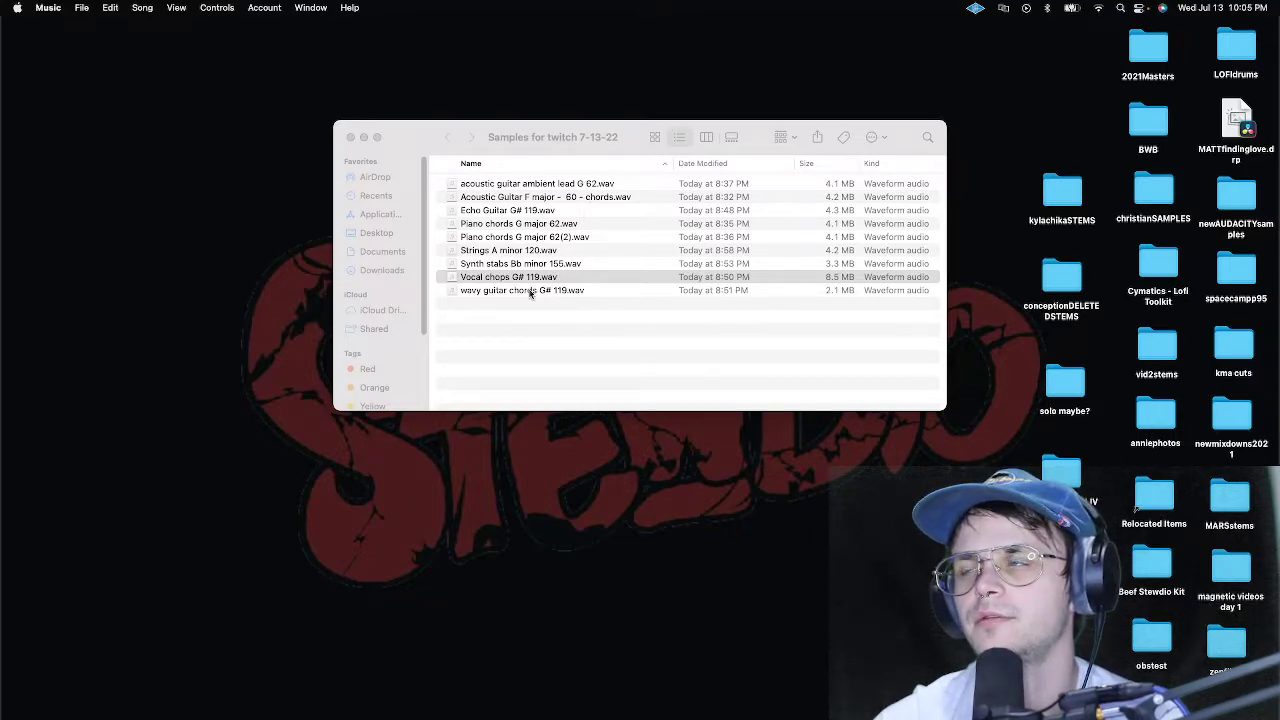
# - Audition wavy guitar chords G# 119.wav and move it out of the samples folder onto the desktop
pyautogui.click(530, 290)
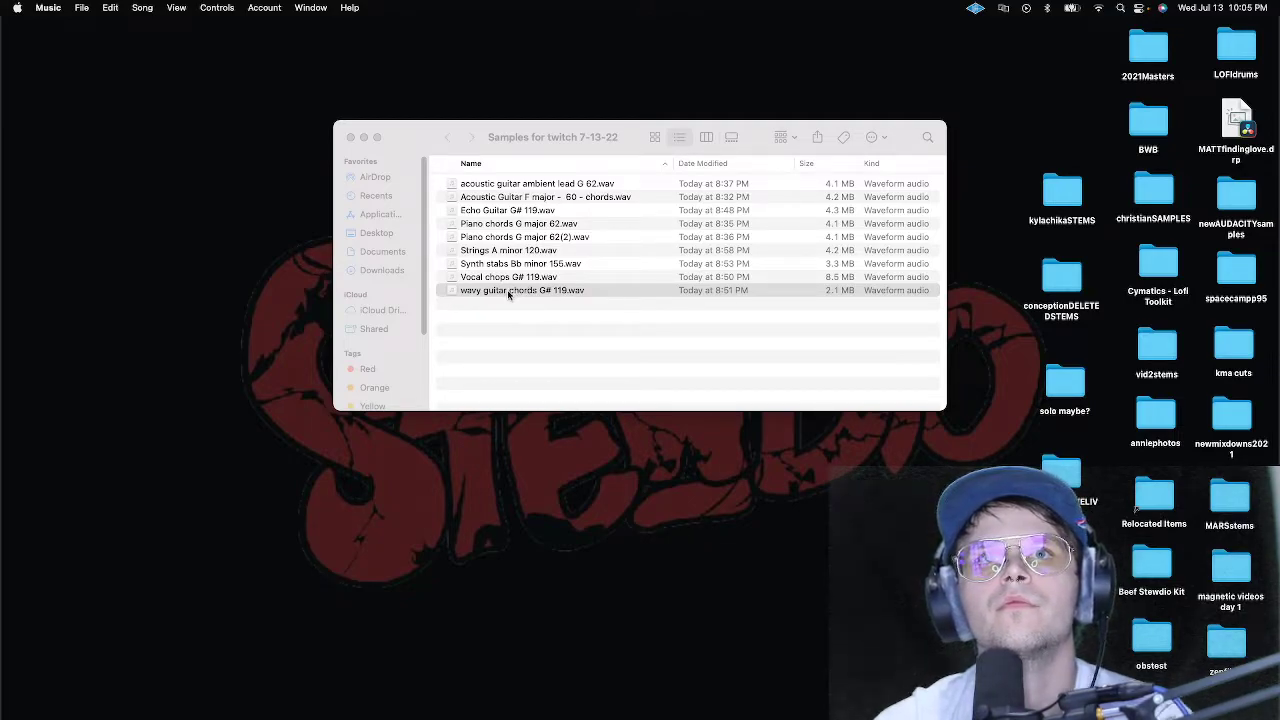
pyautogui.moveTo(510, 293); pyautogui.dragTo(1200, 500)
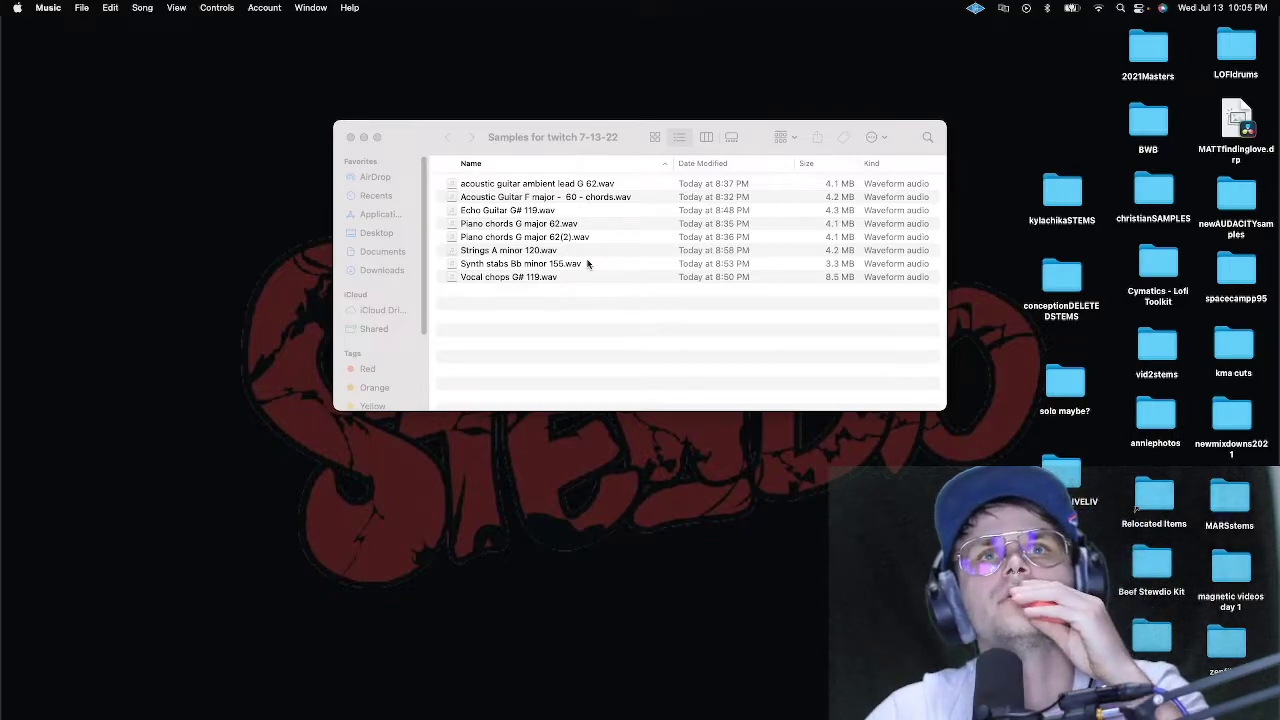
# - Compare the echo guitar and both acoustic guitar samples, and move acoustic guitar ambient lead G 62.wav onto the desktop
pyautogui.click(540, 210)
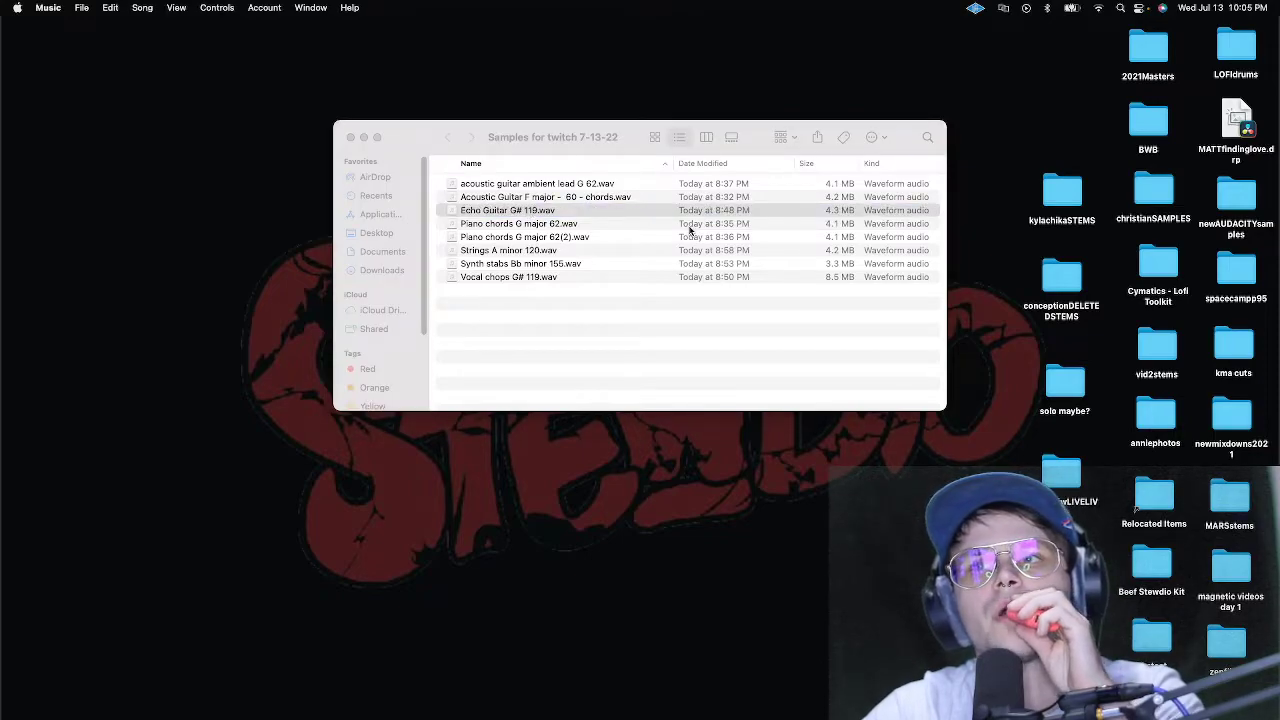
pyautogui.click(536, 199)
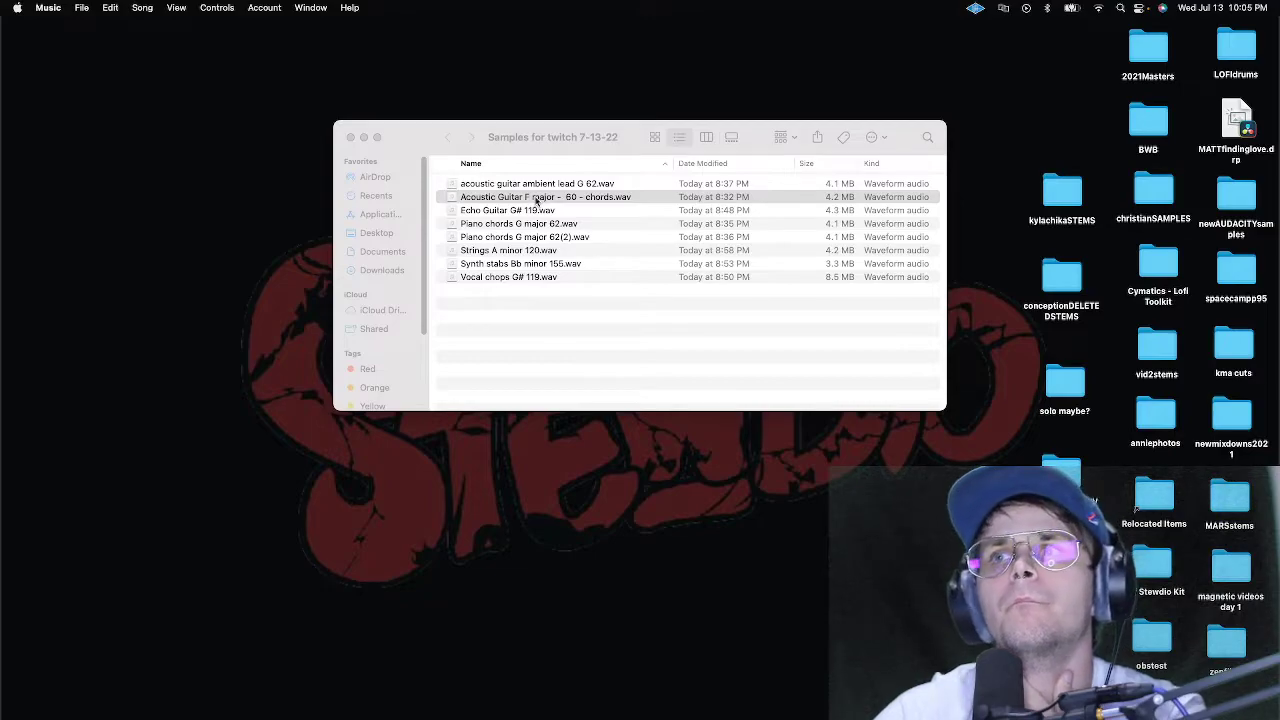
pyautogui.click(538, 184)
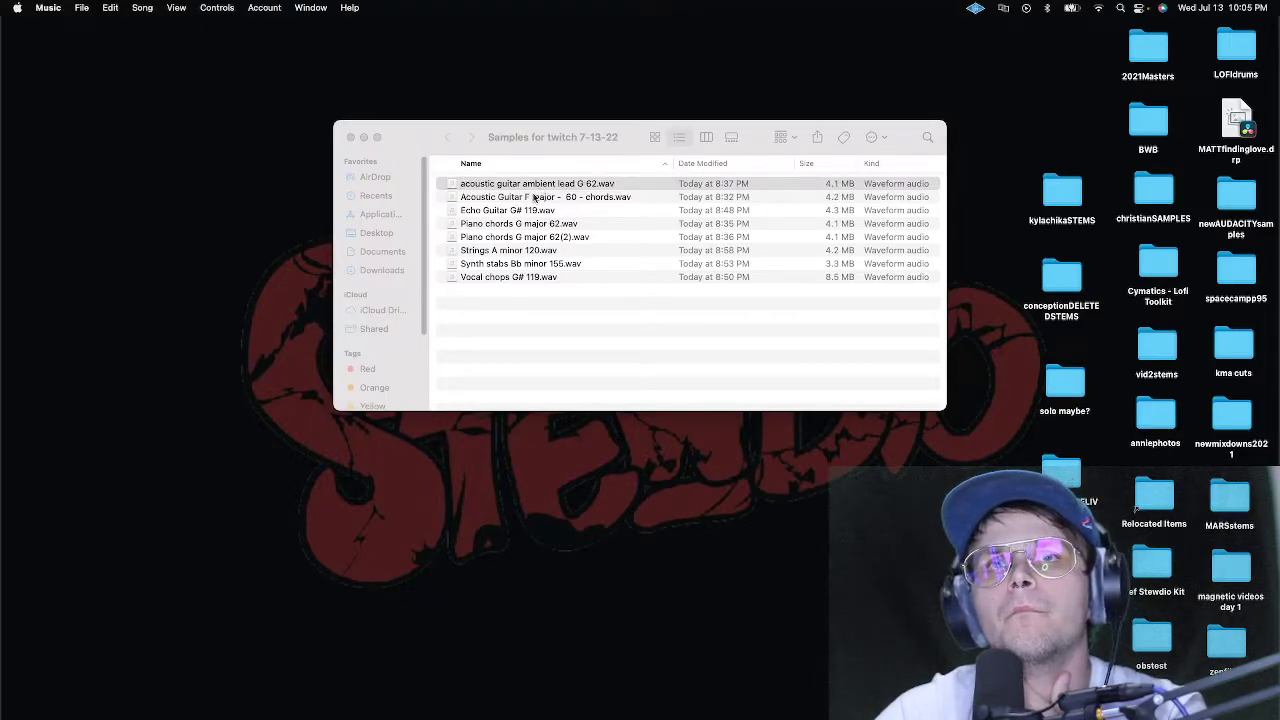
pyautogui.click(534, 198)
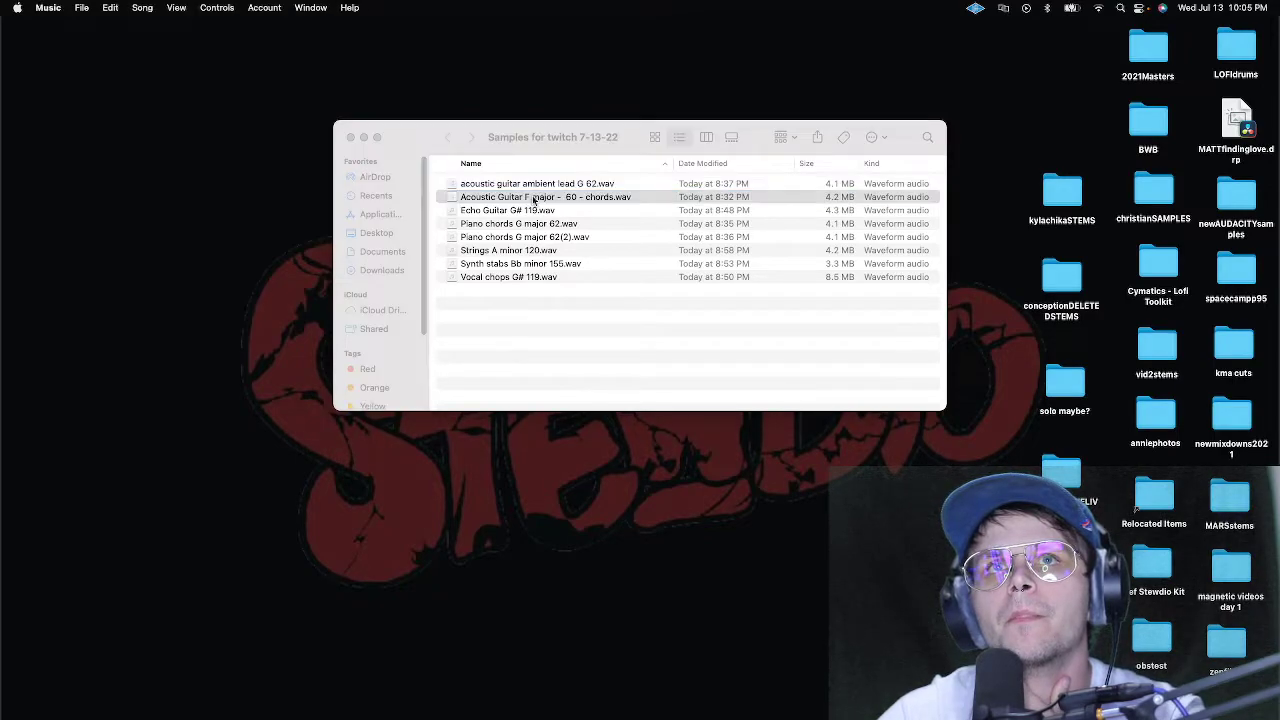
pyautogui.moveTo(545, 190); pyautogui.dragTo(1150, 480)
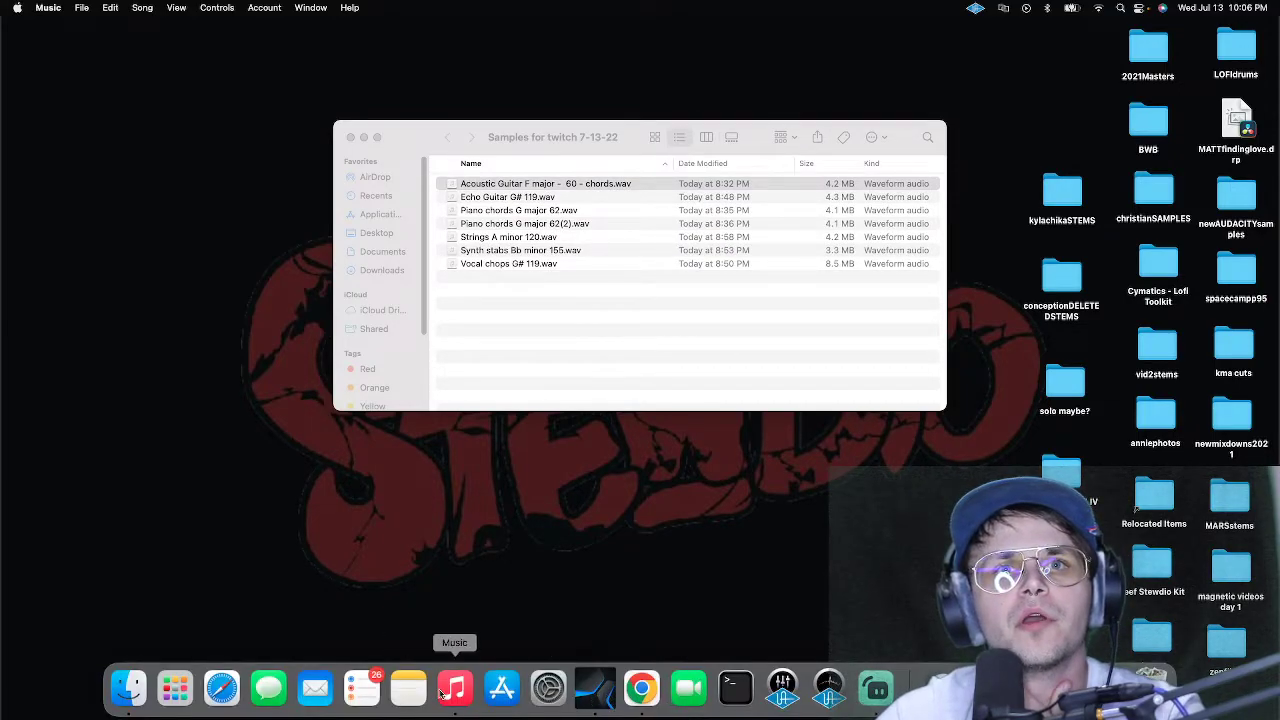
# - Quit the Music app and close the samples folder window
pyautogui.rightClick(455, 688)
pyautogui.click(473, 643)
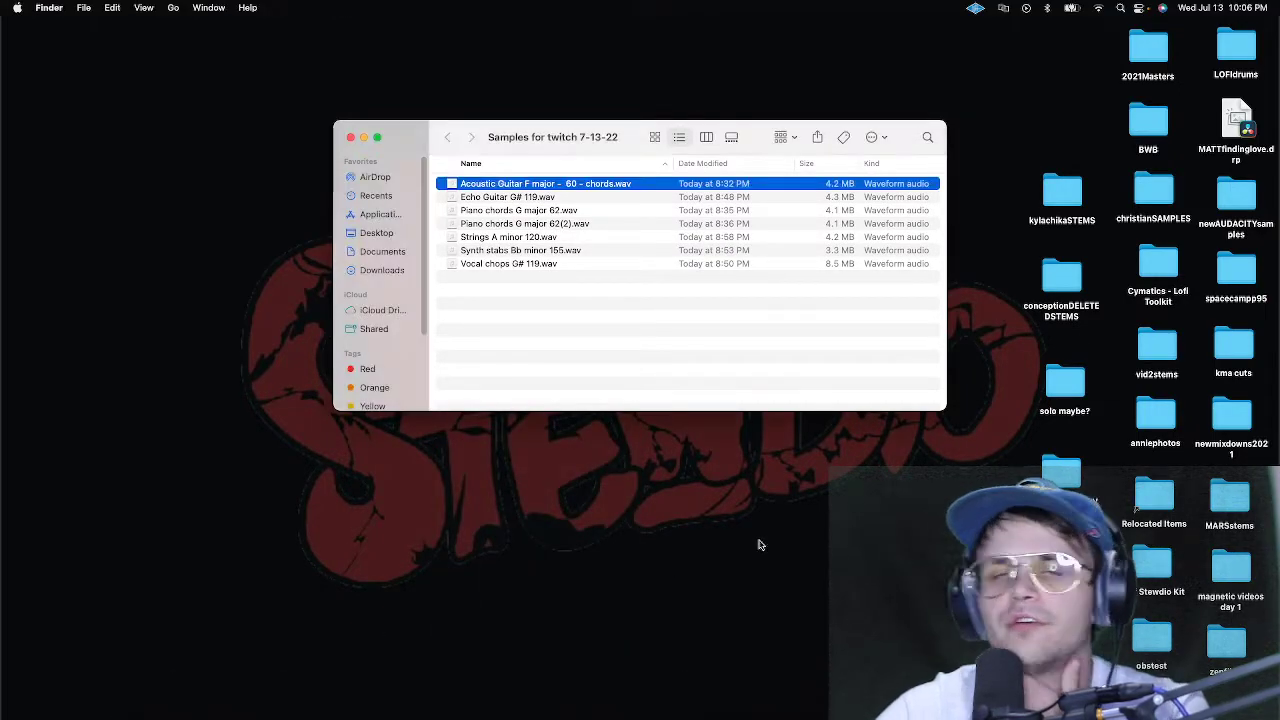
pyautogui.click(350, 137)
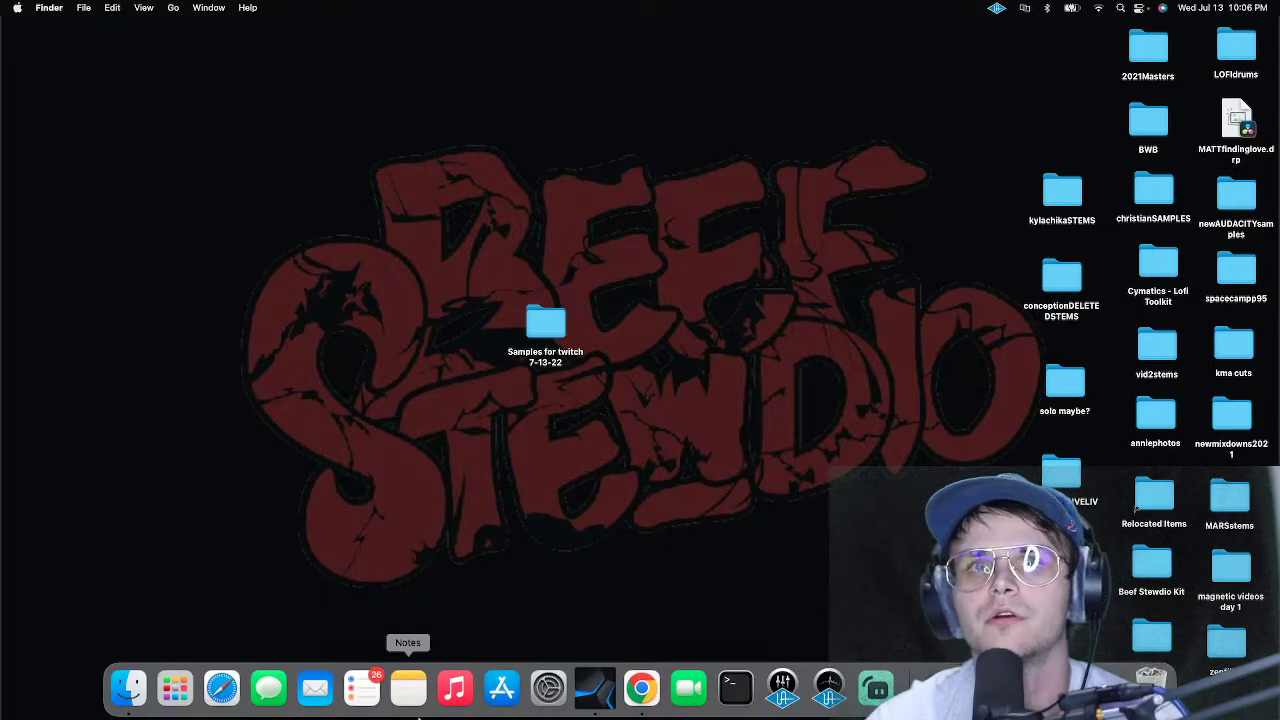
# - Switch to Studio One and import wavy guitar chords G# 119.wav onto a new audio track starting at bar 1
pyautogui.click(592, 678)
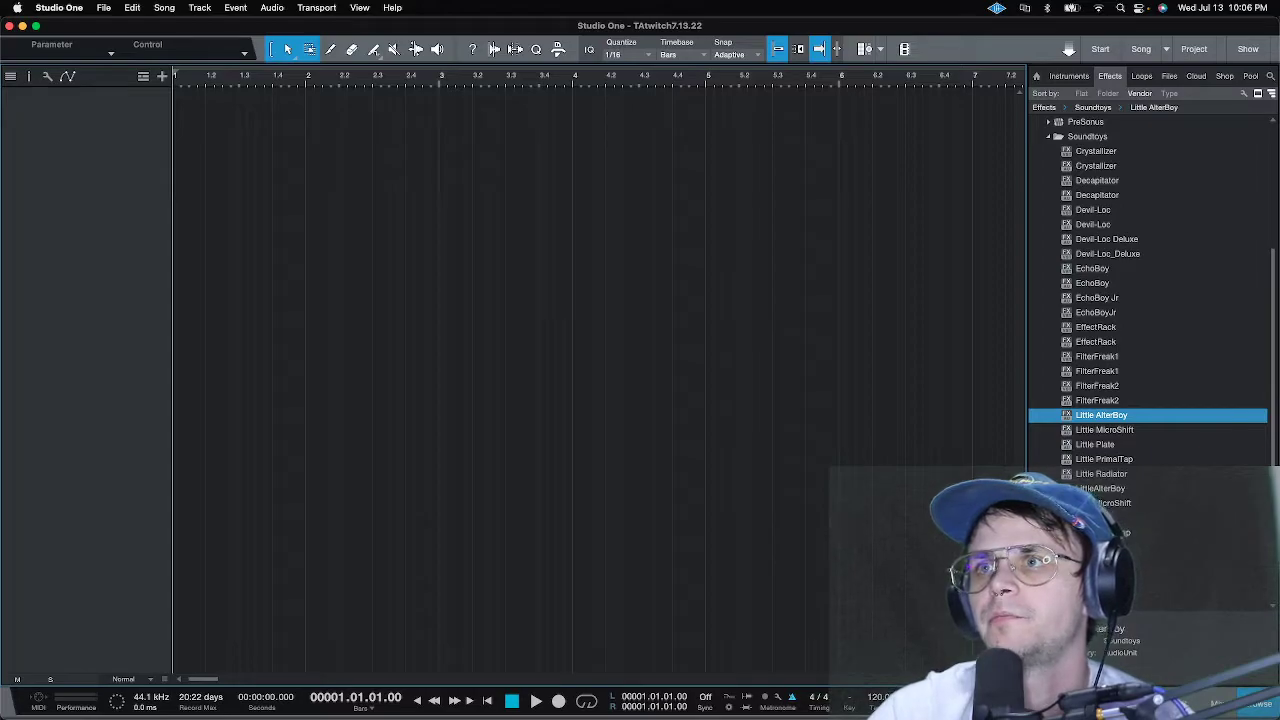
pyautogui.moveTo(1000, 560)
pyautogui.mouseDown()
pyautogui.moveTo(320, 251)
pyautogui.moveTo(184, 248)
pyautogui.mouseUp()
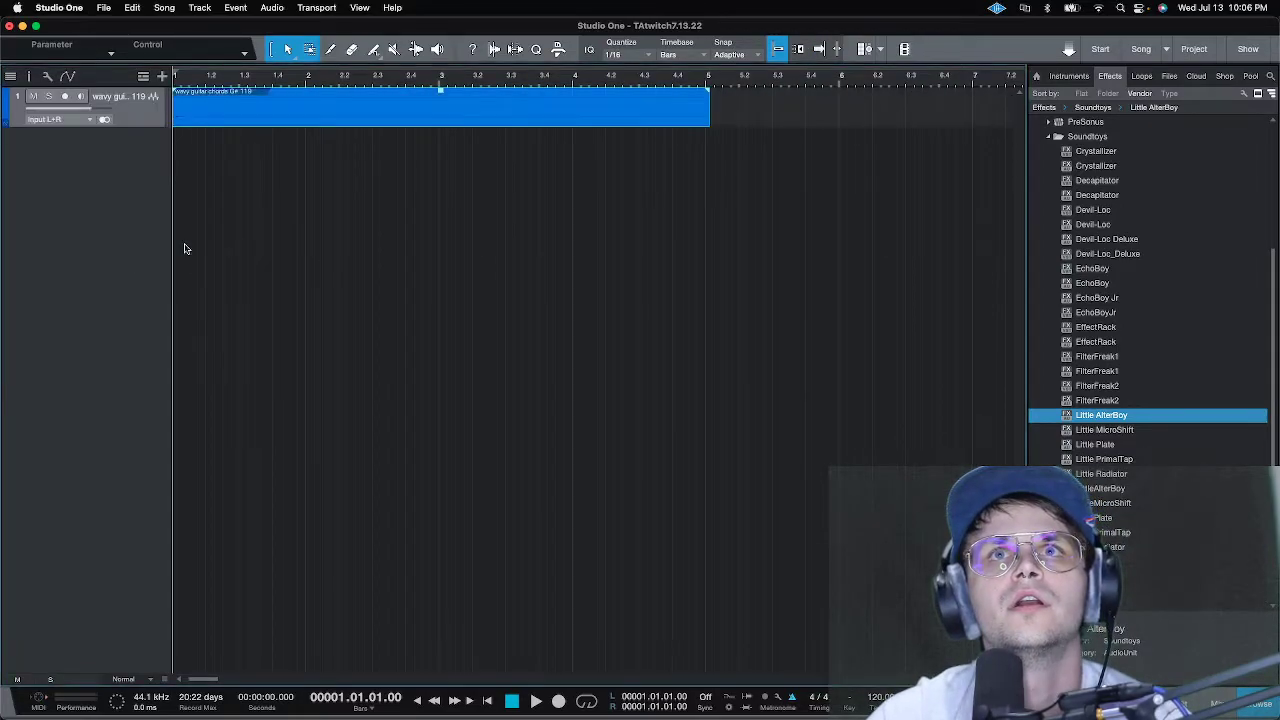
# - Play back the wavy guitar chords clip and check its timing against the bar lines
pyautogui.moveTo(441, 97); pyautogui.dragTo(443, 77)
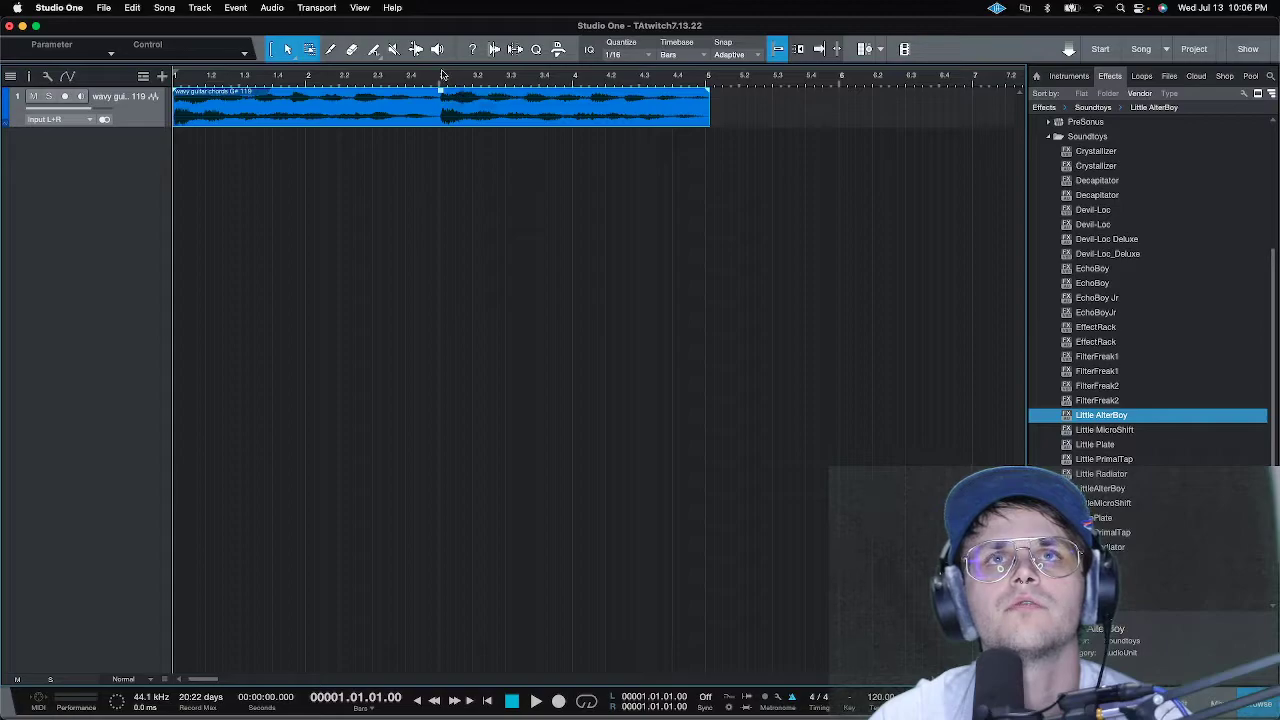
pyautogui.scroll(5, 440, 78)
pyautogui.click(437, 78)
pyautogui.press('f')
pyautogui.press('space')
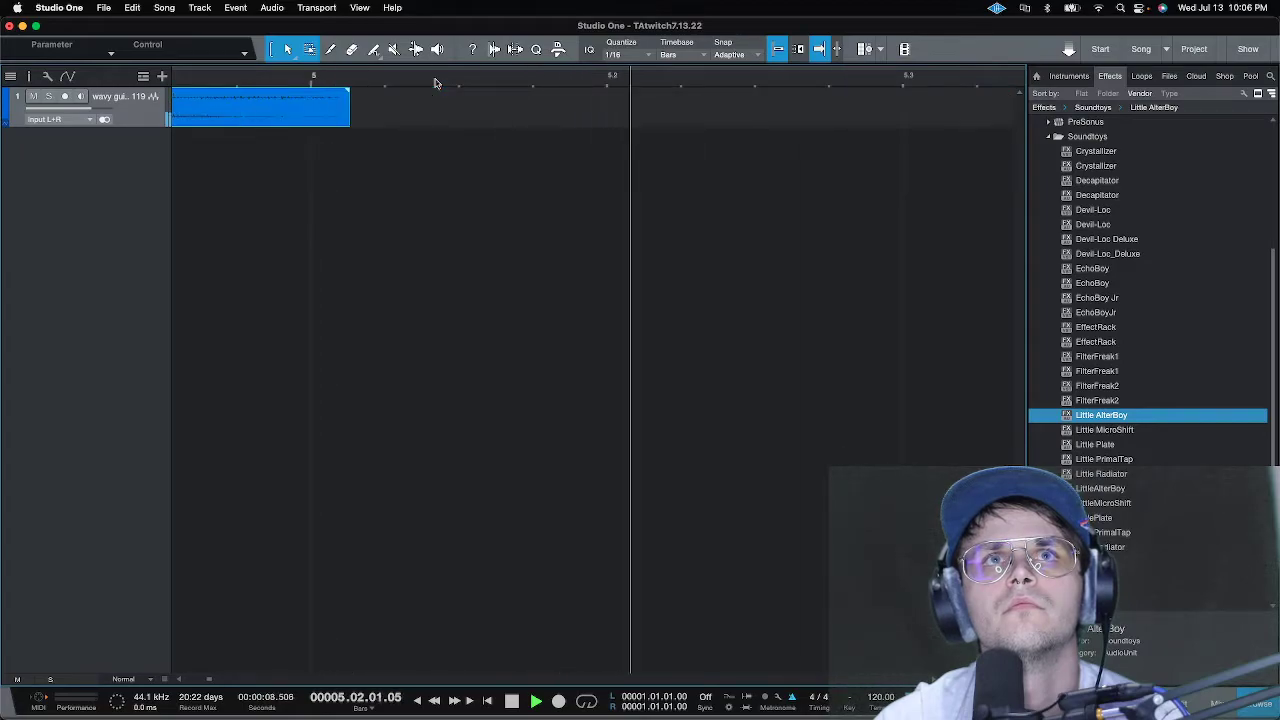
pyautogui.press('space')
pyautogui.press('f')
pyautogui.press('space')
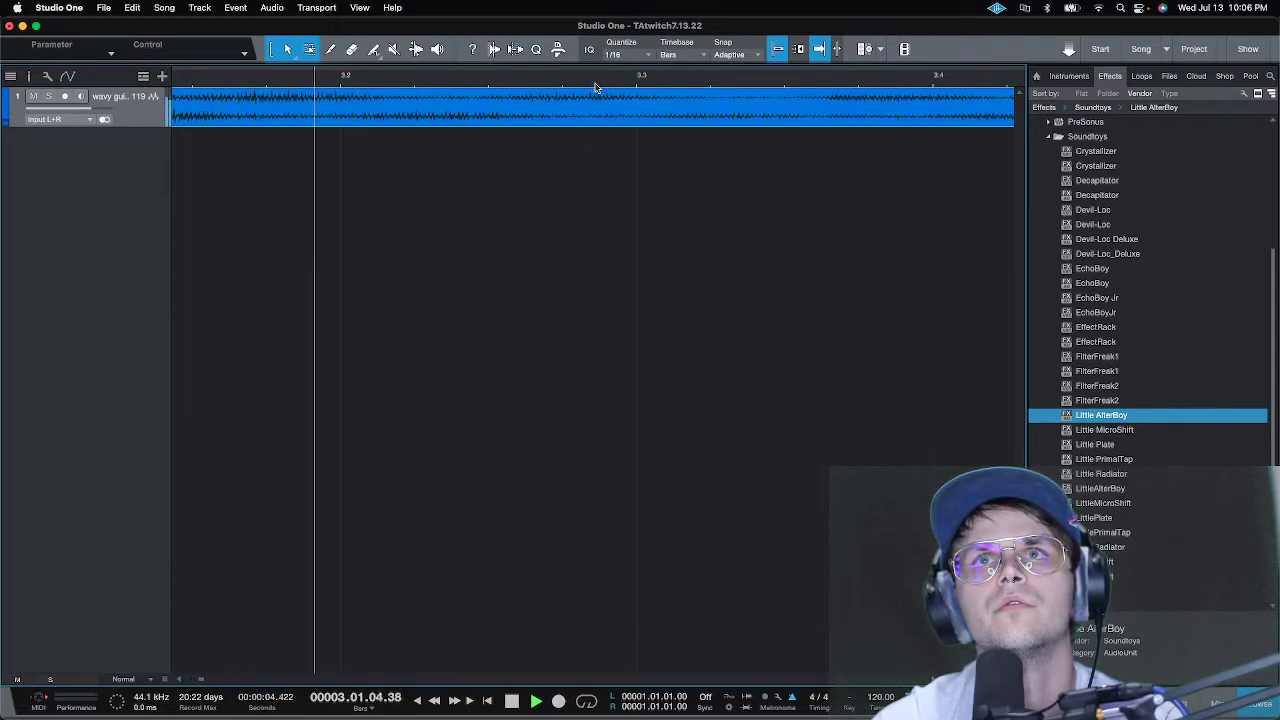
pyautogui.press('w')
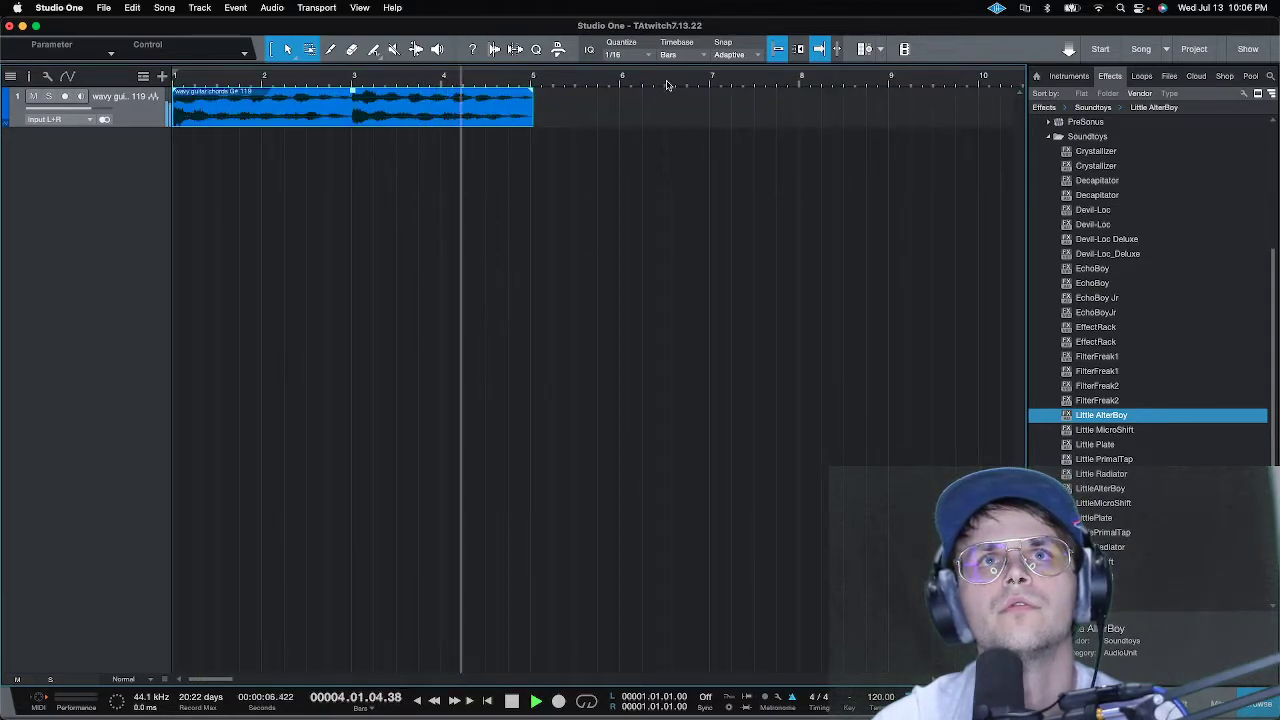
pyautogui.press('space')
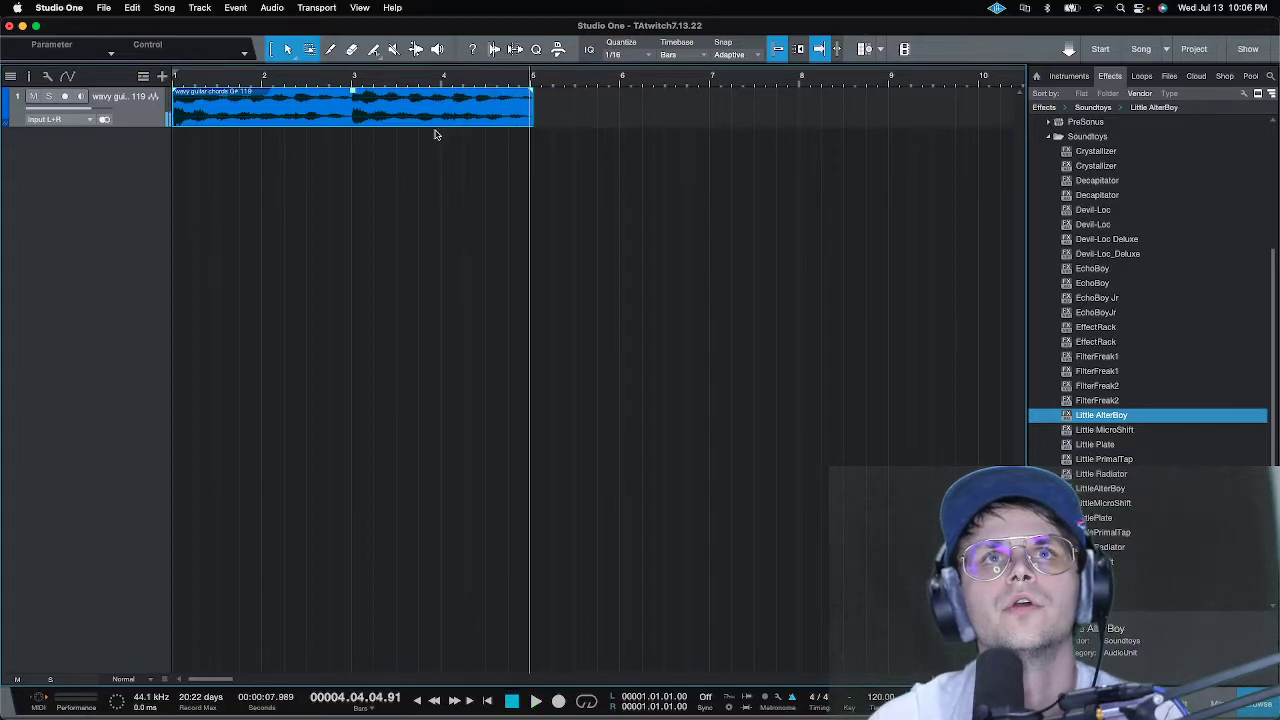
# - Set the Speedup of the wavy guitar chords clip to 1.01
pyautogui.rightClick(434, 124)
pyautogui.click(612, 145)
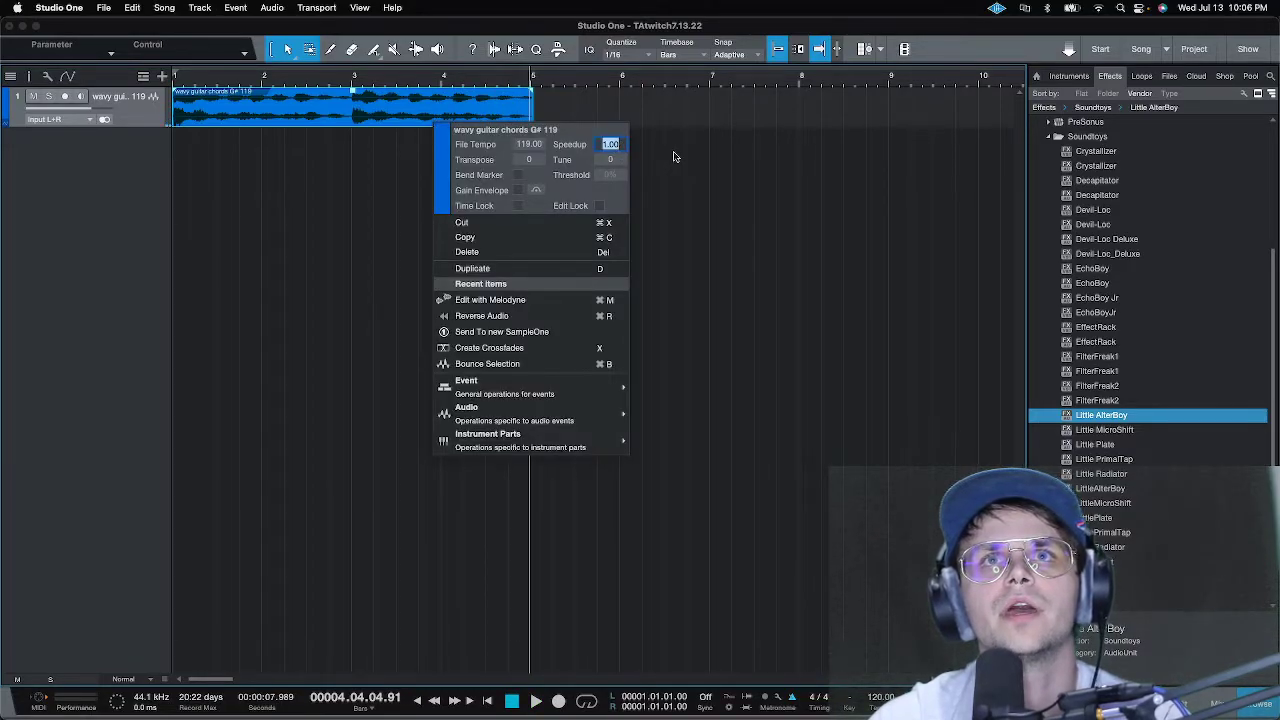
pyautogui.write('1')
pyautogui.press('Return')
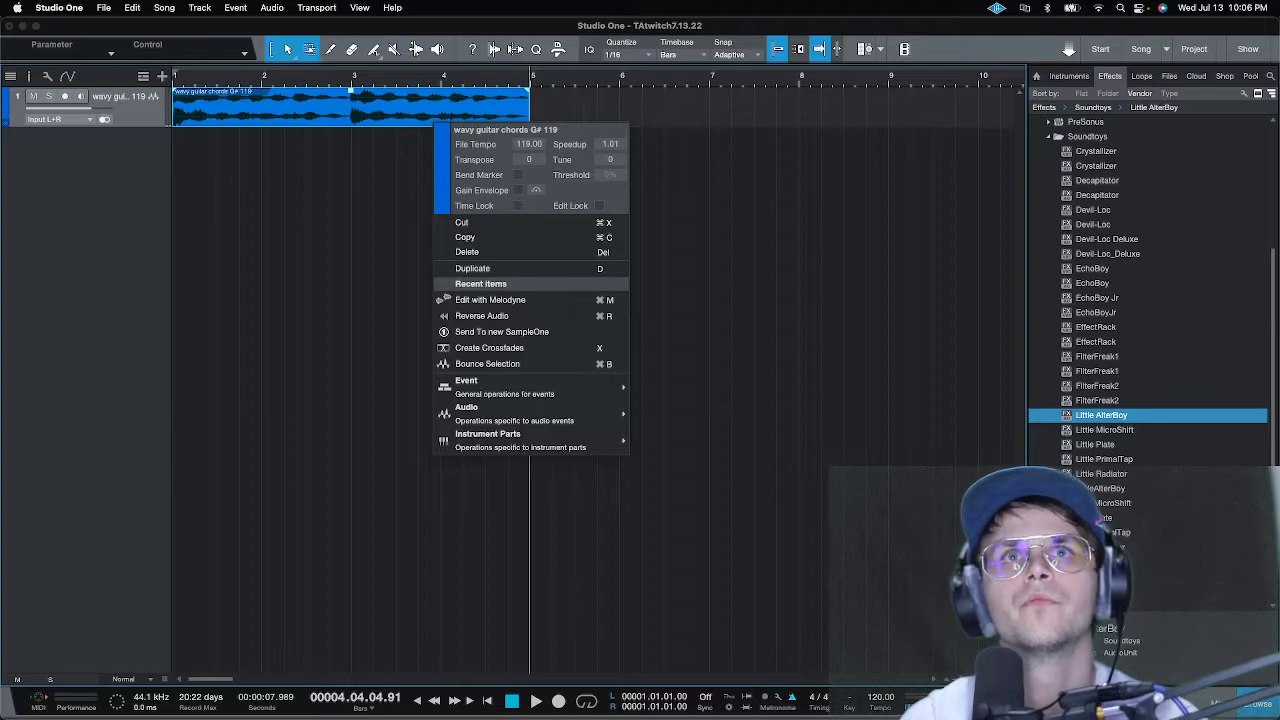
pyautogui.press('Escape')
# - Inspect where the sped-up guitar clip ends relative to bar 5 and play it back
pyautogui.scroll(5, 521, 82)
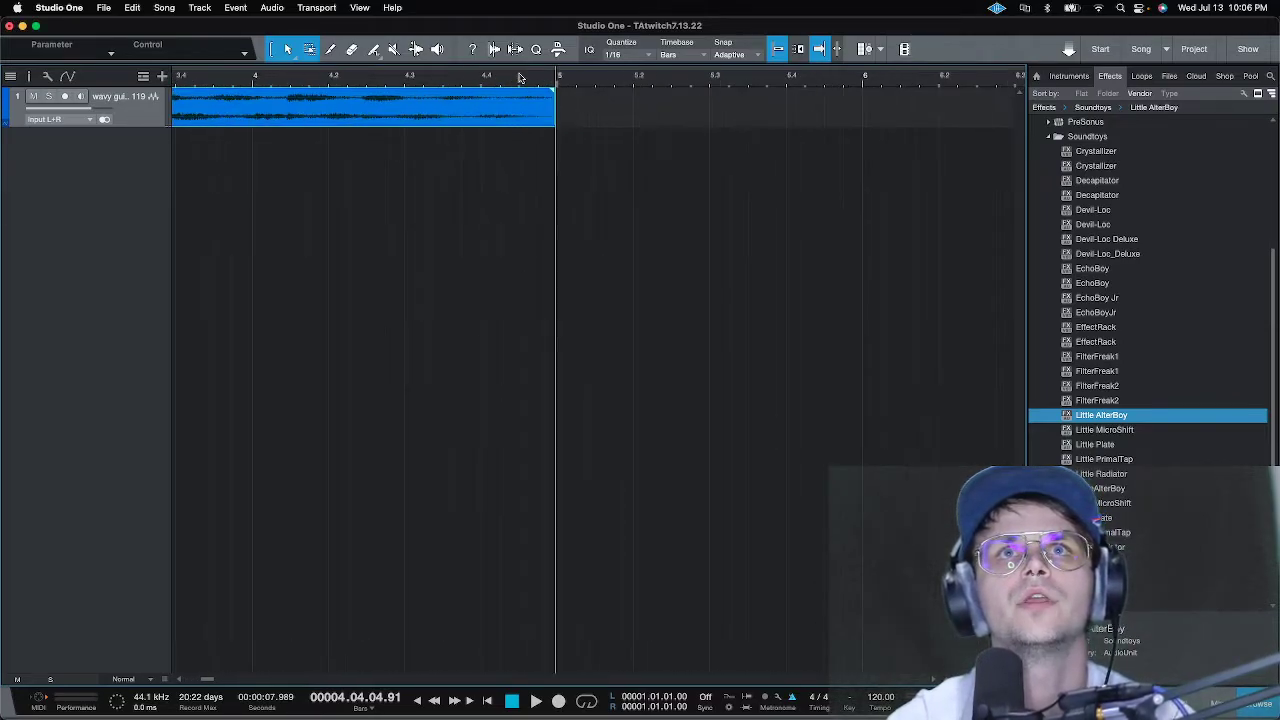
pyautogui.scroll(2, 519, 77)
pyautogui.scroll(-4, 519, 77)
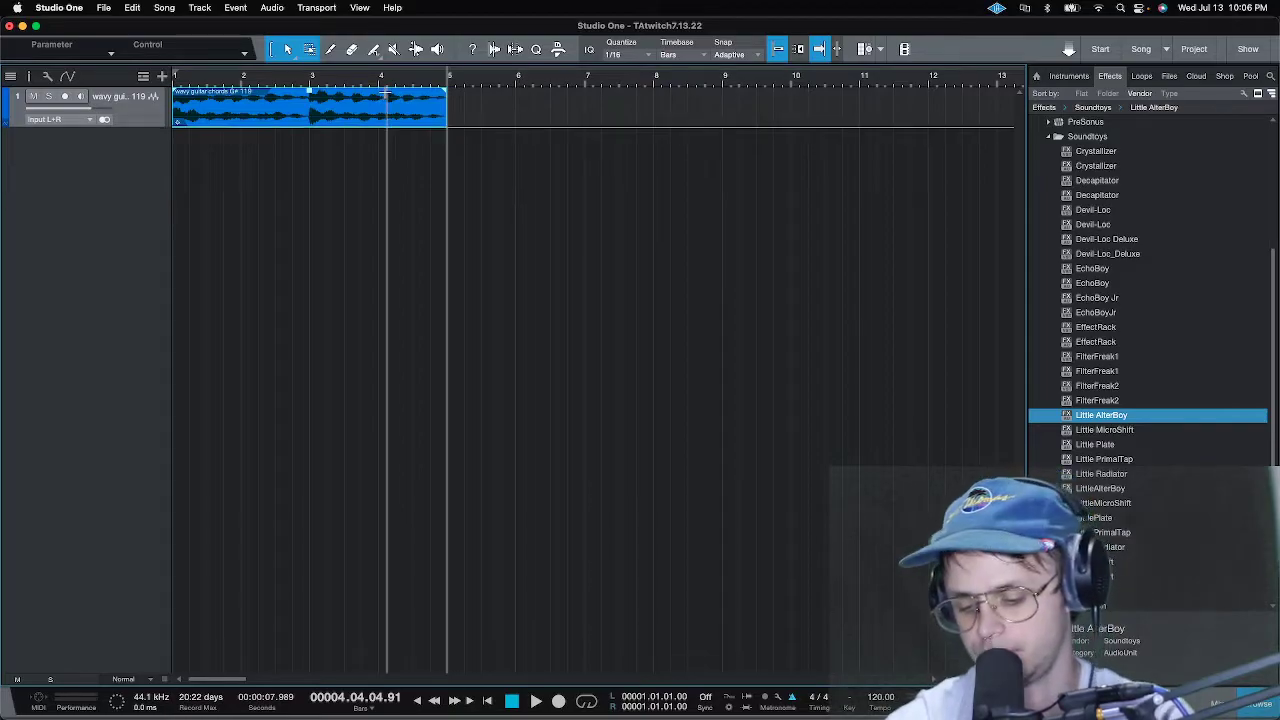
pyautogui.press('space')
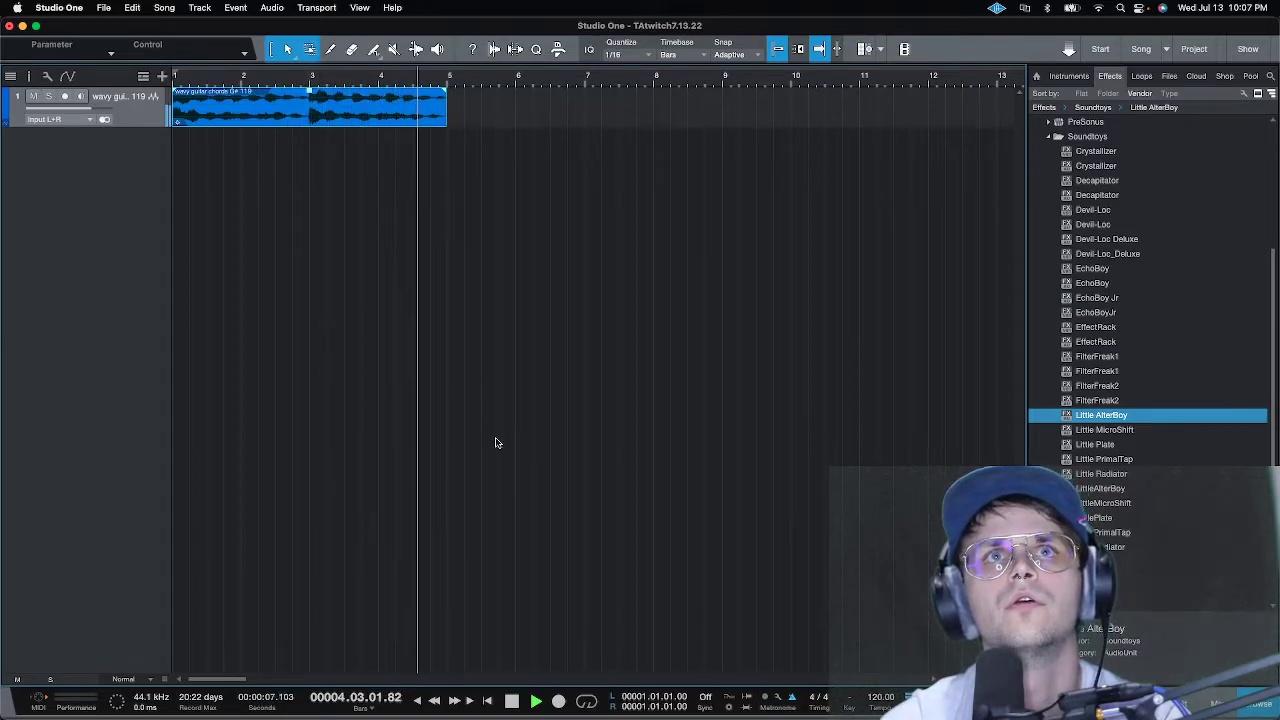
# - Move the wavy guitar chords clip to beat 1.2 and play back its opening
pyautogui.press('space')
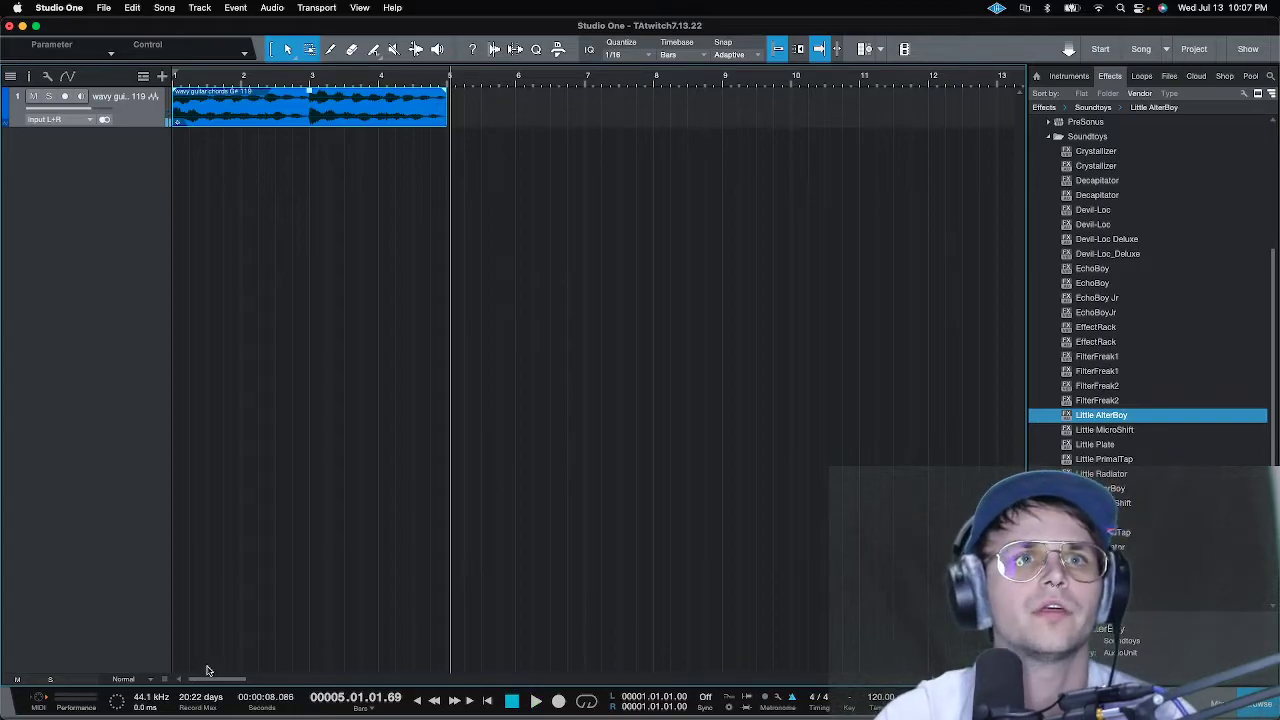
pyautogui.scroll(5, 176, 88)
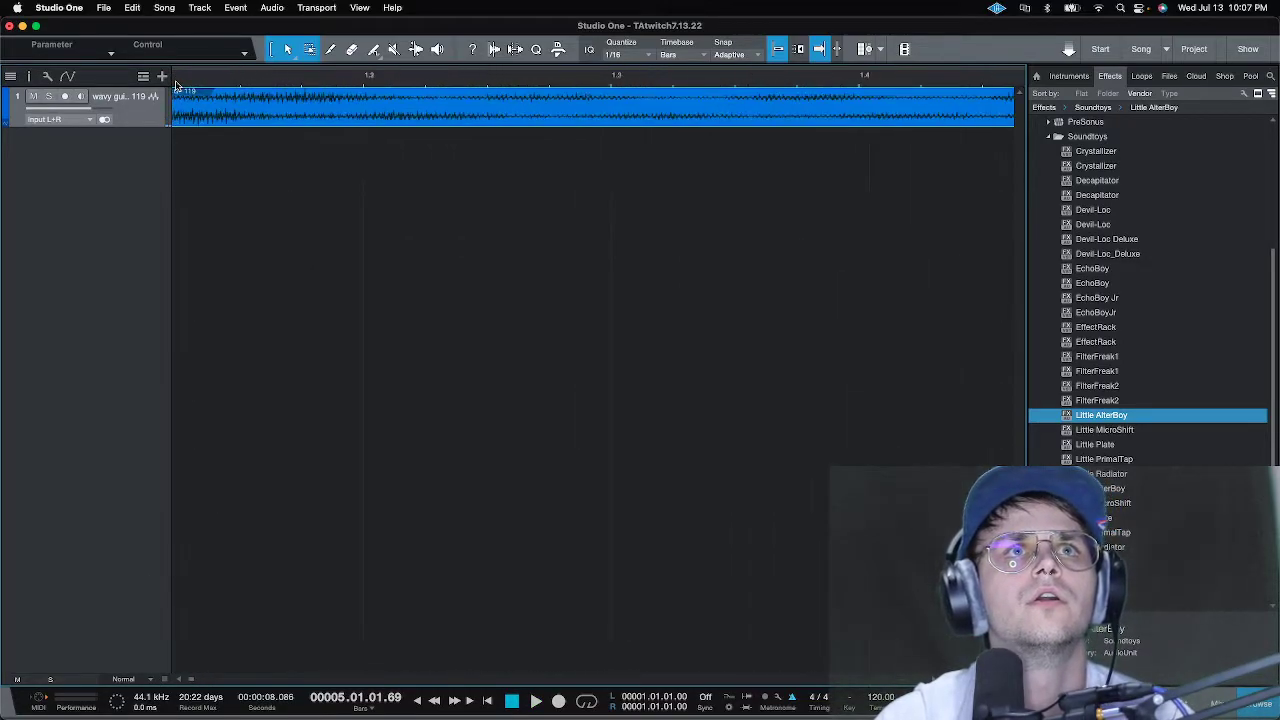
pyautogui.moveTo(220, 114); pyautogui.dragTo(461, 108)
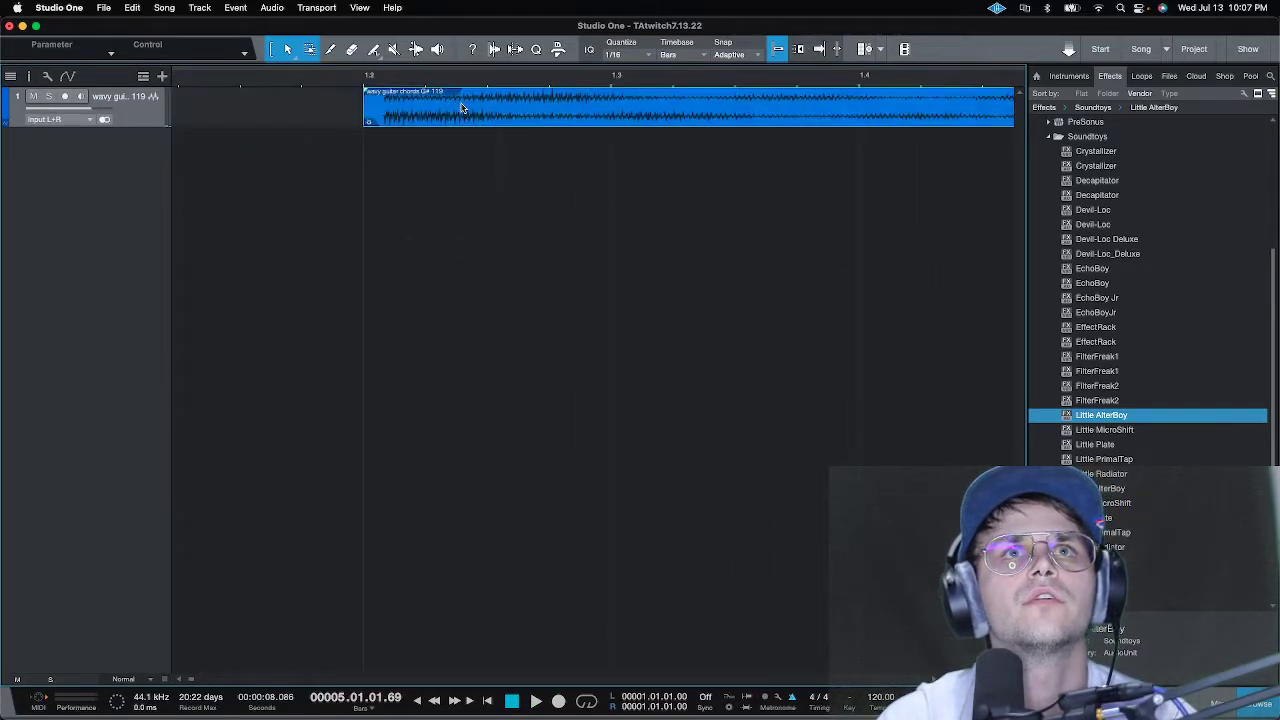
pyautogui.click(353, 79)
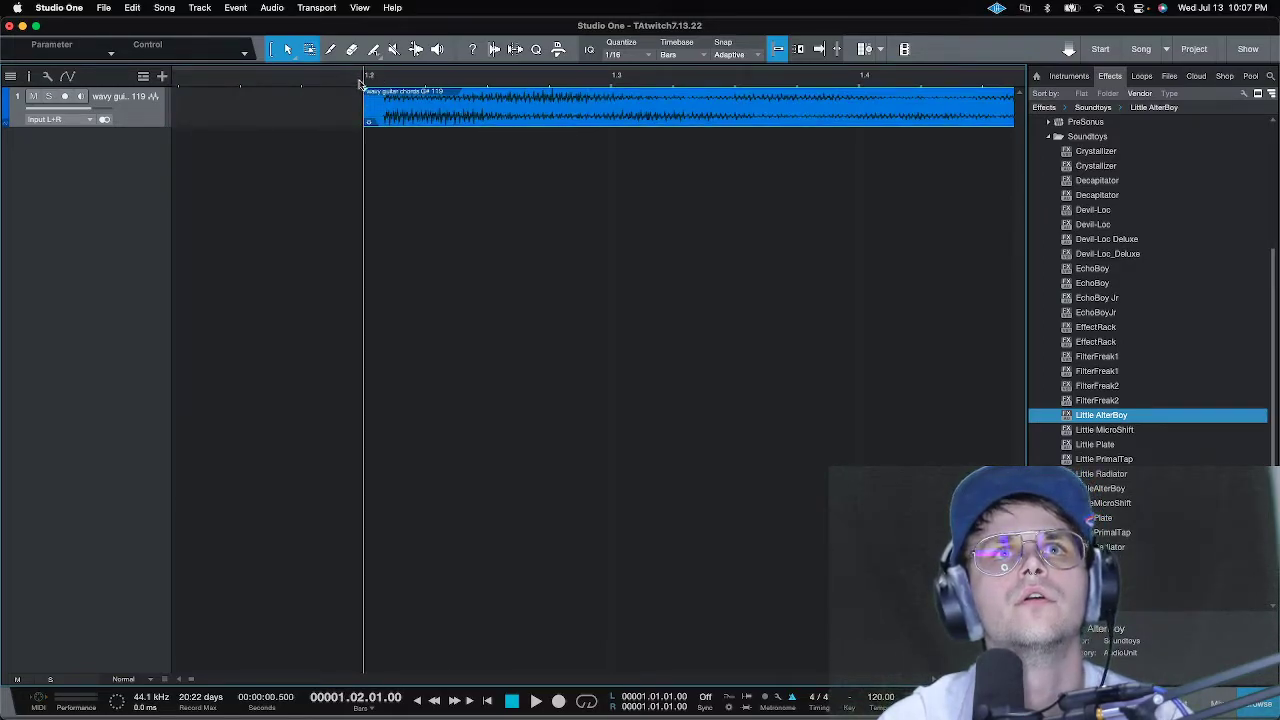
pyautogui.press('space')
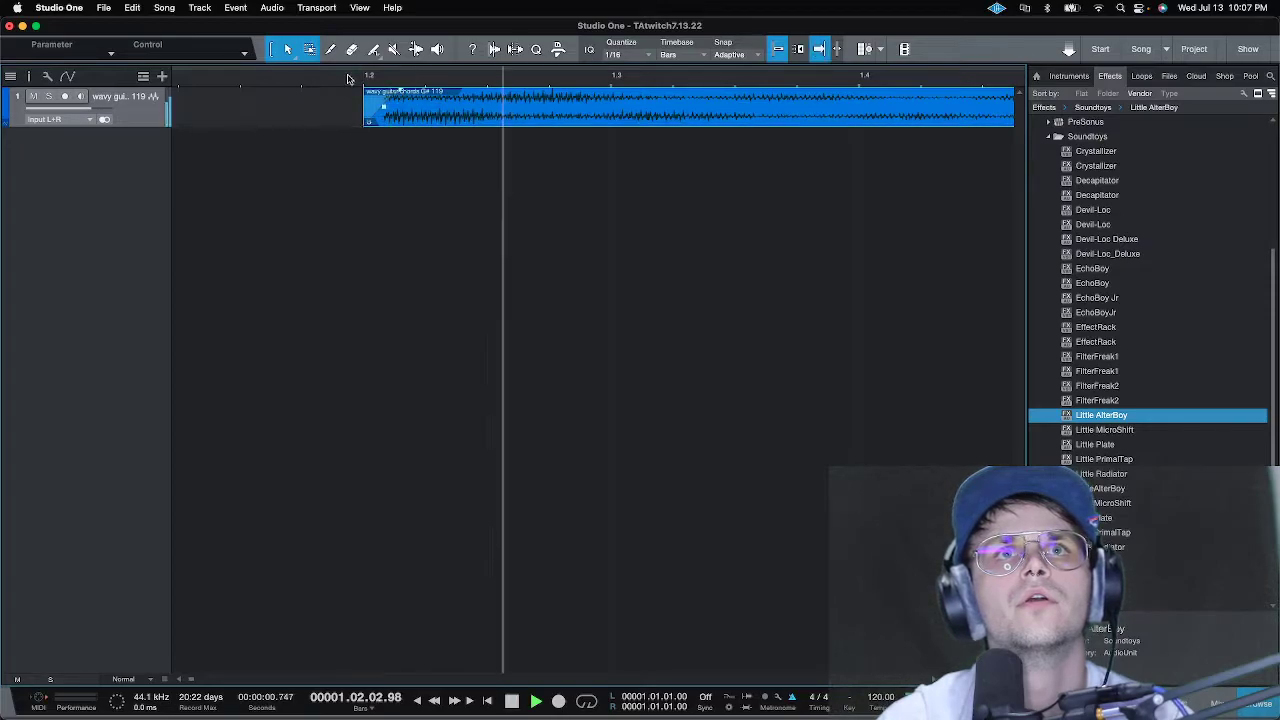
pyautogui.press('space')
pyautogui.press('z')
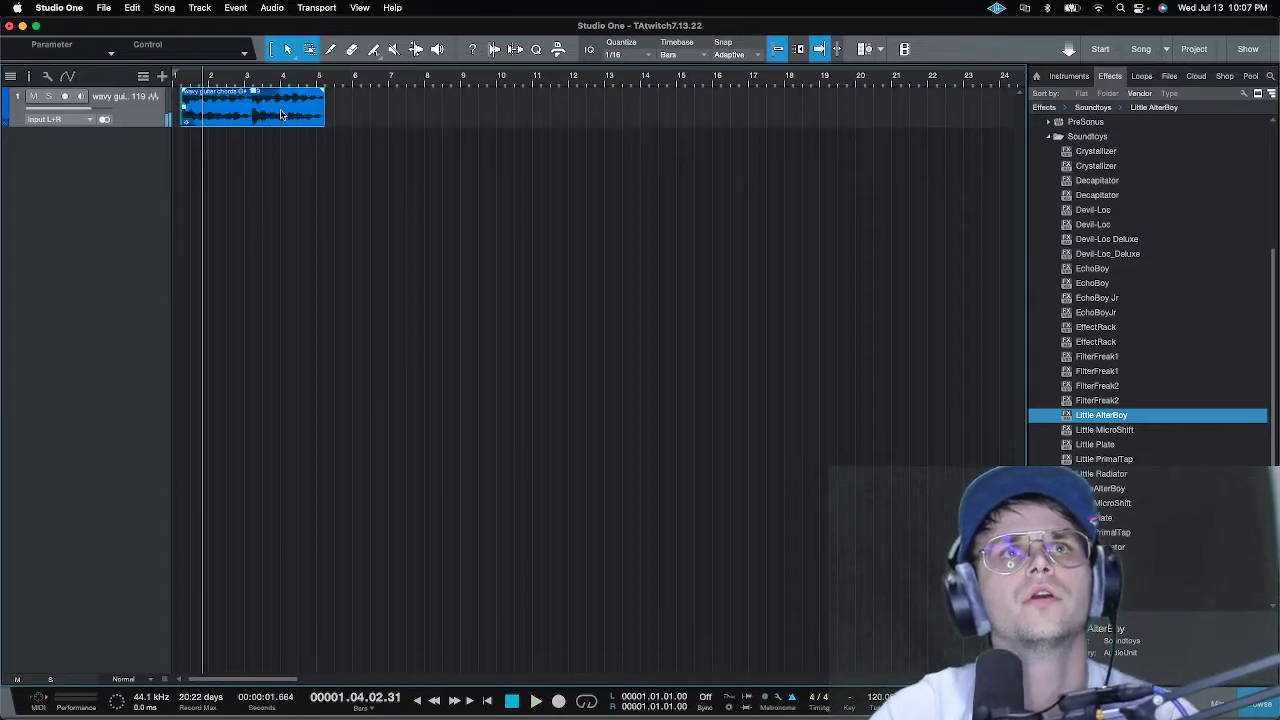
# - Move the guitar clip so it starts at bar 2, check its end against bar 6, and duplicate it once
pyautogui.moveTo(210, 120)
pyautogui.mouseDown()
pyautogui.moveTo(250, 118)
pyautogui.moveTo(229, 115)
pyautogui.mouseUp()
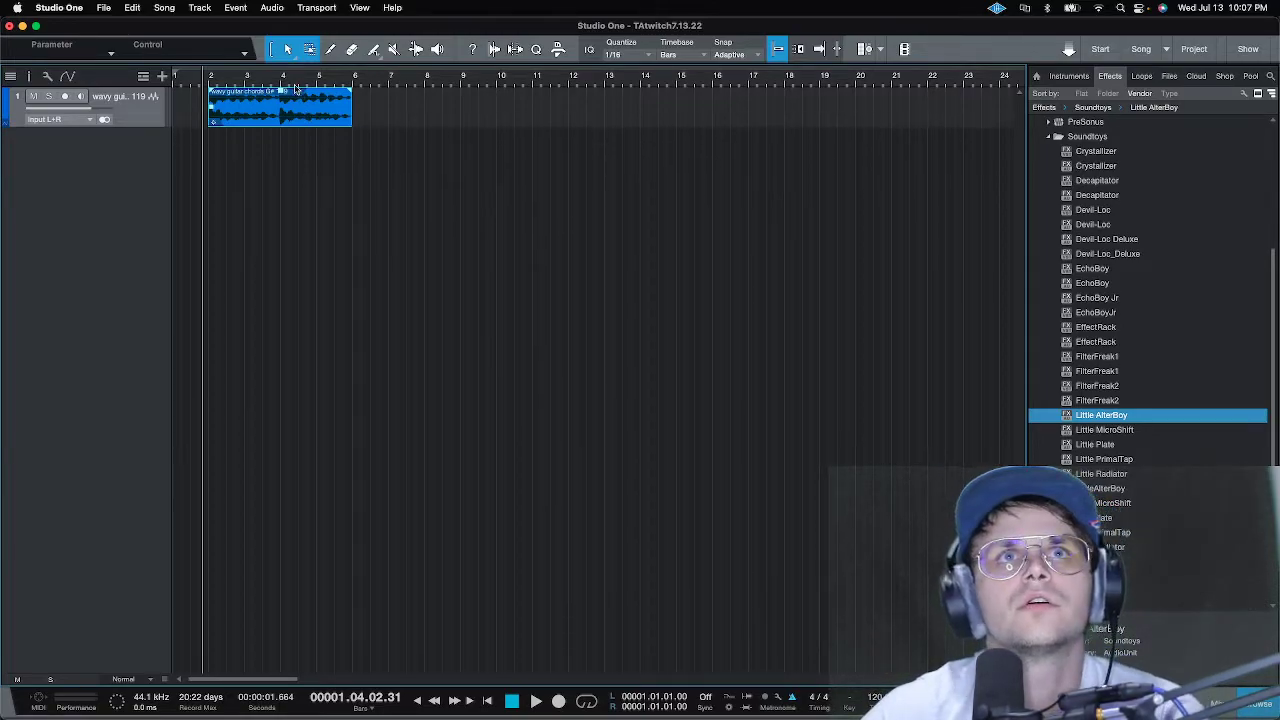
pyautogui.scroll(5, 301, 80)
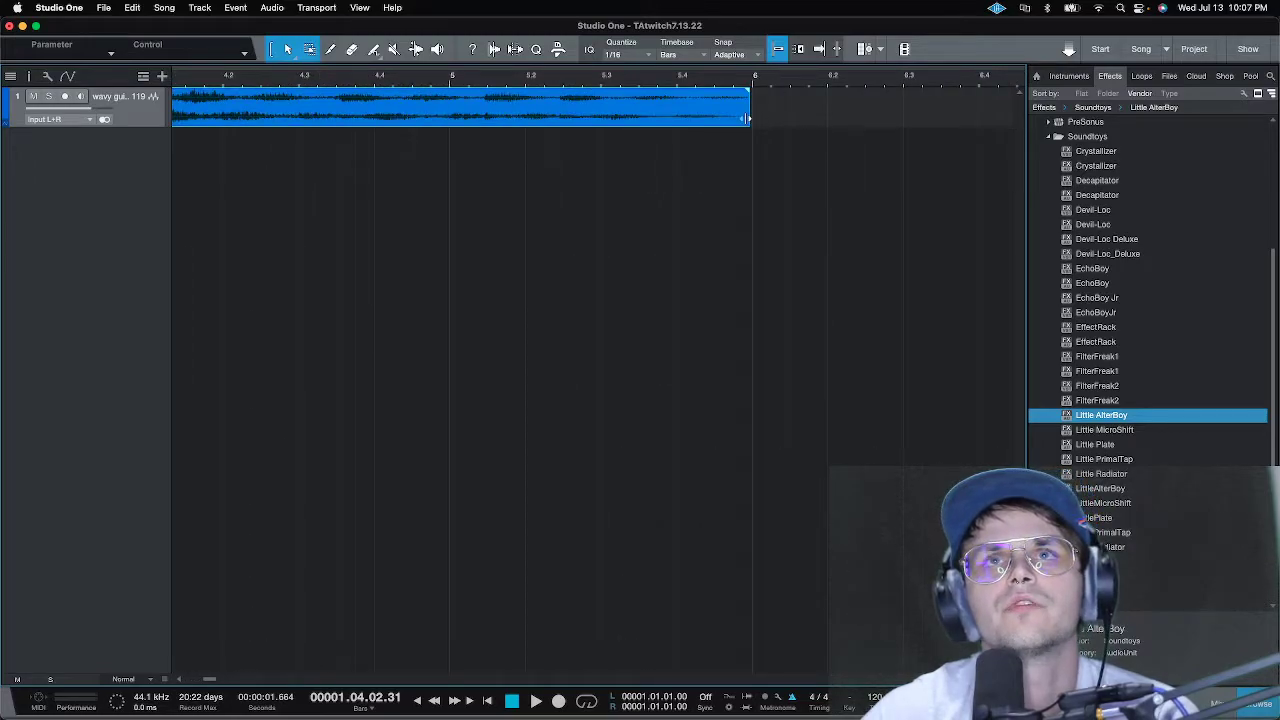
pyautogui.scroll(1, 754, 80)
pyautogui.scroll(1, 754, 78)
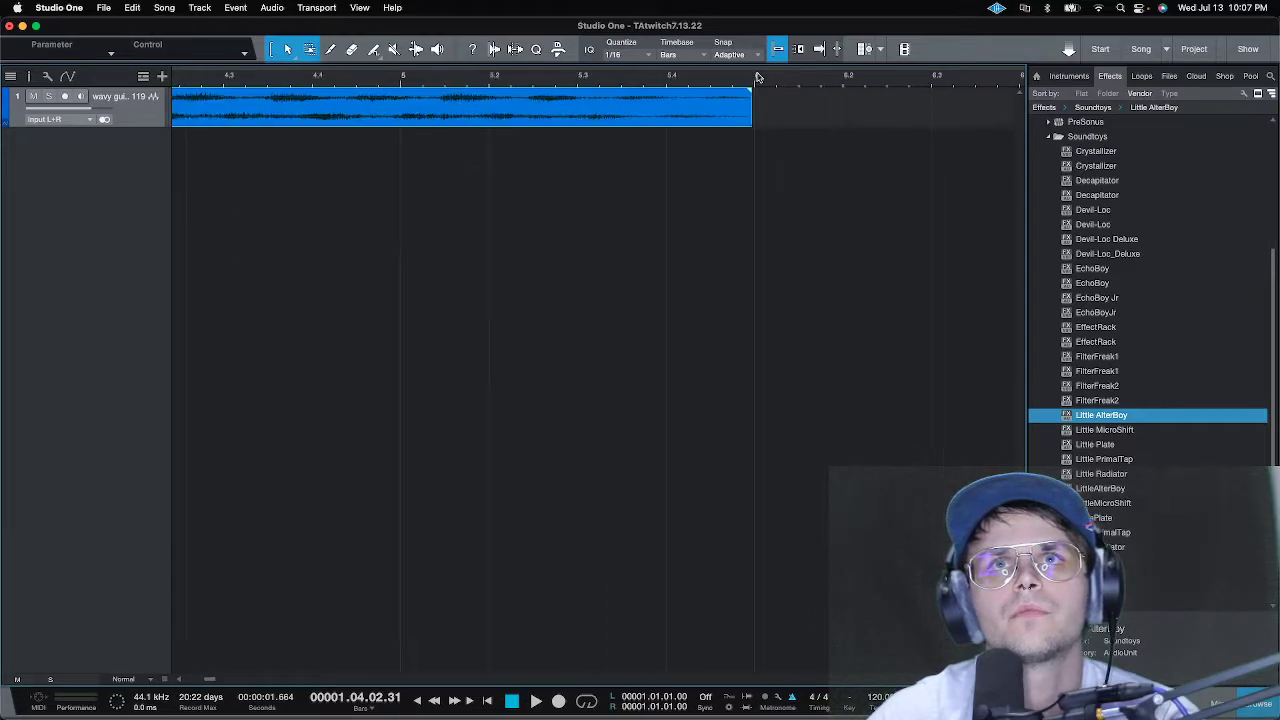
pyautogui.scroll(-5, 757, 78)
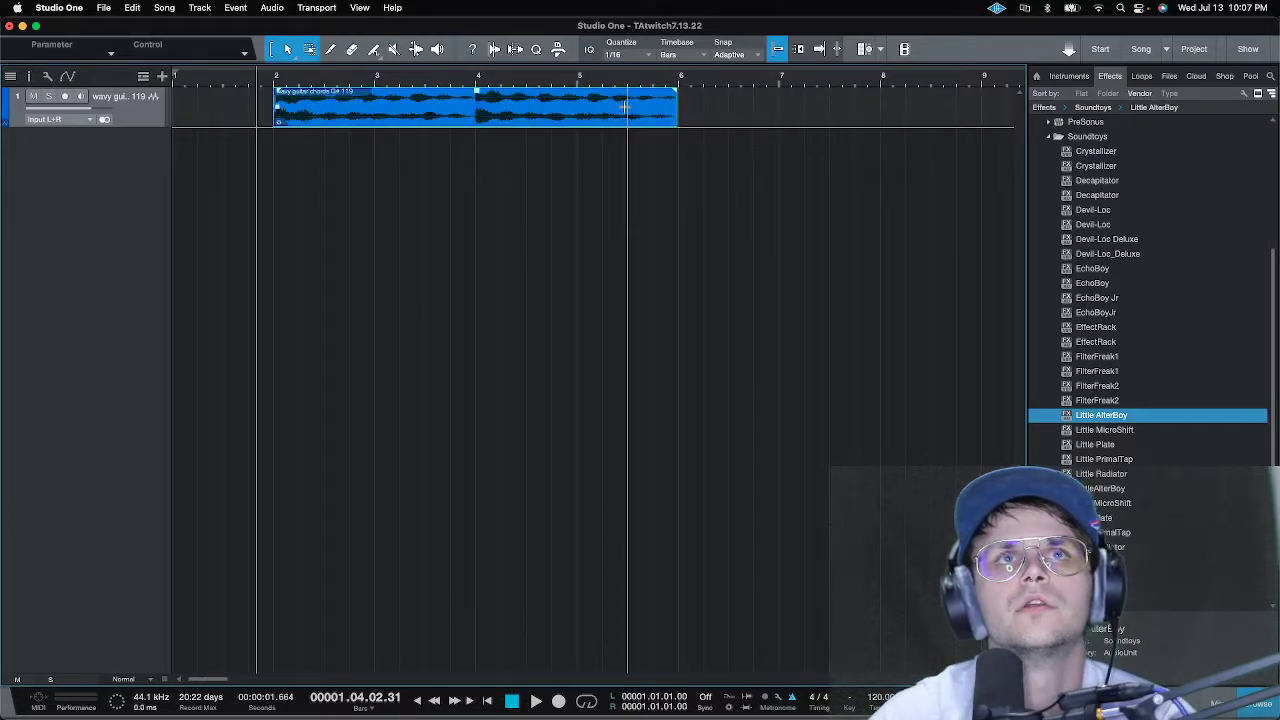
pyautogui.press('d')
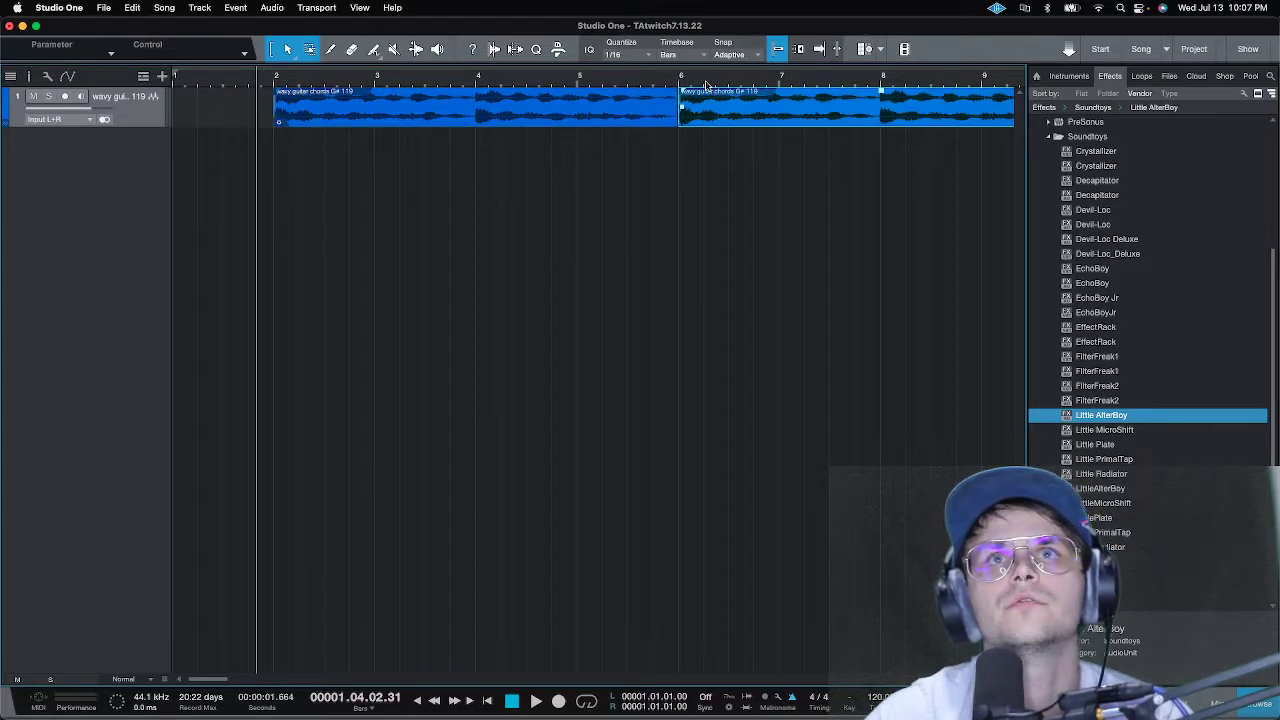
# - Turn snapping off and shift the duplicated guitar clip earlier so it butts against the end of the first clip near bar 6
pyautogui.scroll(8, 620, 85)
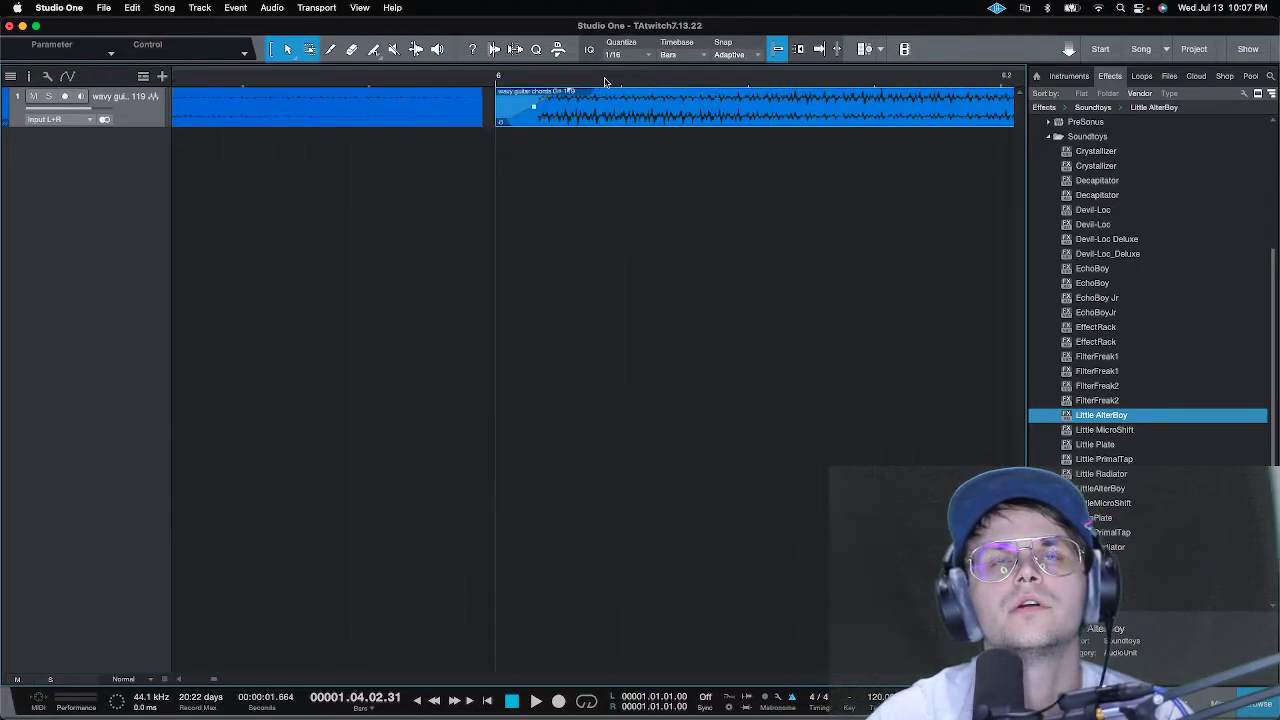
pyautogui.click(777, 49)
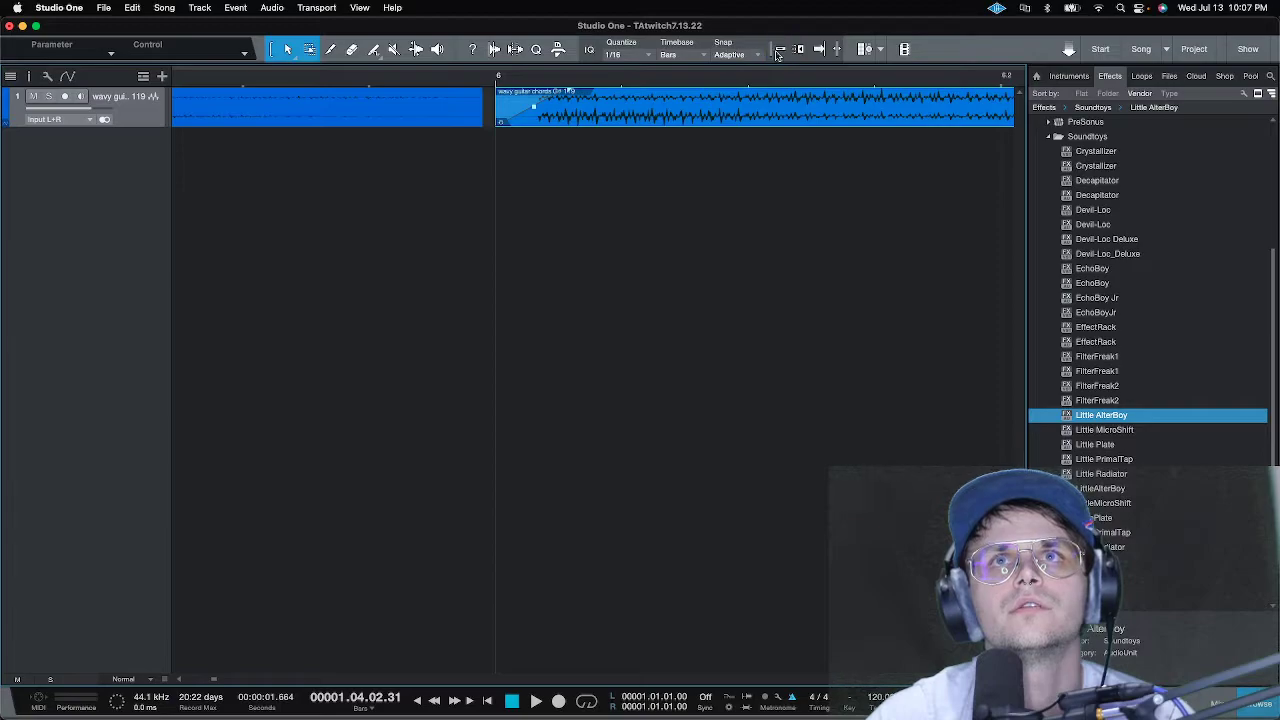
pyautogui.moveTo(662, 118); pyautogui.dragTo(651, 117)
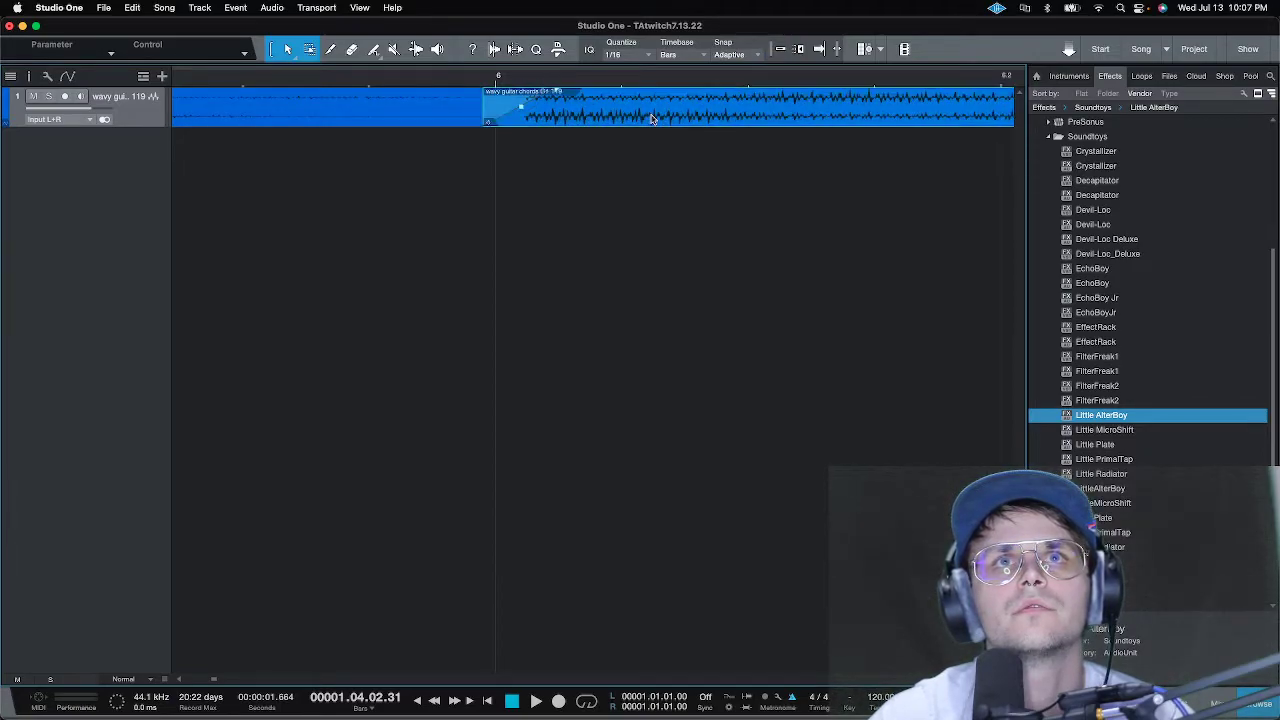
# - Play back the transition between the two guitar clips through to the end of the second clip
pyautogui.click(405, 80)
pyautogui.press('space')
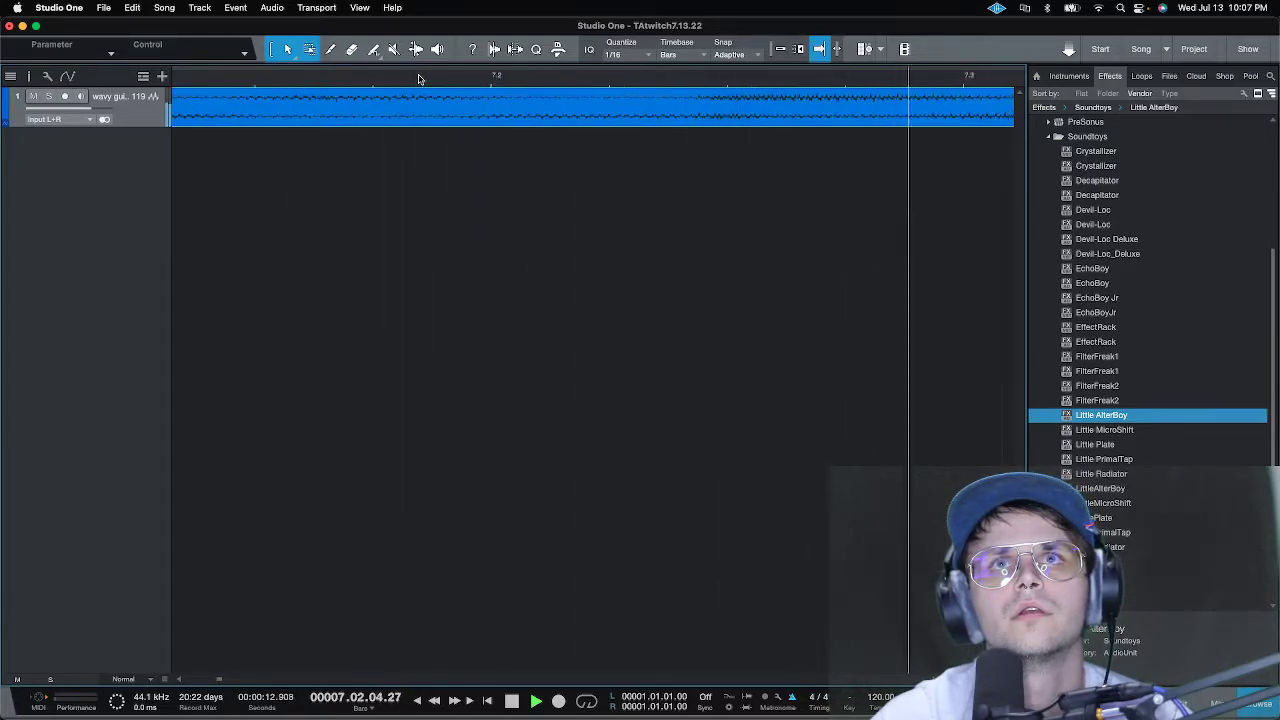
pyautogui.scroll(-5, 415, 80)
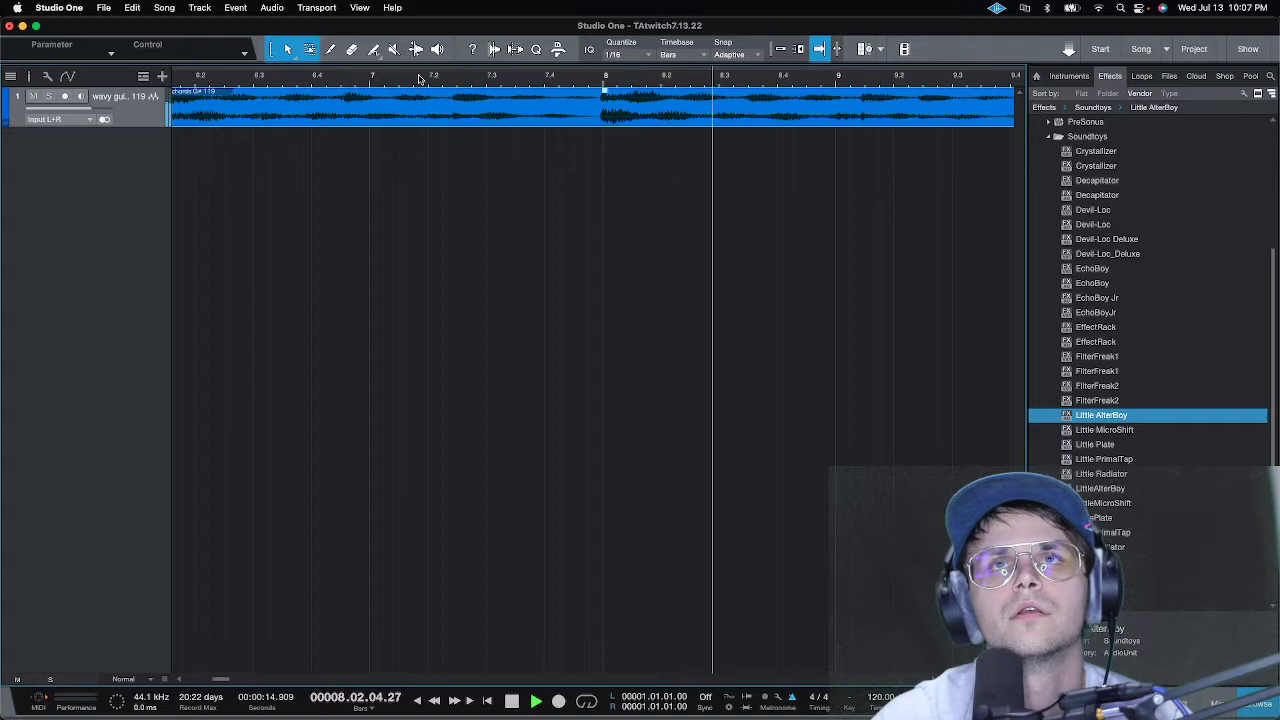
pyautogui.scroll(-5, 420, 79)
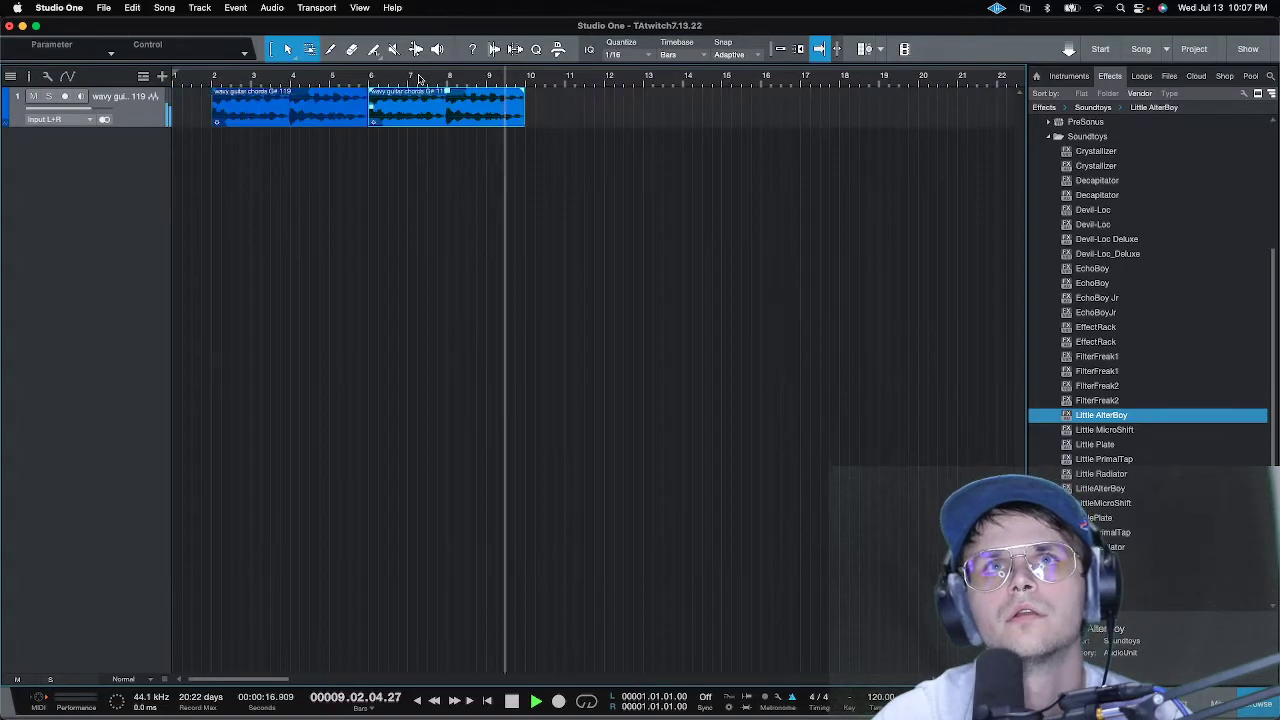
pyautogui.press('space')
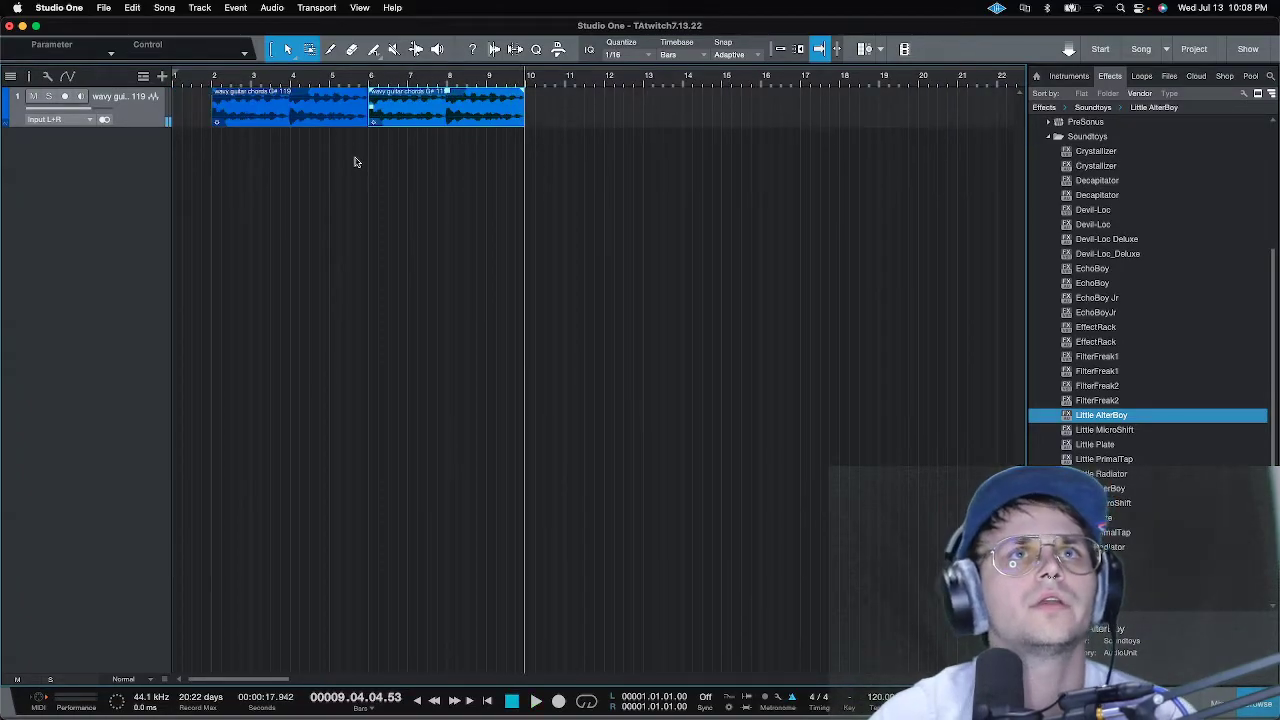
# - Split off the tail of the second guitar clip and copy the slice to fill the gap up to bar 10
pyautogui.scroll(5, 199, 79)
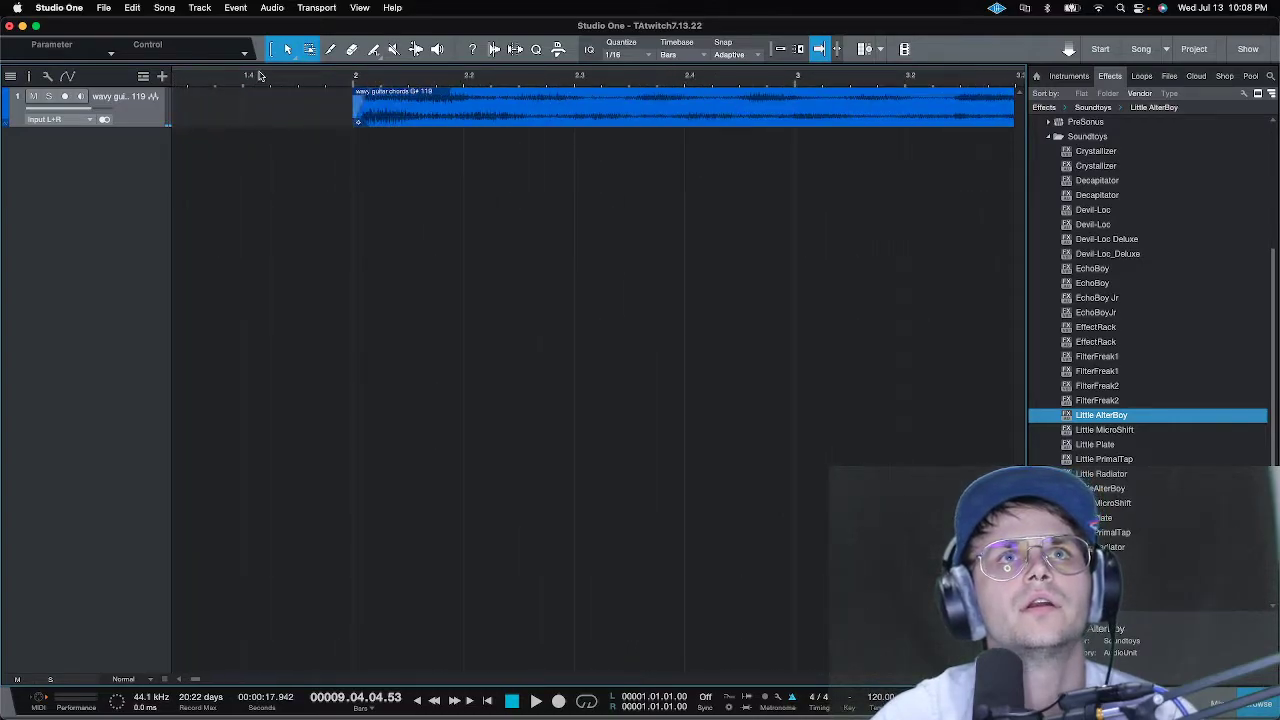
pyautogui.scroll(-4, 230, 77)
pyautogui.scroll(-2, 259, 76)
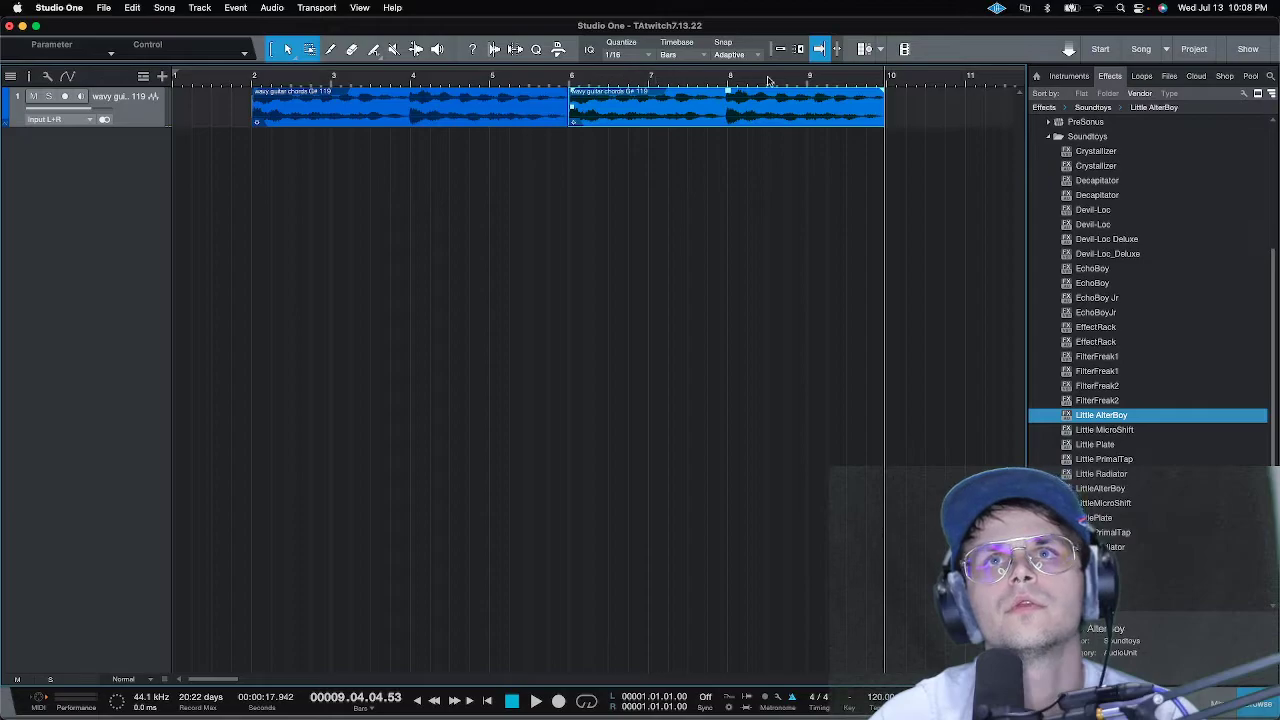
pyautogui.scroll(5, 906, 85)
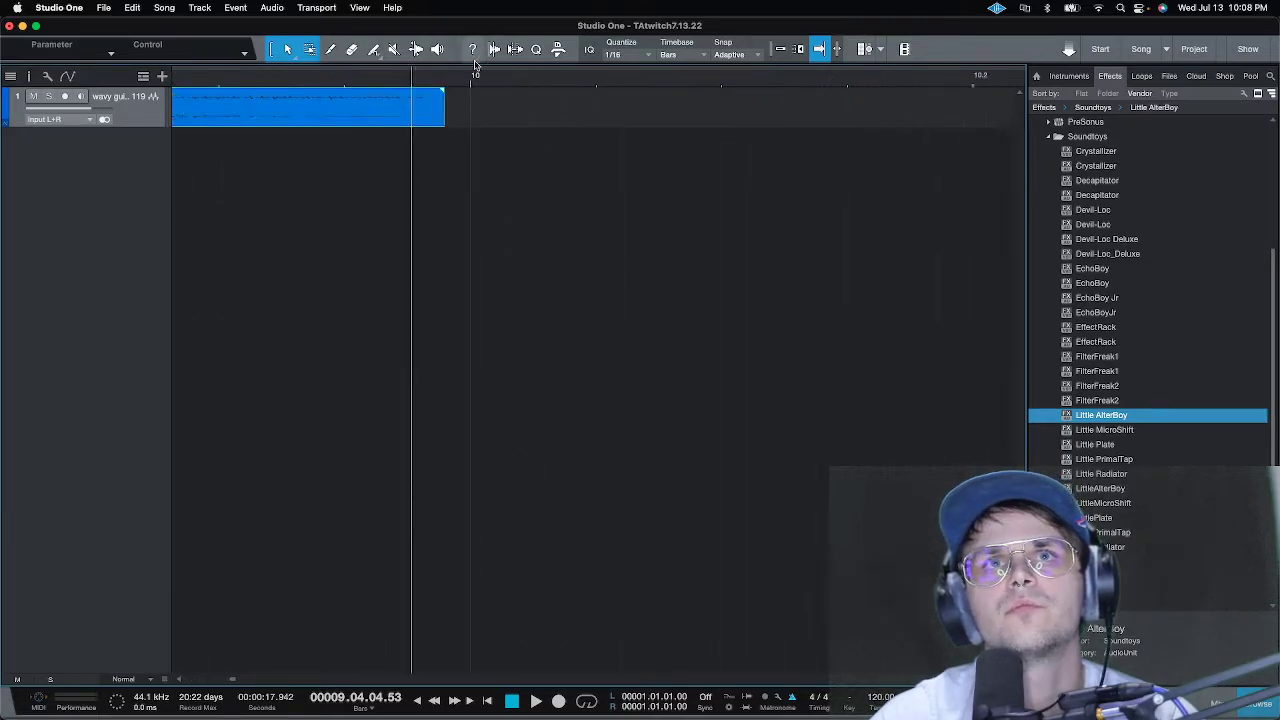
pyautogui.moveTo(460, 123)
pyautogui.mouseDown()
pyautogui.moveTo(500, 106)
pyautogui.moveTo(449, 108)
pyautogui.mouseUp()
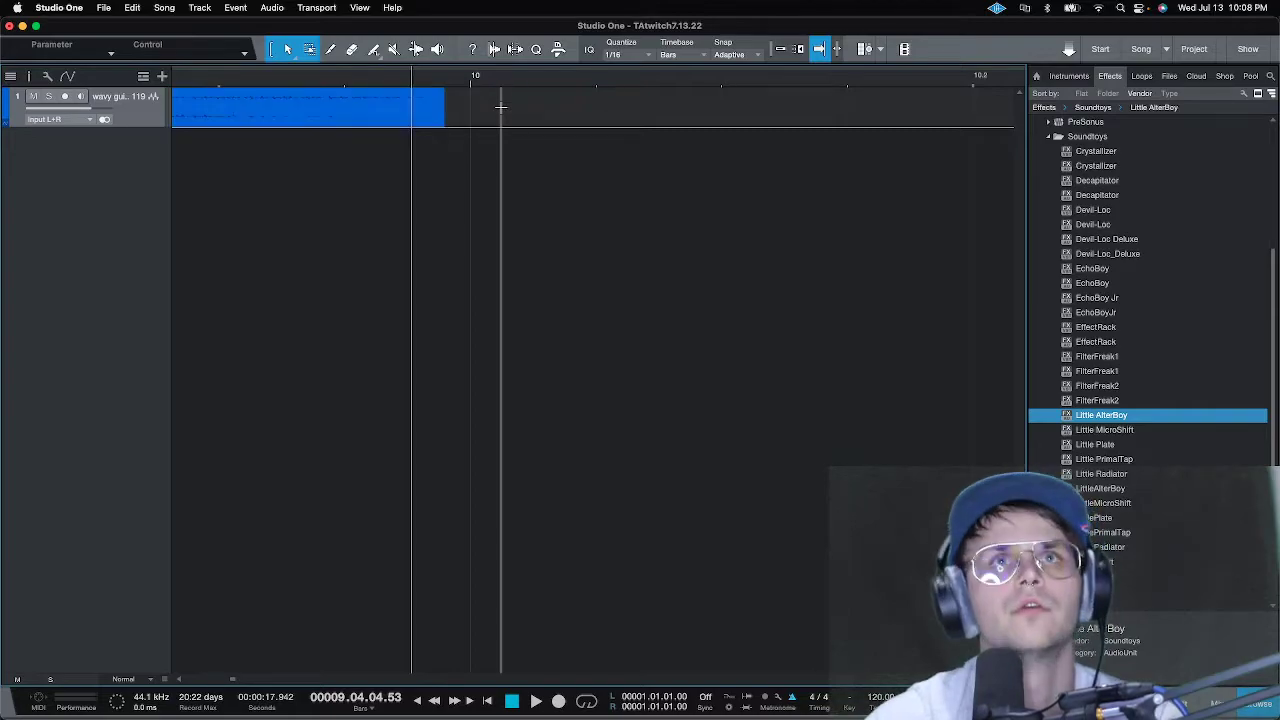
pyautogui.keyDown('alt'); pyautogui.click(416, 97); pyautogui.keyUp('alt')
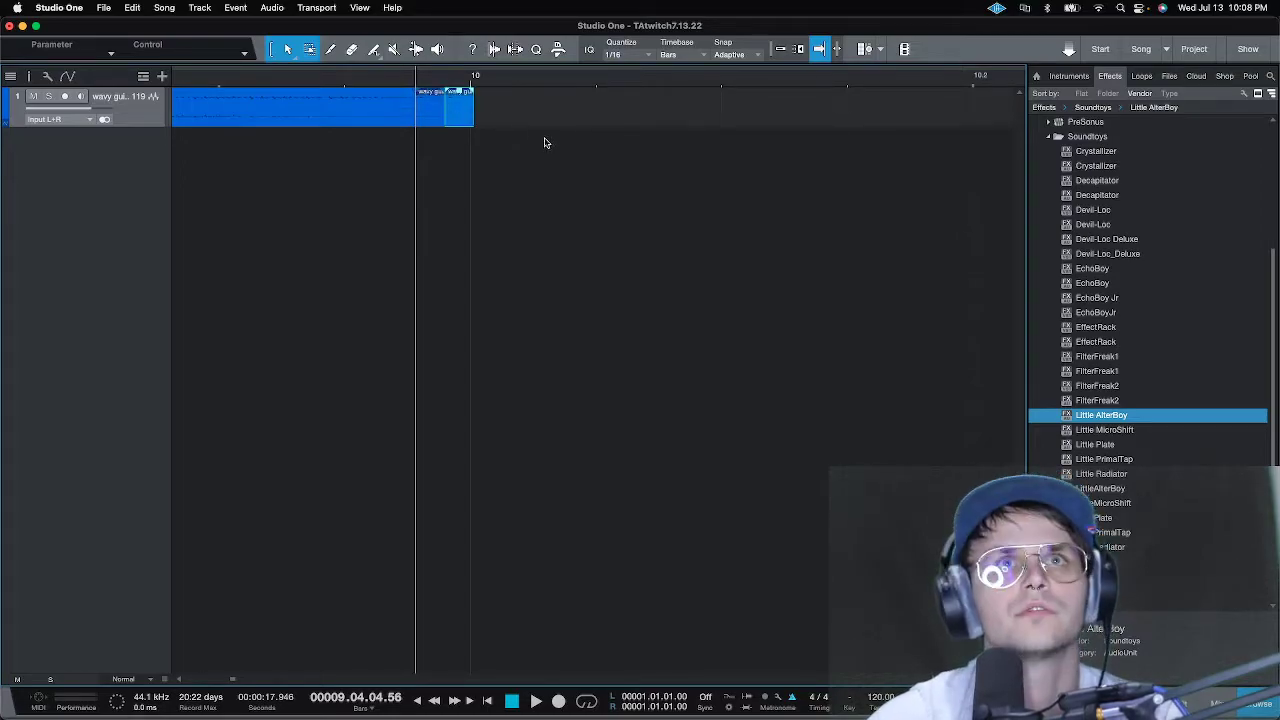
pyautogui.moveTo(477, 123); pyautogui.dragTo(477, 122)
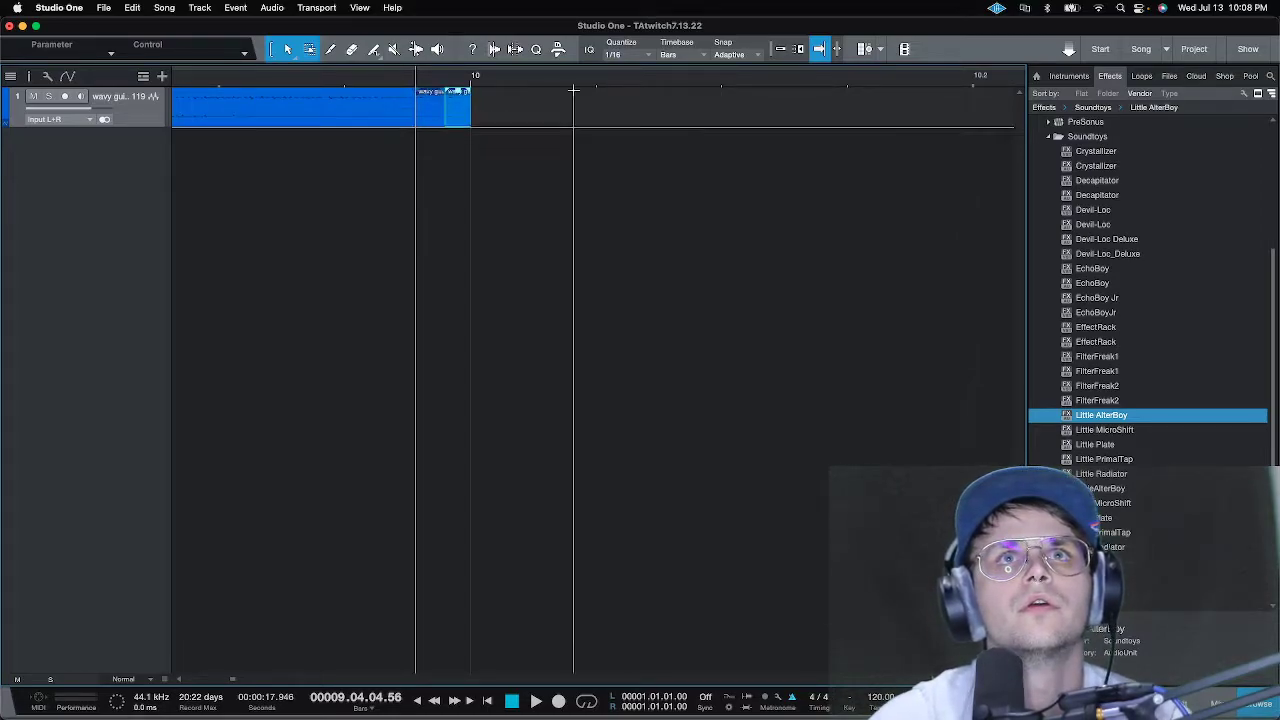
# - With snapping back on, crossfade the slices before bar 10 and merge the guitar clips into one part
pyautogui.click(778, 49)
pyautogui.click(473, 114)
pyautogui.click(392, 111)
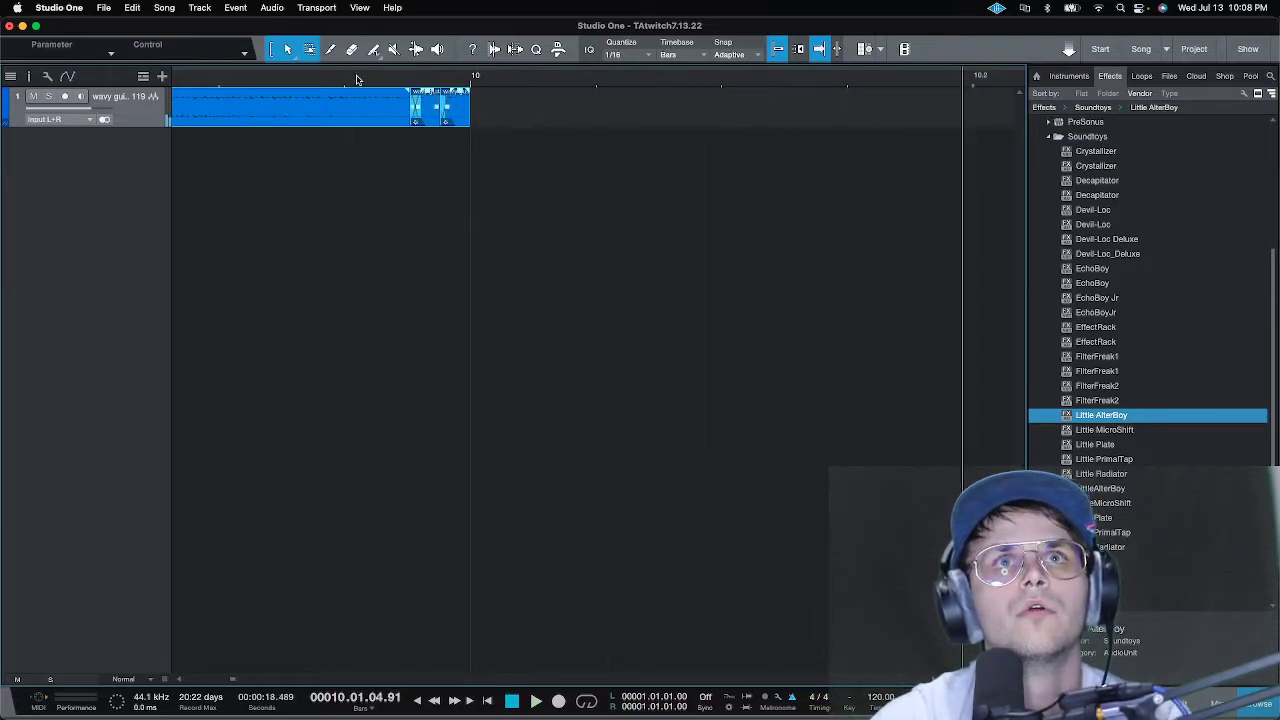
pyautogui.press('w')
pyautogui.press('w')
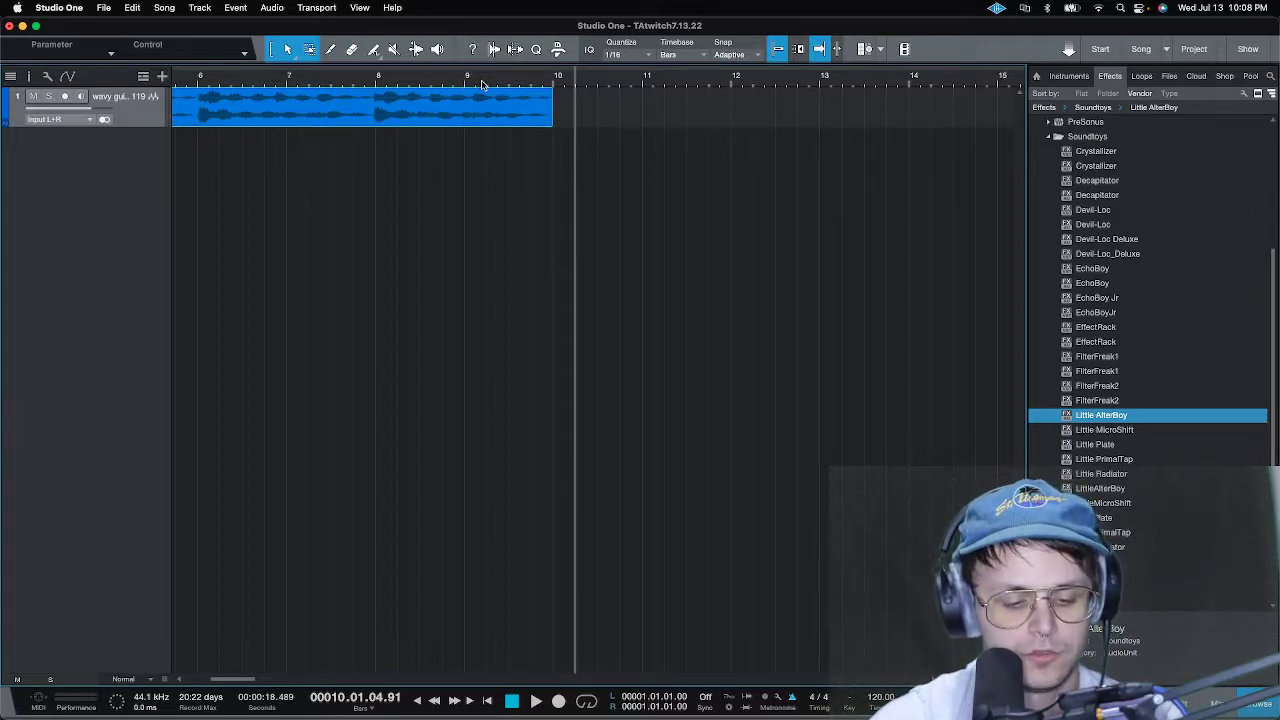
# - Duplicate the merged guitar part to start at bar 10 and play back across the join
pyautogui.press('d')
pyautogui.click(444, 78)
pyautogui.press('space')
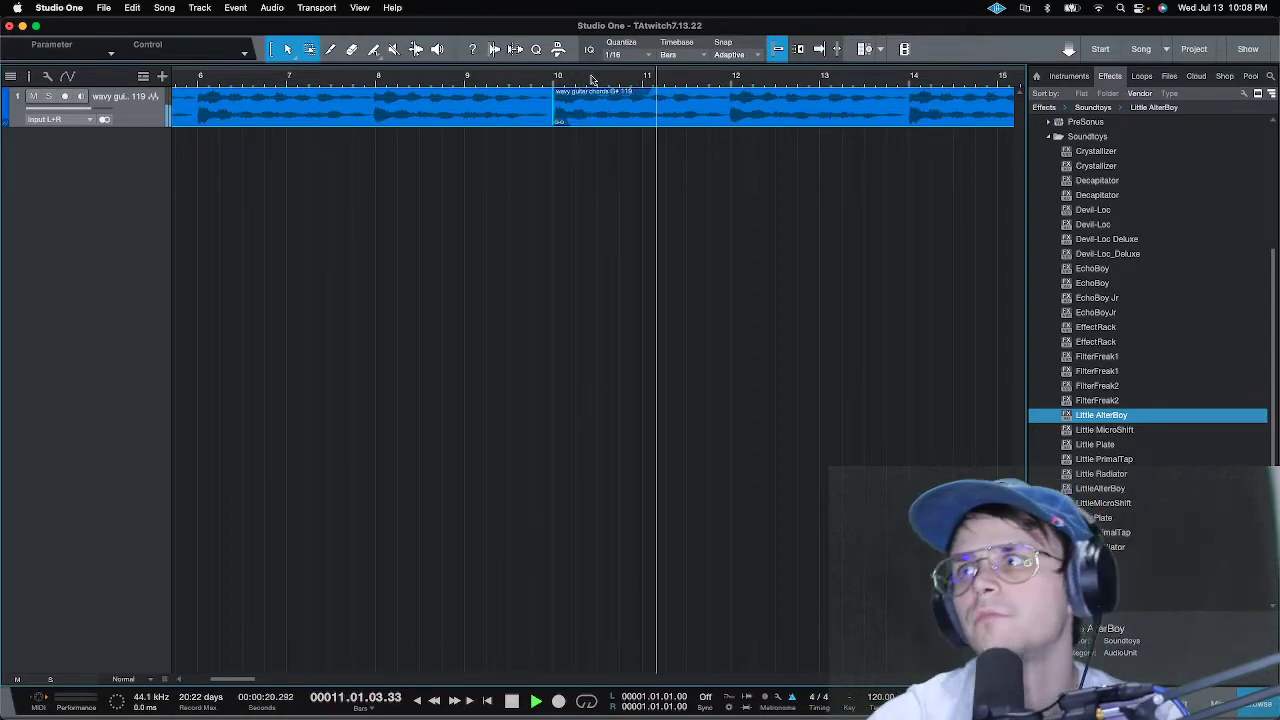
pyautogui.press('f')
pyautogui.press('space')
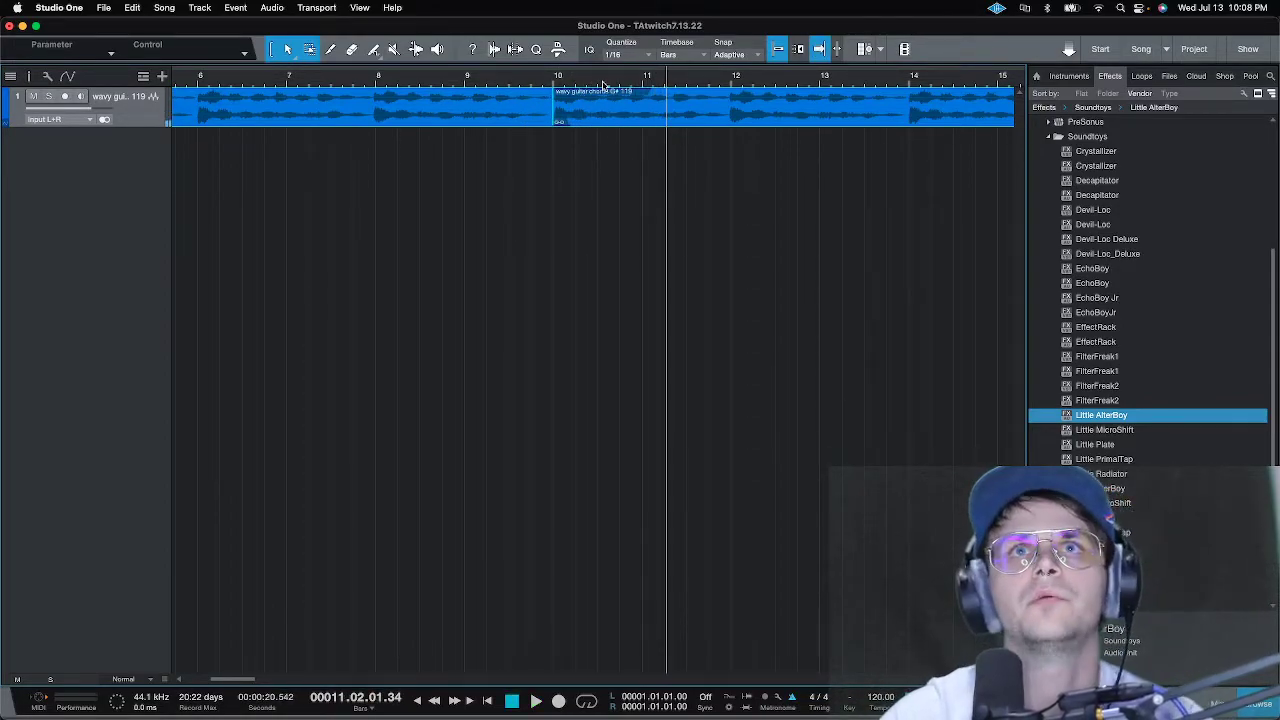
pyautogui.press('z')
pyautogui.hotkey('shift', 'z')
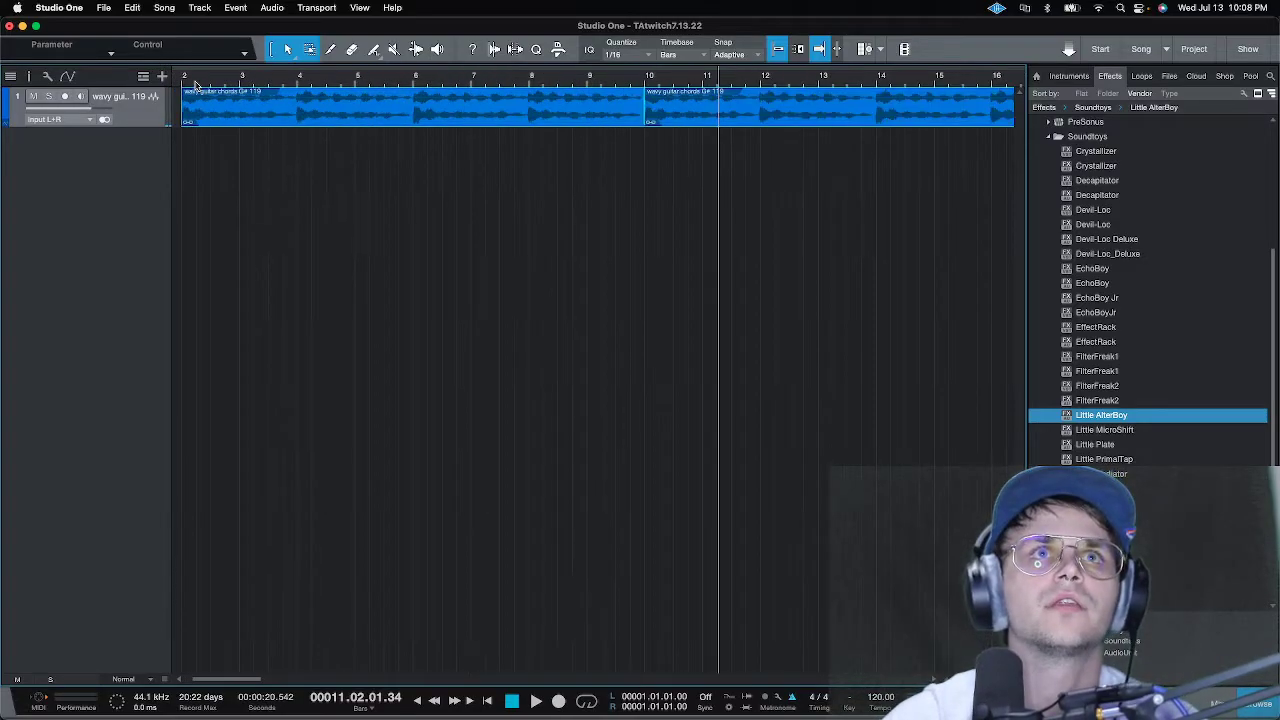
pyautogui.moveTo(262, 679); pyautogui.dragTo(250, 679)
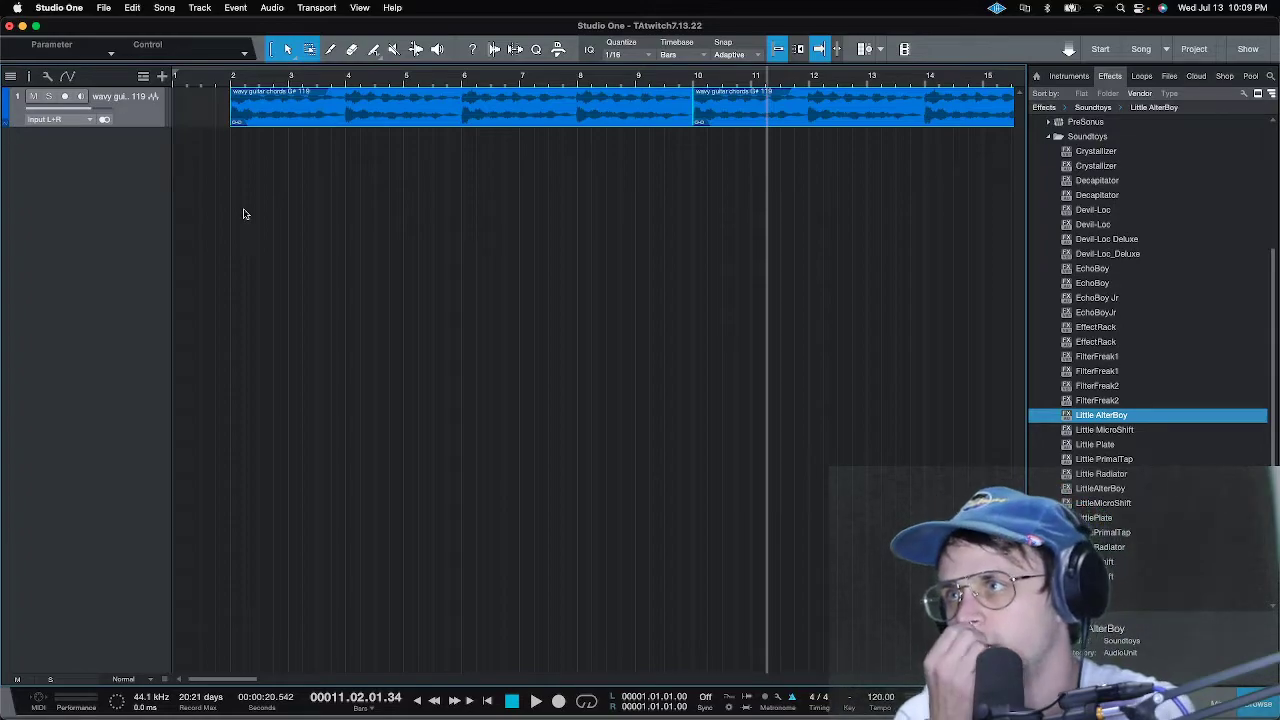
# - Collapse the Soundtoys folder in the effects list and play the guitar parts from bar 2
pyautogui.press('w')
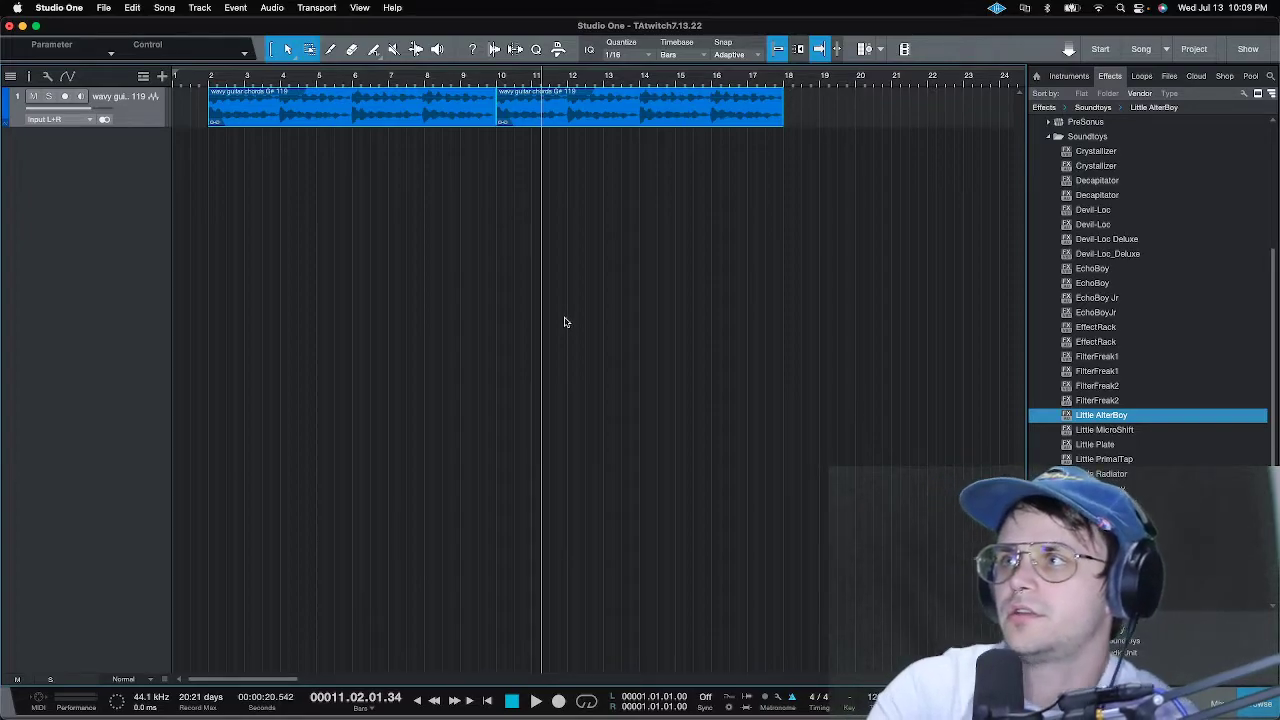
pyautogui.scroll(5, 1105, 389)
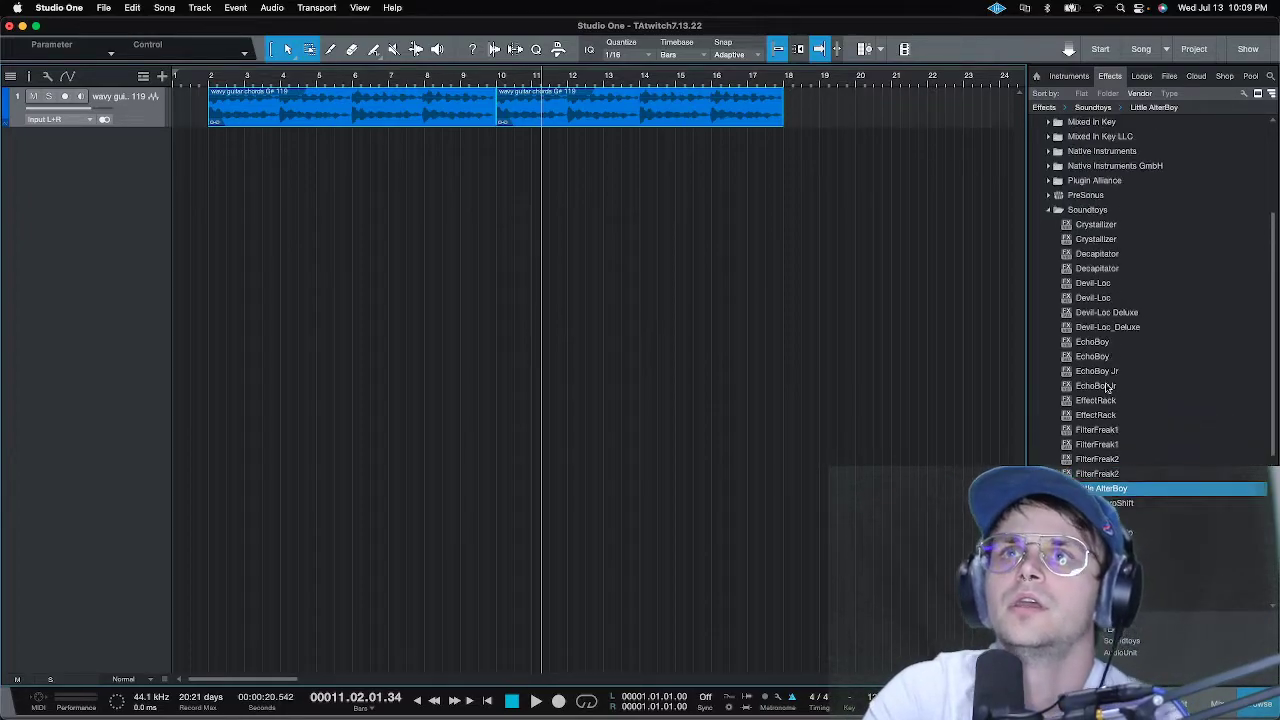
pyautogui.click(1048, 255)
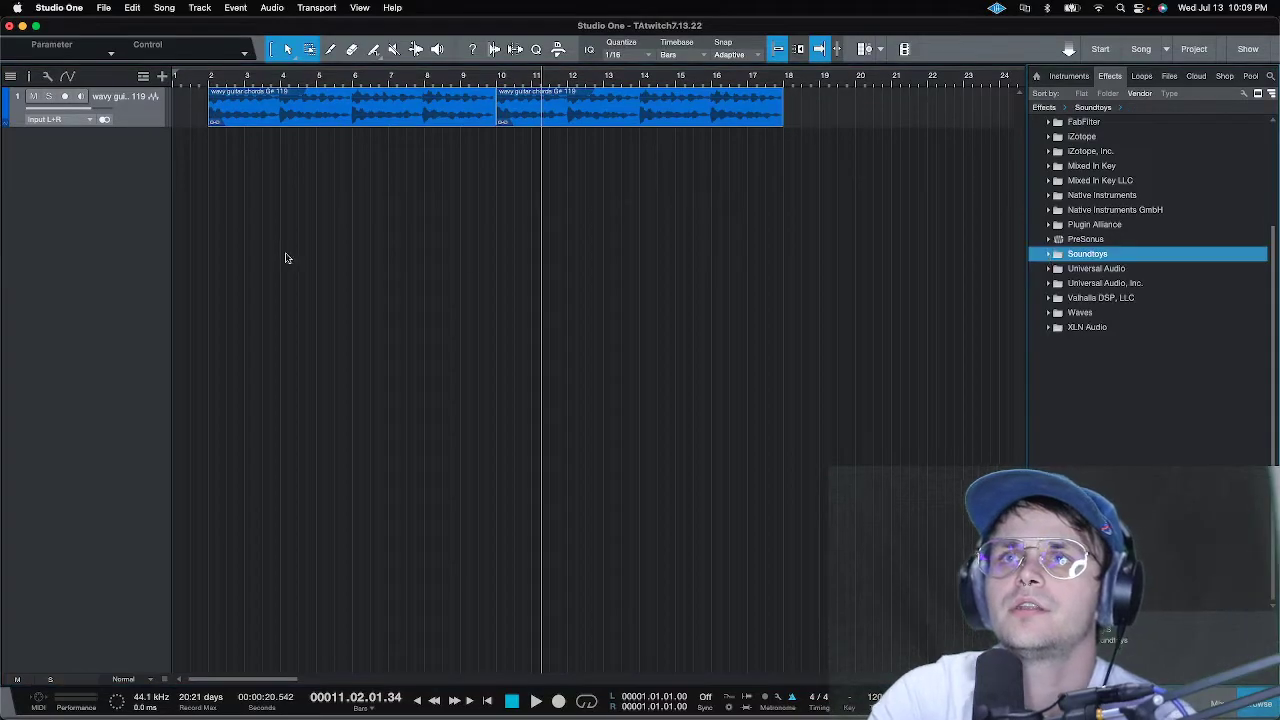
pyautogui.click(208, 80)
pyautogui.press('space')
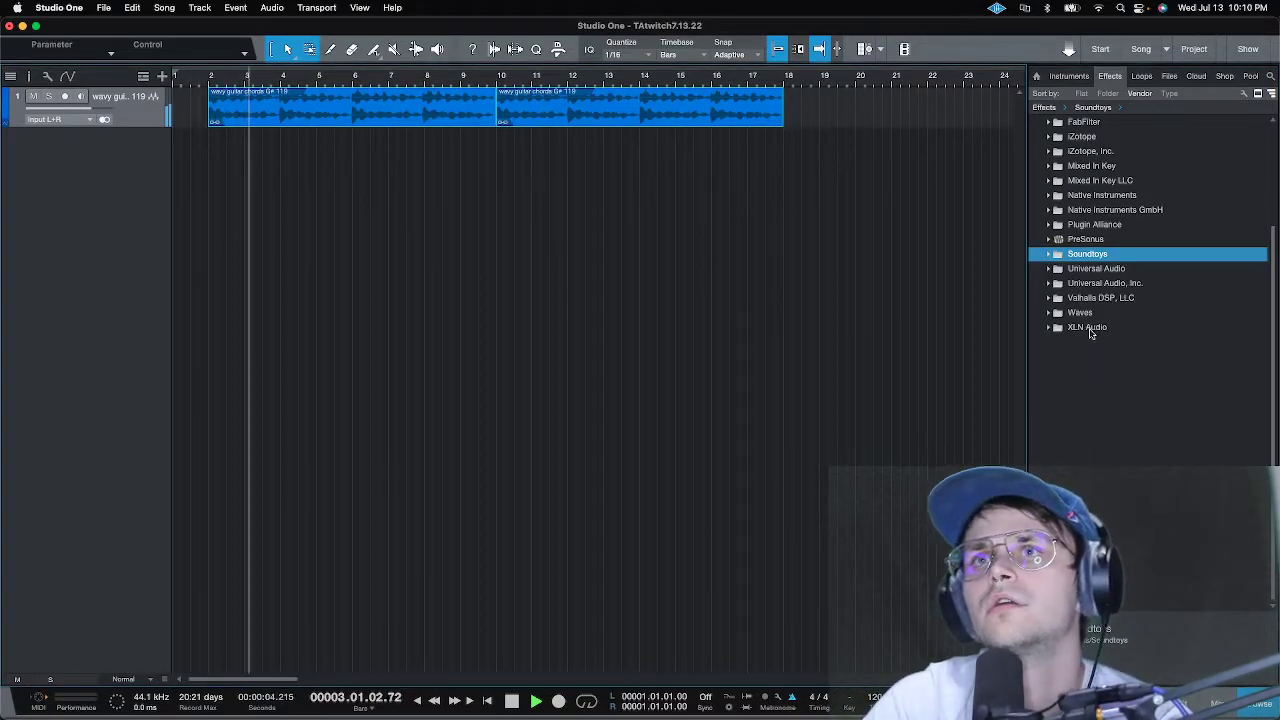
pyautogui.press('space')
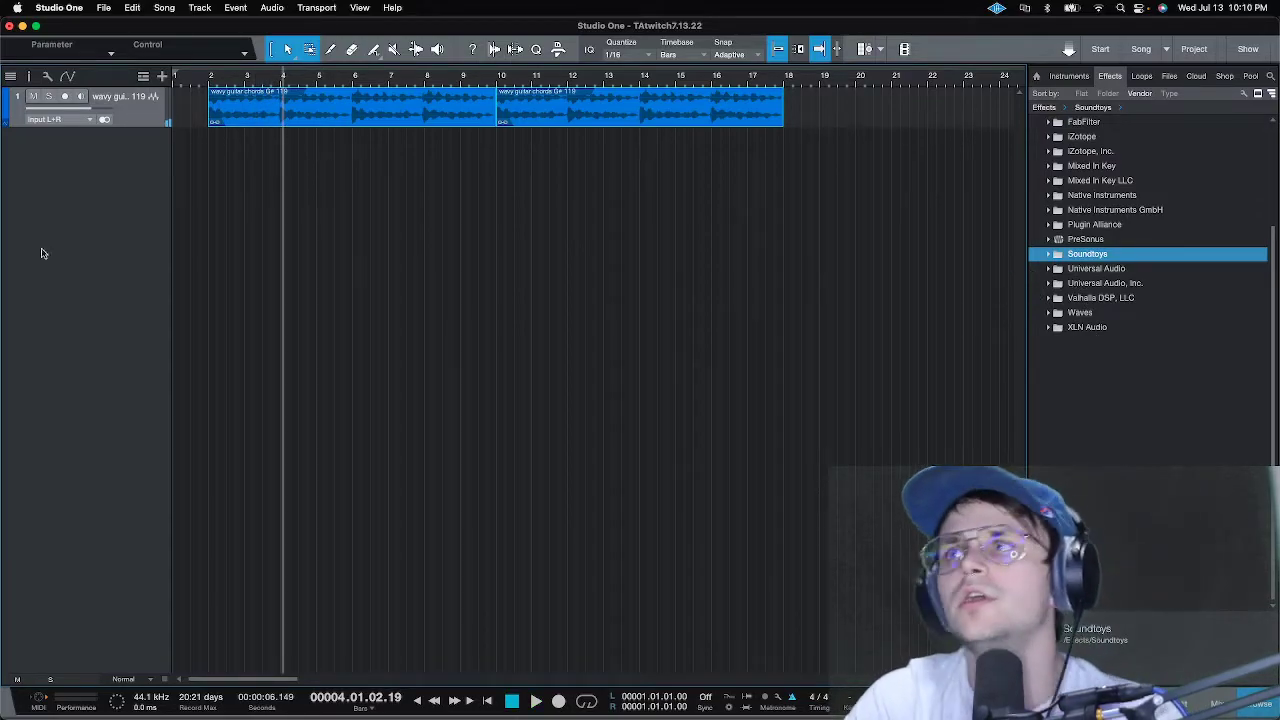
# - Show the mixer and insert the Soundtoys Decapitator on the wavy guitar chords channel
pyautogui.press('F3')
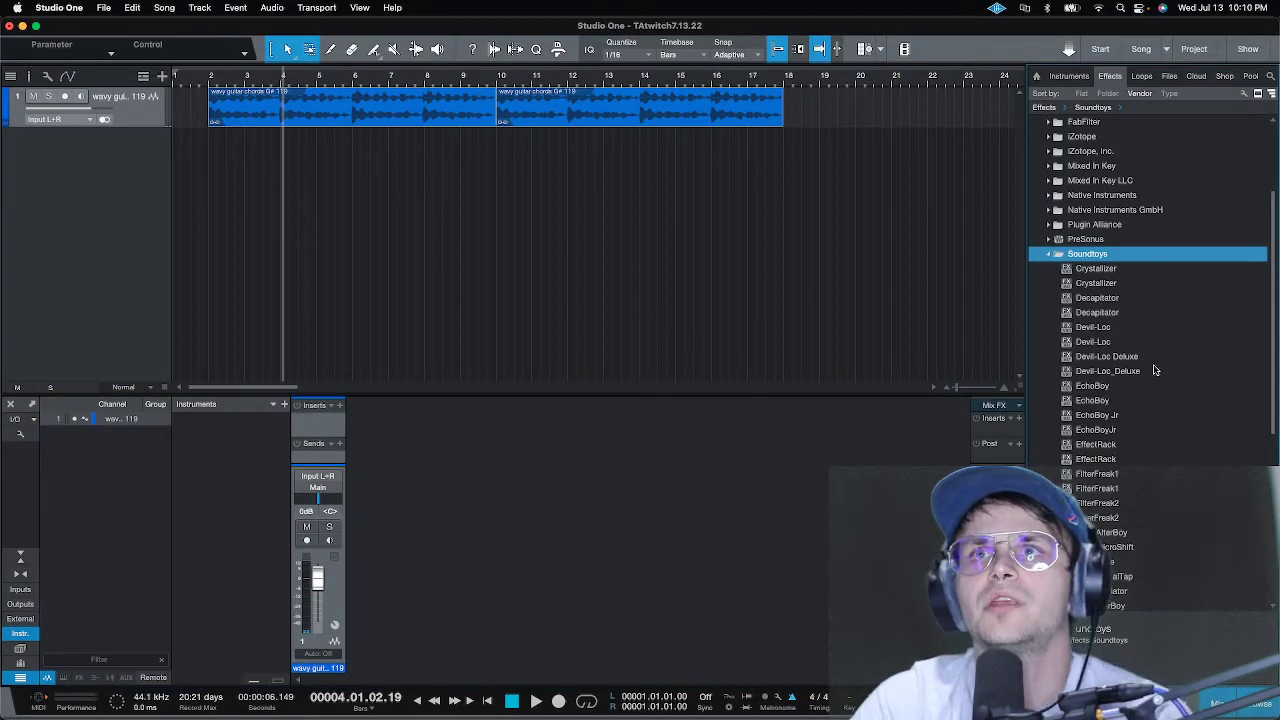
pyautogui.click(1108, 300)
pyautogui.moveTo(1108, 300); pyautogui.dragTo(320, 421)
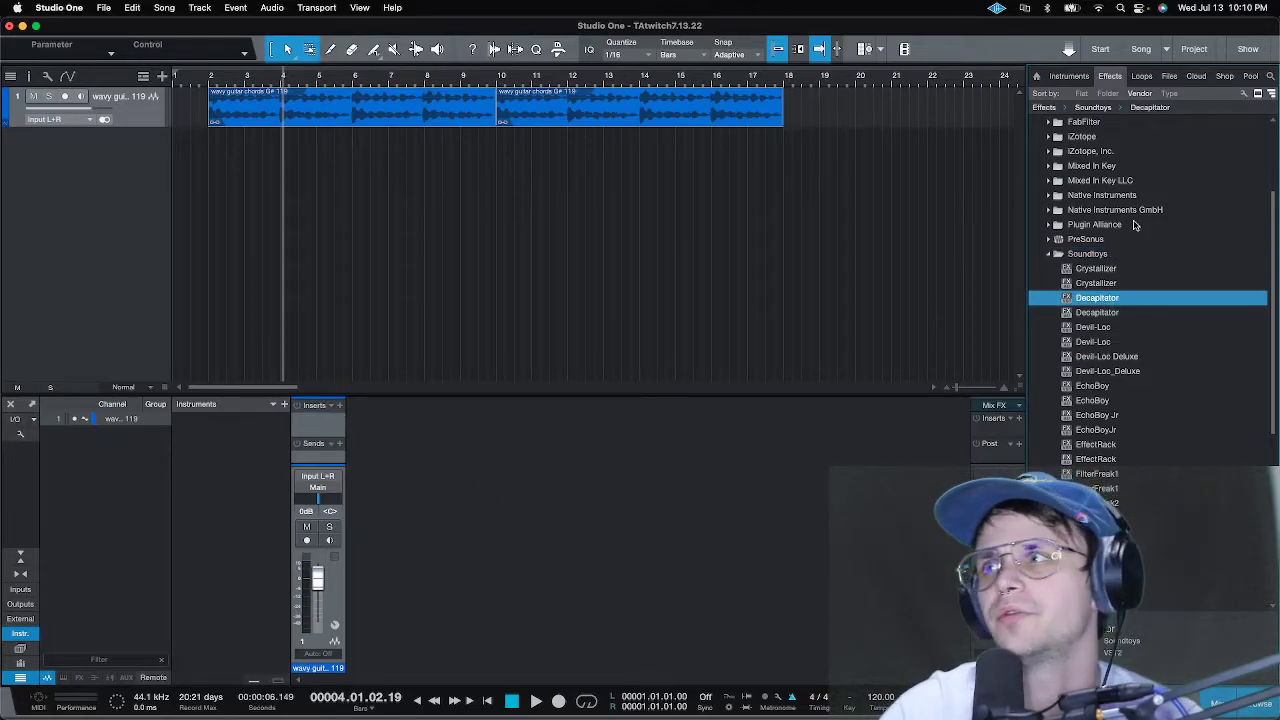
pyautogui.moveTo(1148, 233); pyautogui.dragTo(335, 420)
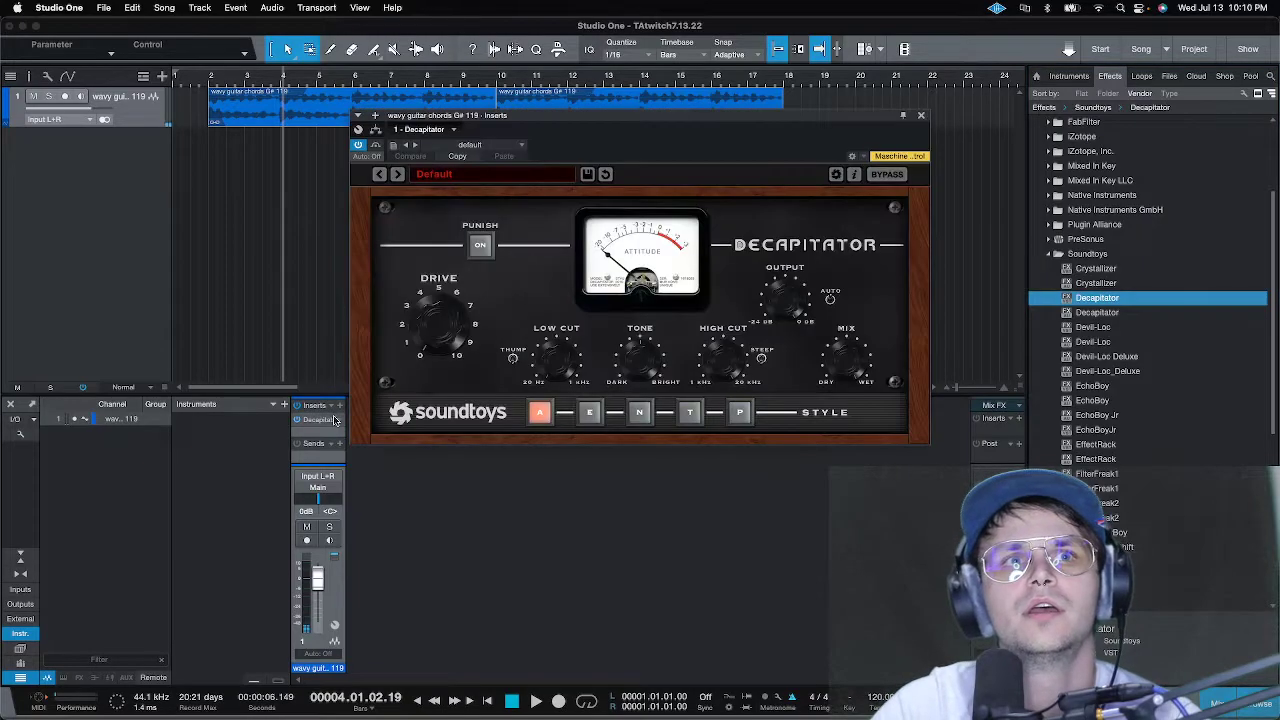
# - Load Decapitator's Guitar preset Push It Harder and audition it on the guitar chords from bar 2
pyautogui.click(211, 93)
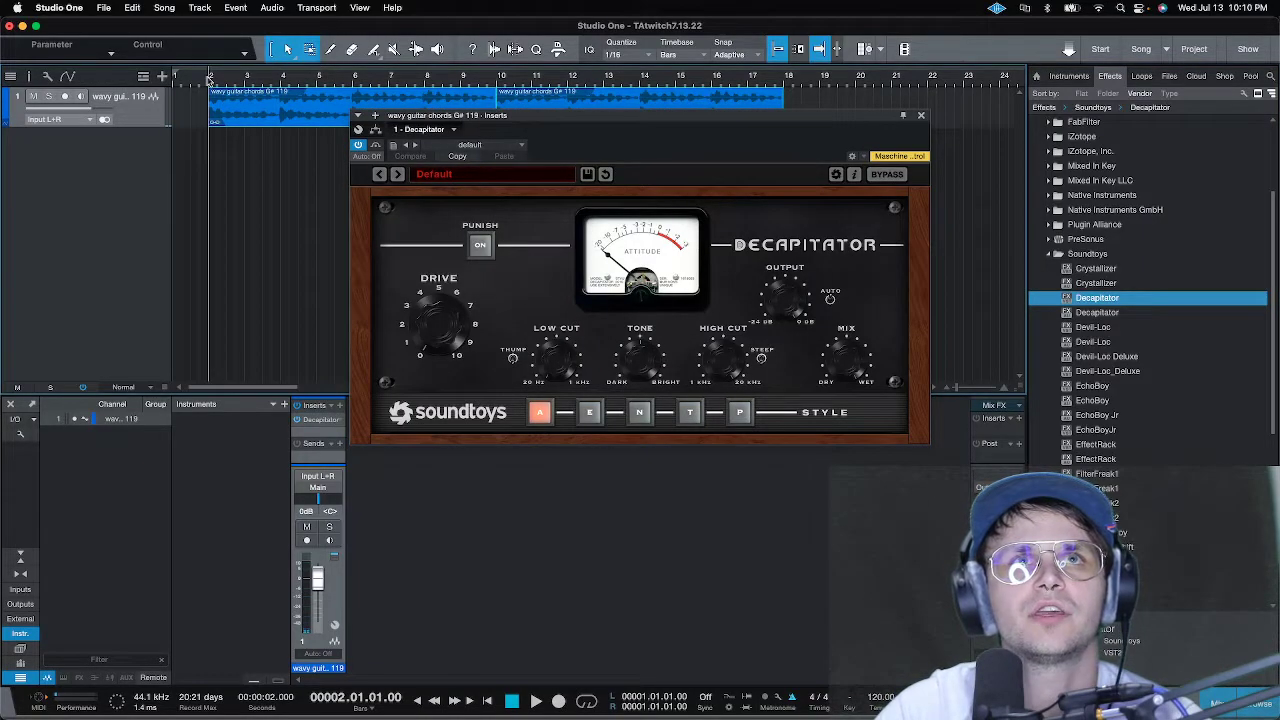
pyautogui.click(457, 176)
pyautogui.moveTo(468, 211)
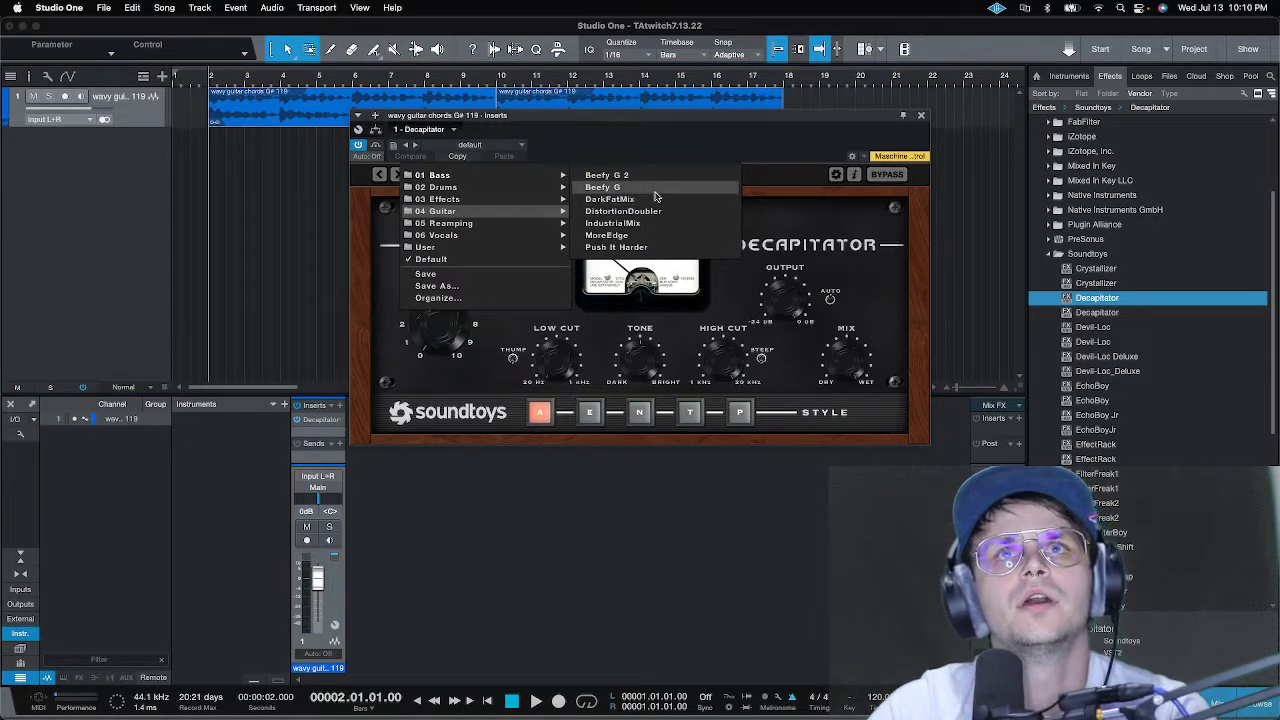
pyautogui.click(665, 247)
pyautogui.press('space')
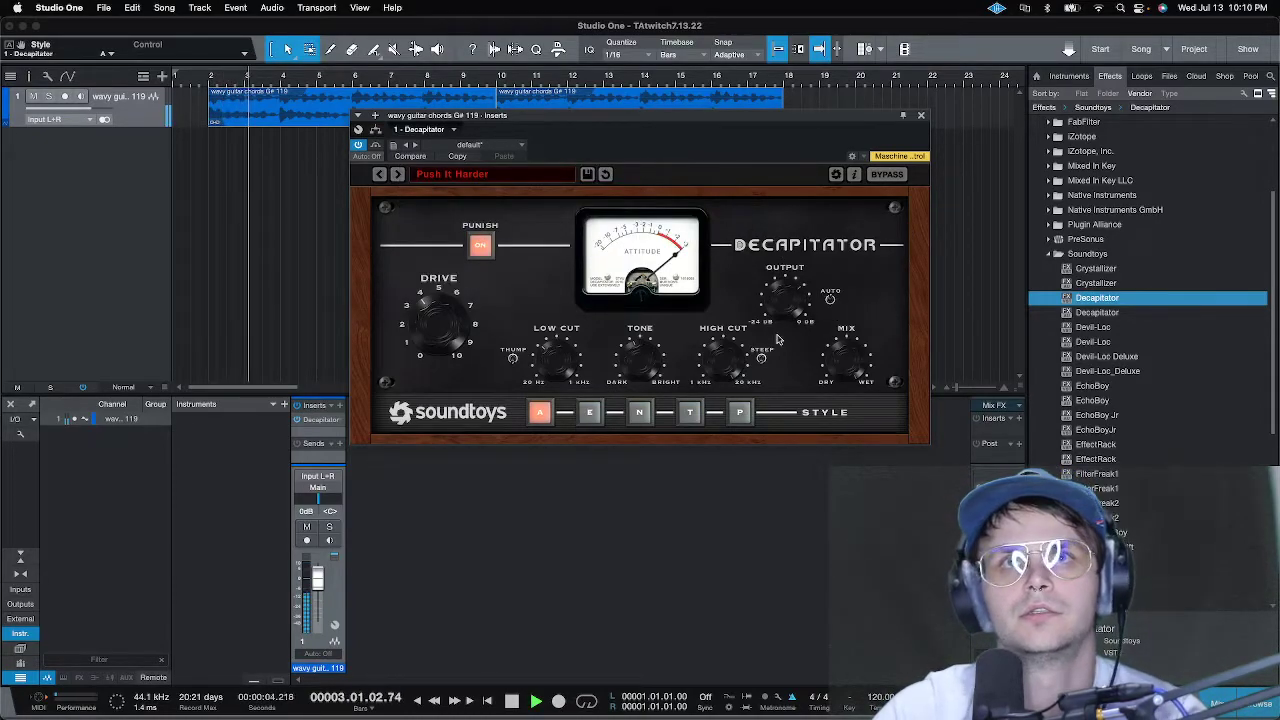
pyautogui.press('space')
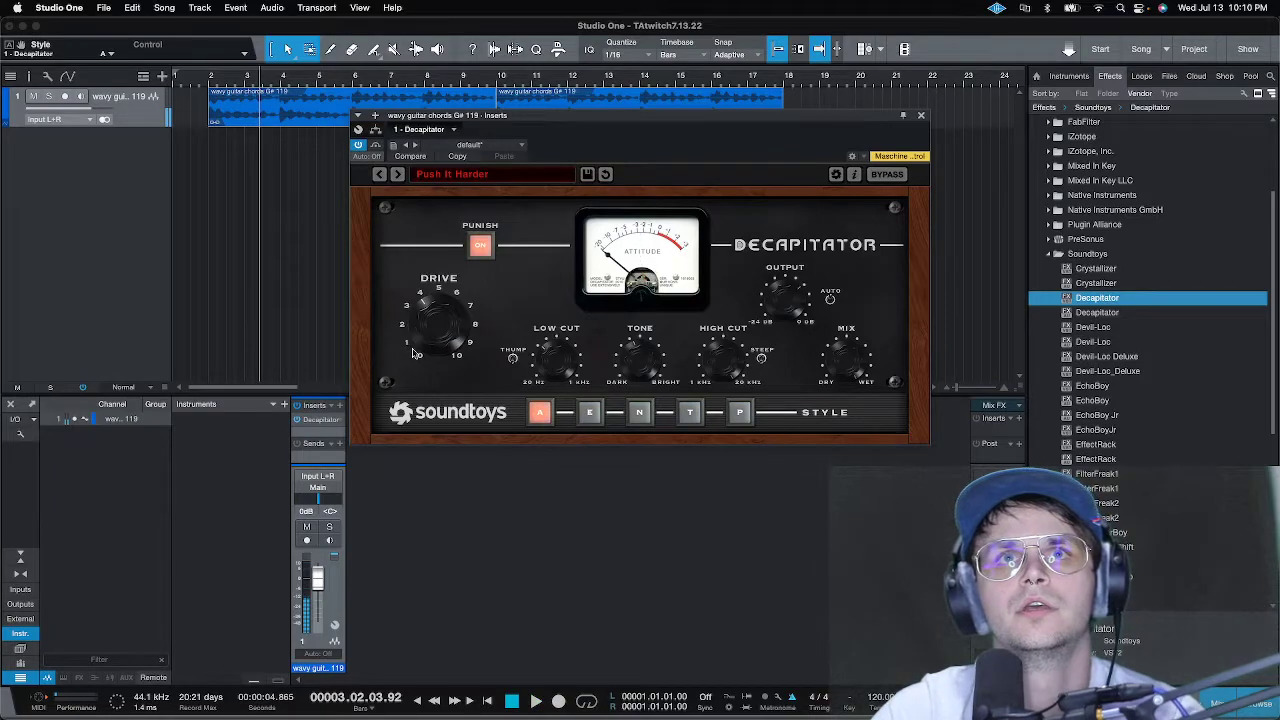
# - Turn off Punish and set Decapitator's low cut to about 274 Hz during playback, and close the plug-in
pyautogui.click(481, 247)
pyautogui.press('space')
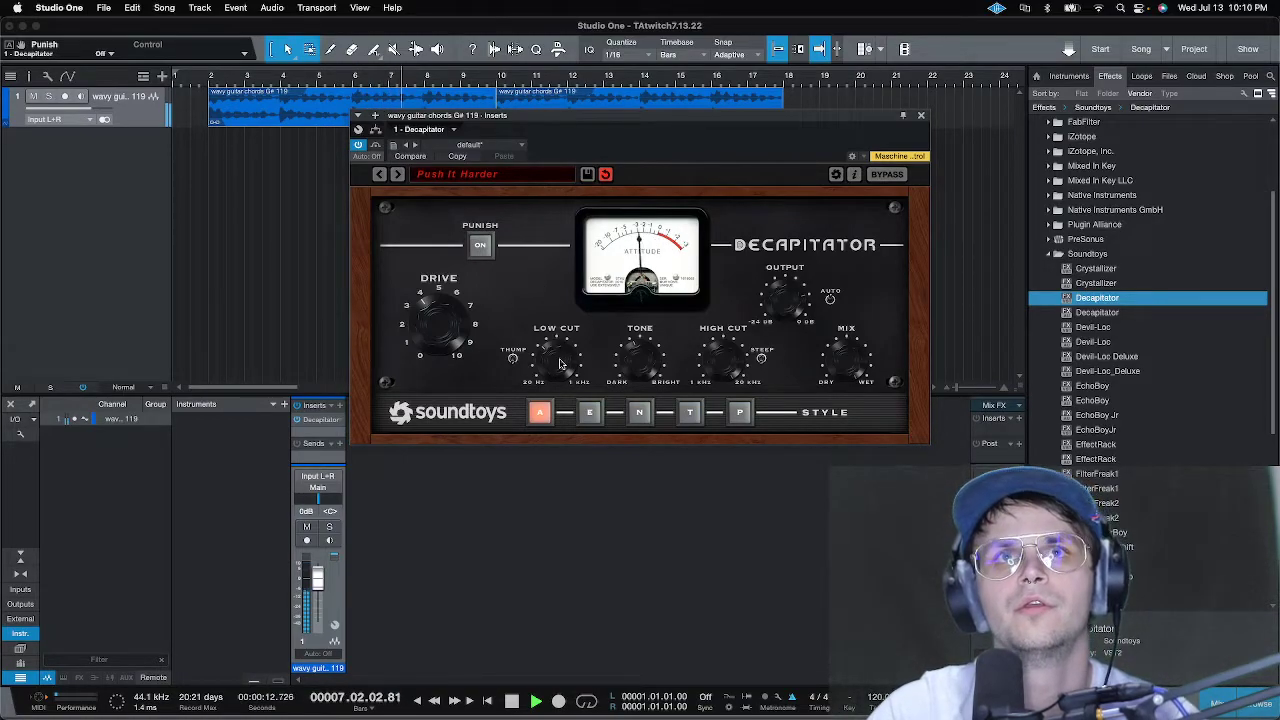
pyautogui.moveTo(560, 363); pyautogui.dragTo(564, 342)
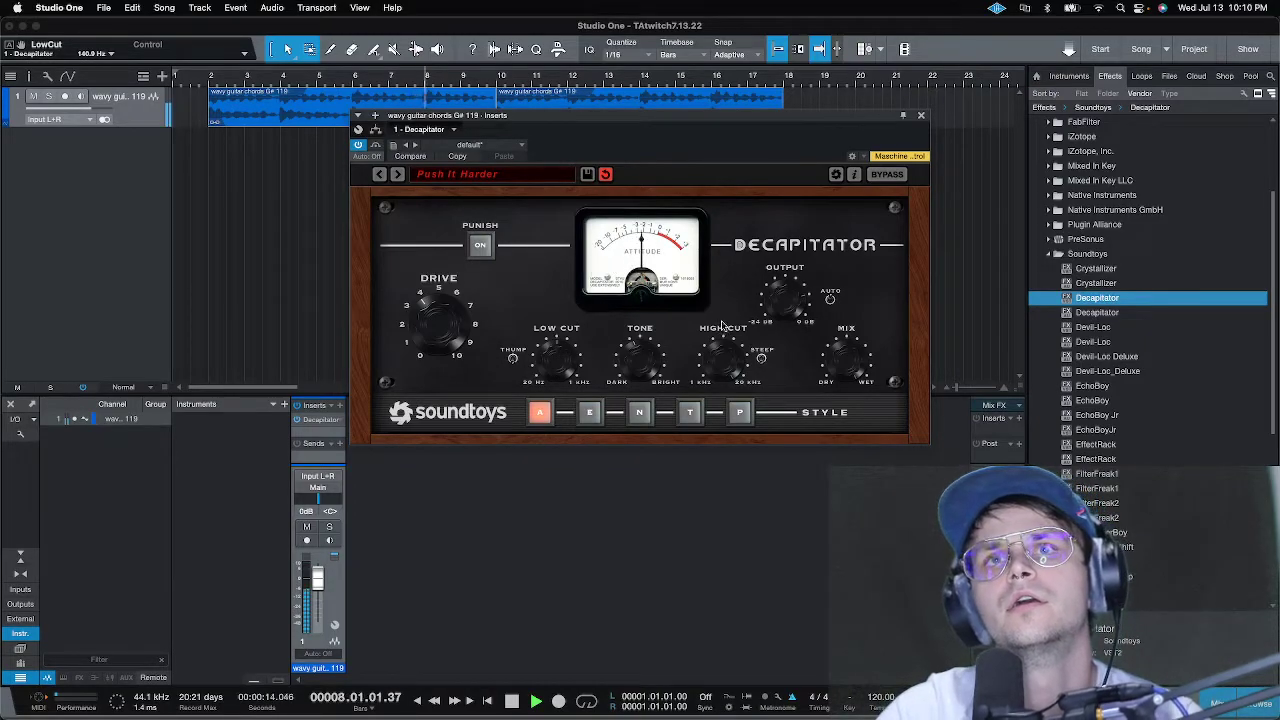
pyautogui.moveTo(579, 360); pyautogui.dragTo(566, 362)
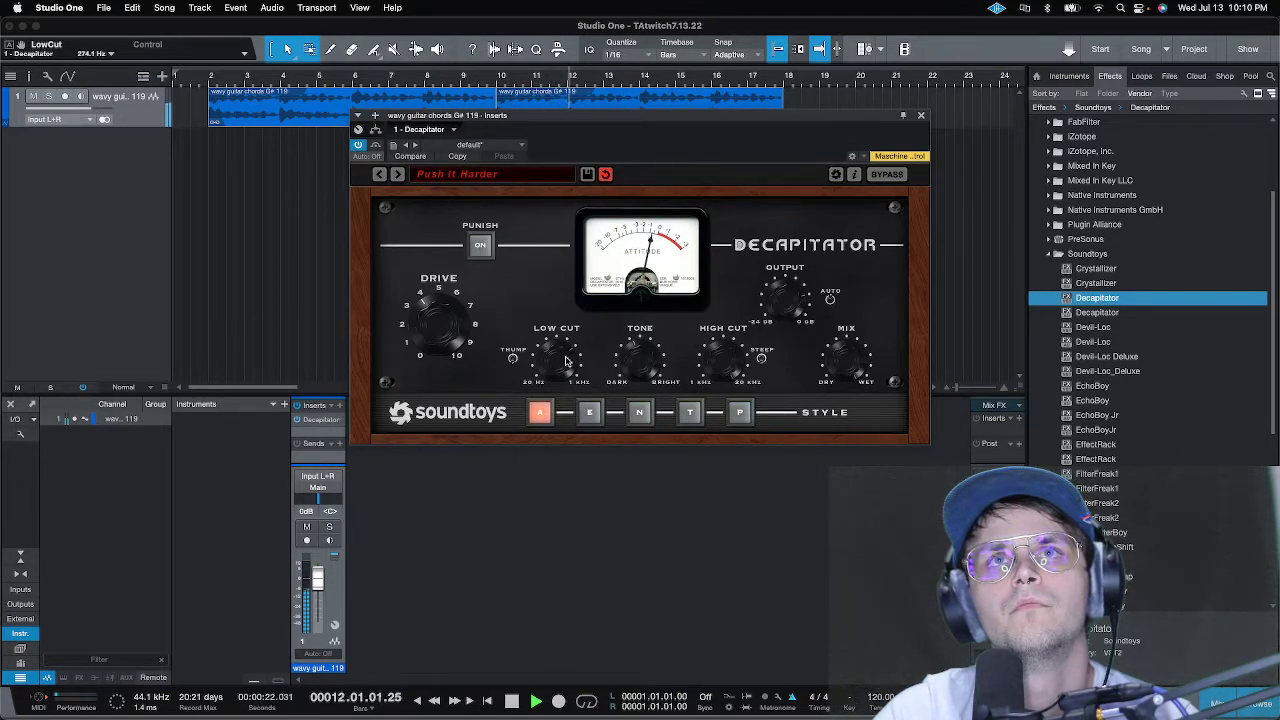
pyautogui.click(923, 118)
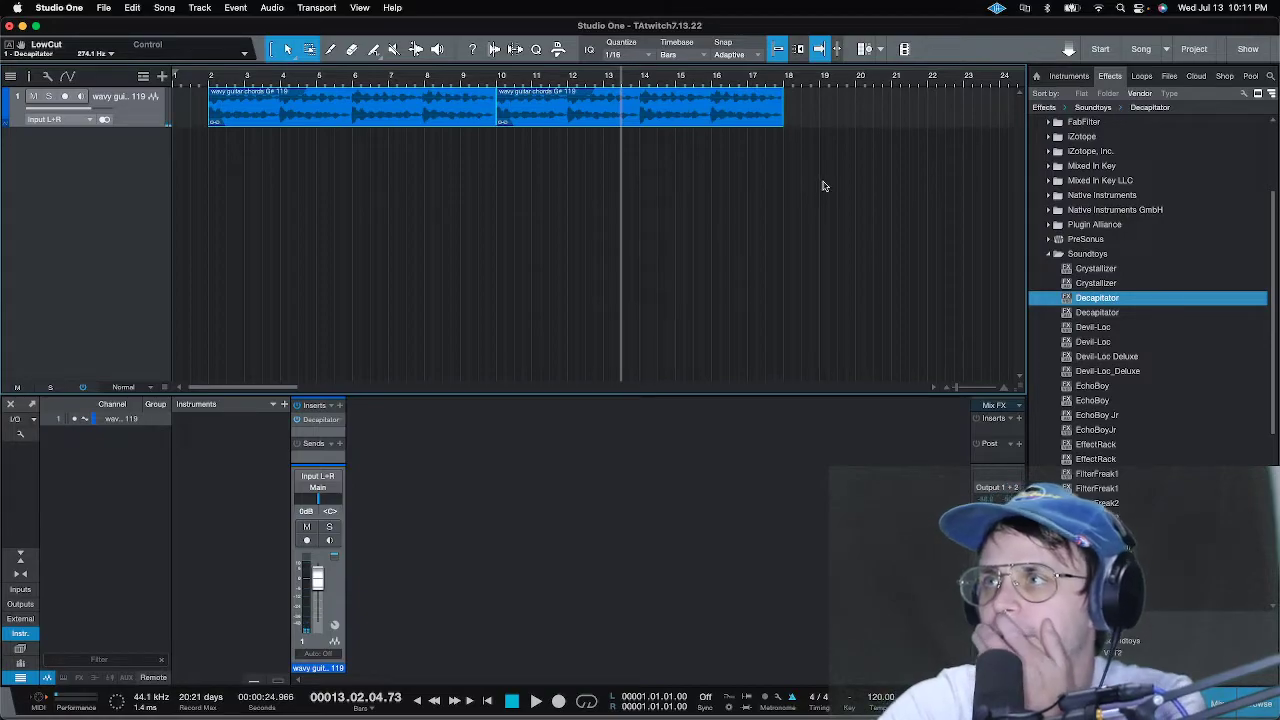
# - Reopen Decapitator, set the mix to 62% and the output trim to -9.5 dB, and adjust the drive while playing from bar 2
pyautogui.click(322, 421)
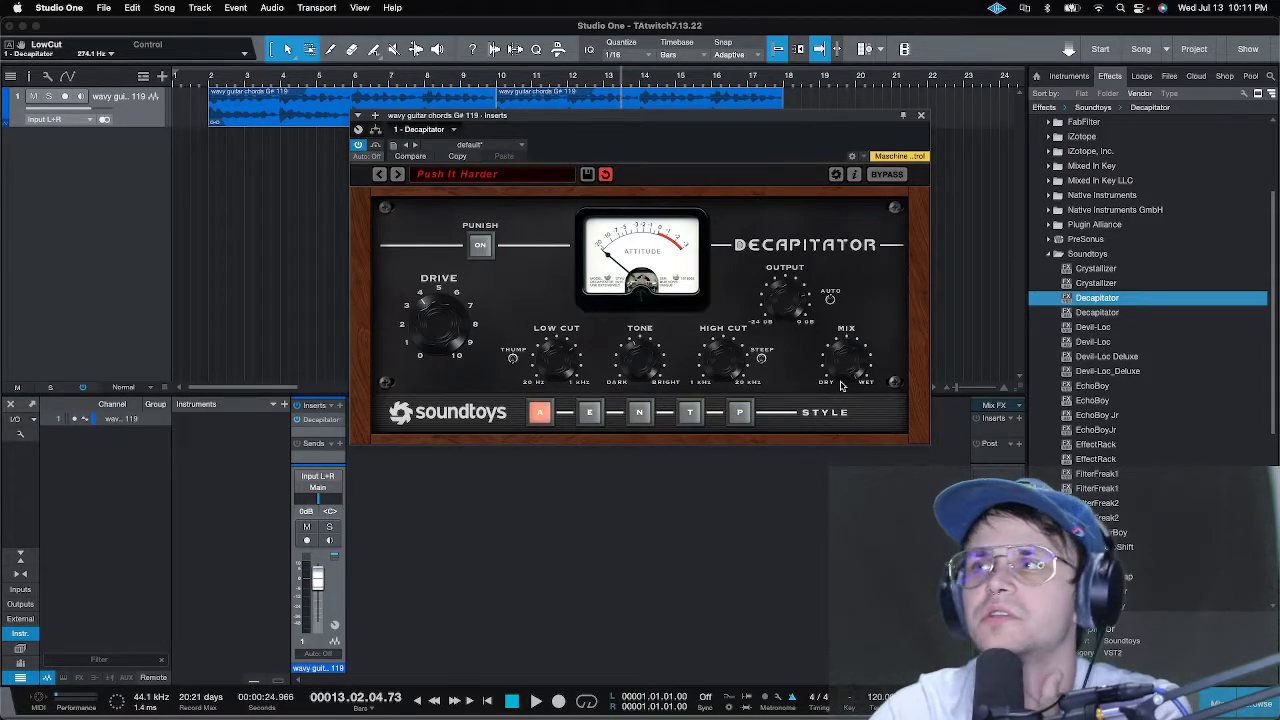
pyautogui.click(209, 77)
pyautogui.press('space')
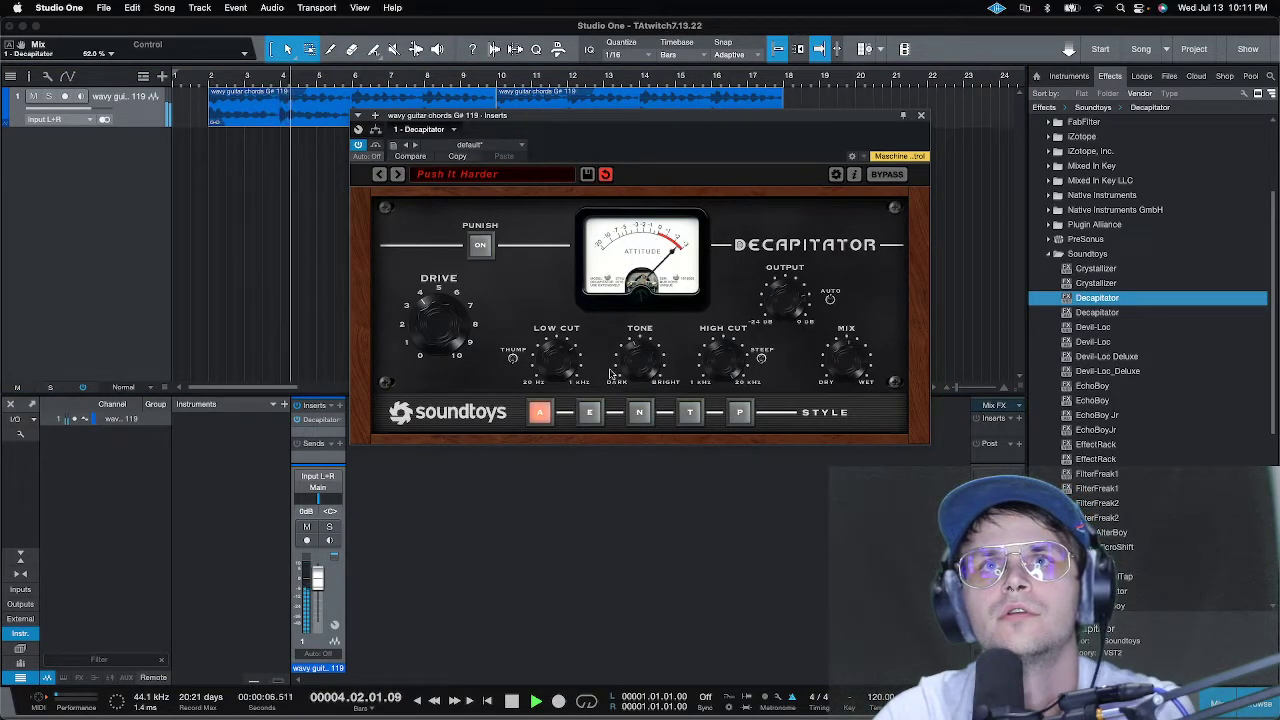
pyautogui.moveTo(425, 320); pyautogui.dragTo(428, 320)
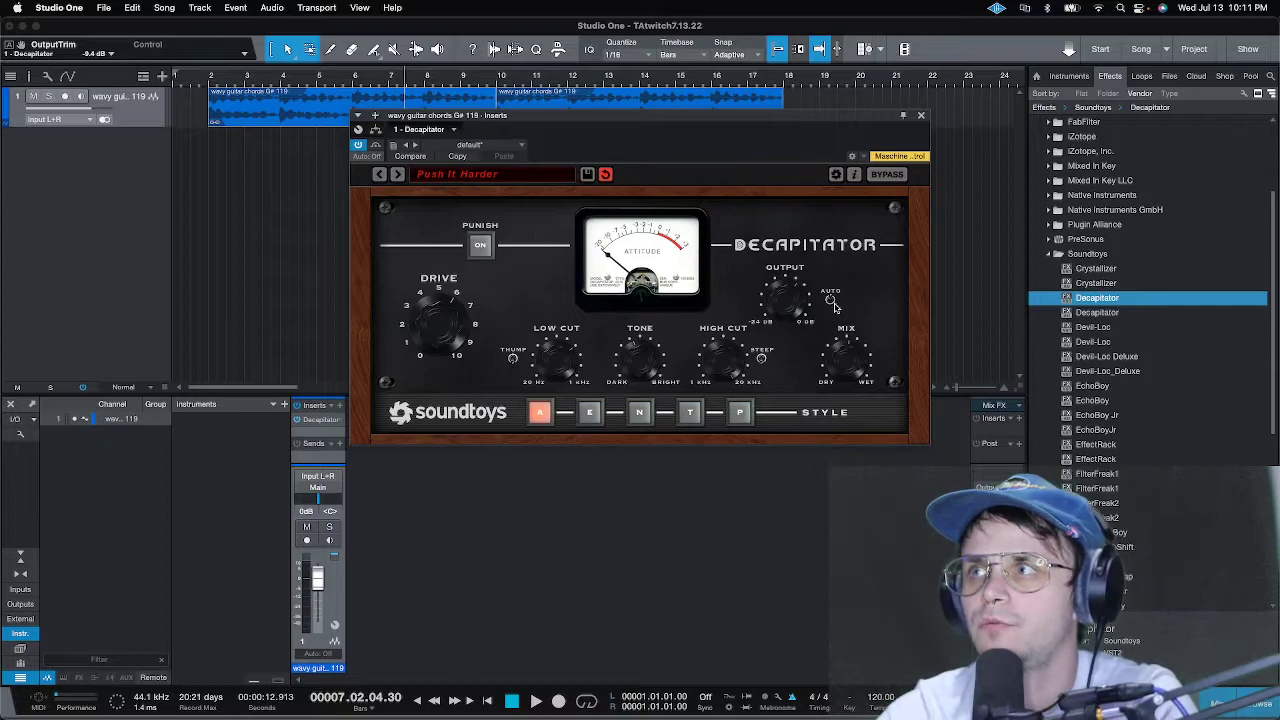
pyautogui.moveTo(460, 320); pyautogui.dragTo(451, 358)
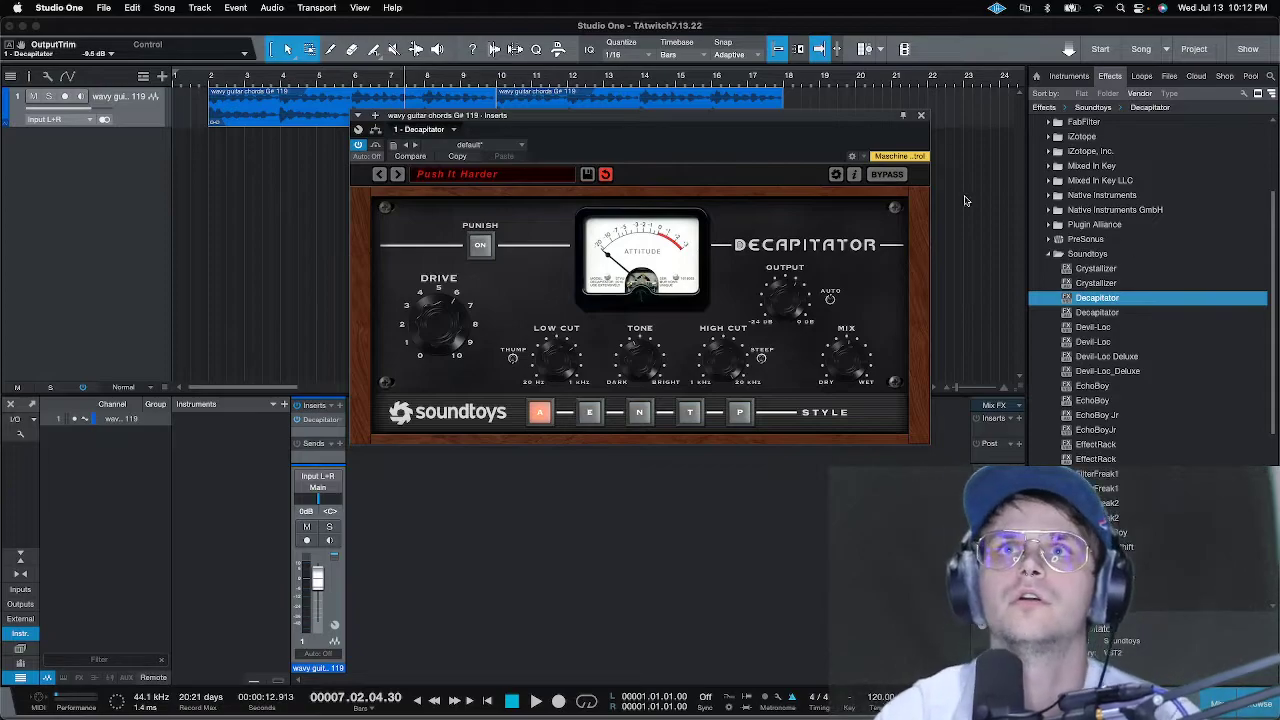
pyautogui.click(922, 117)
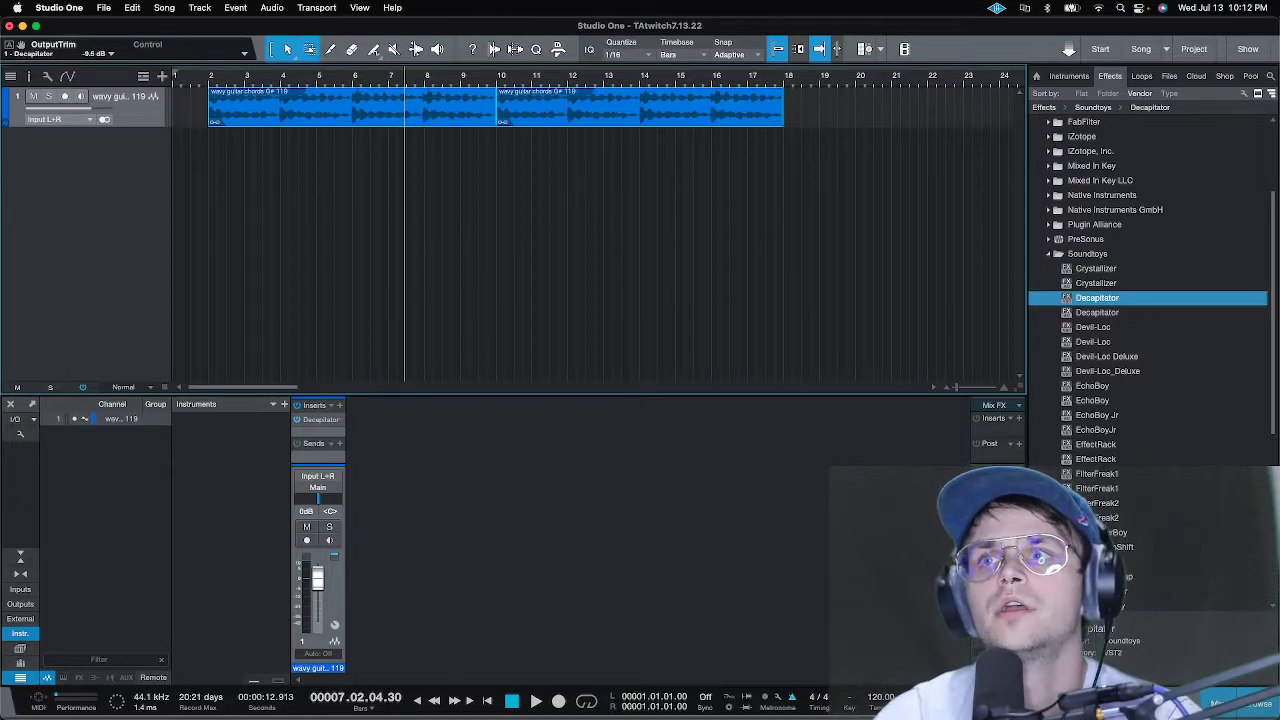
# - Add the acoustic guitar ambient lead G 62 sample on a new track at bar 2 and set its Speedup to 1.01
pyautogui.moveTo(286, 257); pyautogui.dragTo(237, 237)
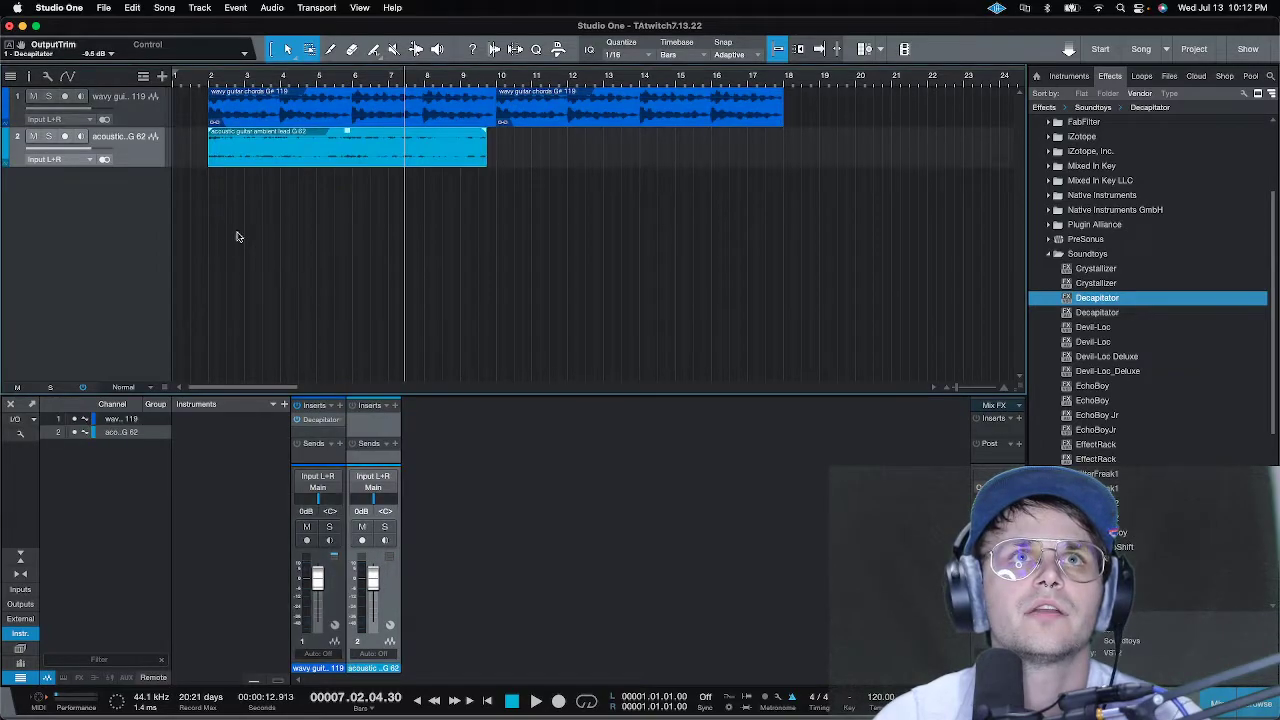
pyautogui.rightClick(278, 155)
pyautogui.click(469, 174)
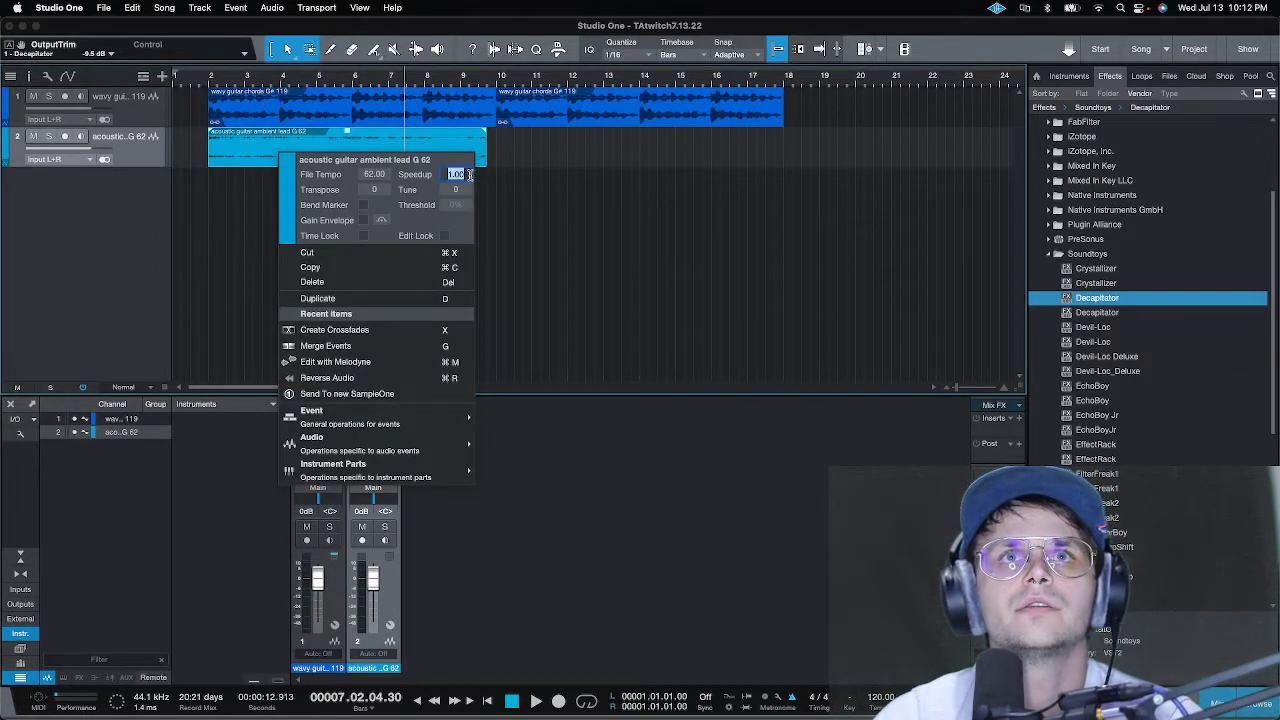
pyautogui.click(466, 174)
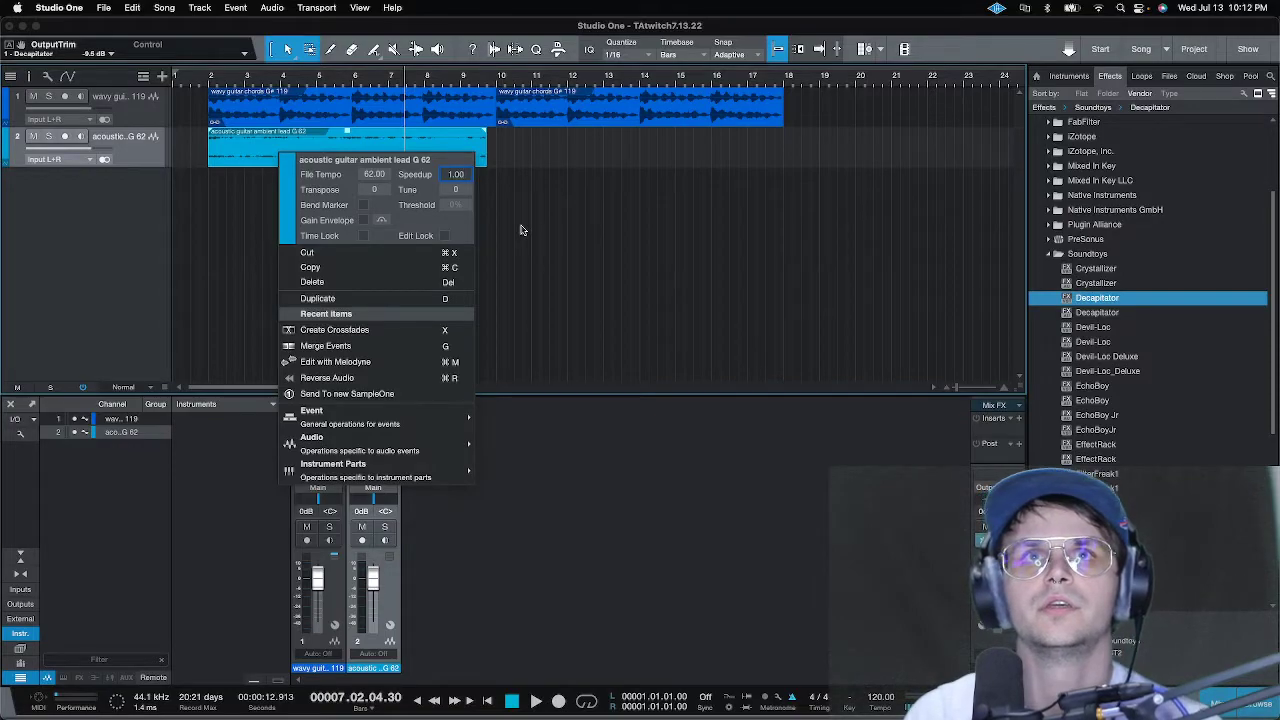
pyautogui.press('BackSpace')
pyautogui.press('Return')
# - Stretch the acoustic lead clip toward bar 10 by setting its Speedup to 0.99, 0.98 and finally 0.97
pyautogui.click(458, 174)
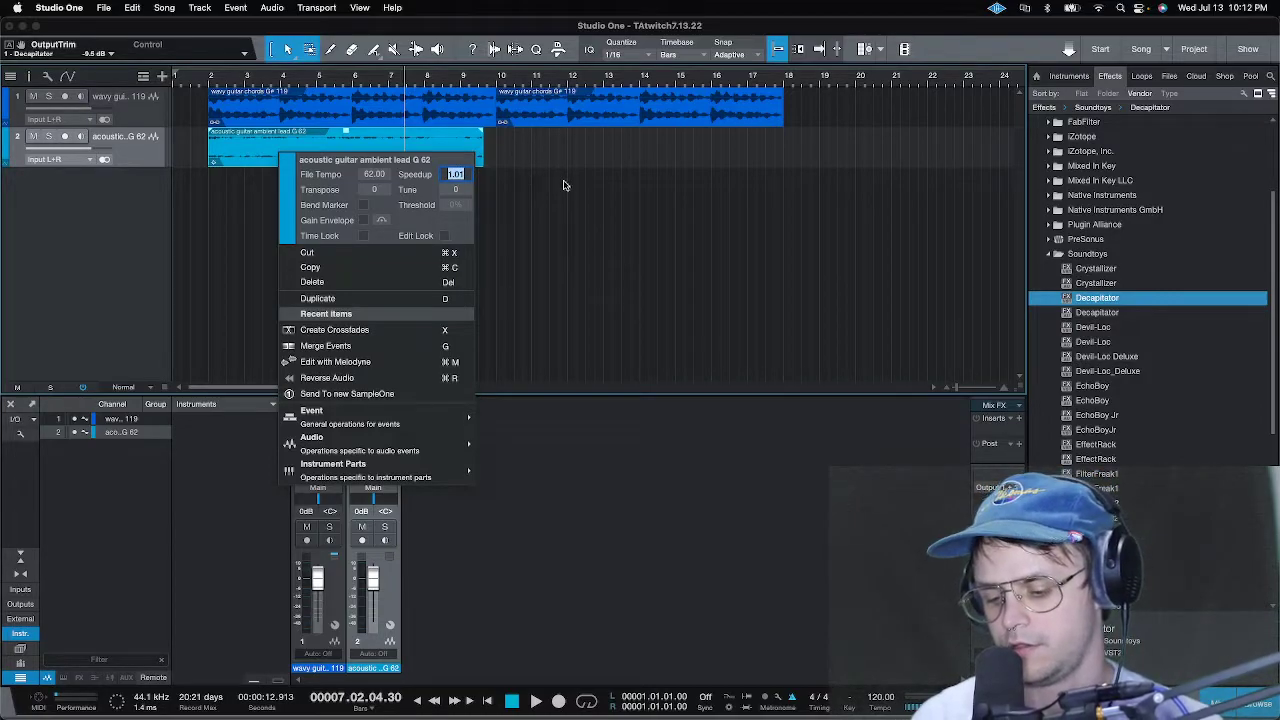
pyautogui.write('.99')
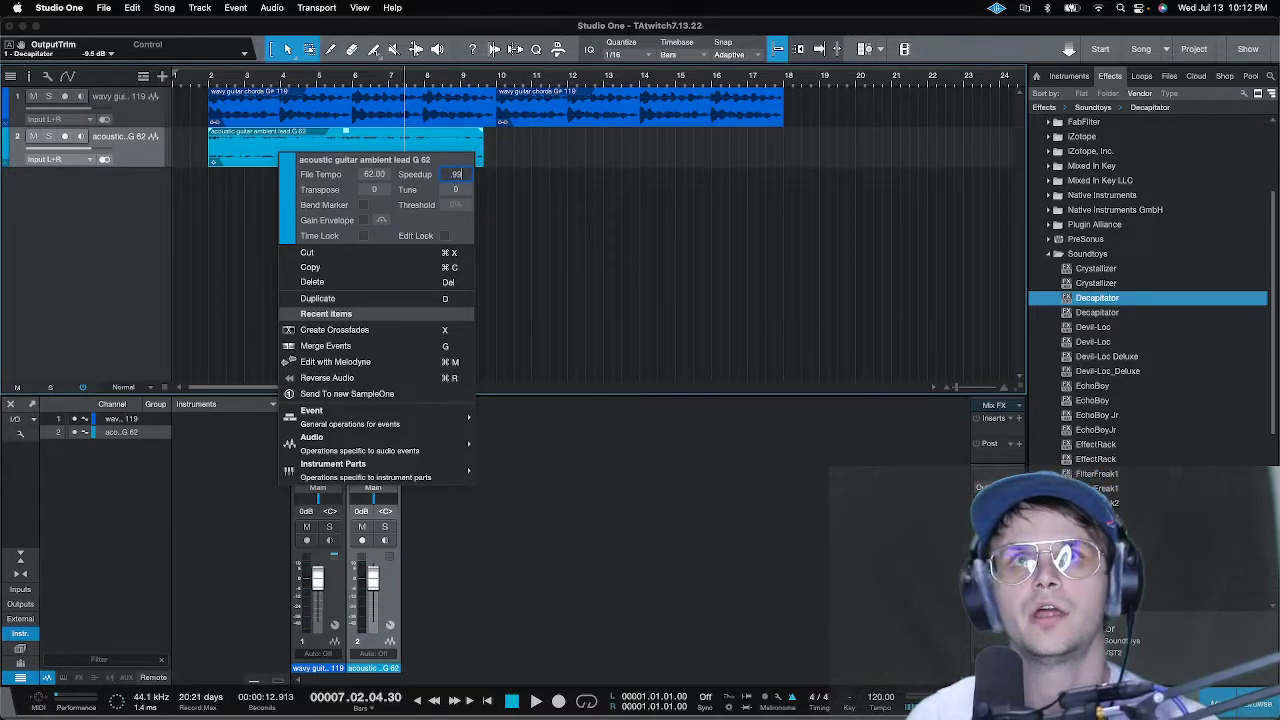
pyautogui.press('Return')
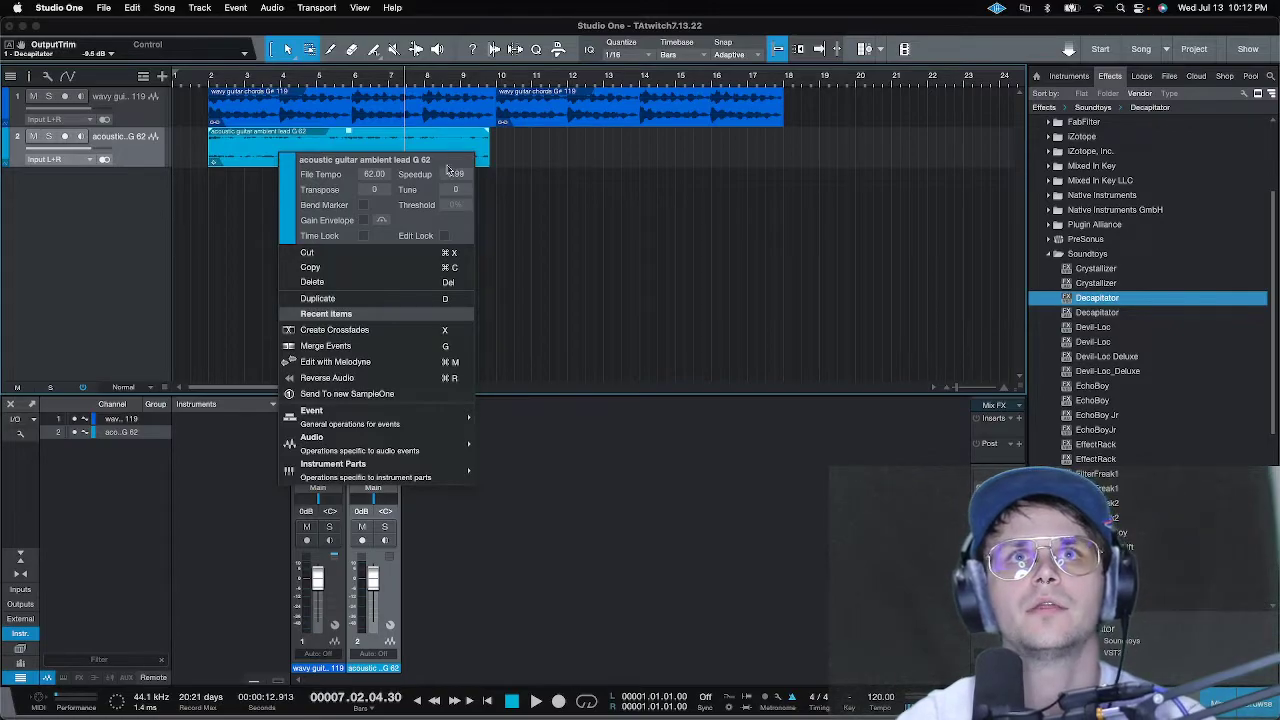
pyautogui.click(458, 174)
pyautogui.write('0.9')
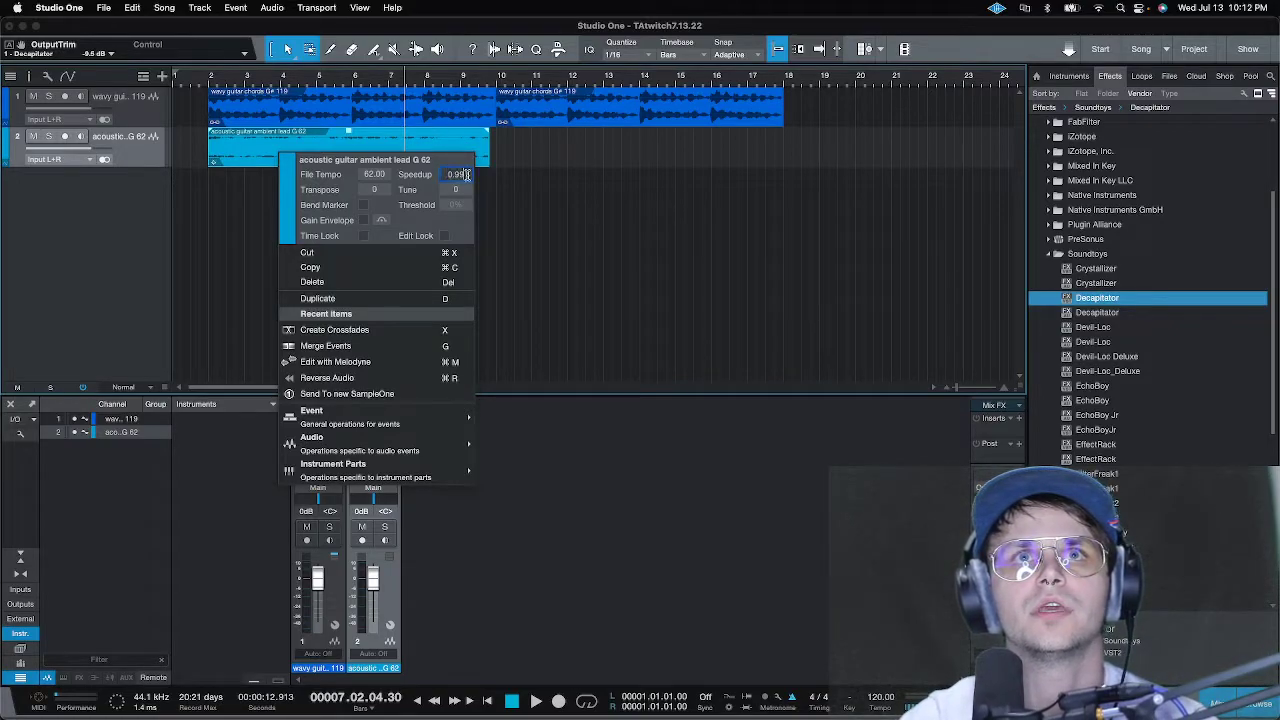
pyautogui.write('8')
pyautogui.press('Return')
pyautogui.click(462, 175)
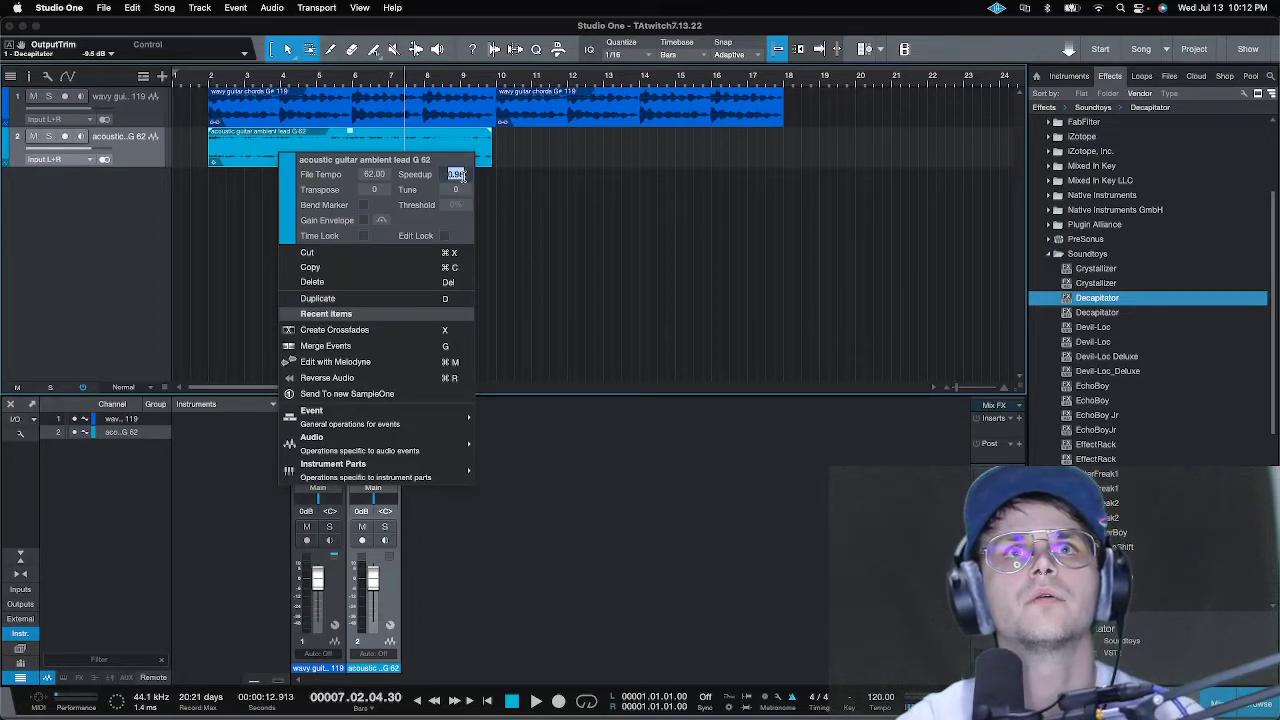
pyautogui.press('BackSpace')
pyautogui.write('7')
pyautogui.press('Return')
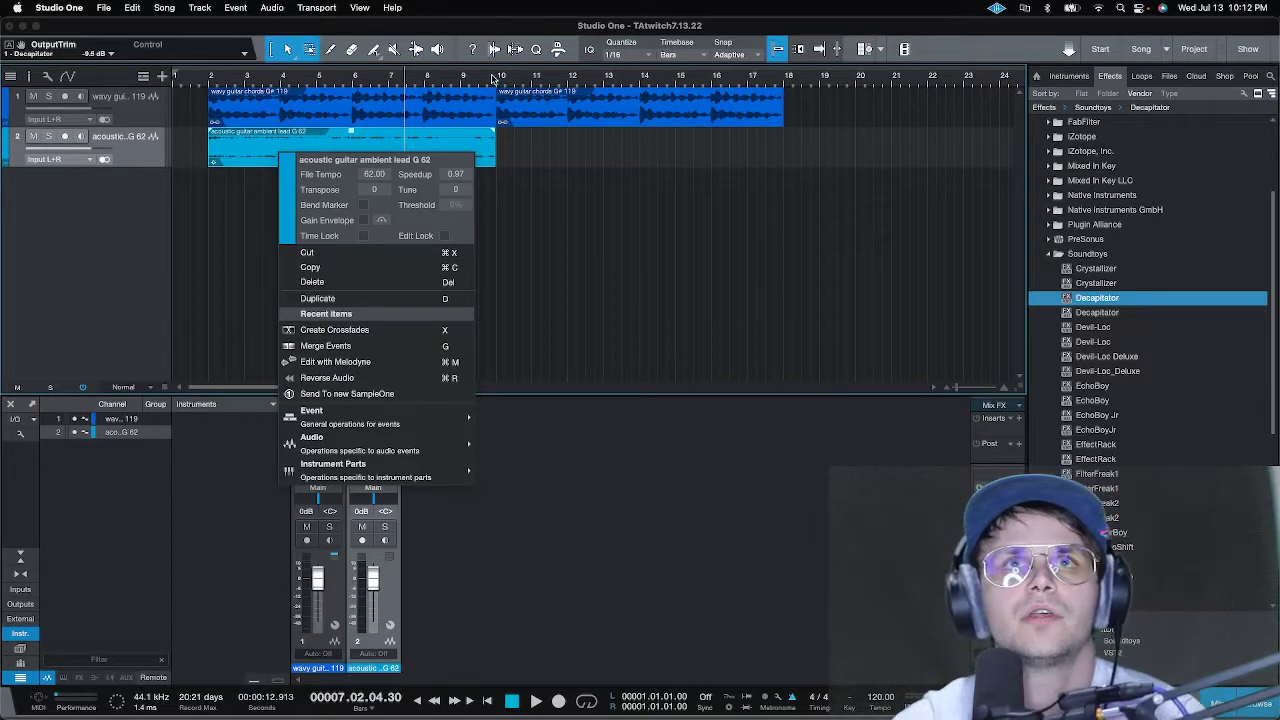
# - Try a Speedup of 0.96 against the bar 10 line and restore the acoustic lead clip to 0.97
pyautogui.scroll(10, 493, 79)
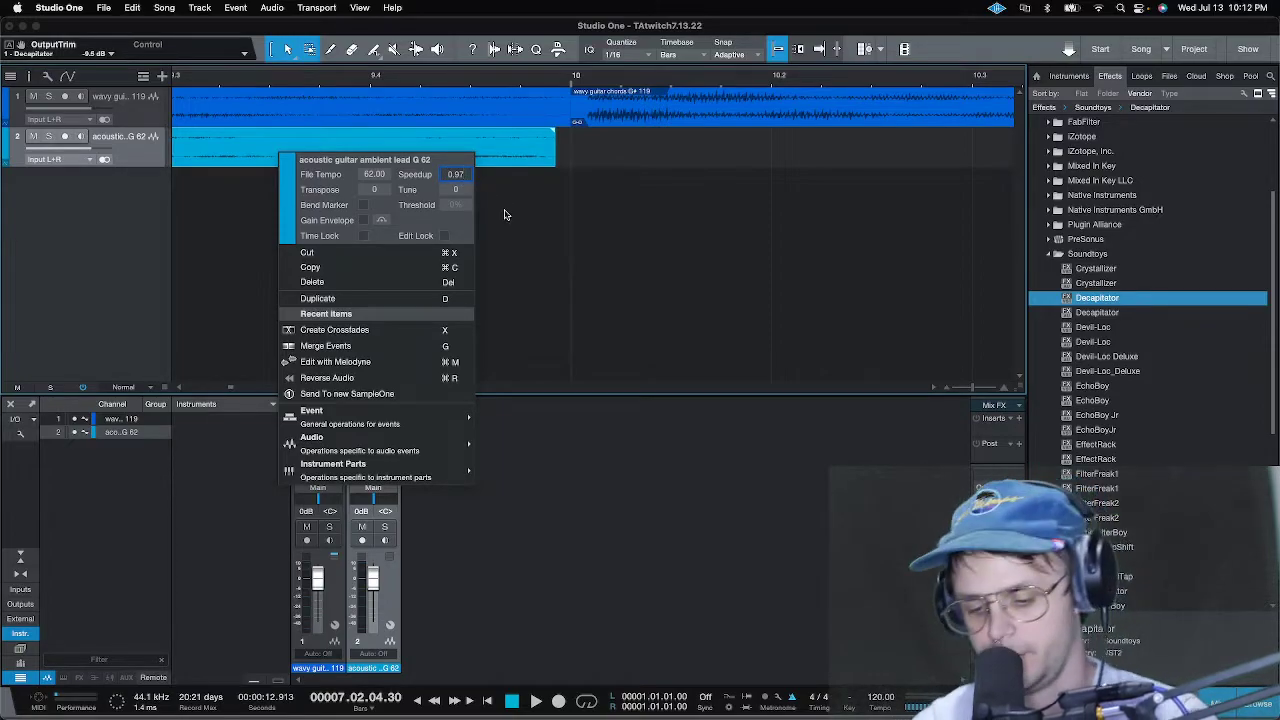
pyautogui.press('BackSpace')
pyautogui.write('8')
pyautogui.press('Return')
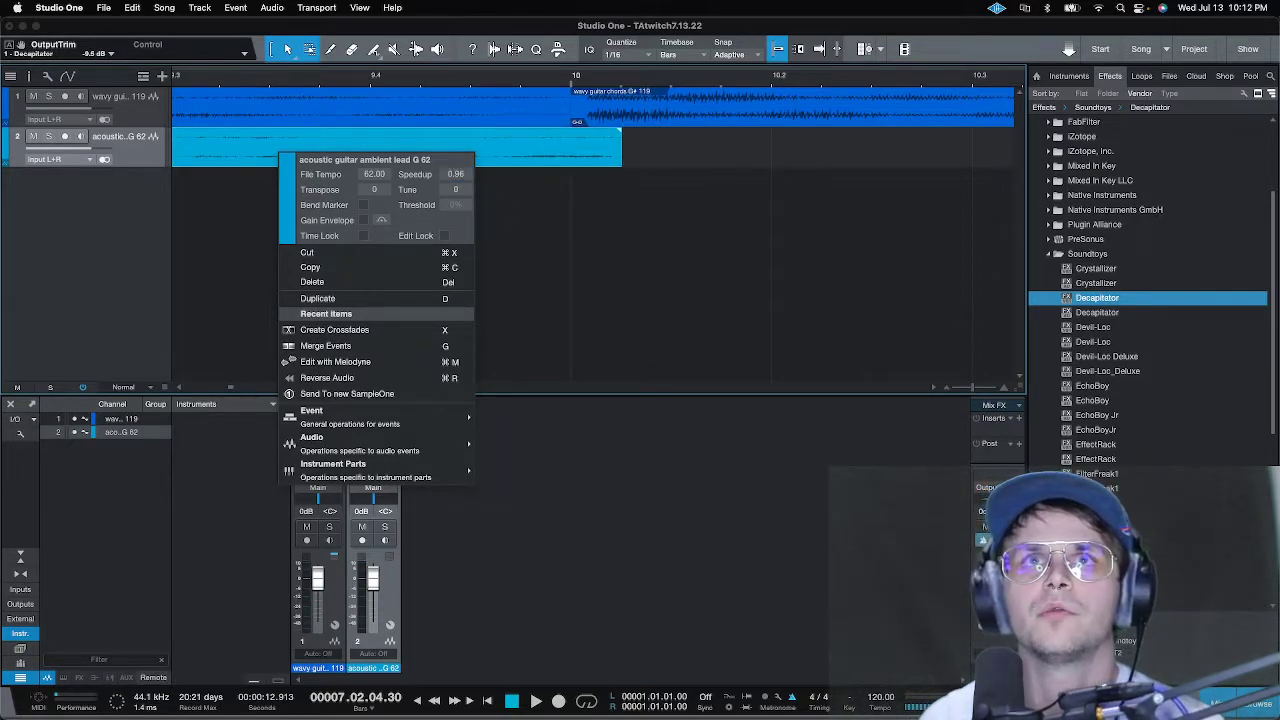
pyautogui.click(468, 174)
pyautogui.write('1')
pyautogui.press('Return')
pyautogui.click(564, 212)
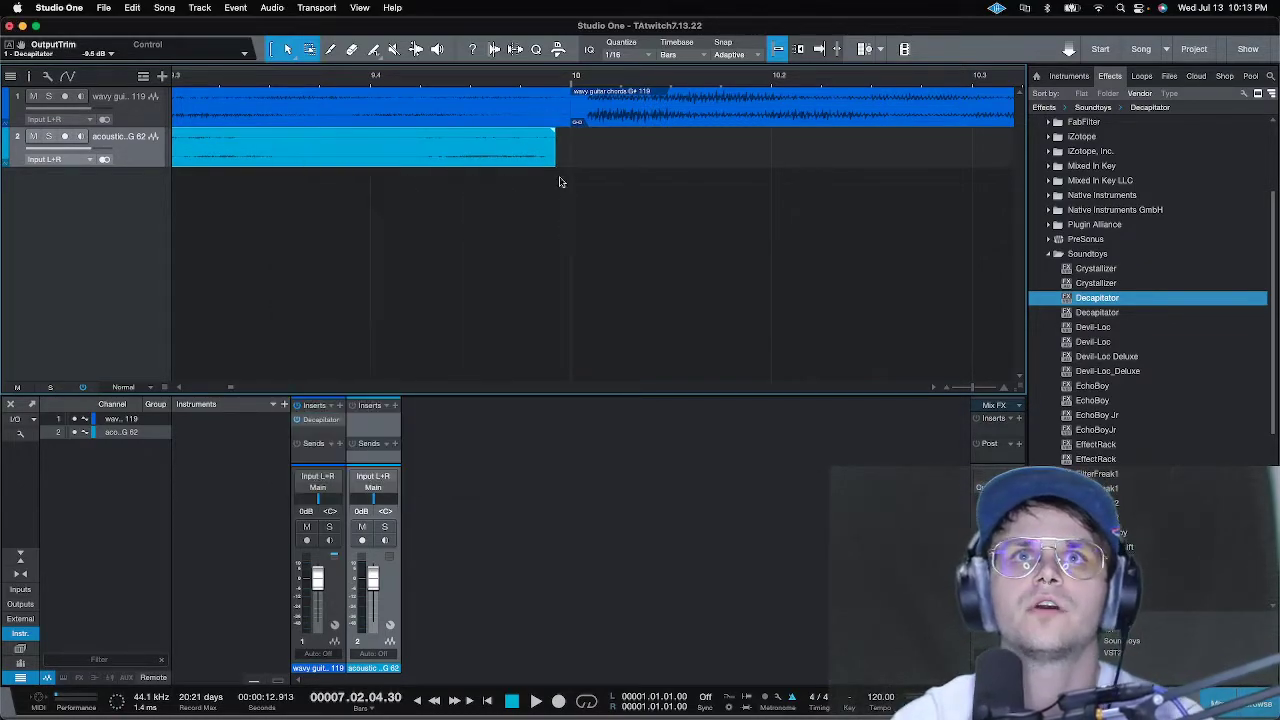
# - Raise the acoustic lead clip's gain to balance it with the chords while playing both tracks from around bar 2
pyautogui.hotkey('shift', 'f')
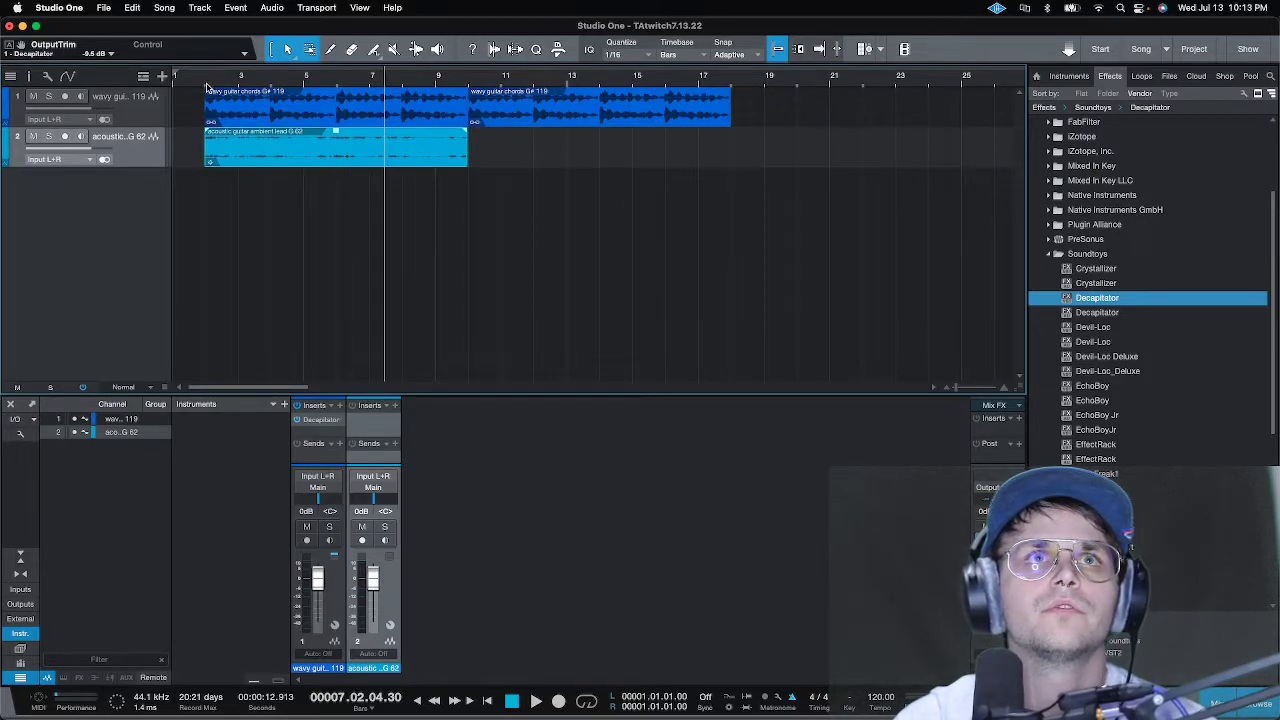
pyautogui.click(207, 87)
pyautogui.press('space')
pyautogui.moveTo(336, 131); pyautogui.dragTo(337, 134)
pyautogui.press('f')
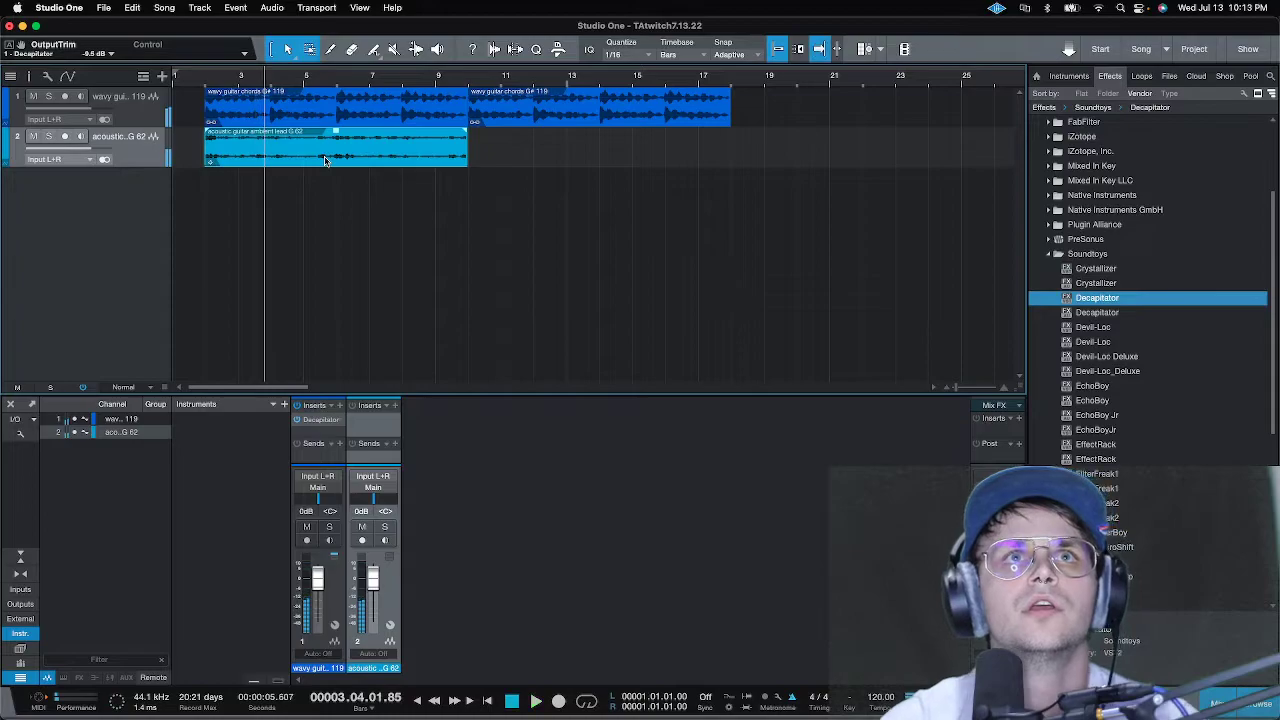
pyautogui.rightClick(324, 160)
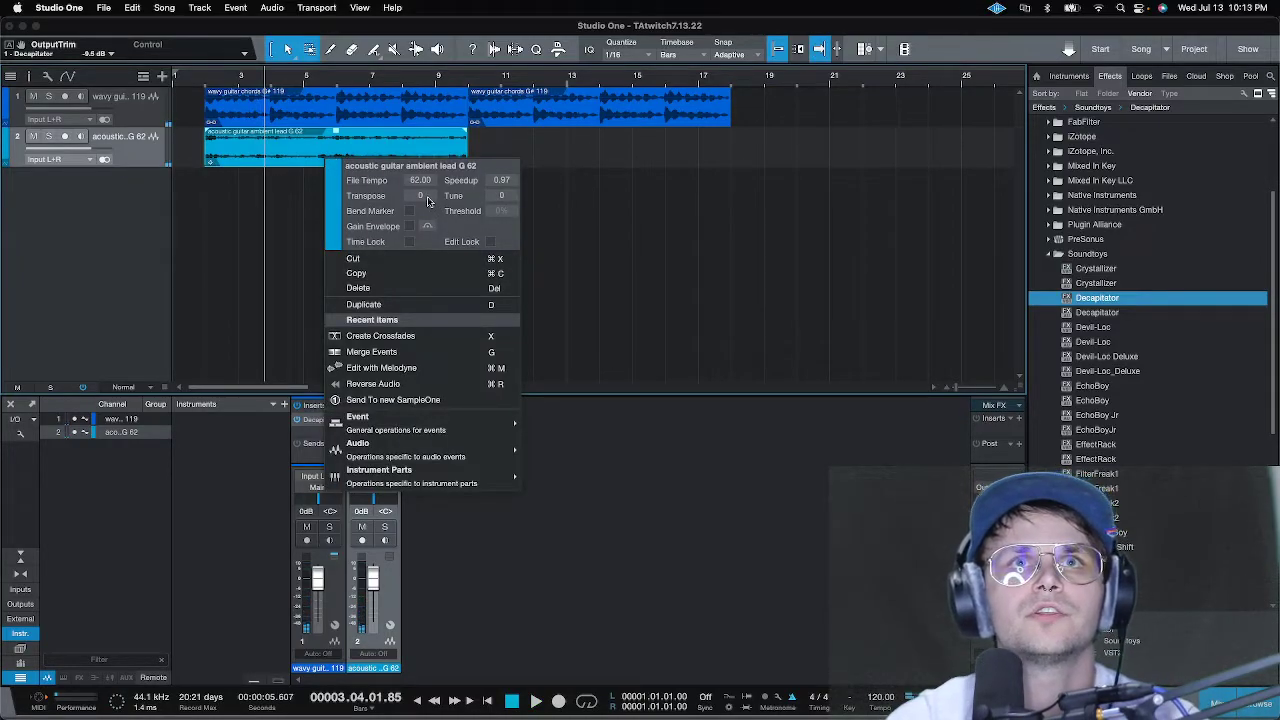
pyautogui.click(312, 233)
pyautogui.click(200, 80)
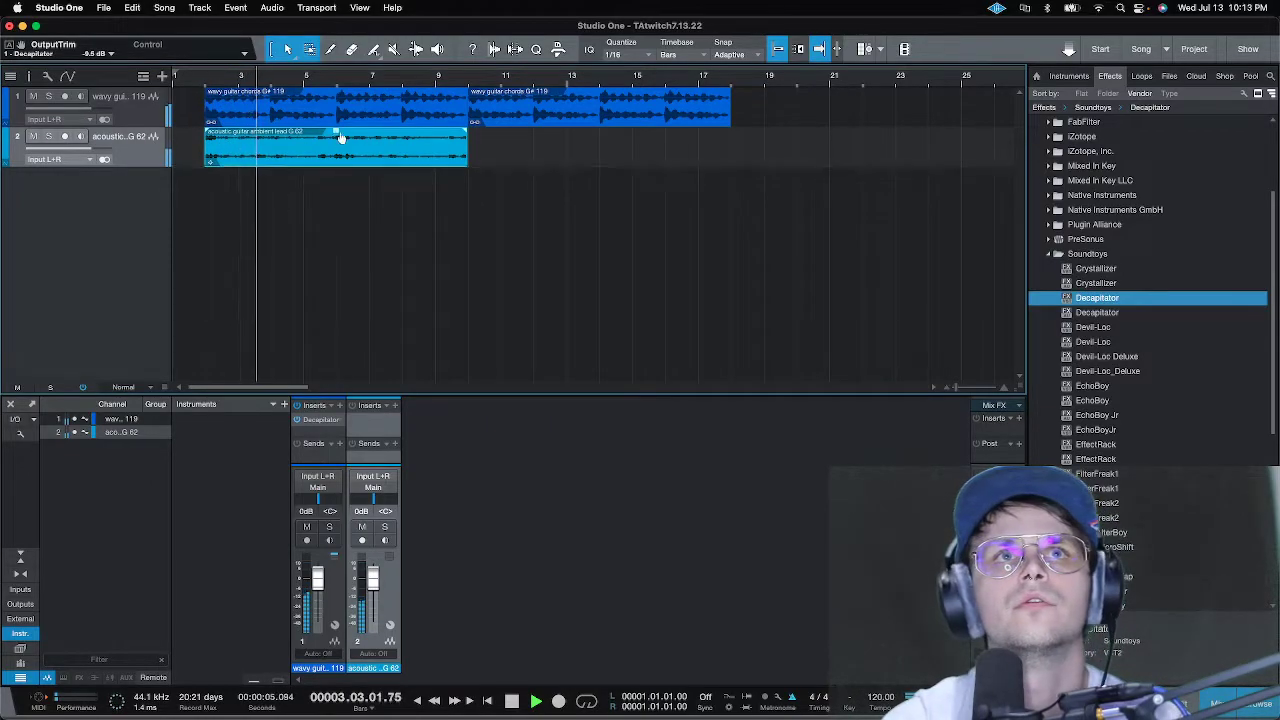
pyautogui.moveTo(340, 140); pyautogui.dragTo(338, 140)
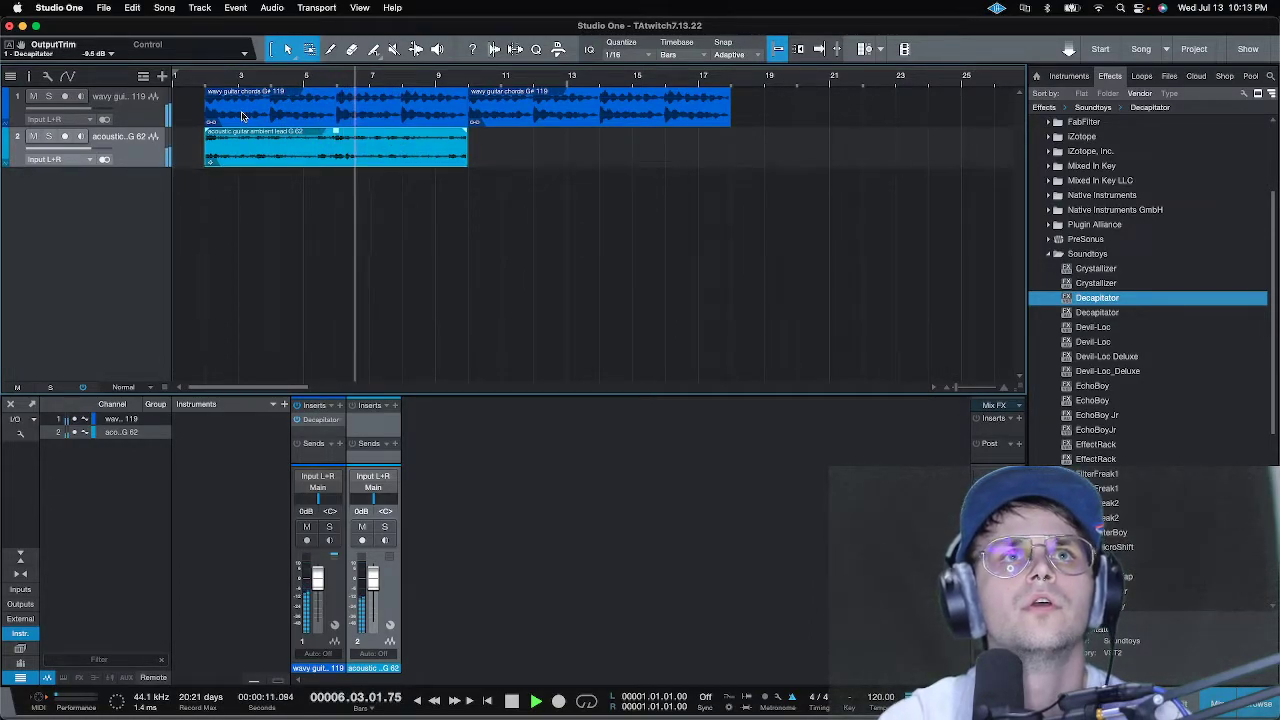
# - Inspect the starts of both guitar clips up close while playing them from bar 2 to check their timing
pyautogui.press('space')
pyautogui.click(200, 82)
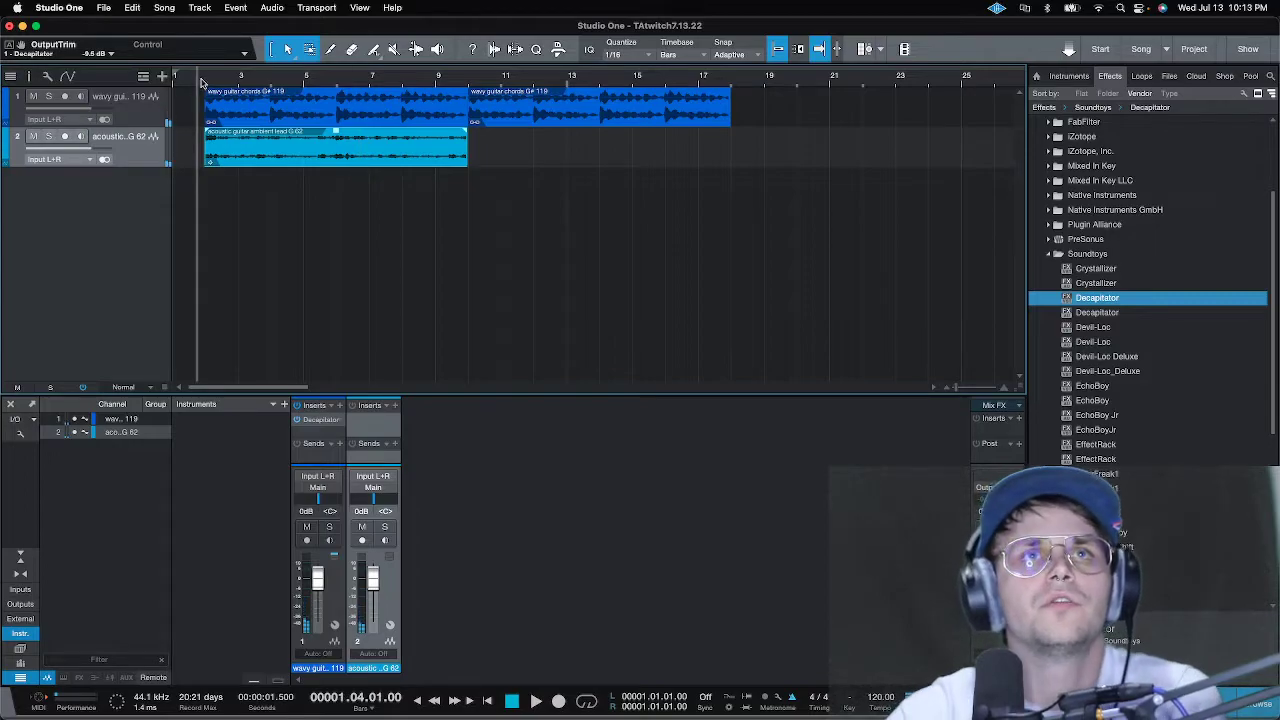
pyautogui.press('e')
pyautogui.press('e')
pyautogui.press('e')
pyautogui.click(238, 79)
pyautogui.press('space')
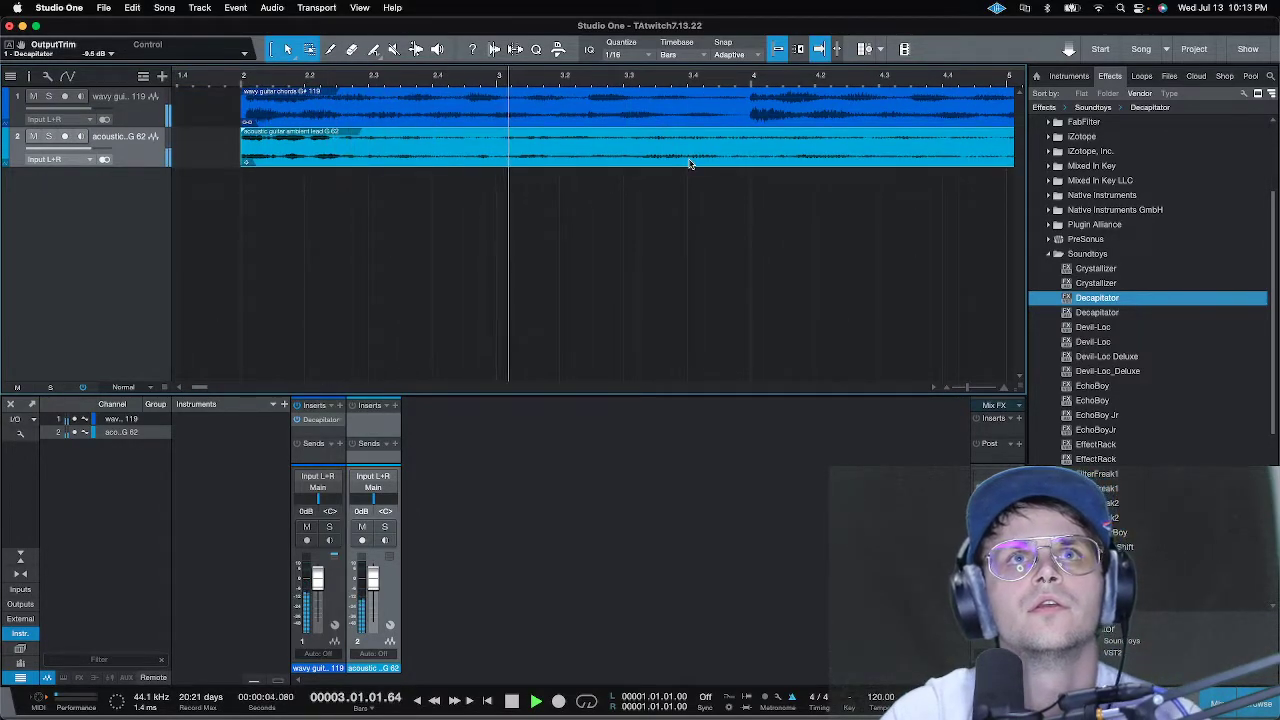
# - Split the acoustic lead clip at bar 2.4, delete the part before it, and play the result against the chords
pyautogui.press('space')
pyautogui.hotkey('alt', 'x')
pyautogui.click(386, 158)
pyautogui.press('Delete')
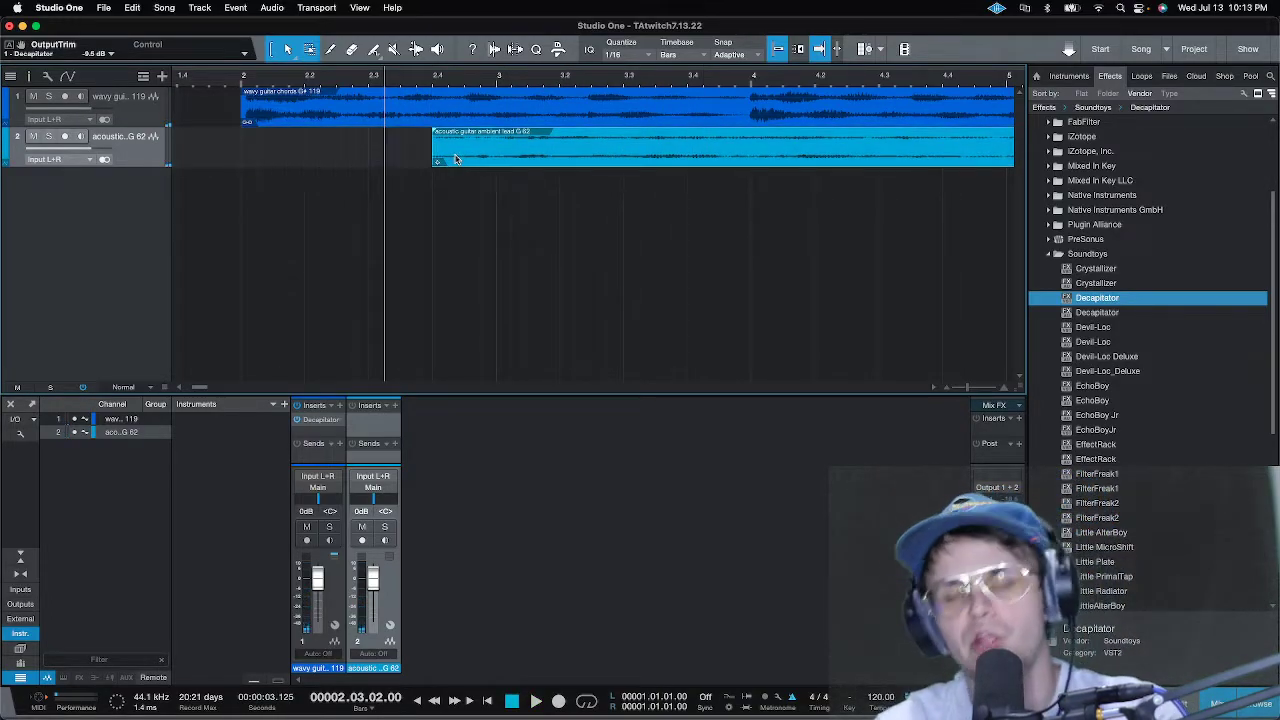
pyautogui.press('space')
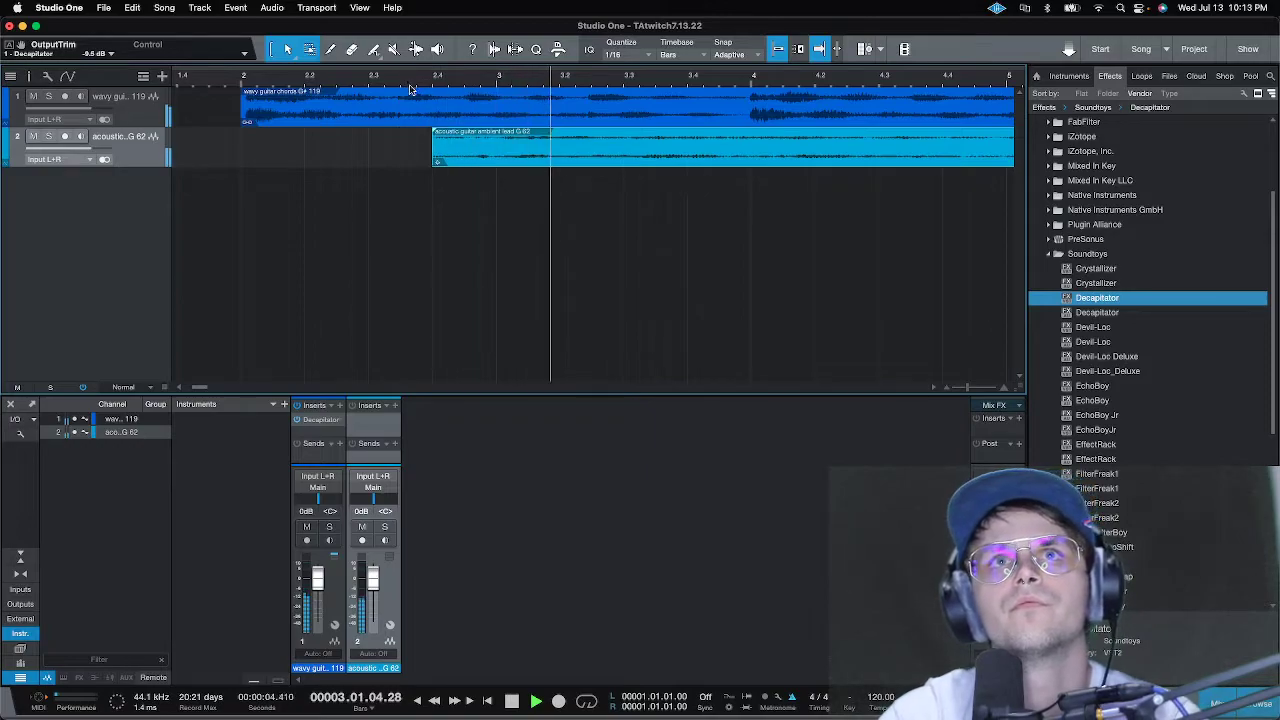
pyautogui.press('space')
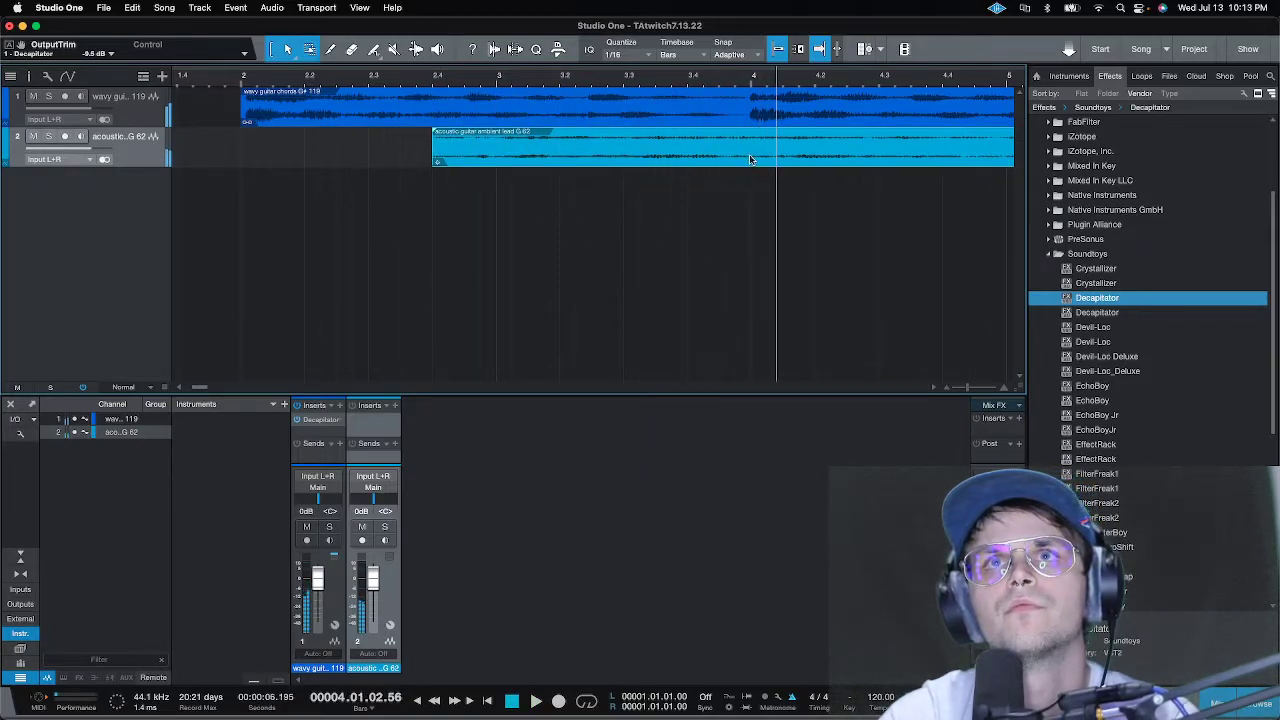
# - Split the acoustic lead at bar 4 and at 4.03.02, delete the section between the cuts, and play from there
pyautogui.click(751, 133)
pyautogui.press('w')
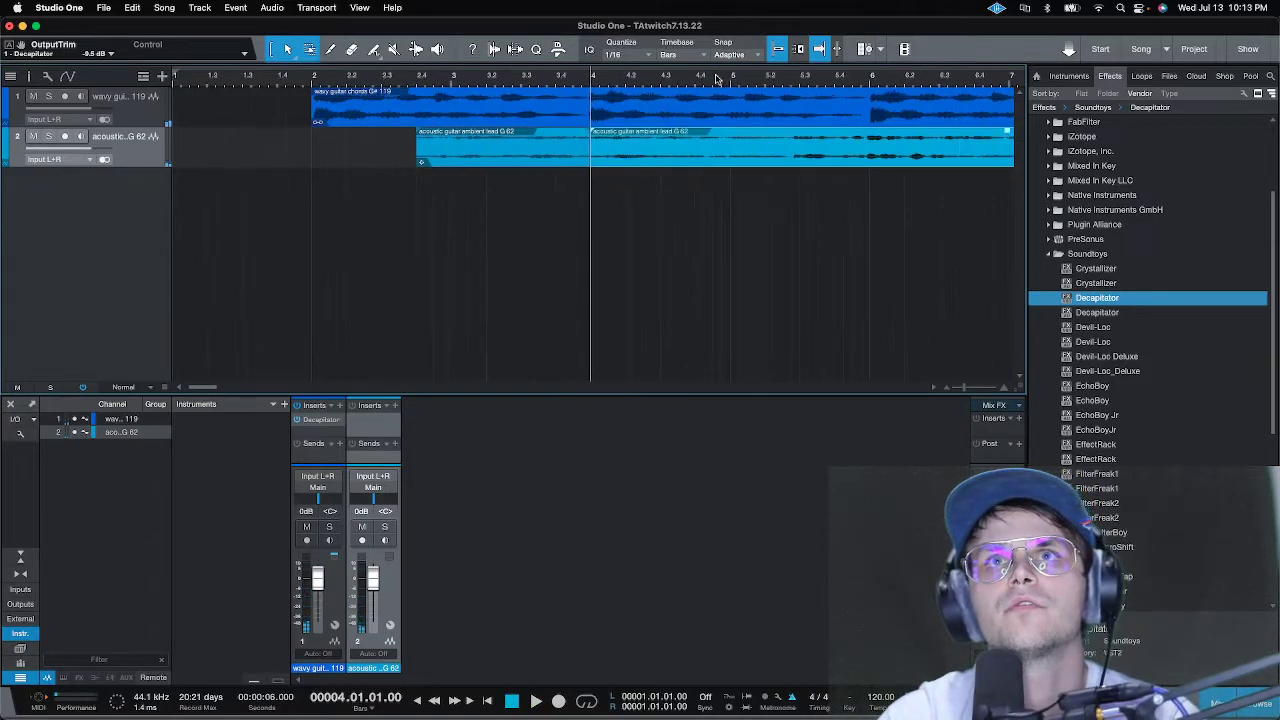
pyautogui.press('space')
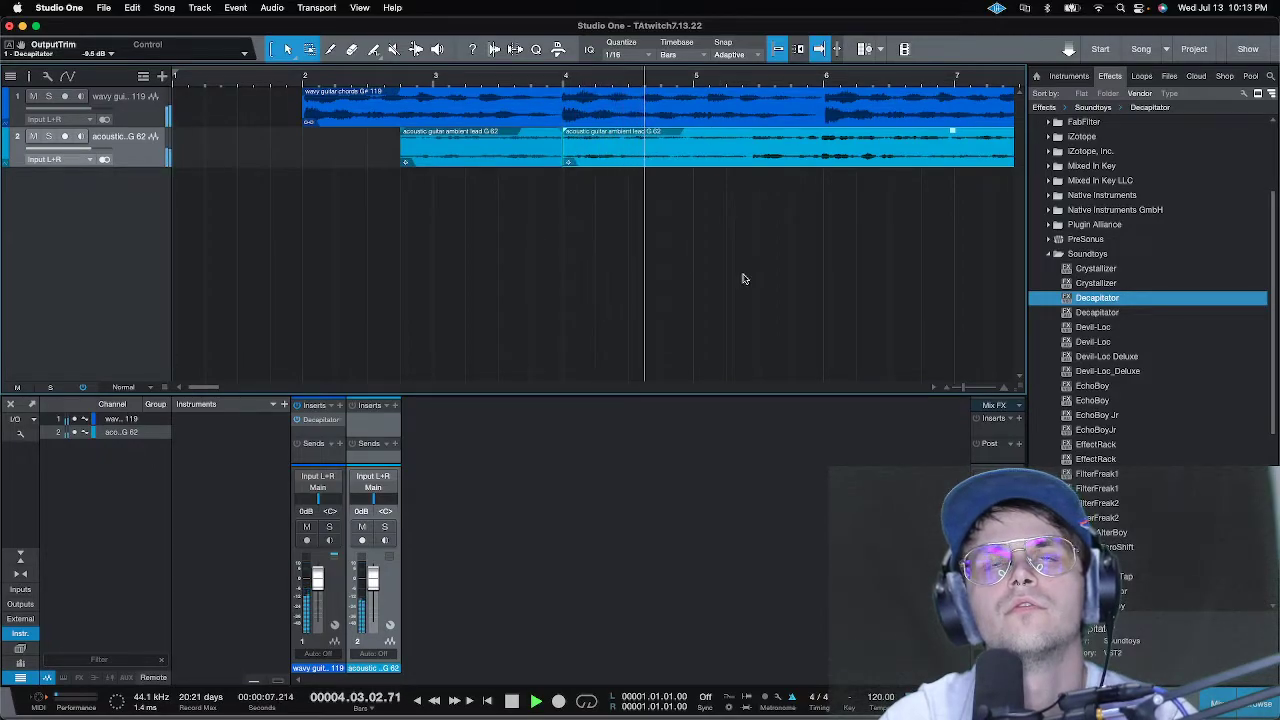
pyautogui.press('space')
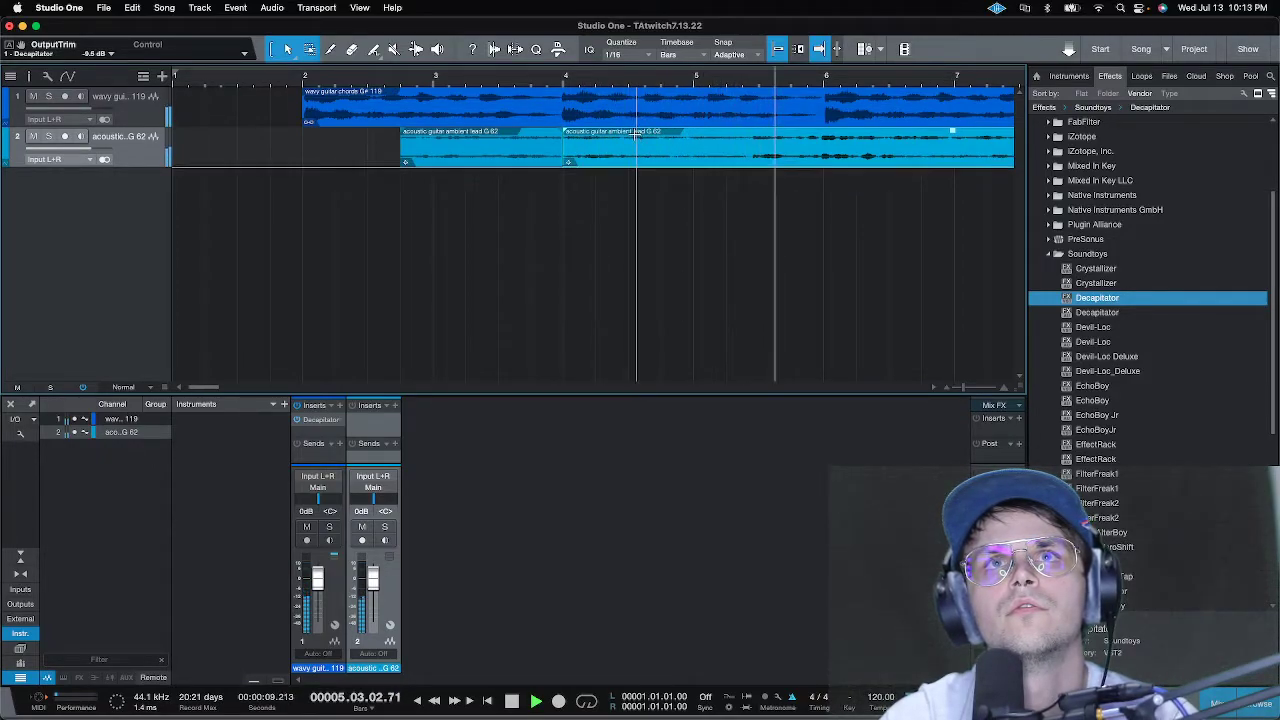
pyautogui.click(637, 133)
pyautogui.click(622, 157)
pyautogui.press('Delete')
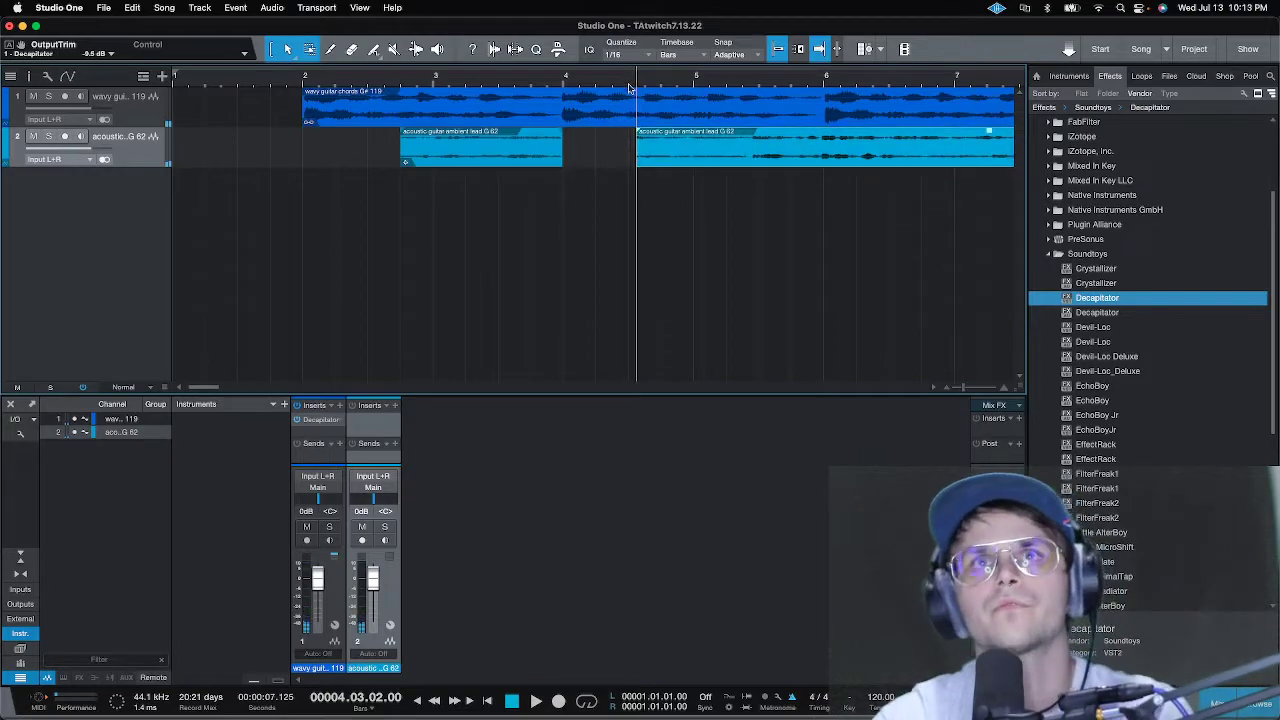
pyautogui.press('space')
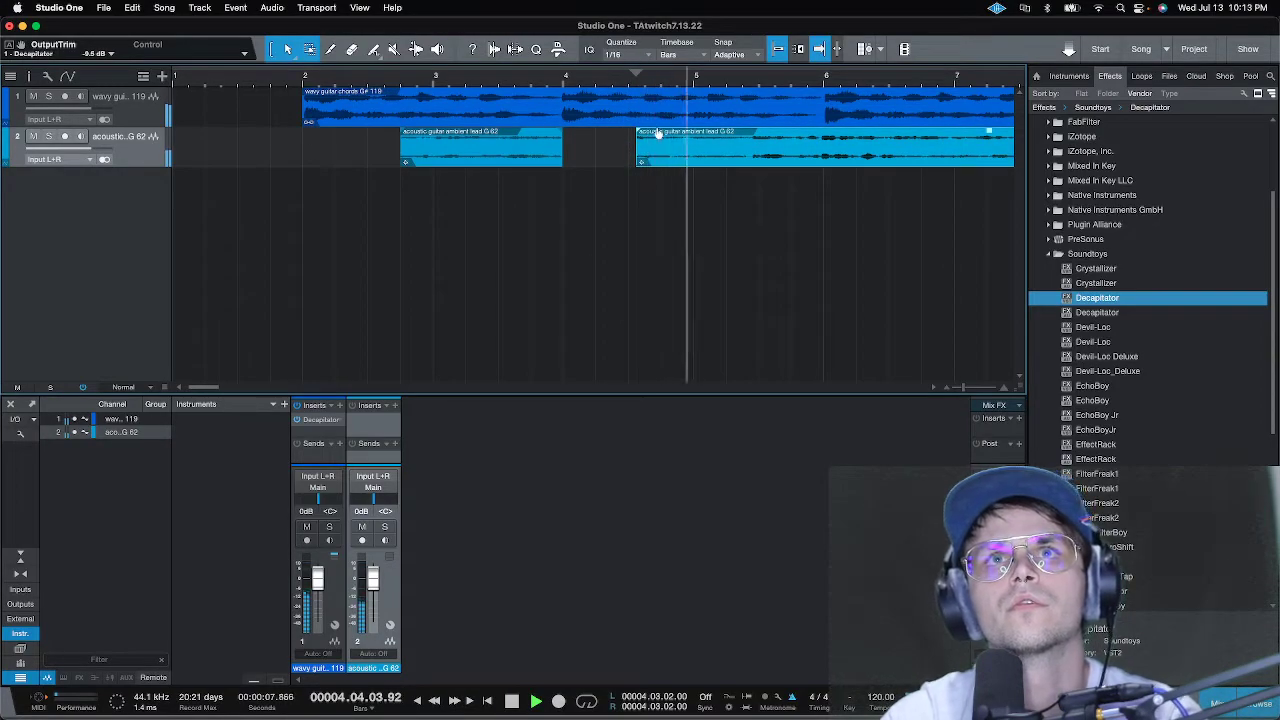
# - With snapping off, split the acoustic lead just before bar 6 at the note's onset and play on from the cut
pyautogui.press('f')
pyautogui.press('space')
pyautogui.press('f')
pyautogui.moveTo(829, 78); pyautogui.dragTo(790, 132)
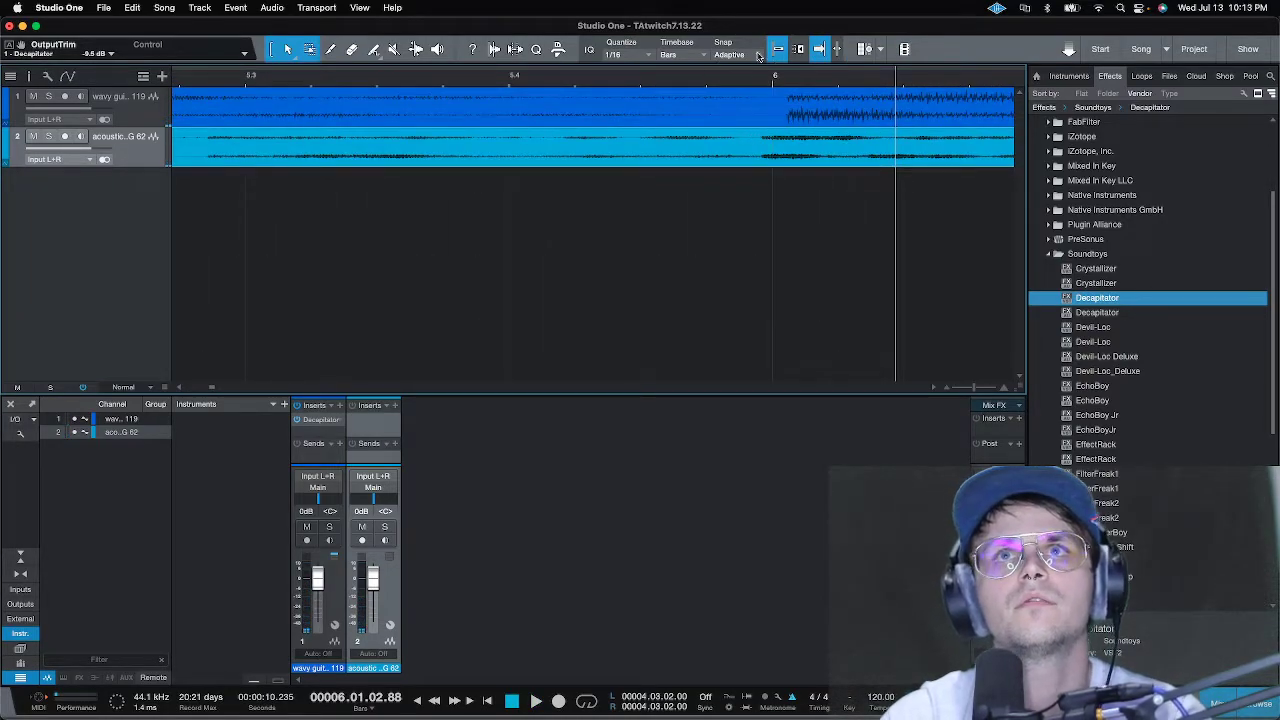
pyautogui.keyDown('alt'); pyautogui.click(762, 135); pyautogui.keyUp('alt')
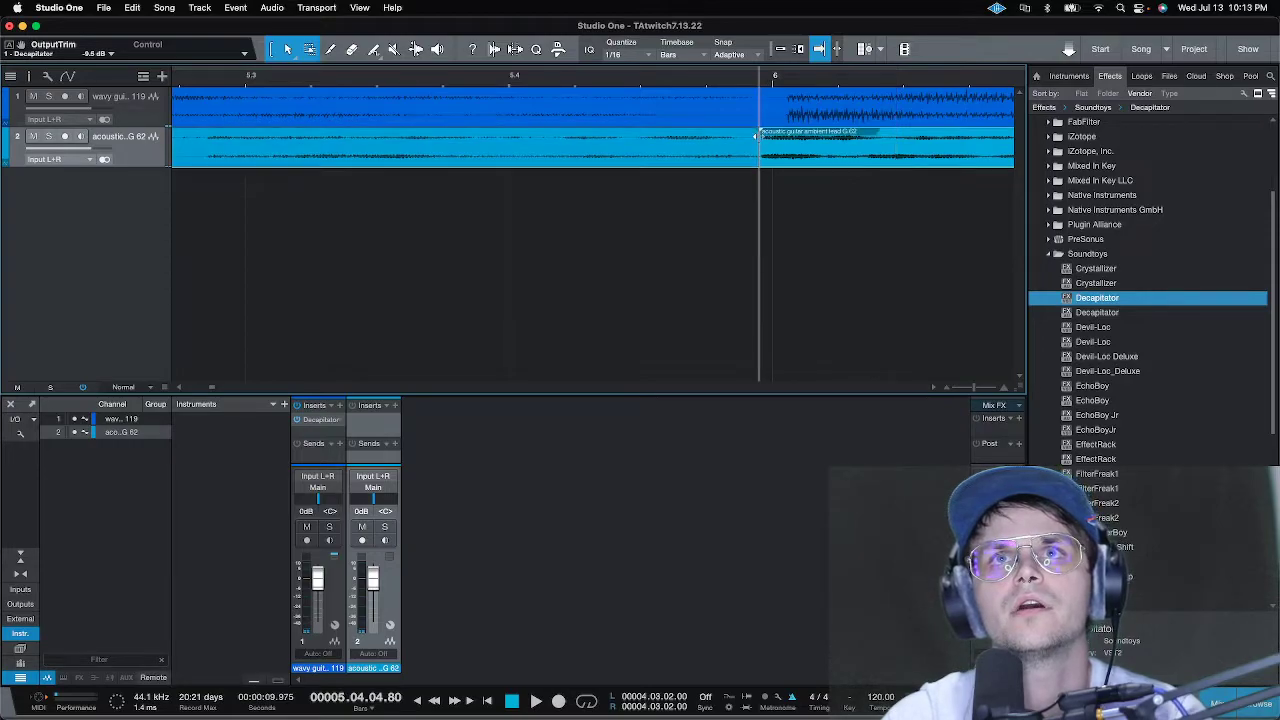
pyautogui.scroll(-8, 746, 78)
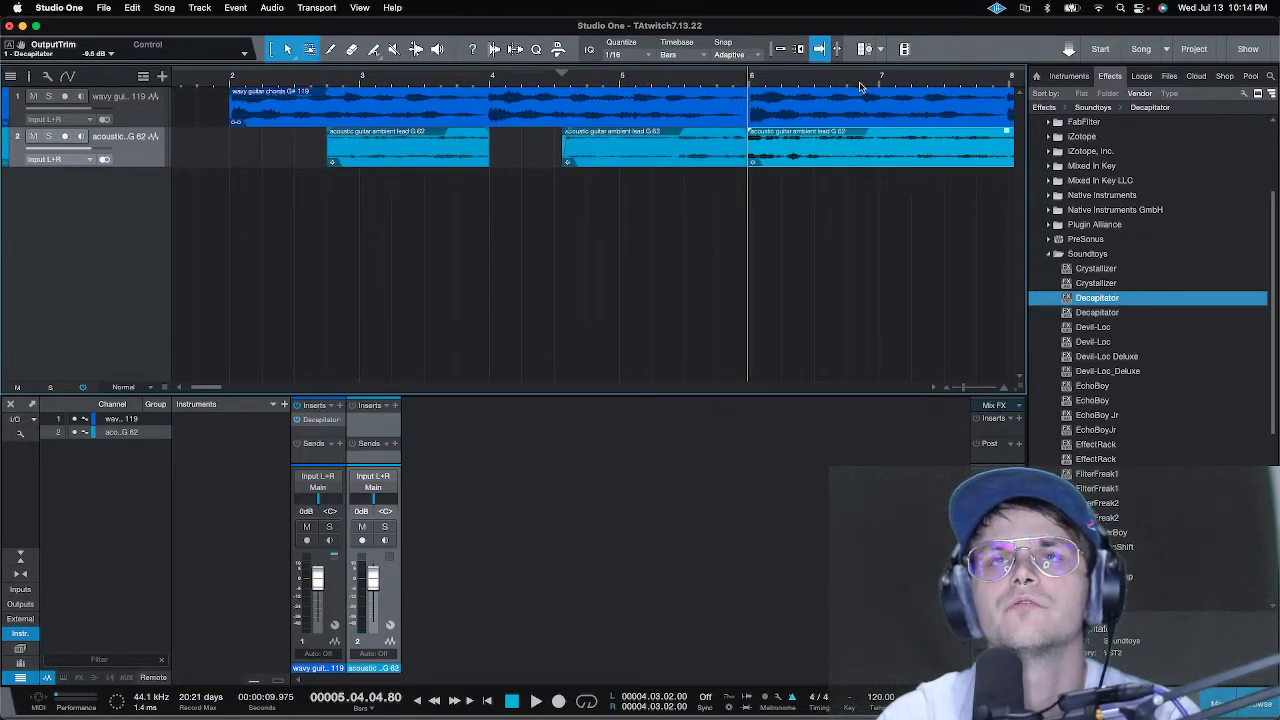
pyautogui.press('space')
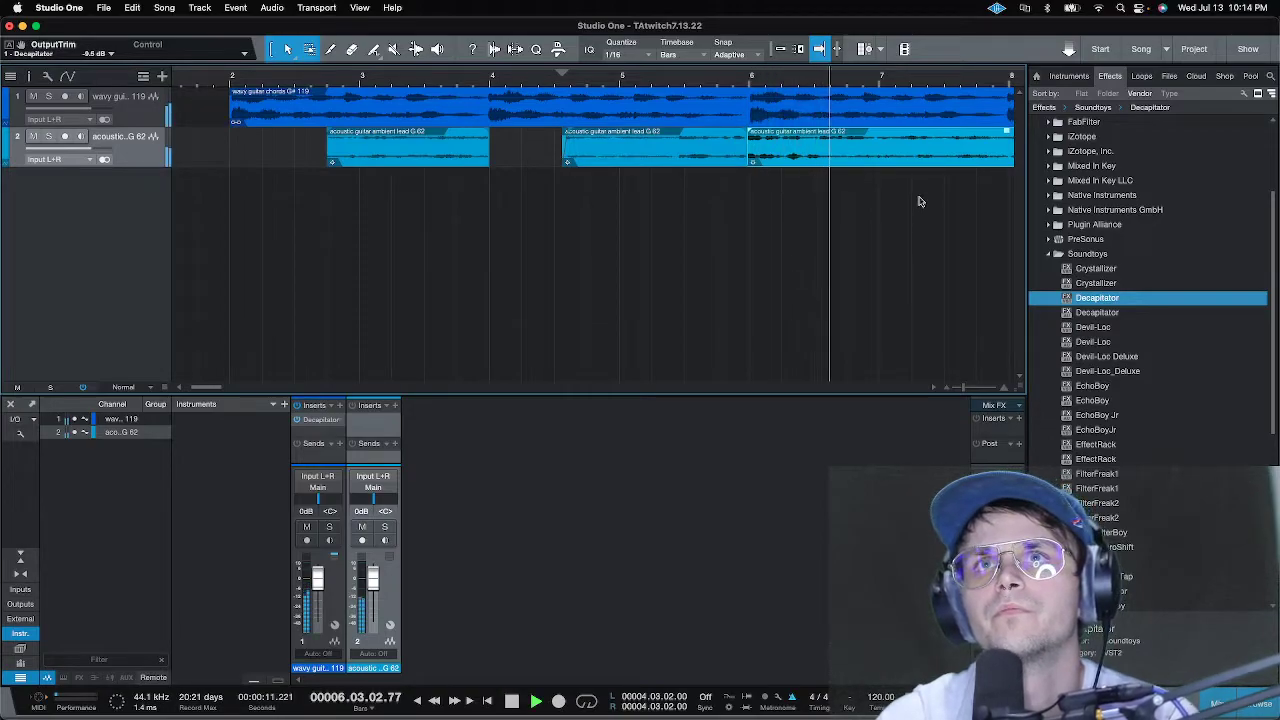
# - Audition the acoustic lead around bar 6 and remove its section from the bar 6 cut to about bar 6.3
pyautogui.press('space')
pyautogui.click(847, 80)
pyautogui.press('space')
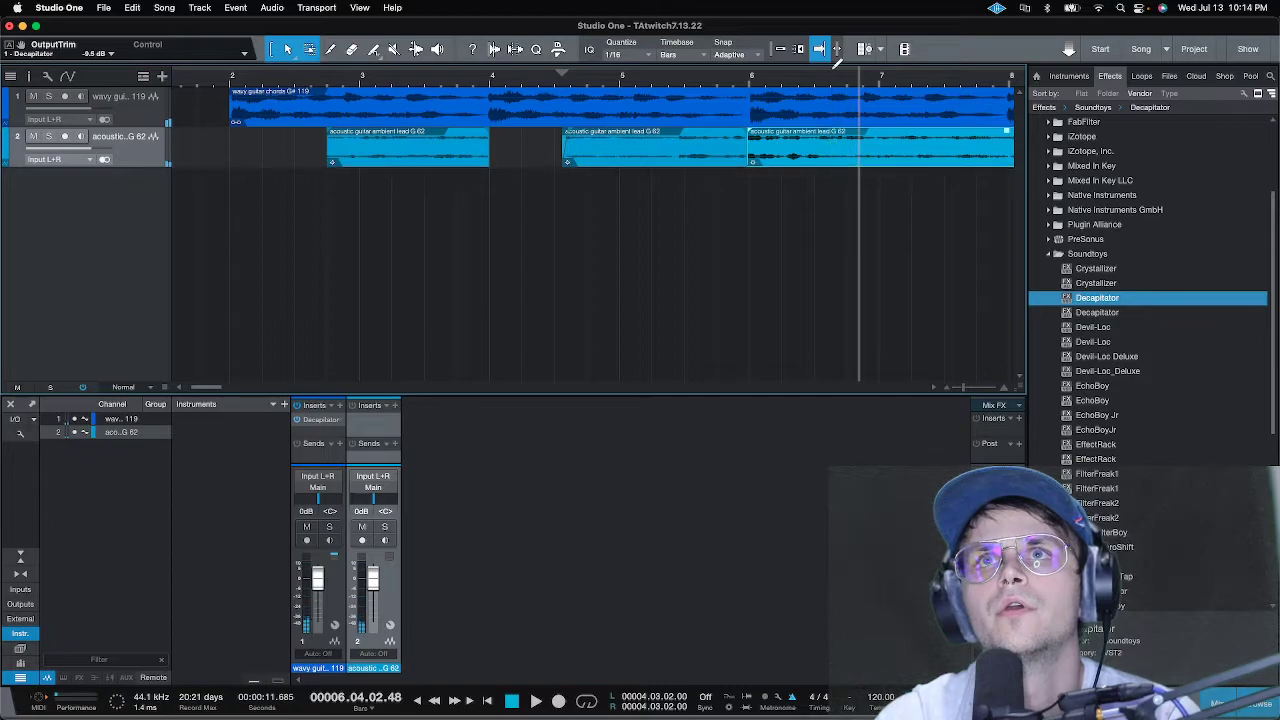
pyautogui.scroll(5, 828, 82)
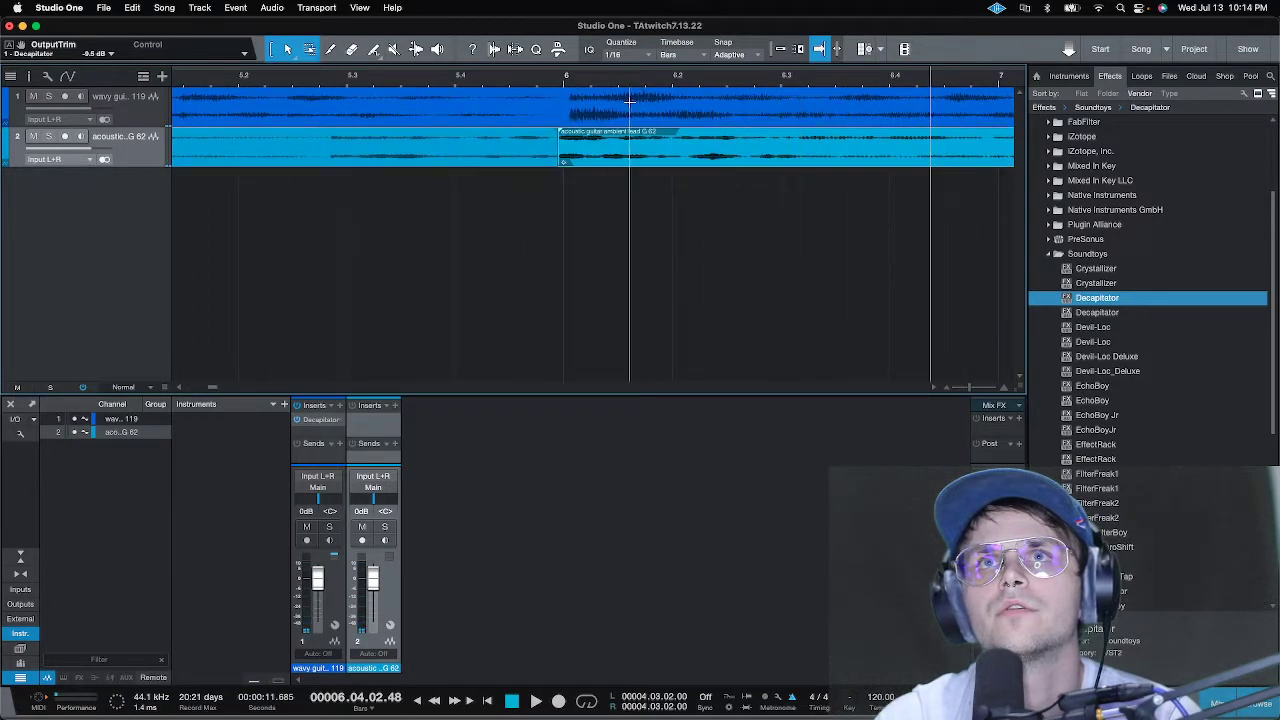
pyautogui.click(562, 85)
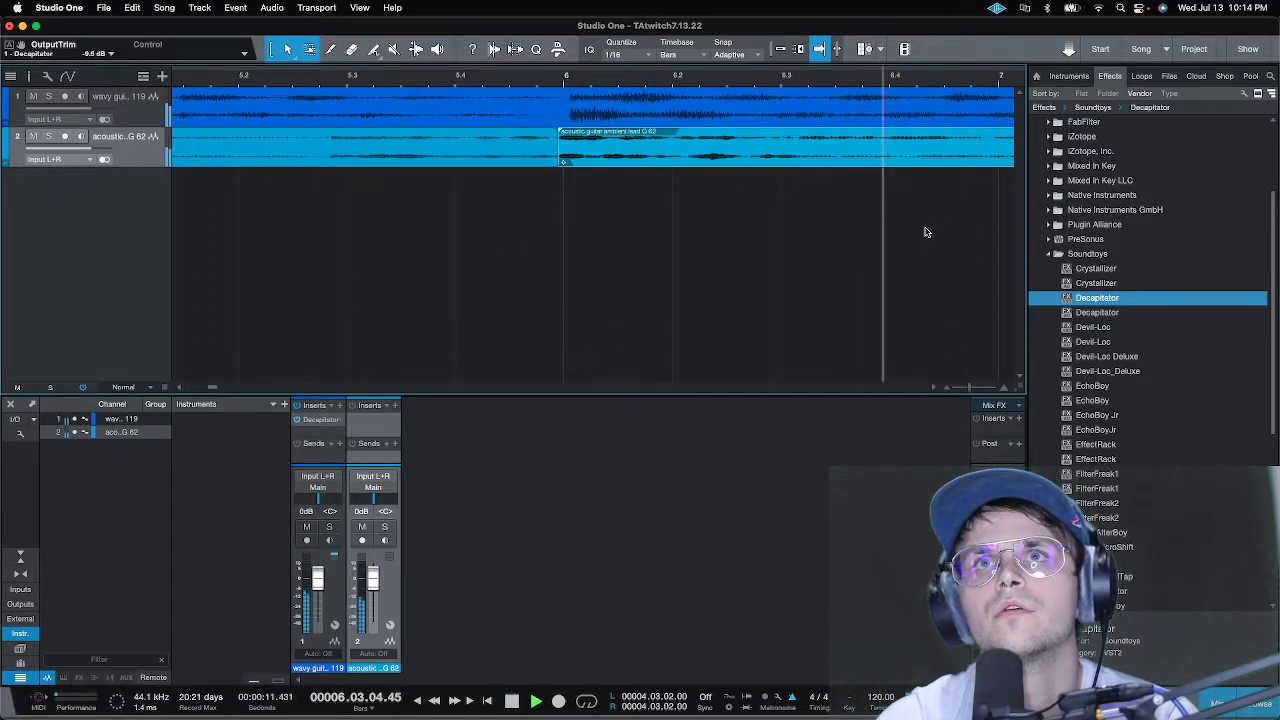
pyautogui.press('space')
pyautogui.moveTo(563, 160); pyautogui.dragTo(825, 155)
pyautogui.click(800, 79)
pyautogui.press('space')
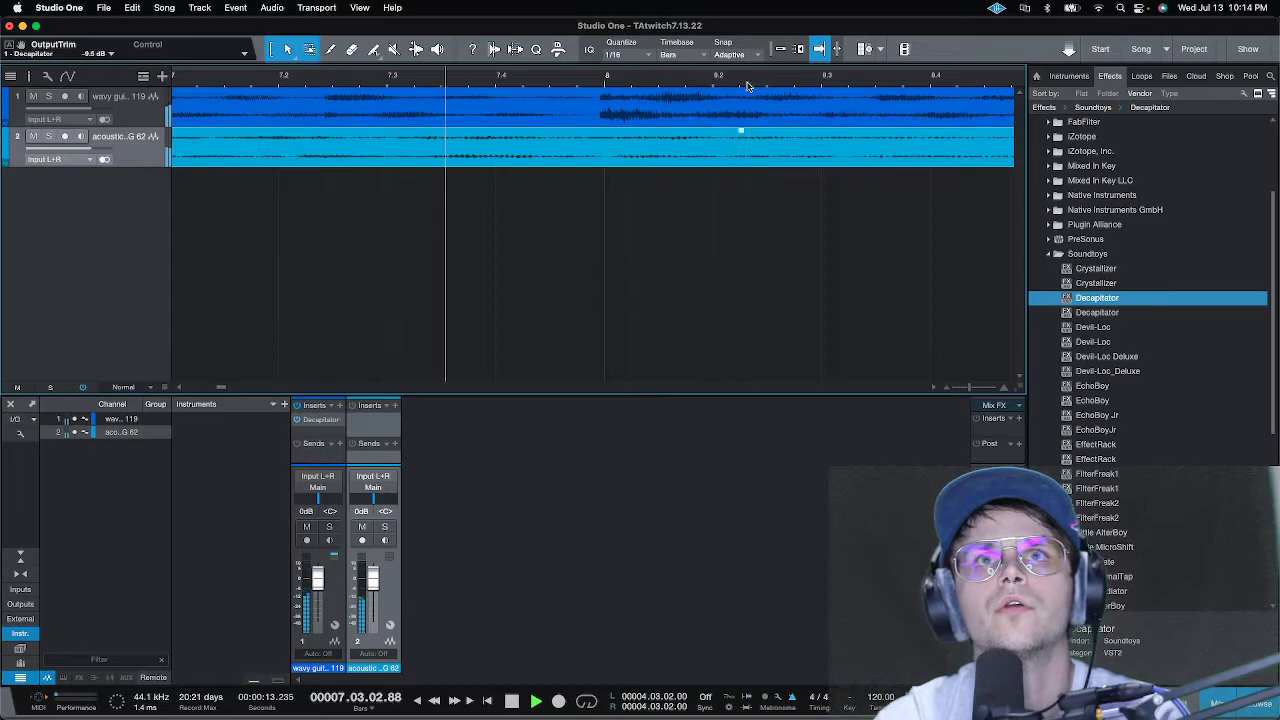
# - Split the acoustic lead just before bar 8 and listen on toward bar 9
pyautogui.press('space')
pyautogui.click(590, 134)
pyautogui.press('space')
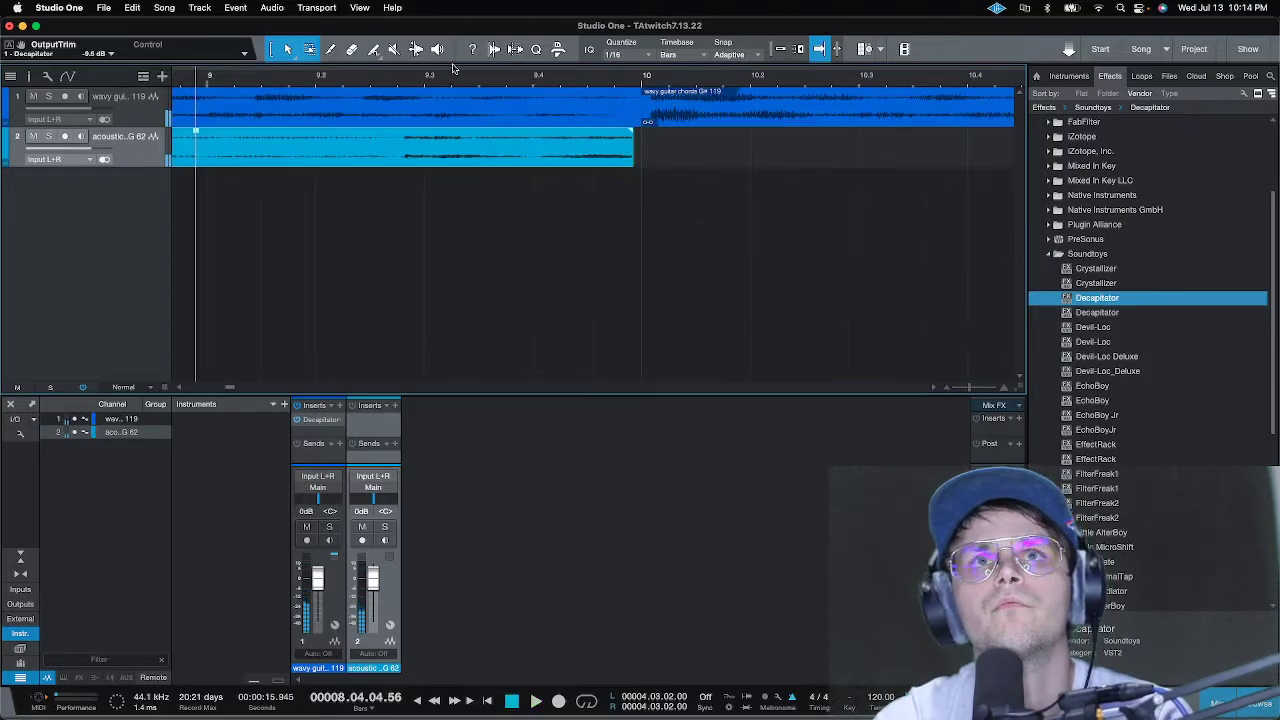
pyautogui.scroll(-5, 453, 68)
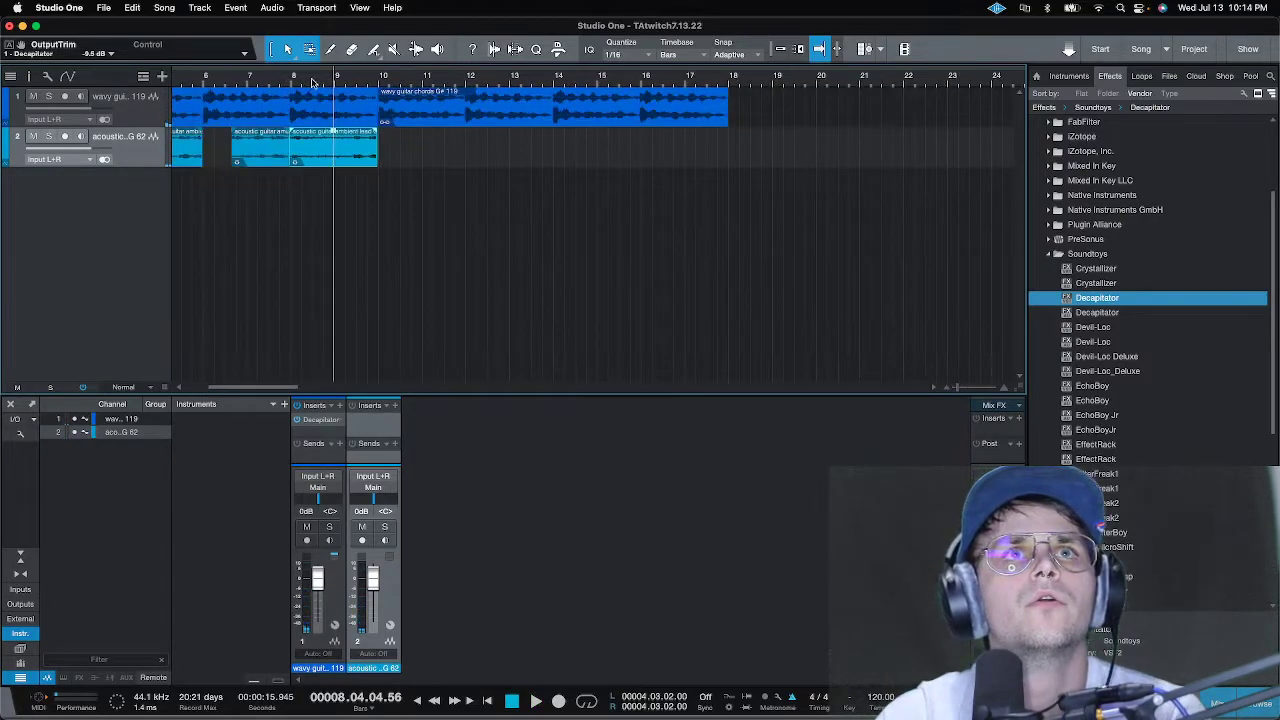
pyautogui.scroll(4, 330, 80)
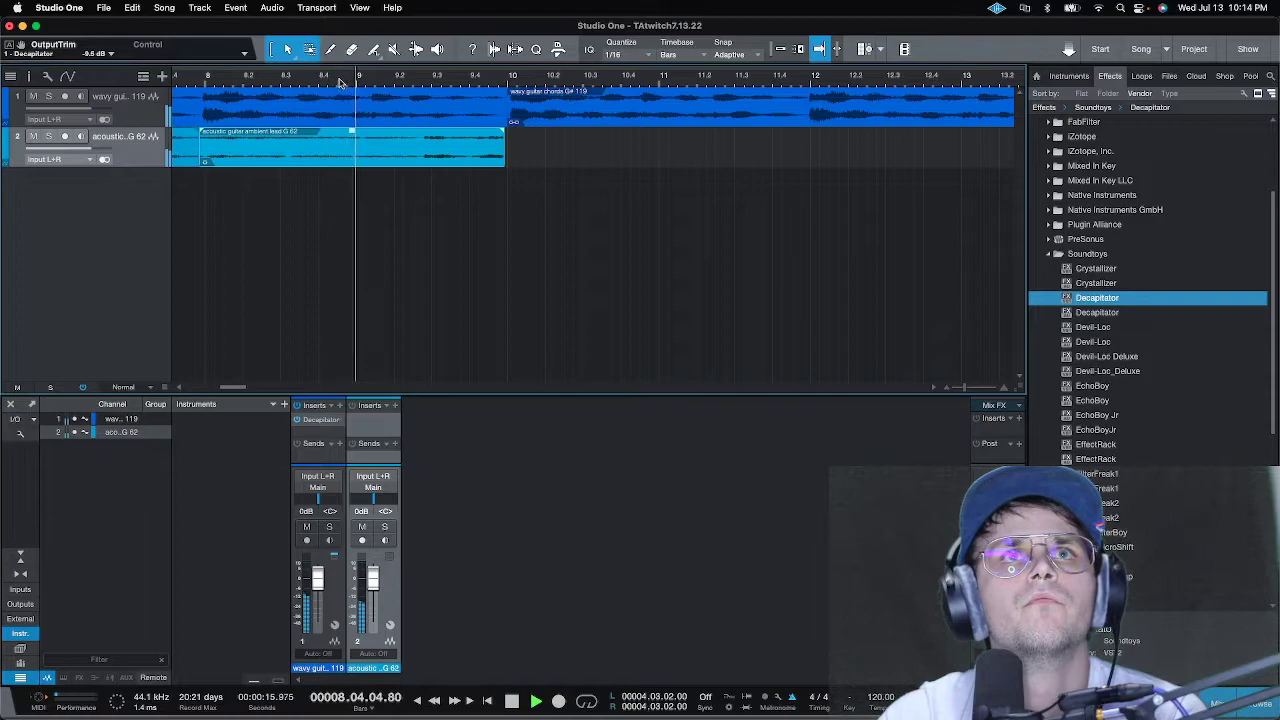
# - Split the acoustic lead at 8.03.02, delete the section back to the bar 8 cut, and play through to bar 10
pyautogui.click(296, 81)
pyautogui.click(291, 134)
pyautogui.keyDown('alt'); pyautogui.click(290, 134); pyautogui.keyUp('alt')
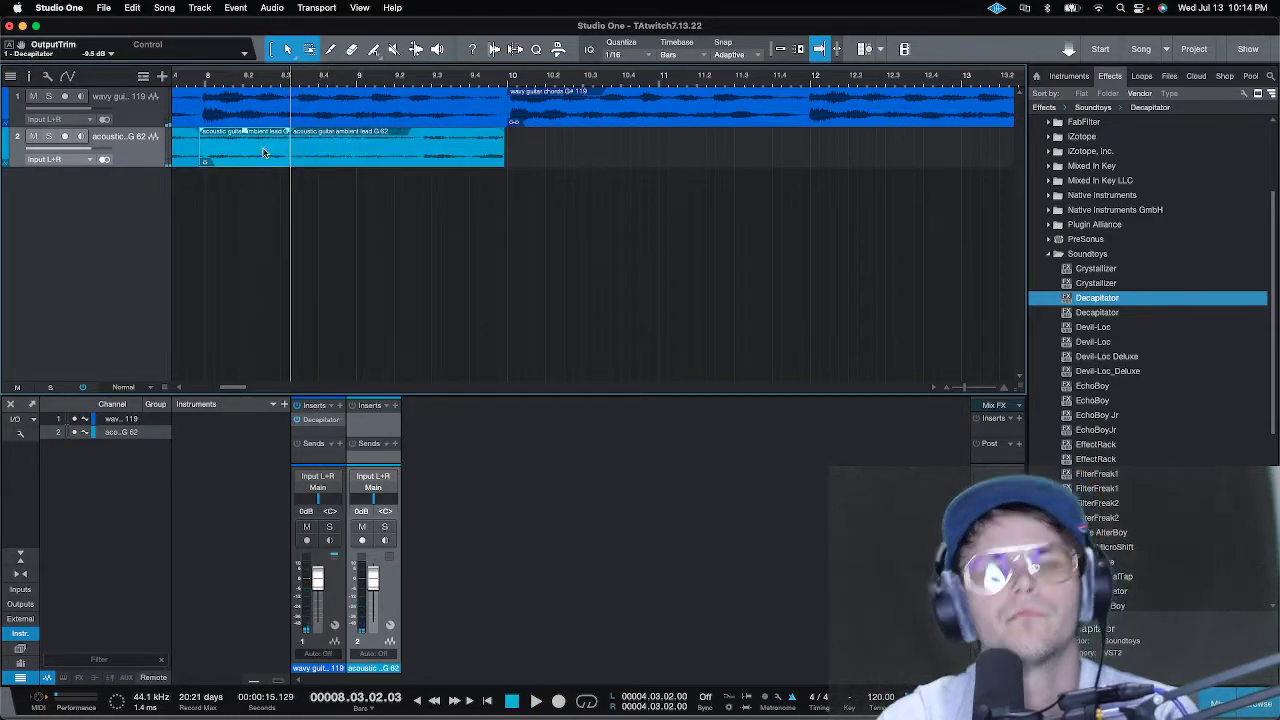
pyautogui.click(263, 152)
pyautogui.press('Delete')
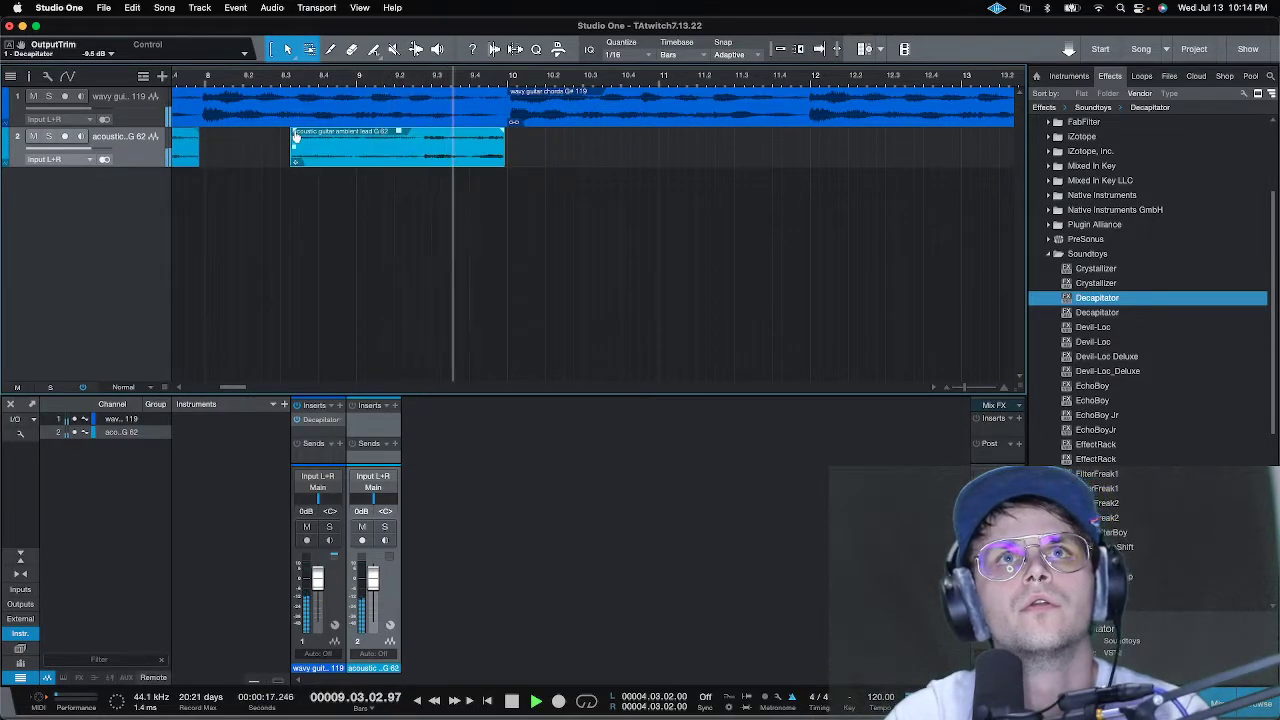
pyautogui.press('space')
pyautogui.press('w')
pyautogui.press('w')
pyautogui.press('w')
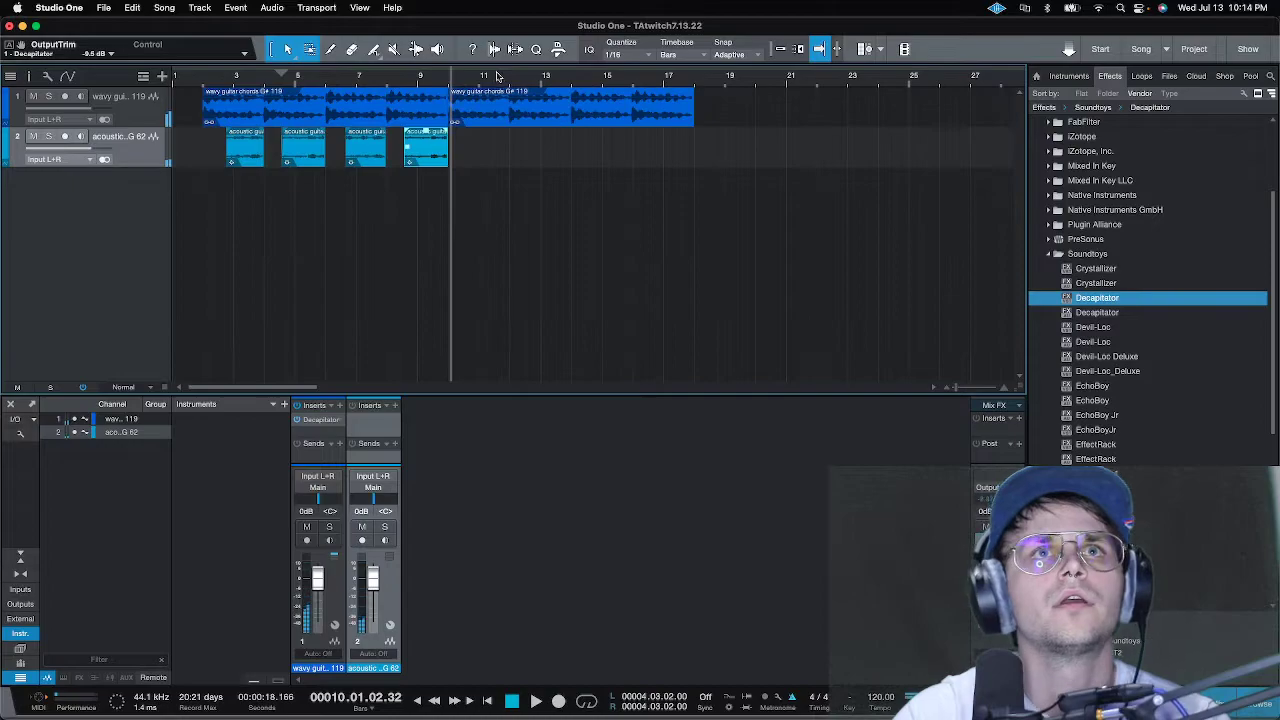
# - Add a long fade-in and fade-out to the third acoustic lead clip, ending at bar 8, while playing that section
pyautogui.press('e')
pyautogui.press('e')
pyautogui.press('e')
pyautogui.click(333, 80)
pyautogui.press('space')
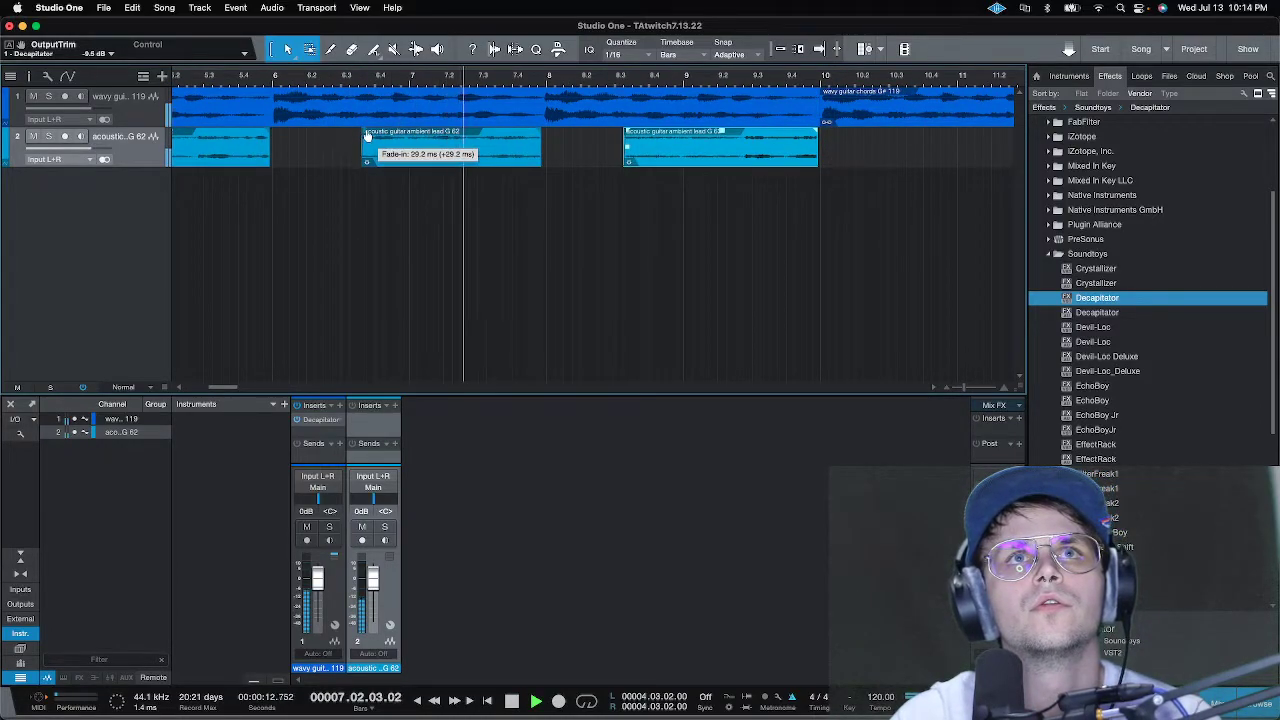
pyautogui.moveTo(538, 131); pyautogui.dragTo(492, 133)
pyautogui.moveTo(363, 131); pyautogui.dragTo(452, 132)
pyautogui.press('f')
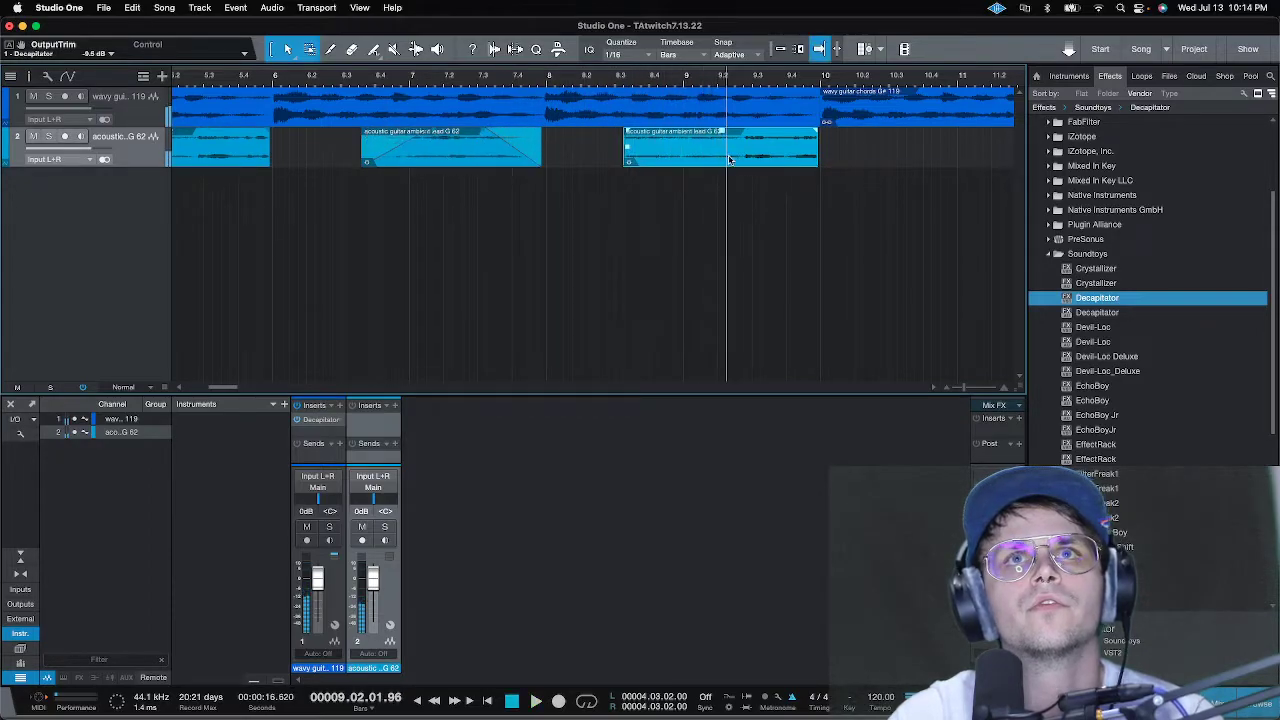
# - Add matching fade-ins and fade-outs to the fourth acoustic lead clip and to the first two clips
pyautogui.moveTo(628, 133); pyautogui.dragTo(668, 133)
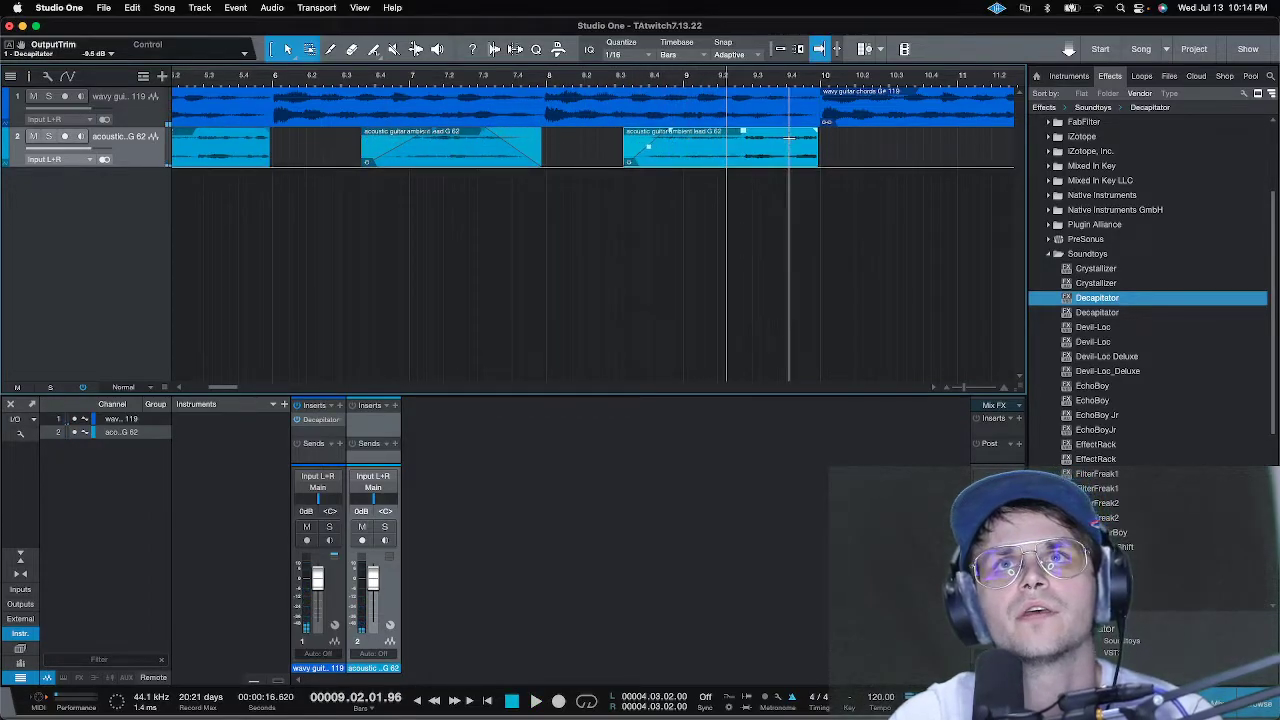
pyautogui.moveTo(818, 131); pyautogui.dragTo(744, 151)
pyautogui.press('w')
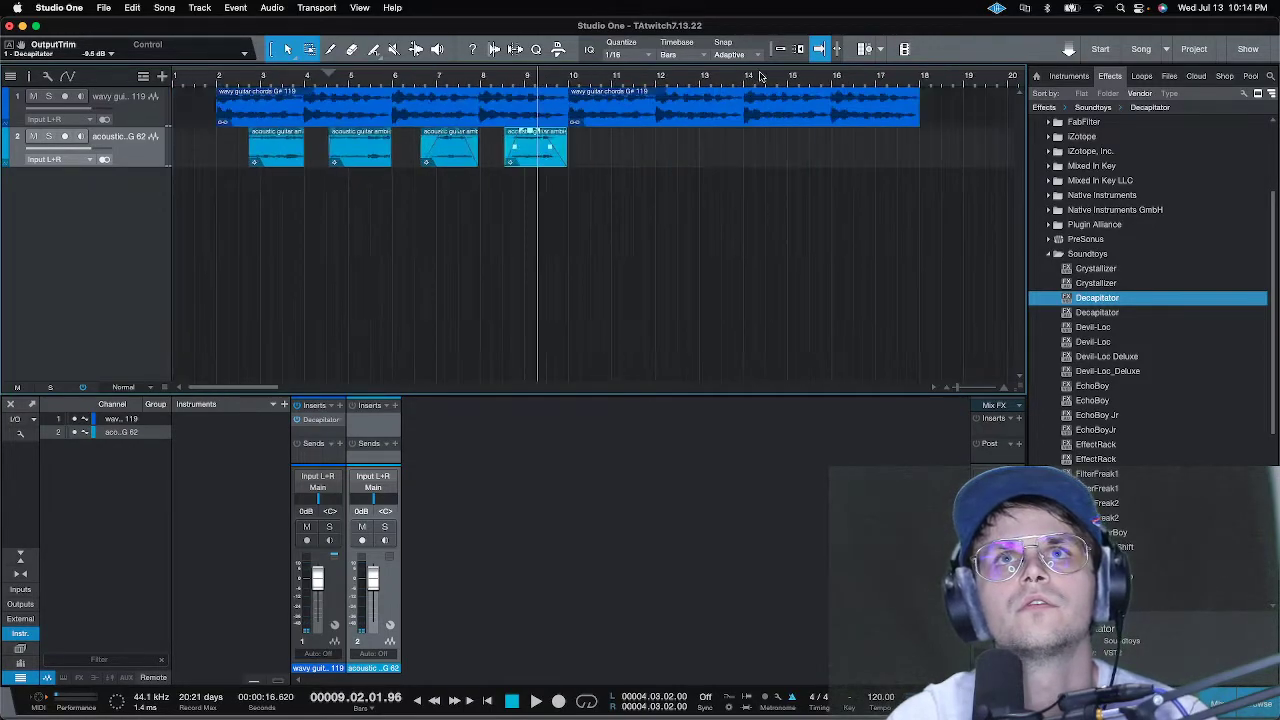
pyautogui.moveTo(388, 137); pyautogui.dragTo(280, 144)
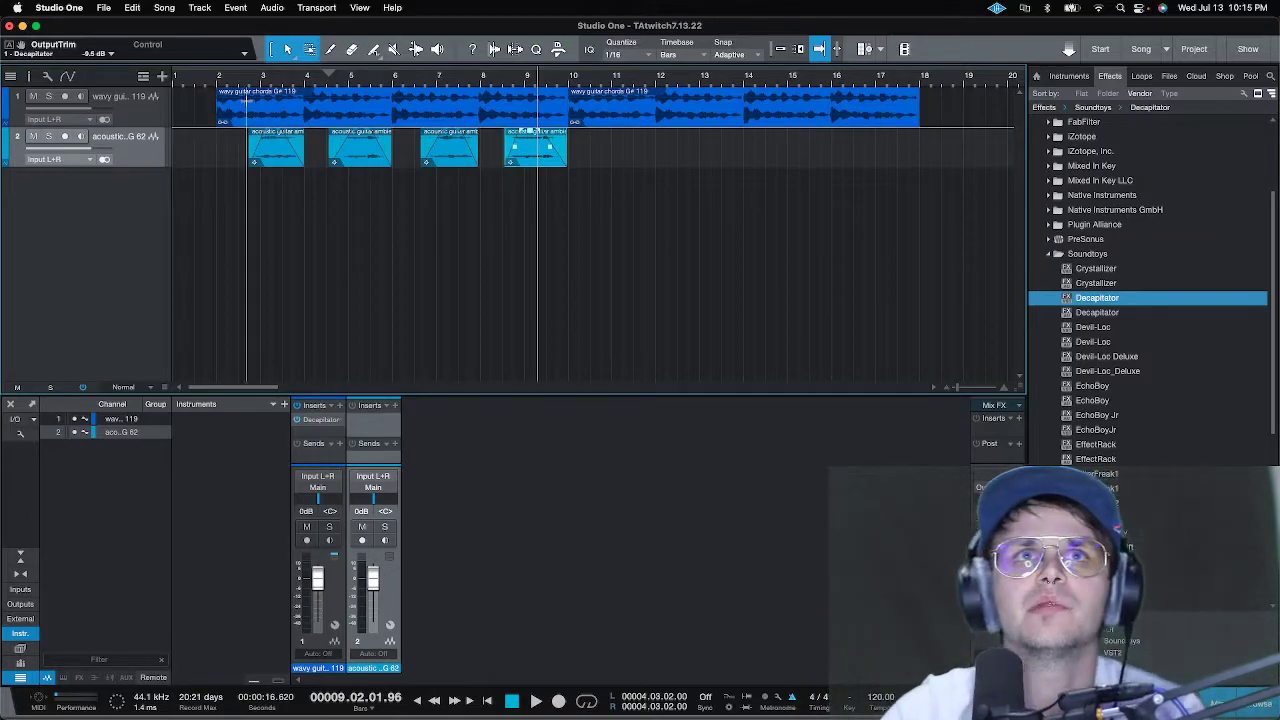
# - Play from about bar 2.3 while setting the acoustic lead track's volume to -7.8 dB and finally to +1.3 dB
pyautogui.click(243, 81)
pyautogui.press('space')
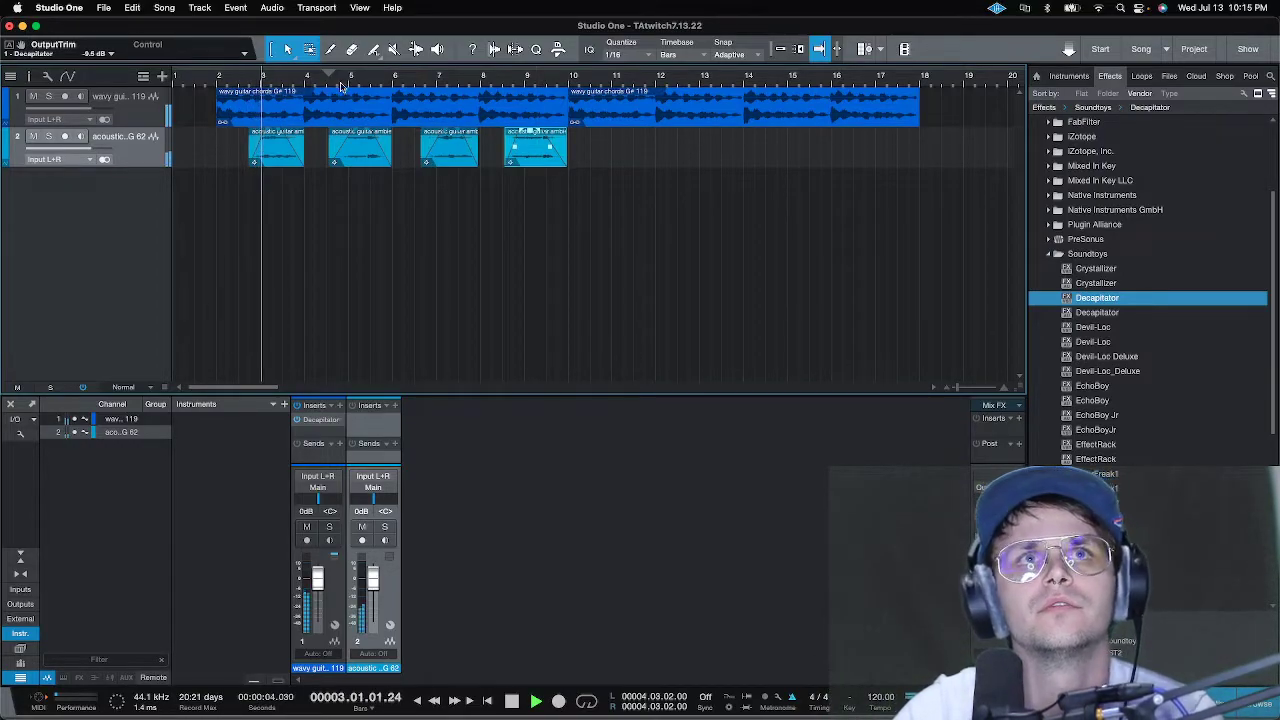
pyautogui.moveTo(85, 157); pyautogui.dragTo(74, 152)
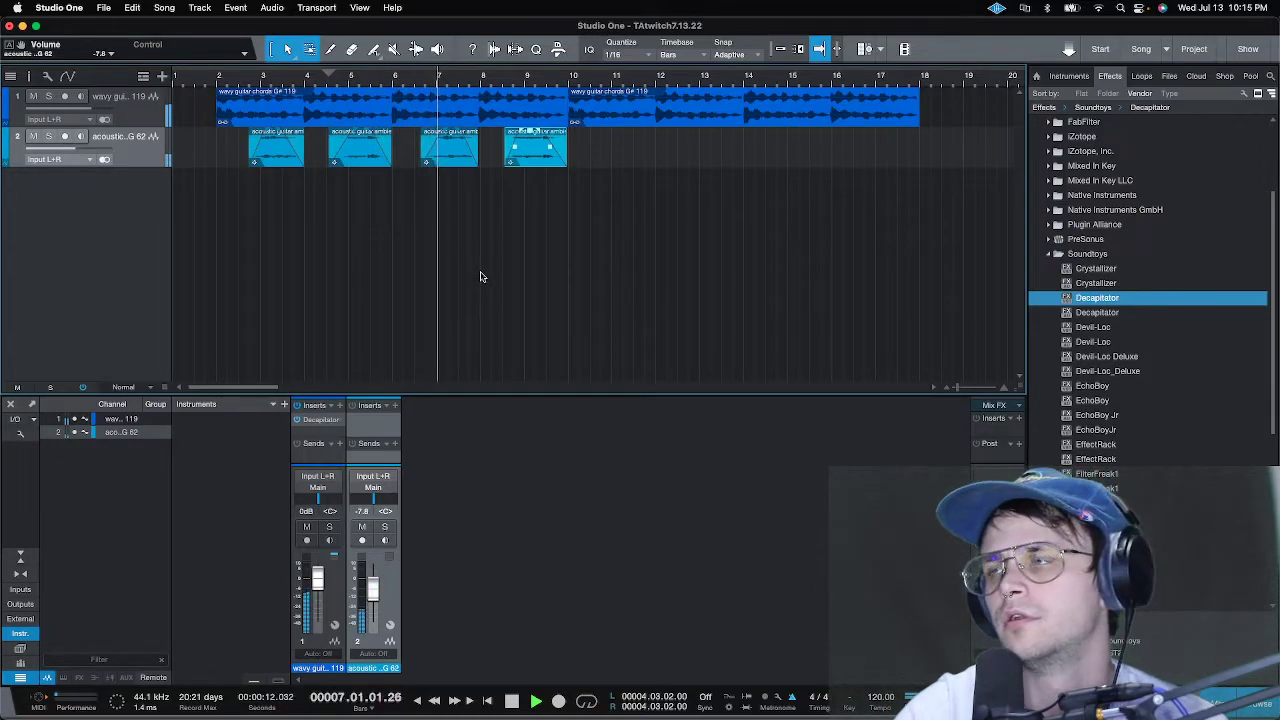
pyautogui.moveTo(76, 152); pyautogui.dragTo(98, 155)
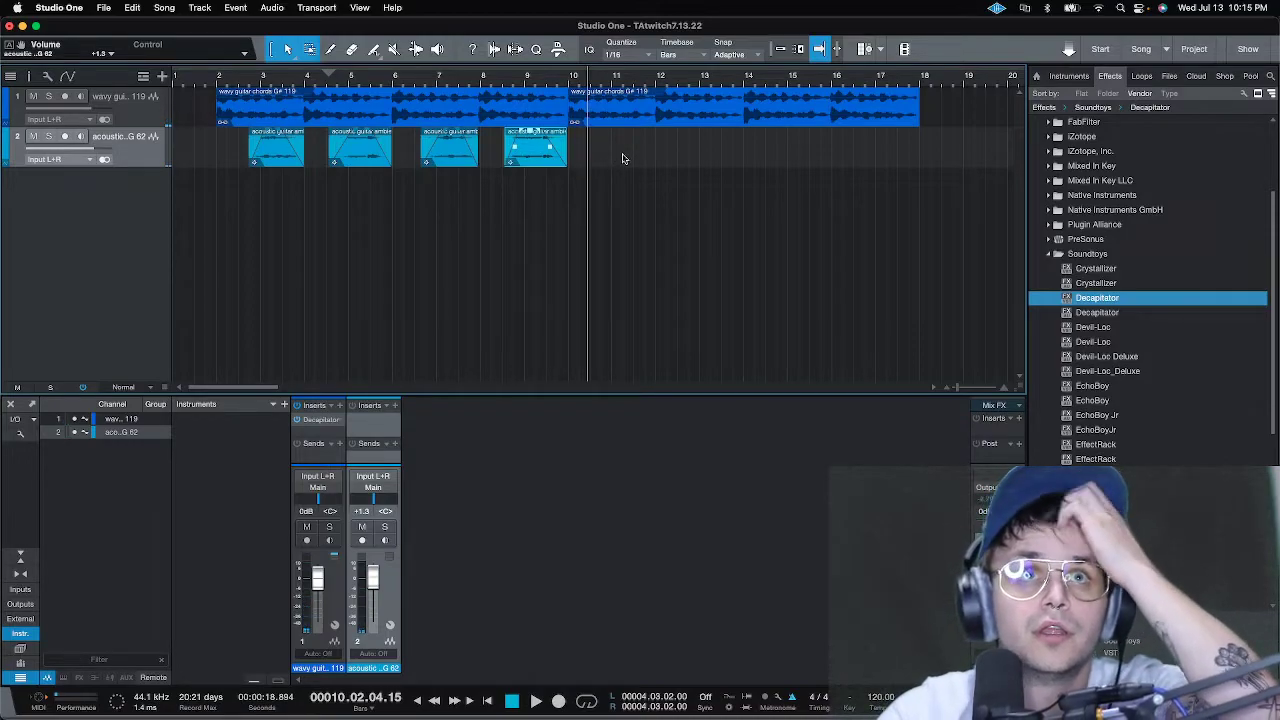
# - Select all four faded acoustic lead clips and duplicate them directly after the last one, near bar 10
pyautogui.moveTo(622, 158); pyautogui.dragTo(447, 354)
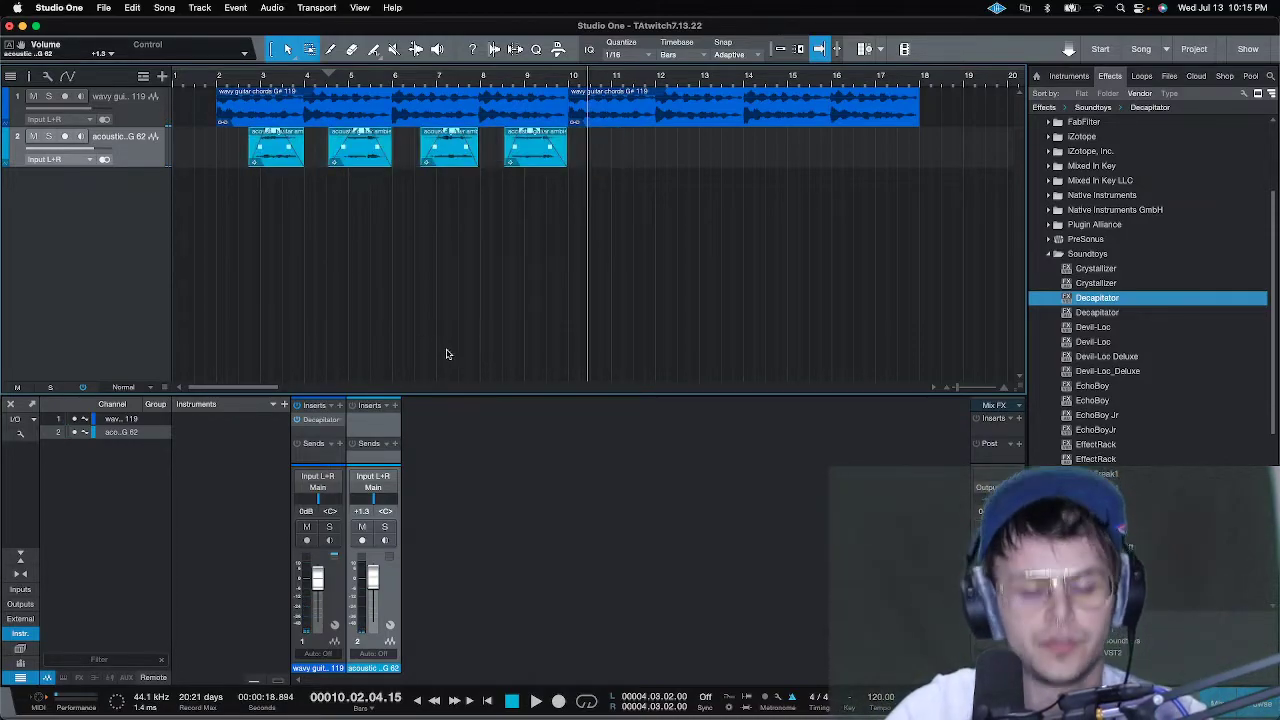
pyautogui.press('d')
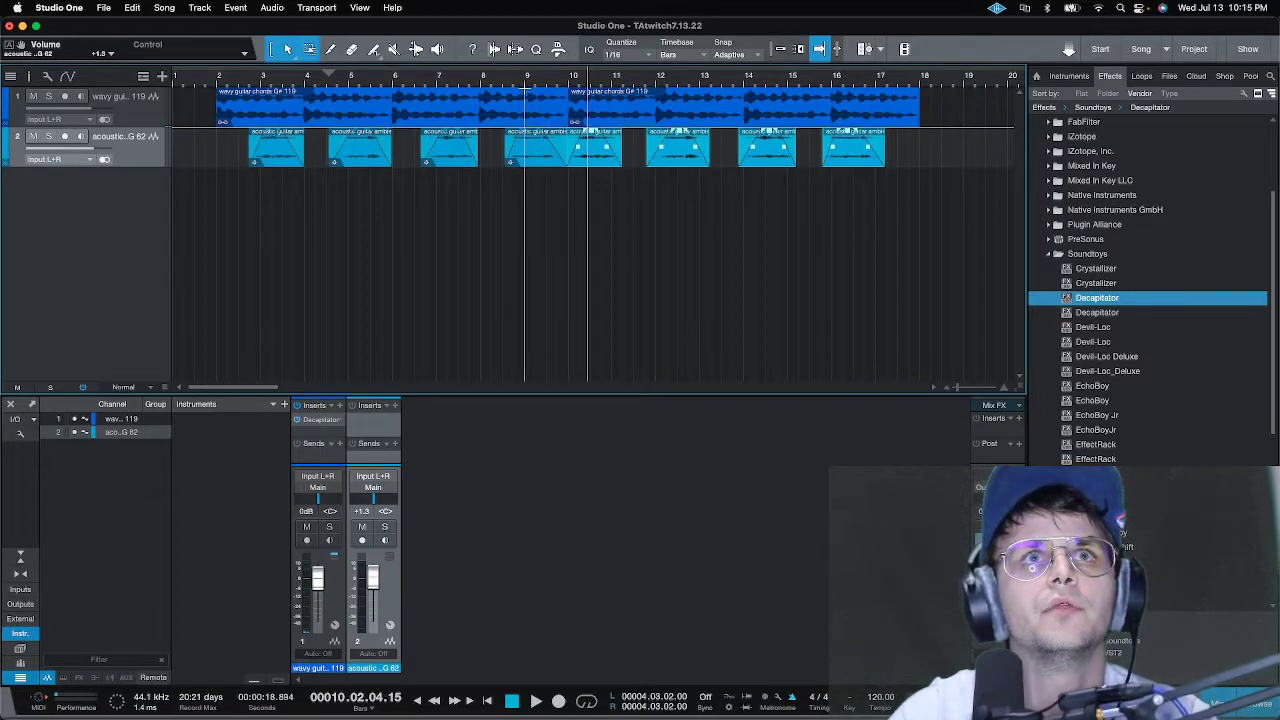
# - With snapping on, adjust the start edge of the first acoustic lead clip to 2.04.01.00
pyautogui.scroll(5, 226, 148)
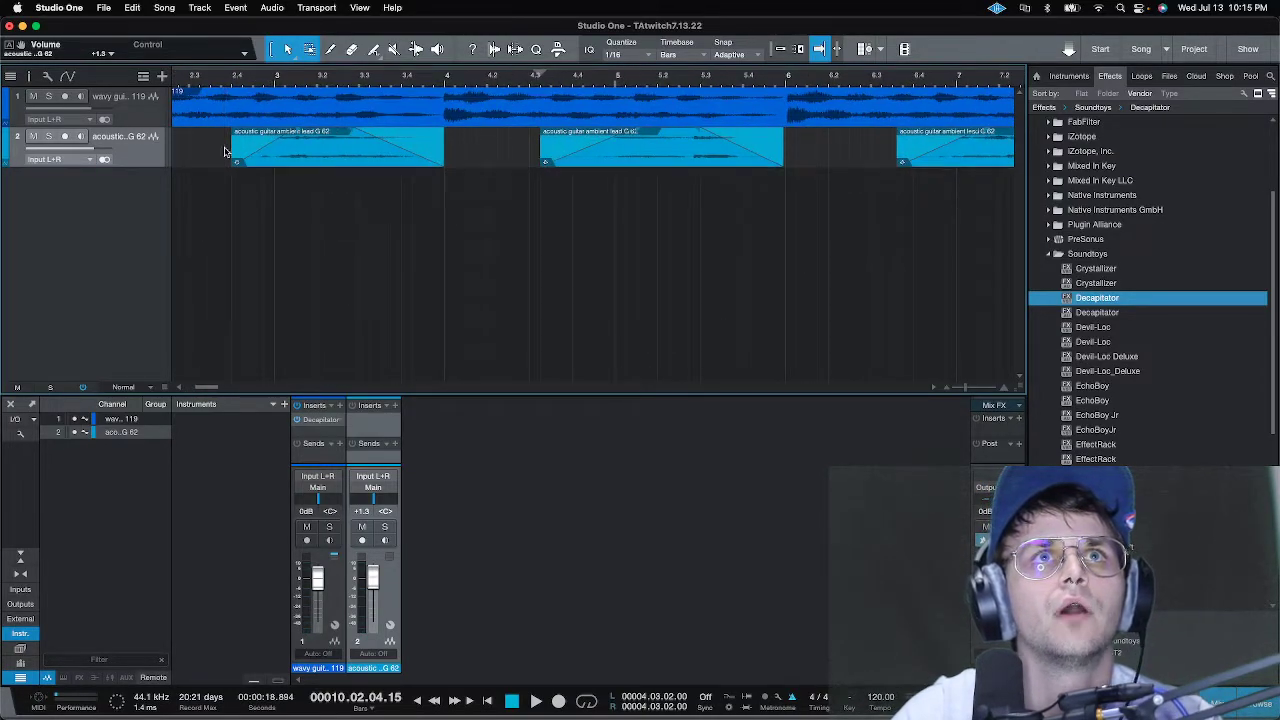
pyautogui.moveTo(226, 148); pyautogui.dragTo(228, 151)
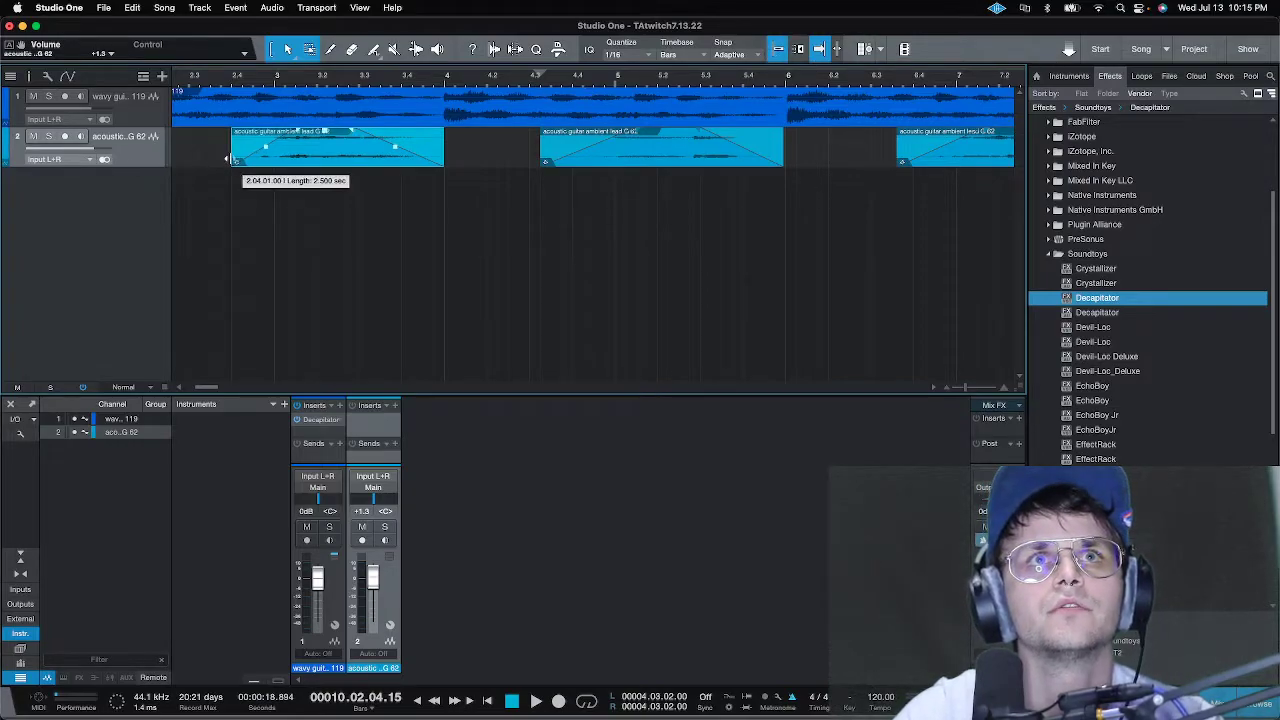
pyautogui.scroll(-6, 260, 158)
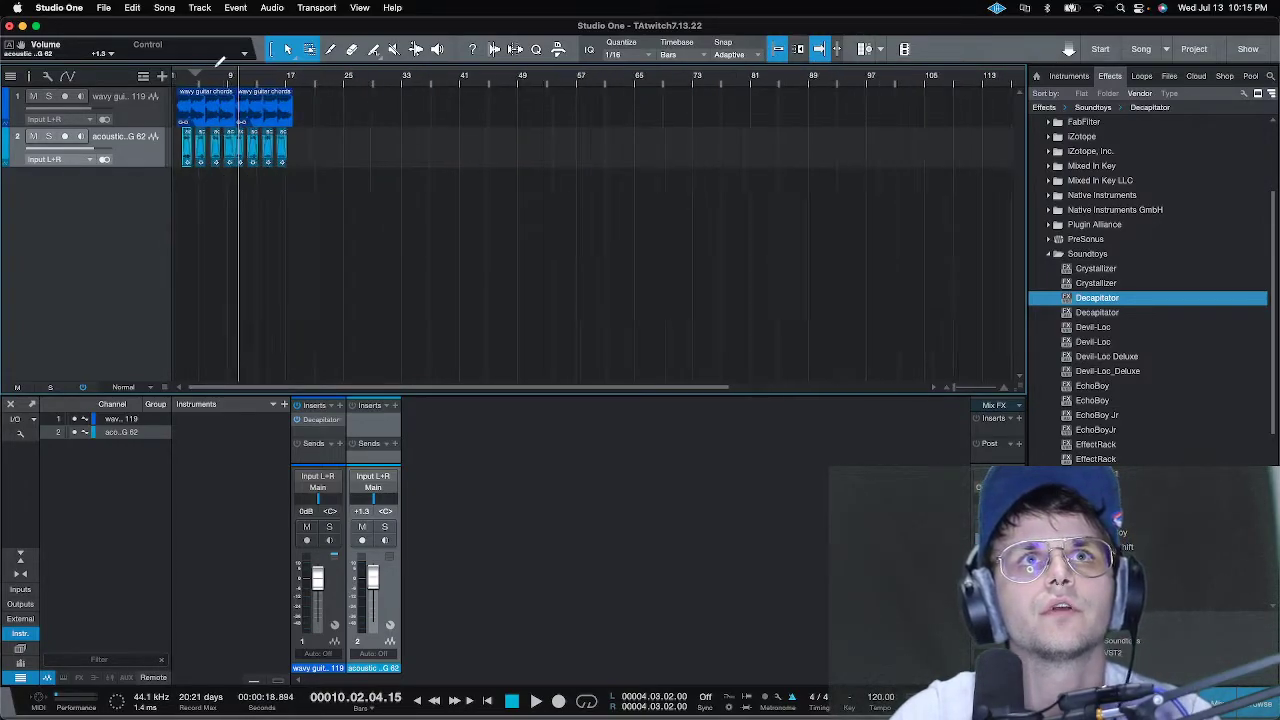
# - Reposition the four duplicated acoustic lead clips to begin at 10.4 and line up with the second wavy guitar chords clip
pyautogui.scroll(4, 220, 62)
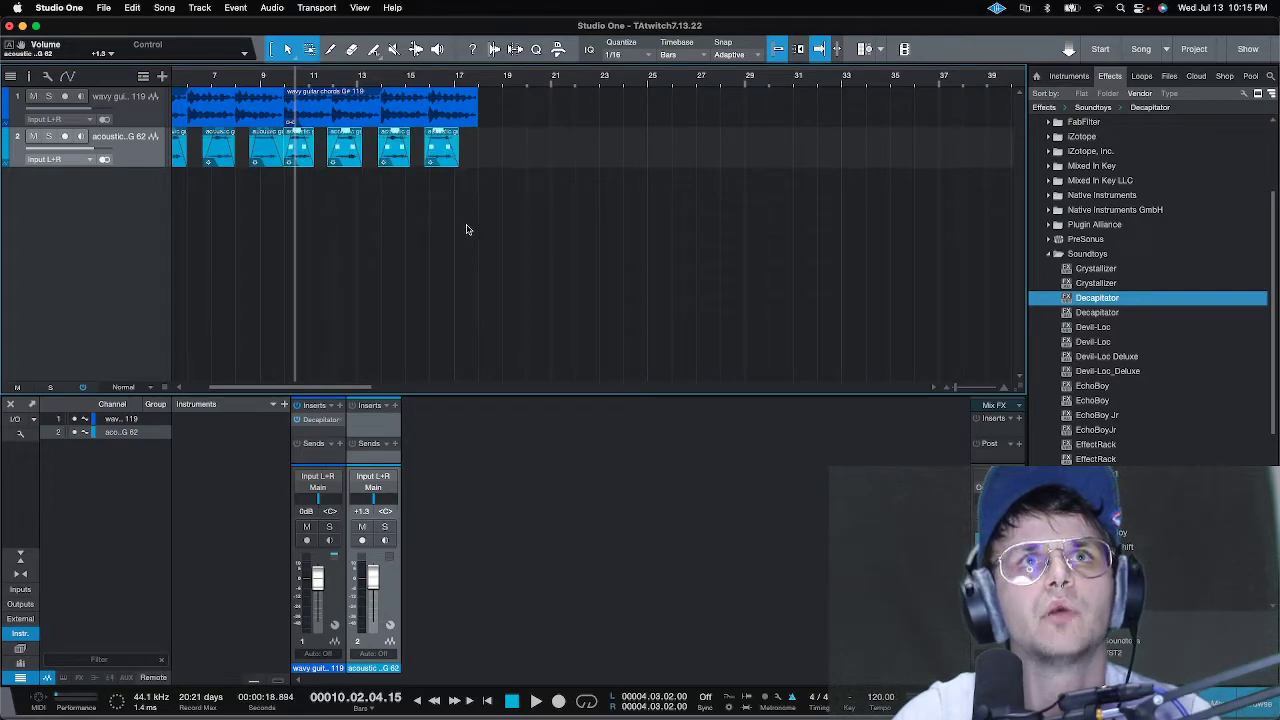
pyautogui.hotkey('ctrl', 'z')
pyautogui.scroll(-2, 333, 97)
pyautogui.click(96, 166)
pyautogui.click(133, 168)
pyautogui.hotkey('ctrl', 'y')
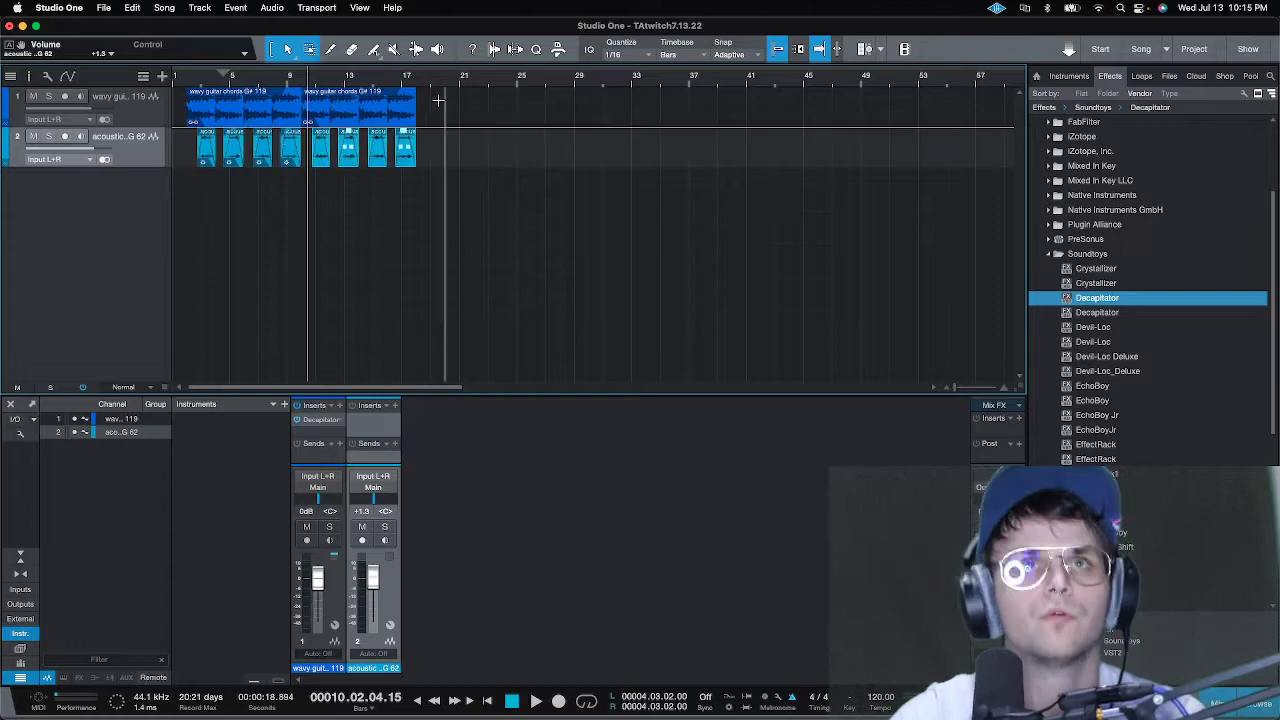
pyautogui.scroll(3, 315, 80)
pyautogui.scroll(3, 313, 79)
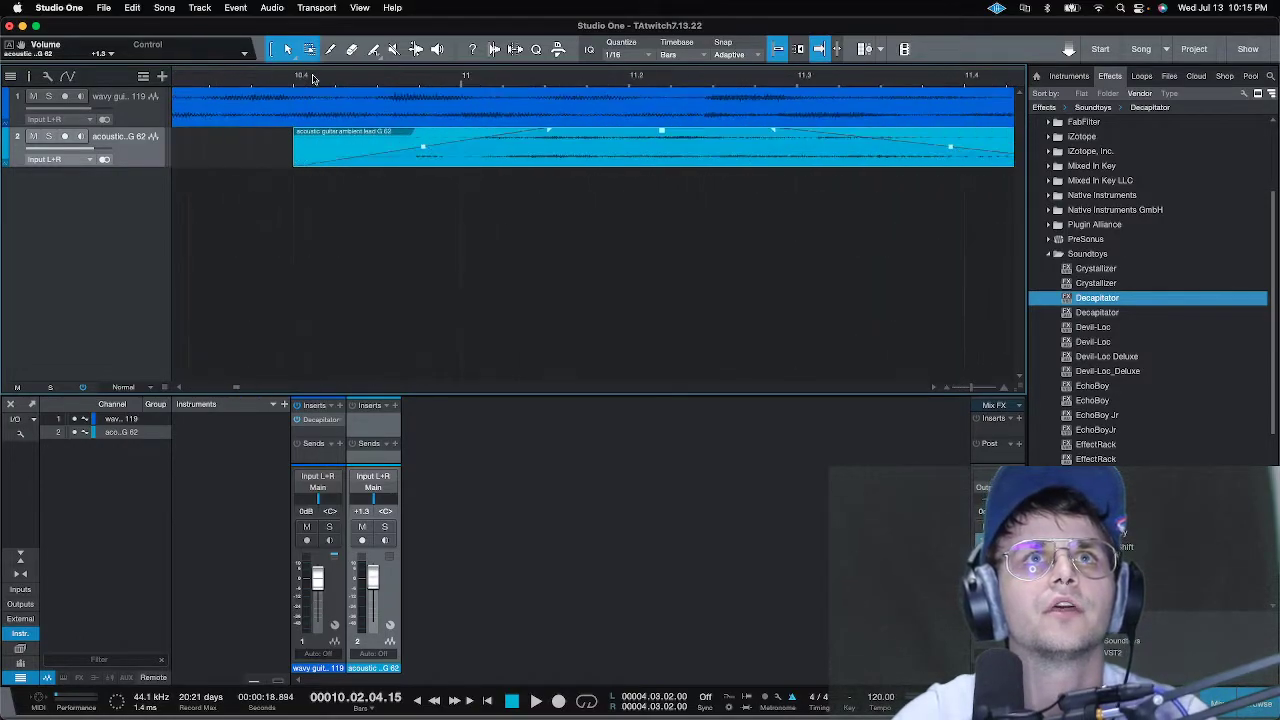
pyautogui.scroll(-6, 313, 79)
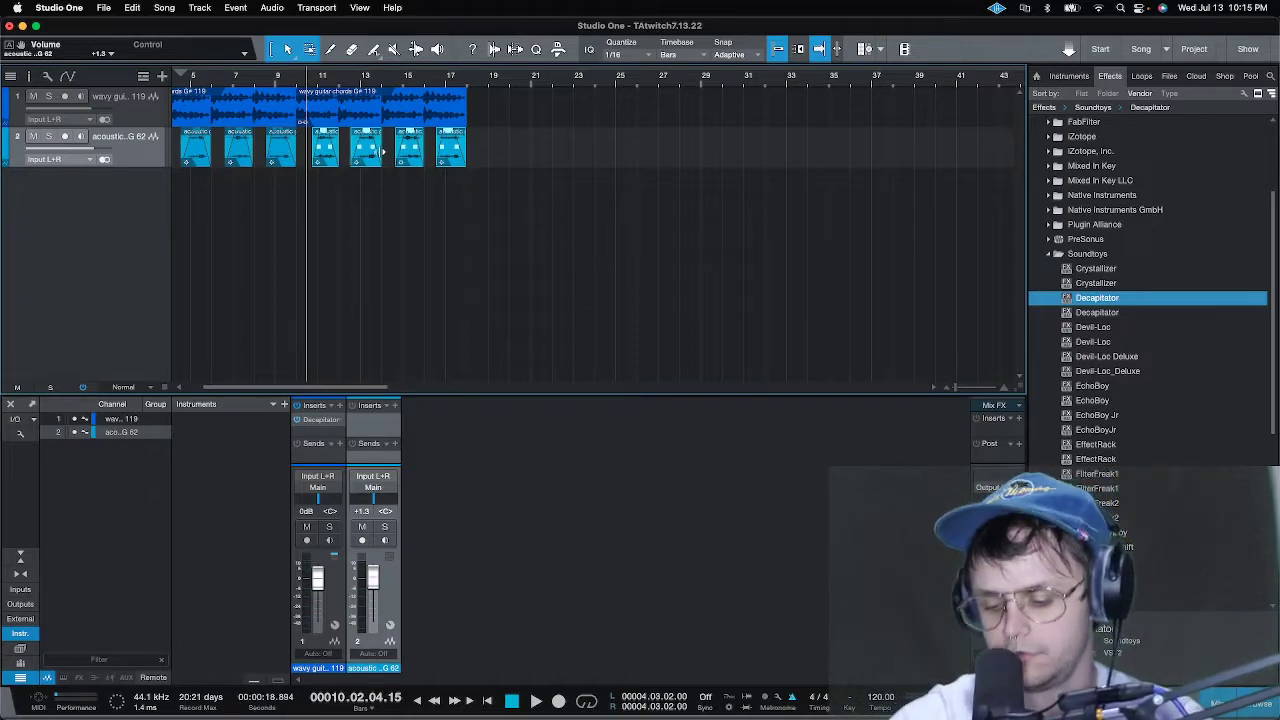
# - Play the arrangement from the beginning to check the original and duplicated lead clips against the wavy guitar chords
pyautogui.press('Home')
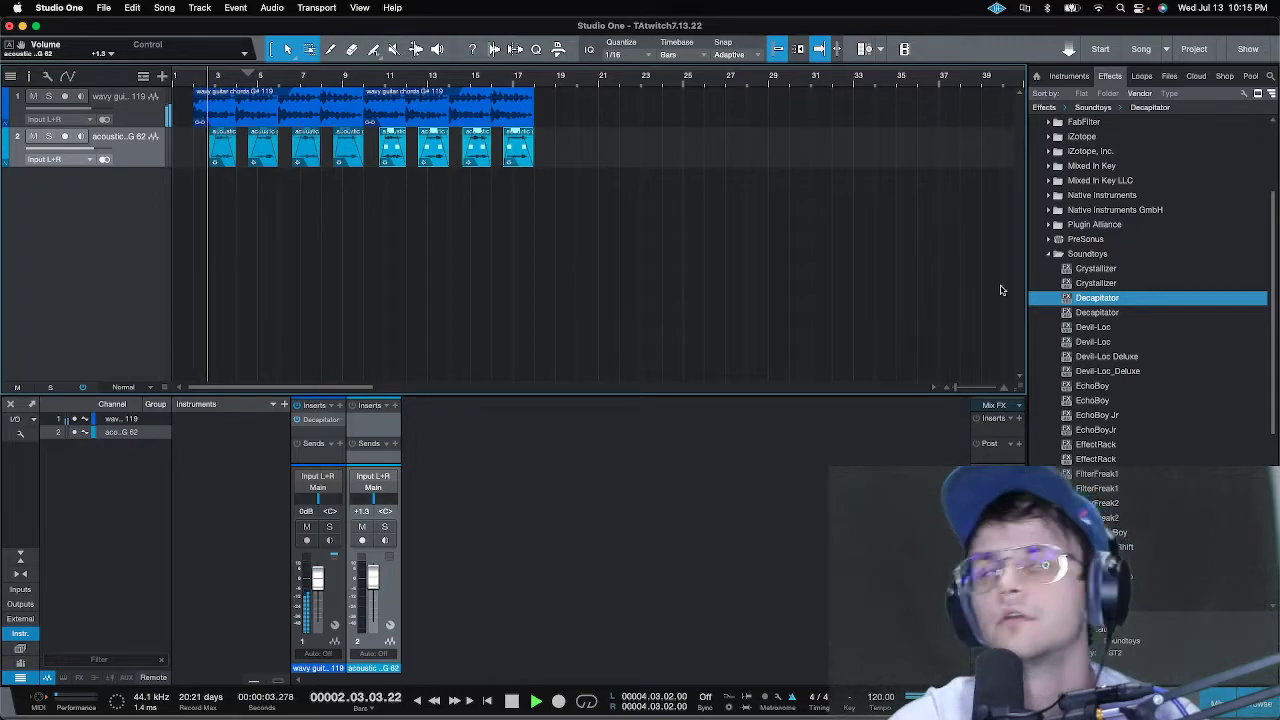
pyautogui.scroll(5, 215, 74)
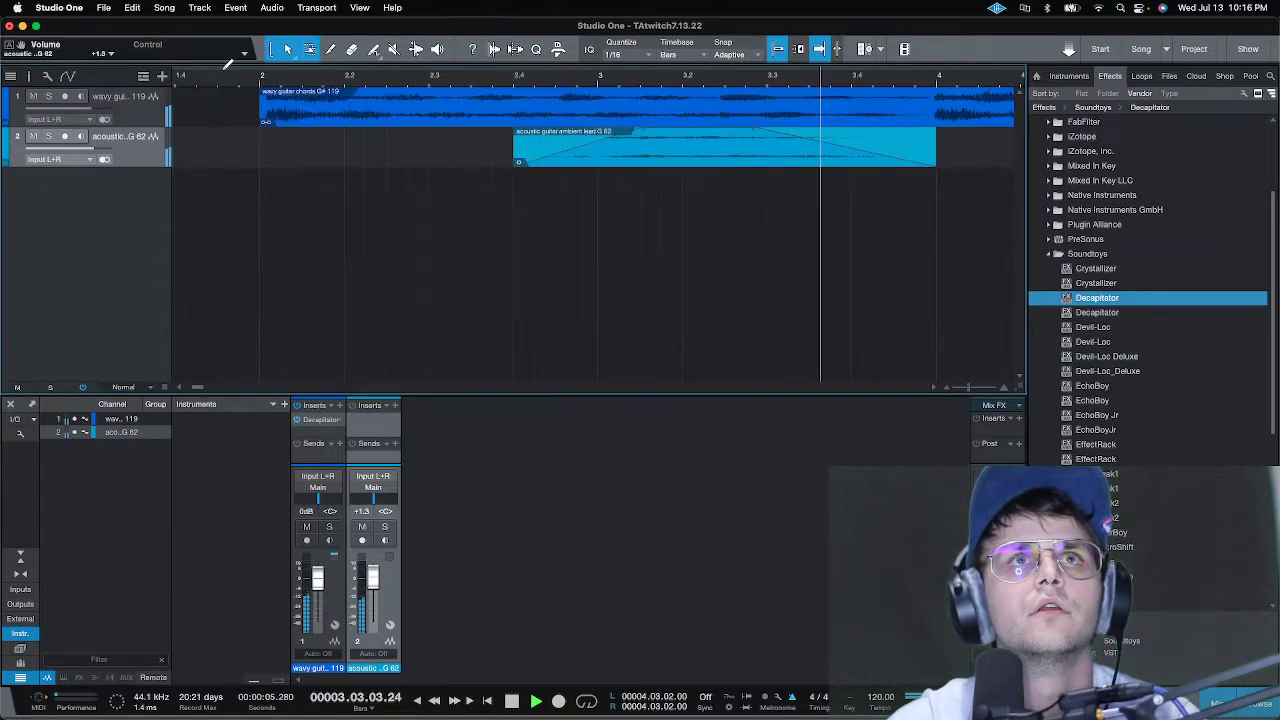
pyautogui.scroll(-3, 220, 74)
pyautogui.scroll(-2, 263, 78)
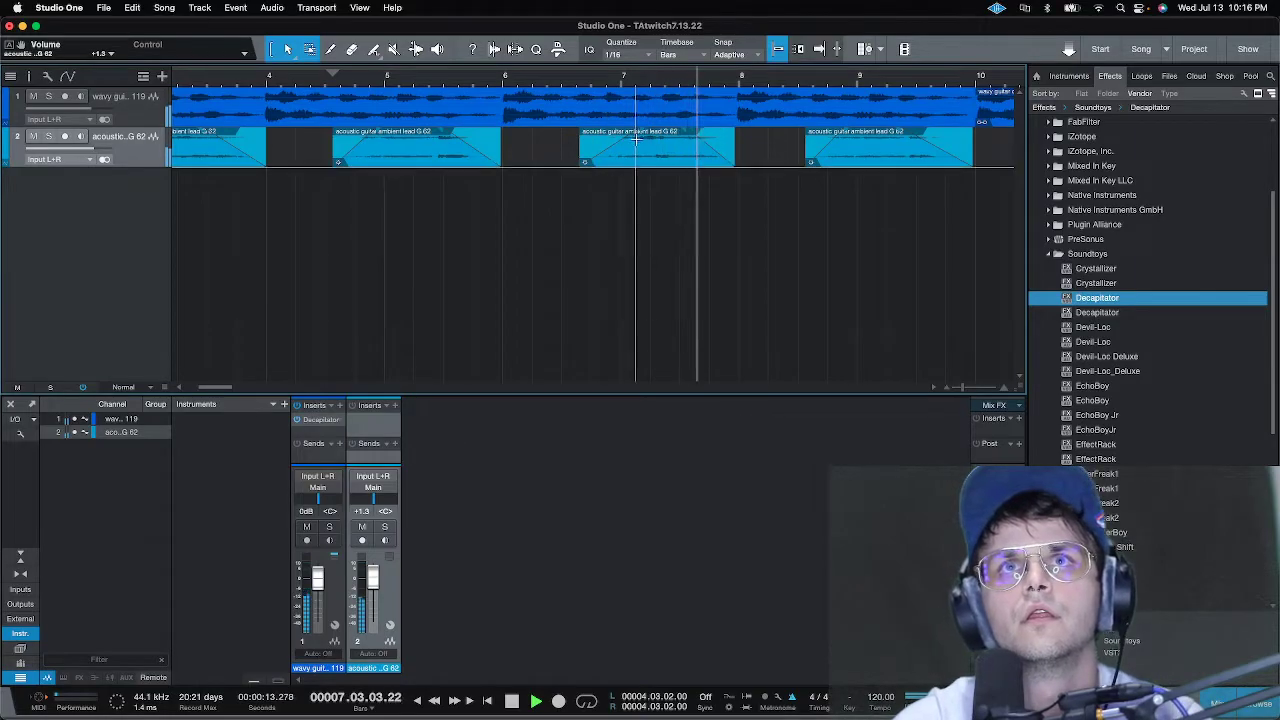
pyautogui.moveTo(687, 138); pyautogui.dragTo(694, 135)
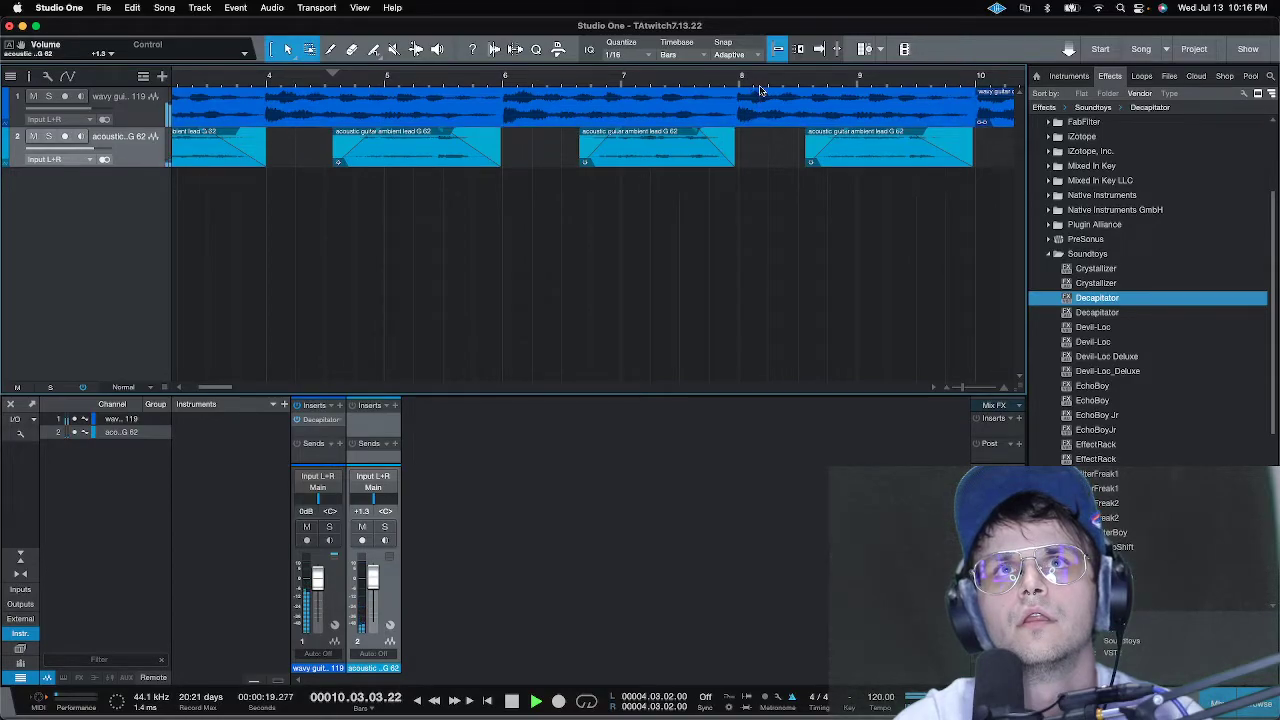
pyautogui.scroll(-5, 763, 88)
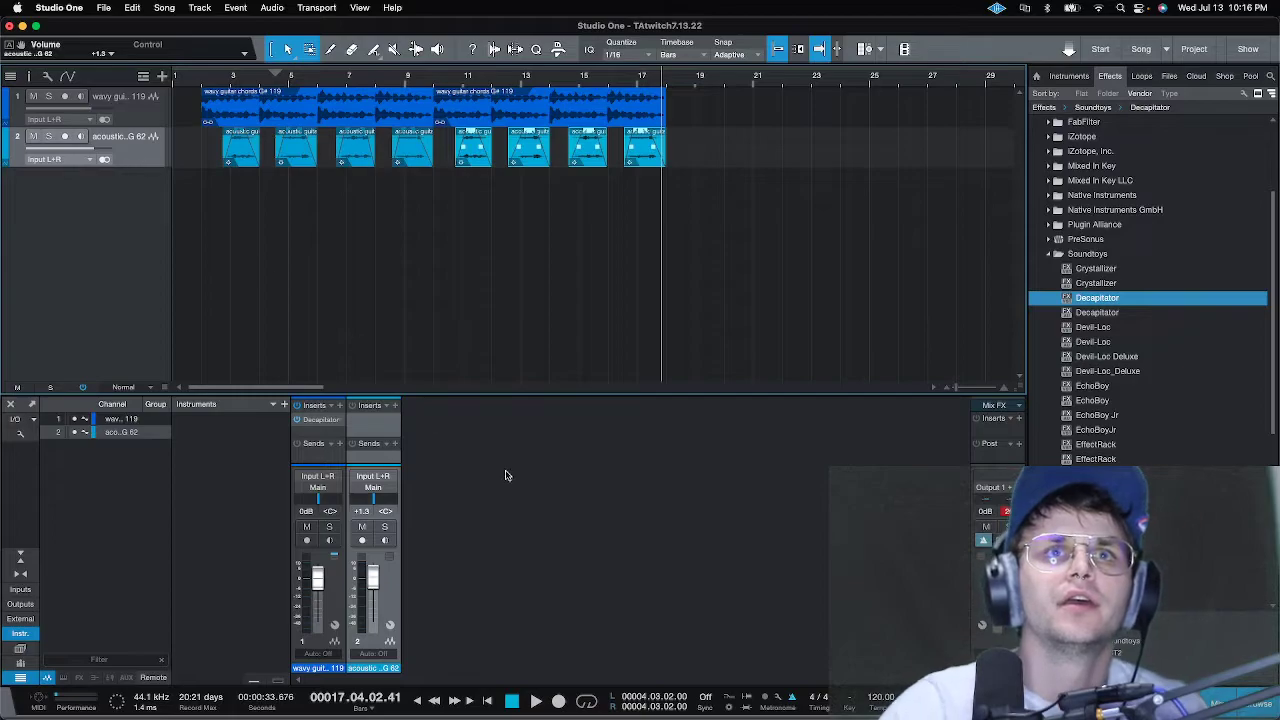
# - Restart playback near the first acoustic lead clip and solo the acoustic lead track
pyautogui.click(222, 80)
pyautogui.press('space')
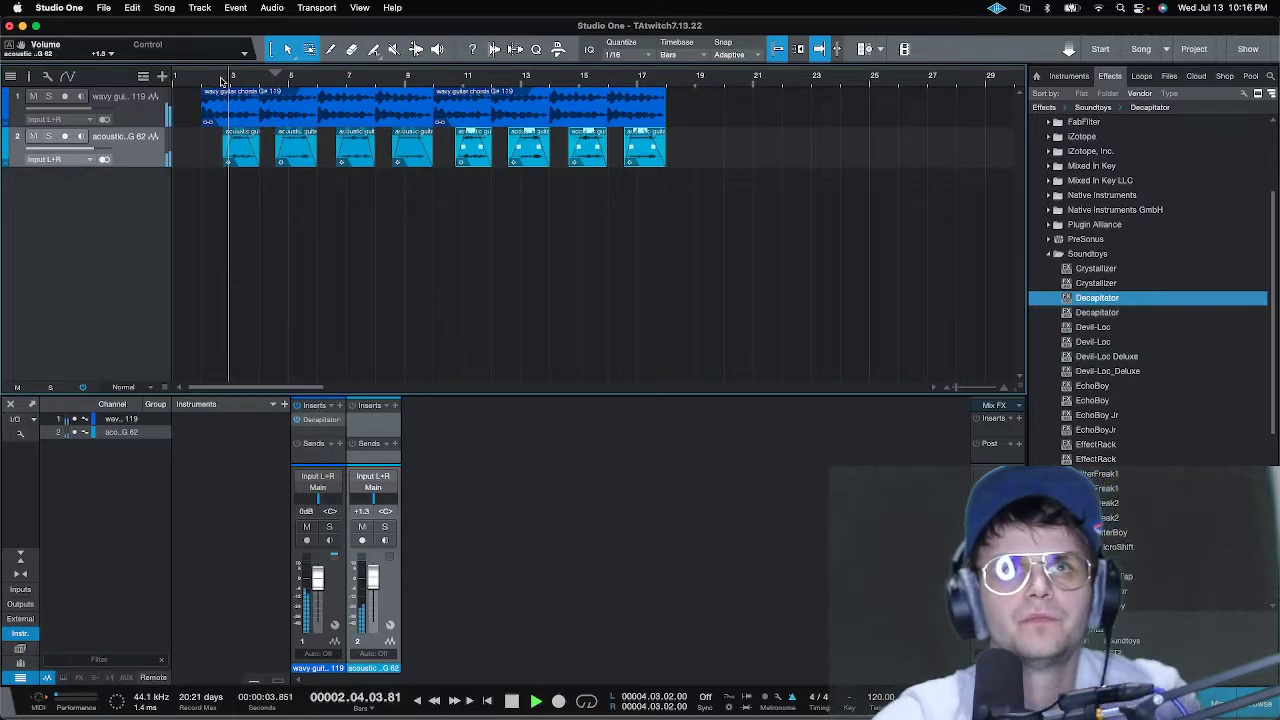
pyautogui.click(49, 136)
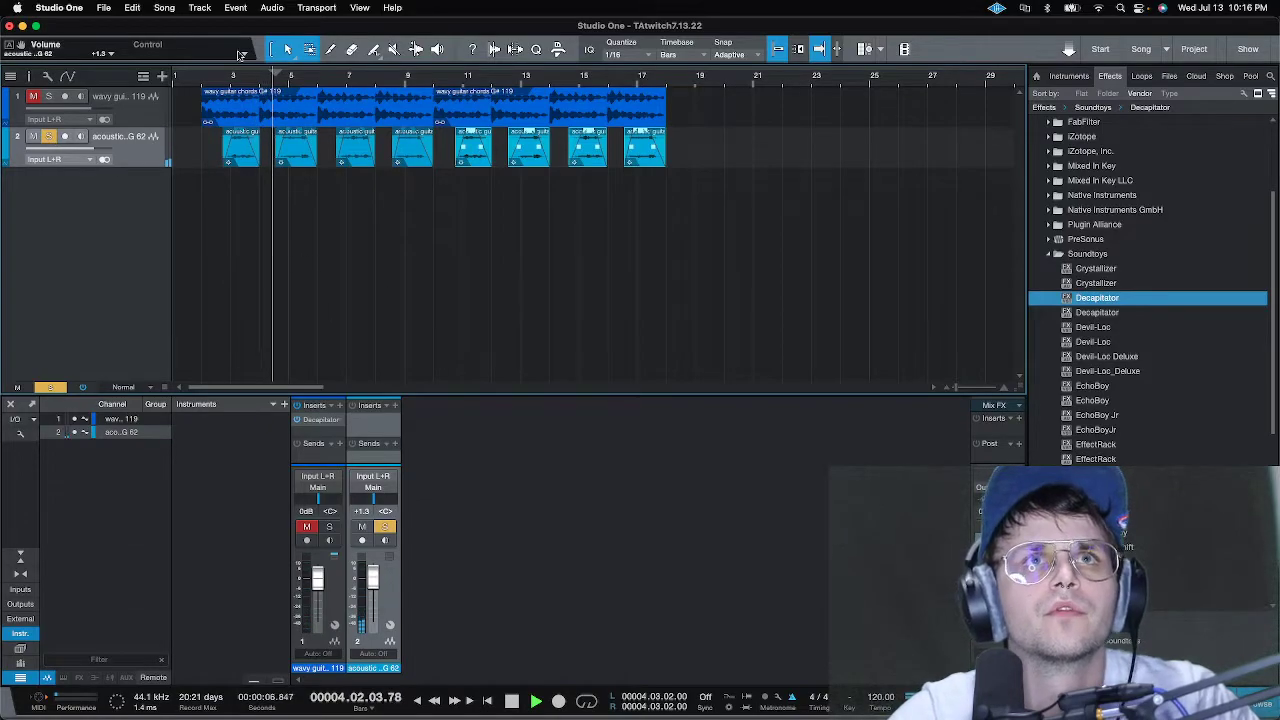
pyautogui.scroll(3, 222, 78)
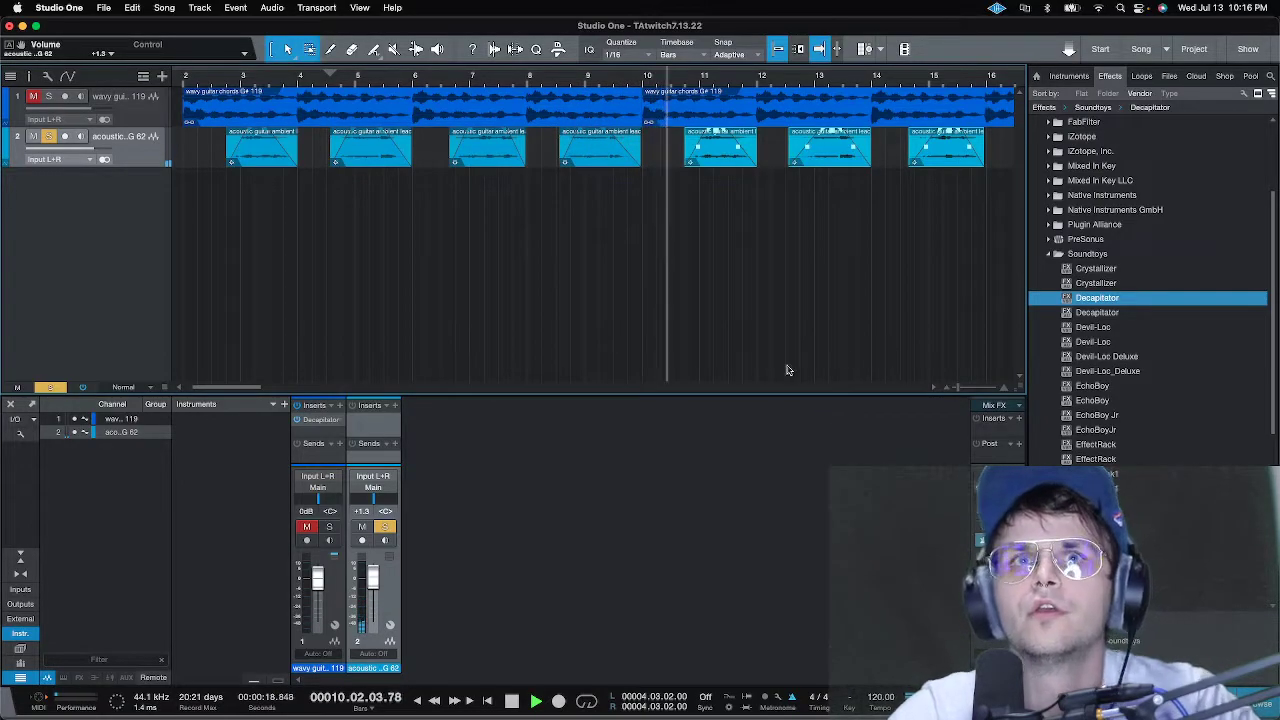
# - Add EchoBoy as a send effect on the acoustic lead track, set its mix to 100% and play from the first lead clip
pyautogui.moveTo(1097, 388); pyautogui.dragTo(375, 457)
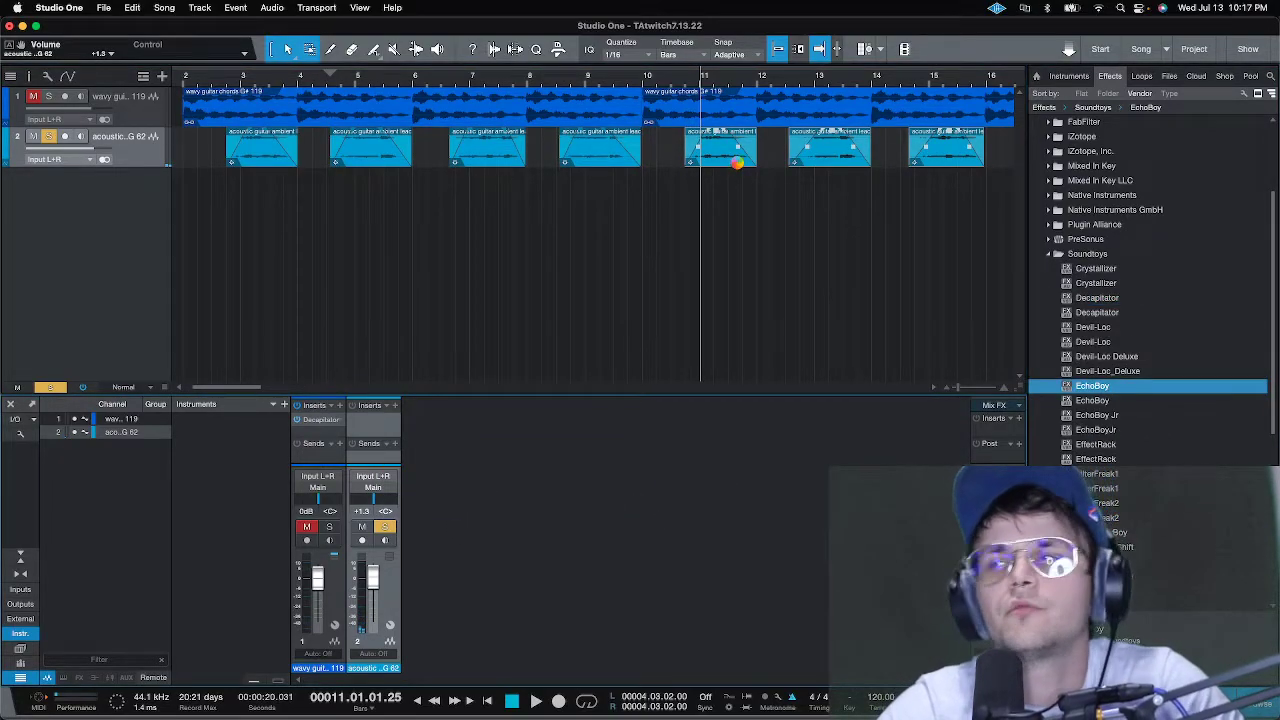
pyautogui.click(224, 82)
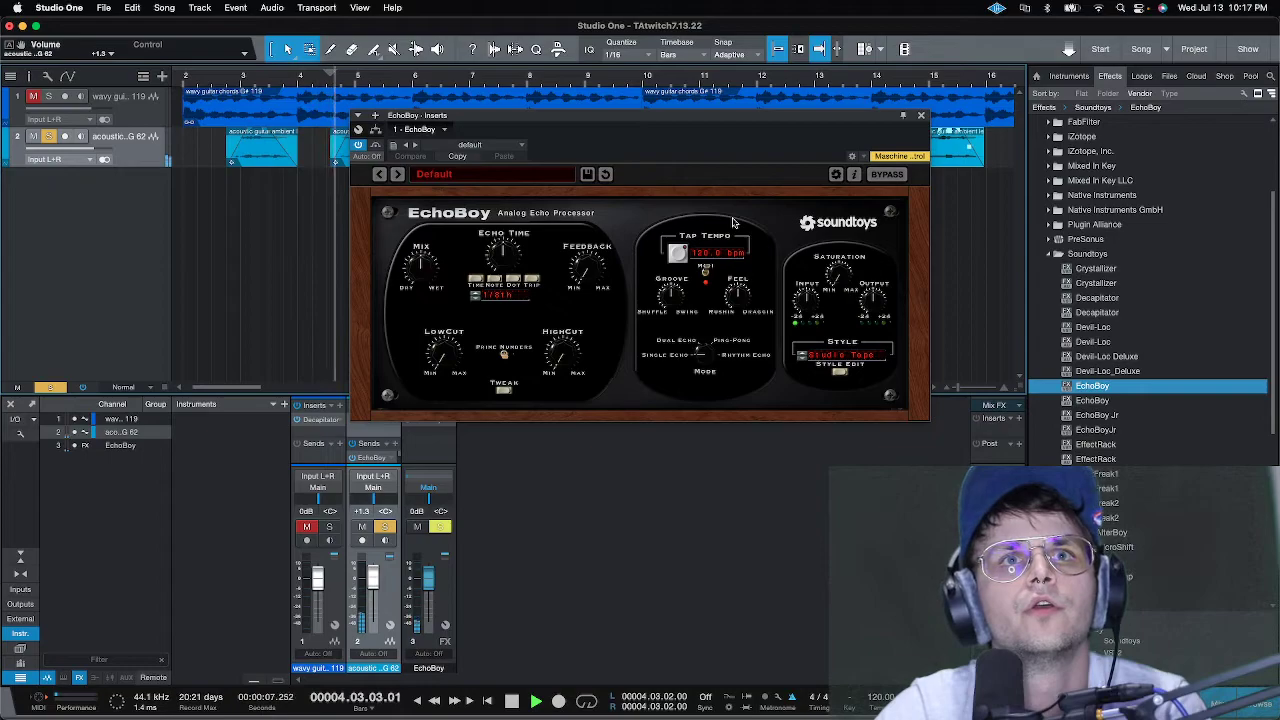
pyautogui.press('space')
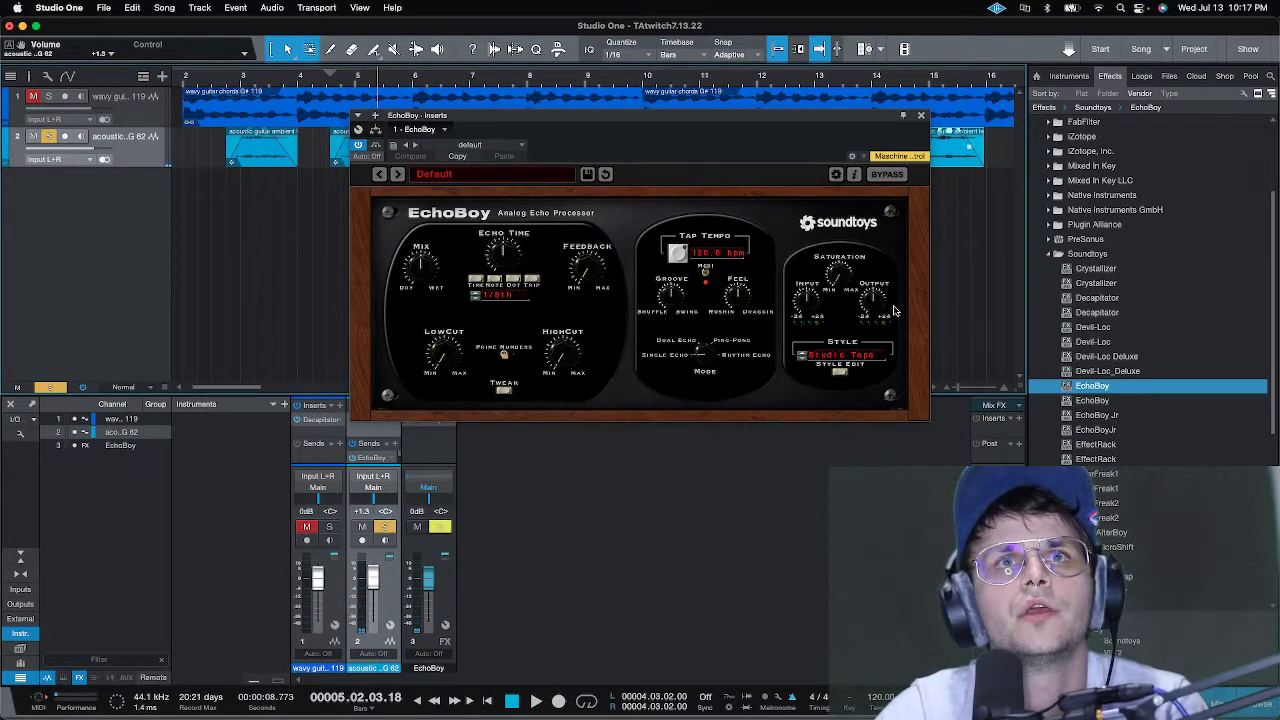
pyautogui.moveTo(427, 272); pyautogui.dragTo(390, 80)
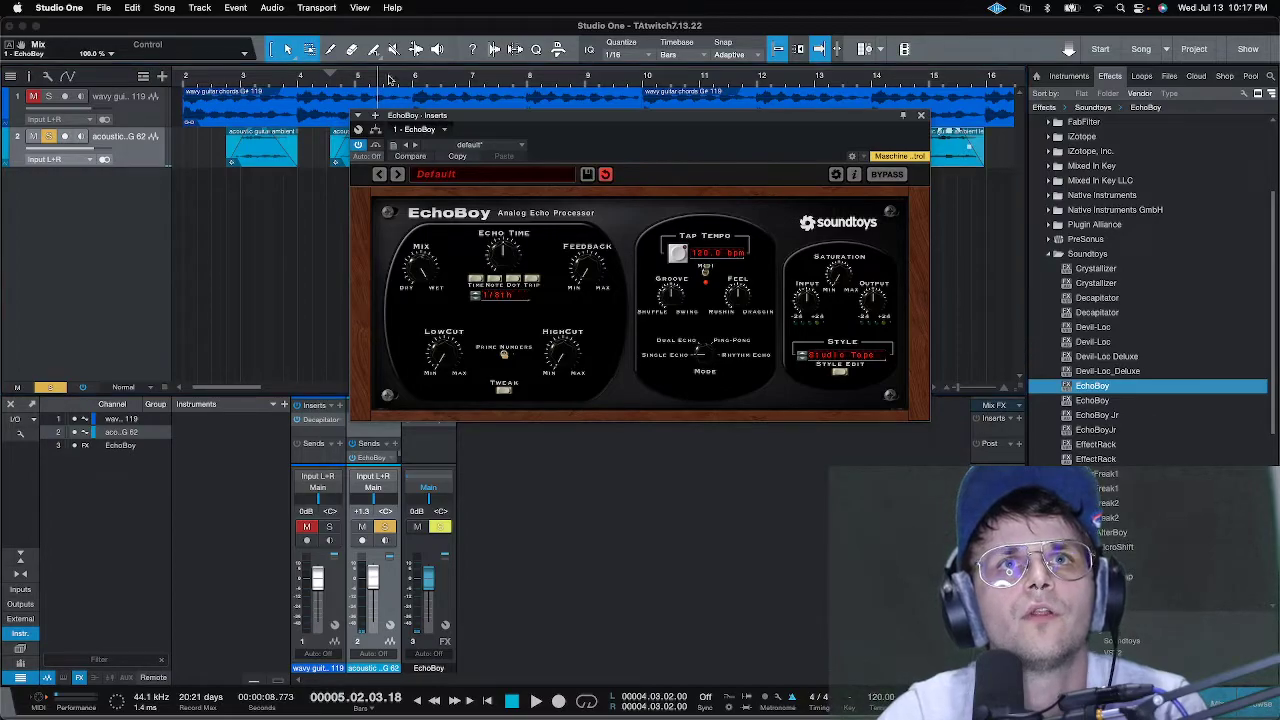
pyautogui.click(237, 82)
pyautogui.press('space')
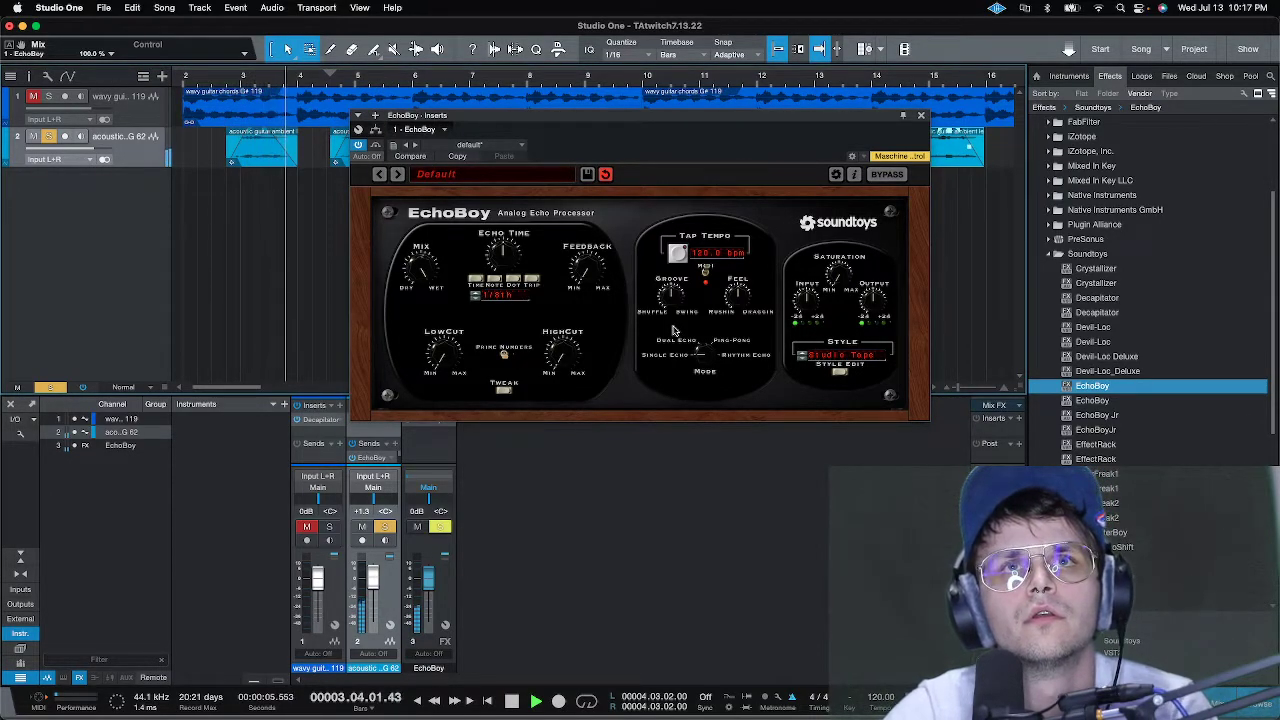
# - Set EchoBoy's feedback to 0.58 and its saturation to 9.60 dB while auditioning the lead from about bar 3
pyautogui.click(578, 256)
pyautogui.press('space')
pyautogui.click(505, 252)
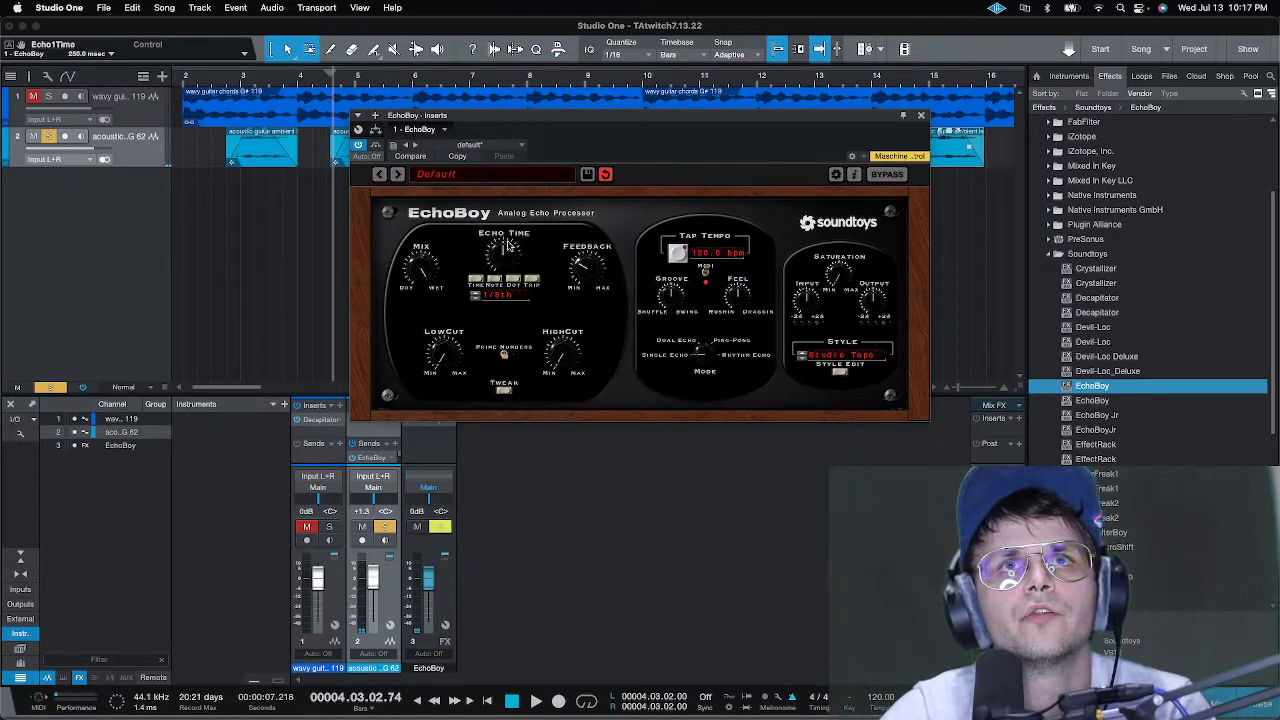
pyautogui.moveTo(590, 268); pyautogui.dragTo(592, 252)
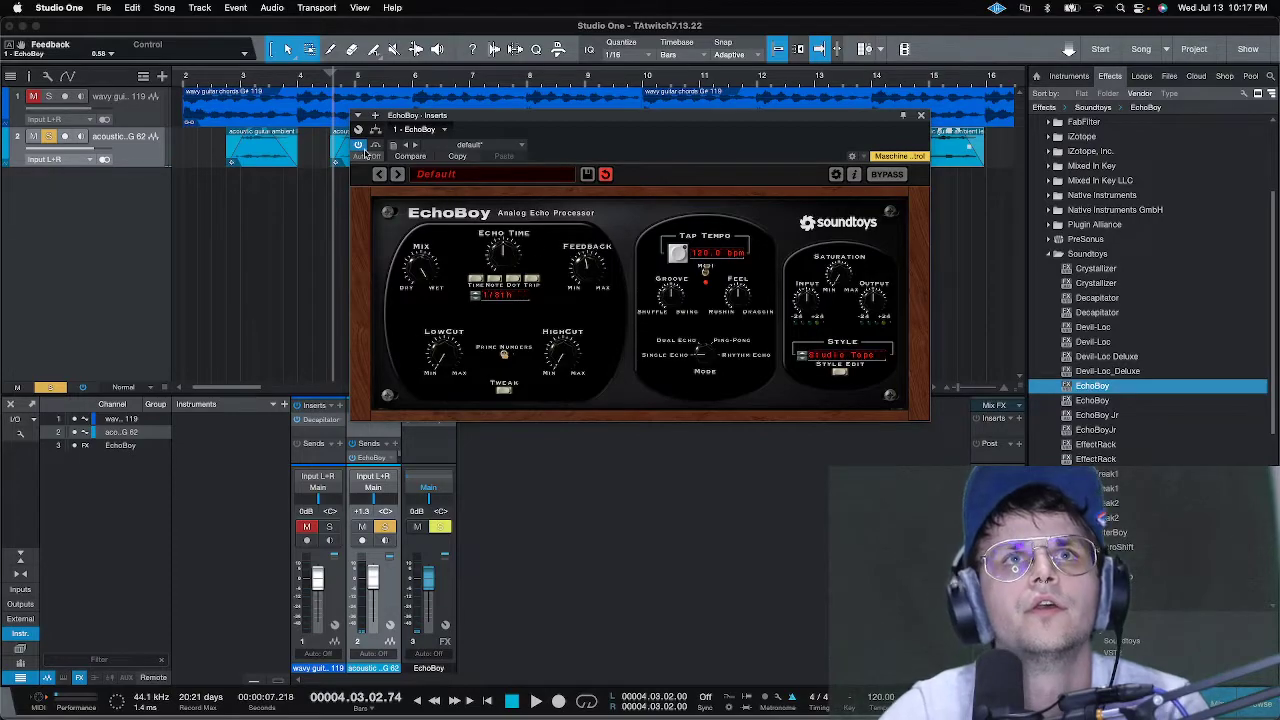
pyautogui.click(256, 80)
pyautogui.press('space')
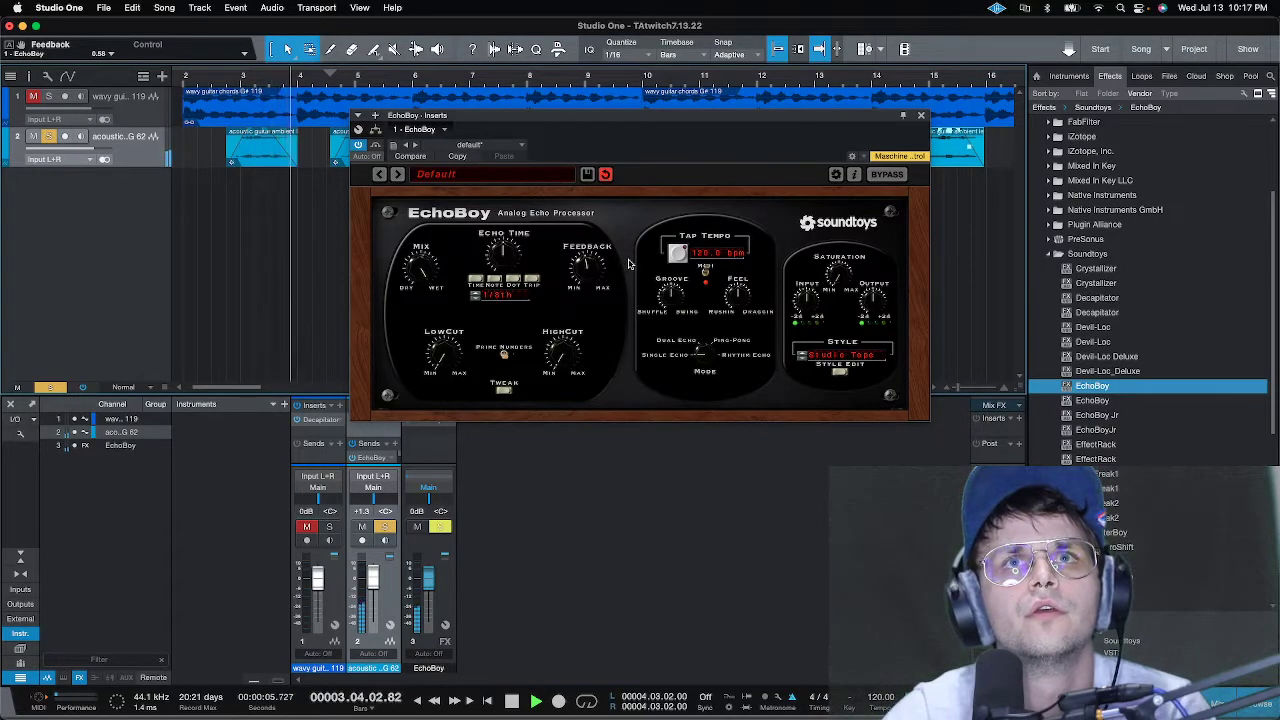
pyautogui.press('space')
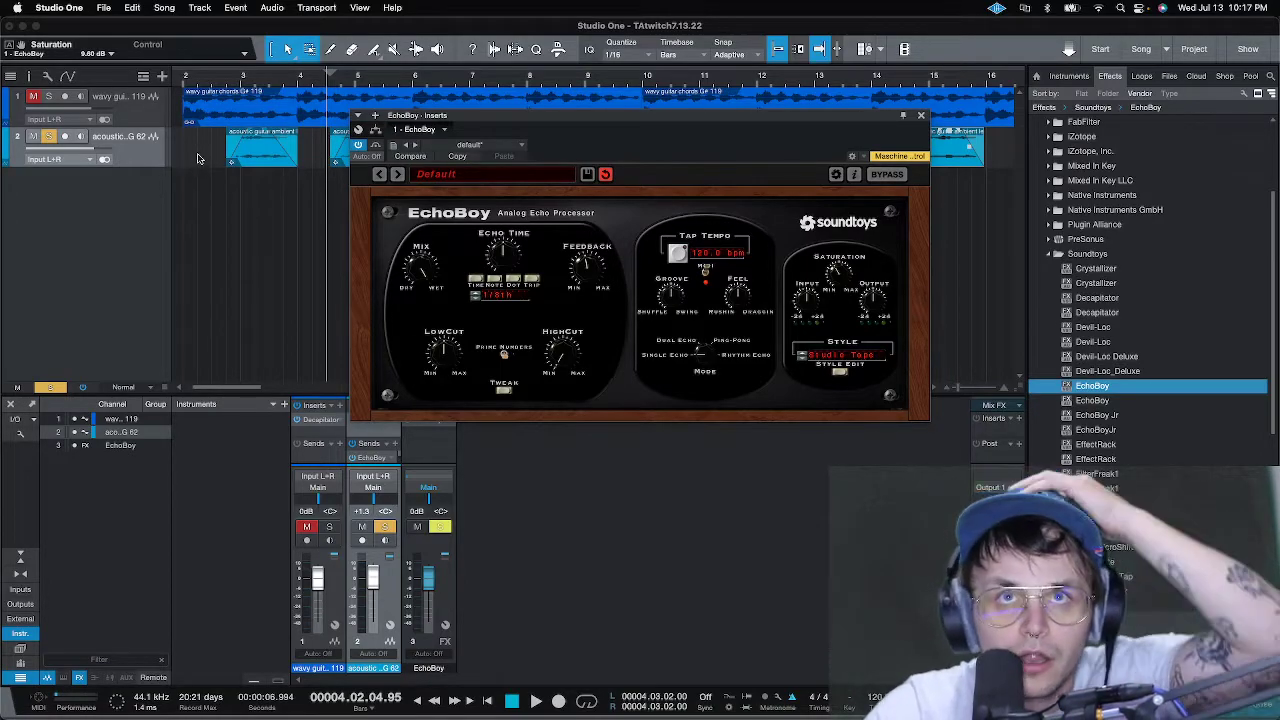
pyautogui.press('space')
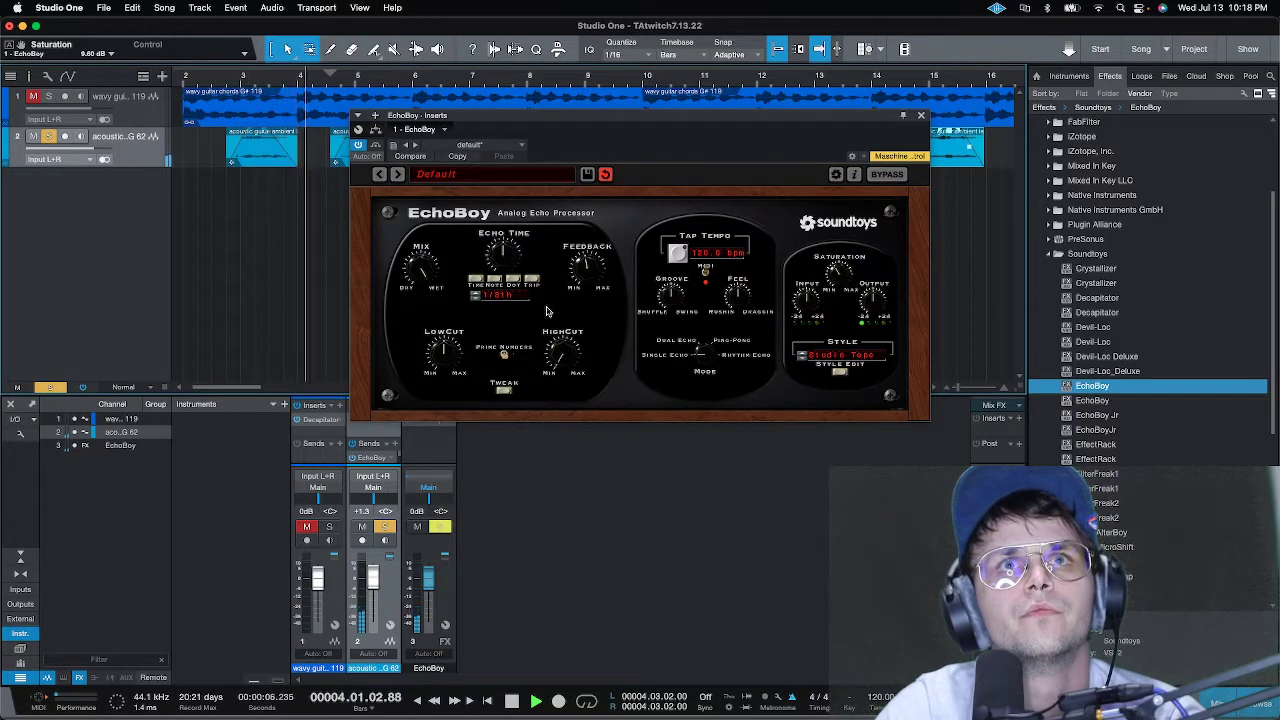
# - Try a much higher EchoBoy feedback with the 1/8 note echo time and replay the lead from its first clip
pyautogui.moveTo(499, 259); pyautogui.dragTo(504, 313)
pyautogui.moveTo(576, 283); pyautogui.dragTo(584, 248)
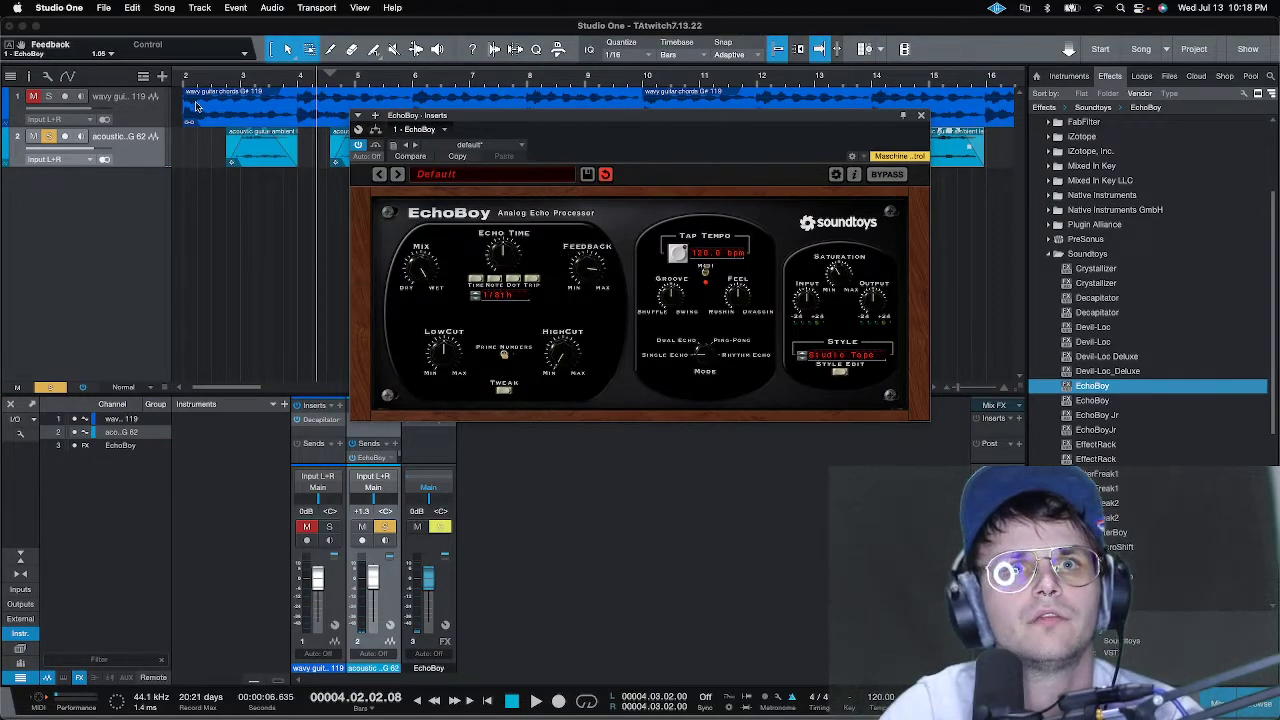
pyautogui.click(227, 80)
pyautogui.press('space')
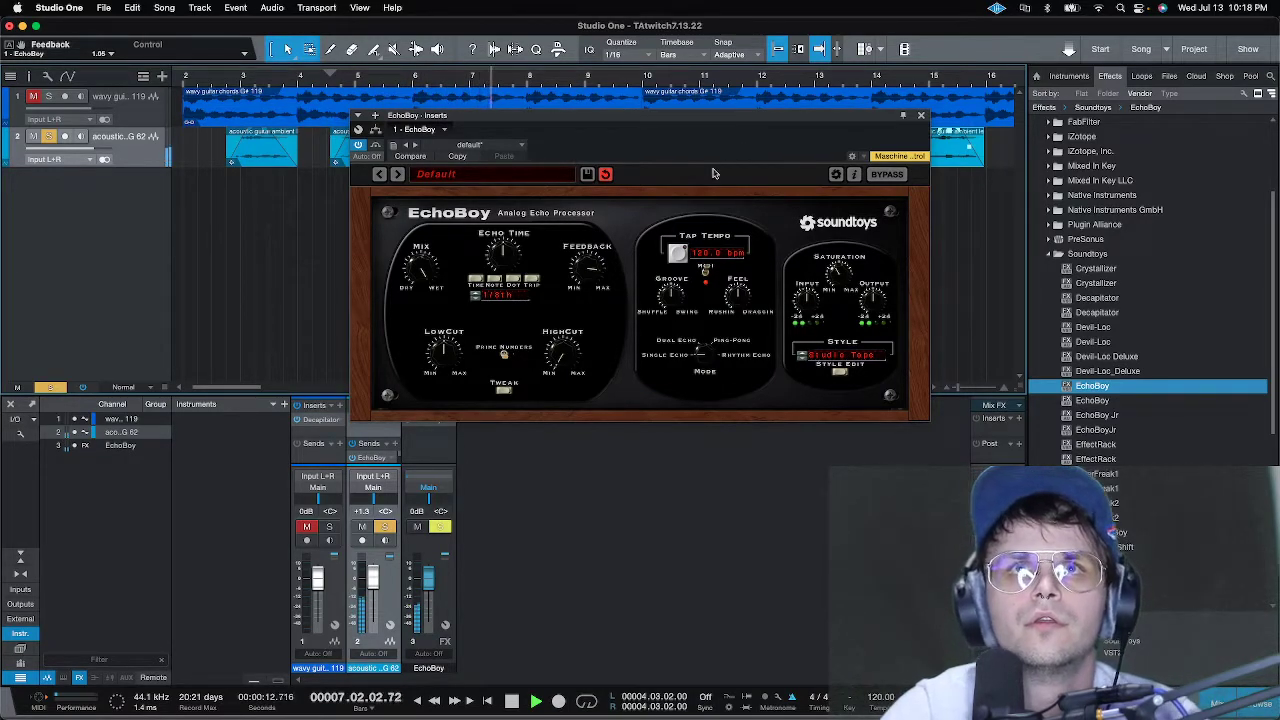
# - Lower EchoBoy's feedback, switch the echo time to a 1/8 triplet and audition the first lead clip
pyautogui.moveTo(604, 268); pyautogui.dragTo(586, 300)
pyautogui.click(497, 258)
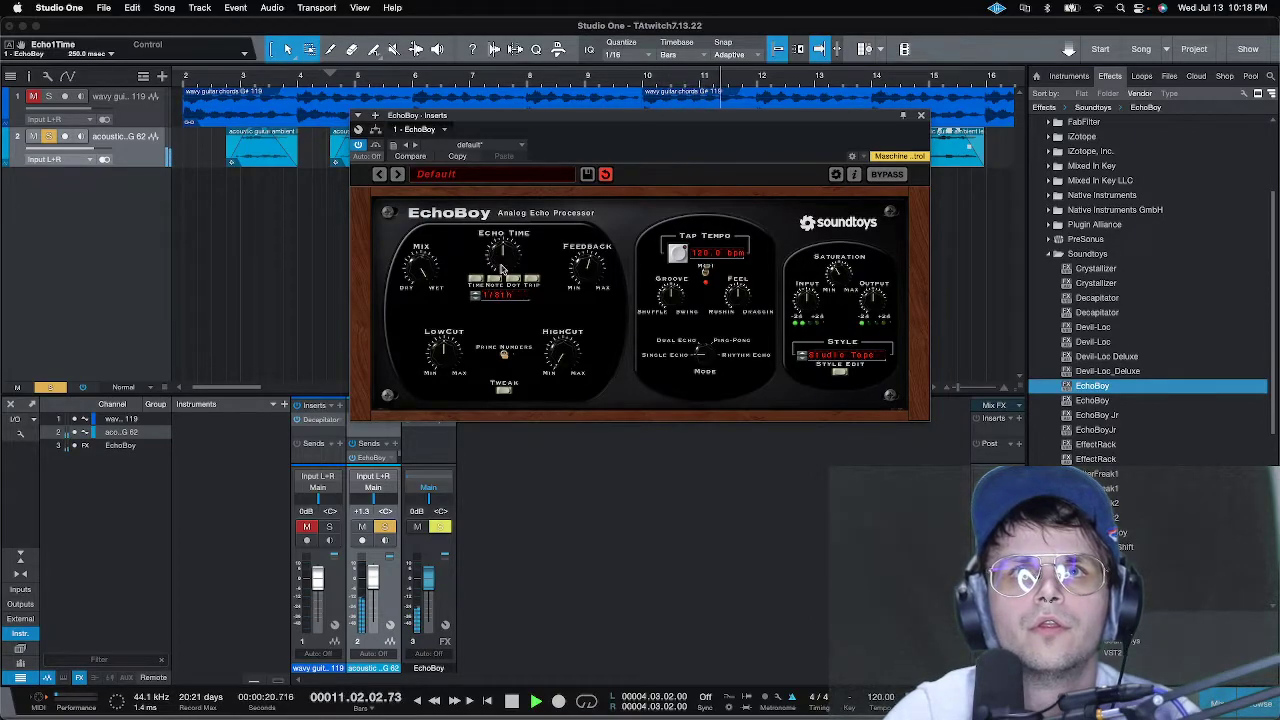
pyautogui.click(532, 280)
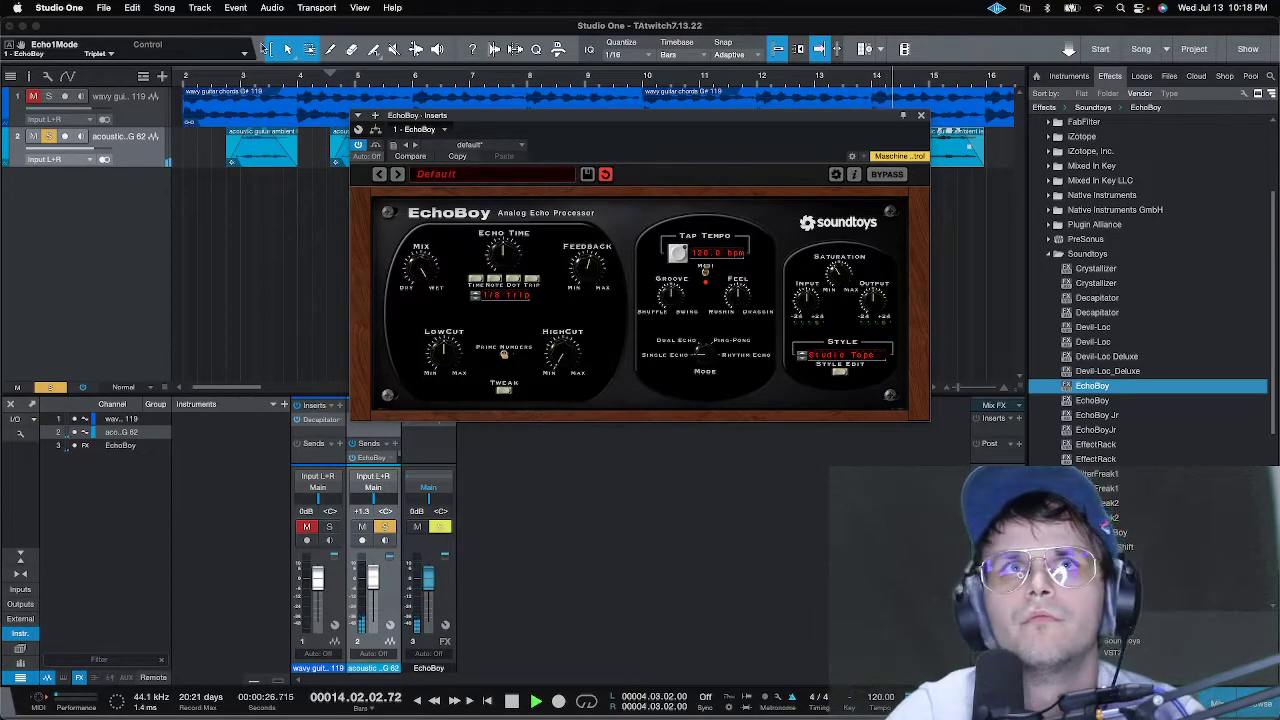
pyautogui.click(268, 80)
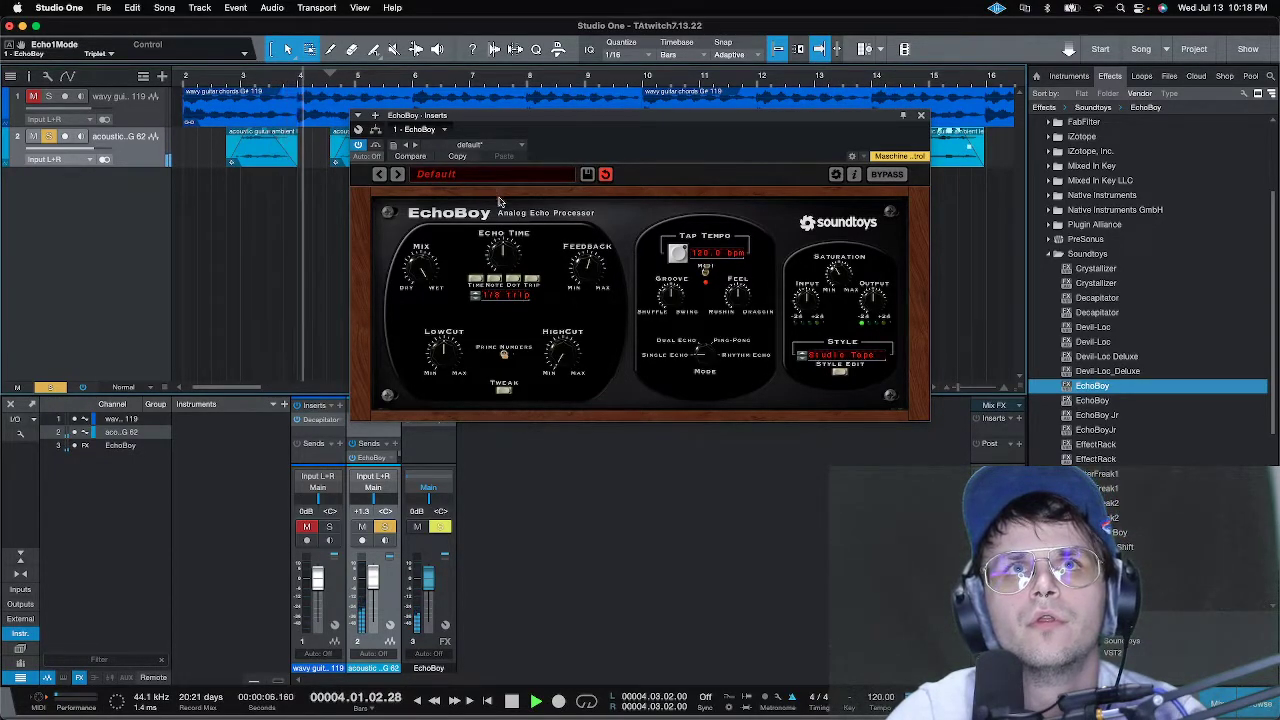
pyautogui.press('space')
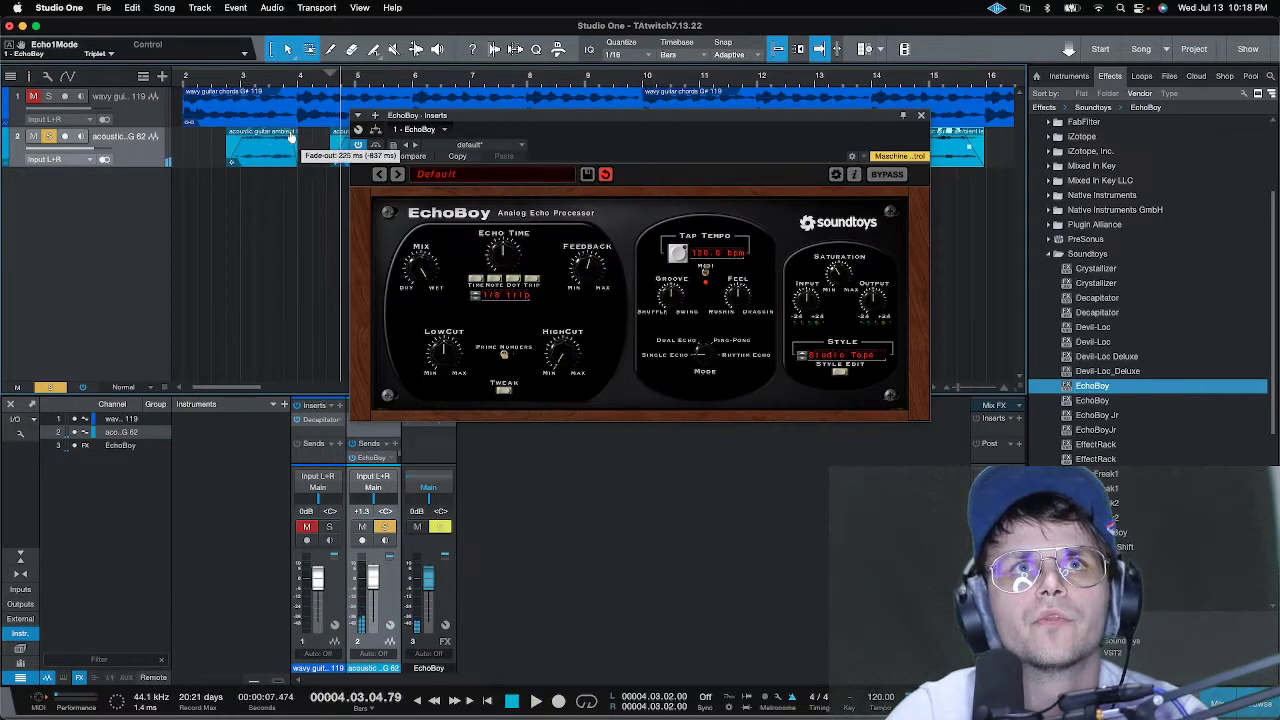
pyautogui.press('space')
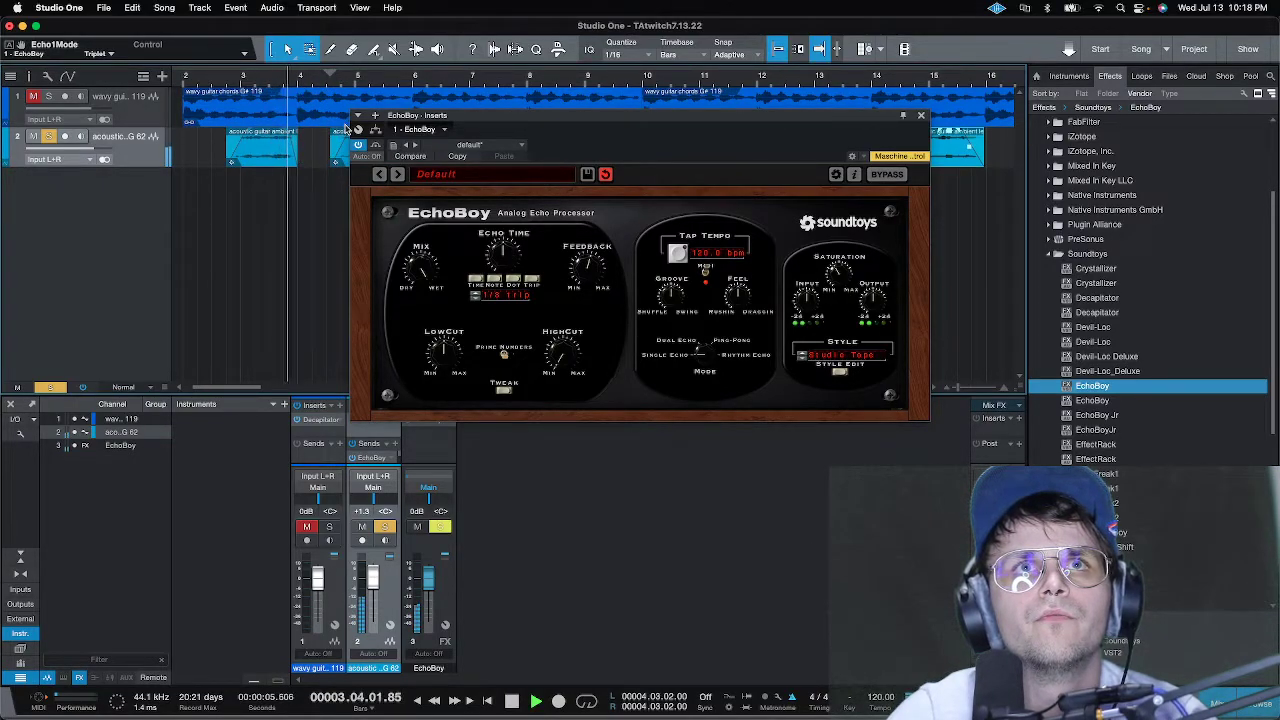
pyautogui.press('space')
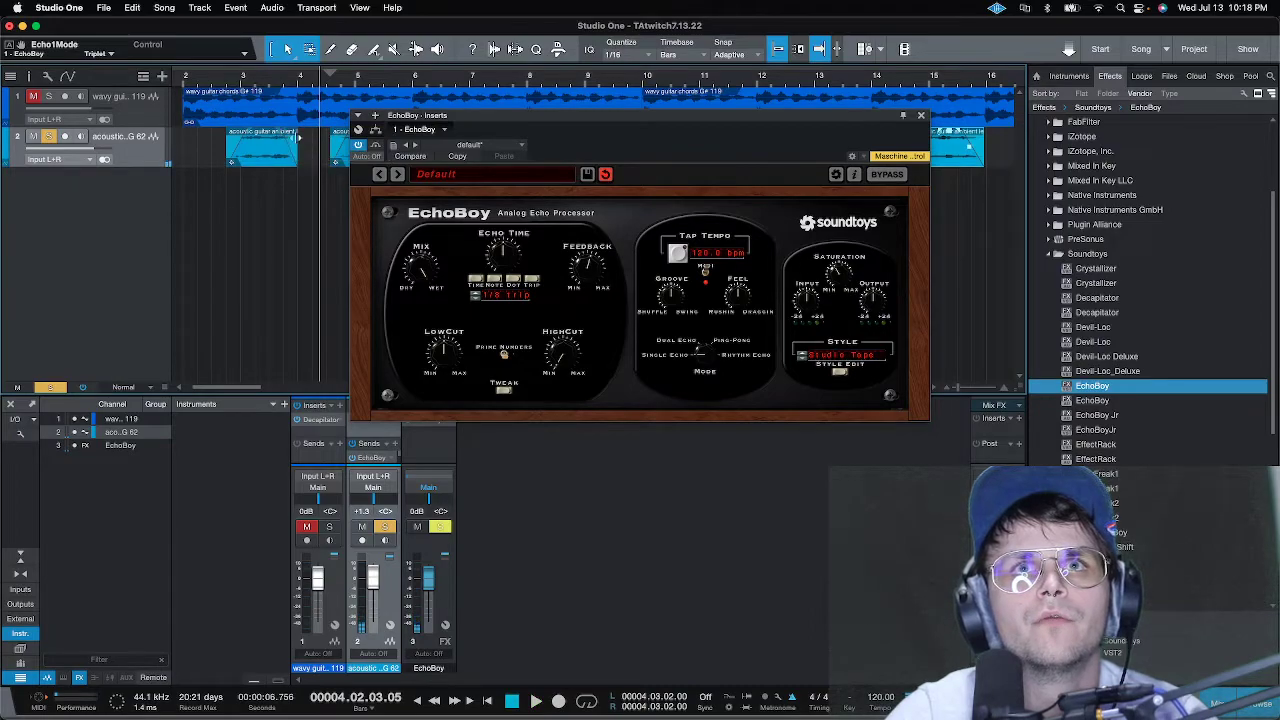
# - Set EchoBoy's feedback to 0.84, echo time to a 1/4 triplet and low cut to 0.25 during playback, and close the plug-in
pyautogui.click(589, 265)
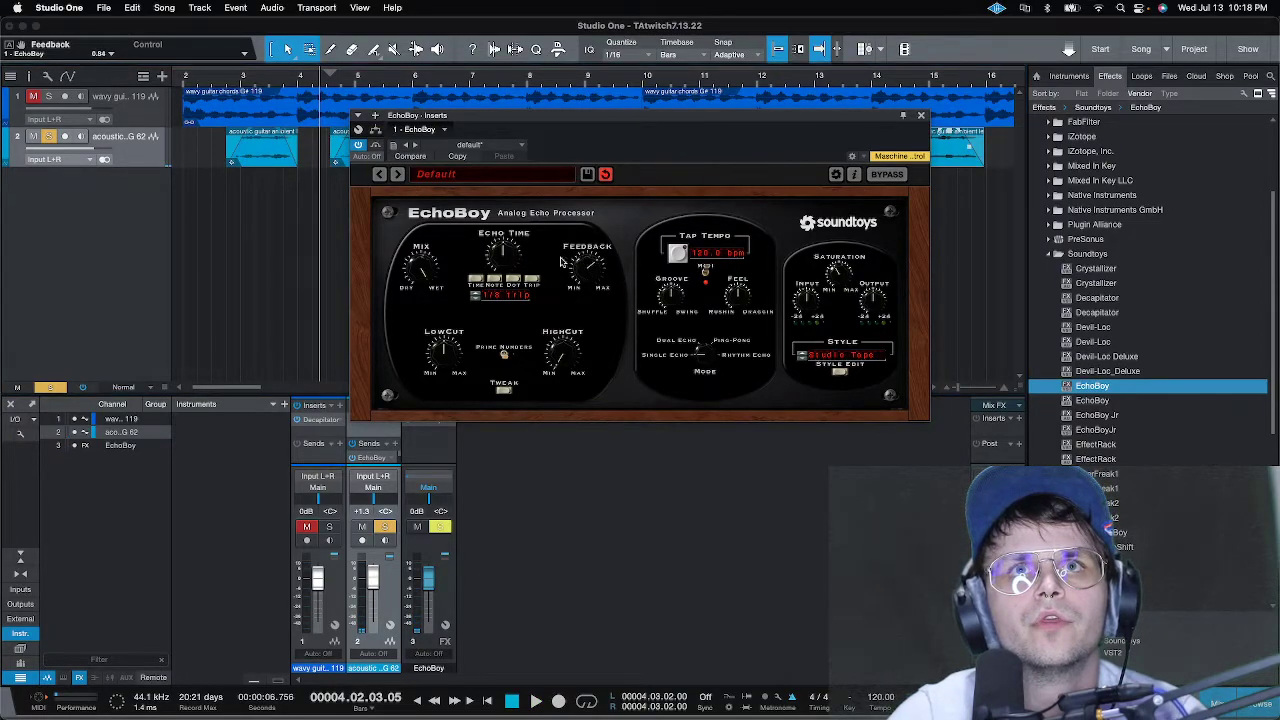
pyautogui.moveTo(486, 299); pyautogui.dragTo(478, 304)
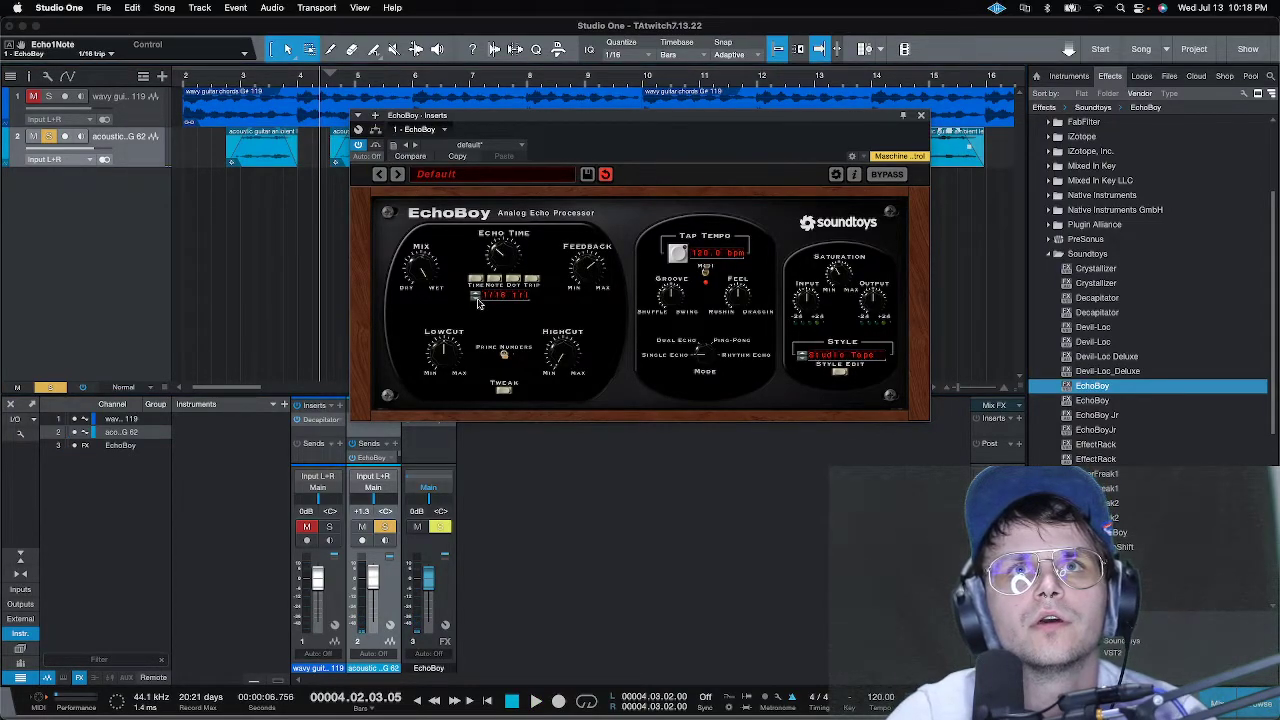
pyautogui.moveTo(510, 262); pyautogui.dragTo(506, 240)
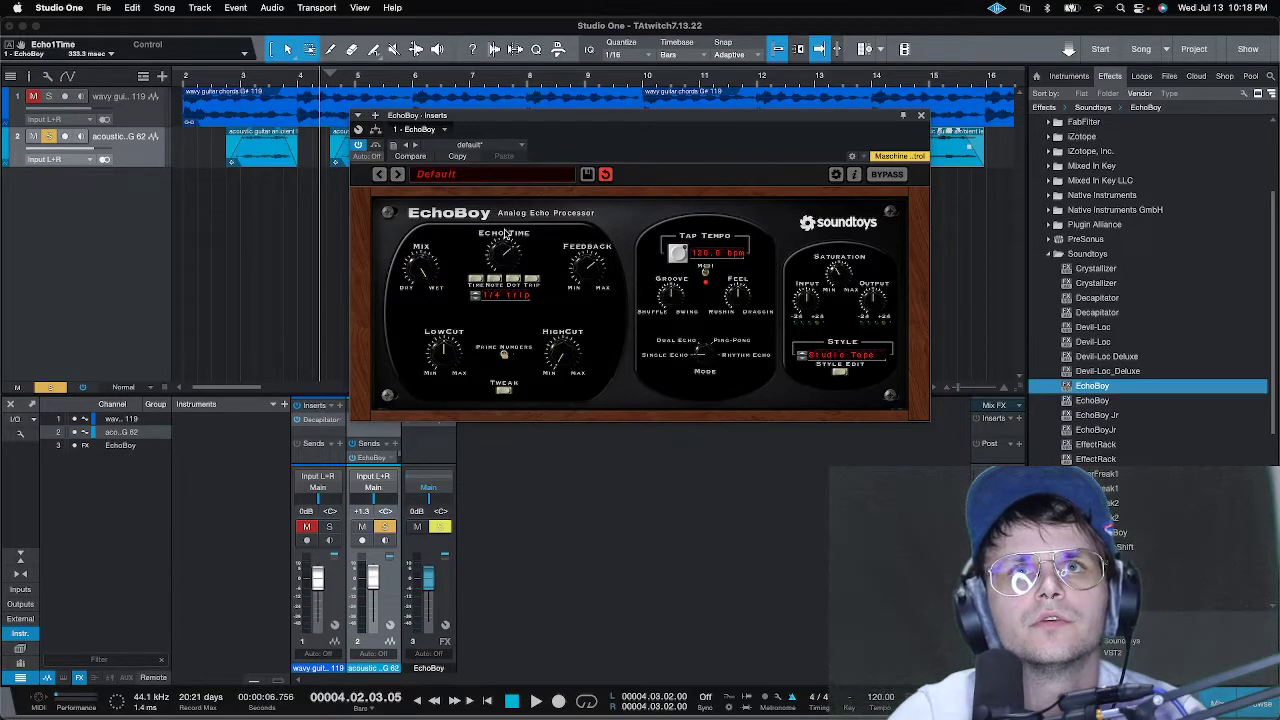
pyautogui.click(241, 80)
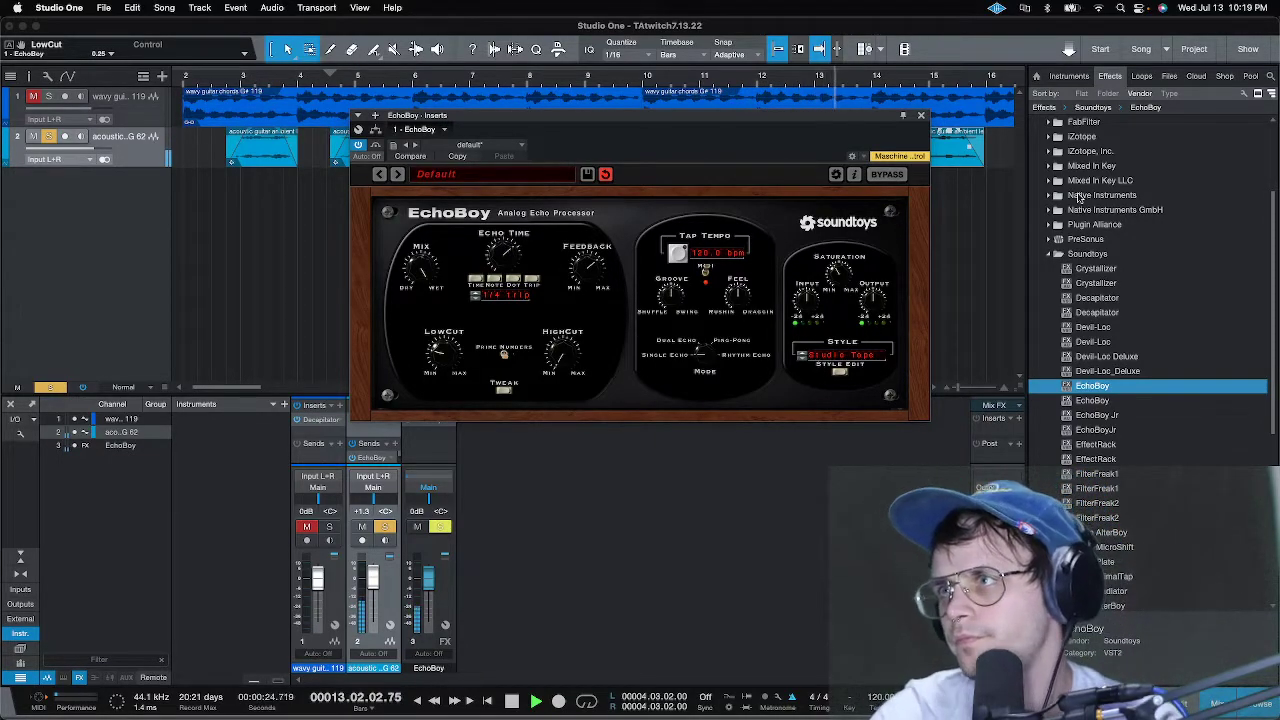
pyautogui.click(921, 115)
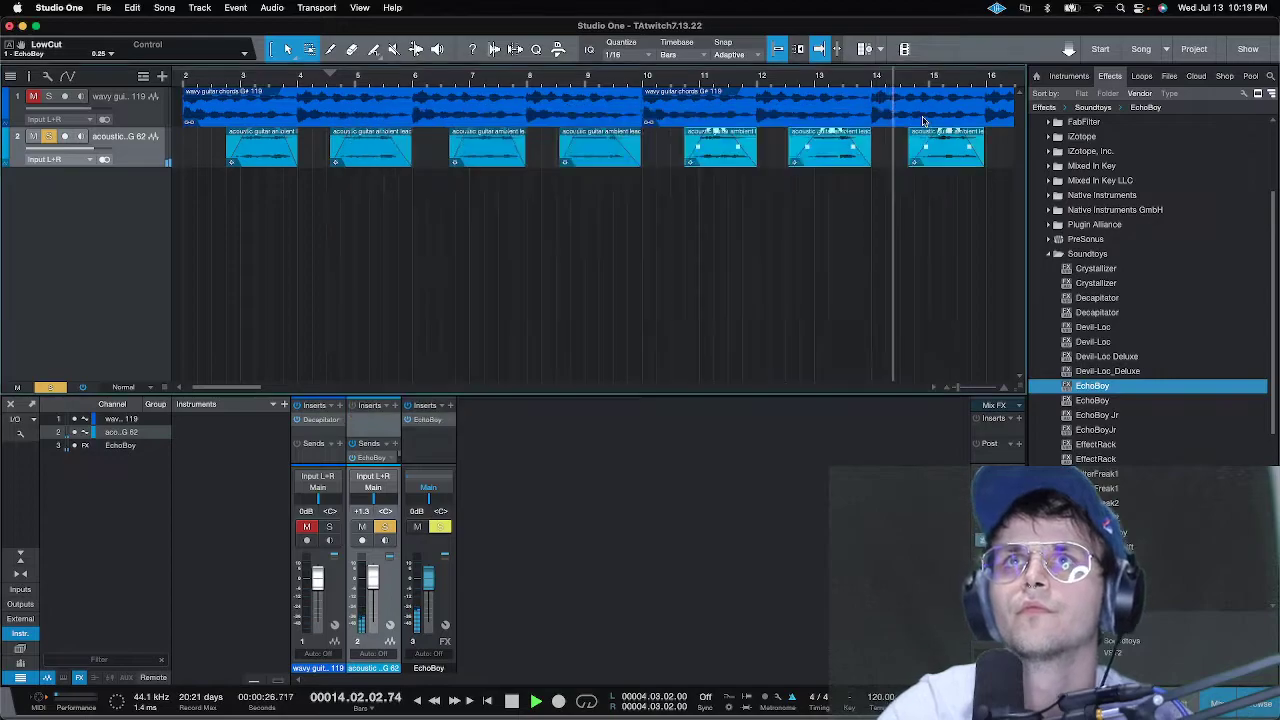
# - Unmute the wavy guitar chords track, clear the solos on both guitar tracks and play the arrangement from bar 2
pyautogui.click(33, 96)
pyautogui.click(49, 96)
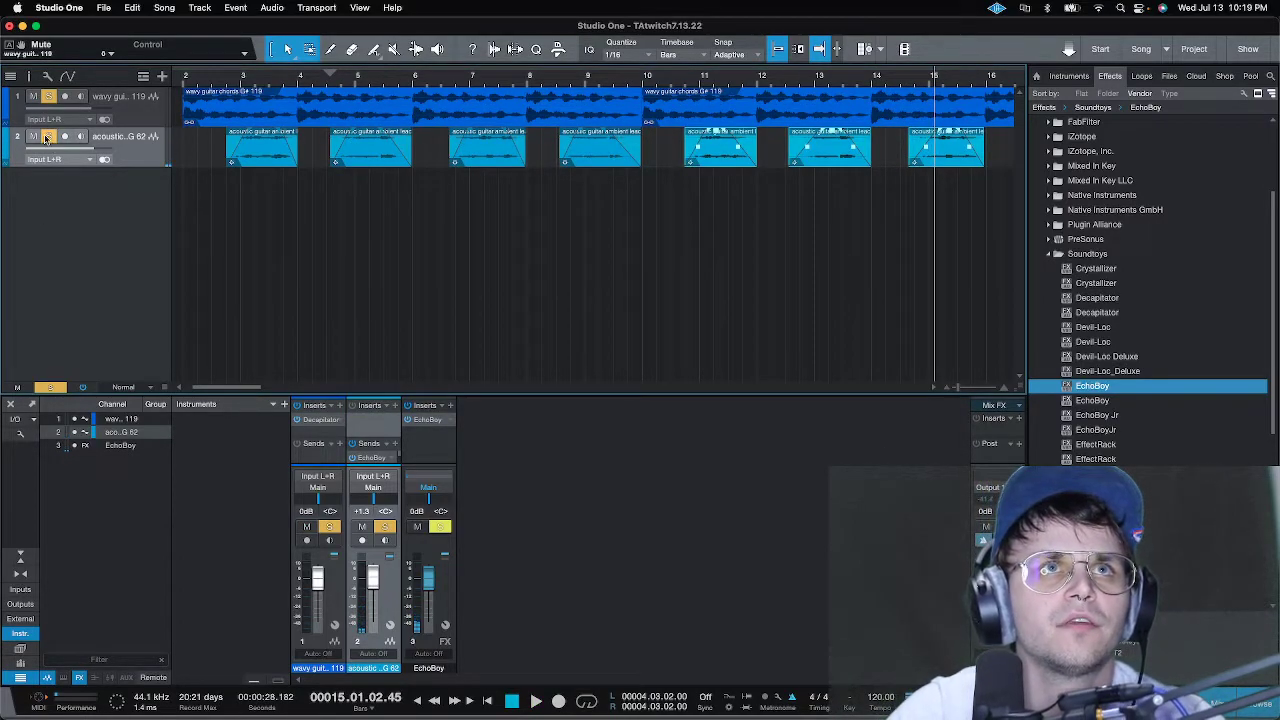
pyautogui.click(50, 387)
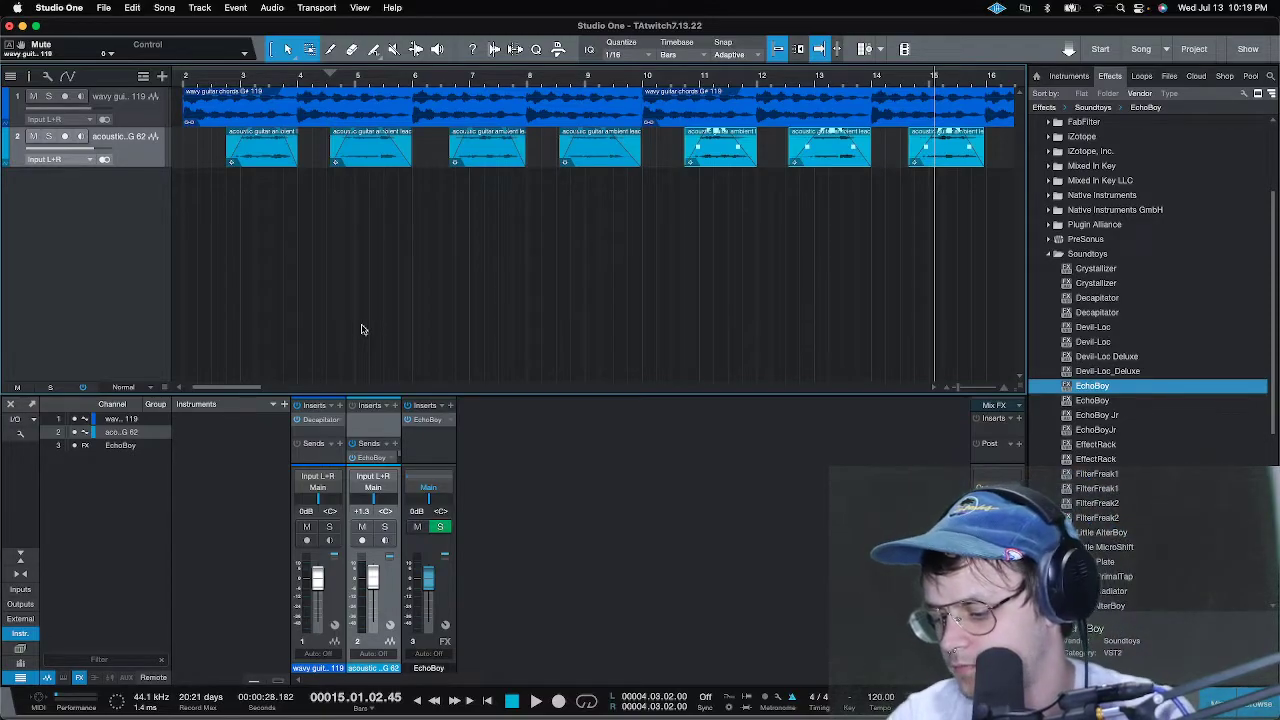
pyautogui.click(186, 79)
pyautogui.press('space')
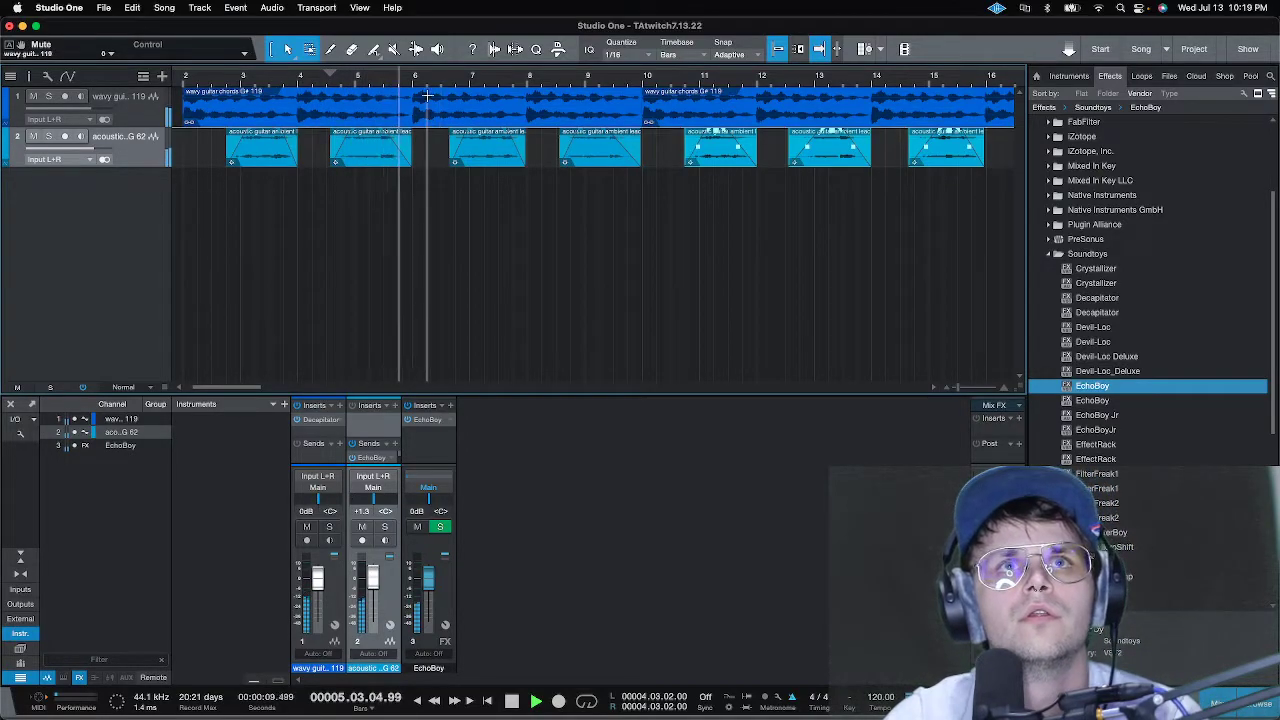
# - Raise the clip gain of the acoustic guitar lead clips together during playback
pyautogui.scroll(-2, 252, 180)
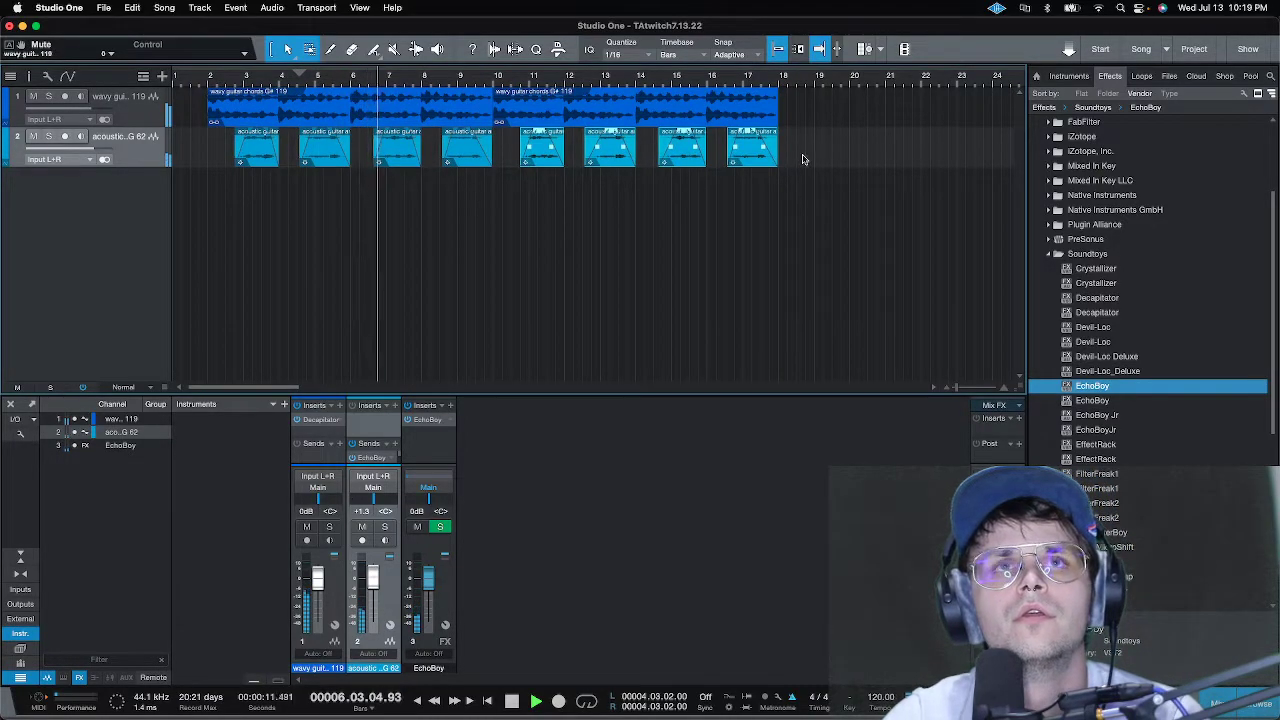
pyautogui.scroll(3, 254, 81)
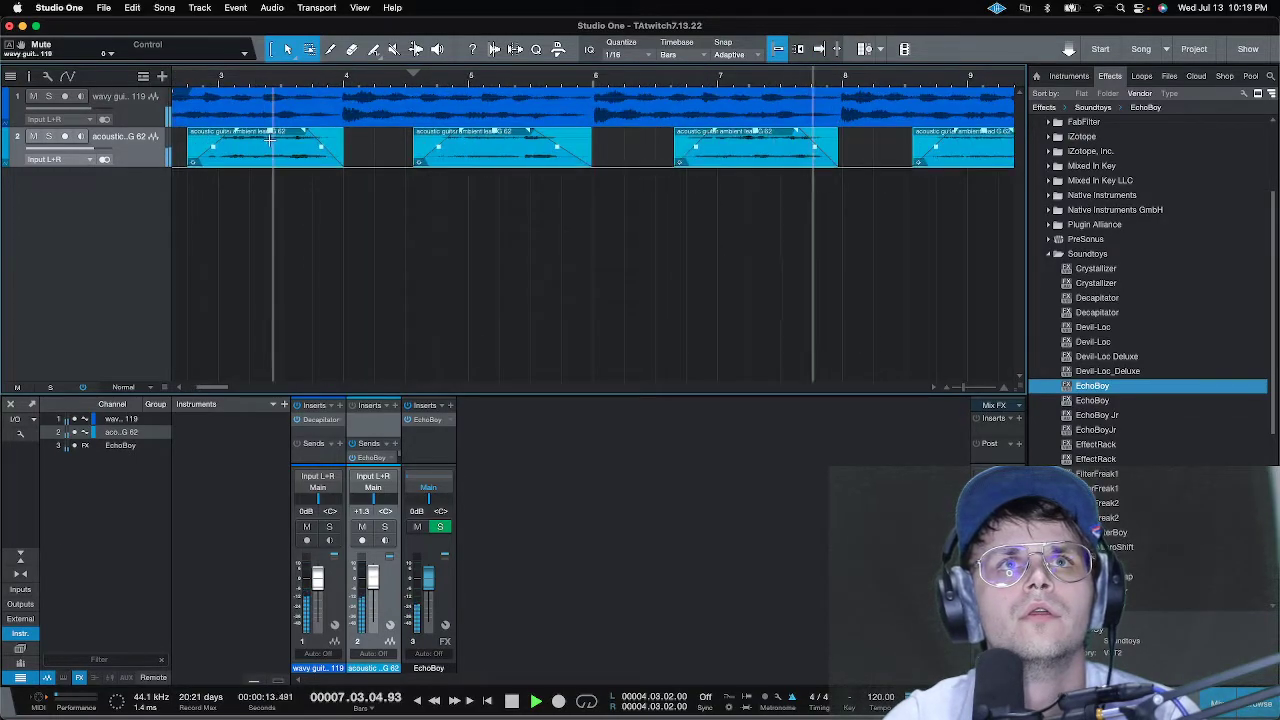
pyautogui.moveTo(268, 133); pyautogui.dragTo(270, 131)
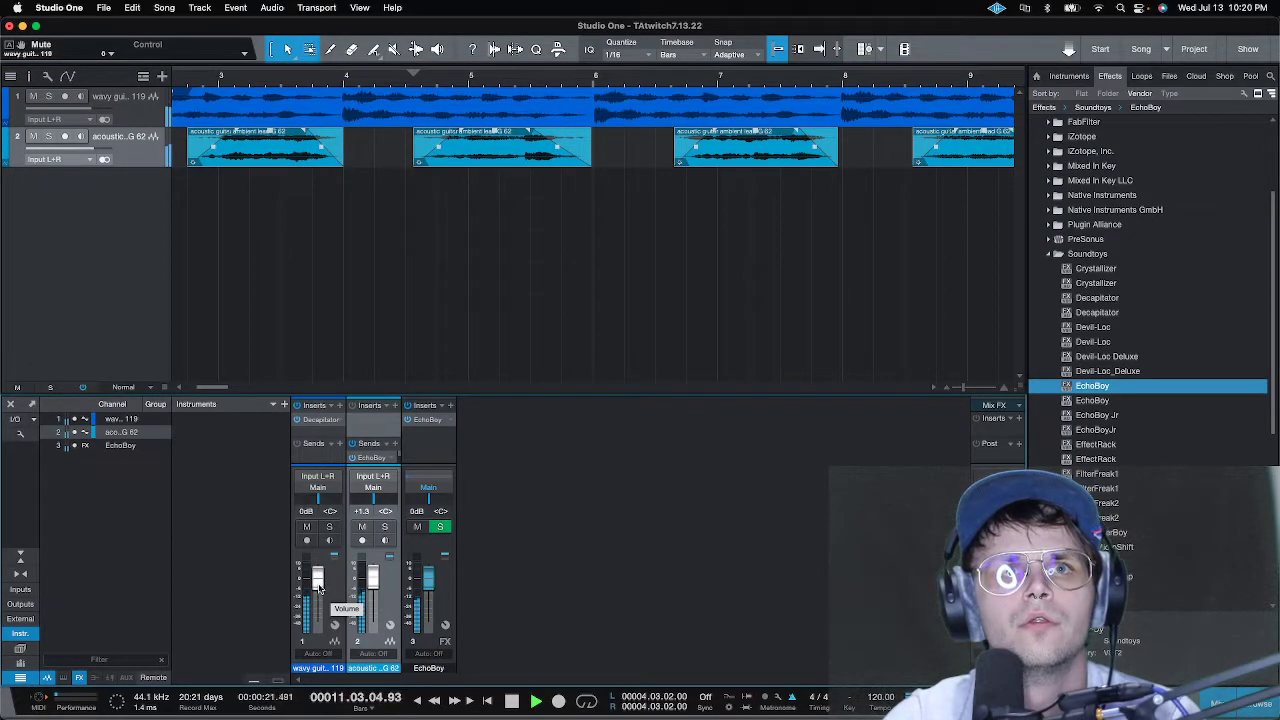
# - Lower the wavy guitar chords channel volume to -4.4 dB
pyautogui.scroll(-3, 357, 93)
pyautogui.click(357, 93)
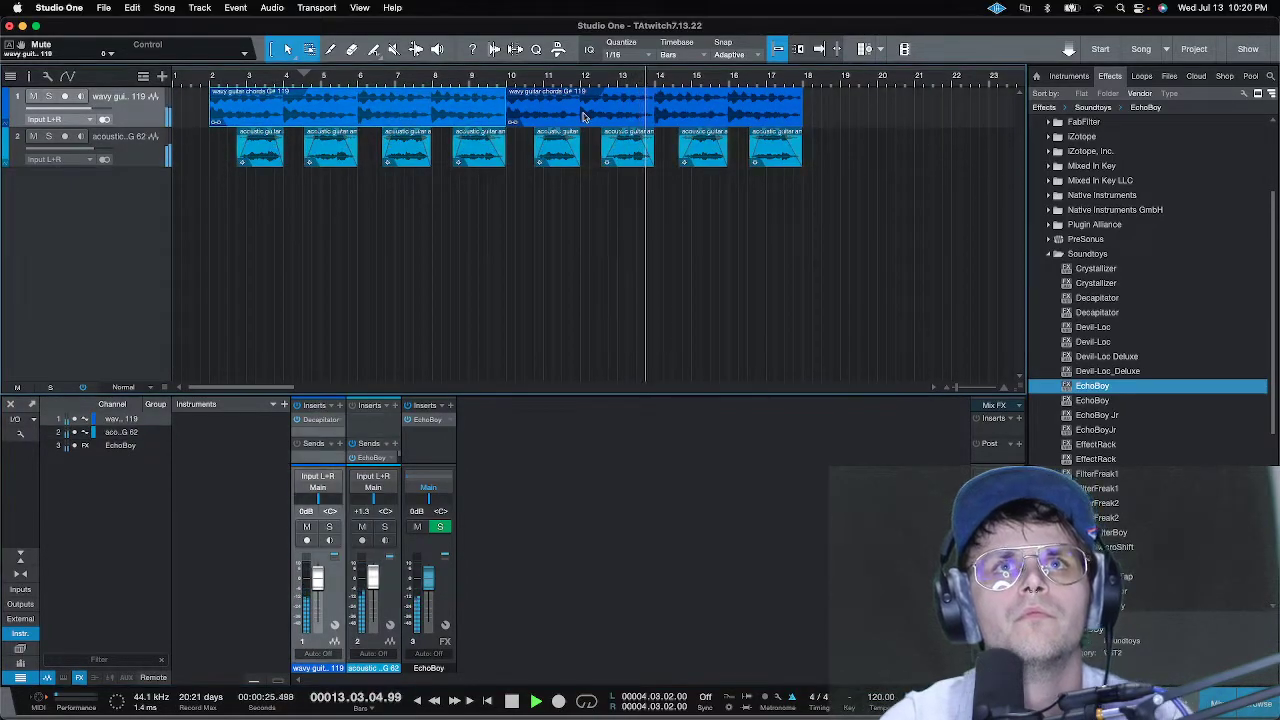
pyautogui.keyDown('shift'); pyautogui.click(604, 117); pyautogui.keyUp('shift')
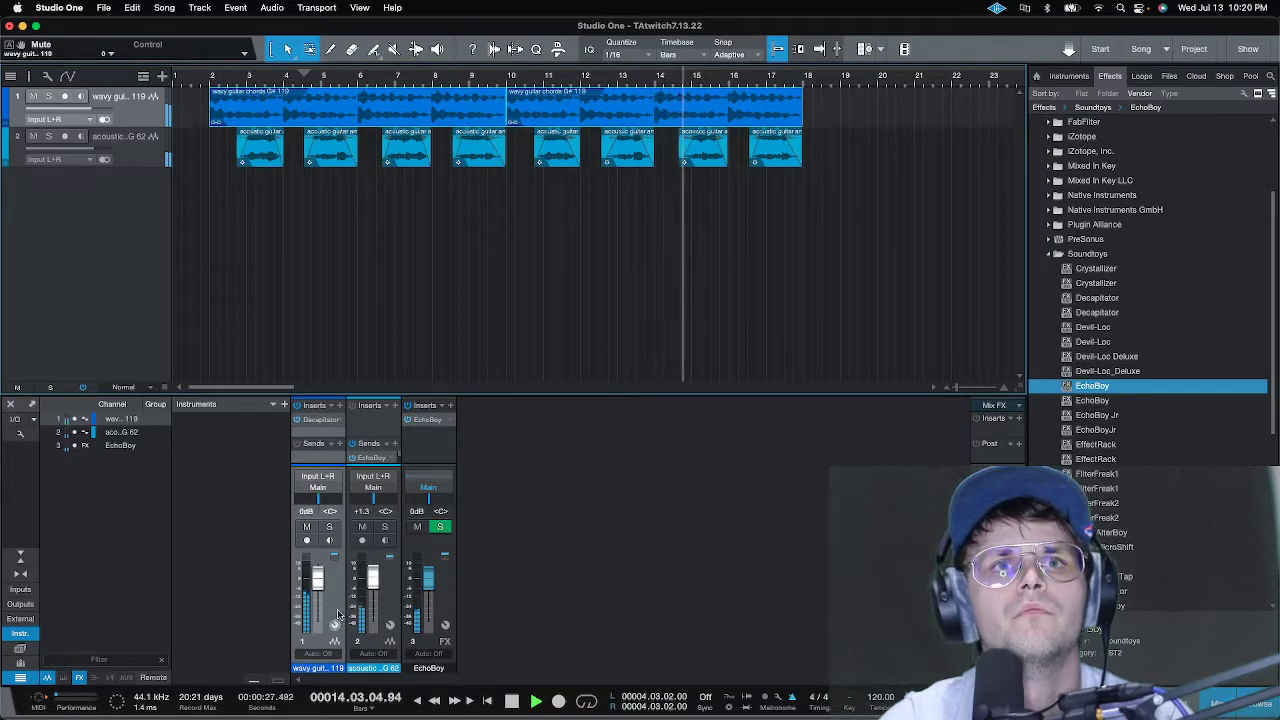
pyautogui.moveTo(320, 578); pyautogui.dragTo(318, 589)
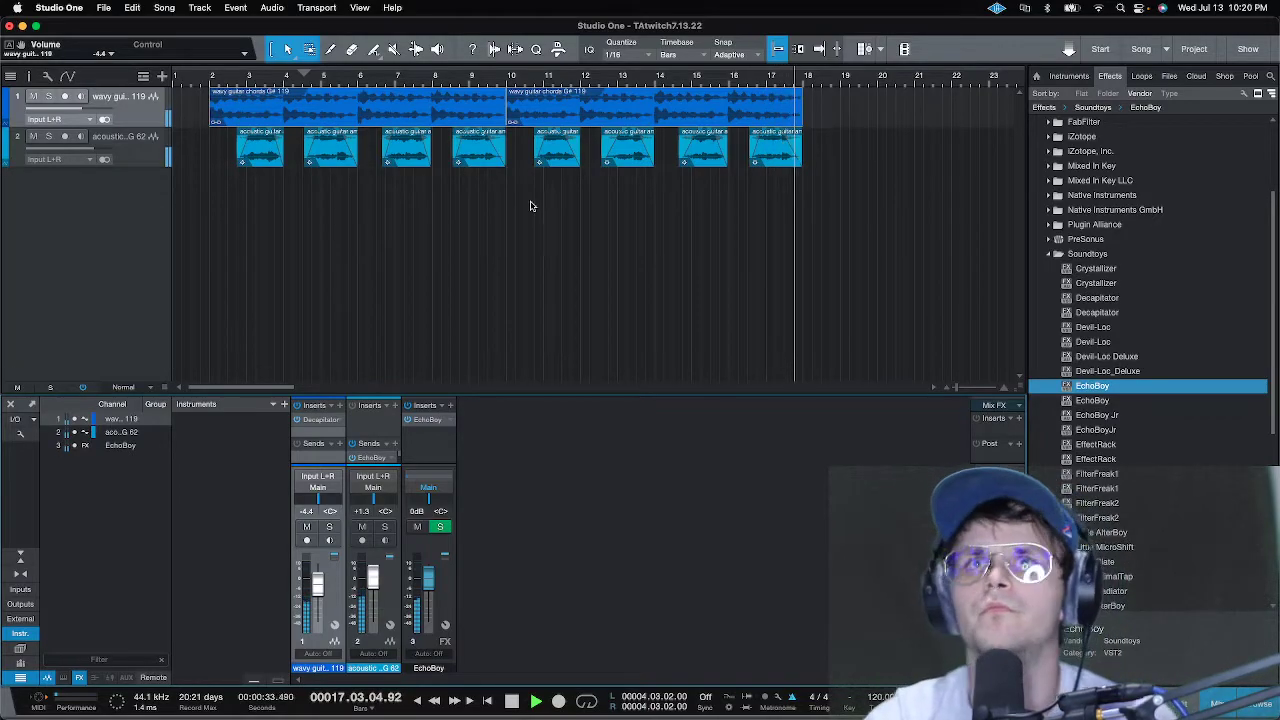
# - Collapse the Soundtoys effects folder and look through the Folk drum loops in the loop library
pyautogui.click(1052, 255)
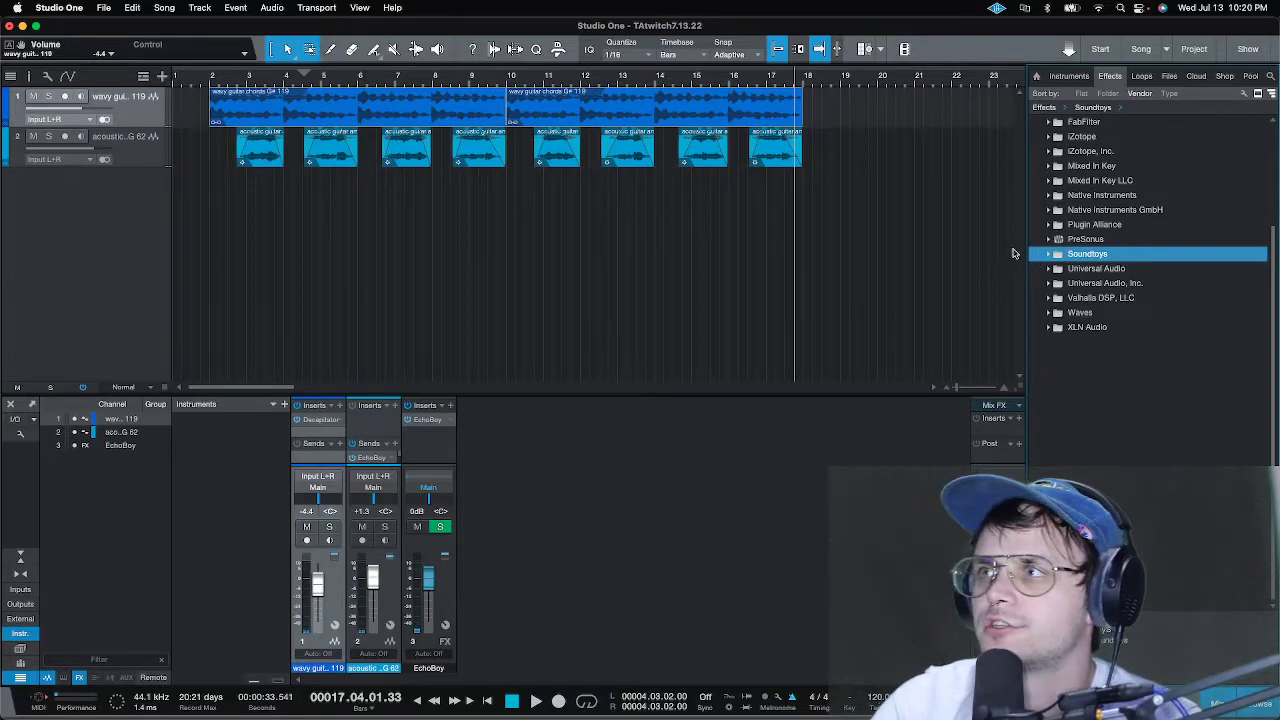
pyautogui.click(1142, 77)
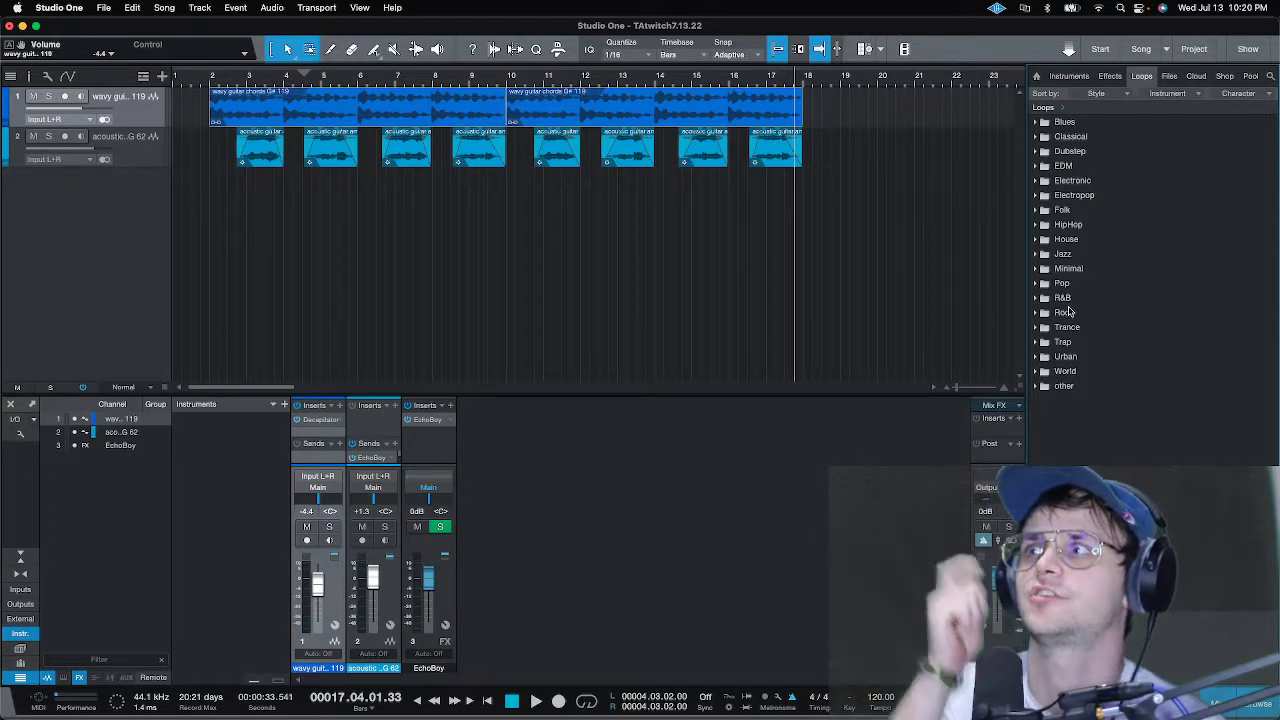
pyautogui.click(1066, 212)
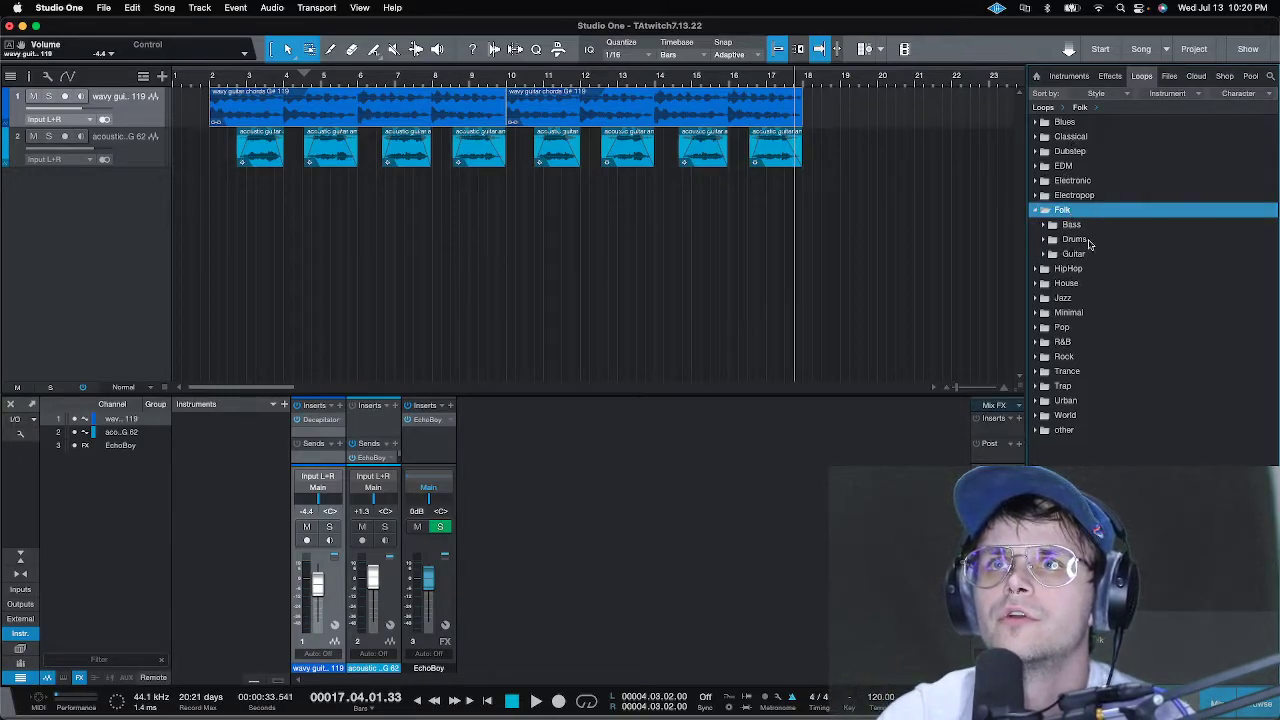
pyautogui.click(1088, 241)
pyautogui.click(1084, 256)
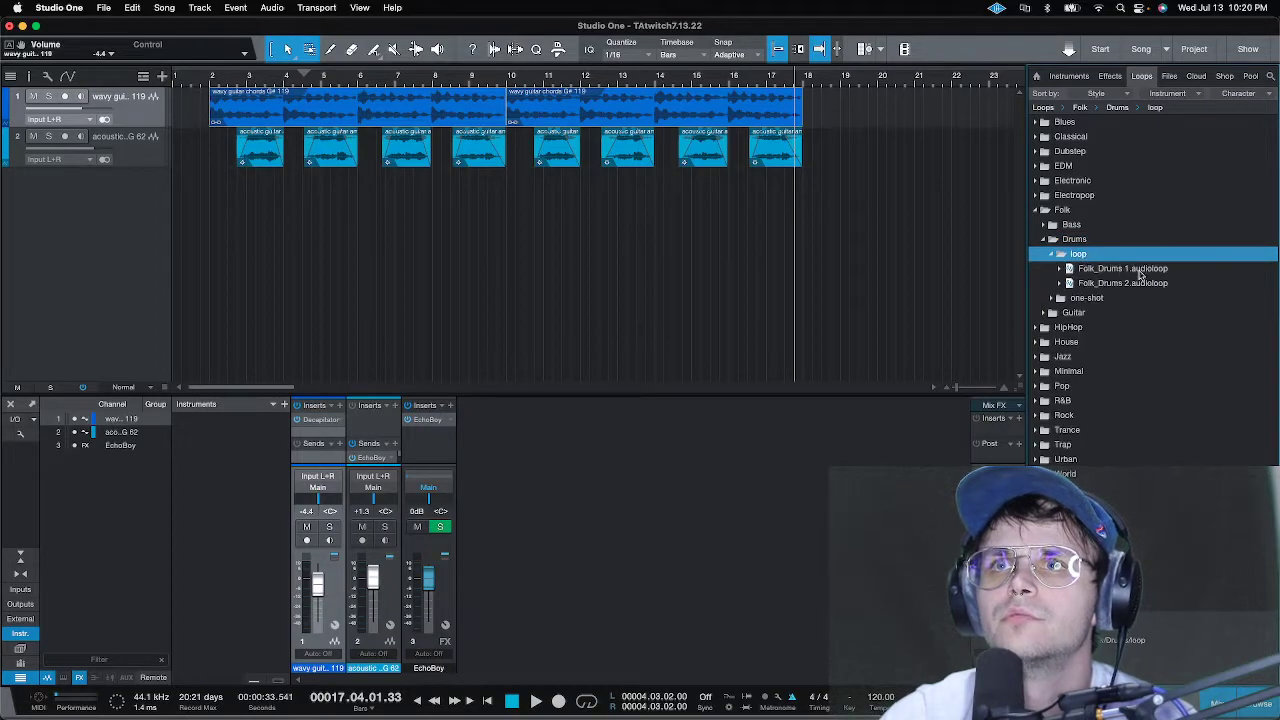
pyautogui.click(1066, 257)
pyautogui.click(1066, 243)
pyautogui.click(1053, 212)
pyautogui.click(1053, 212)
# - Look through the full, loop, modern and percussive folders of the Minimal loops for usable material
pyautogui.click(1064, 254)
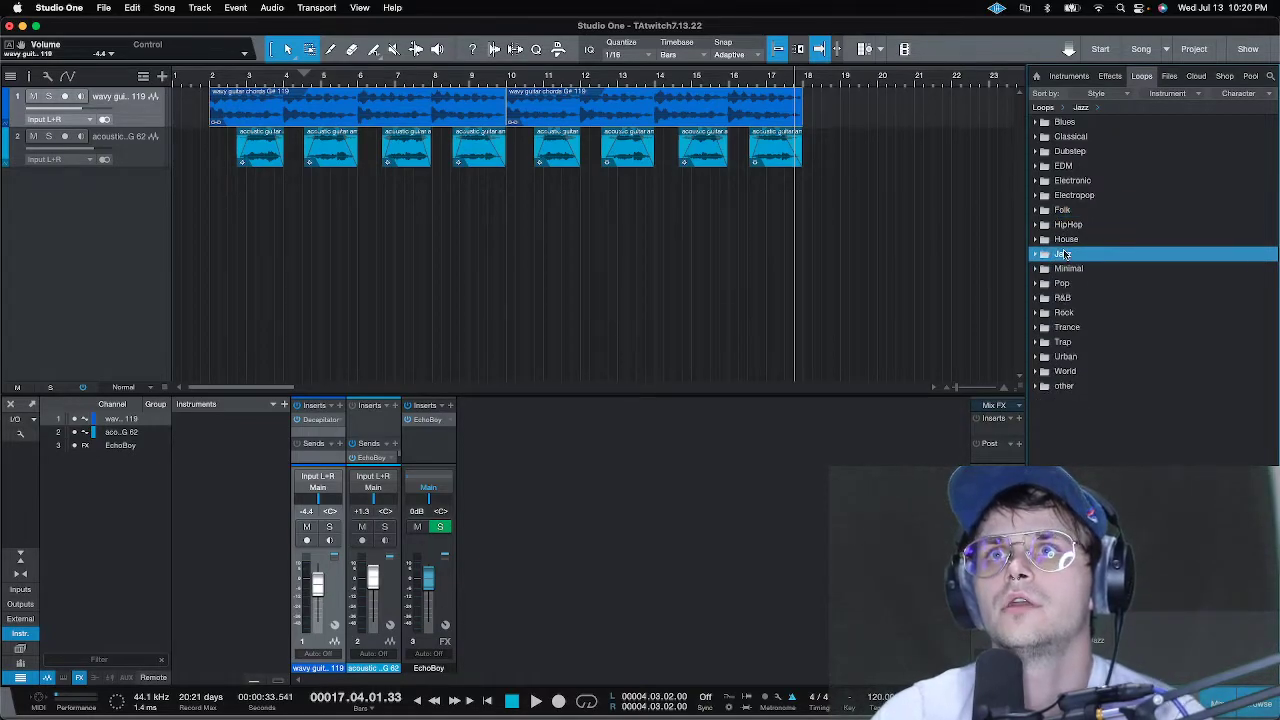
pyautogui.click(1068, 269)
pyautogui.click(1071, 283)
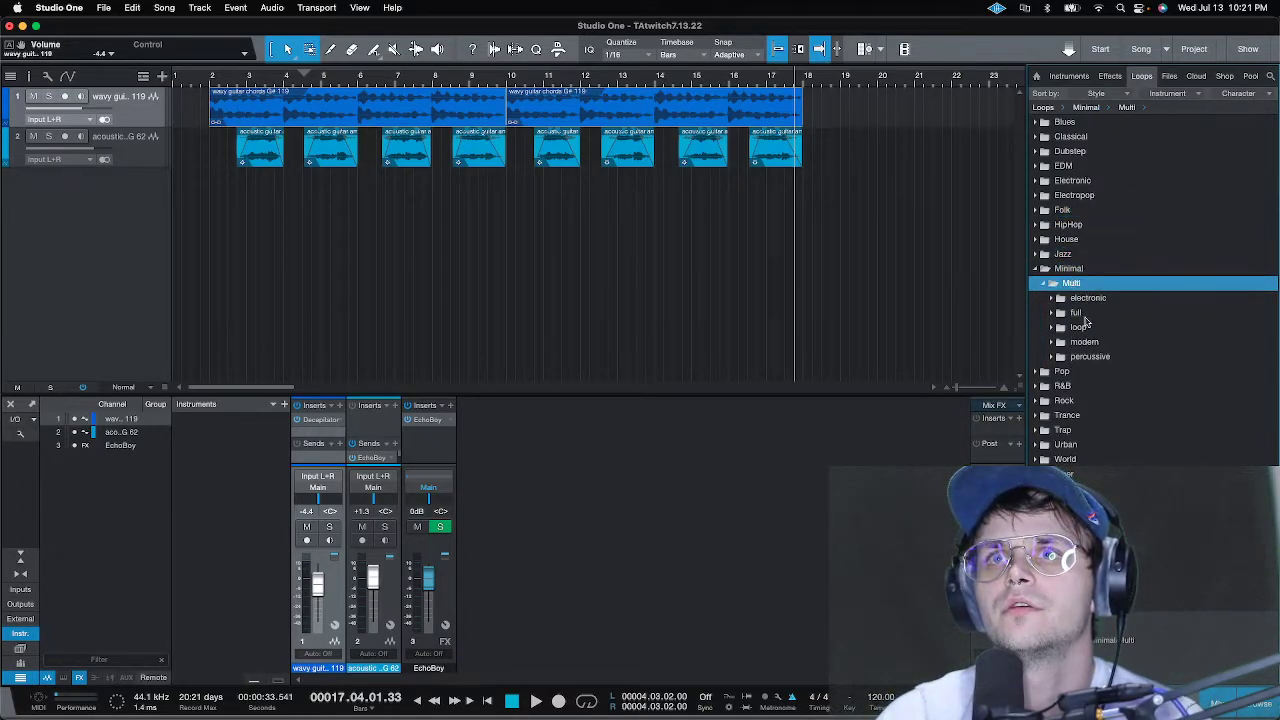
pyautogui.click(1079, 313)
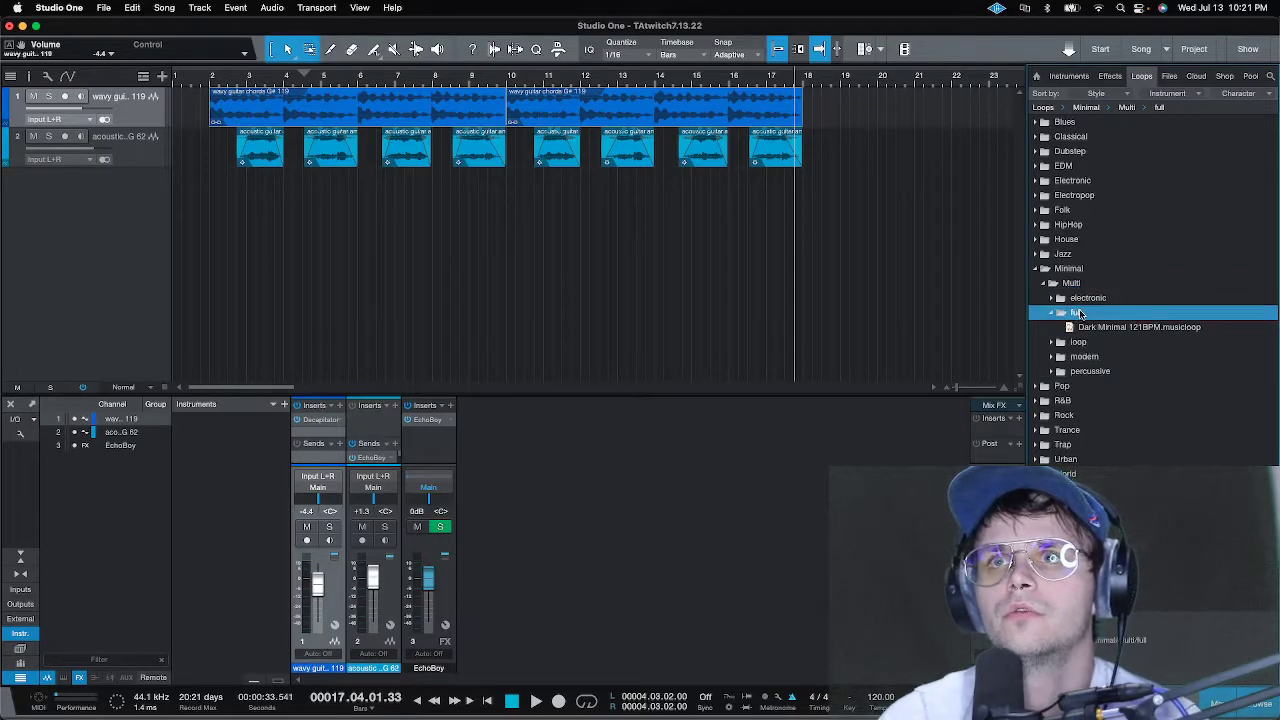
pyautogui.click(1078, 328)
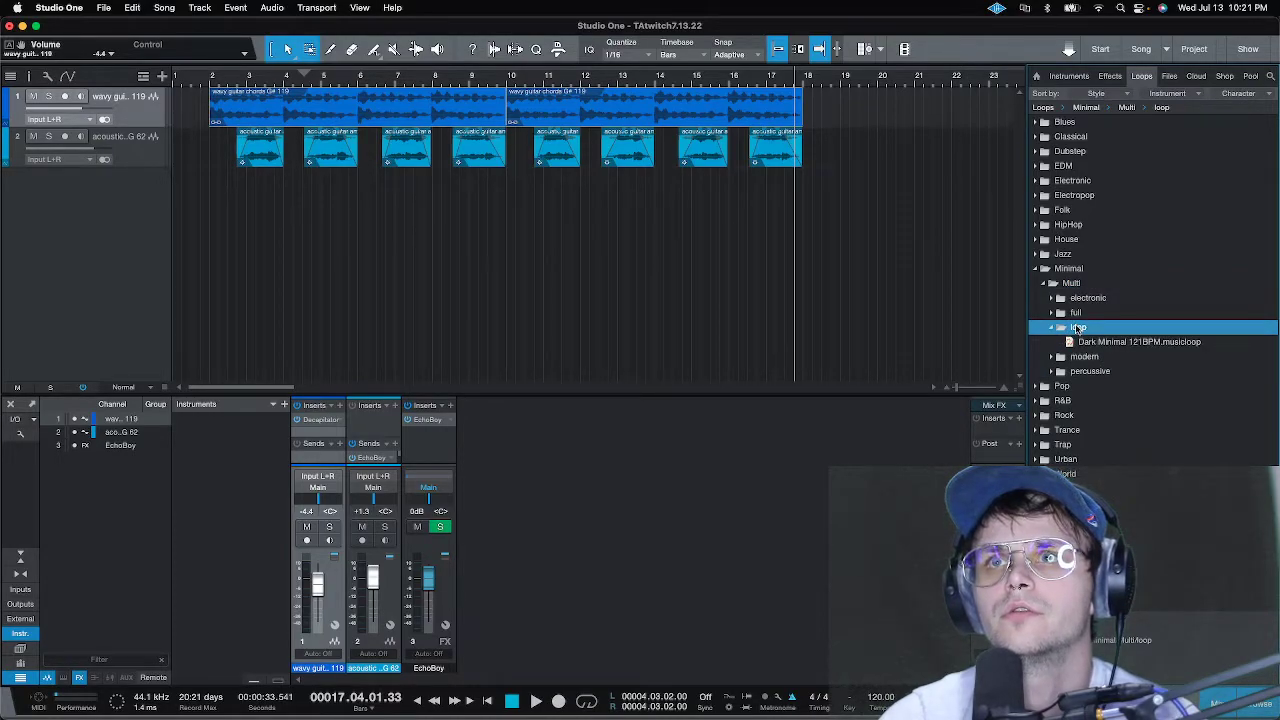
pyautogui.click(1083, 343)
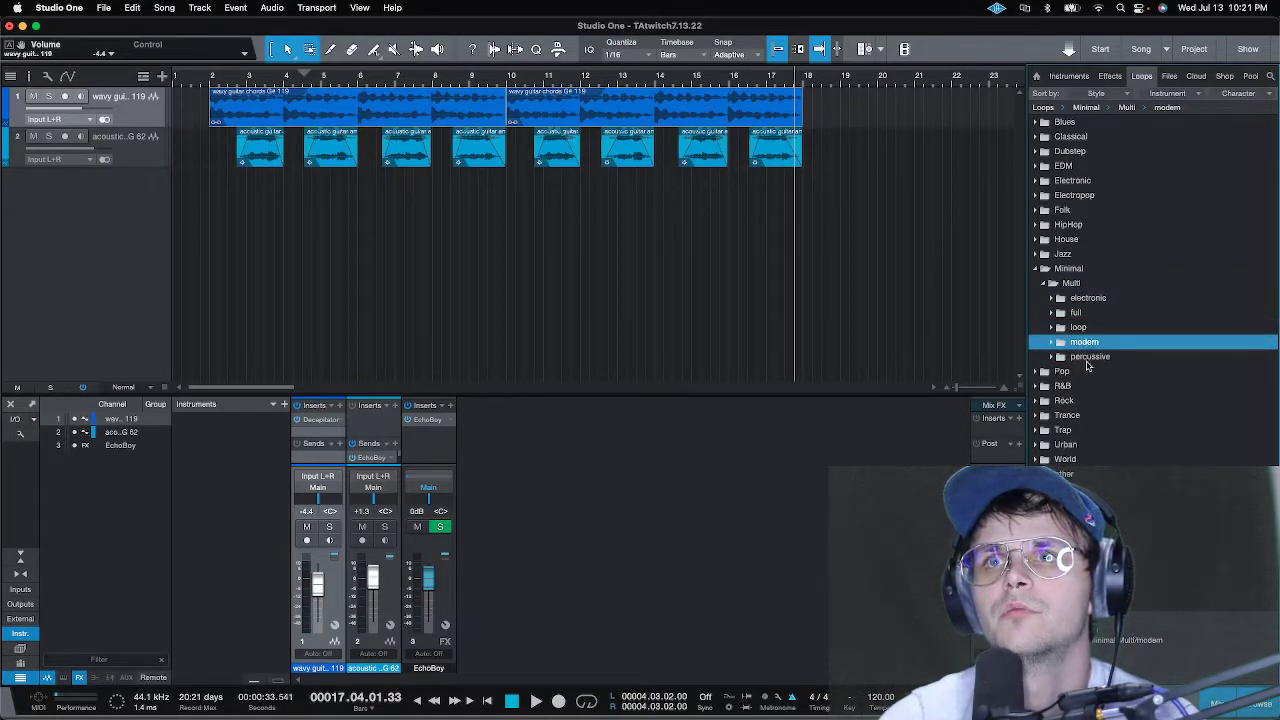
pyautogui.click(1088, 357)
pyautogui.click(1088, 358)
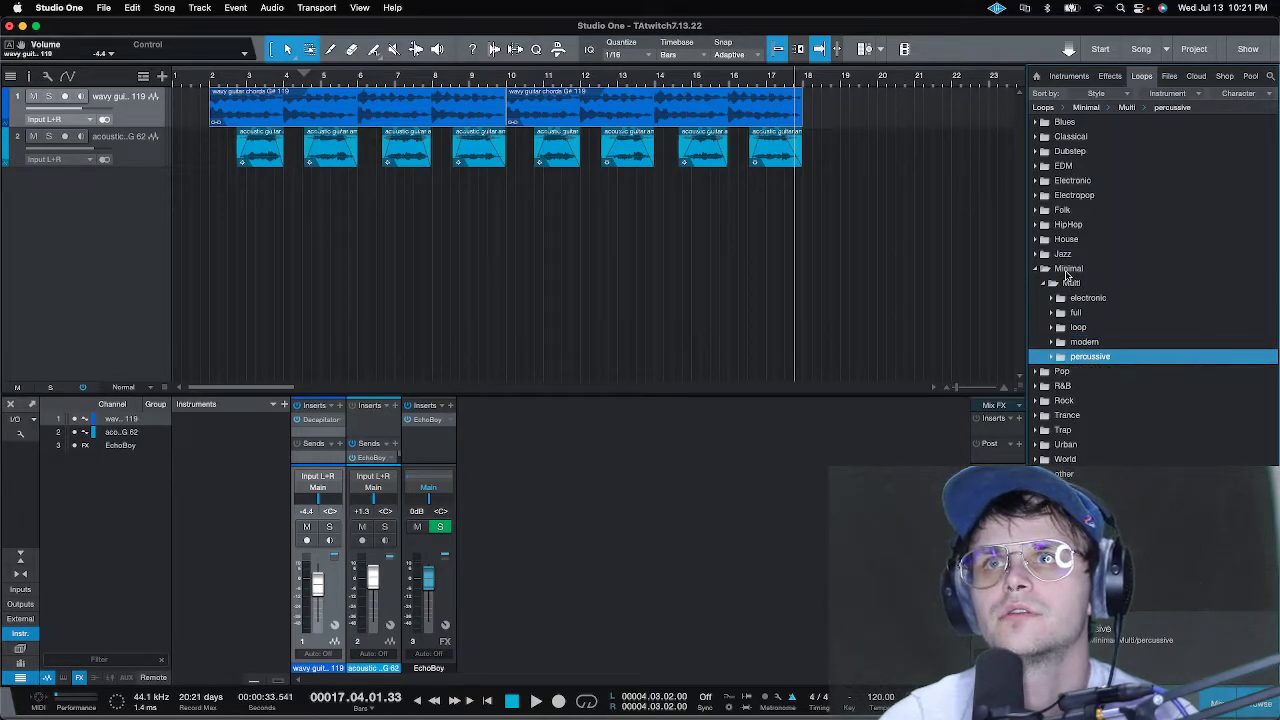
pyautogui.click(1066, 269)
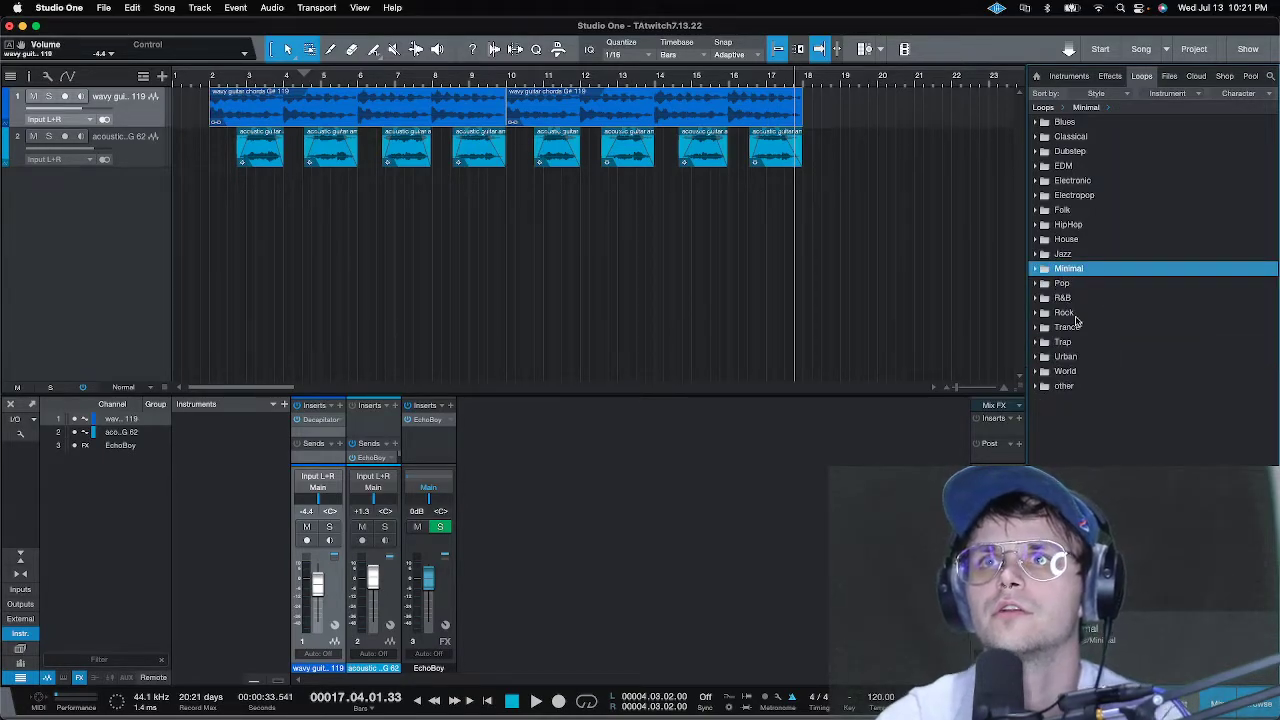
# - Audition the percussion one-shots in the loop library's other category, starting with 01bda_60s a gogo.wav
pyautogui.click(1065, 386)
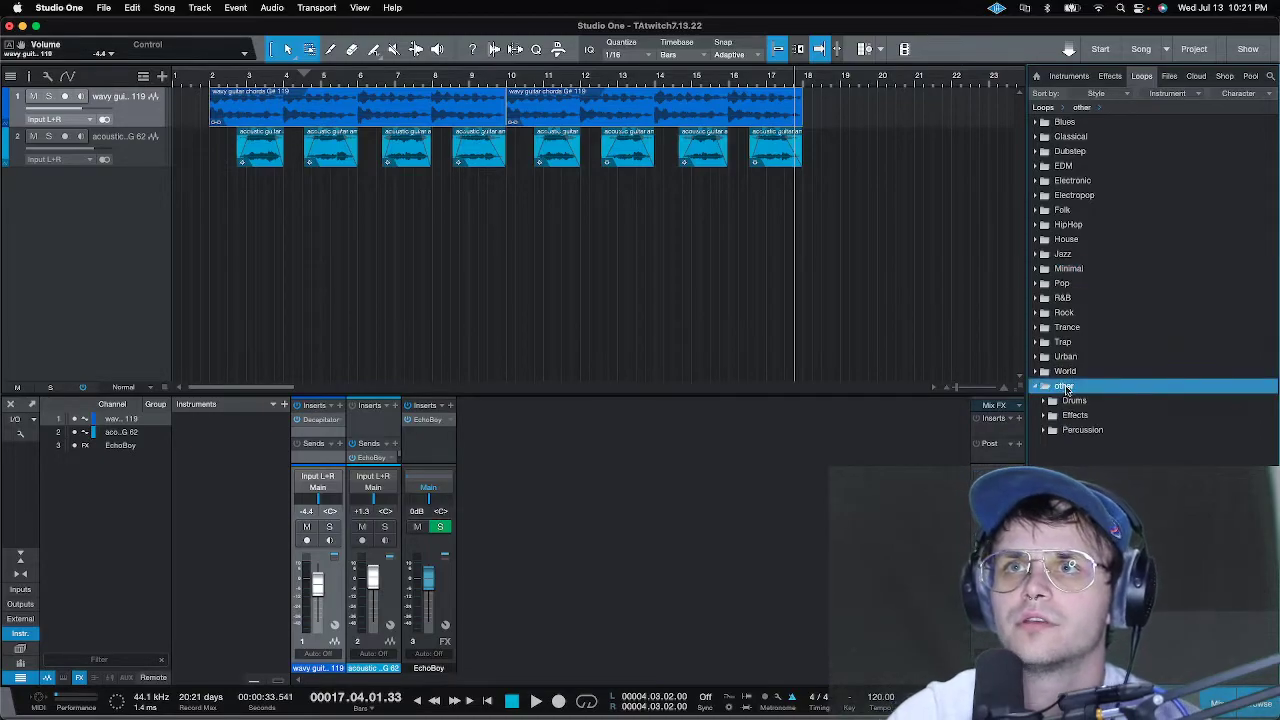
pyautogui.click(1069, 431)
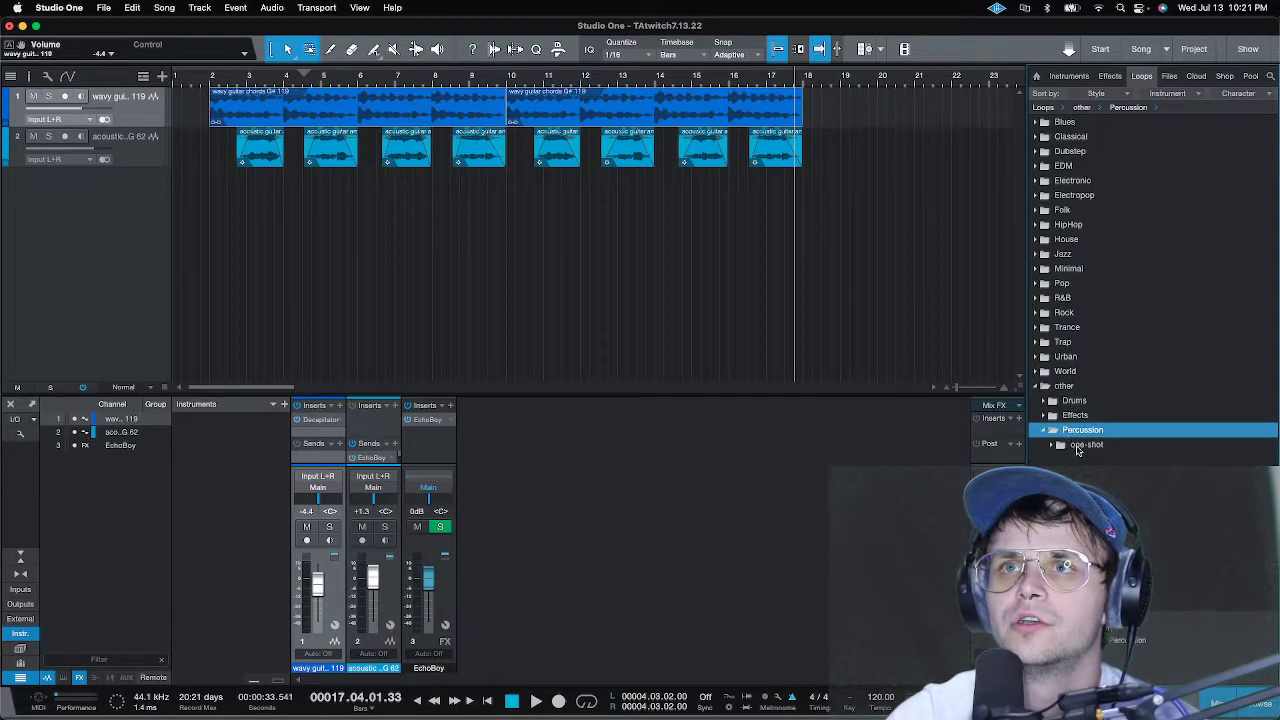
pyautogui.click(1084, 446)
pyautogui.scroll(-5, 1155, 440)
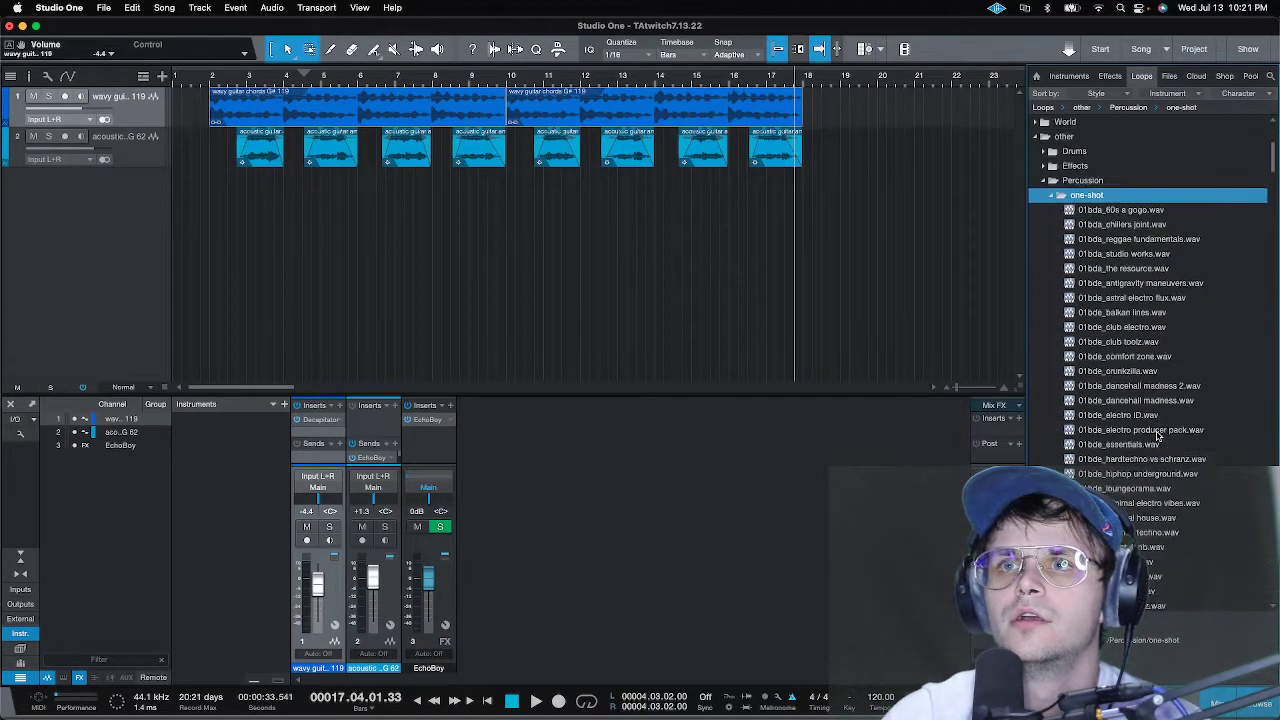
pyautogui.scroll(-2, 1157, 433)
pyautogui.scroll(5, 1158, 433)
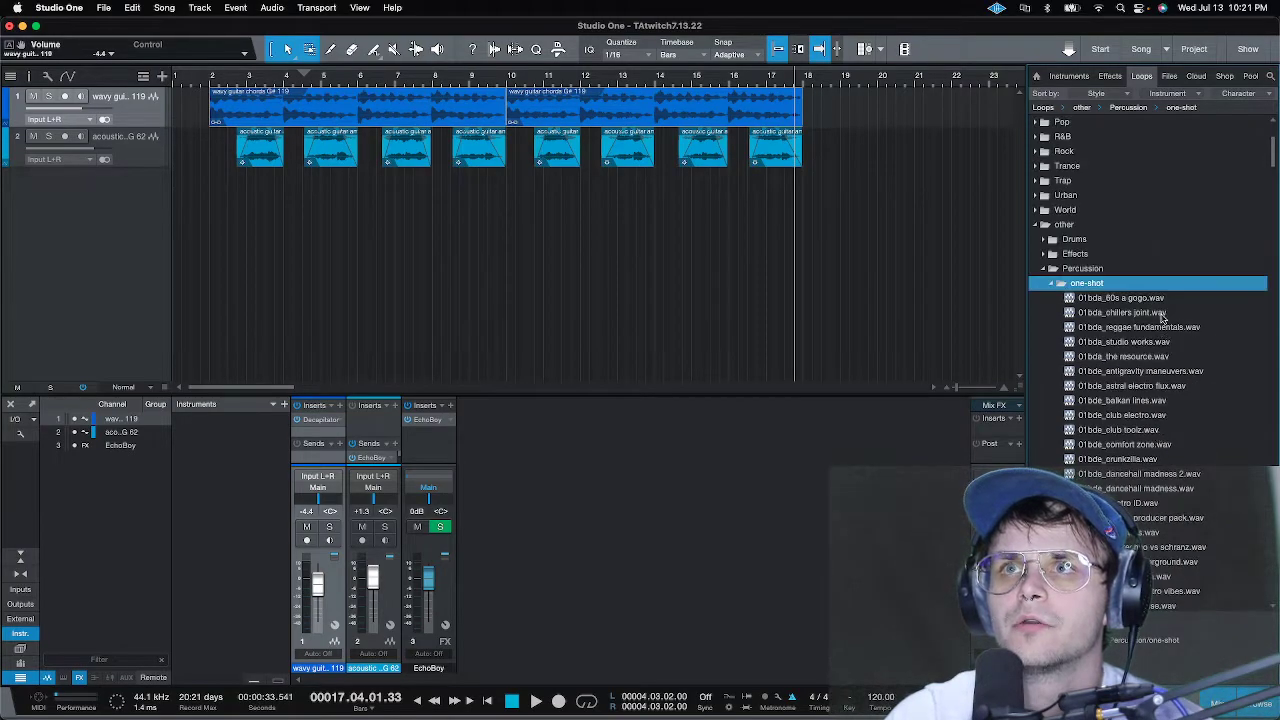
pyautogui.click(1157, 298)
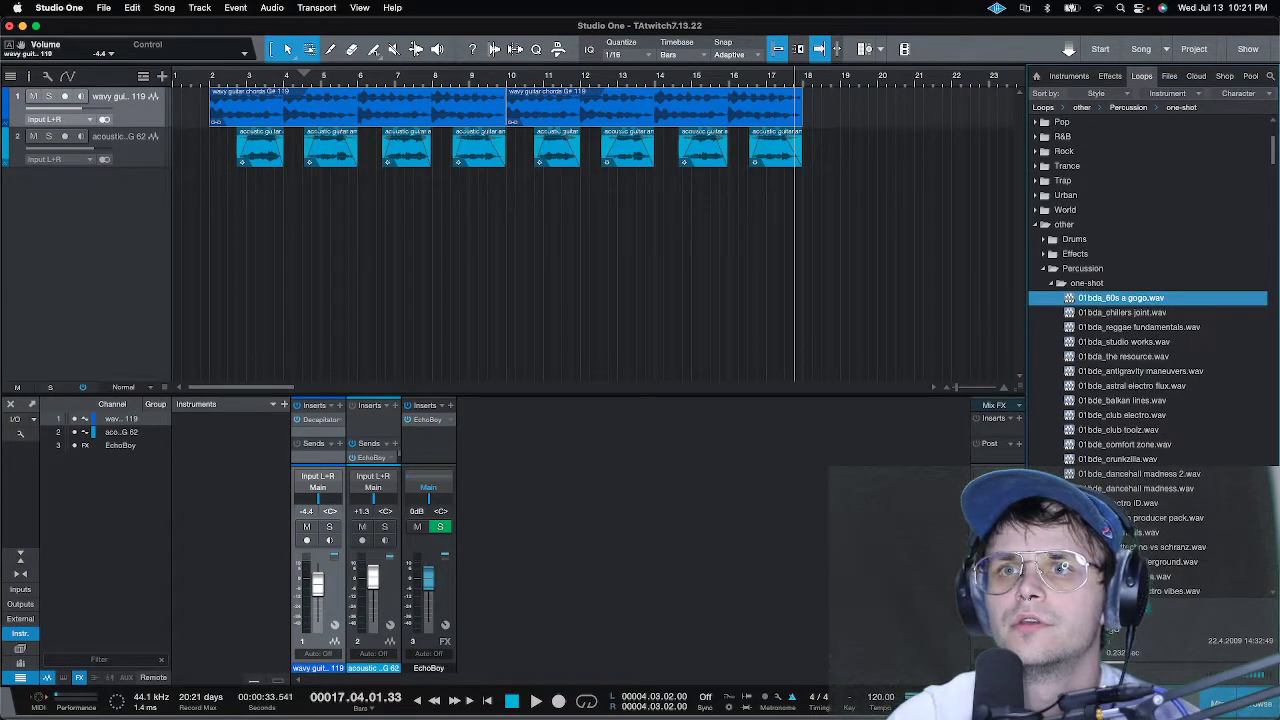
pyautogui.click(1157, 312)
pyautogui.press('Down')
pyautogui.press('Down')
pyautogui.press('Down')
pyautogui.press('Down')
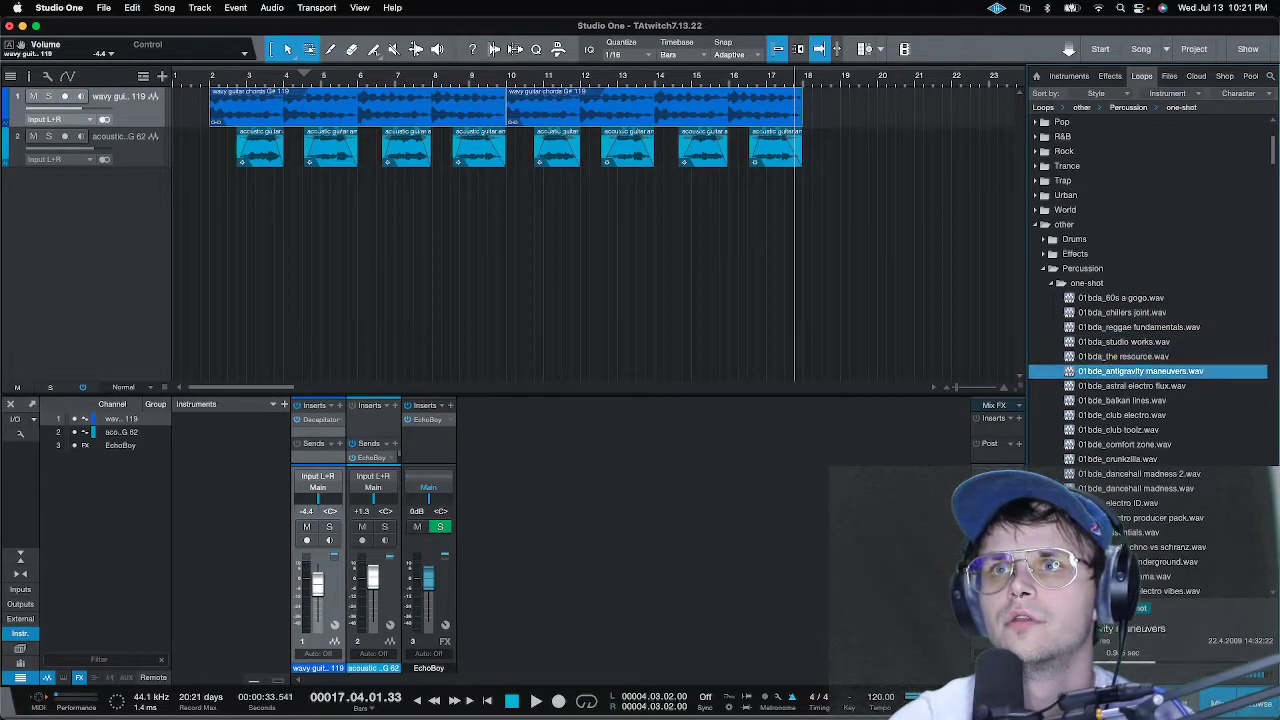
pyautogui.press('Down')
pyautogui.press('Down')
pyautogui.press('Down')
pyautogui.press('Down')
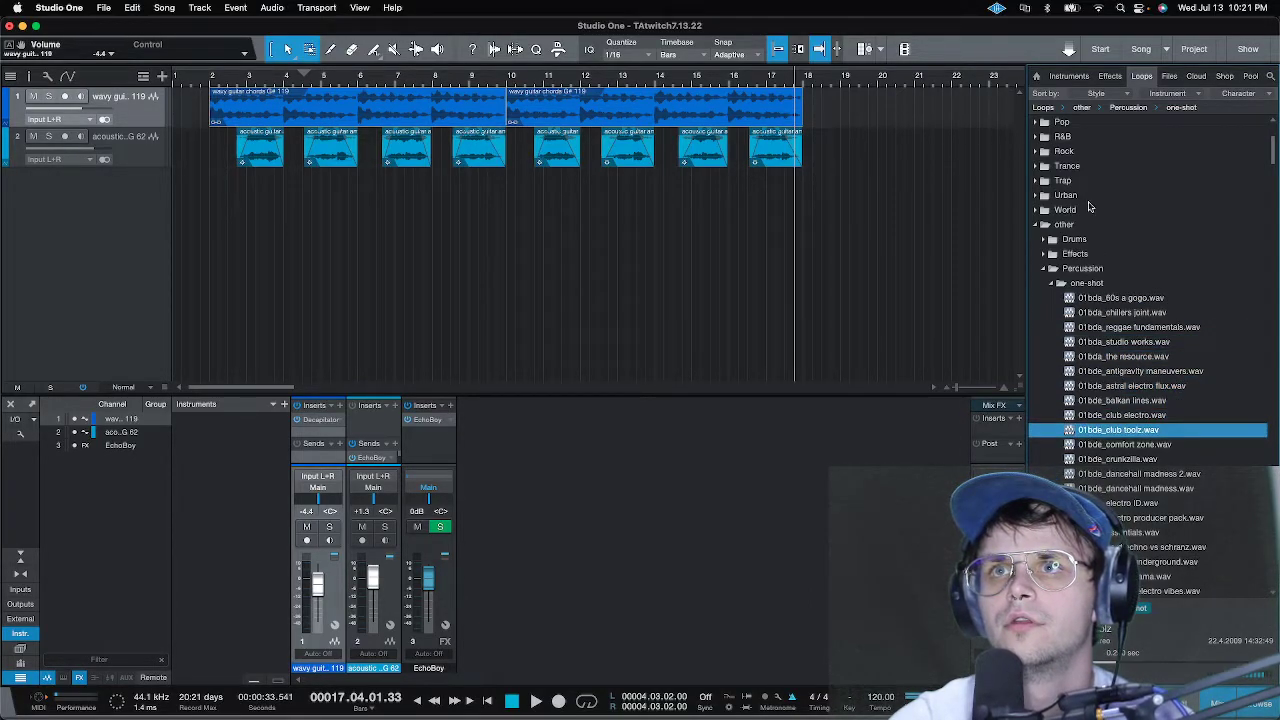
pyautogui.press('Down')
pyautogui.press('Down')
pyautogui.press('Down')
pyautogui.press('Down')
pyautogui.click(1076, 268)
# - Check the drum one-shots in the other category and collapse that category again
pyautogui.click(1072, 244)
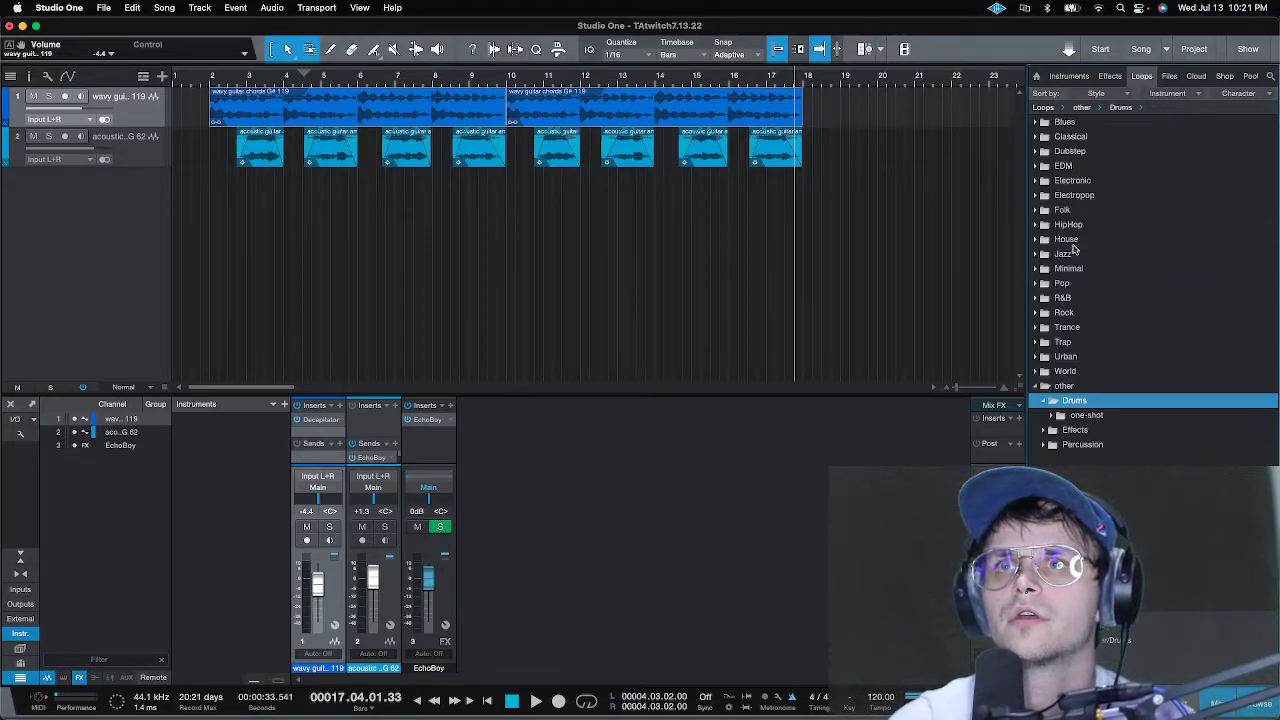
pyautogui.click(1082, 416)
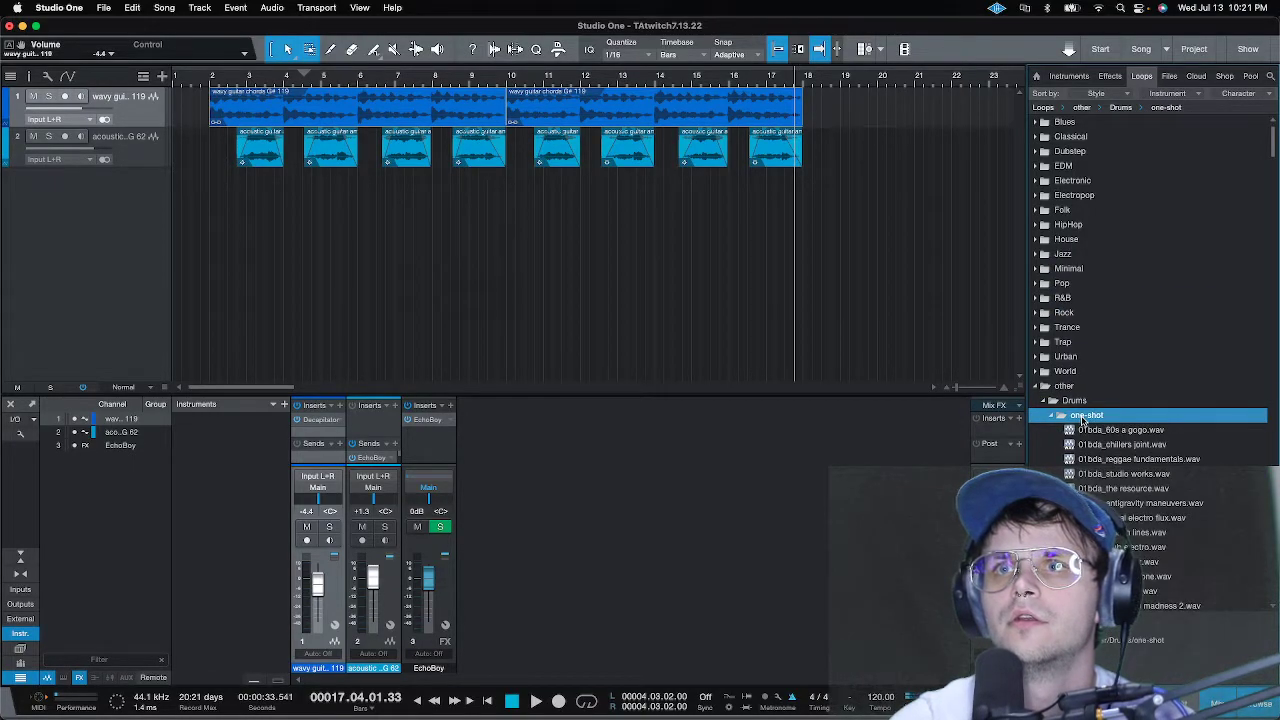
pyautogui.click(1082, 416)
pyautogui.click(1074, 400)
pyautogui.click(1066, 385)
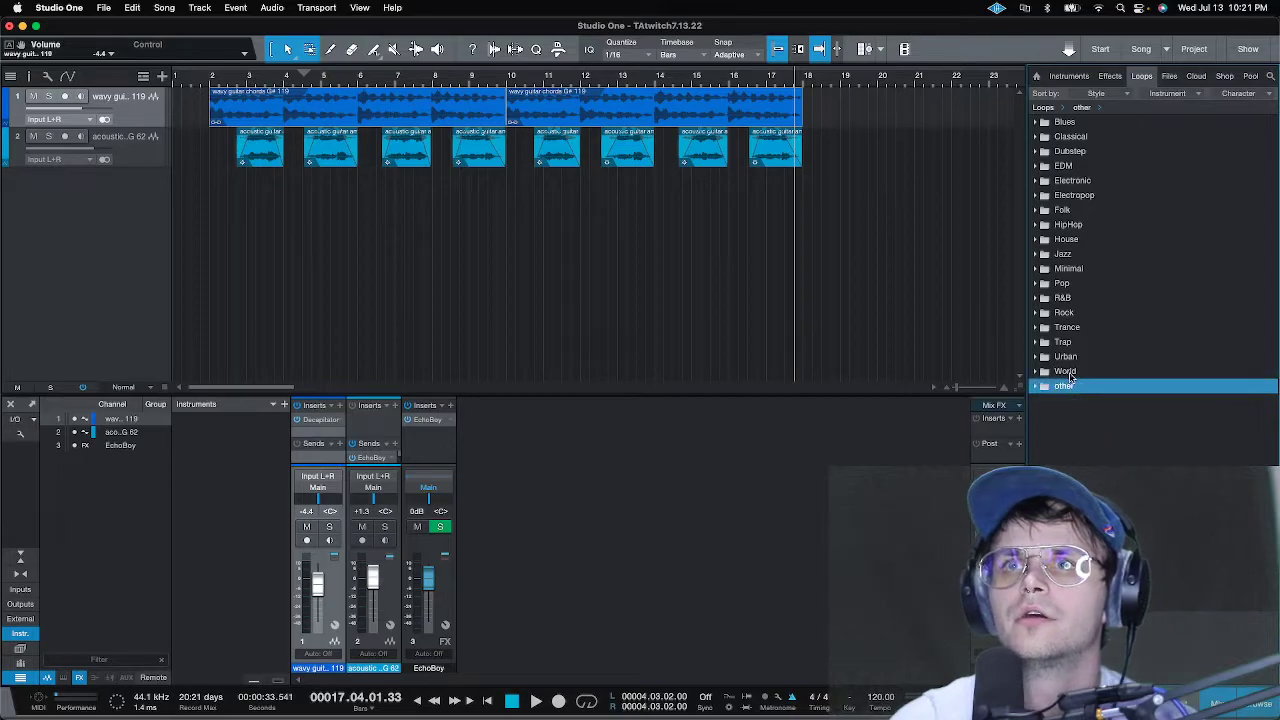
# - Open the World percussion loops and audition the three Darbuka Maxum 110 bpm loops
pyautogui.click(1066, 372)
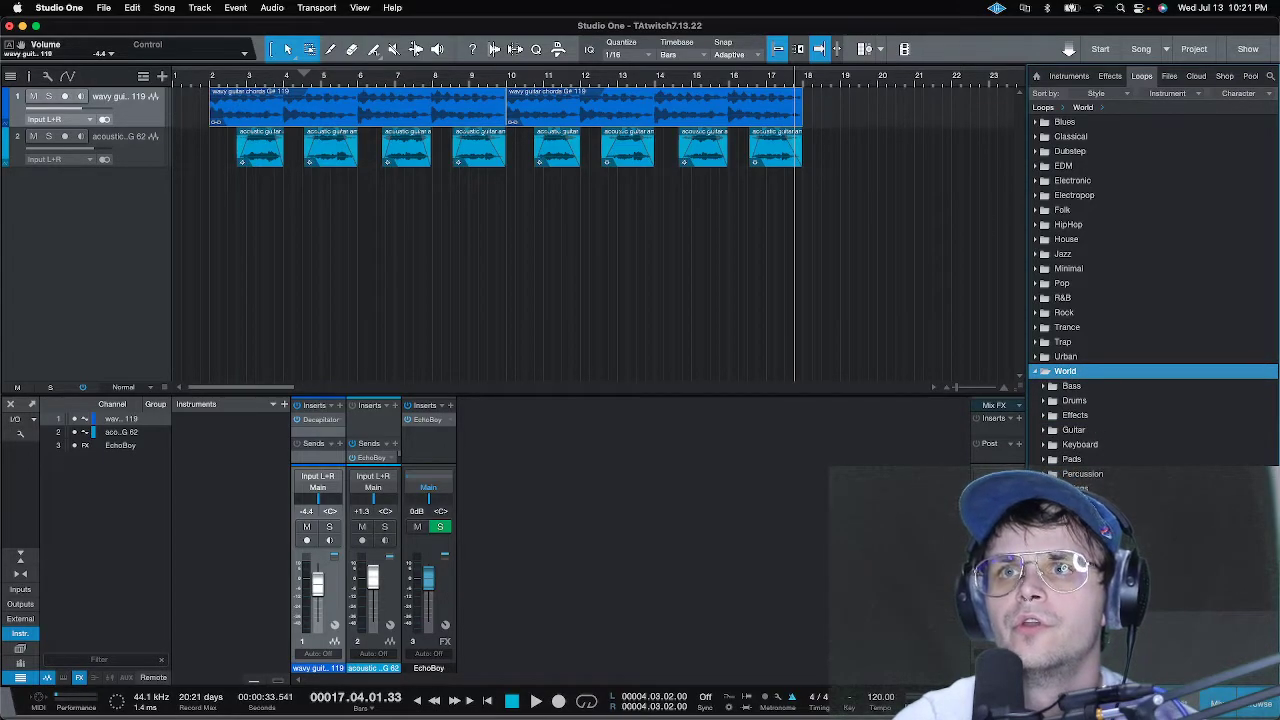
pyautogui.click(1083, 475)
pyautogui.click(1075, 488)
pyautogui.click(1180, 503)
pyautogui.click(1185, 518)
pyautogui.click(1185, 532)
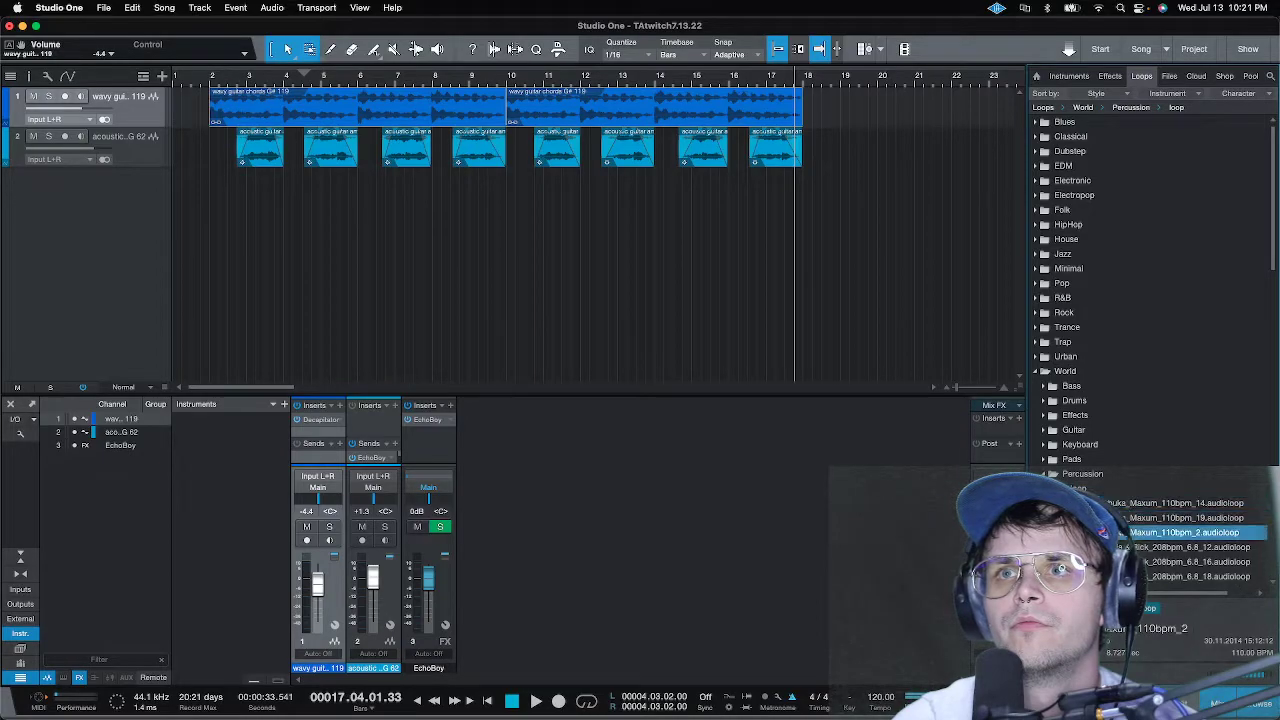
# - Audition the Doholla & Rick percussion loops, from the 208 bpm files through the Falahi 100 bpm and Malfuf 126 bpm ones
pyautogui.click(1185, 547)
pyautogui.scroll(-2, 1185, 547)
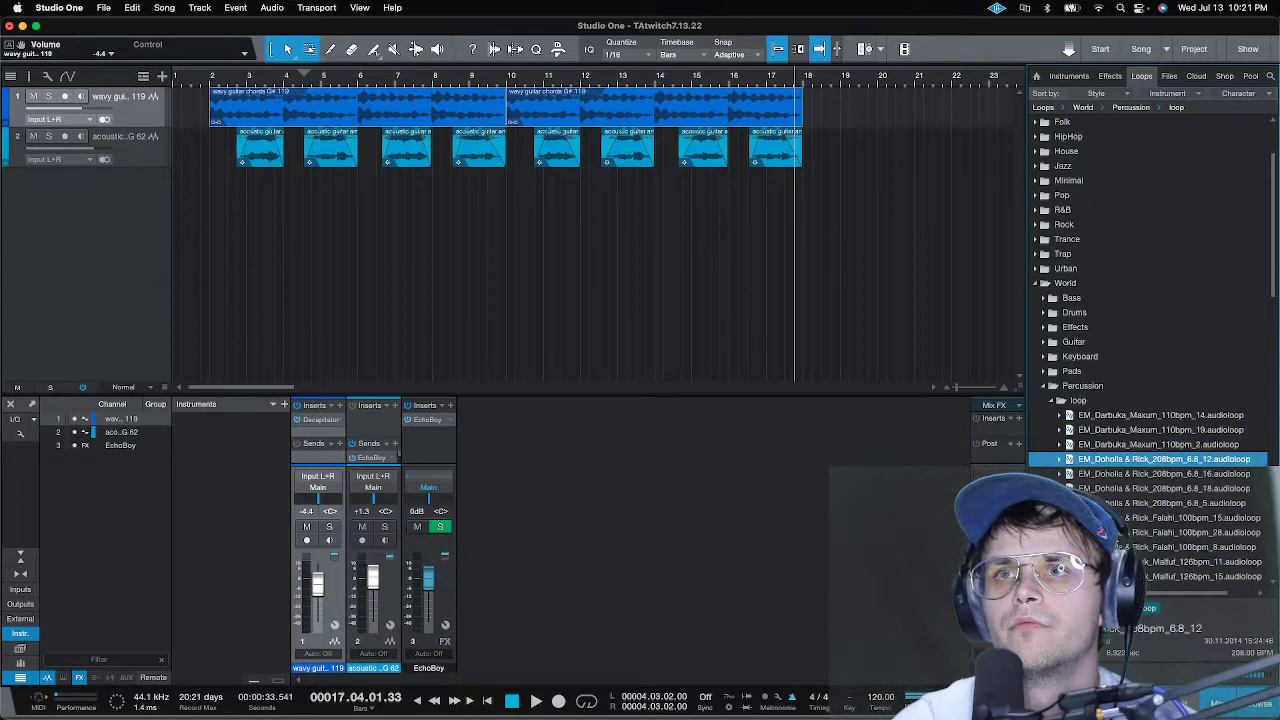
pyautogui.click(1134, 474)
pyautogui.click(1134, 489)
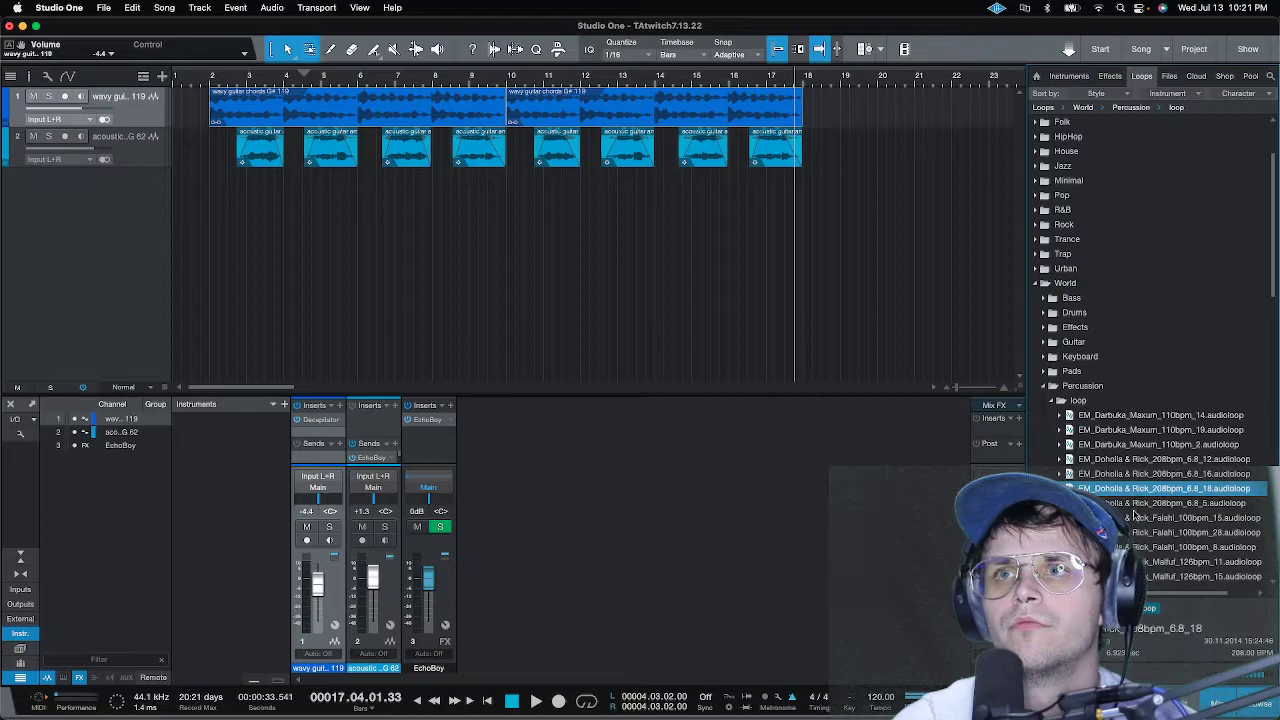
pyautogui.click(1134, 517)
pyautogui.click(1132, 532)
pyautogui.click(1134, 547)
pyautogui.click(1134, 561)
pyautogui.click(1134, 576)
pyautogui.scroll(-3, 1133, 515)
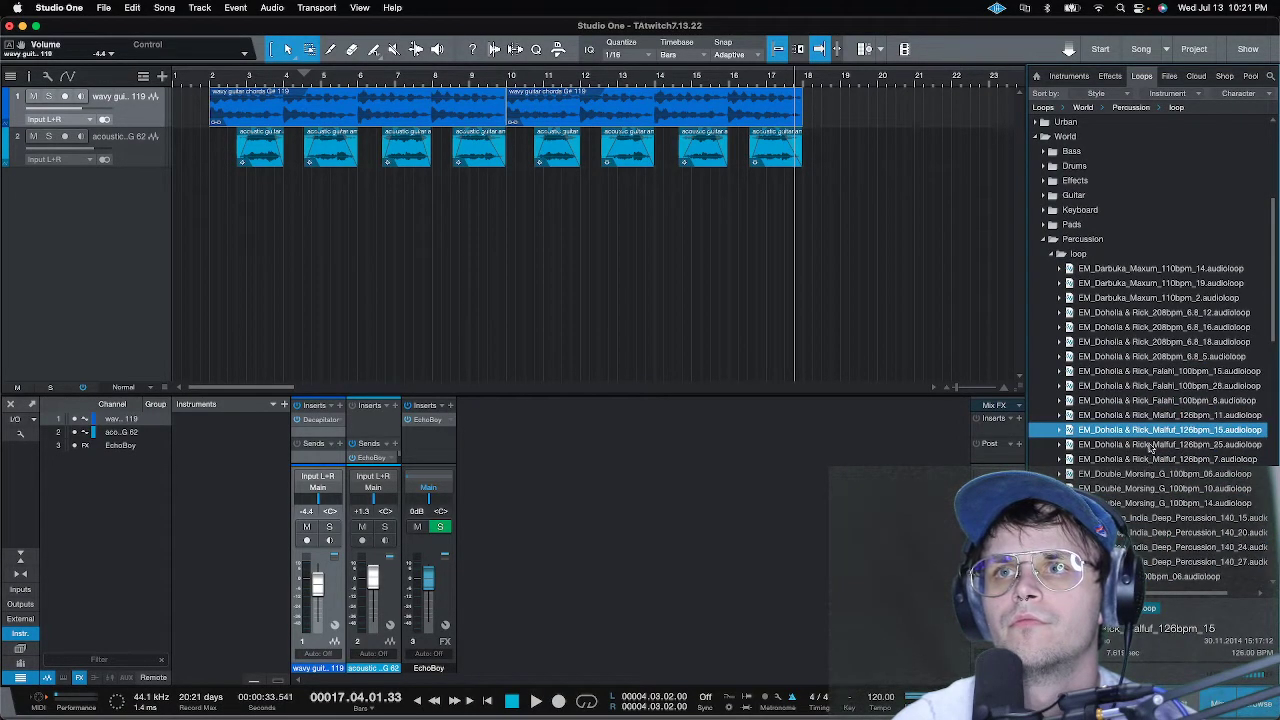
# - Audition a Double Morsing 100 bpm loop and the four Dubstep India Deep Percussion 140 loops
pyautogui.click(1137, 505)
pyautogui.click(1134, 519)
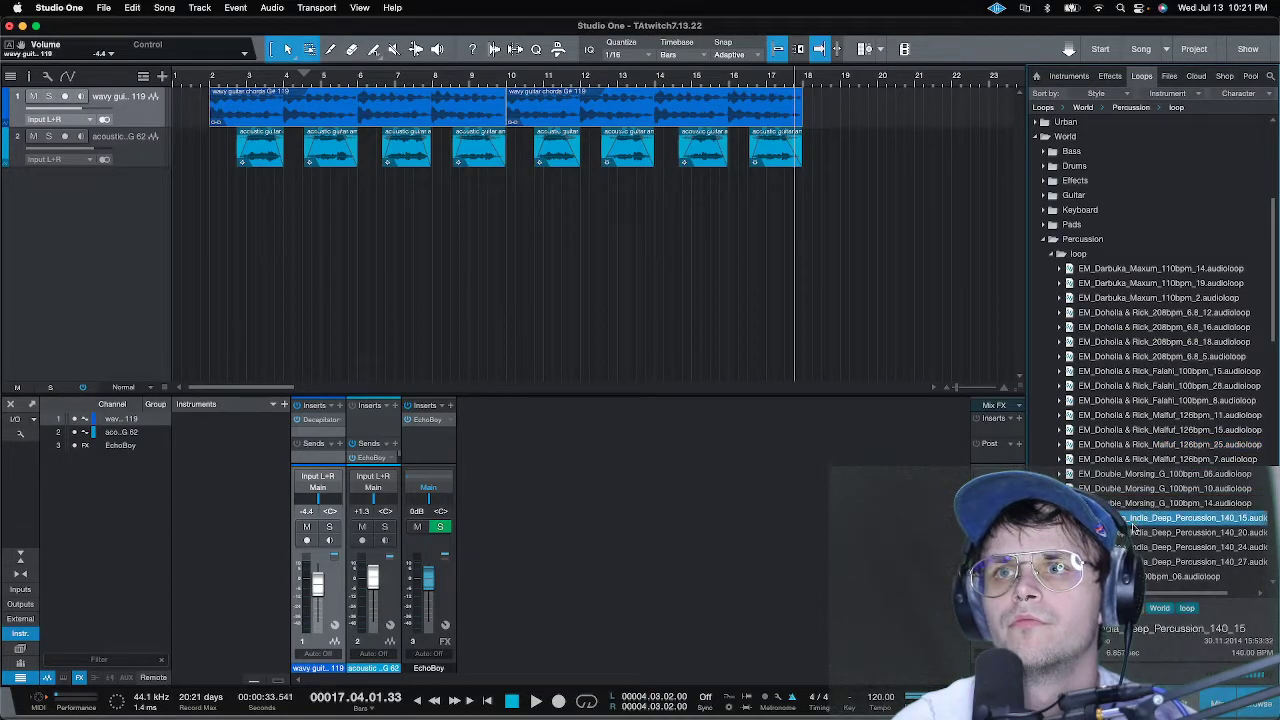
pyautogui.click(1133, 533)
pyautogui.click(1134, 547)
pyautogui.click(1134, 562)
# - Audition several Ghatam loops, from EM_Ghatam_C_100bpm_06 to EM_Ghatam_C_65bpm_01
pyautogui.click(1134, 576)
pyautogui.scroll(-3, 1133, 521)
pyautogui.click(1152, 444)
pyautogui.click(1150, 459)
pyautogui.click(1147, 474)
pyautogui.click(1141, 503)
pyautogui.scroll(-1, 1140, 507)
pyautogui.scroll(-5, 1141, 507)
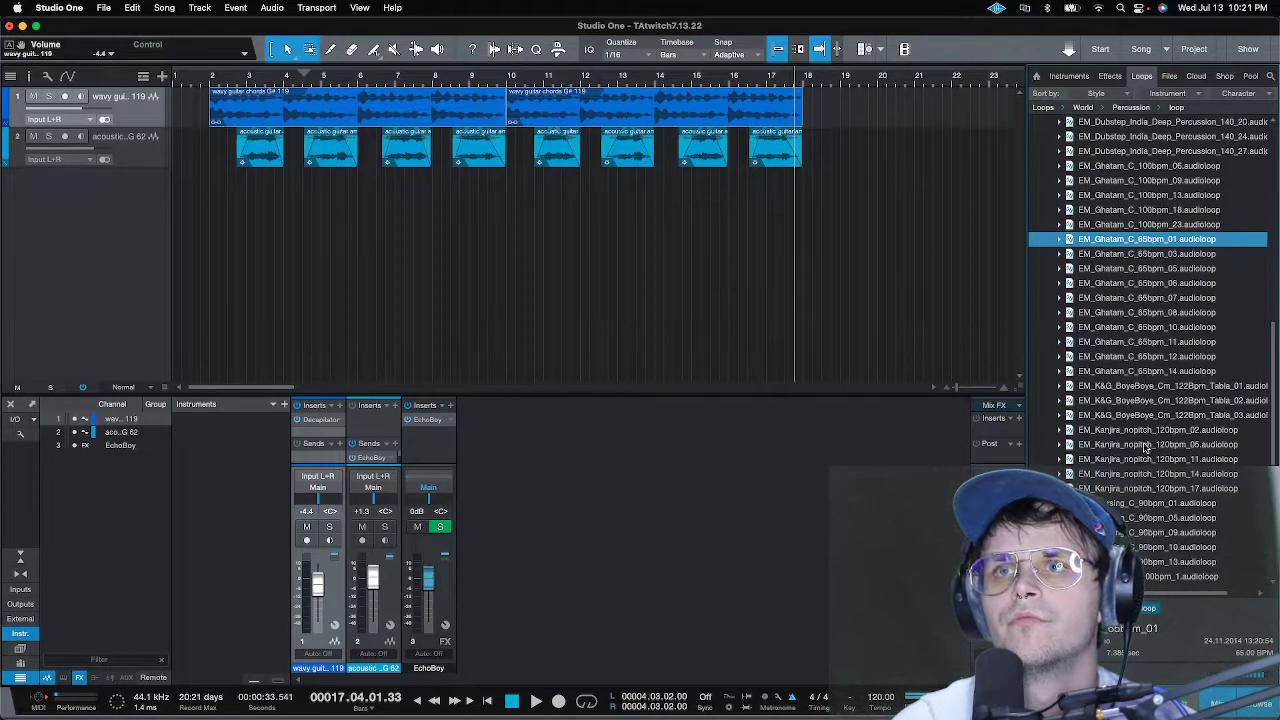
# - Audition the Tabla and Kanjira loops and place EM_Kanjira_nopitch_120bpm_17 on a new track at bar 10
pyautogui.click(1147, 387)
pyautogui.click(1147, 430)
pyautogui.click(1145, 445)
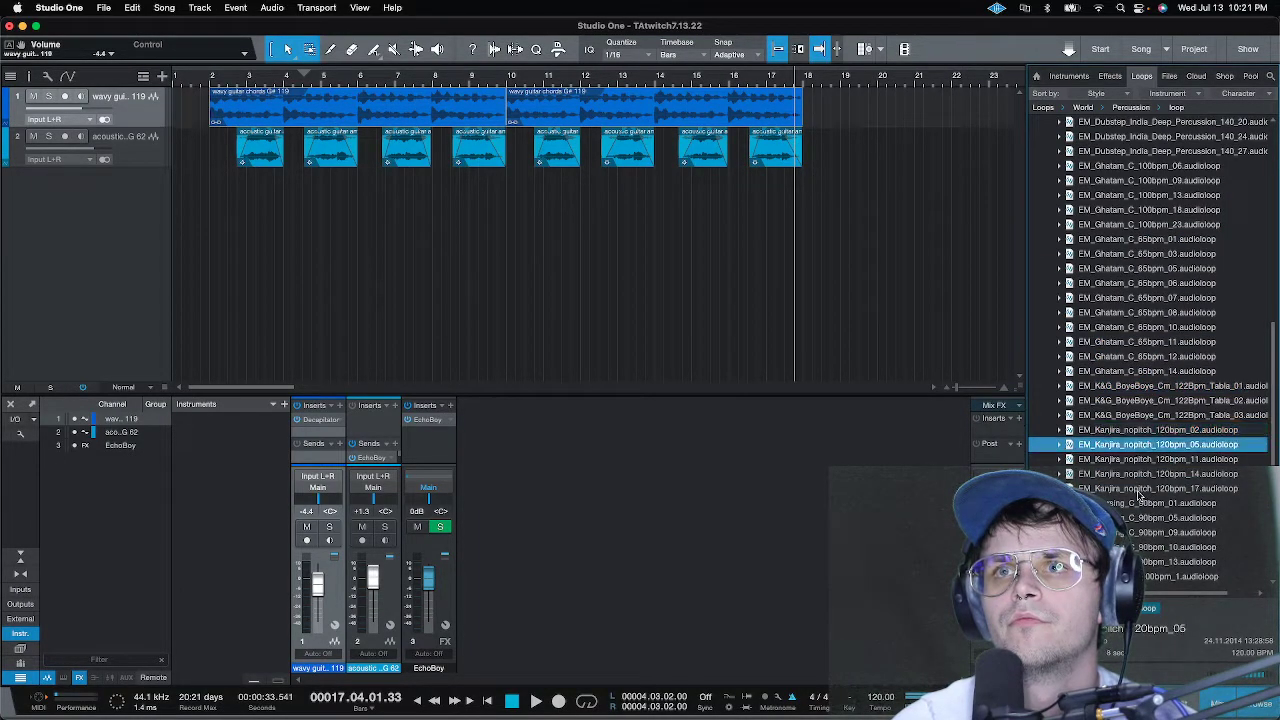
pyautogui.click(1141, 489)
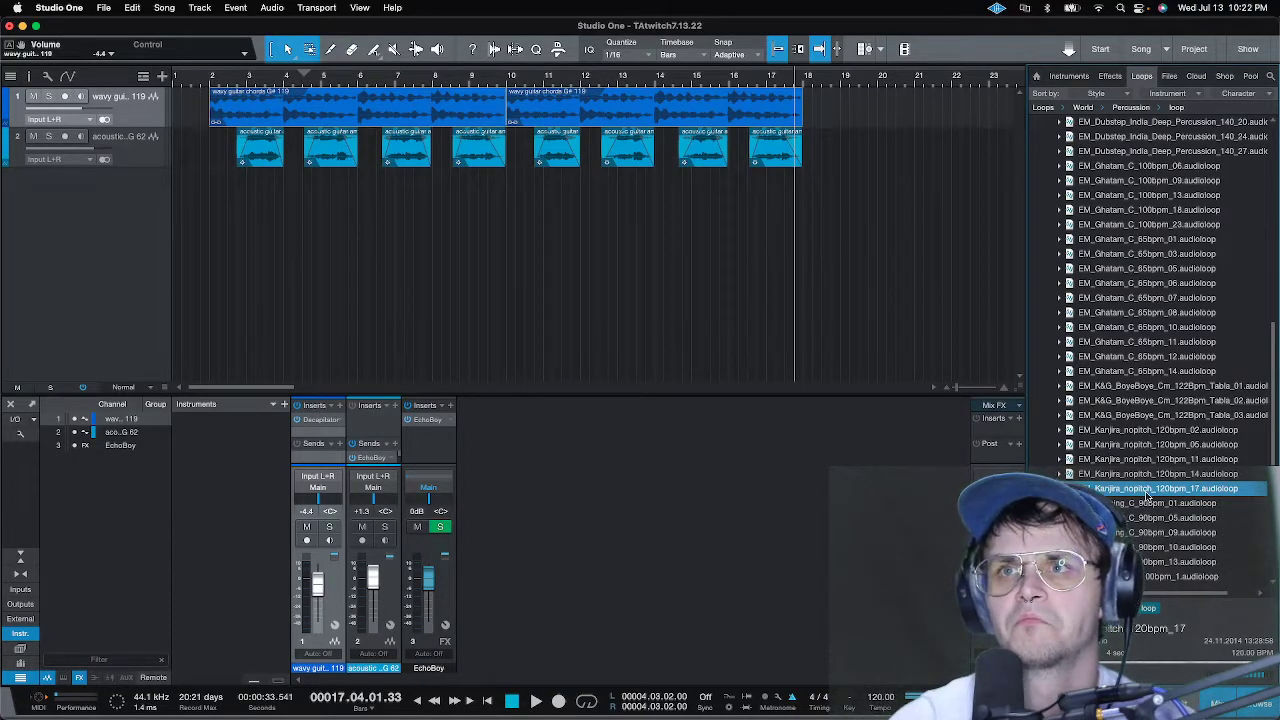
pyautogui.moveTo(1147, 493); pyautogui.dragTo(535, 221)
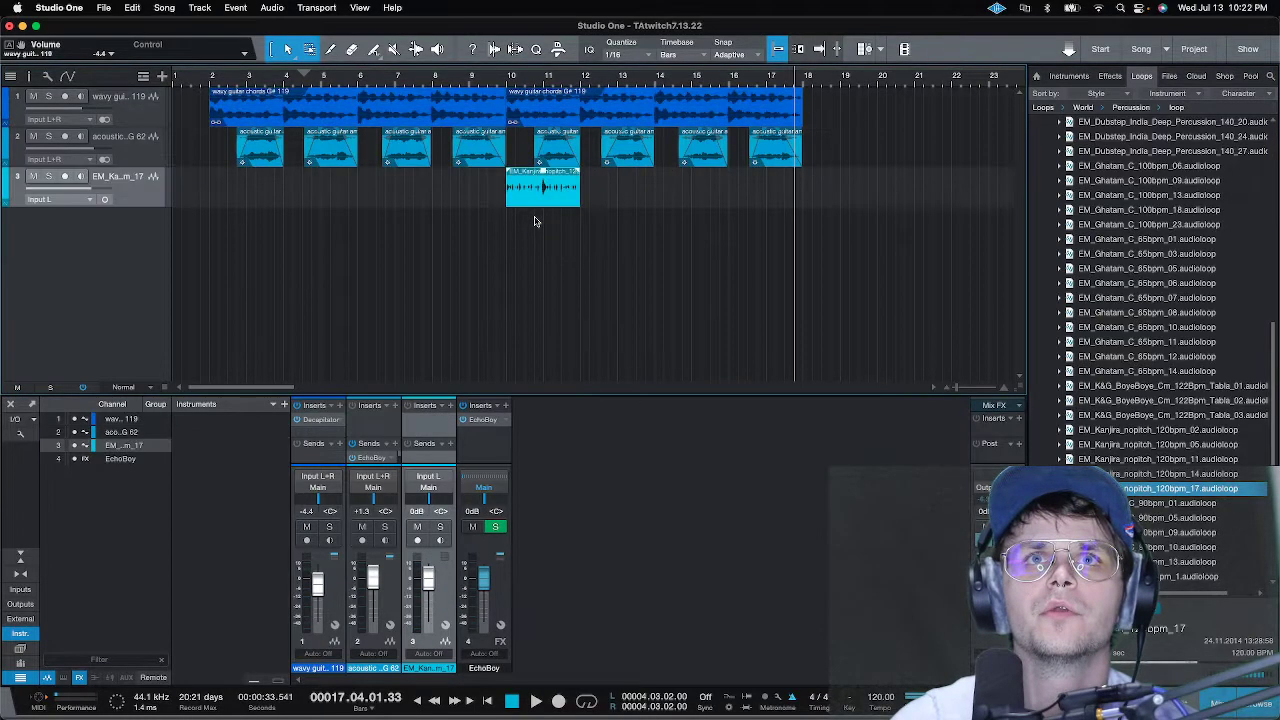
# - Play the song from about bar 10 and duplicate the Kanjira clip three times to fill up to bar 18
pyautogui.click(498, 78)
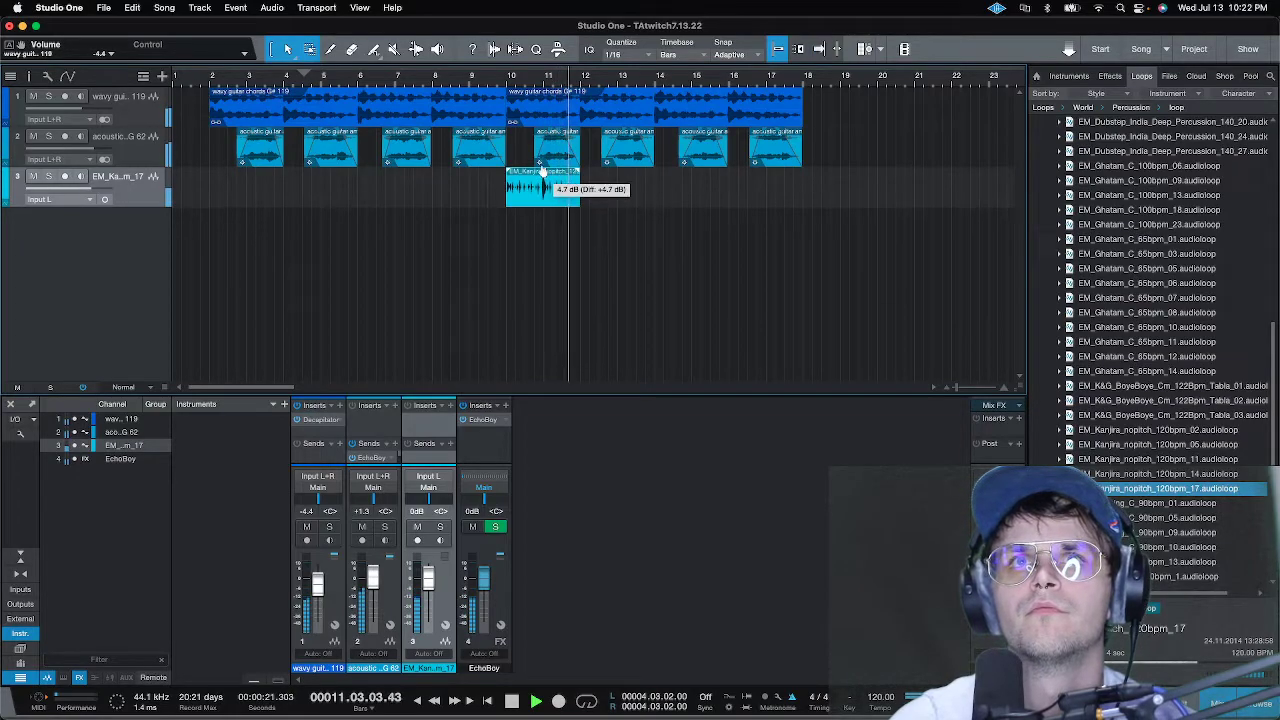
pyautogui.press('d')
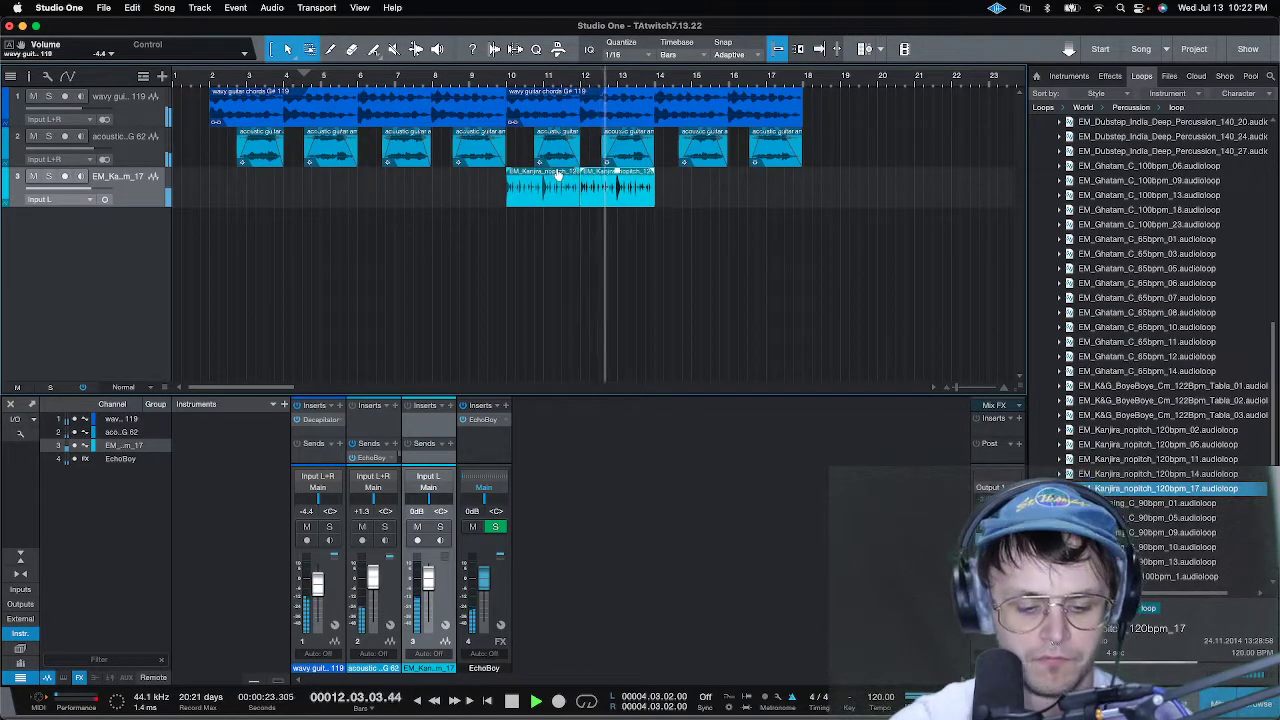
pyautogui.press('d')
pyautogui.press('d')
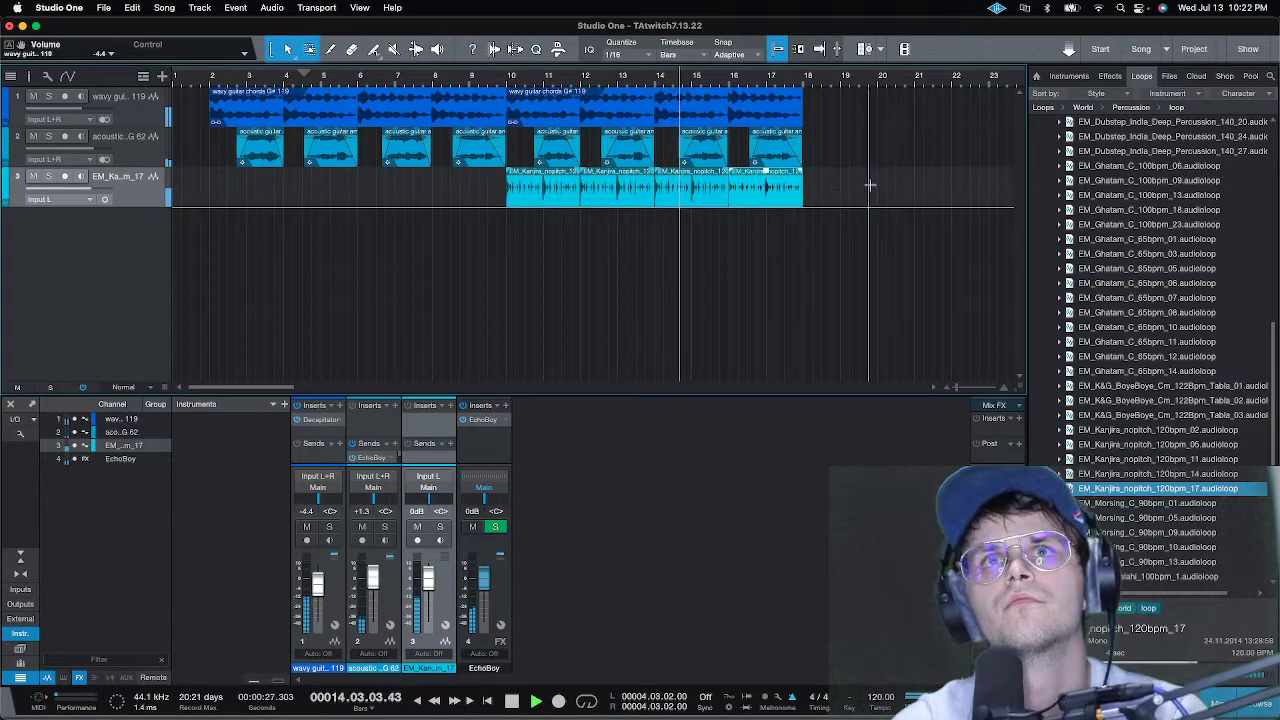
# - Set the loop range from bar 10 to bar 18 and stop playback
pyautogui.moveTo(512, 78); pyautogui.dragTo(806, 80)
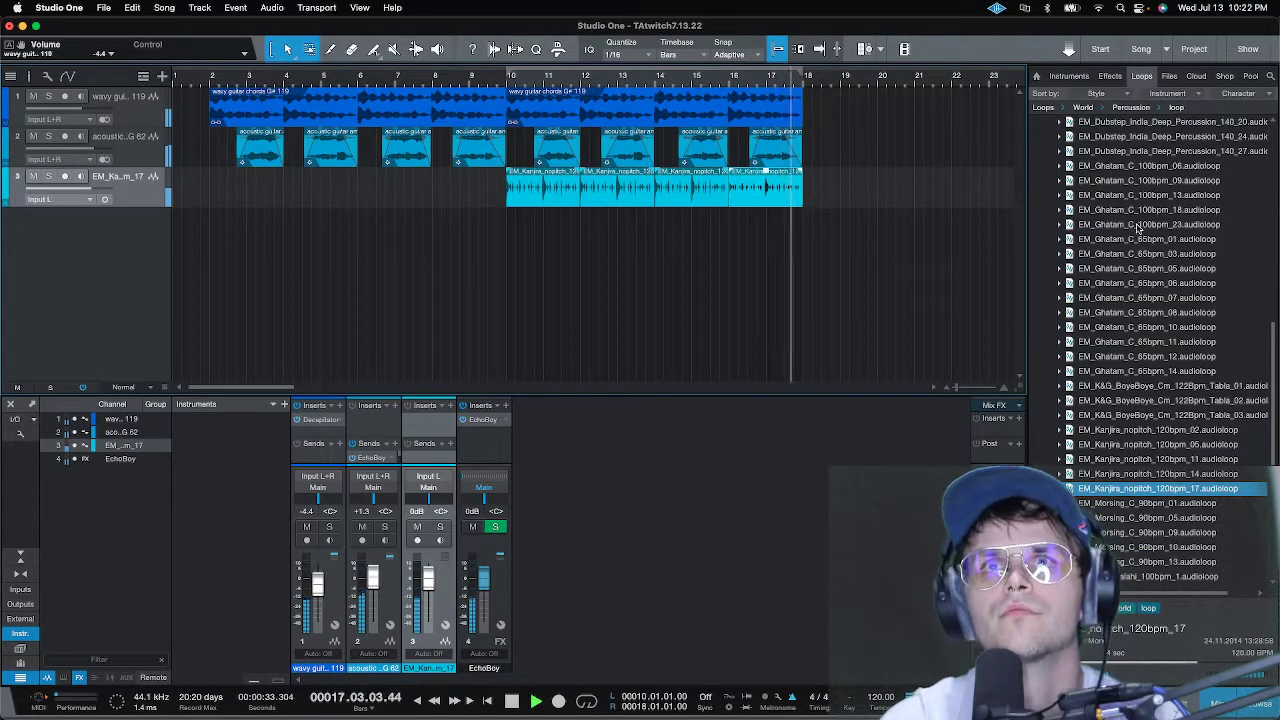
pyautogui.press('space')
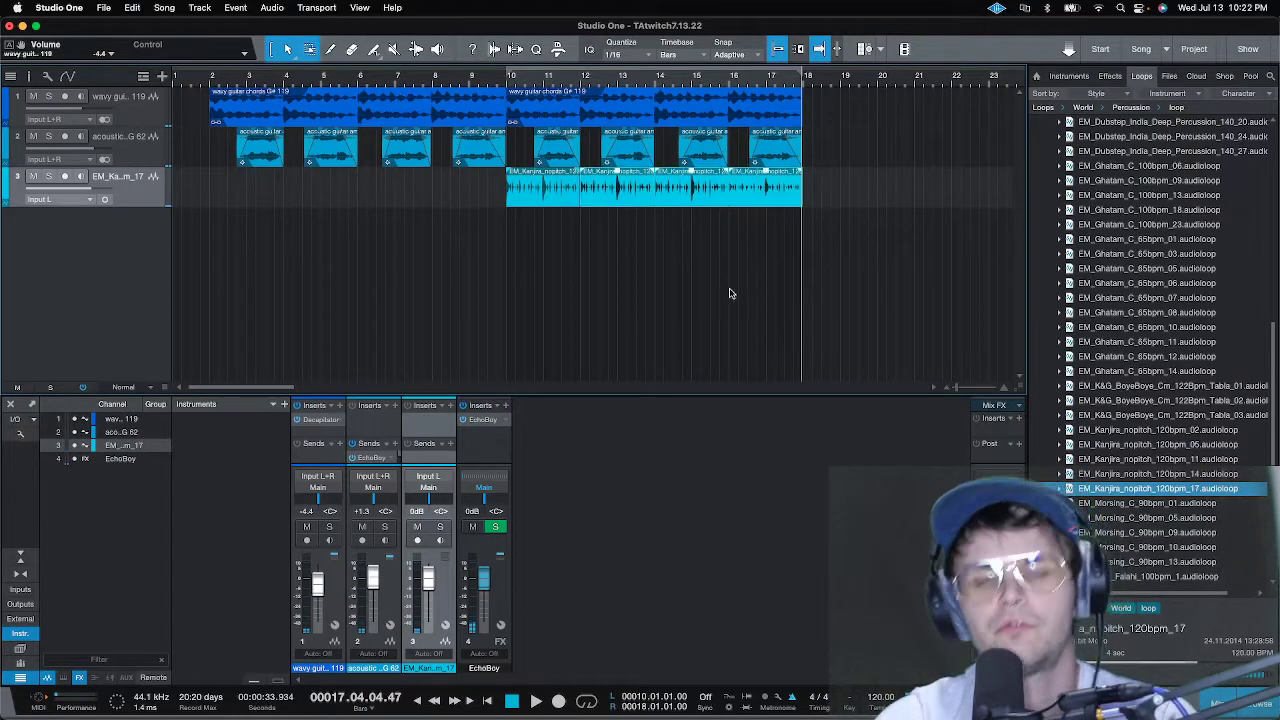
# - Undo the Kanjira copies and duplicate the gain-adjusted first clip three times up to bar 18
pyautogui.hotkey('ctrl', 'z')
pyautogui.moveTo(543, 178); pyautogui.dragTo(543, 176)
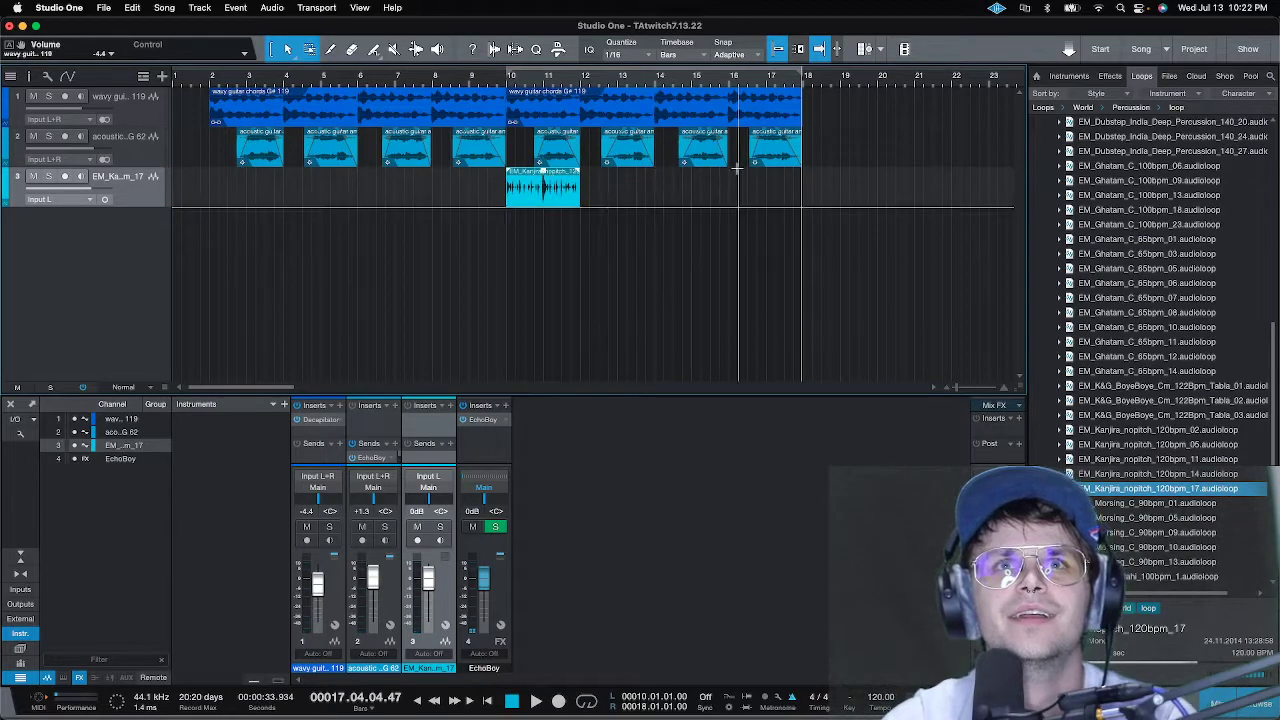
pyautogui.press('d')
pyautogui.press('d')
pyautogui.press('d')
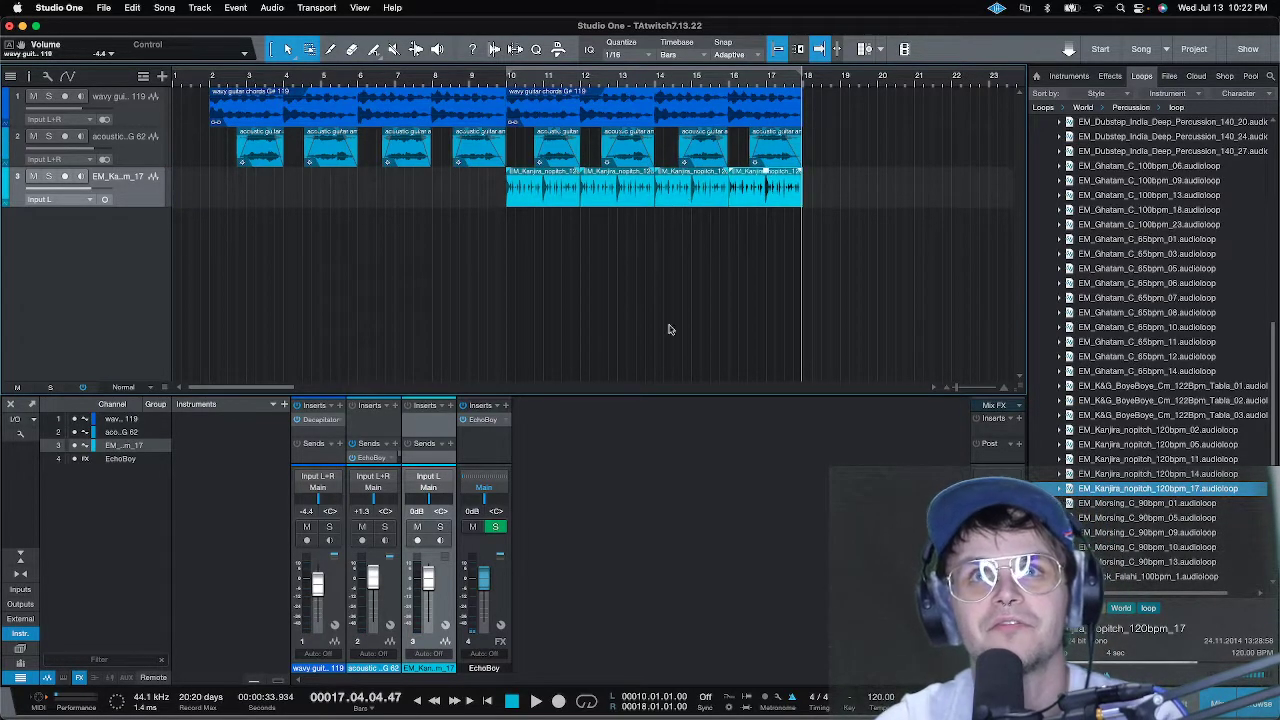
# - Insert the Soundtoys EffectRack on the Kanjira track
pyautogui.click(118, 101)
pyautogui.click(534, 266)
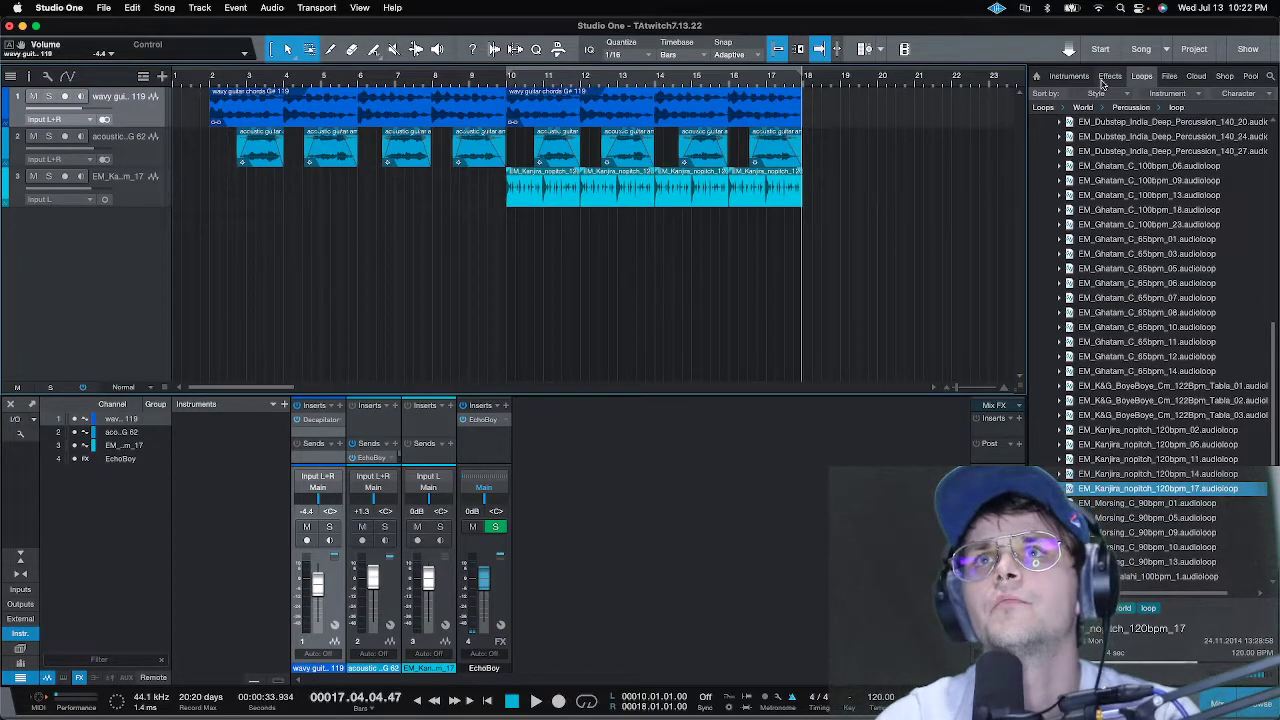
pyautogui.click(1108, 76)
pyautogui.click(1100, 386)
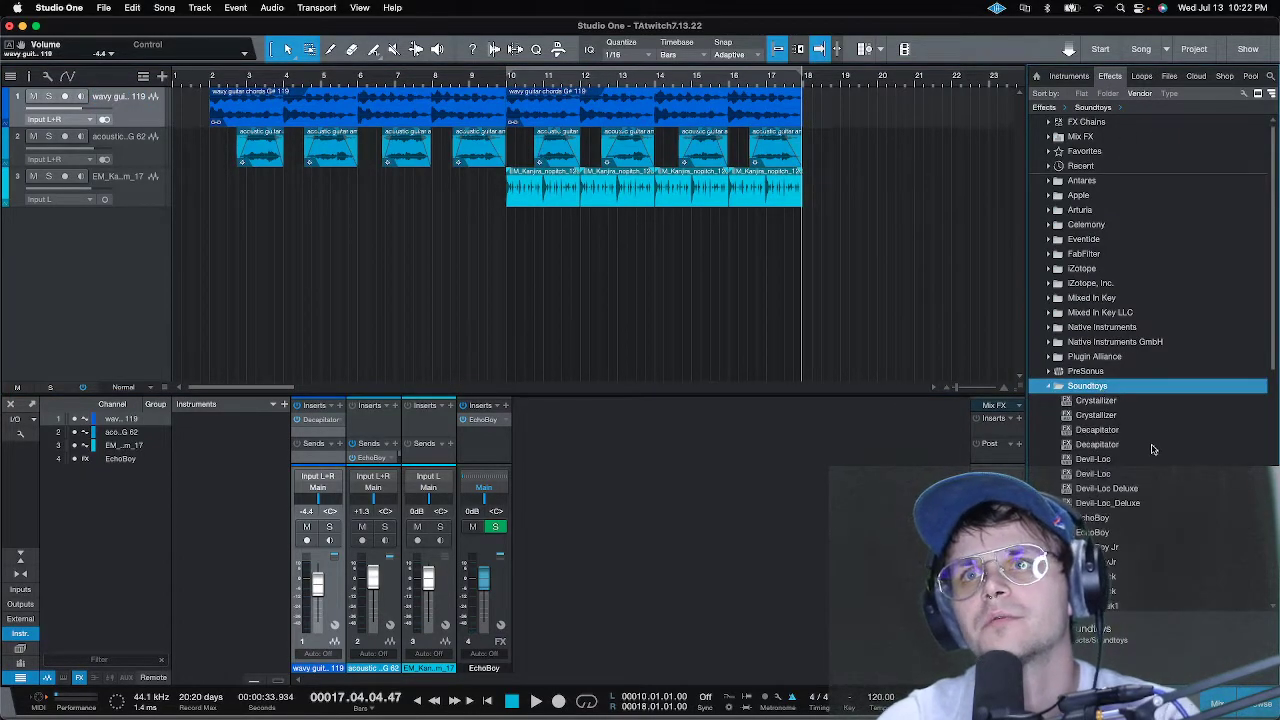
pyautogui.scroll(-5, 1155, 449)
pyautogui.scroll(-4, 1158, 448)
pyautogui.scroll(6, 1117, 457)
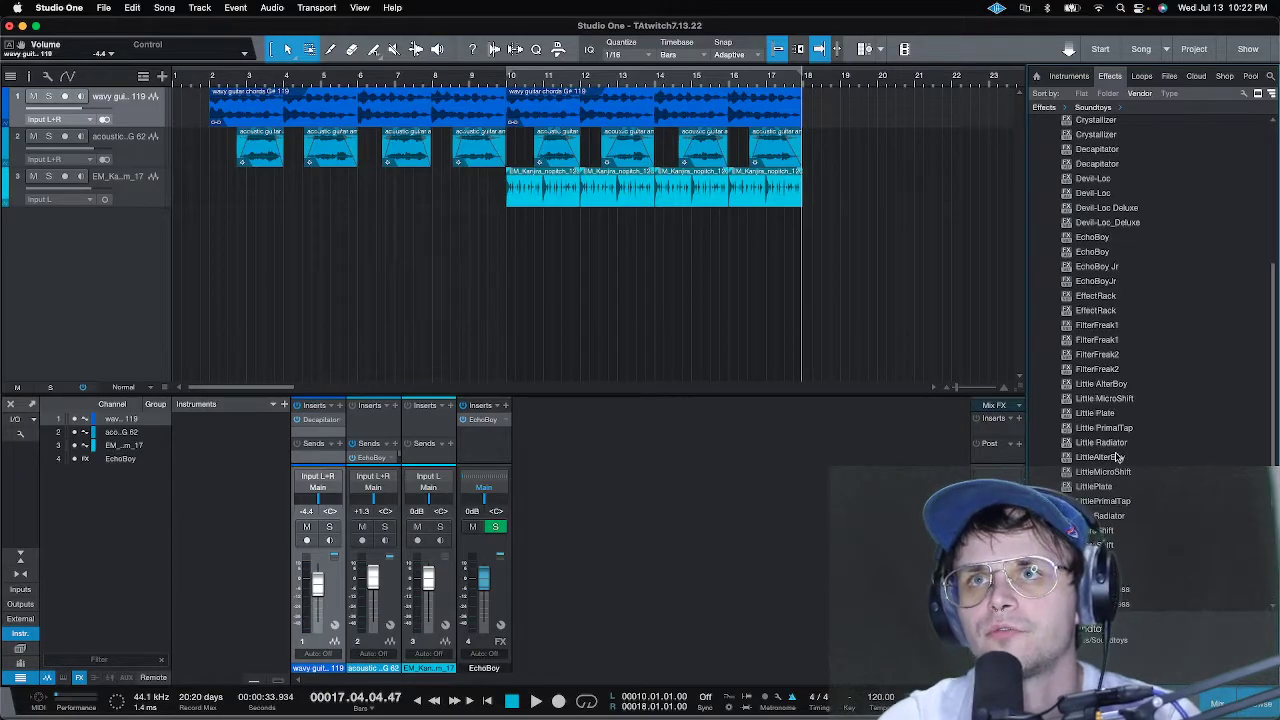
pyautogui.moveTo(1095, 384); pyautogui.dragTo(903, 420)
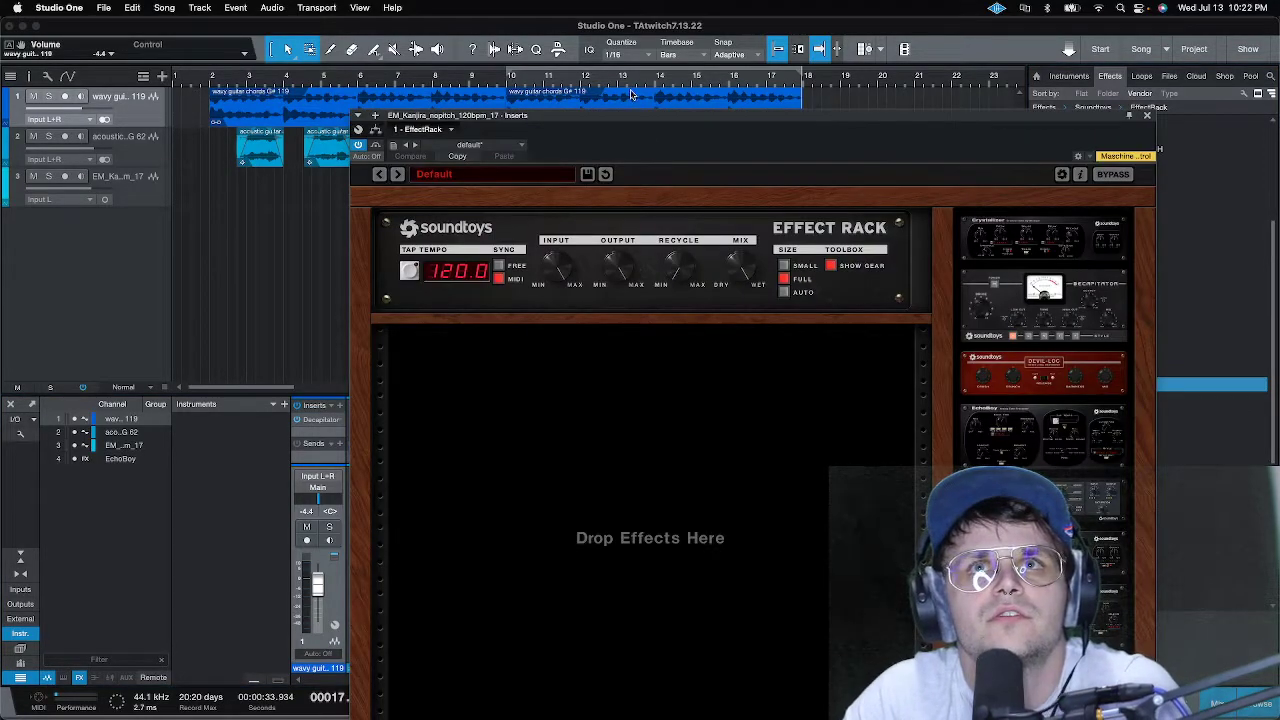
# - Load the Fat Bottom Drums preset in the Kanjira track's EffectRack, listen to it in the loop, and close the plug-in window
pyautogui.click(463, 176)
pyautogui.moveTo(492, 249)
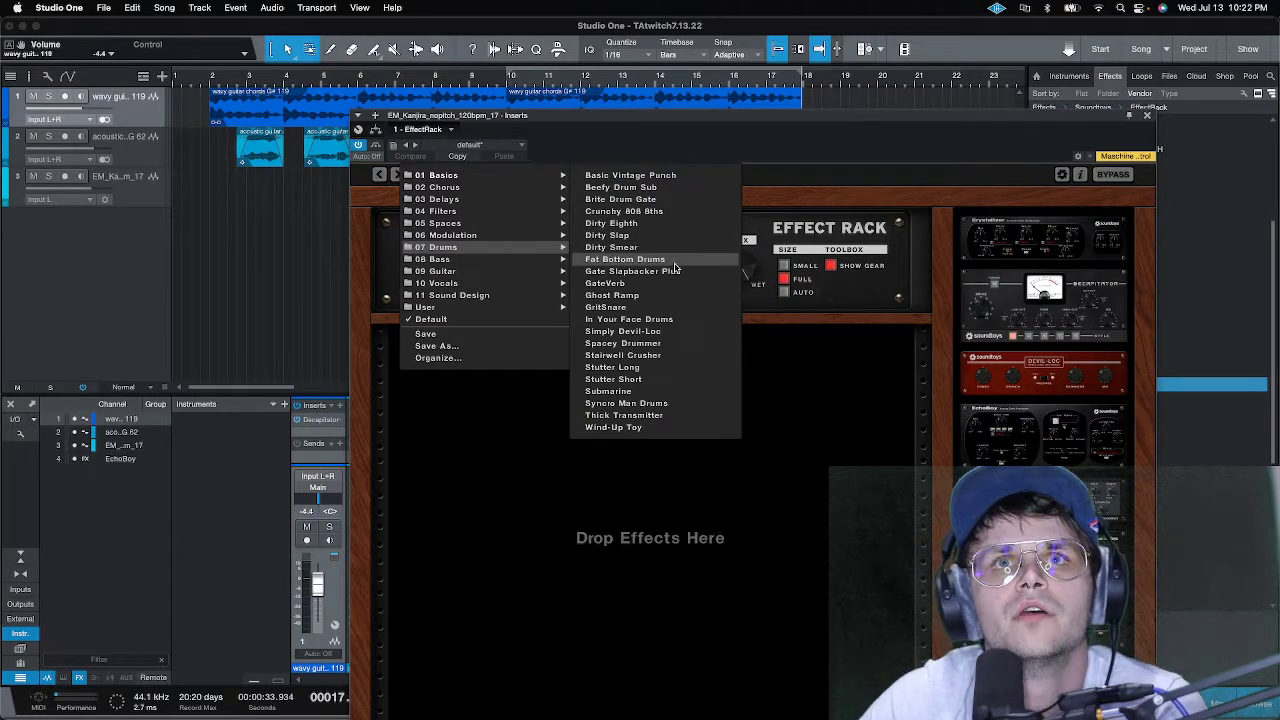
pyautogui.click(625, 259)
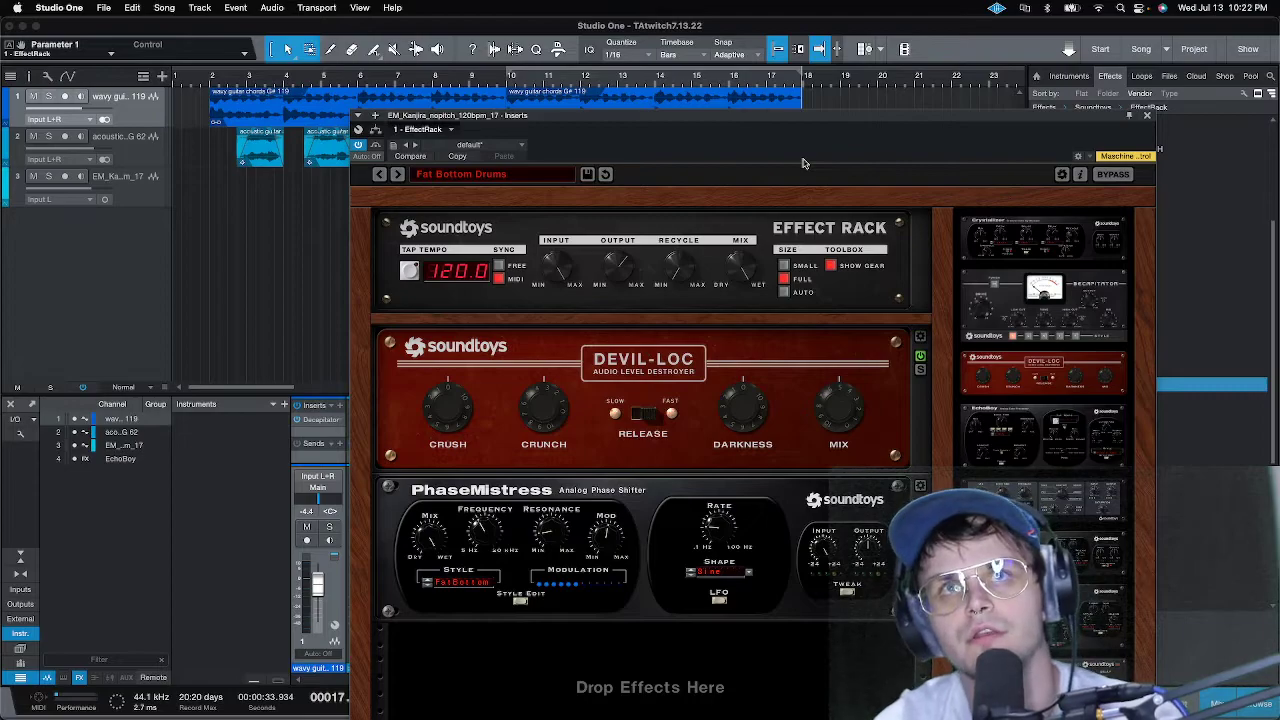
pyautogui.press('space')
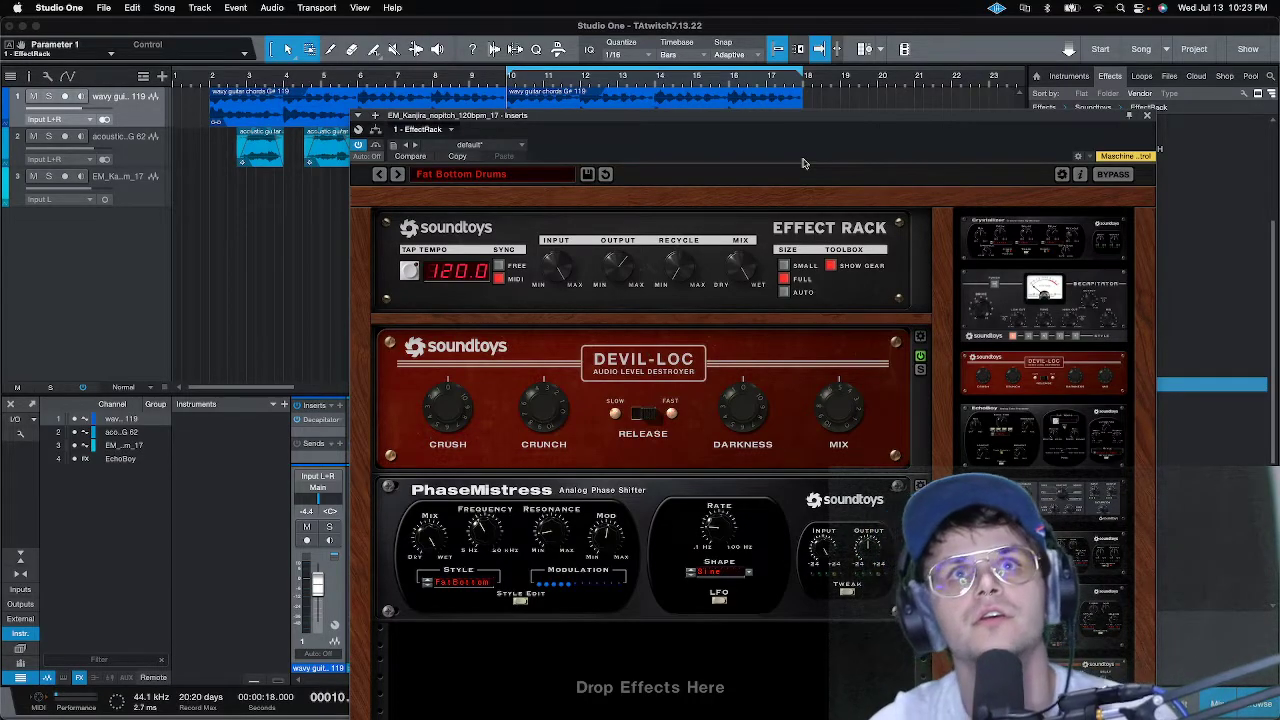
pyautogui.press('space')
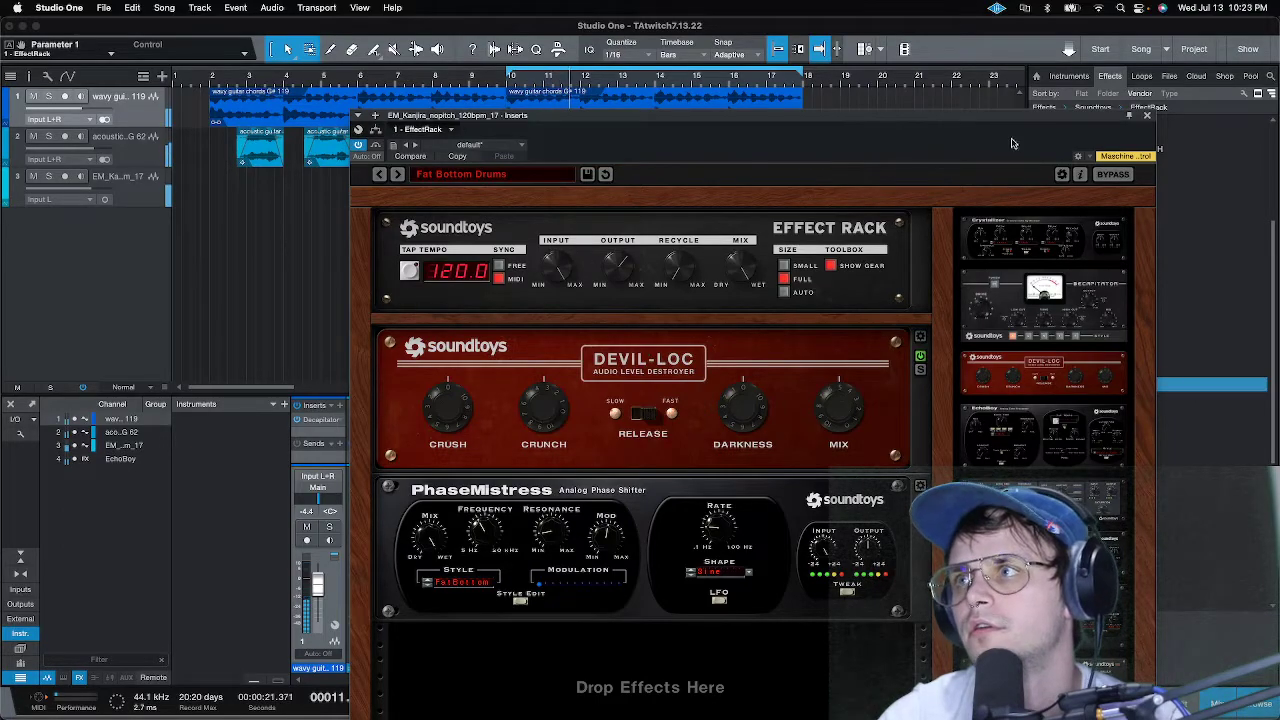
pyautogui.click(1147, 115)
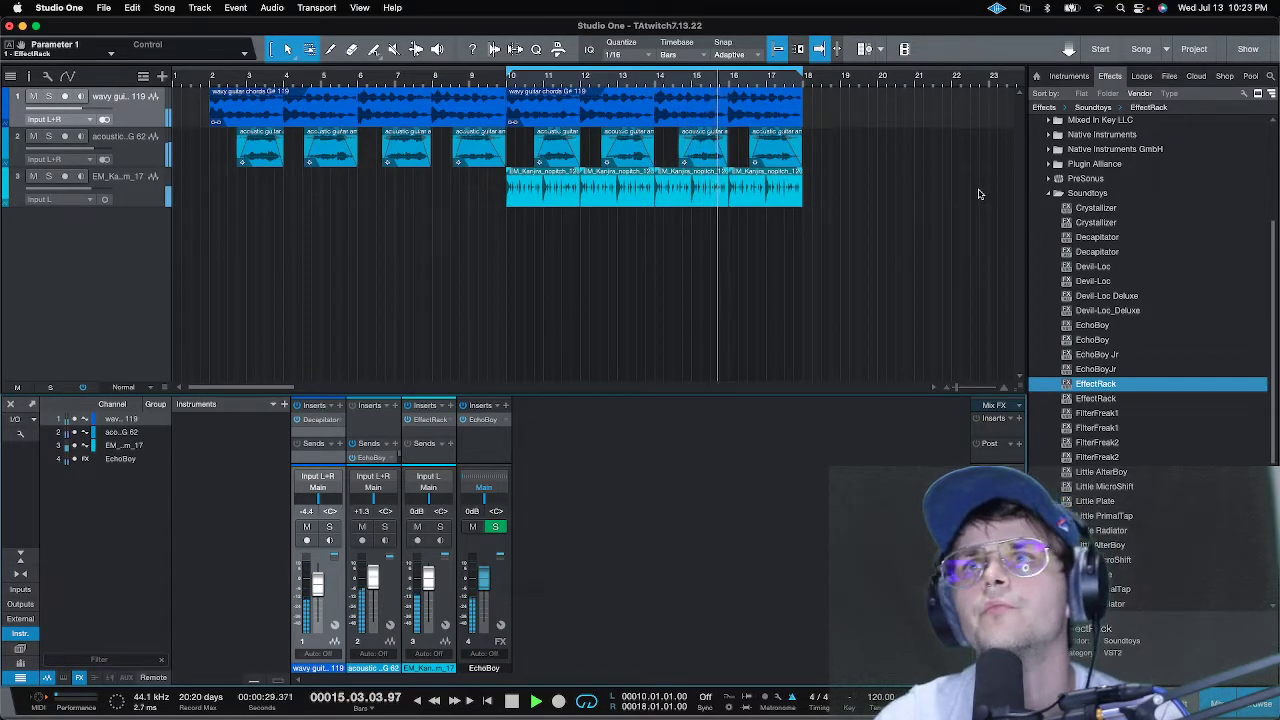
pyautogui.press('space')
pyautogui.click(787, 115)
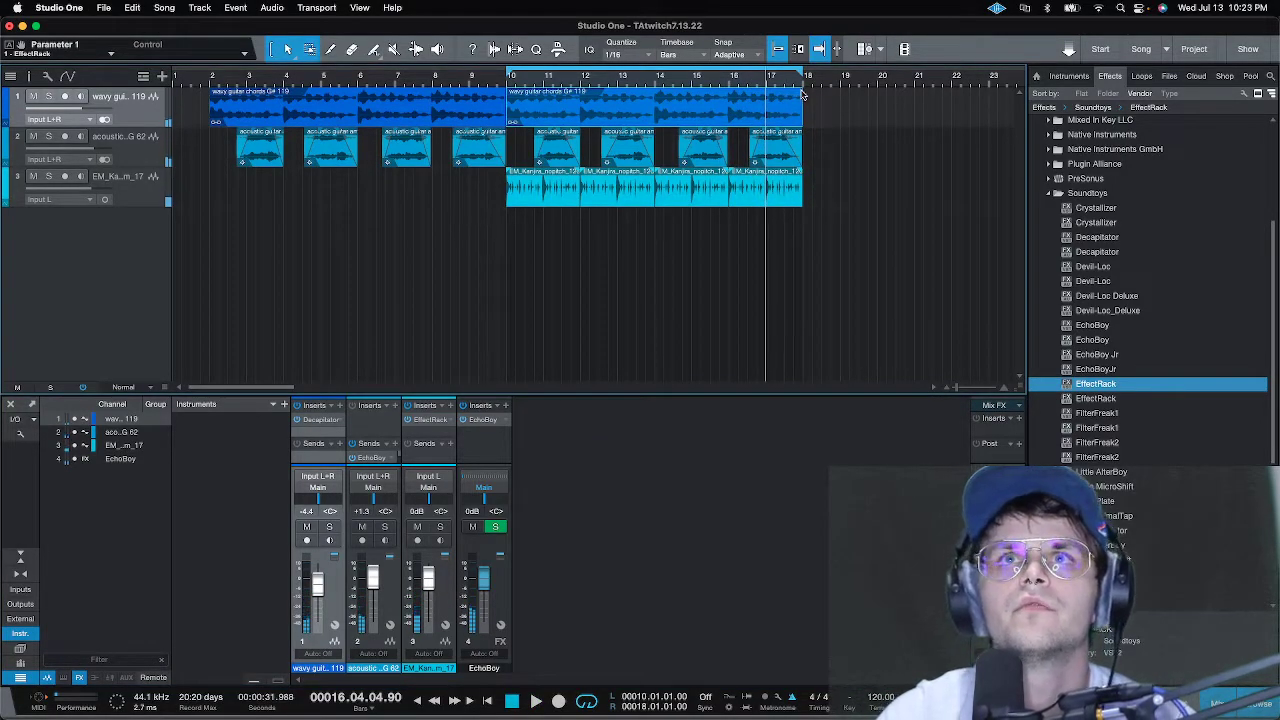
pyautogui.rightClick(563, 119)
pyautogui.click(634, 110)
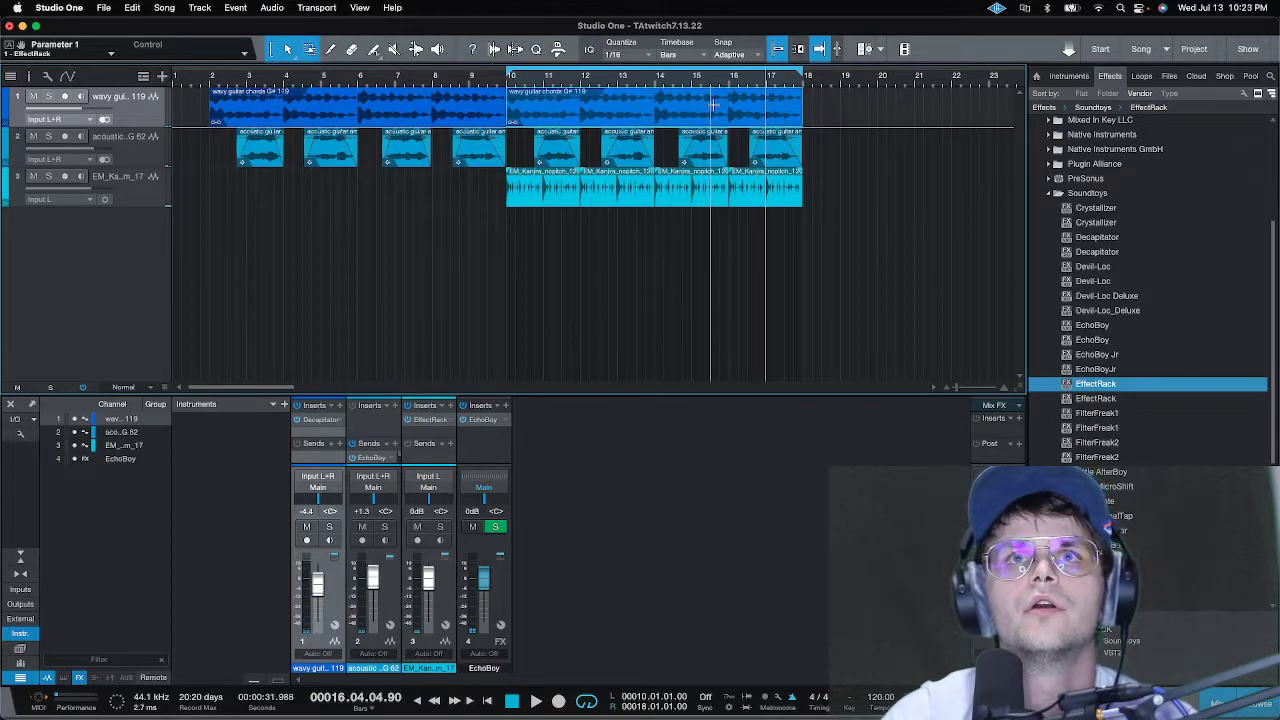
pyautogui.rightClick(670, 120)
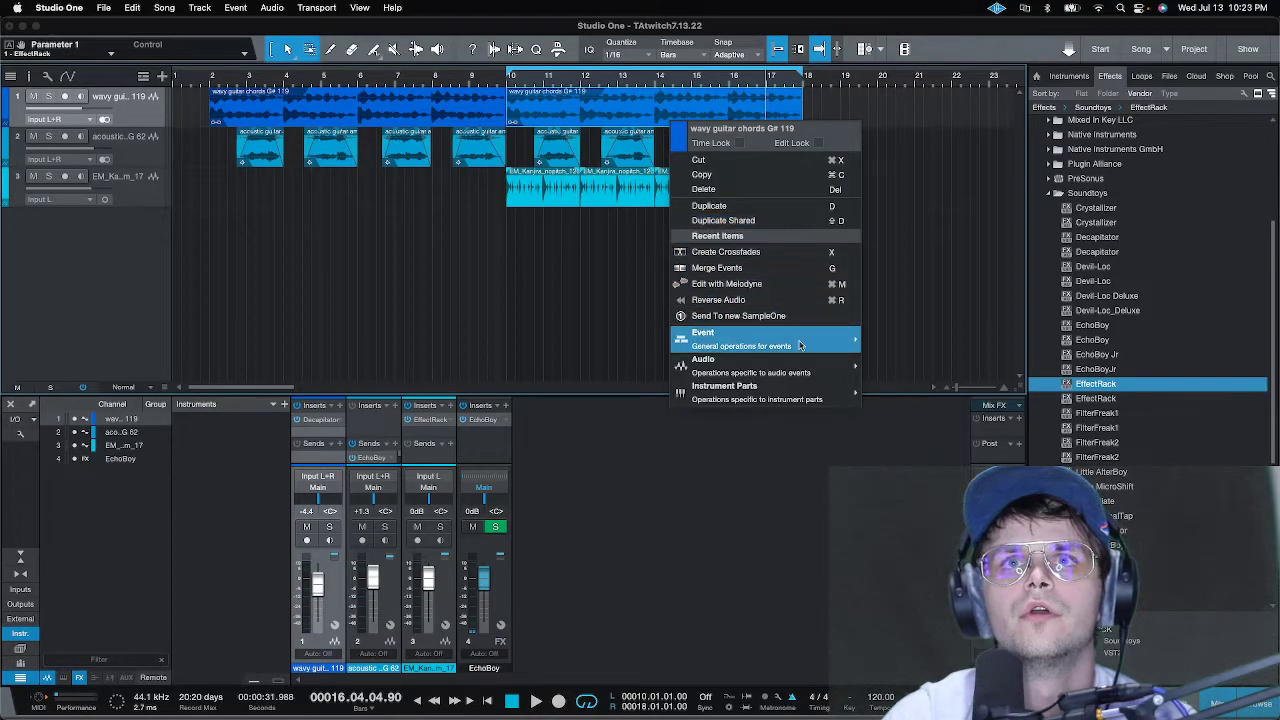
pyautogui.moveTo(799, 345)
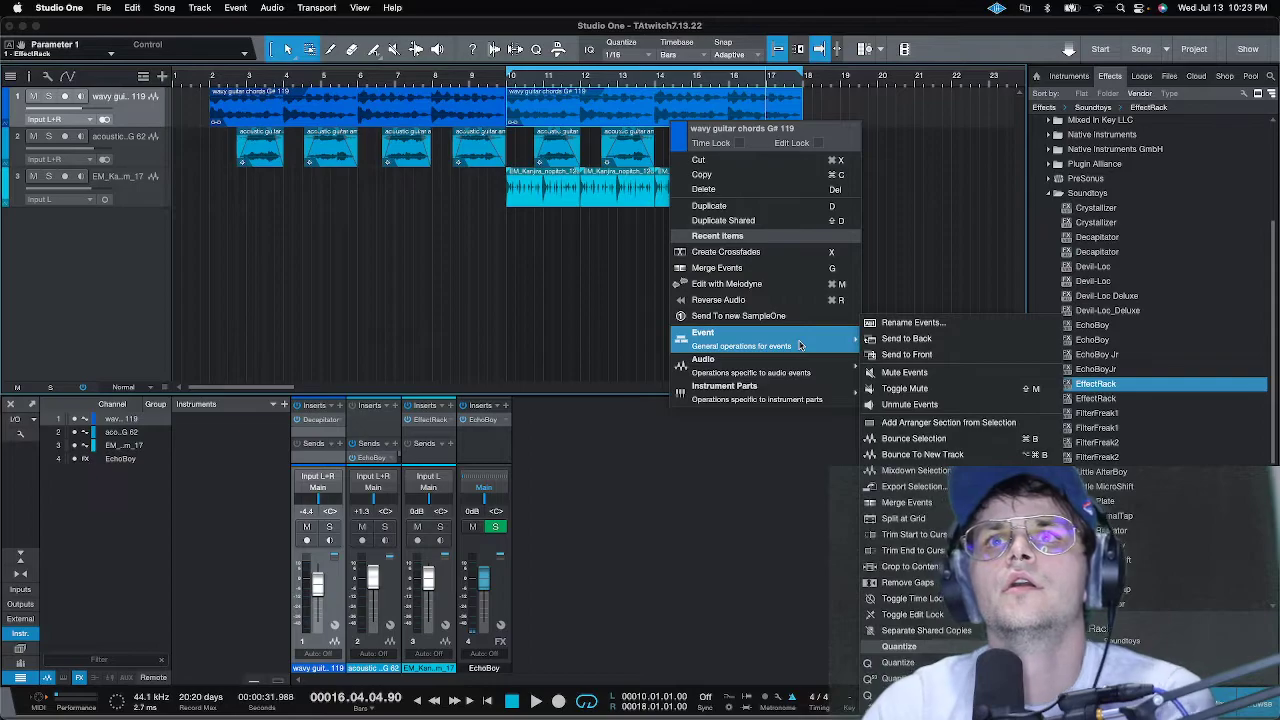
pyautogui.click(968, 236)
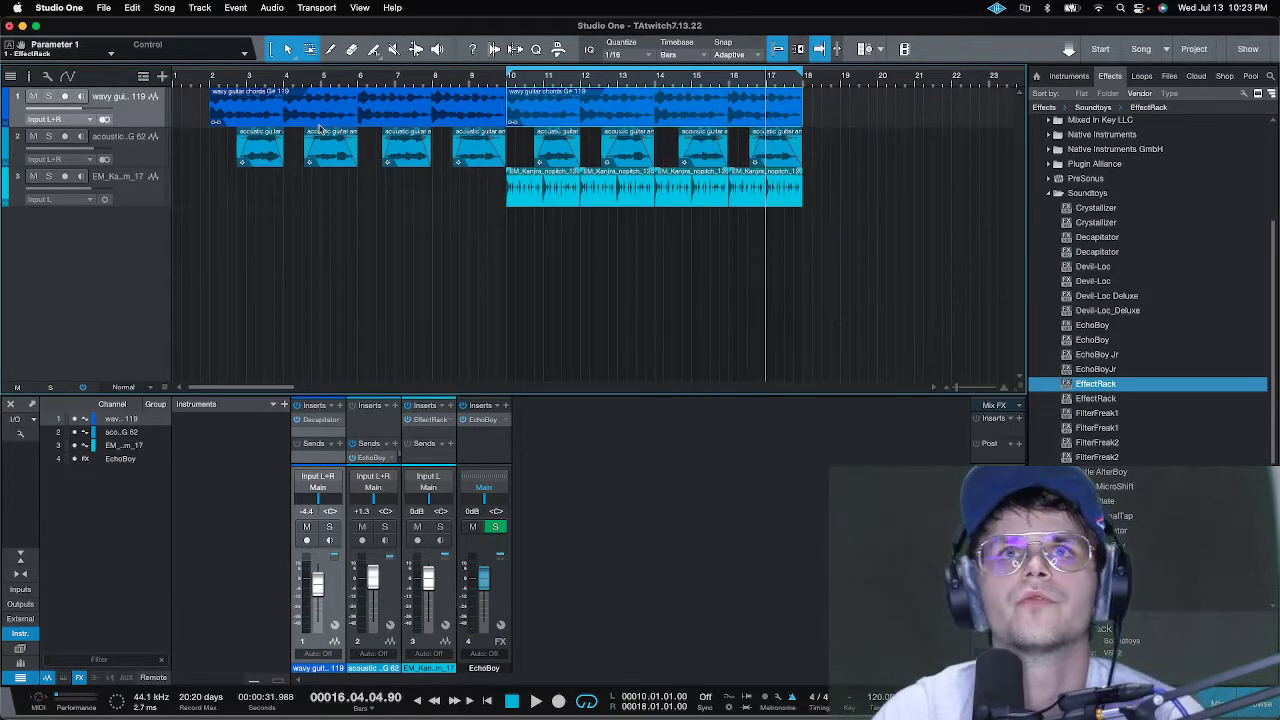
# - Increase the height of the wavy guitar chords track and display its volume automation envelope
pyautogui.click(105, 129)
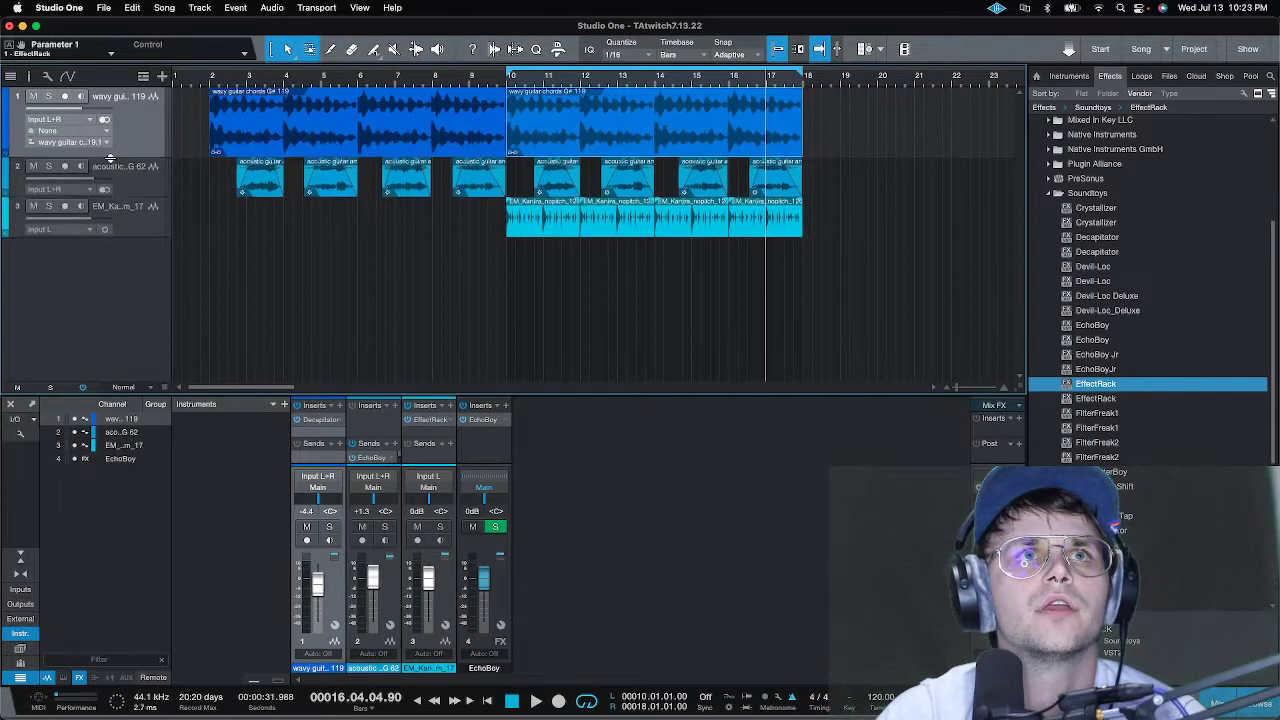
pyautogui.click(105, 133)
pyautogui.click(145, 127)
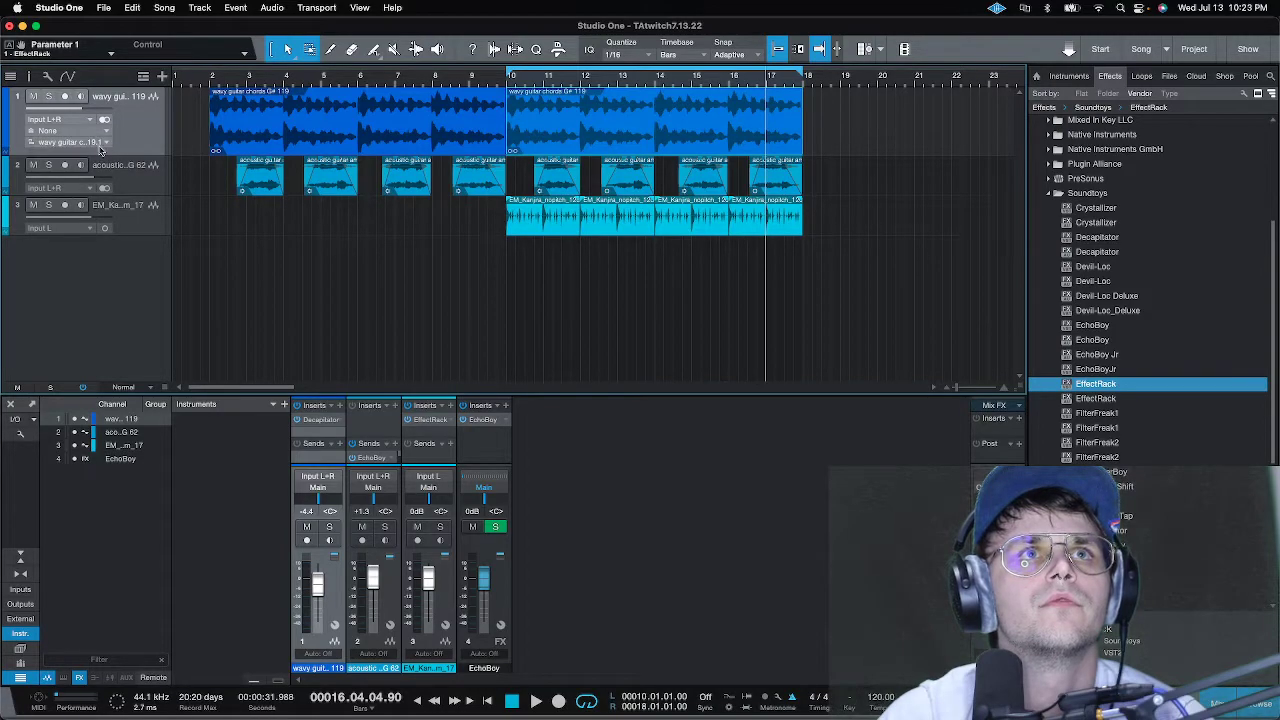
pyautogui.click(105, 143)
pyautogui.click(148, 135)
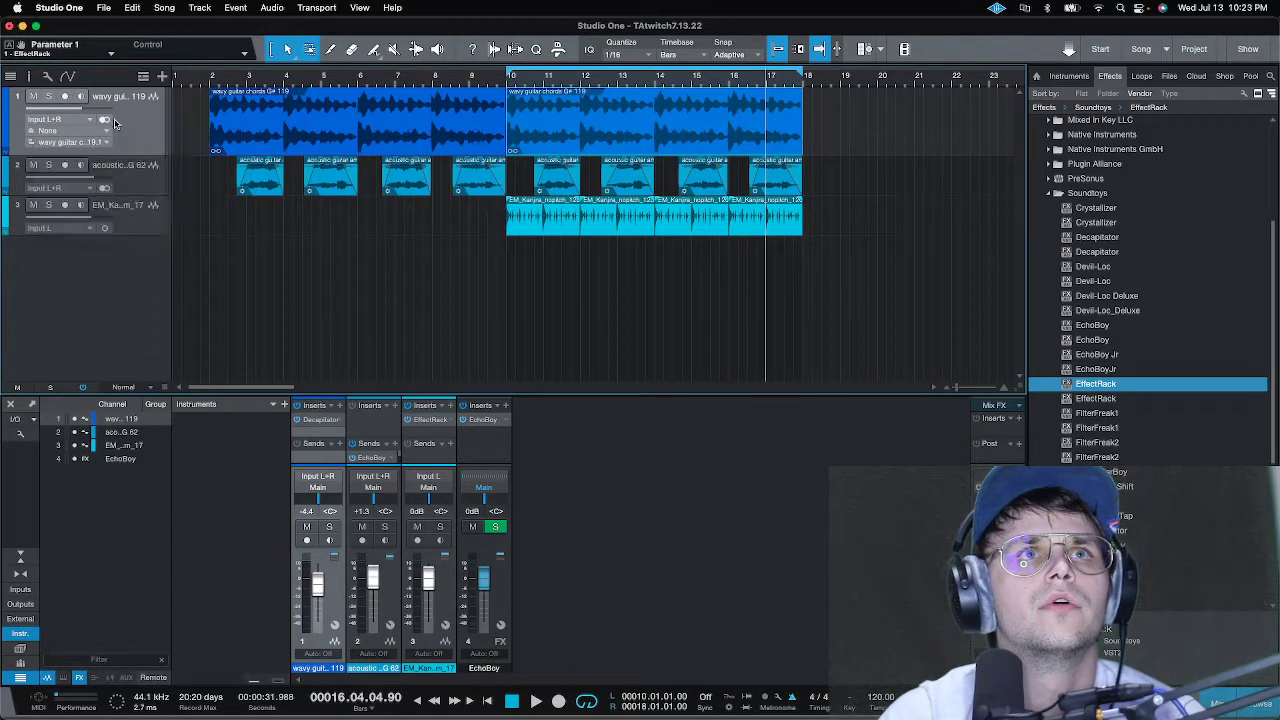
pyautogui.rightClick(120, 124)
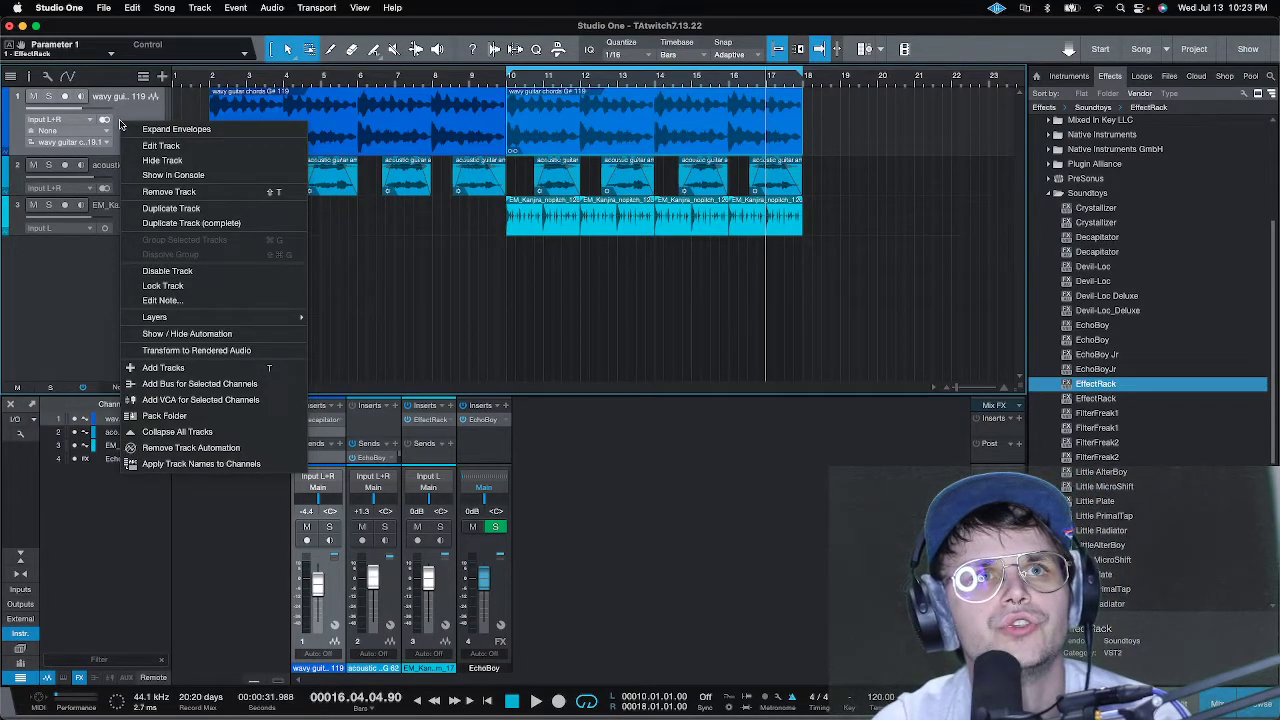
pyautogui.click(226, 335)
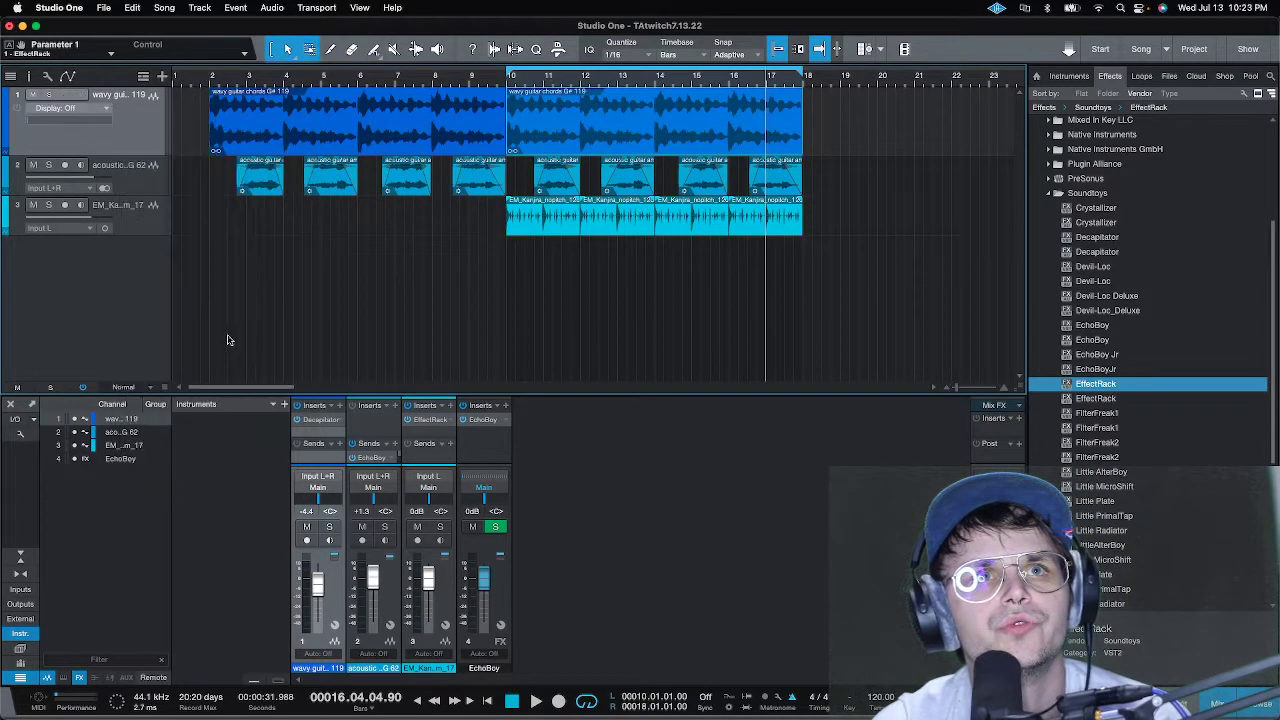
pyautogui.click(102, 110)
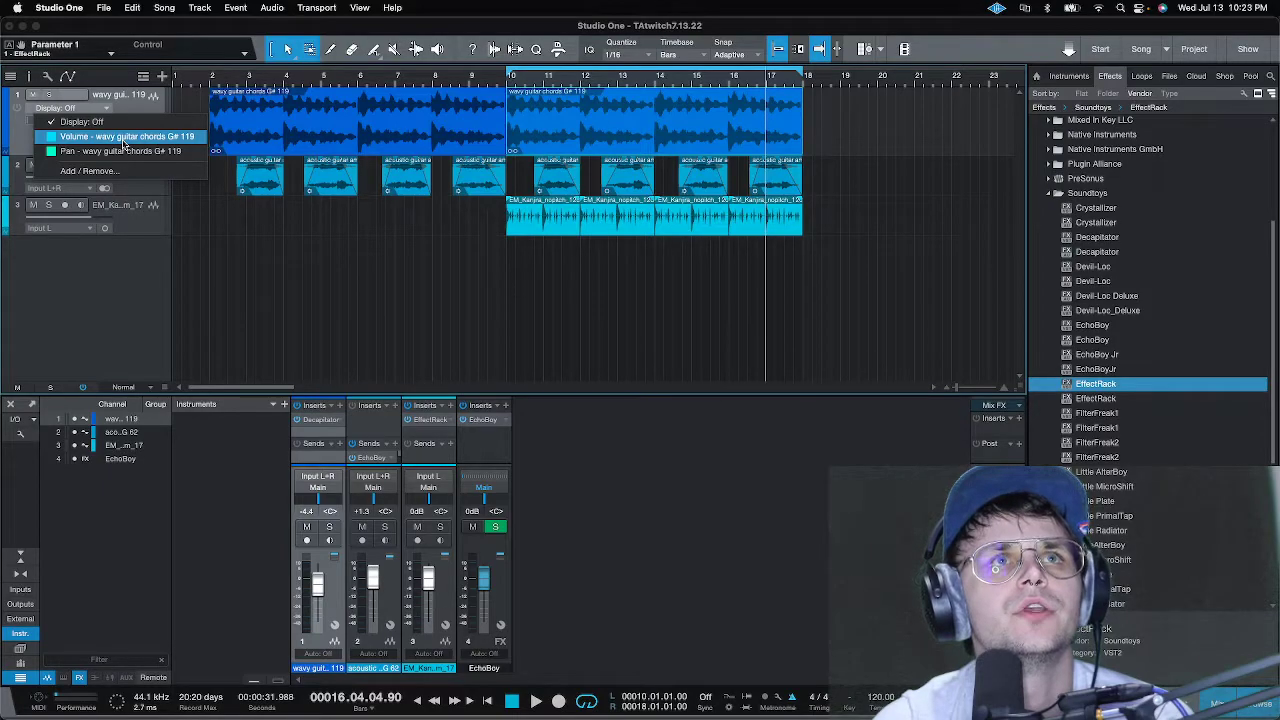
pyautogui.click(124, 137)
# - Draw a volume automation fade-out on the wavy guitar track from bar 16 to bar 18 and turn the envelope display off
pyautogui.moveTo(728, 106); pyautogui.dragTo(802, 152)
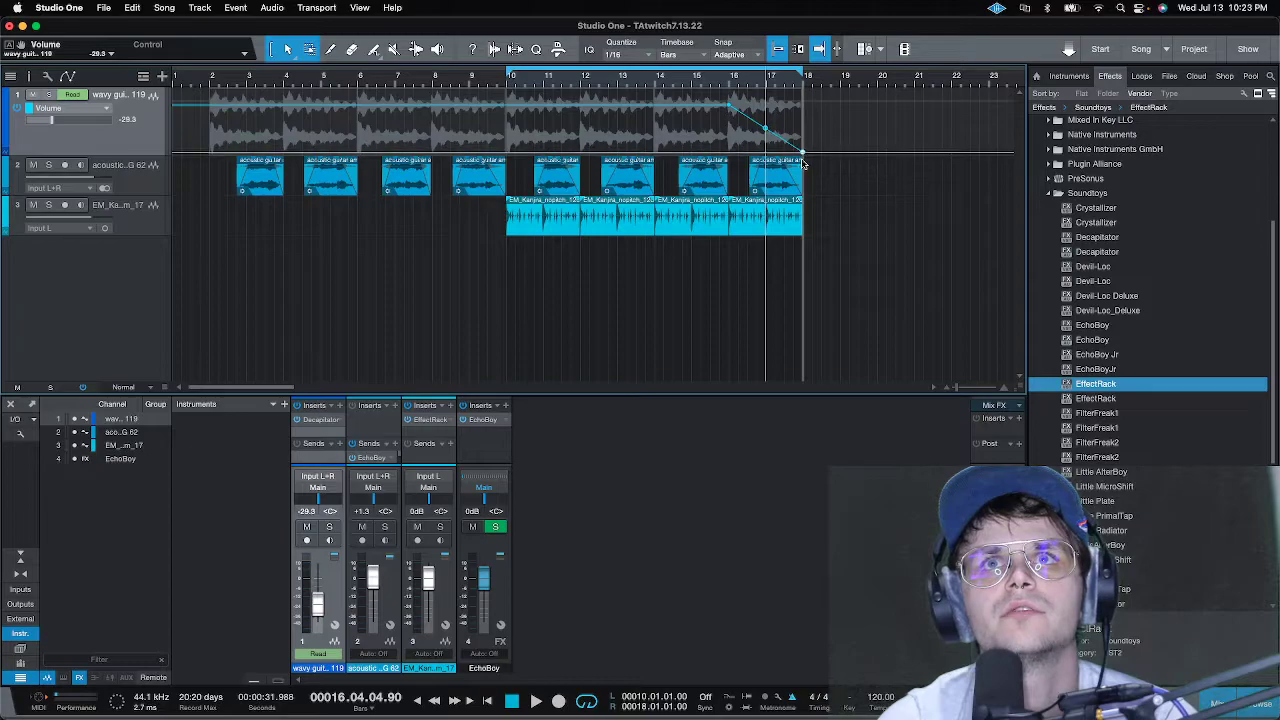
pyautogui.click(60, 107)
pyautogui.click(70, 120)
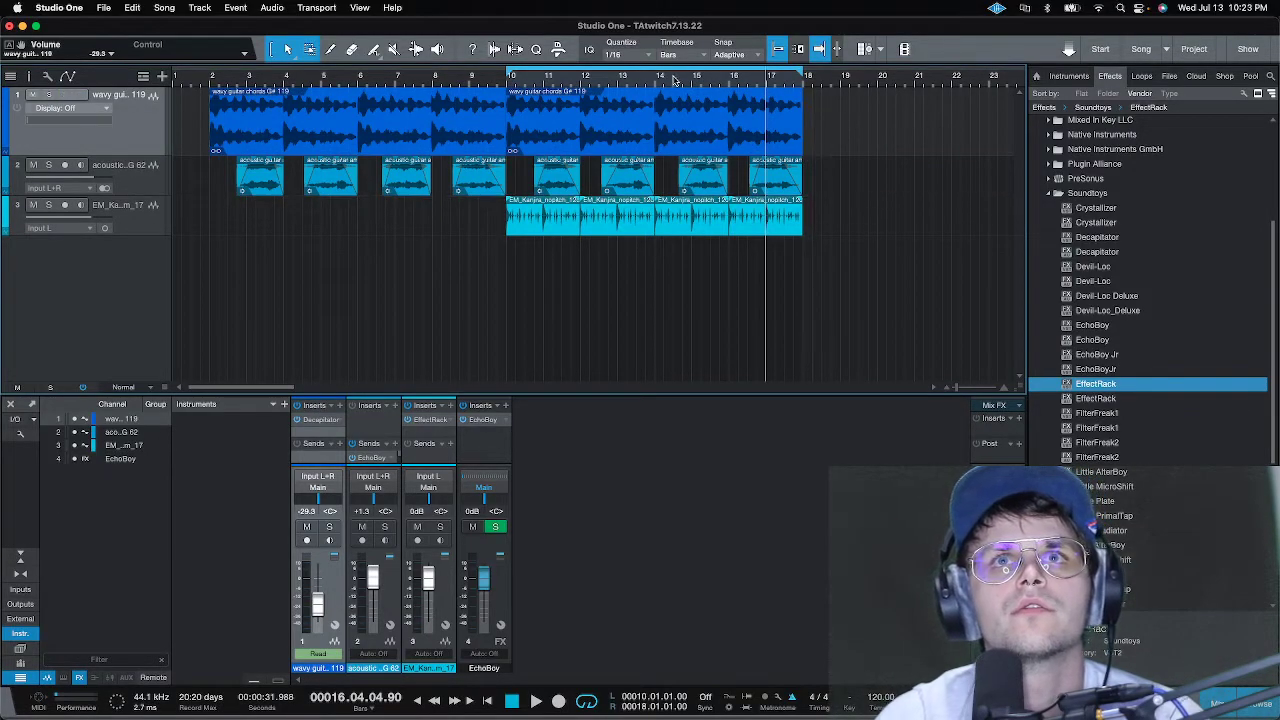
# - Listen to the section ending from just before bar 16 and delete the last acoustic lead clip before bar 18
pyautogui.click(720, 79)
pyautogui.press('space')
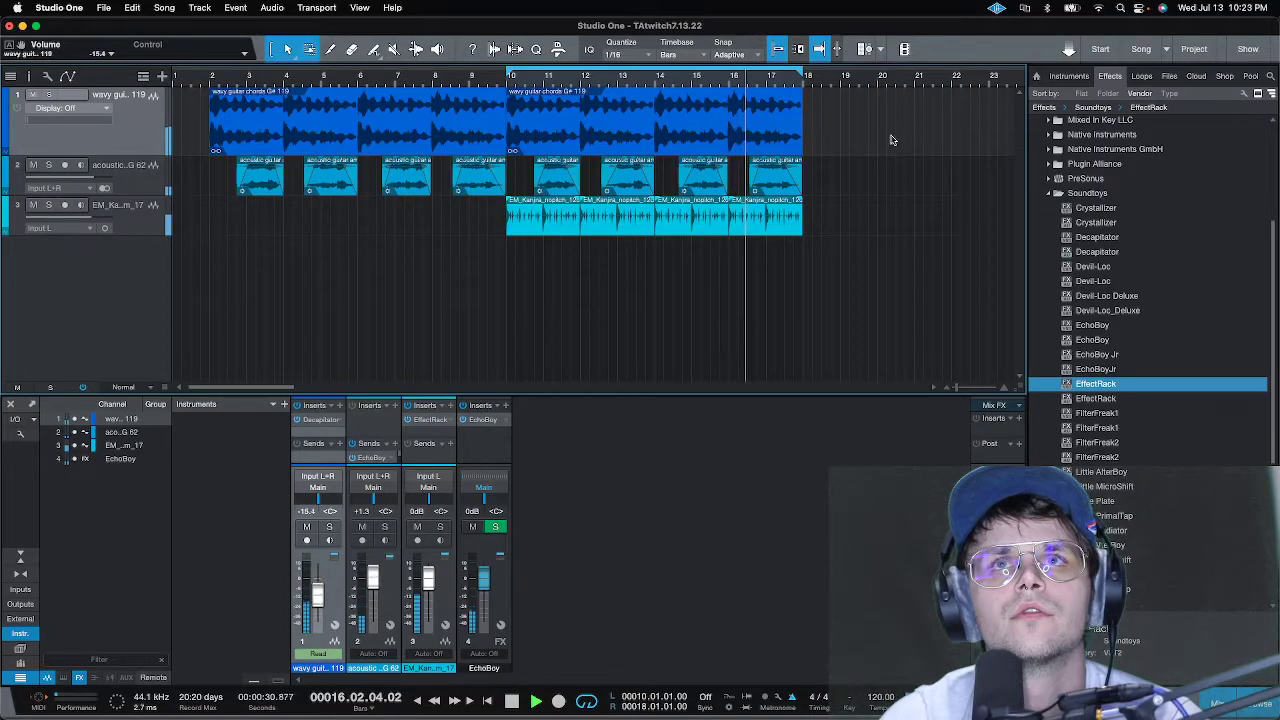
pyautogui.click(786, 187)
pyautogui.press('Delete')
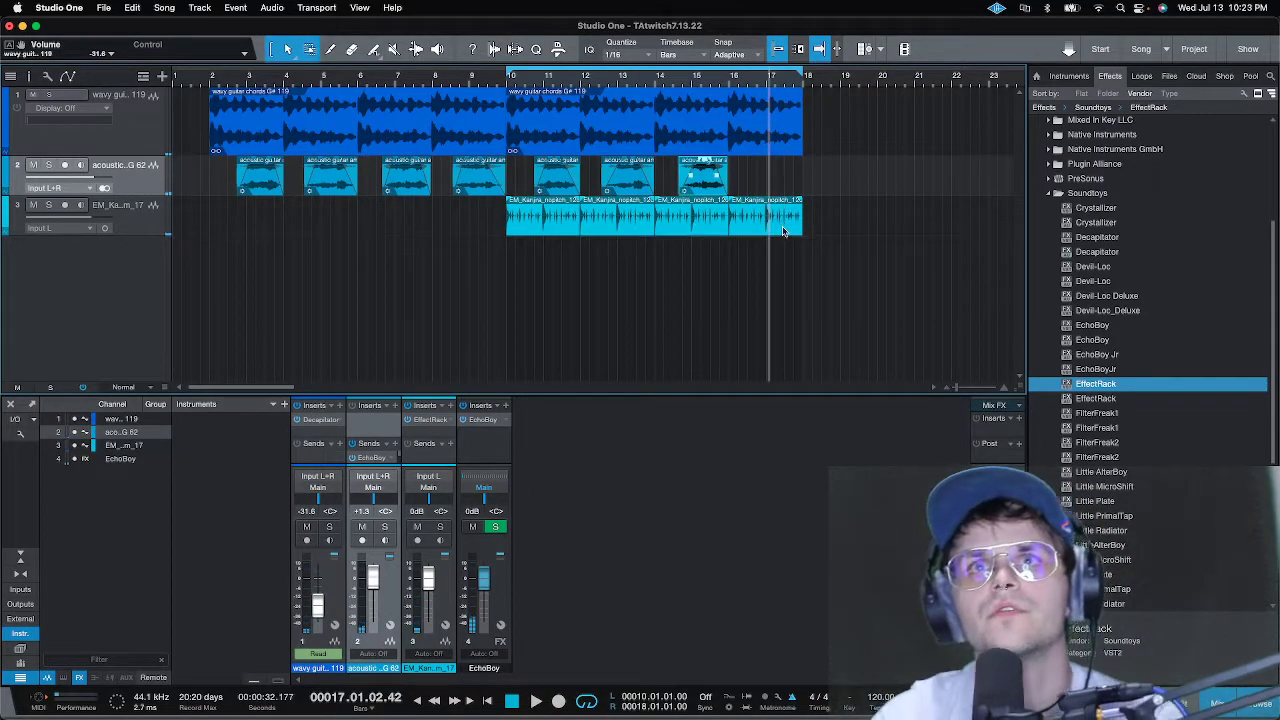
# - Fade out the last Kanjira clip from bar 16 to bar 18 and listen to the transition
pyautogui.click(783, 231)
pyautogui.moveTo(798, 205); pyautogui.dragTo(732, 214)
pyautogui.click(717, 86)
pyautogui.press('space')
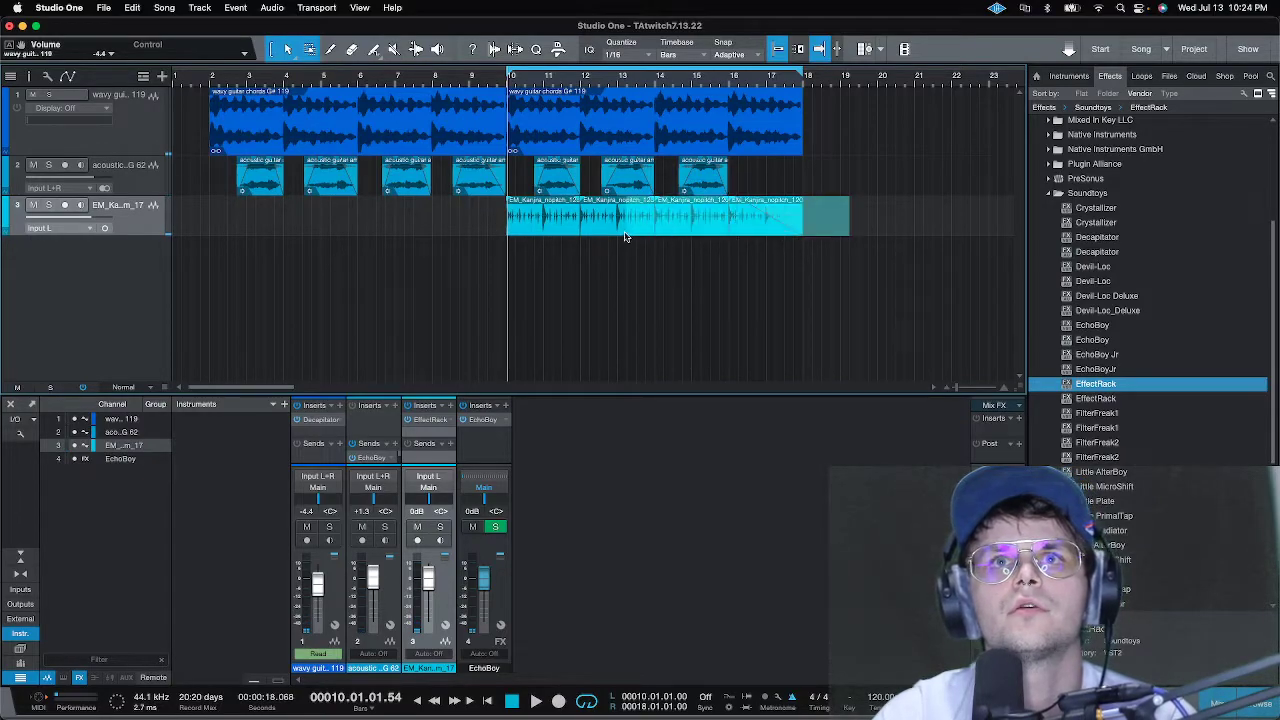
# - Duplicate the four Kanjira clips to bar 18 and copy the first eight bars of guitar and acoustic lead clips to bar 18
pyautogui.press('super+d')
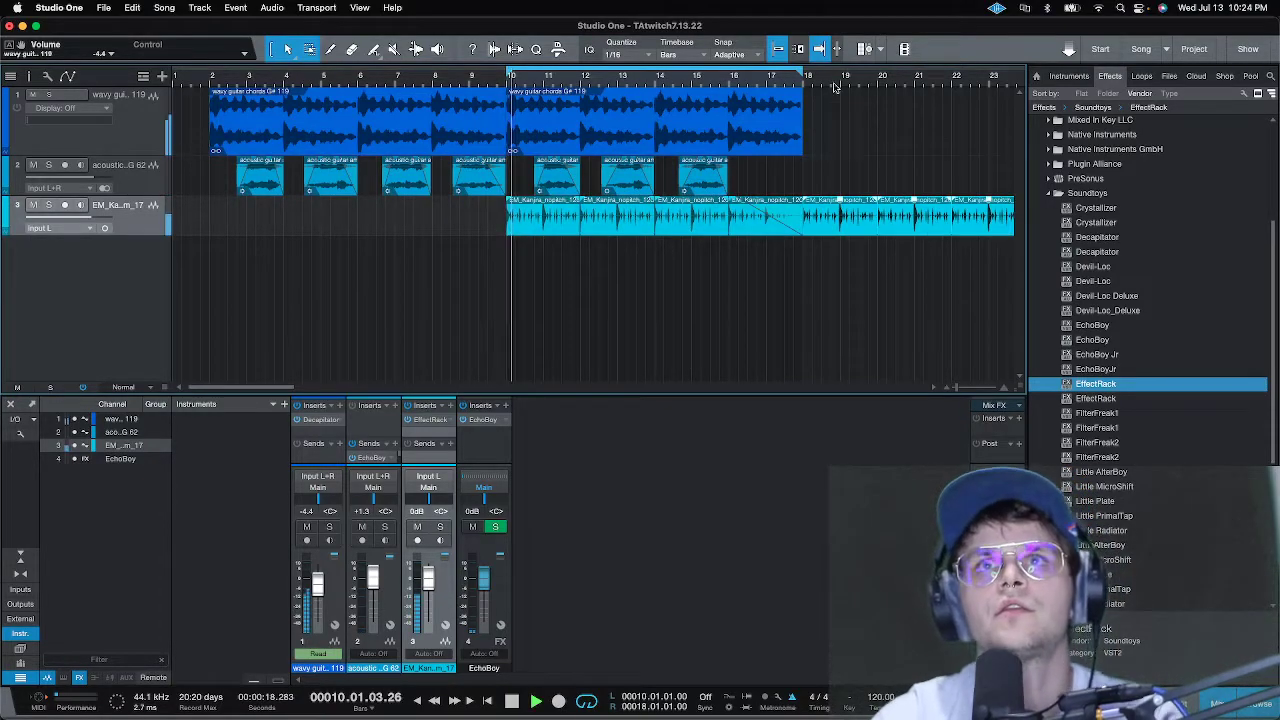
pyautogui.press('w')
pyautogui.moveTo(384, 224); pyautogui.dragTo(205, 88)
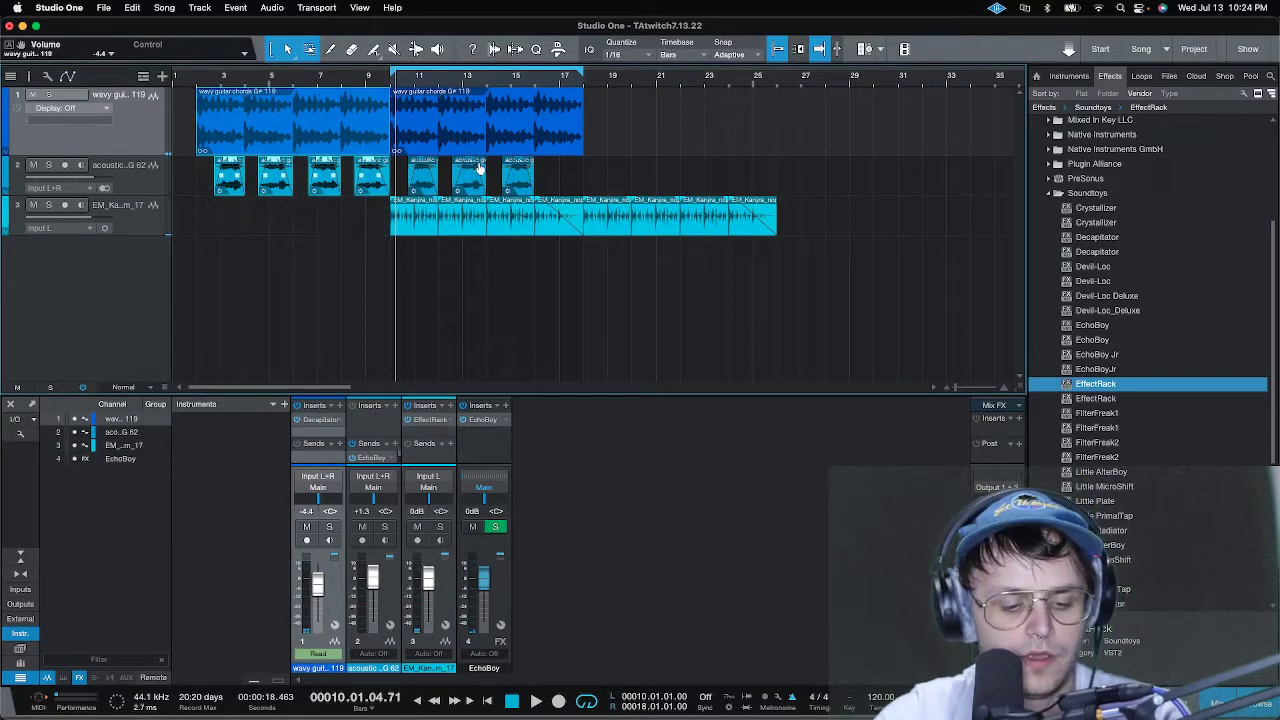
pyautogui.click(586, 82)
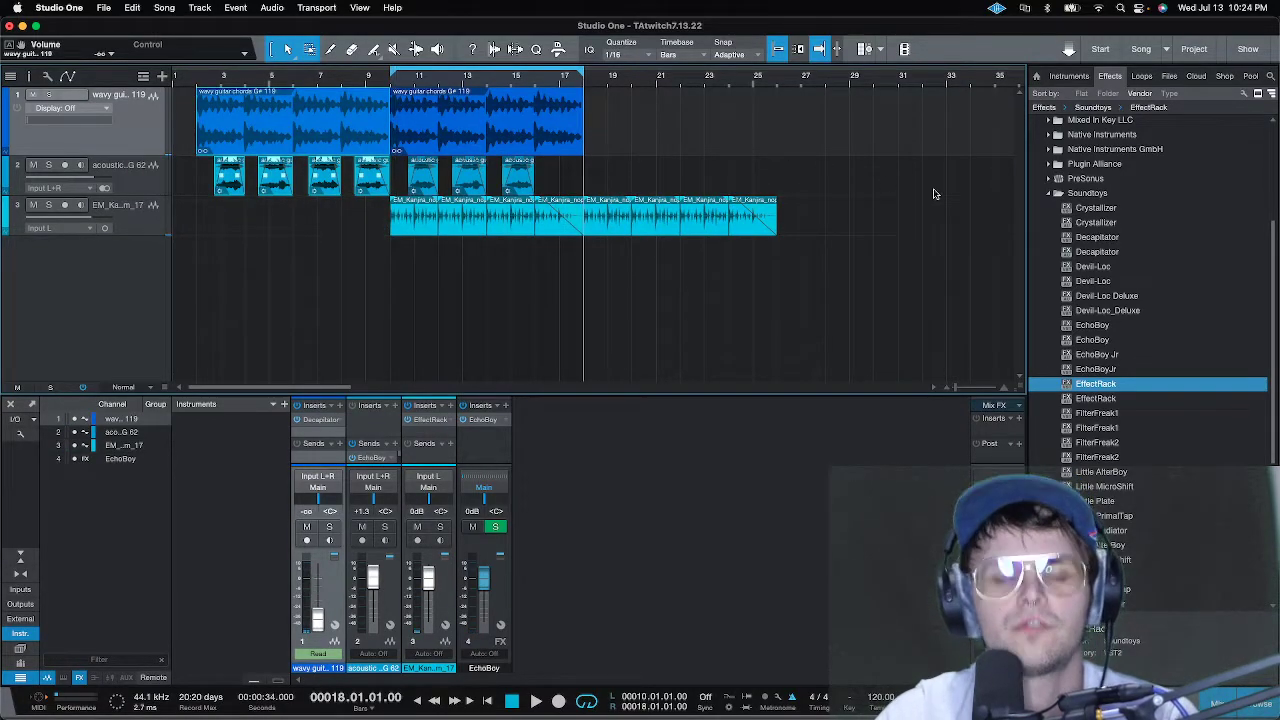
pyautogui.press('d')
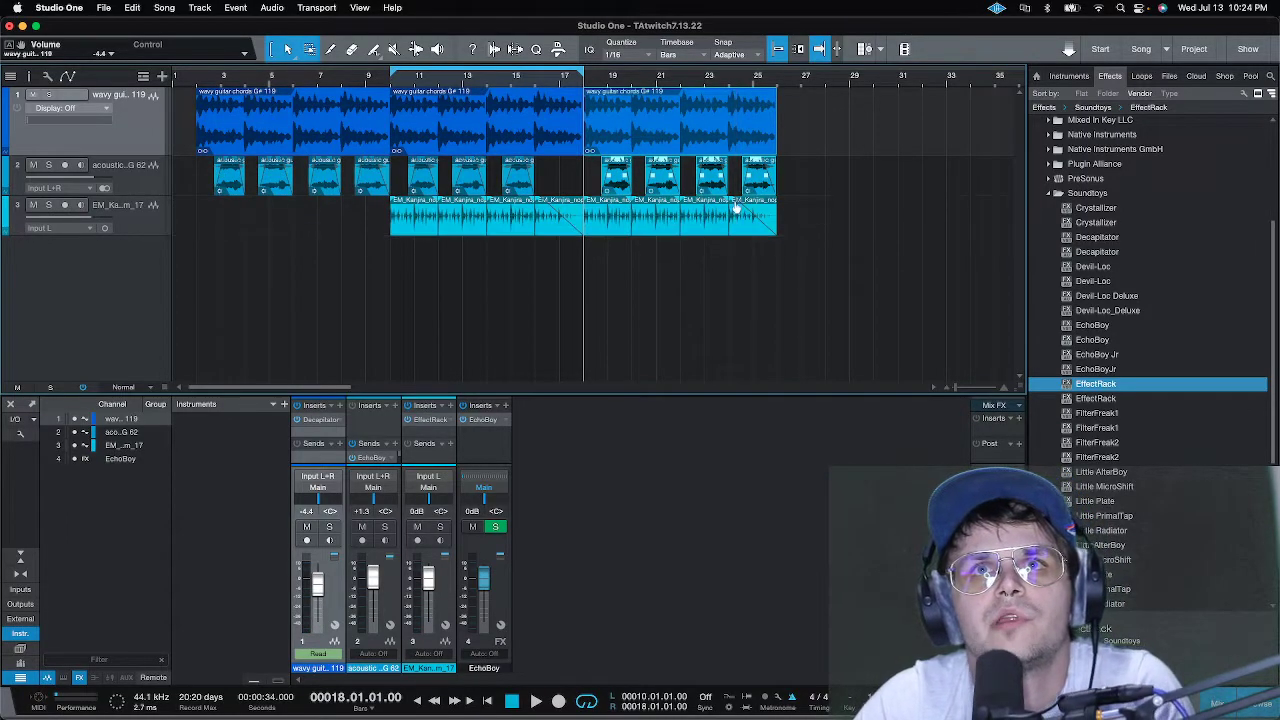
# - Remove the fade-out from the last Kanjira clip before bar 26 and duplicate bars 18 to 26 of all three tracks up to bar 58
pyautogui.hotkey('shift', 's')
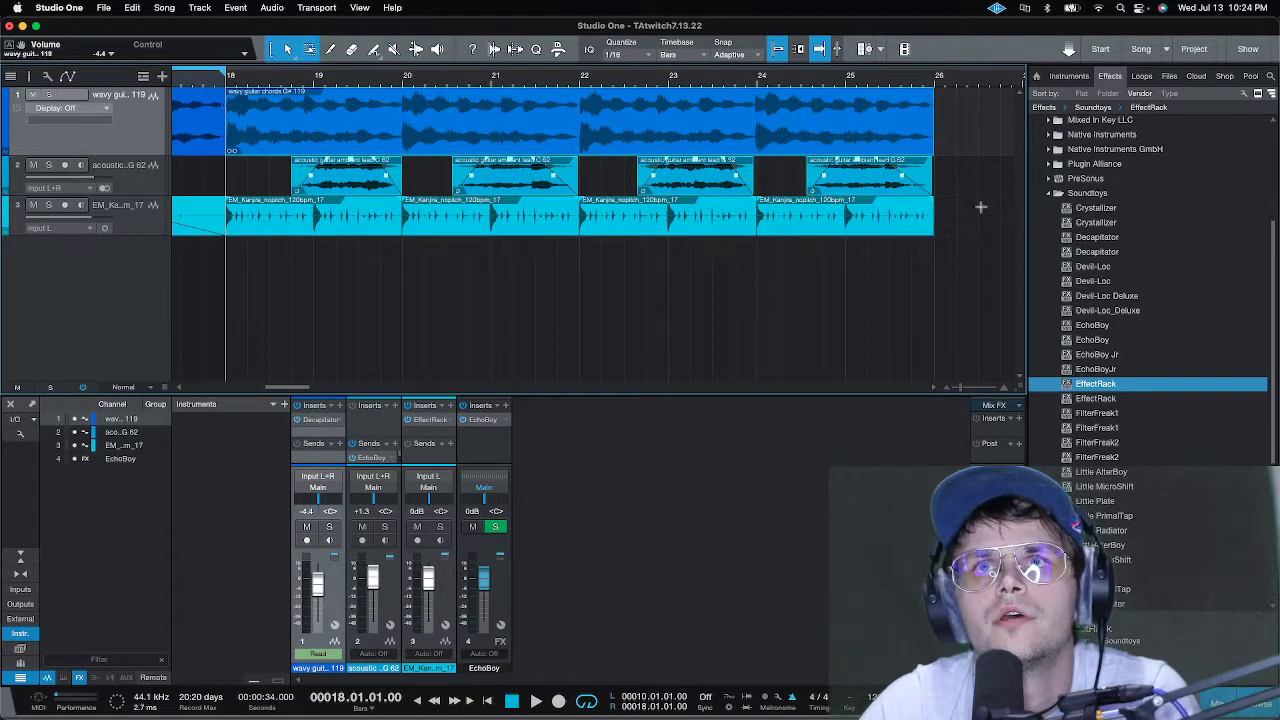
pyautogui.hotkey('shift', 's')
pyautogui.moveTo(772, 236); pyautogui.dragTo(565, 115)
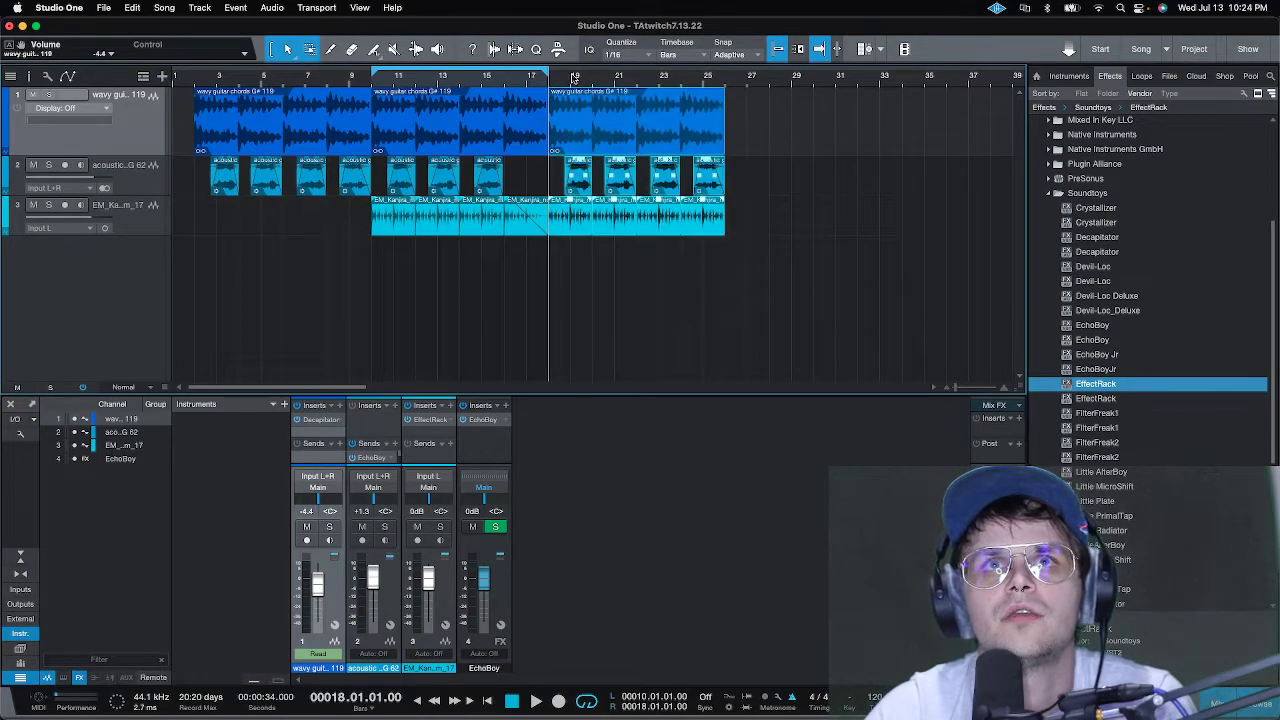
pyautogui.press('w')
pyautogui.press('d')
pyautogui.press('d')
pyautogui.press('d')
pyautogui.press('d')
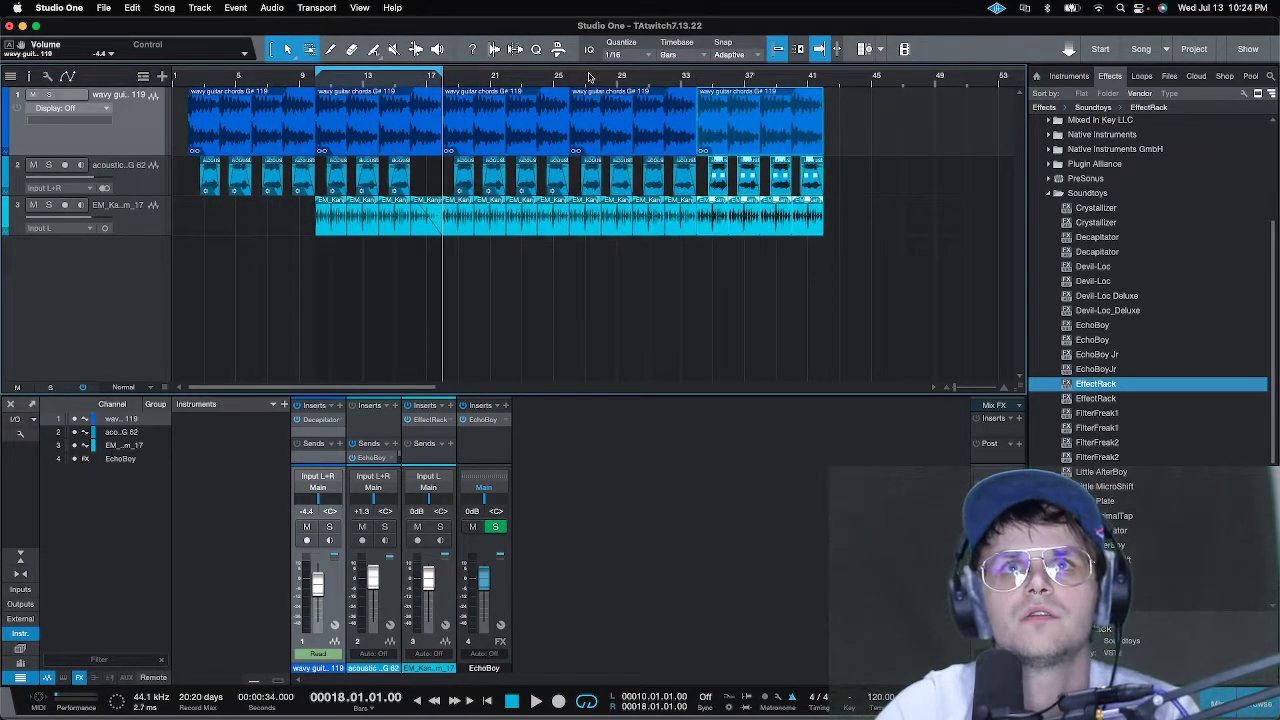
pyautogui.press('w')
pyautogui.press('w')
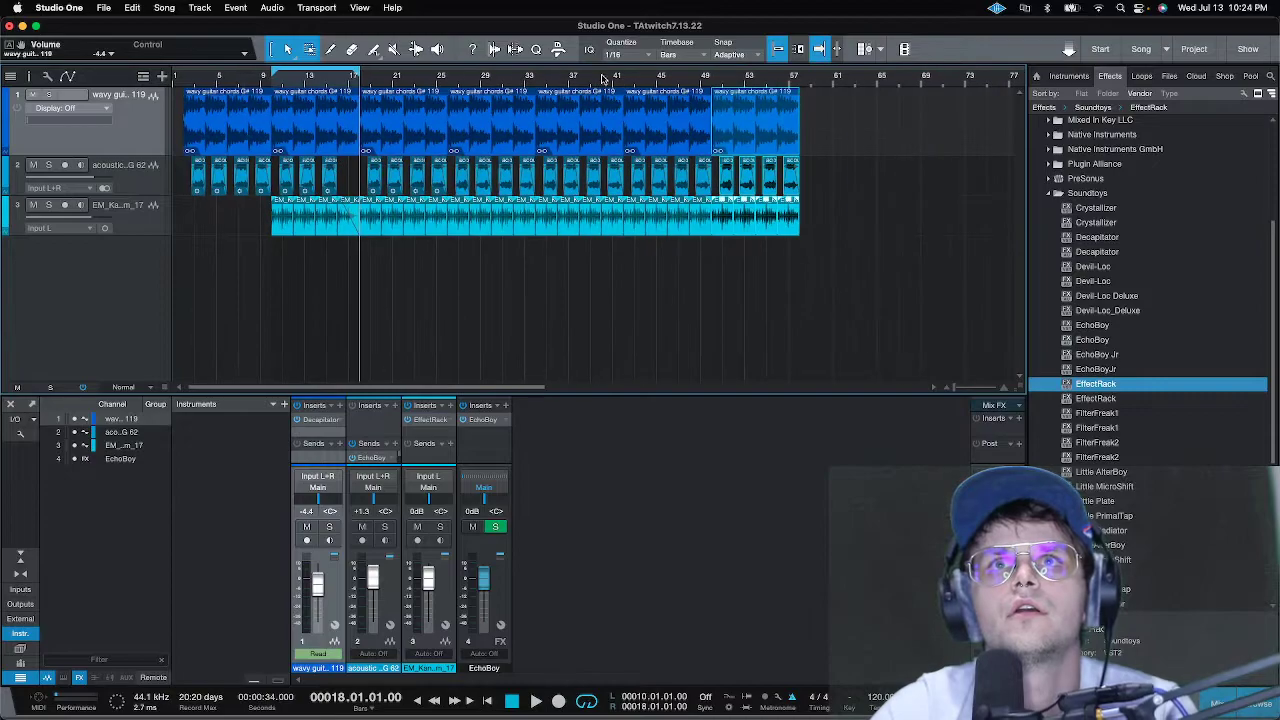
# - Keep duplicating the eight-bar section on all three tracks and undo the surplus copy so the arrangement ends at bar 122
pyautogui.click(800, 85)
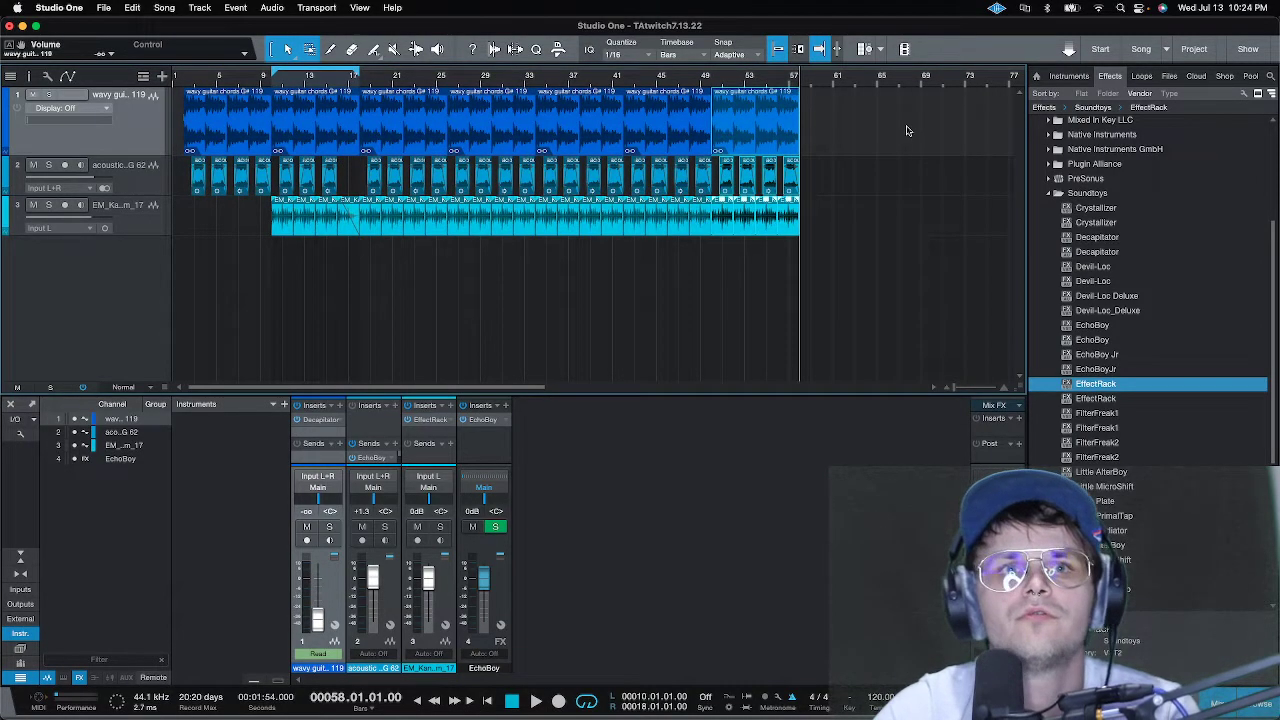
pyautogui.press('d')
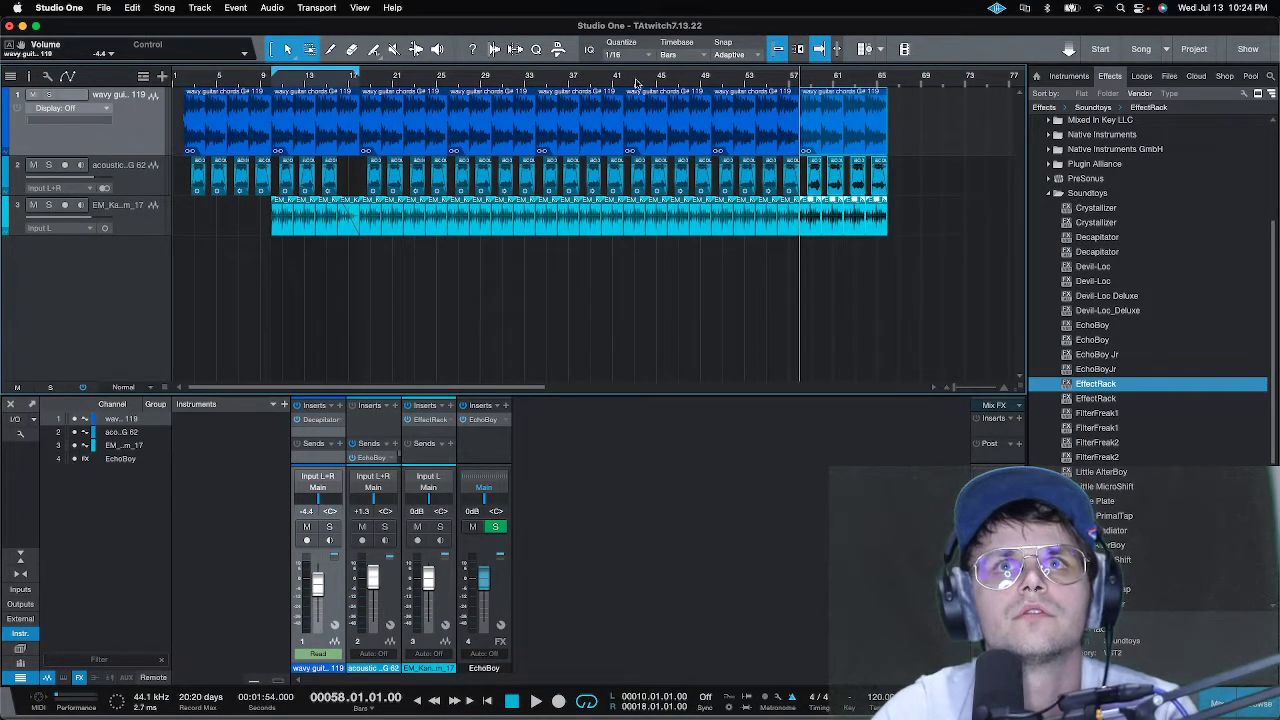
pyautogui.press('d')
pyautogui.press('d')
pyautogui.press('w')
pyautogui.press('d')
pyautogui.press('d')
pyautogui.press('d')
pyautogui.press('d')
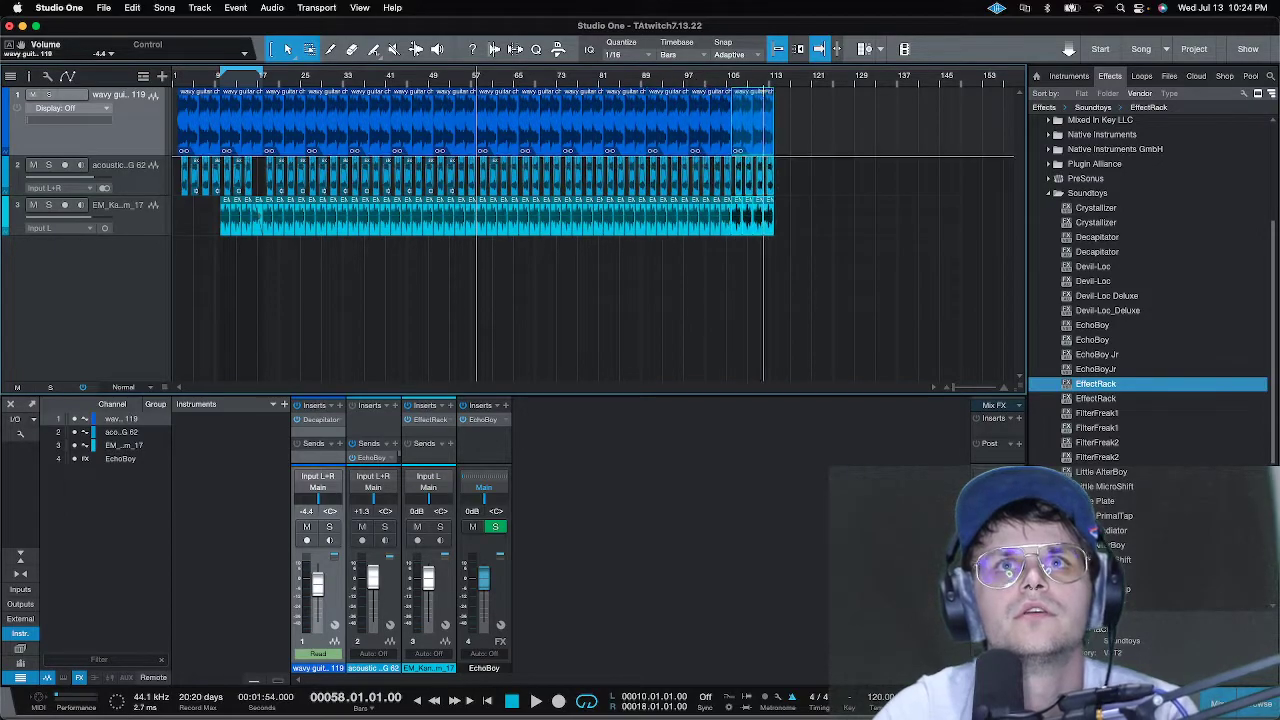
pyautogui.press('d')
pyautogui.press('d')
pyautogui.click(859, 86)
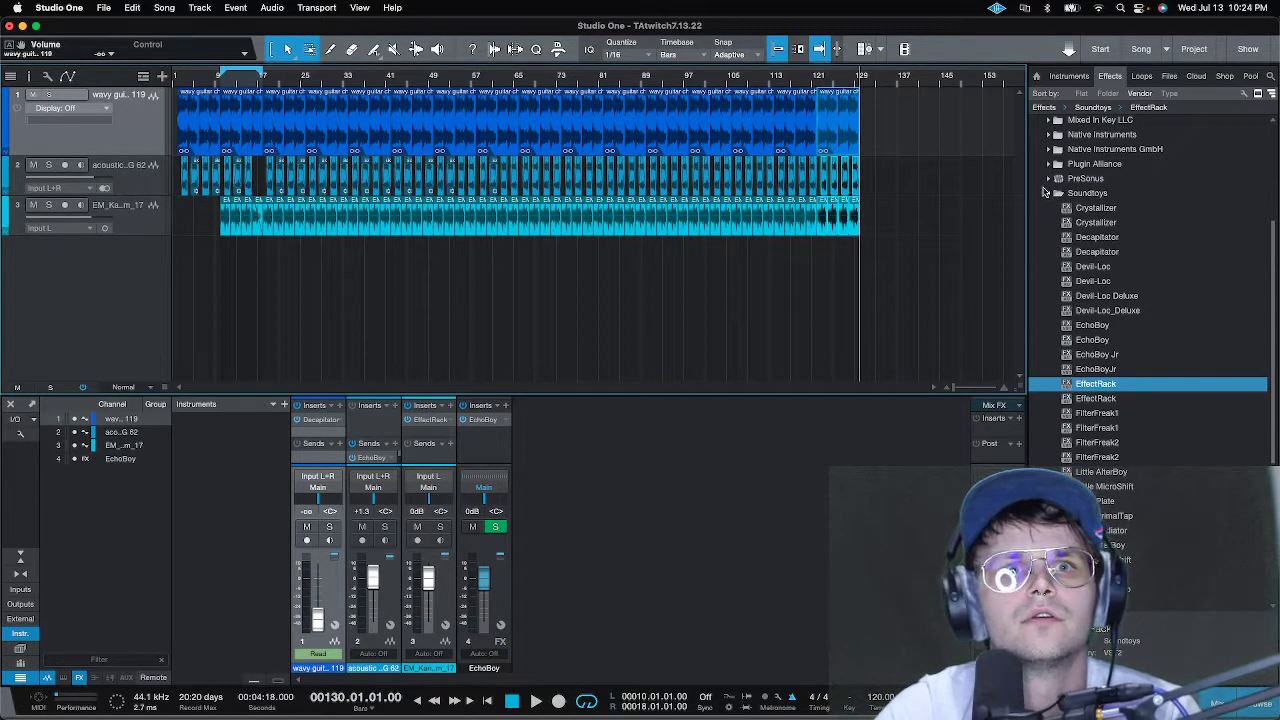
pyautogui.press('super+z')
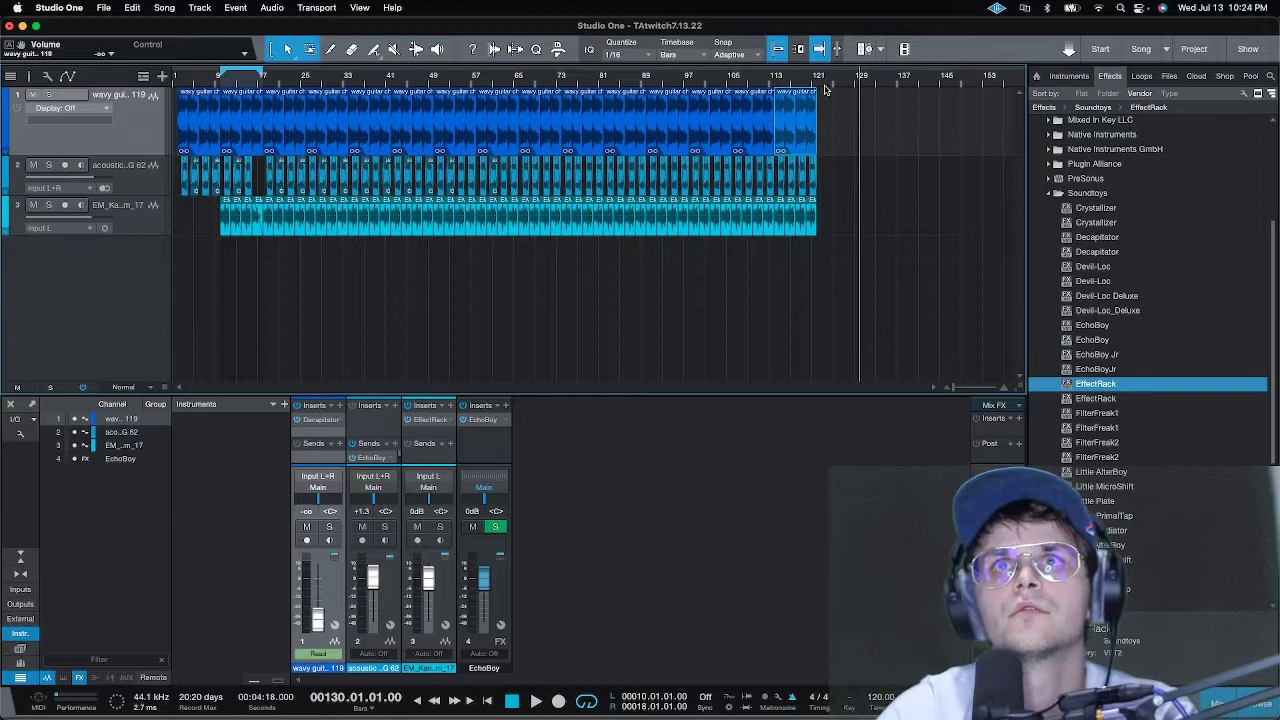
pyautogui.click(816, 84)
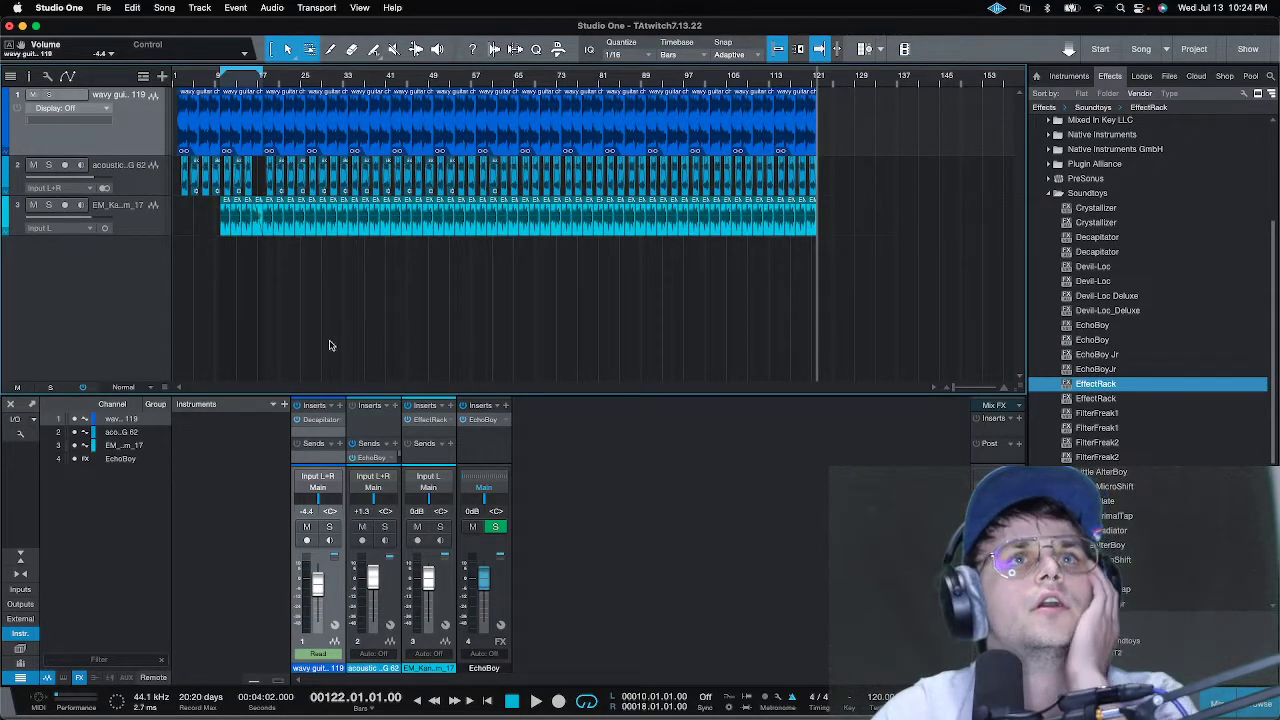
# - Set the loop range from bar 18 to bar 34 and place the playhead at bar 18
pyautogui.scroll(5, 250, 85)
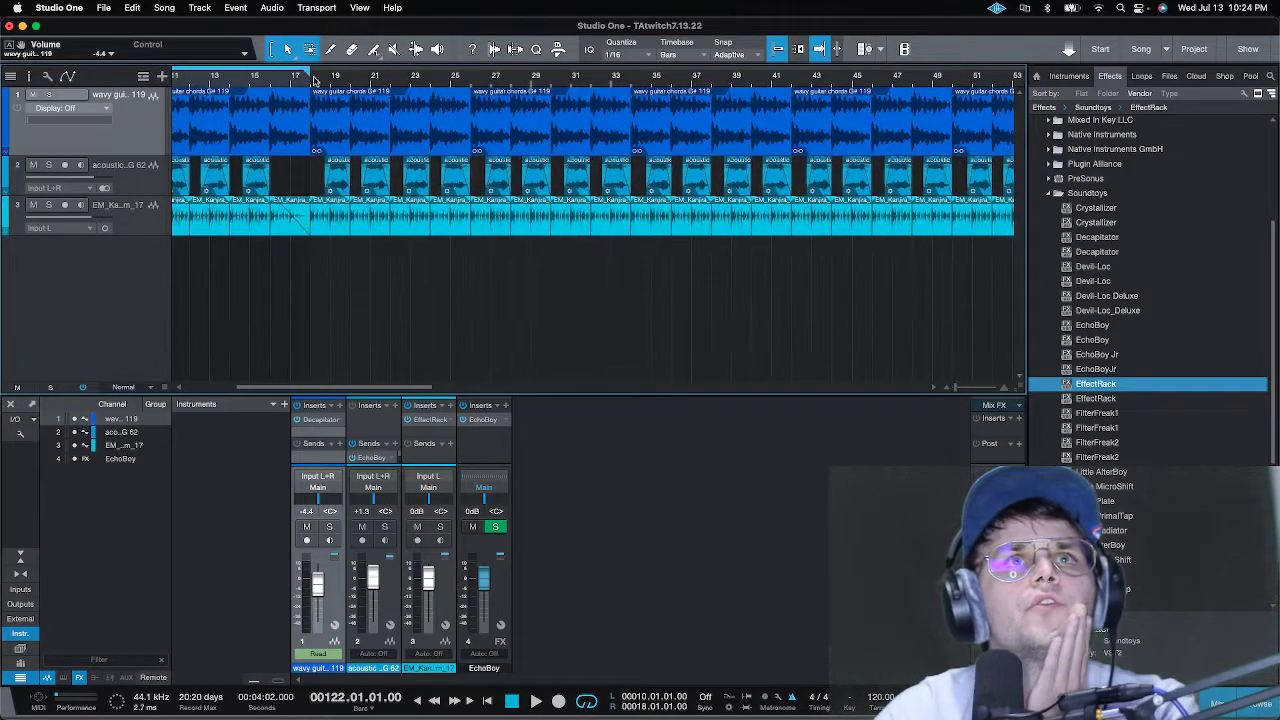
pyautogui.moveTo(314, 68); pyautogui.dragTo(630, 84)
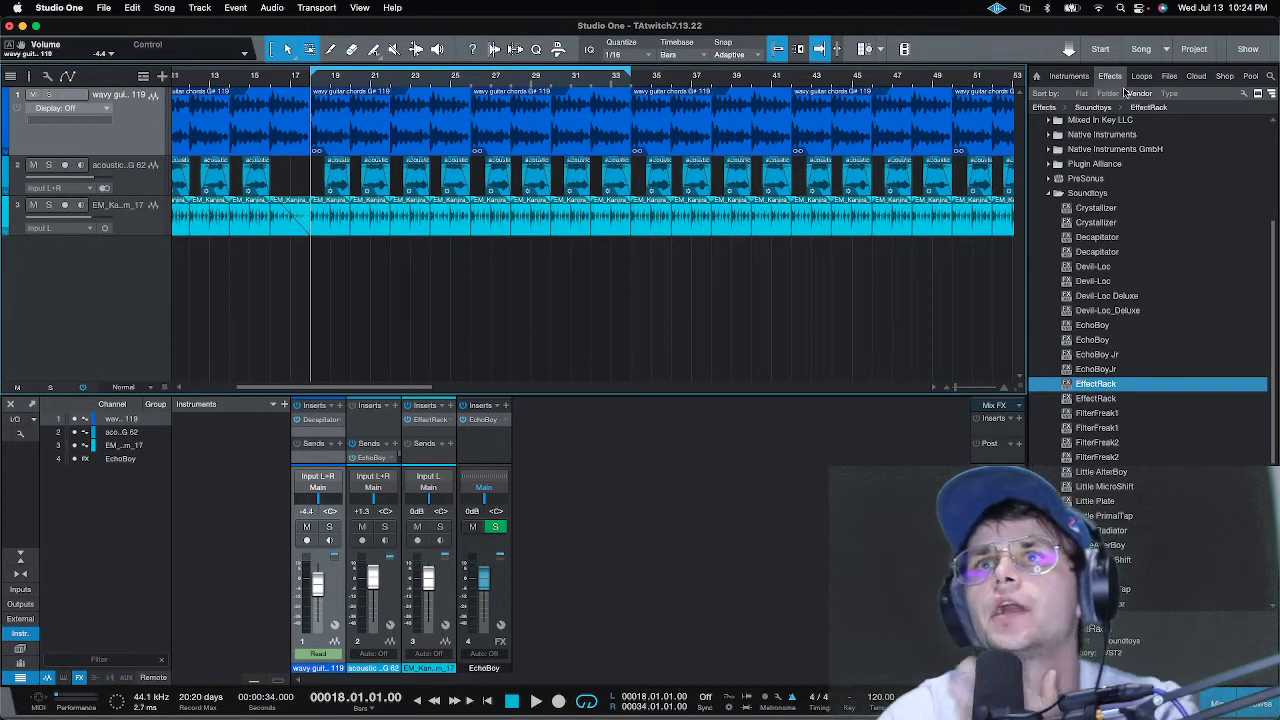
# - Collapse the Soundtoys effects folder and open the Kick Beats folder under 1 Drums, One Shots, Kick in the desktop sample library
pyautogui.click(1085, 192)
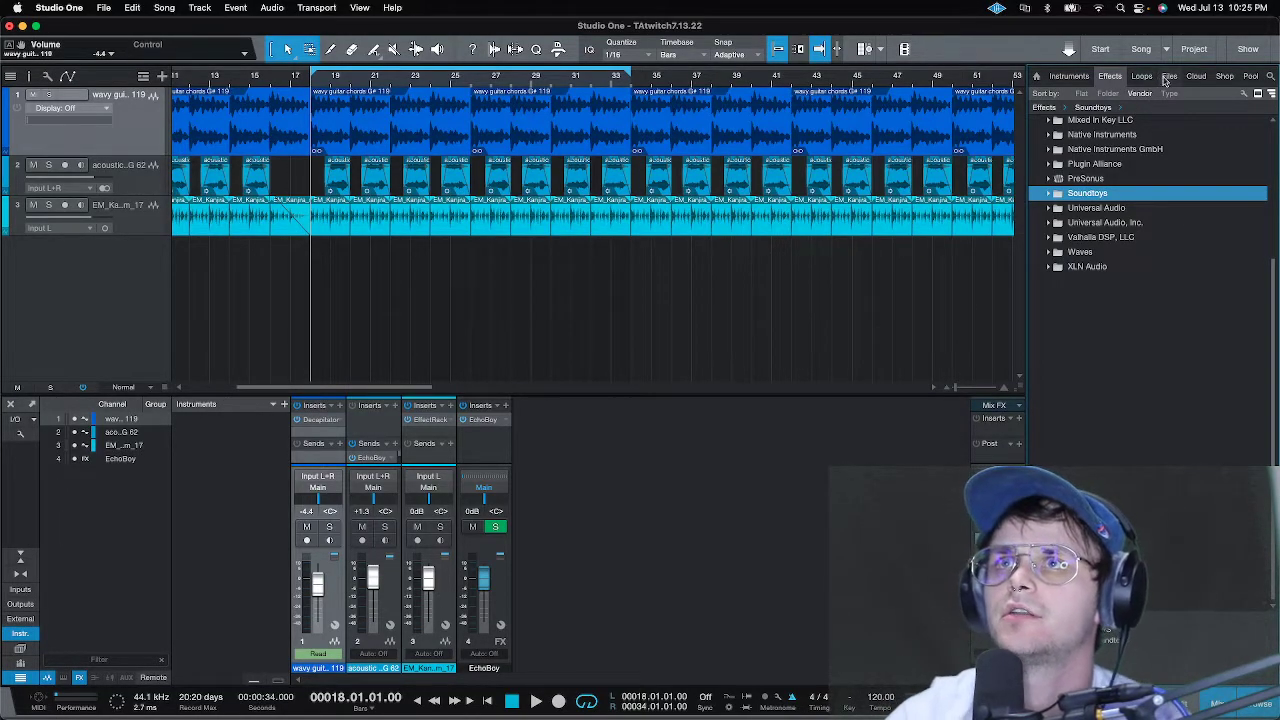
pyautogui.click(1166, 78)
pyautogui.click(1066, 242)
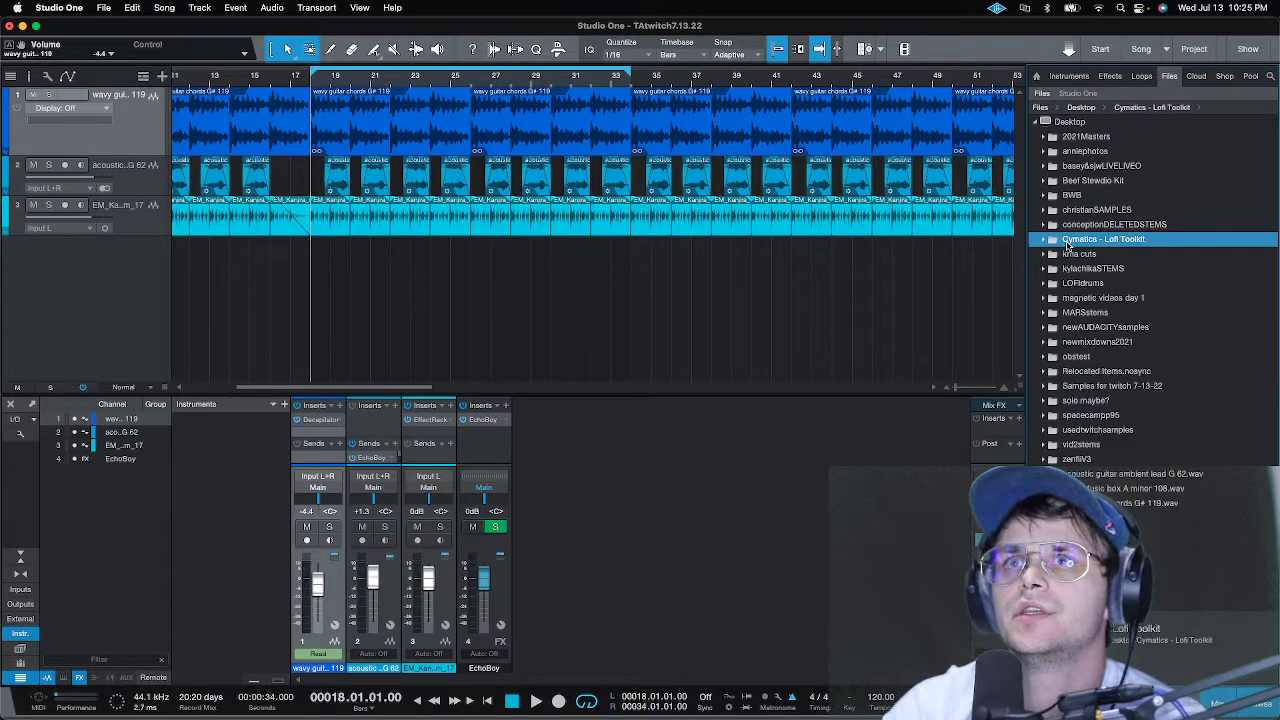
pyautogui.click(1074, 212)
pyautogui.click(1079, 226)
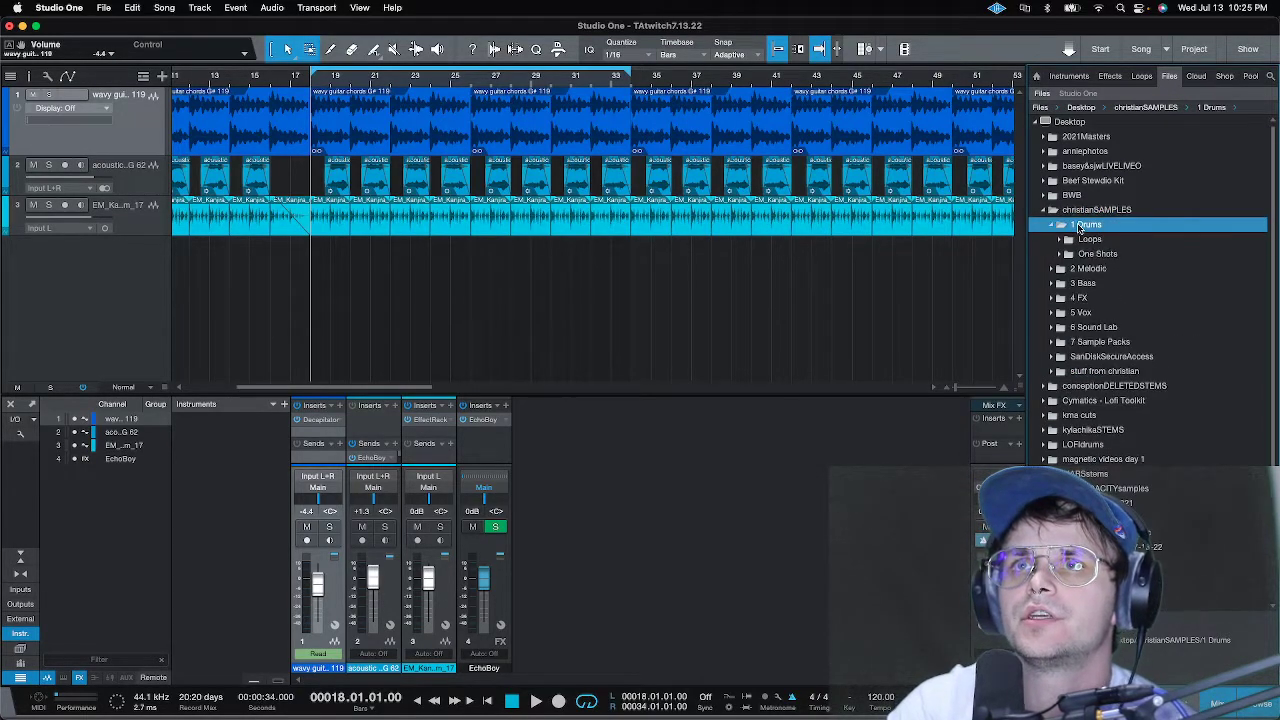
pyautogui.click(1088, 254)
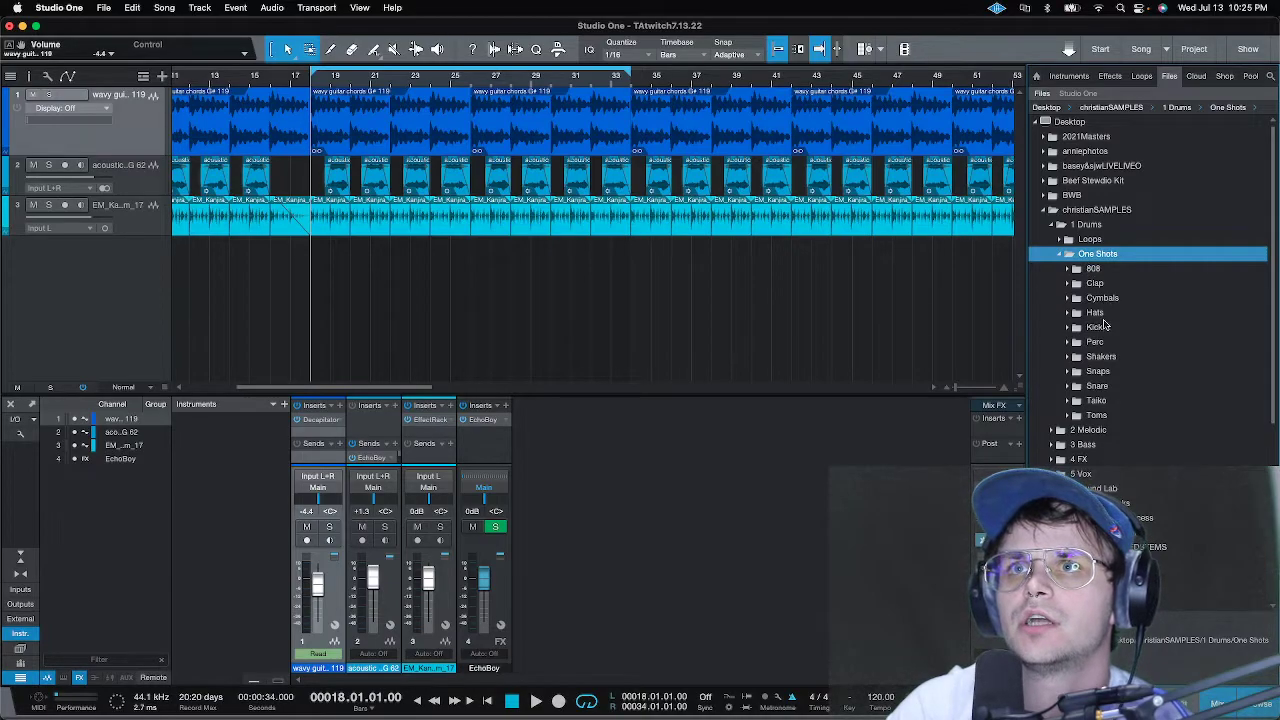
pyautogui.click(1100, 327)
pyautogui.click(1137, 358)
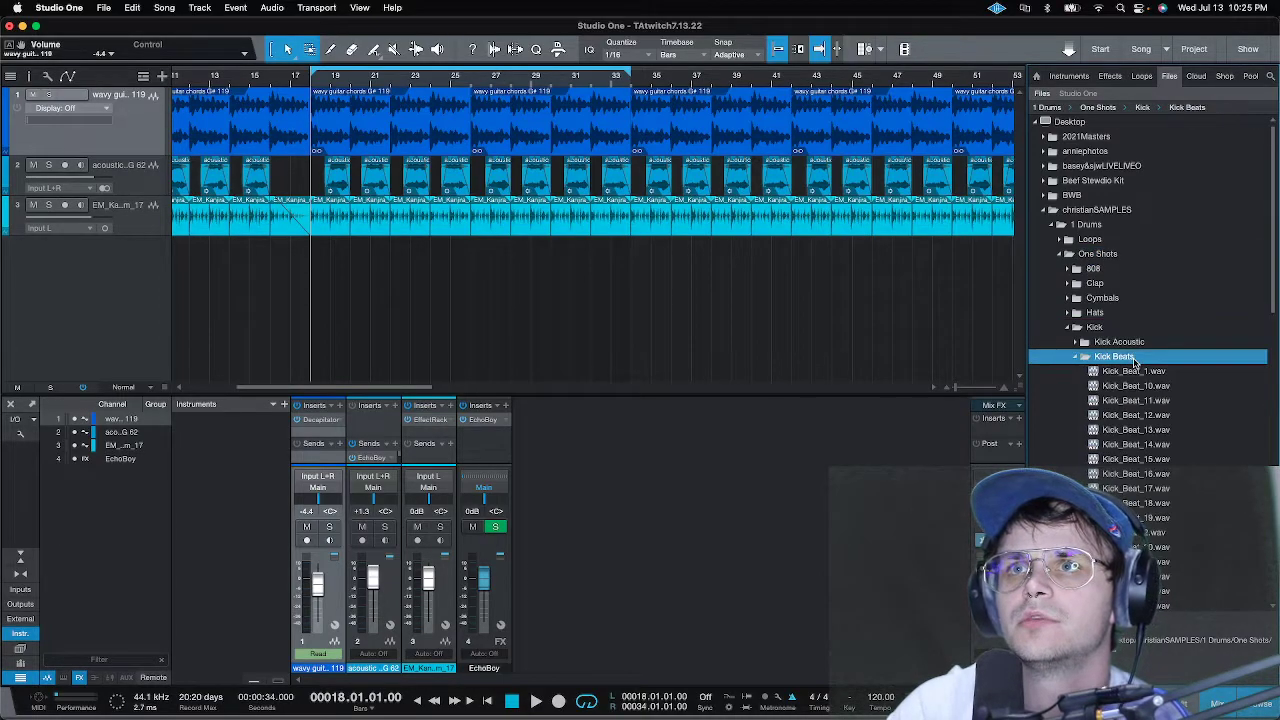
# - Audition the one-shots in the Kick Beats folder from Kick_Beat_1.wav through Kick_Beat_29.wav
pyautogui.click(1137, 373)
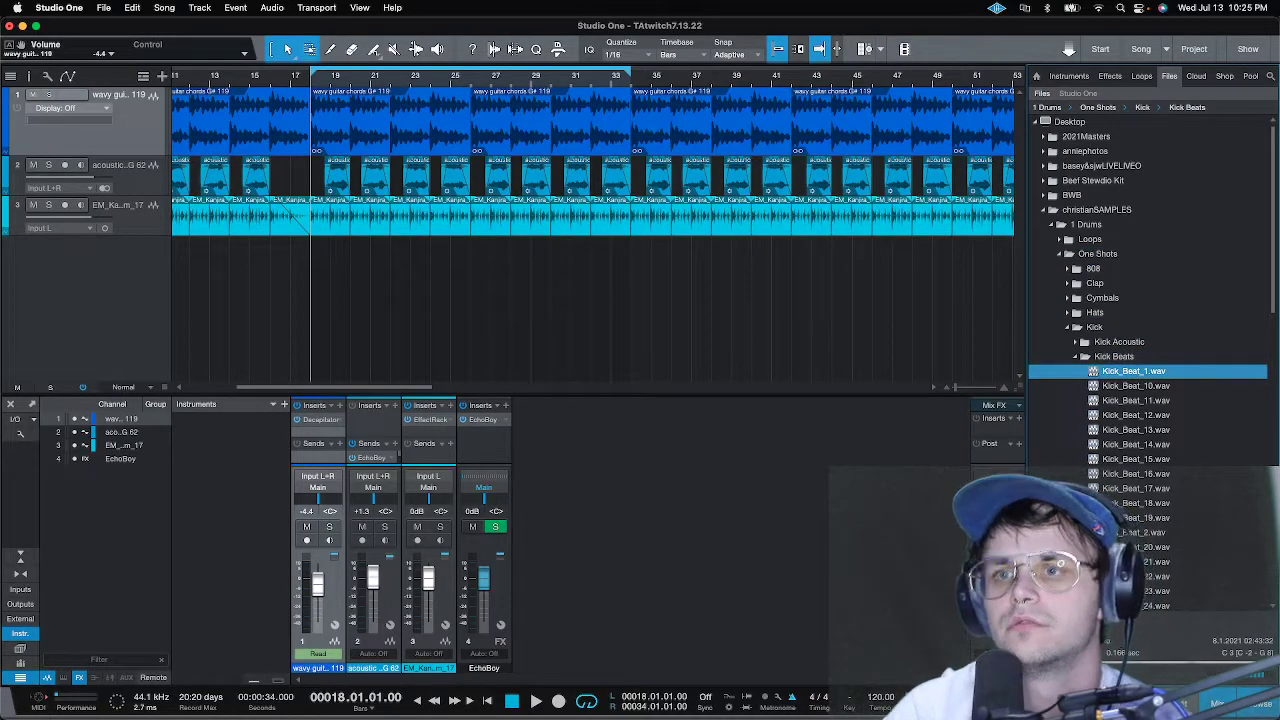
pyautogui.press('Down')
pyautogui.press('Down')
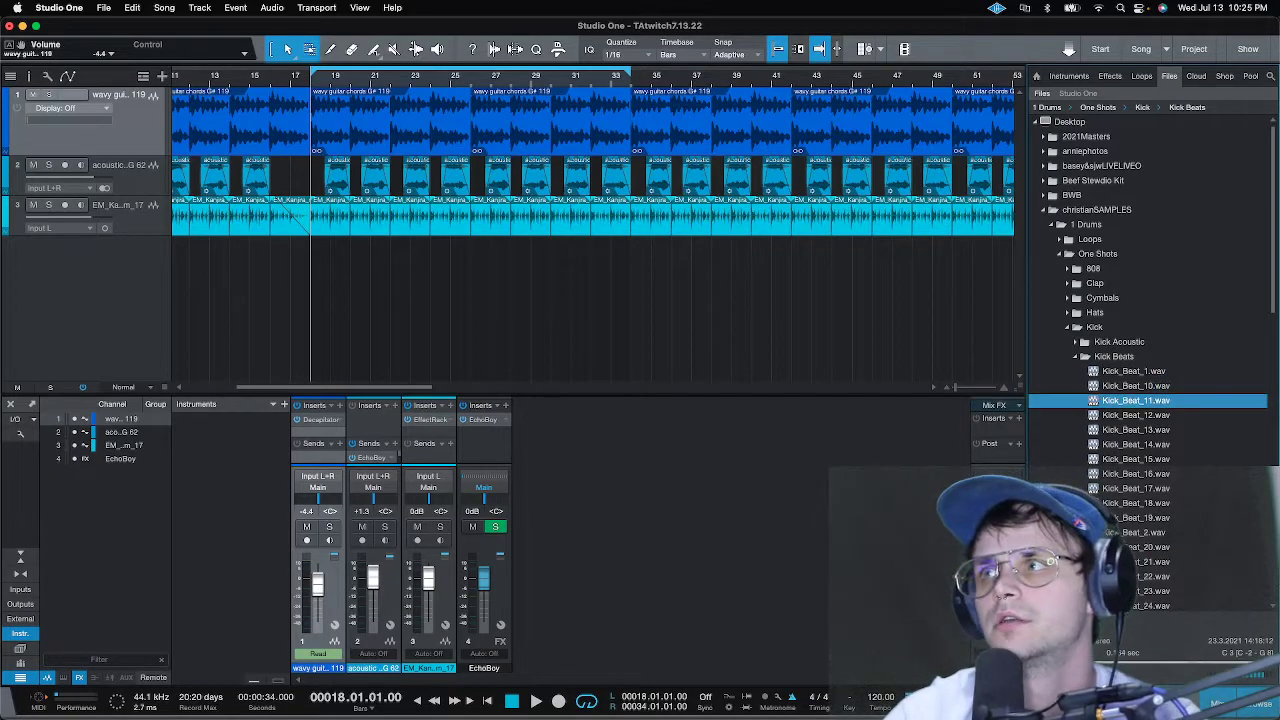
pyautogui.press('Down')
pyautogui.press('Down')
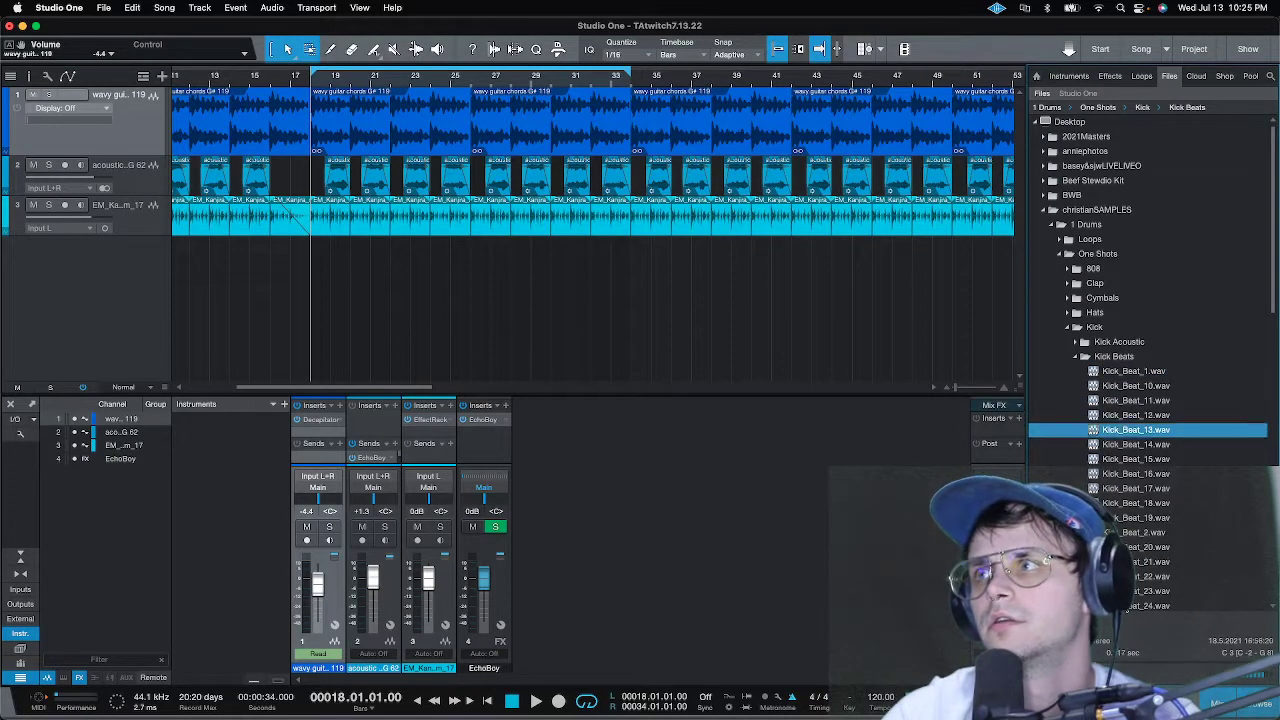
pyautogui.press('Down')
pyautogui.press('Down')
pyautogui.press('Down')
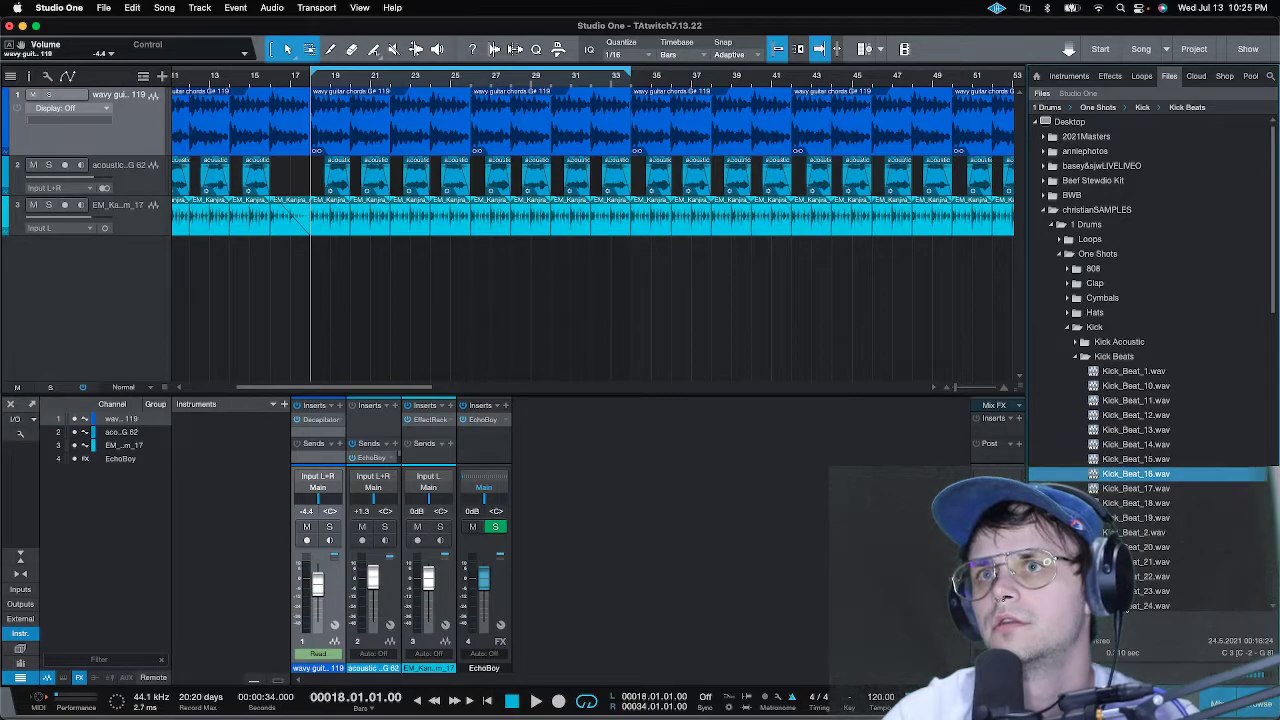
pyautogui.press('Down')
pyautogui.press('Down')
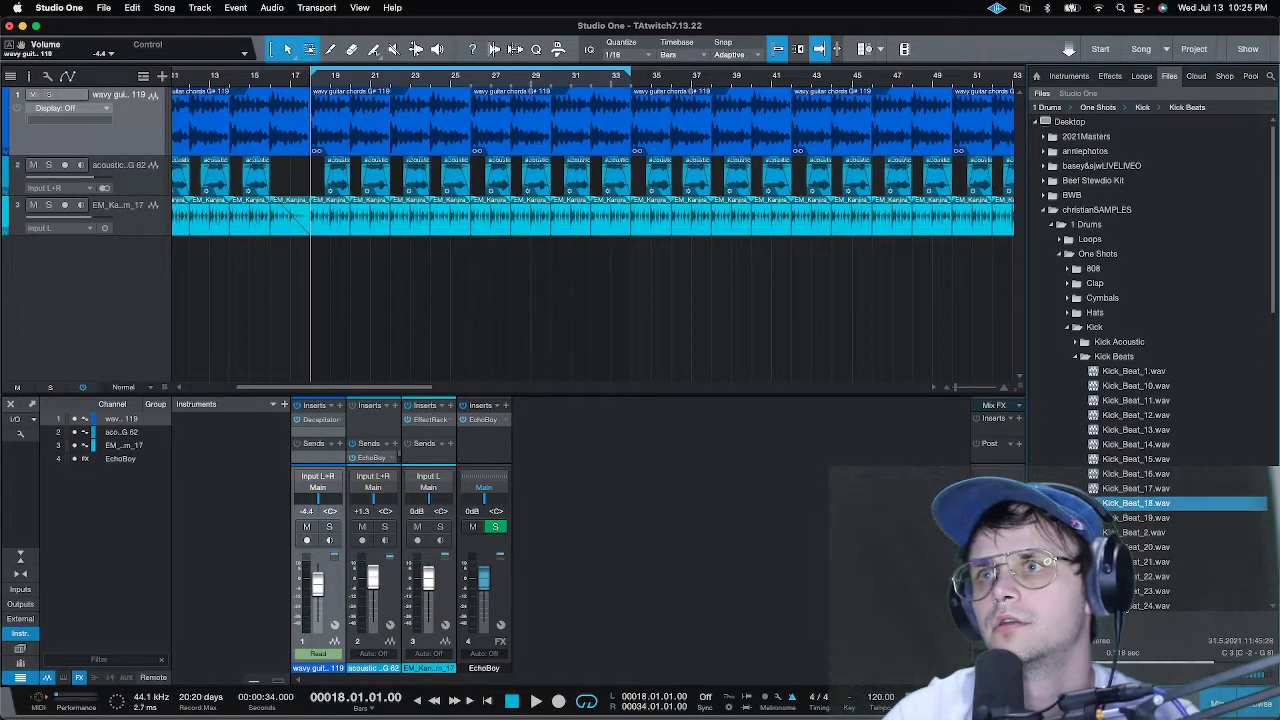
pyautogui.press('Down')
pyautogui.press('Down')
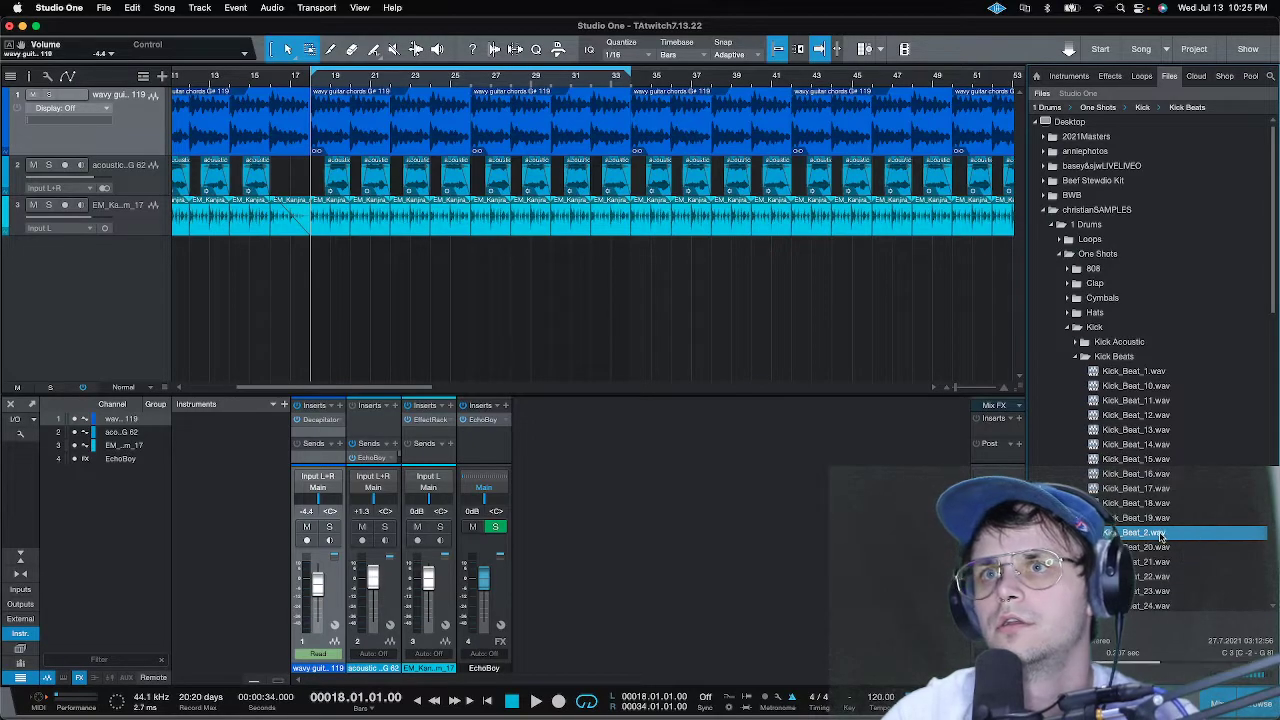
pyautogui.press('Down')
pyautogui.press('Down')
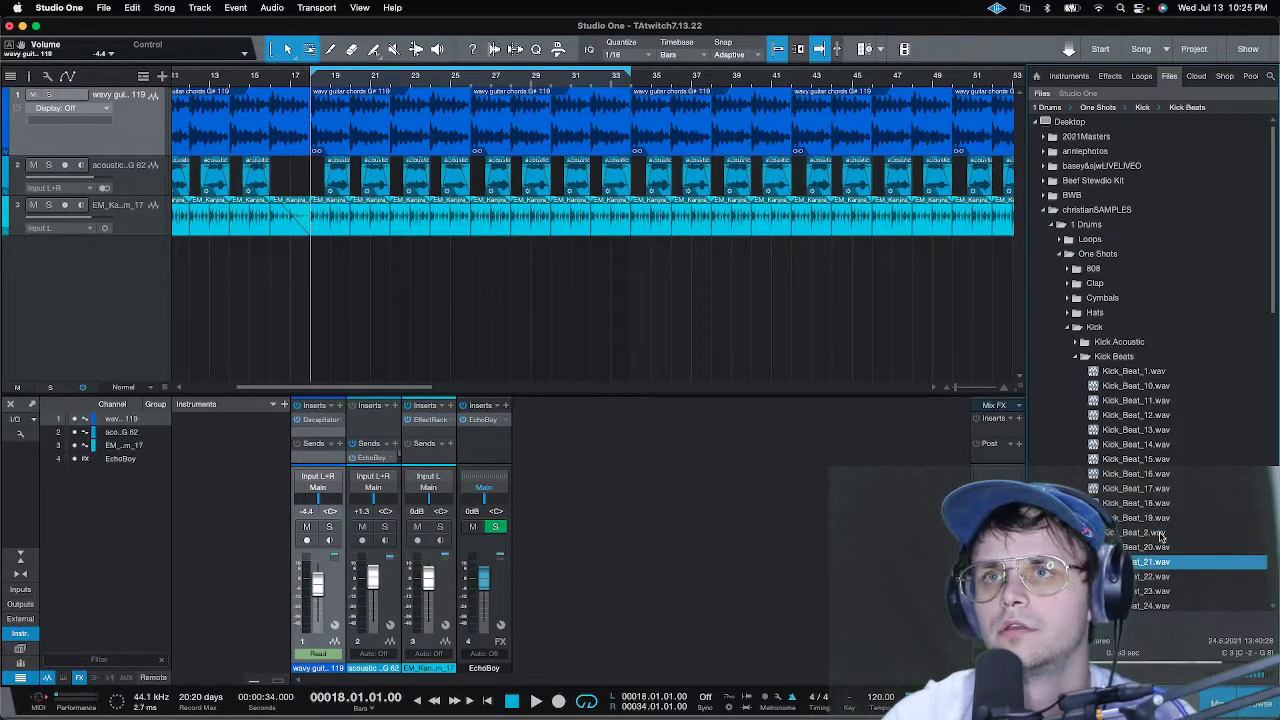
pyautogui.press('Down')
pyautogui.press('Down')
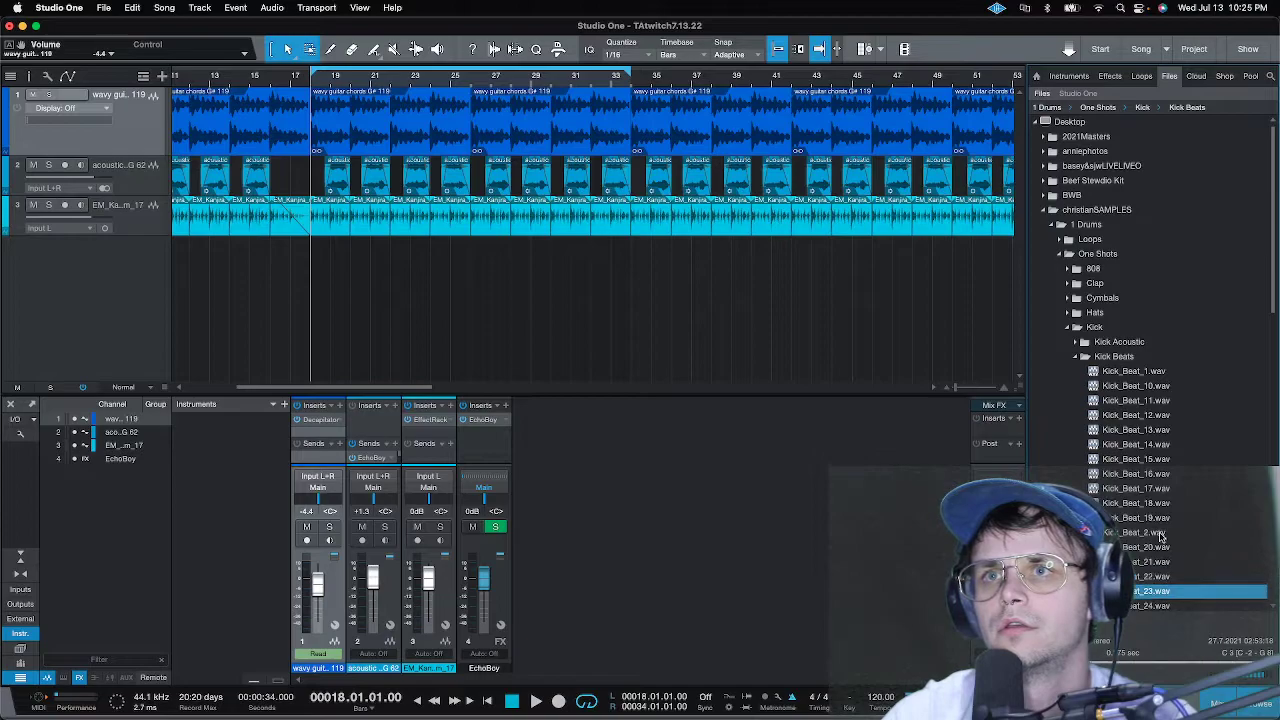
pyautogui.press('Down')
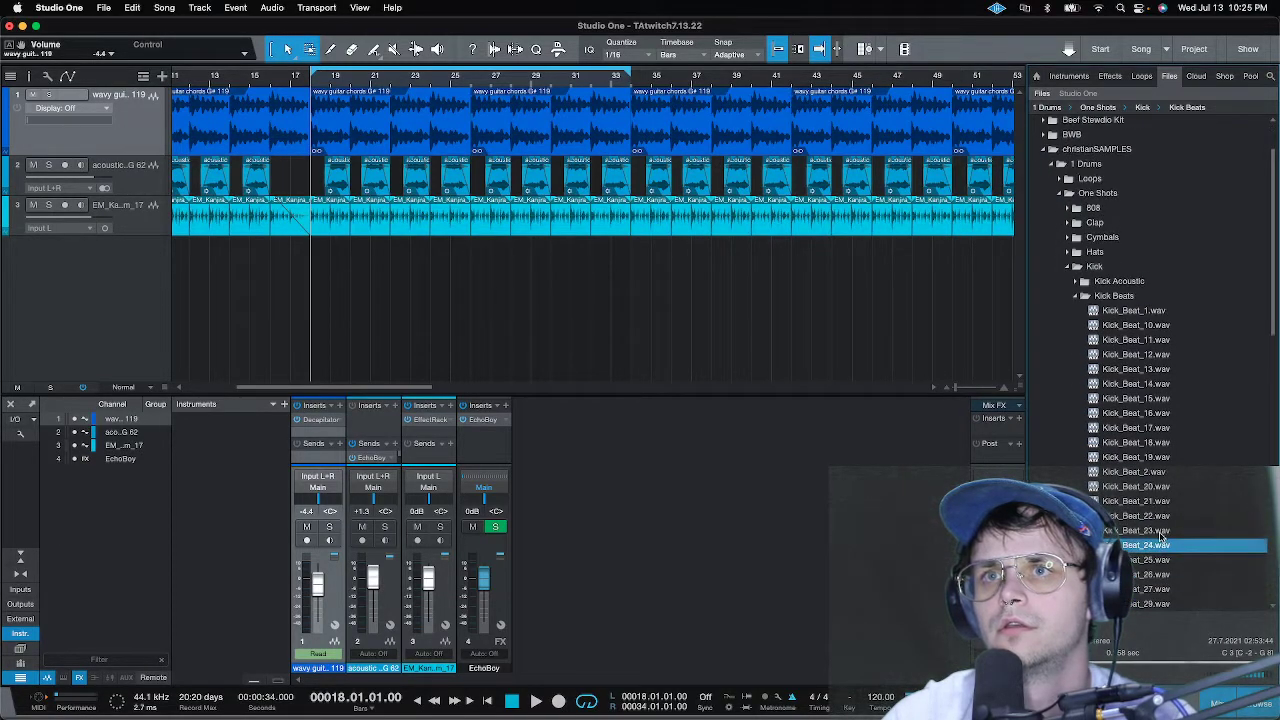
pyautogui.press('Down')
pyautogui.press('Down')
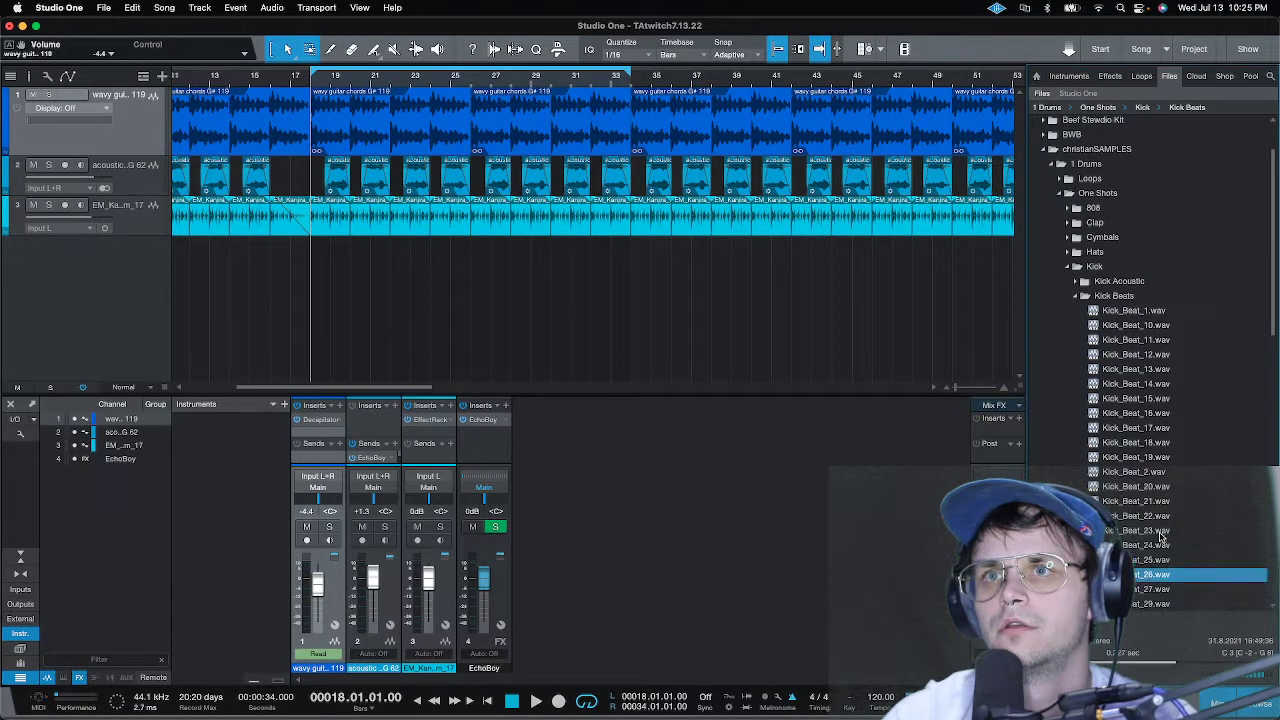
pyautogui.press('Down')
pyautogui.press('Down')
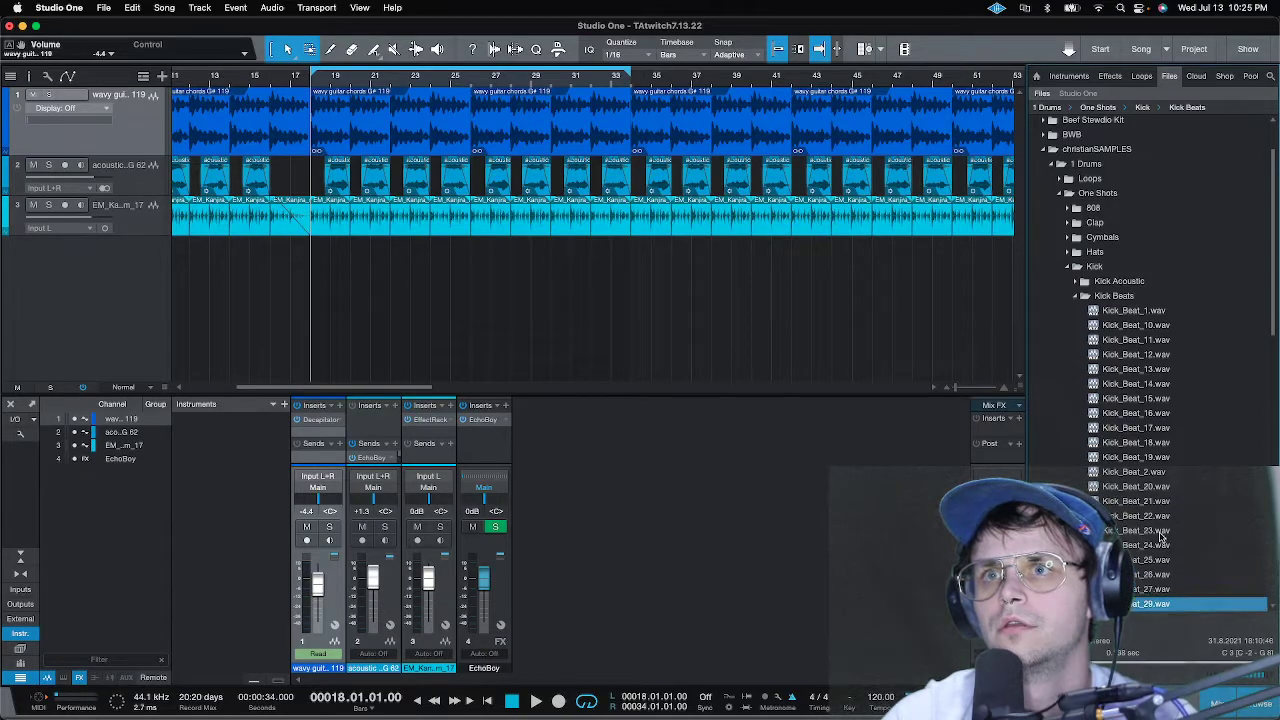
# - Place Kick_Beat_29.wav on a new track at the start of bar 18 and play it with the other tracks
pyautogui.scroll(-2, 1160, 537)
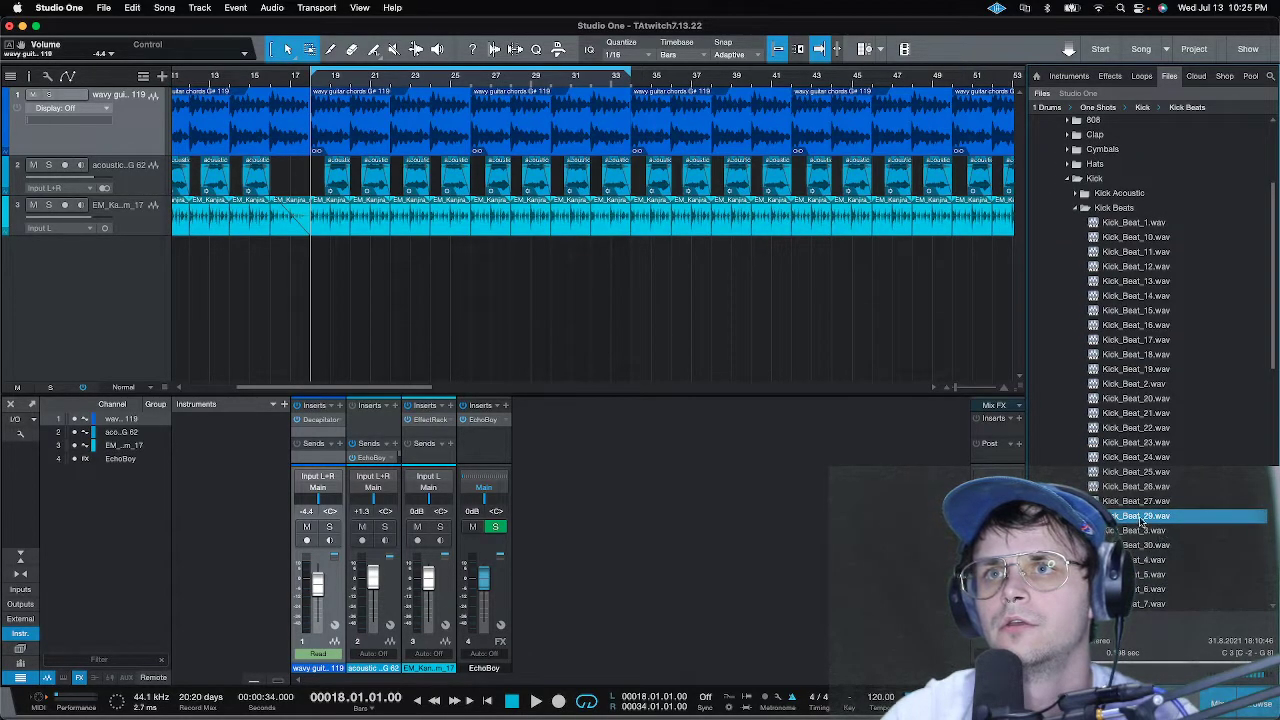
pyautogui.moveTo(1110, 537); pyautogui.dragTo(314, 259)
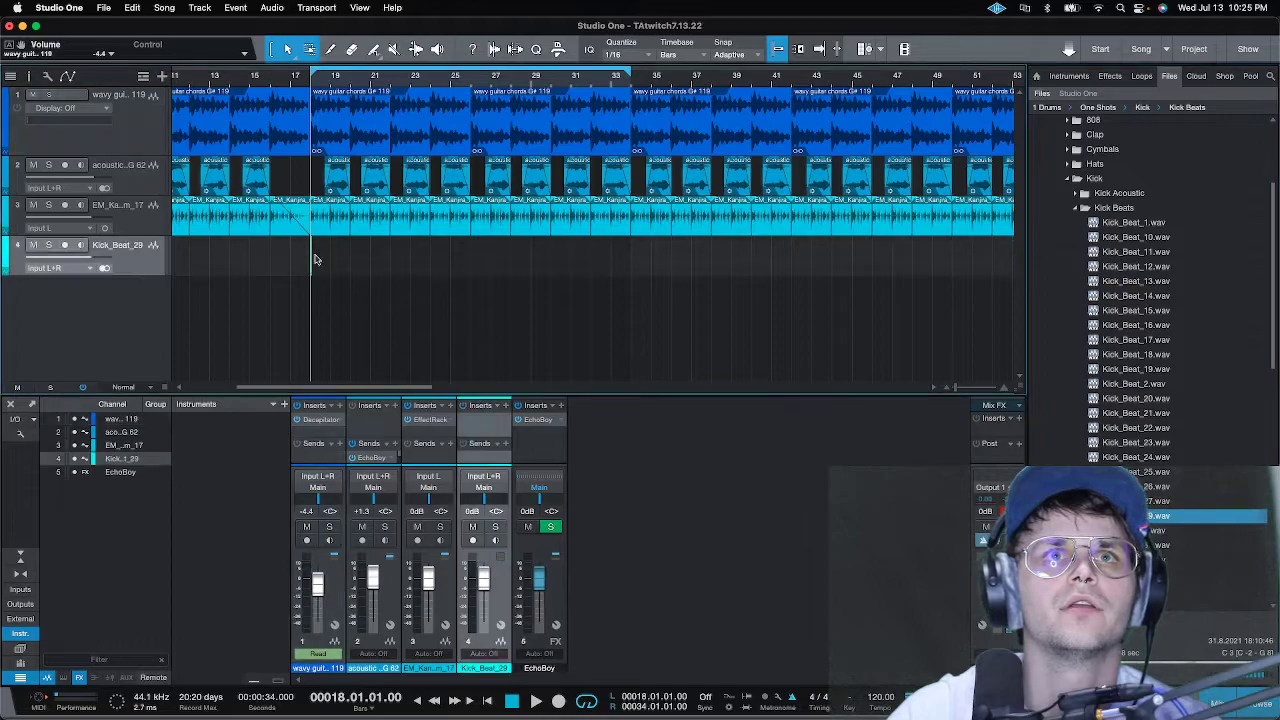
pyautogui.scroll(10, 310, 76)
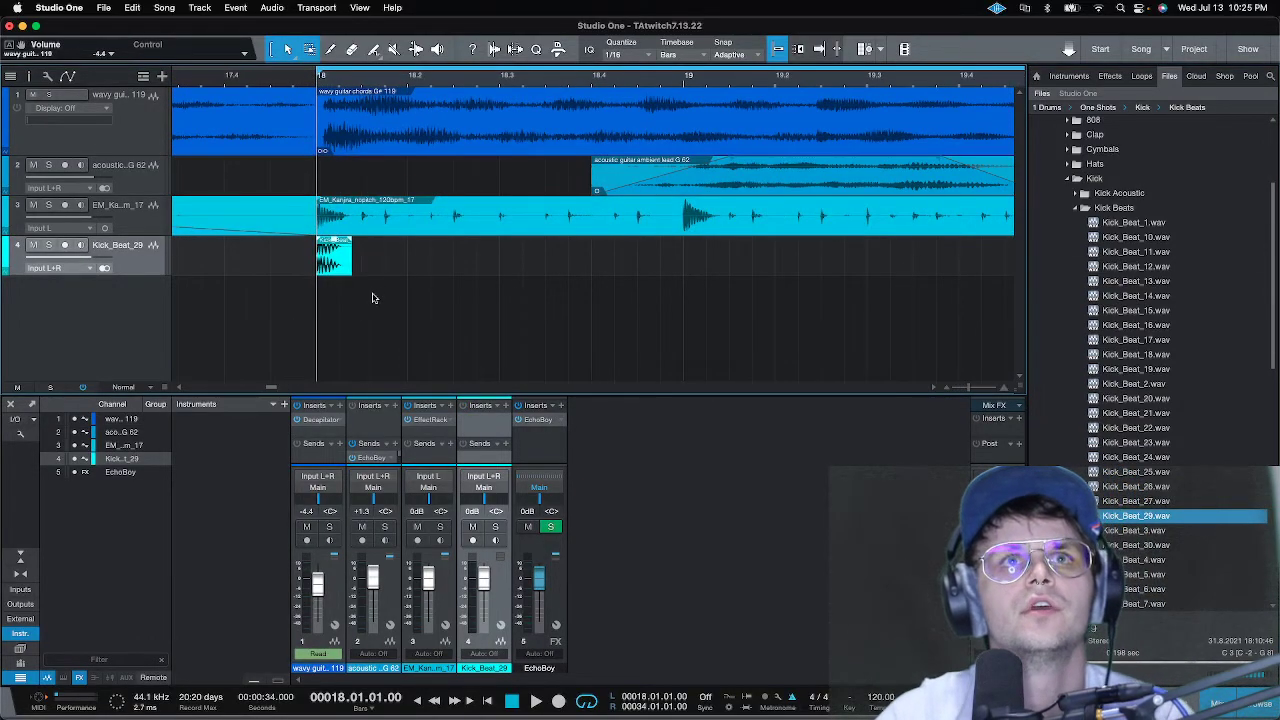
pyautogui.press('space')
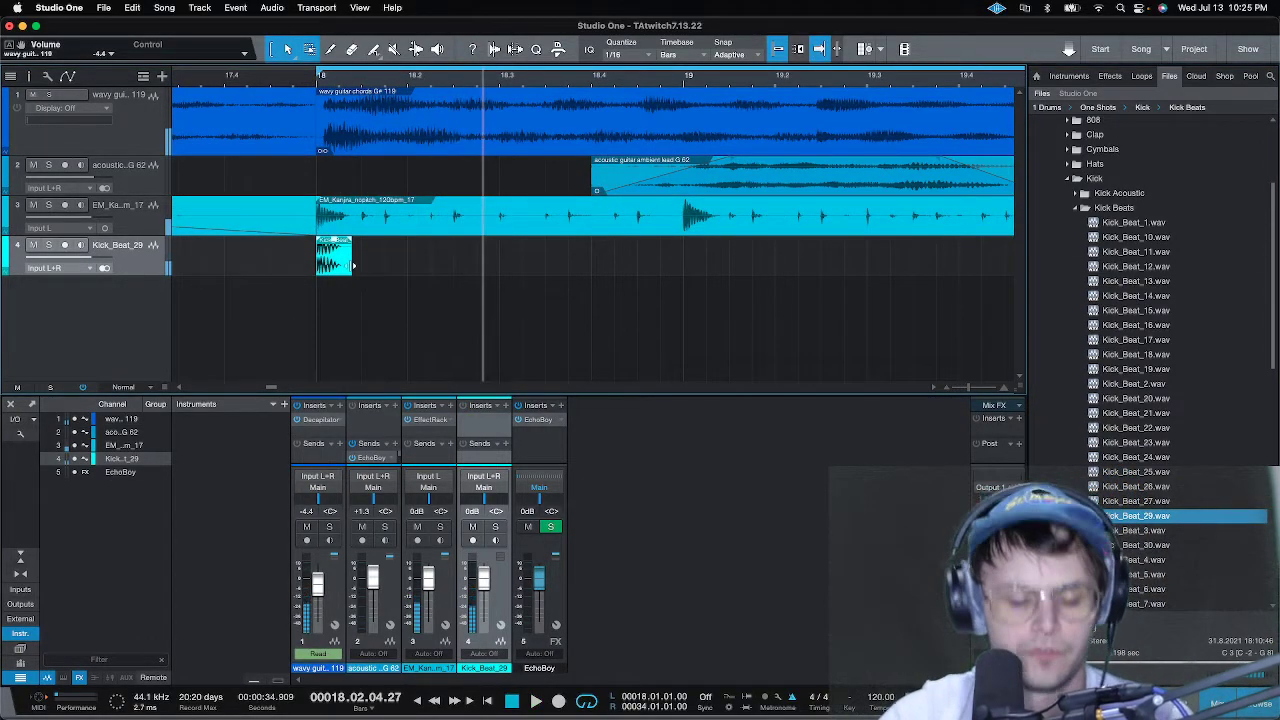
# - Duplicate the kick so one falls on each of the four beats of bar 18, and play the bar back
pyautogui.press('d')
pyautogui.moveTo(361, 262); pyautogui.dragTo(294, 238)
pyautogui.press('d')
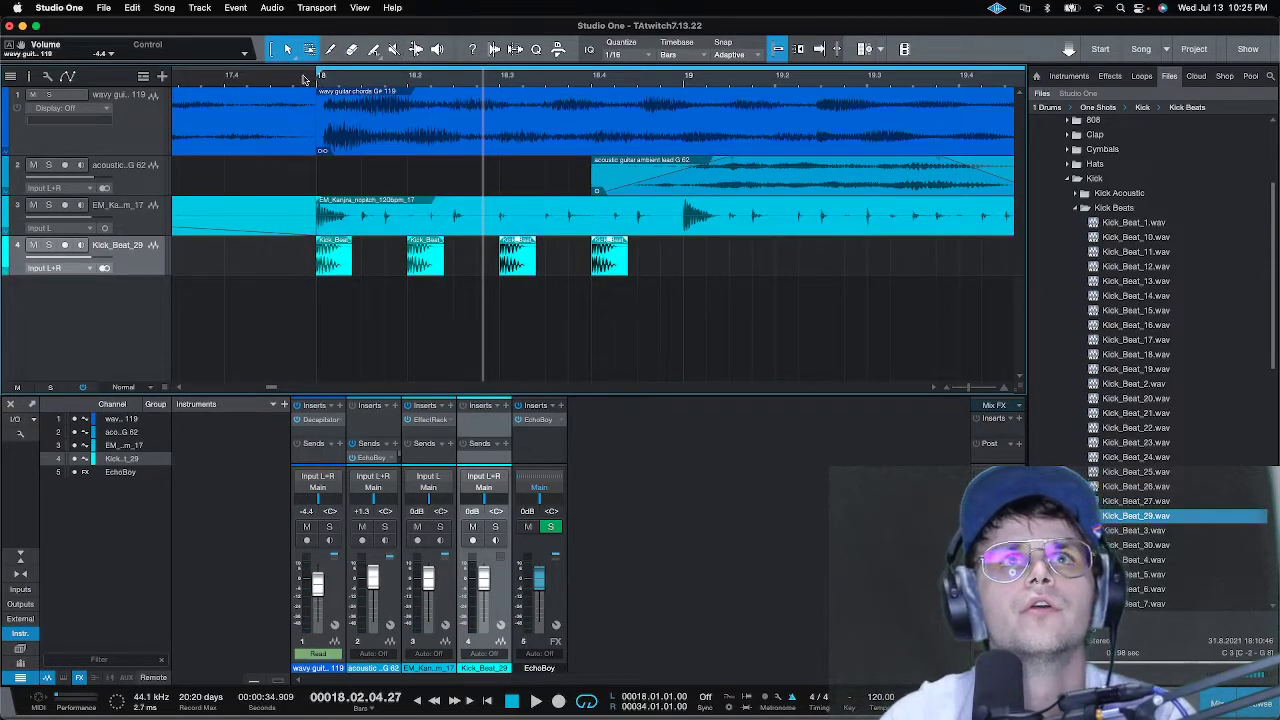
pyautogui.press('space')
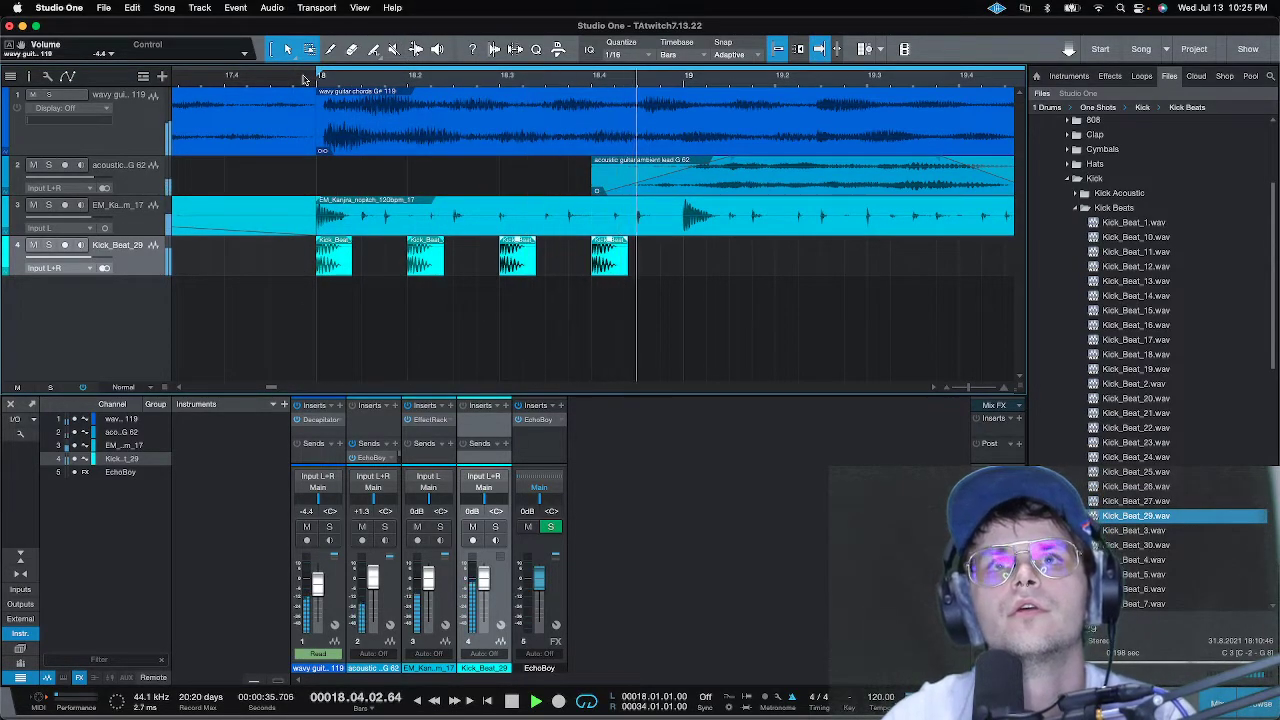
# - Duplicate the four kicks of bar 18 into bar 19
pyautogui.press('w')
pyautogui.press('w')
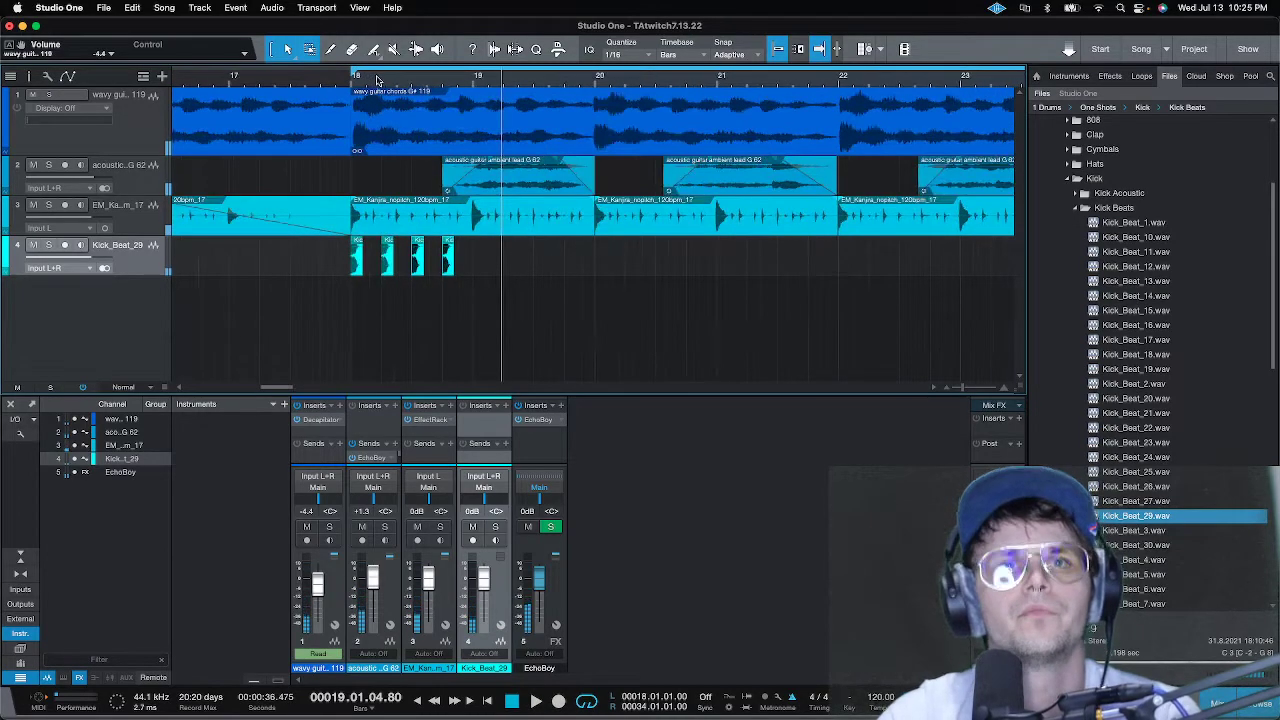
pyautogui.moveTo(471, 271); pyautogui.dragTo(292, 236)
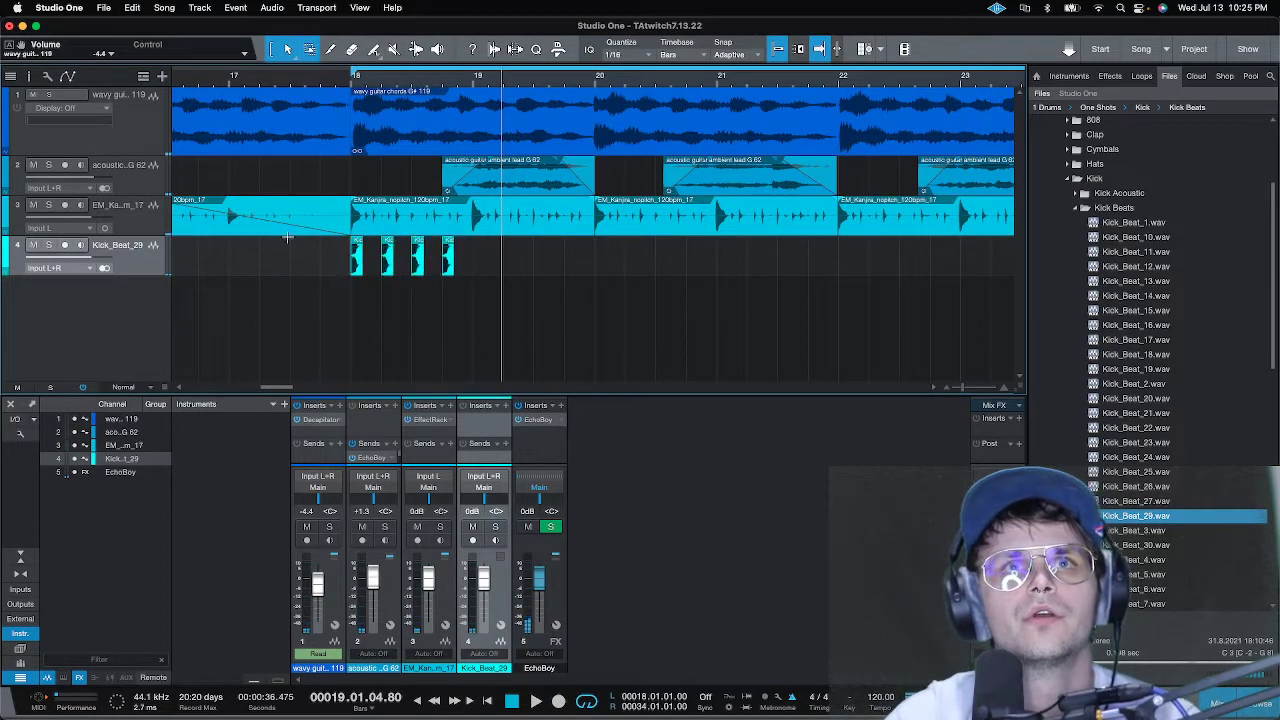
pyautogui.press('d')
pyautogui.press('w')
pyautogui.press('w')
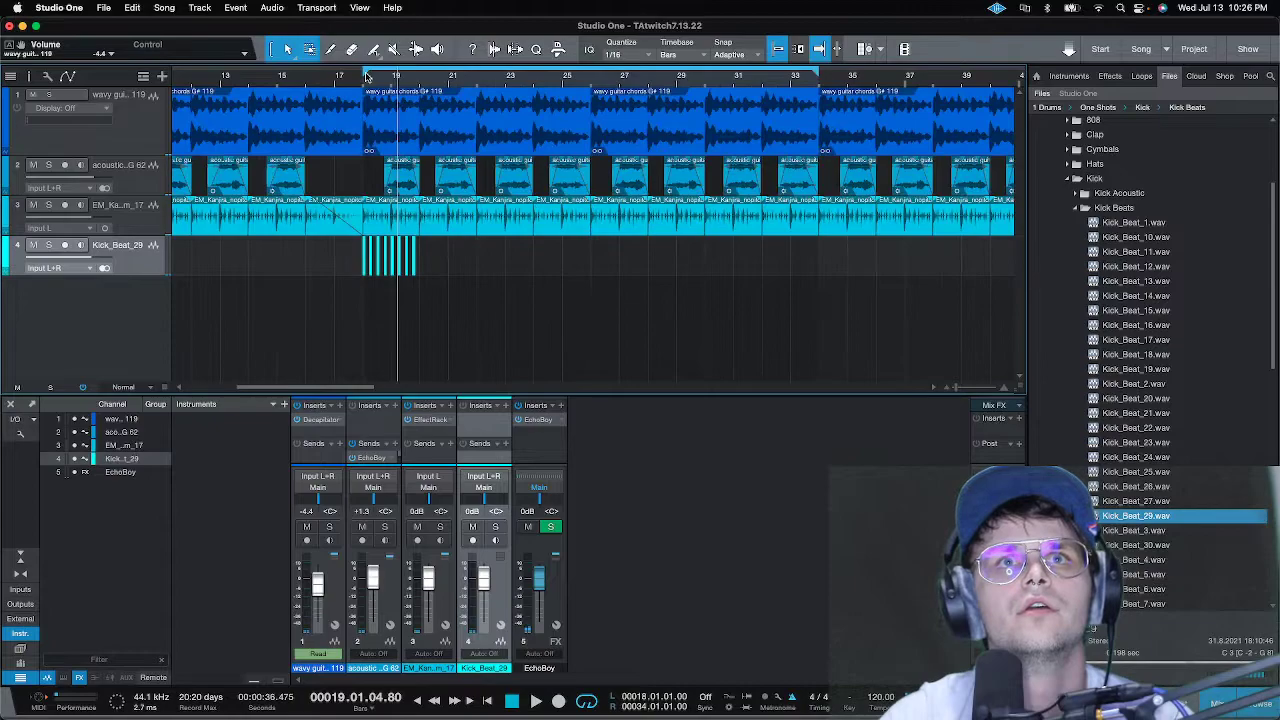
# - Keep duplicating the kick pattern on the Kick_Beat_29 track until it reaches the end of the arrangement at bar 122
pyautogui.press('d')
pyautogui.press('d')
pyautogui.press('d')
pyautogui.press('d')
pyautogui.press('d')
pyautogui.press('d')
pyautogui.press('d')
pyautogui.press('d')
pyautogui.press('w')
pyautogui.press('w')
pyautogui.press('w')
pyautogui.press('w')
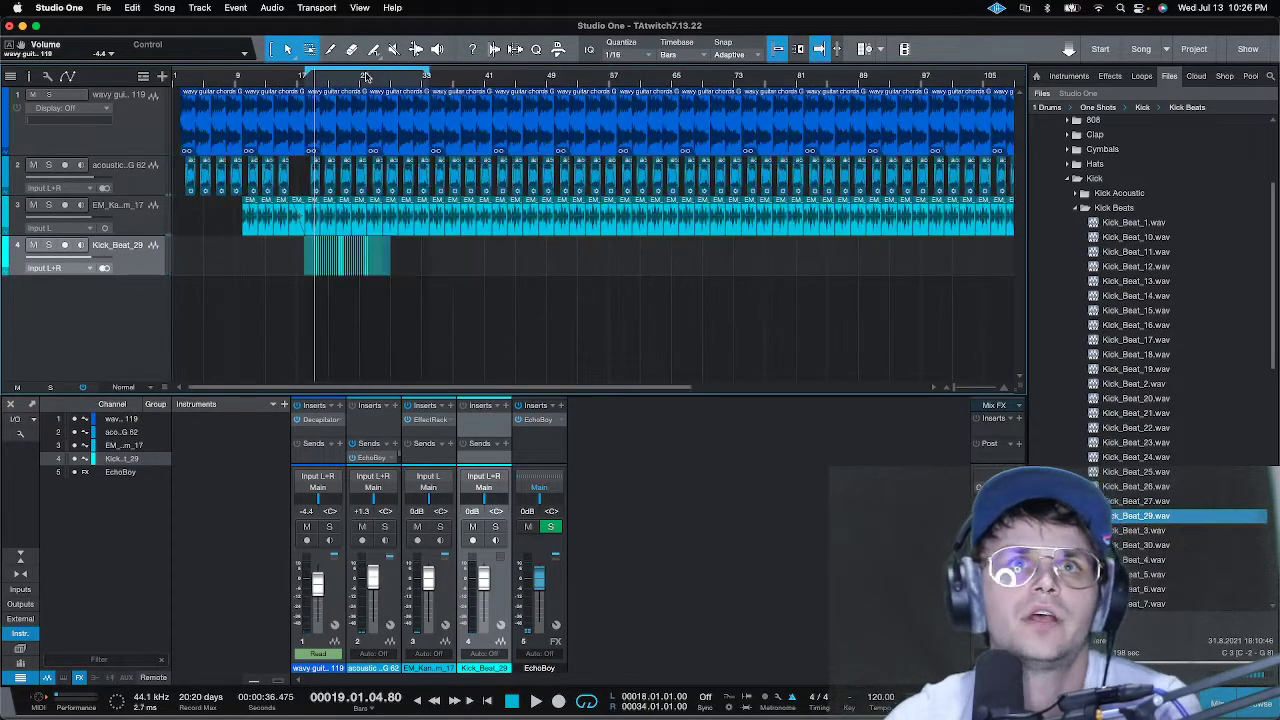
pyautogui.press('d')
pyautogui.press('d')
pyautogui.press('d')
pyautogui.press('d')
pyautogui.press('d')
pyautogui.press('d')
pyautogui.press('d')
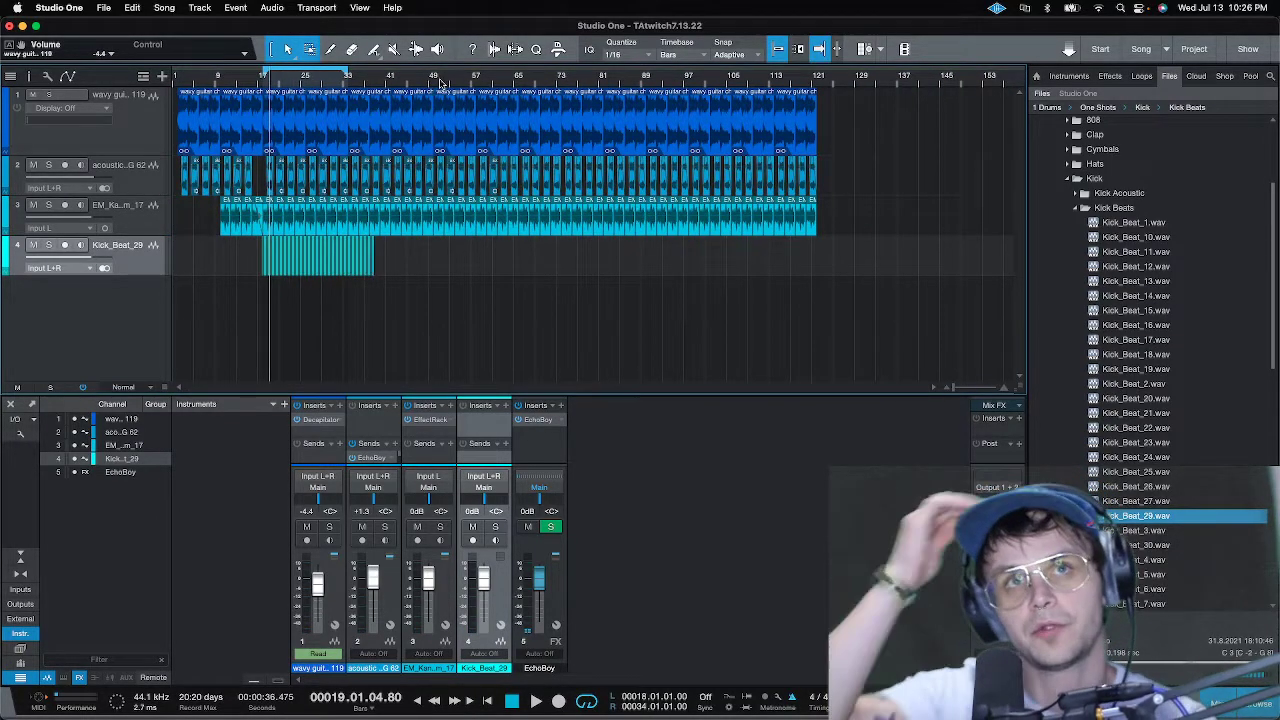
pyautogui.press('d')
pyautogui.press('d')
pyautogui.press('d')
pyautogui.press('d')
pyautogui.press('d')
pyautogui.press('d')
pyautogui.press('d')
pyautogui.press('d')
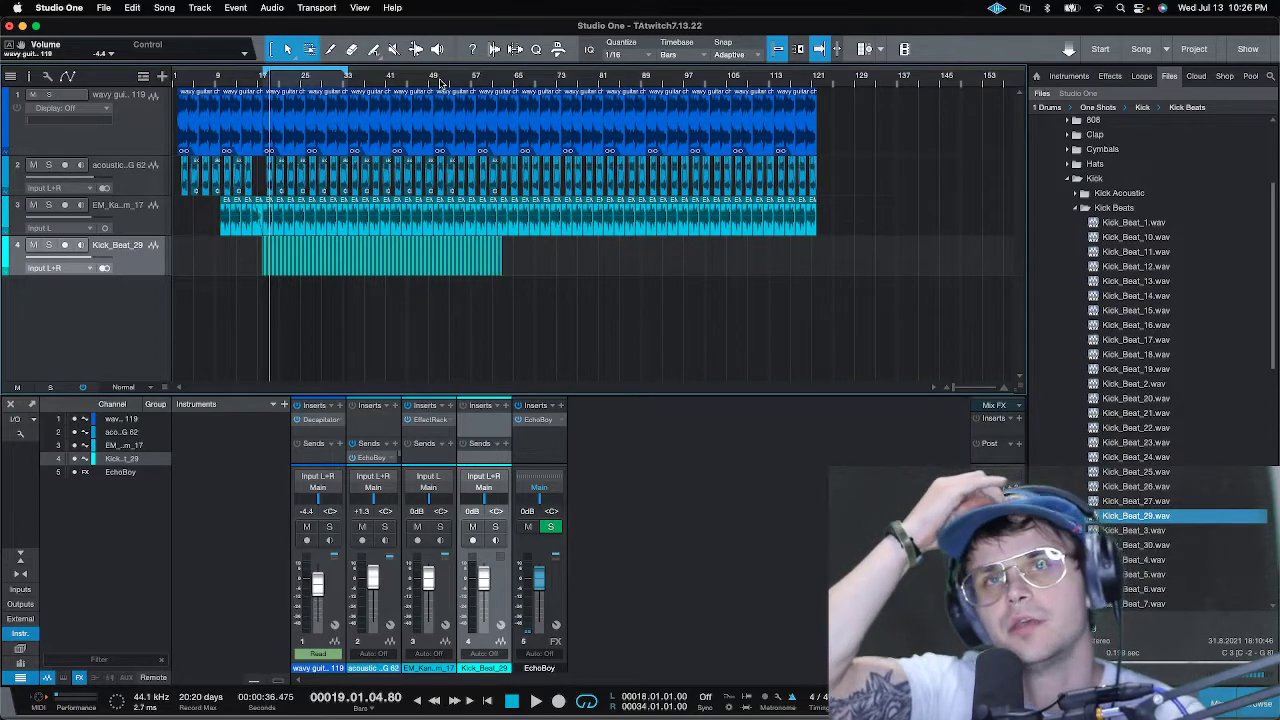
pyautogui.press('d')
pyautogui.press('d')
pyautogui.press('d')
pyautogui.press('d')
pyautogui.press('d')
pyautogui.press('d')
pyautogui.press('d')
pyautogui.press('d')
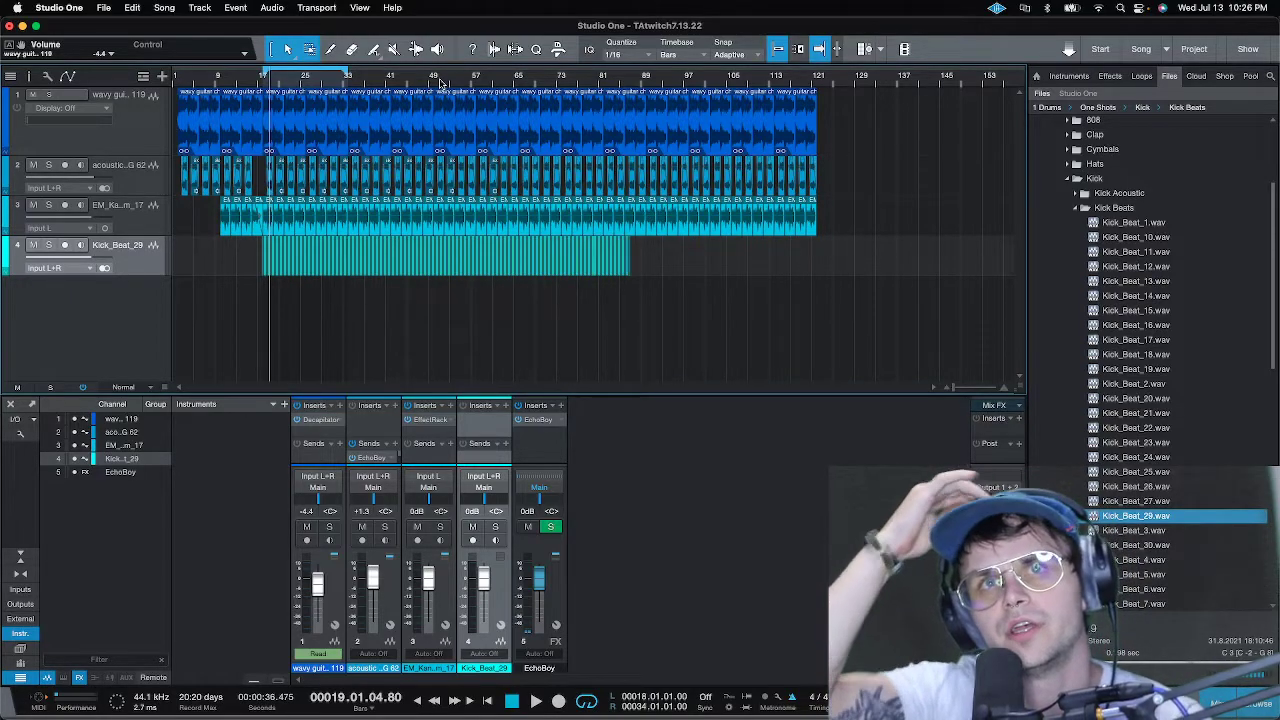
pyautogui.press('d')
pyautogui.press('d')
pyautogui.press('d')
pyautogui.press('d')
pyautogui.press('d')
pyautogui.press('d')
pyautogui.press('d')
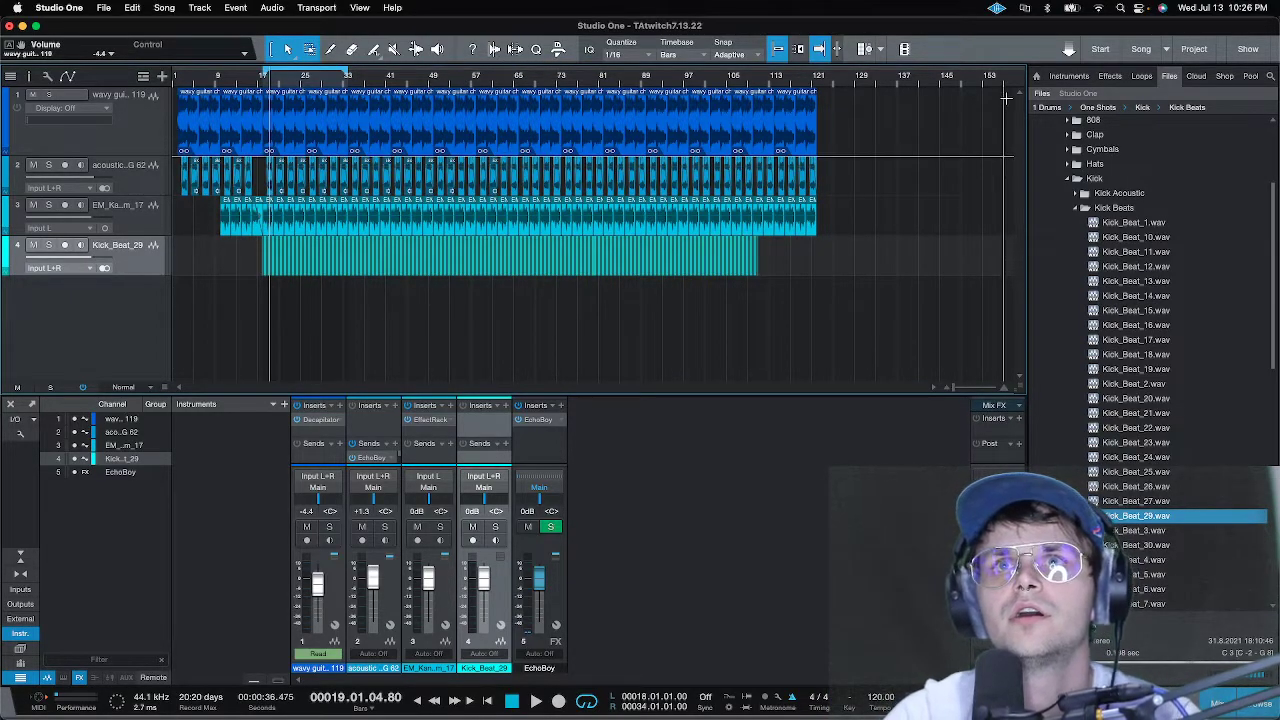
pyautogui.press('d')
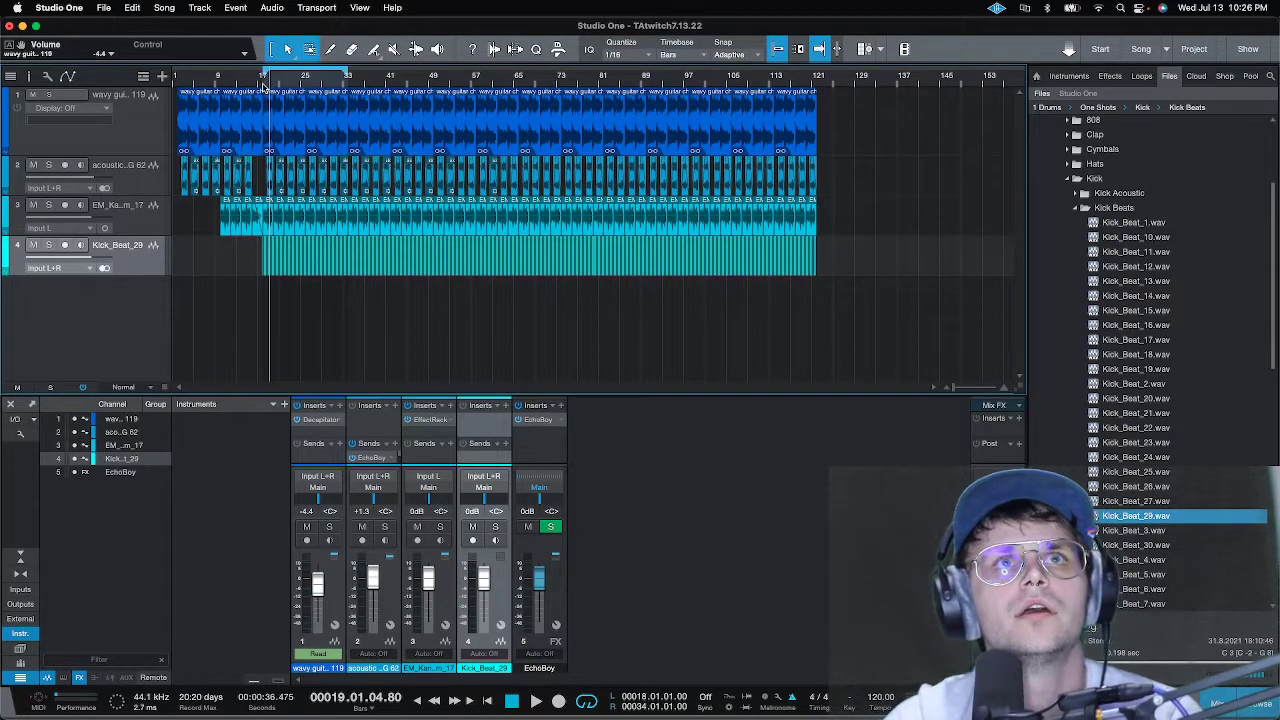
# - Play the arrangement from bar 18 to hear the kick against the guitar, acoustic lead and Kanjira tracks
pyautogui.click(262, 87)
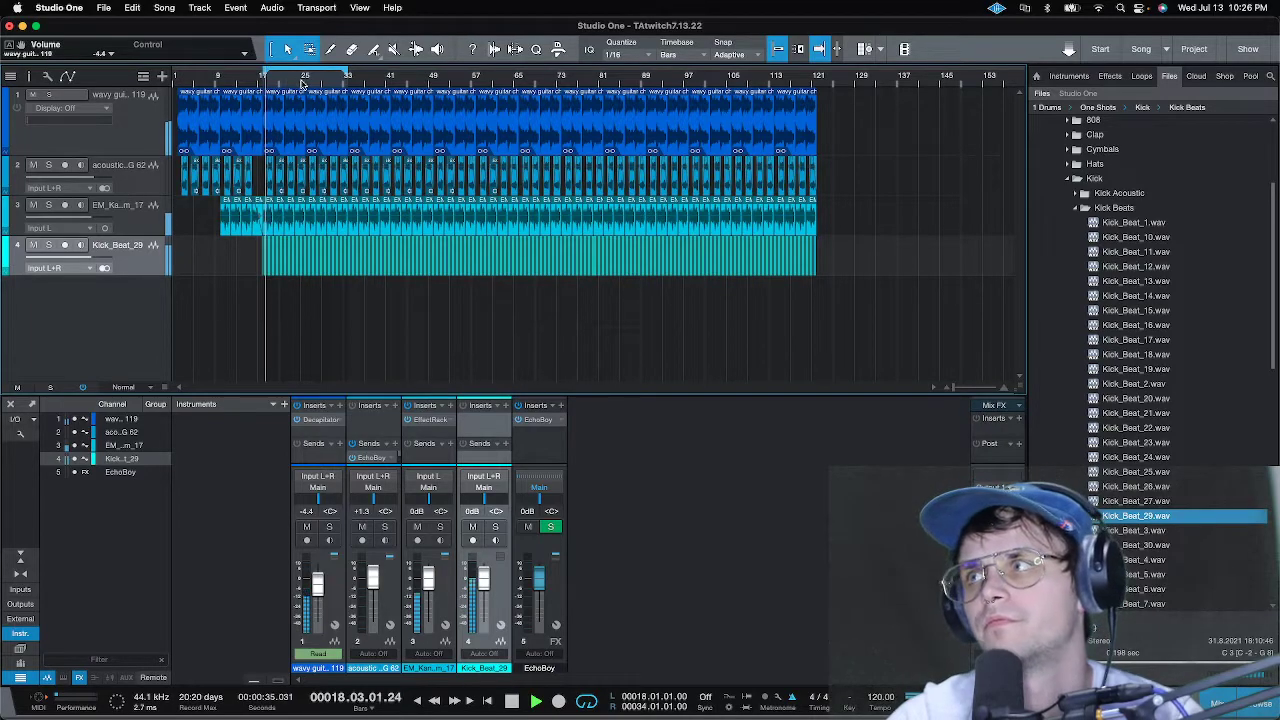
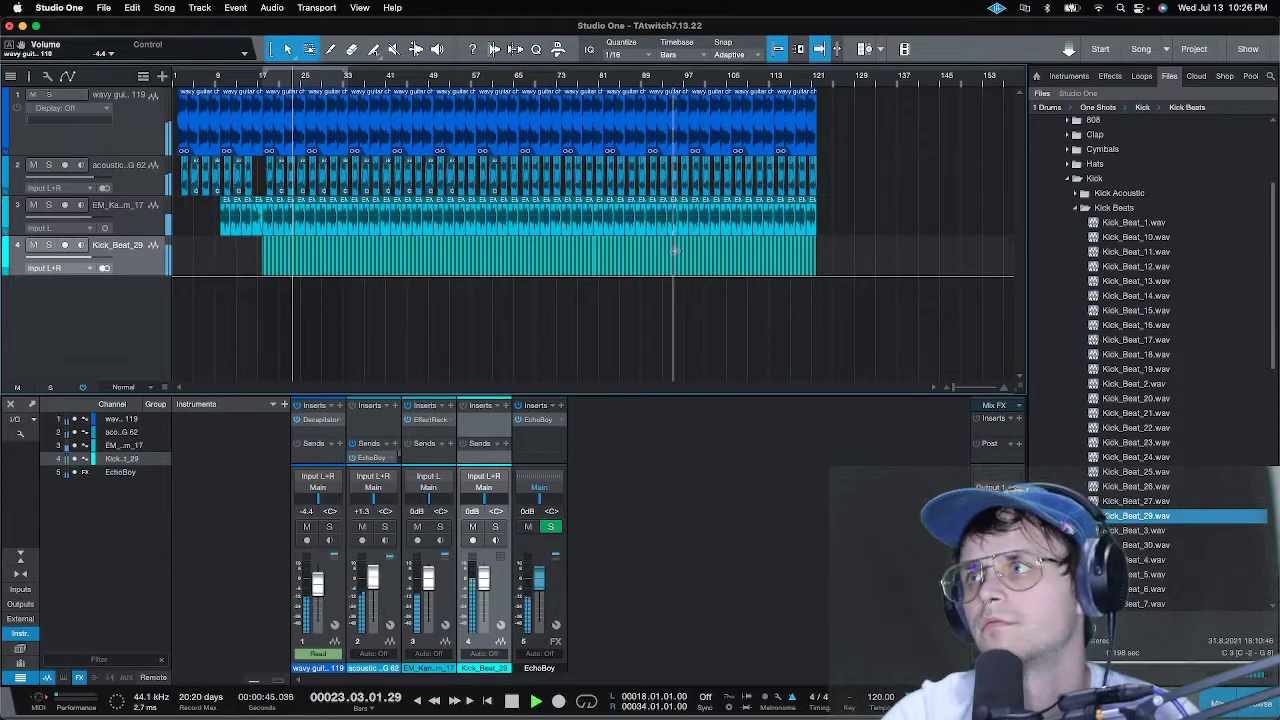
pyautogui.press('e')
pyautogui.press('e')
pyautogui.press('e')
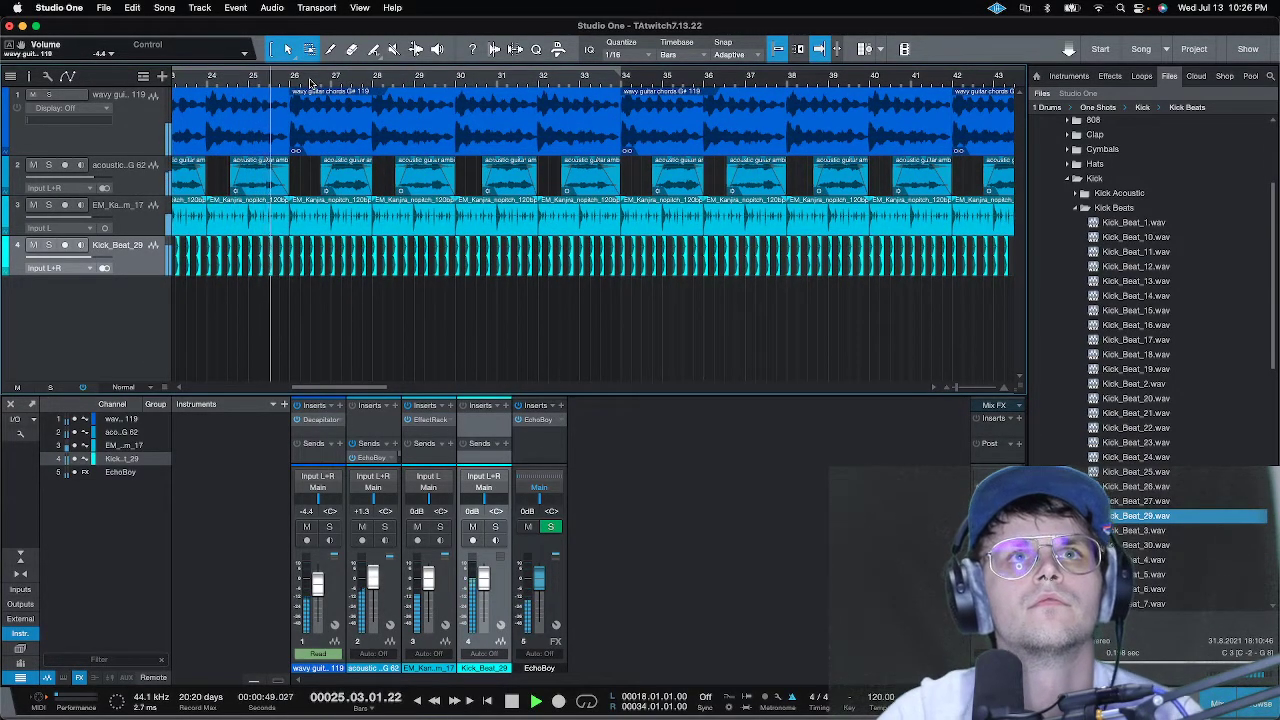
# - Stop playback, set the loop range from bar 26 to bar 42 and place the playhead at bar 26
pyautogui.press('space')
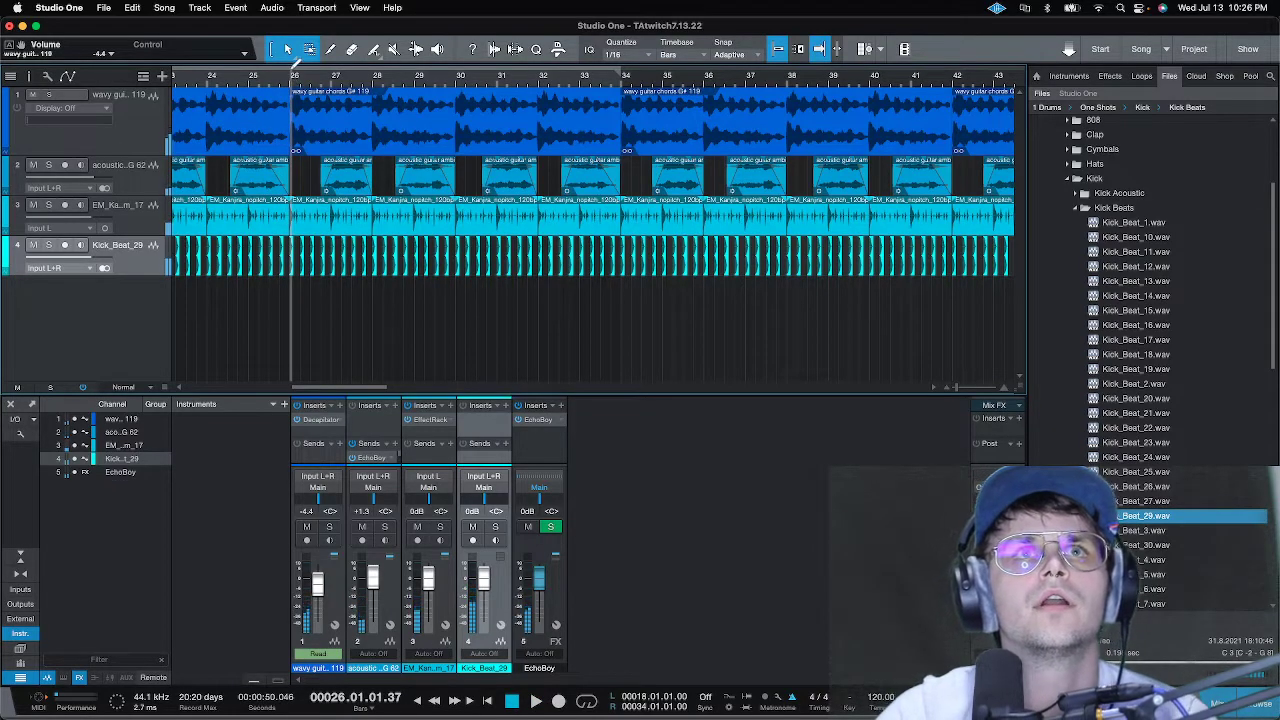
pyautogui.hscroll(5, 854, 116)
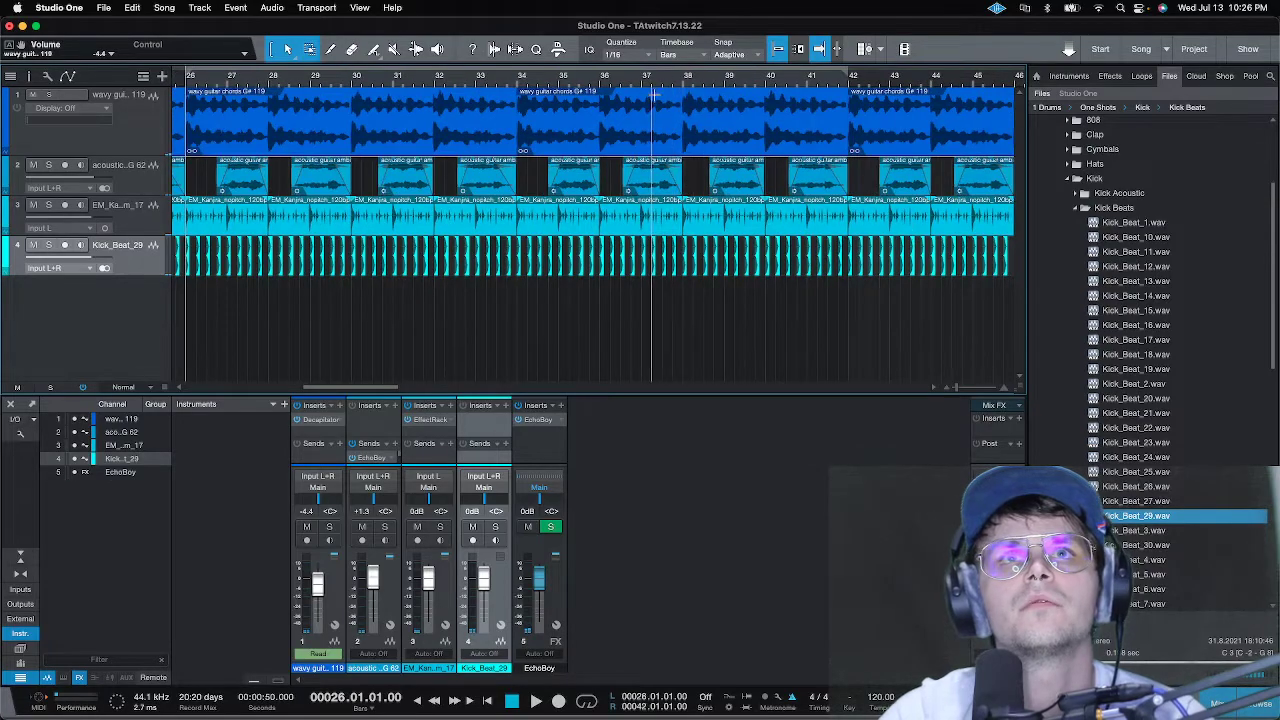
pyautogui.scroll(-3, 659, 80)
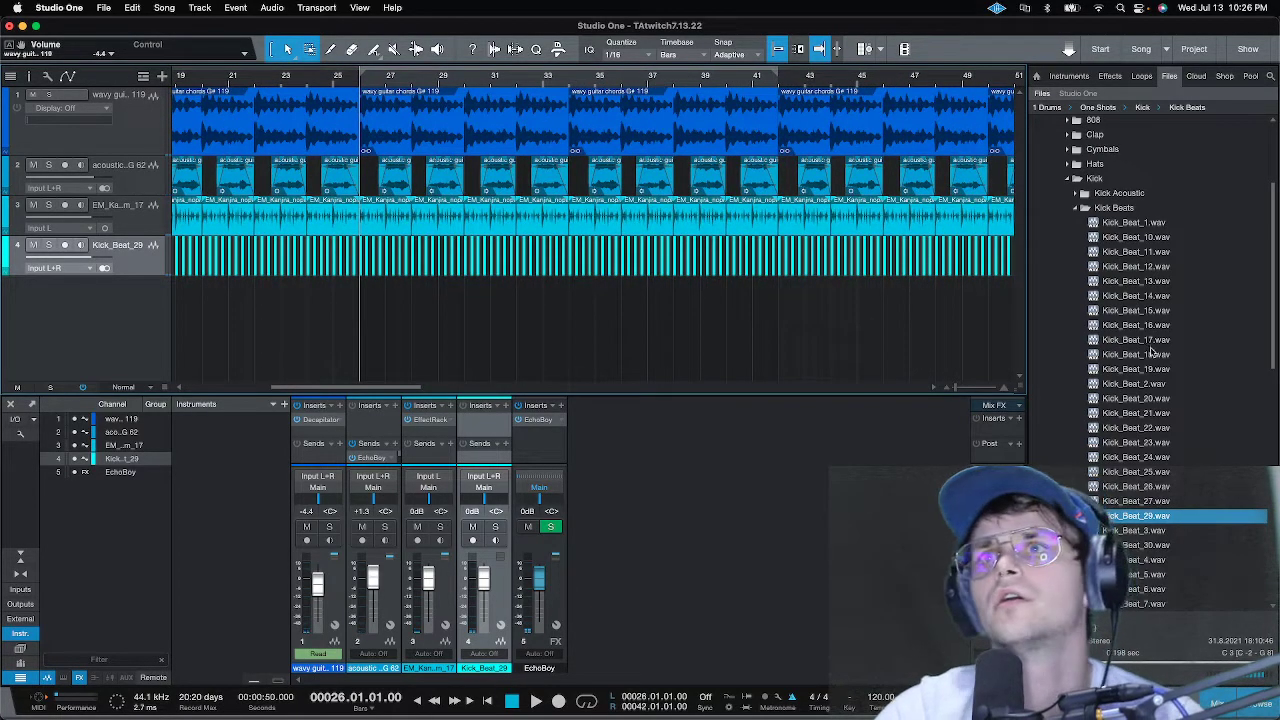
# - Collapse the Kick Beats folder and lower the Kick_Beat_29 channel's volume to about -7.9 dB
pyautogui.click(1104, 209)
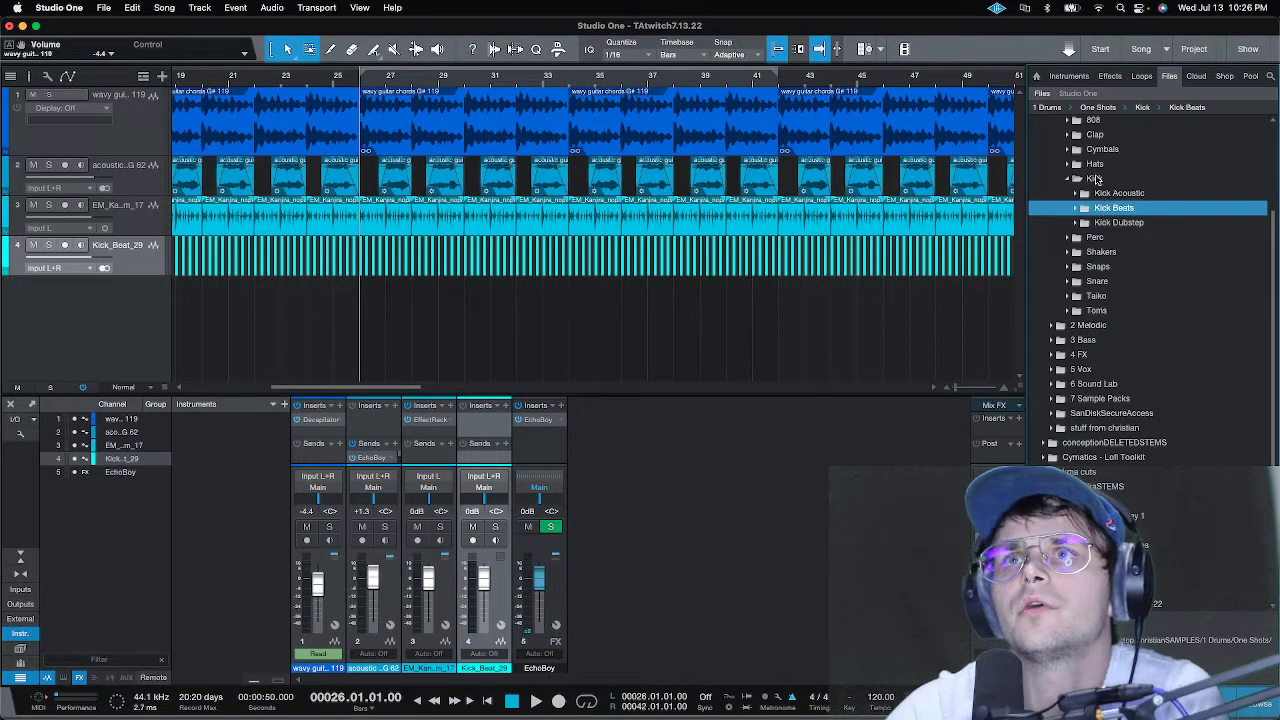
pyautogui.scroll(3, 1100, 190)
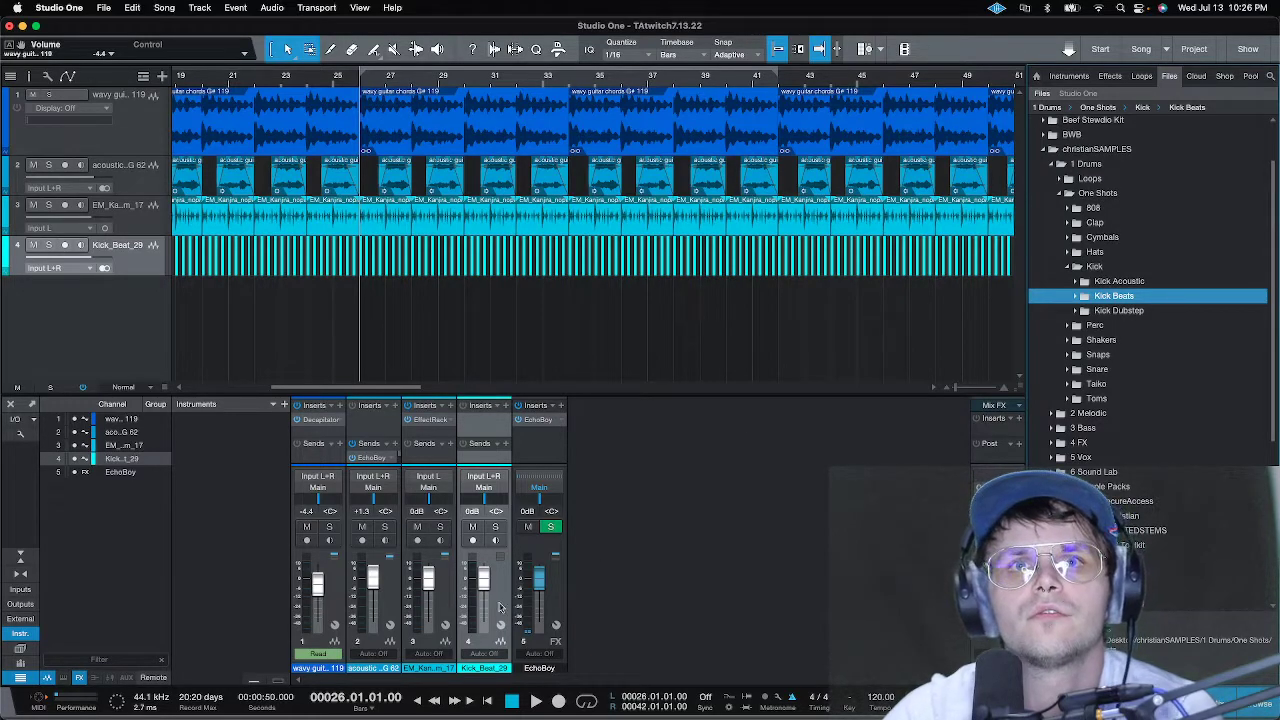
pyautogui.moveTo(483, 585); pyautogui.dragTo(483, 590)
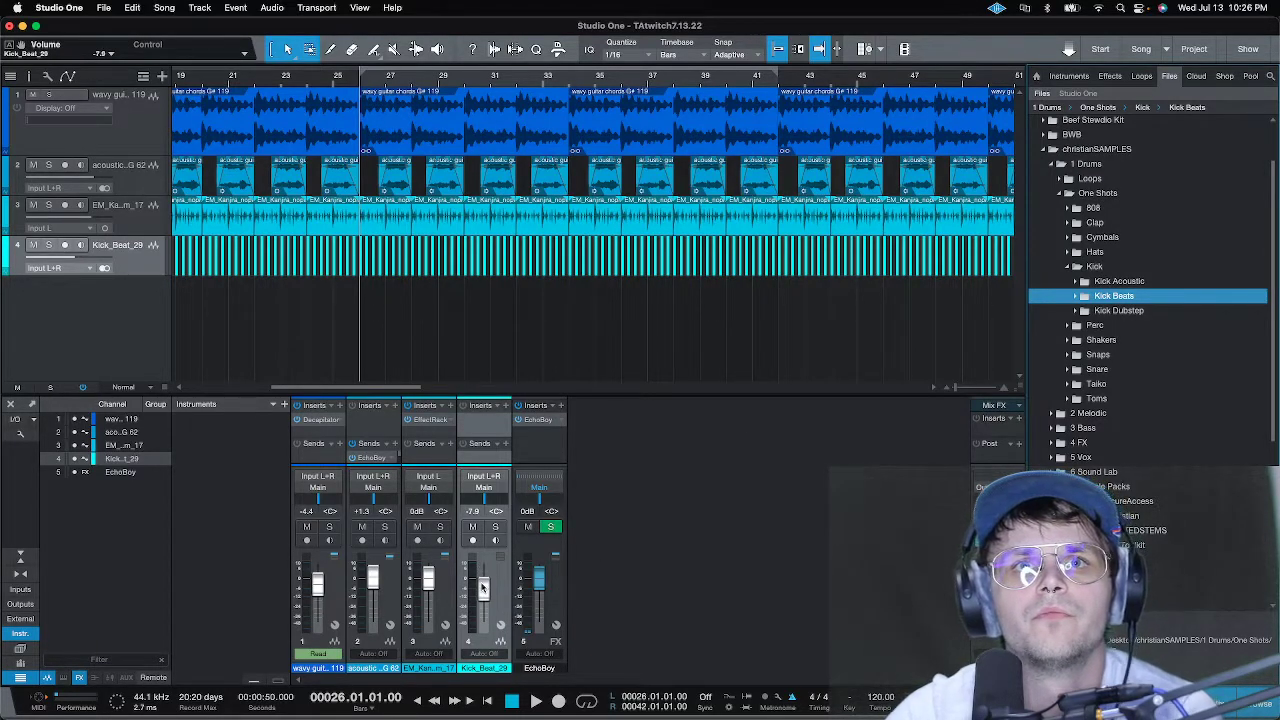
# - Rename the EM_Kanjira percussion channel to percLOOP and the Kick_Beat_29 channel to kick
pyautogui.click(432, 670)
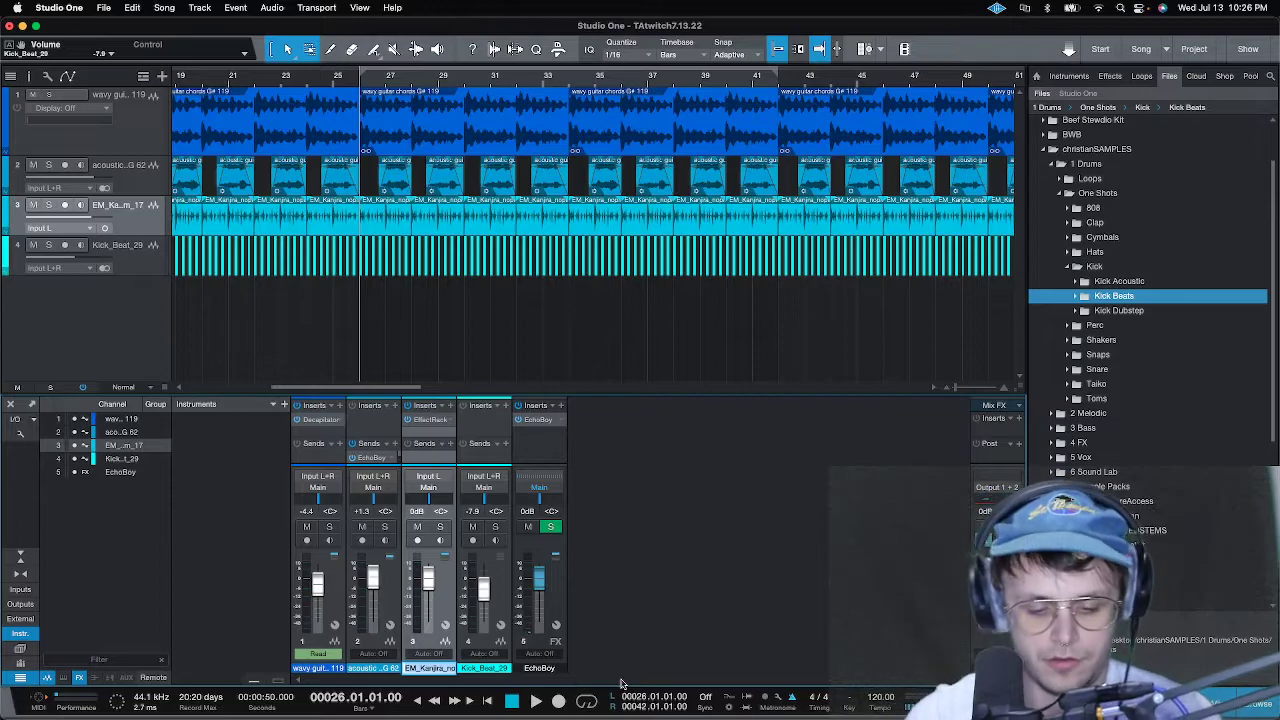
pyautogui.doubleClick(430, 668)
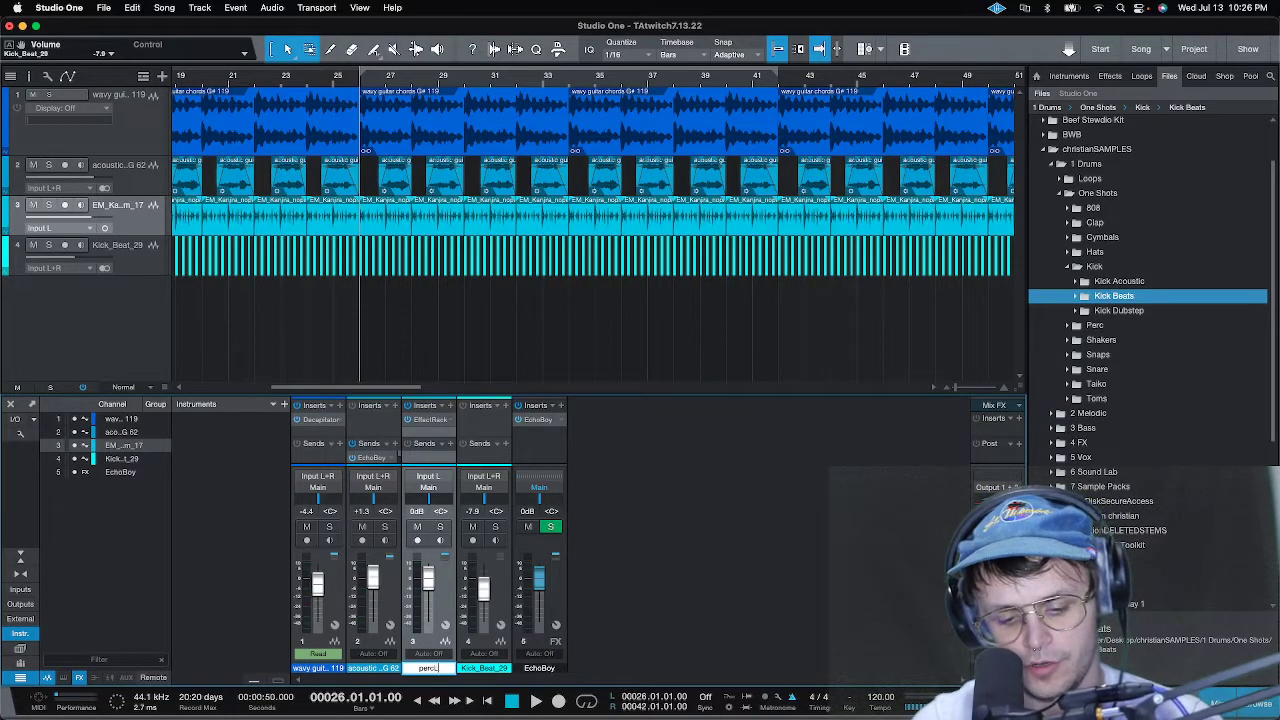
pyautogui.press('Return')
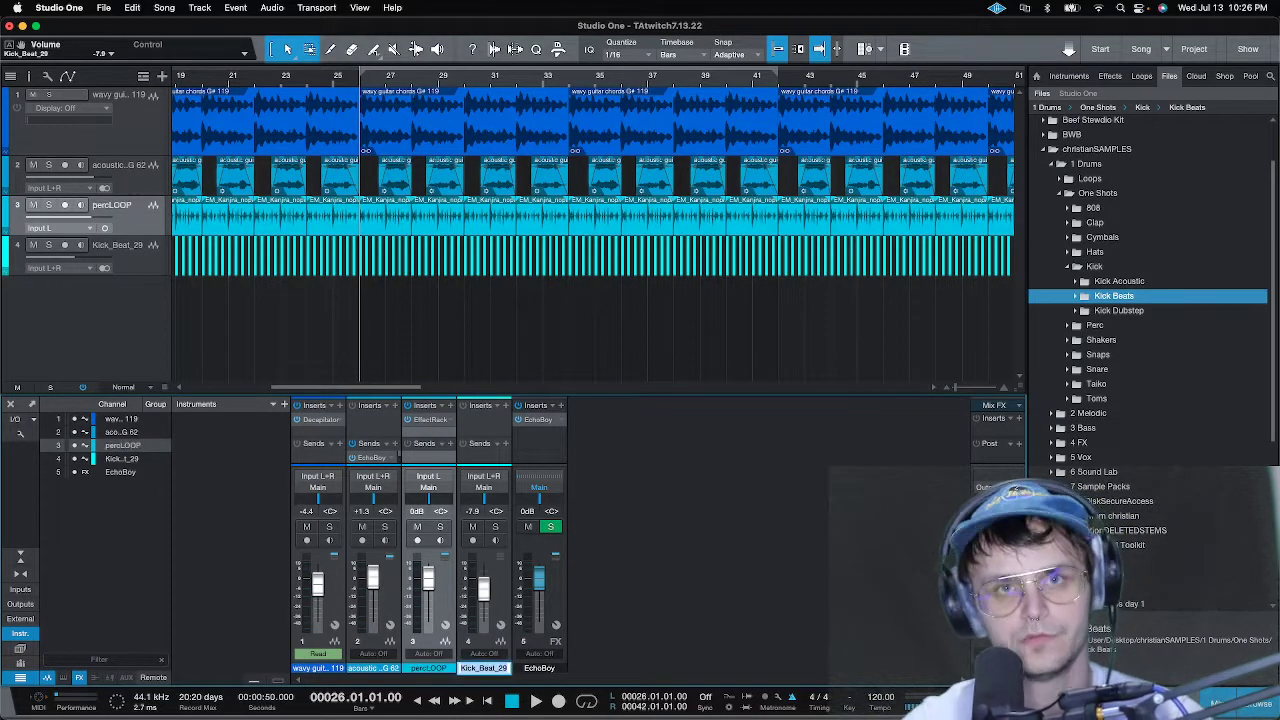
pyautogui.write('kick')
pyautogui.press('Return')
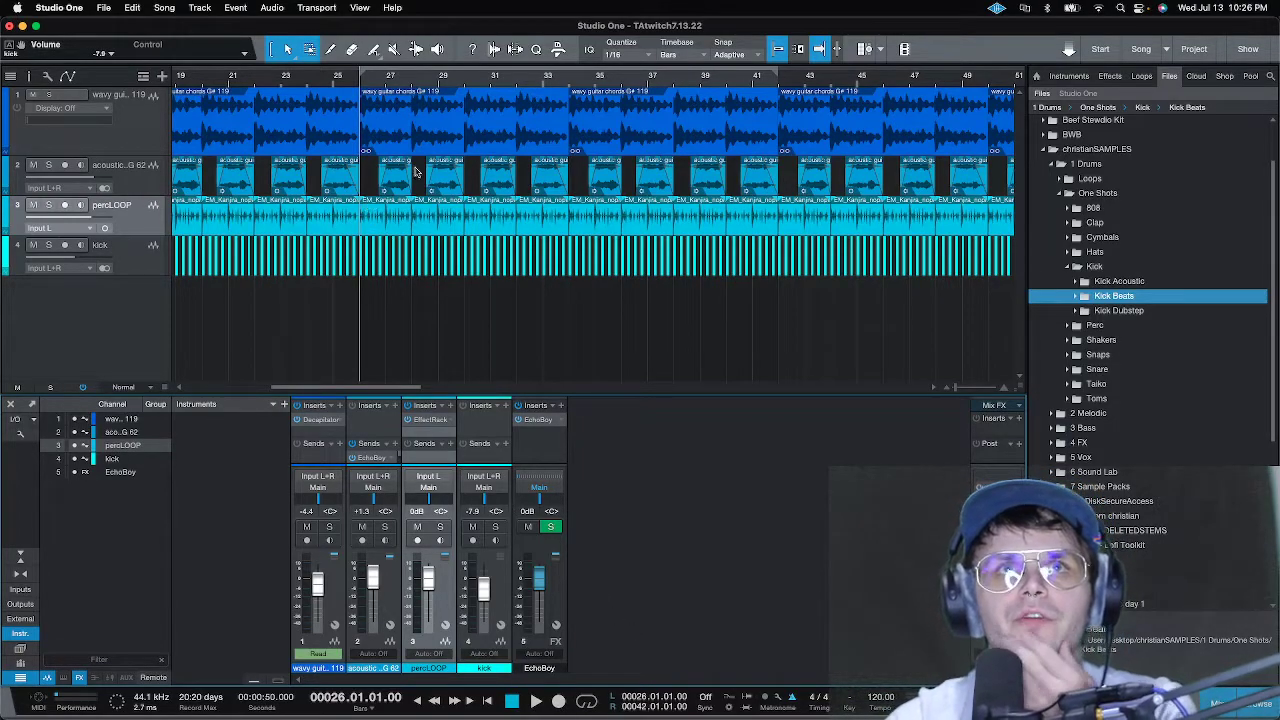
# - Check the volume automation of the wavy guitar chords track across the whole arrangement, and turn its automation display off again
pyautogui.click(104, 119)
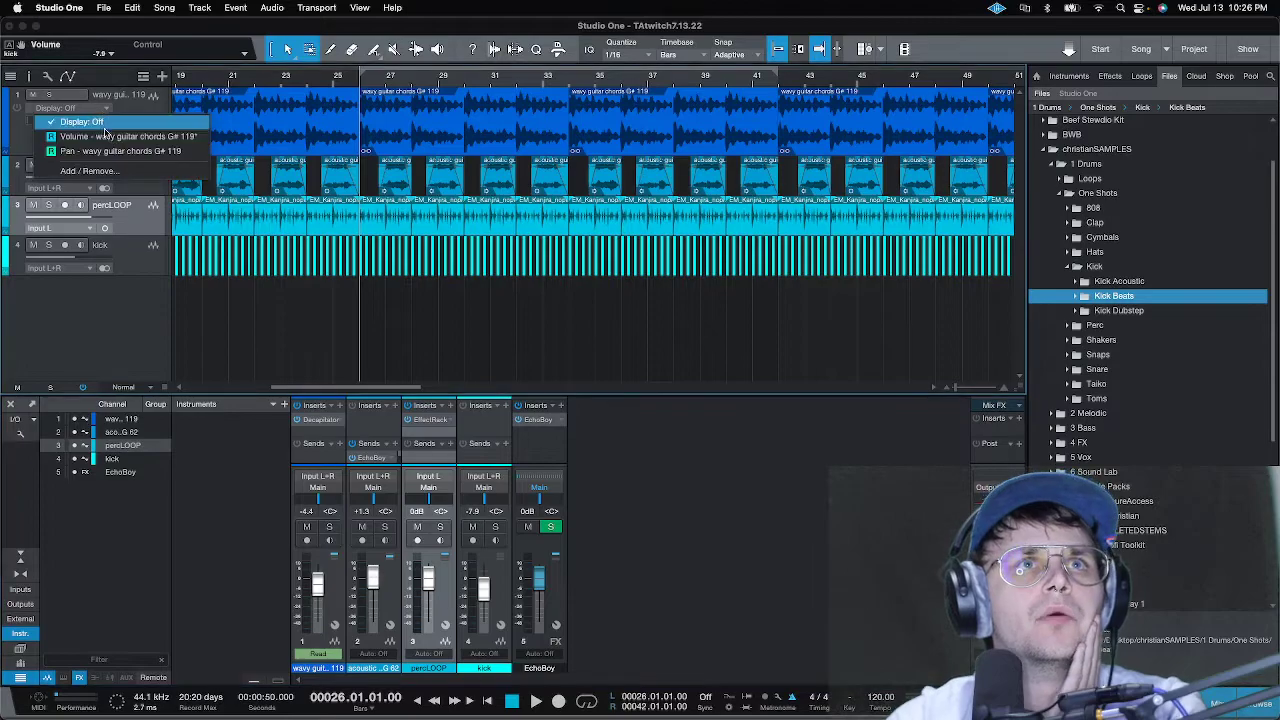
pyautogui.click(108, 139)
pyautogui.press('w')
pyautogui.press('w')
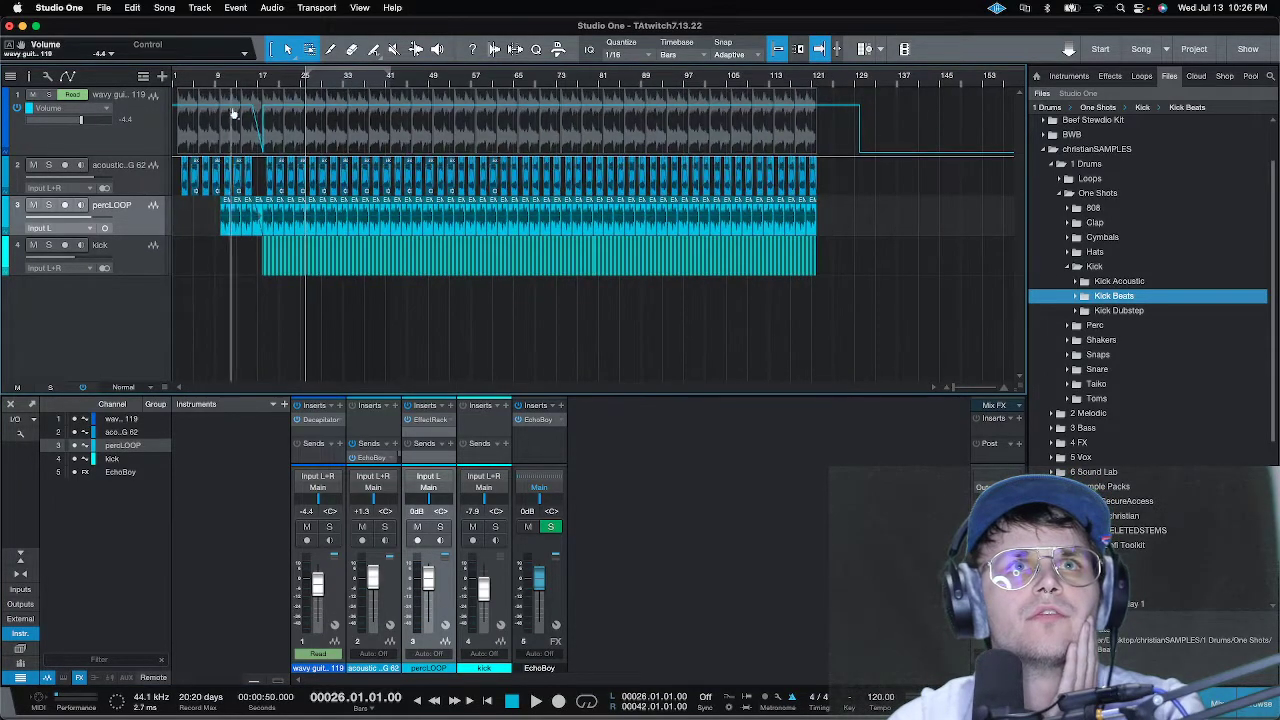
pyautogui.click(112, 107)
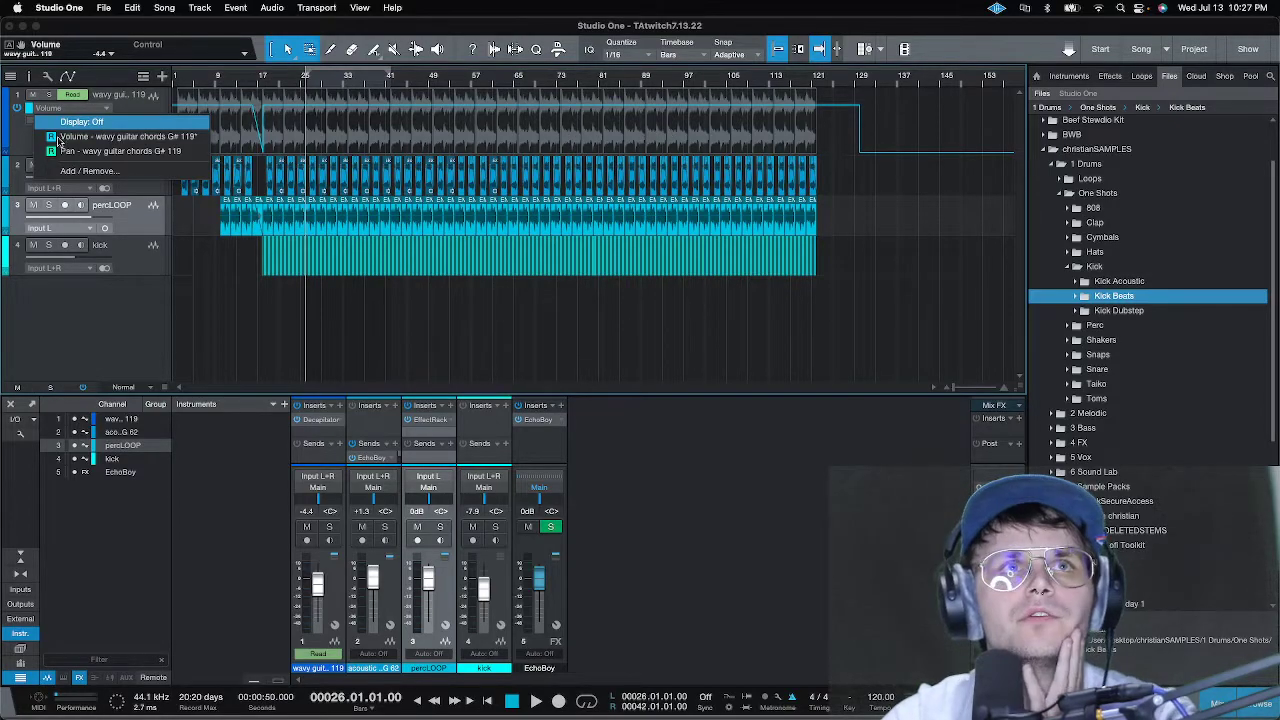
pyautogui.click(94, 122)
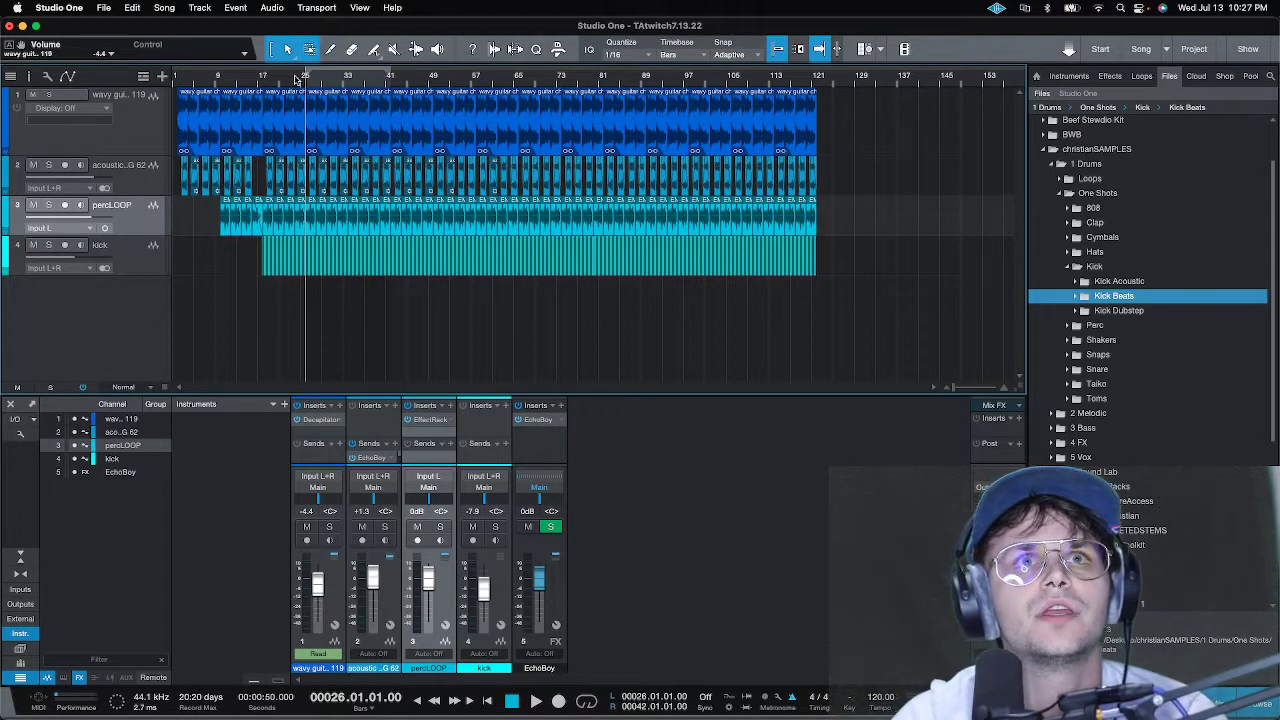
# - Play the arrangement from bar 26 to hear the kick with the guitar, acoustic lead and percussion loop
pyautogui.scroll(3, 379, 76)
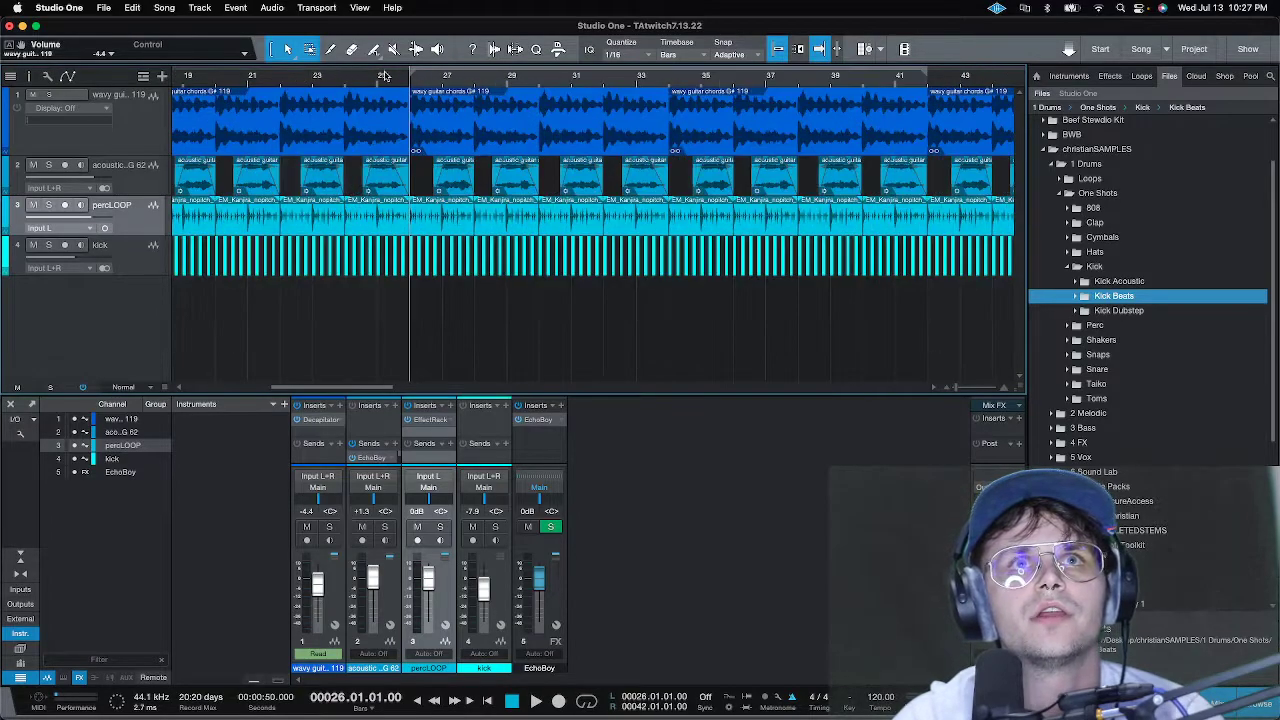
pyautogui.click(379, 76)
pyautogui.press('space')
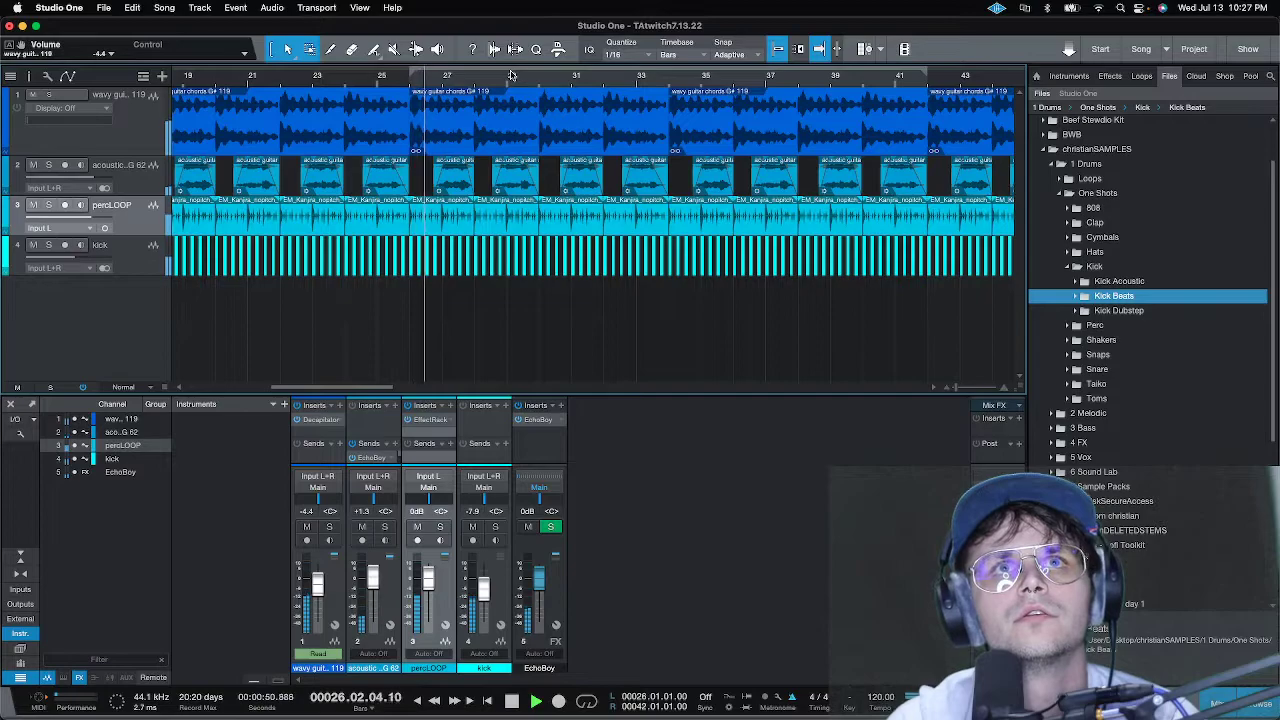
pyautogui.scroll(3, 432, 84)
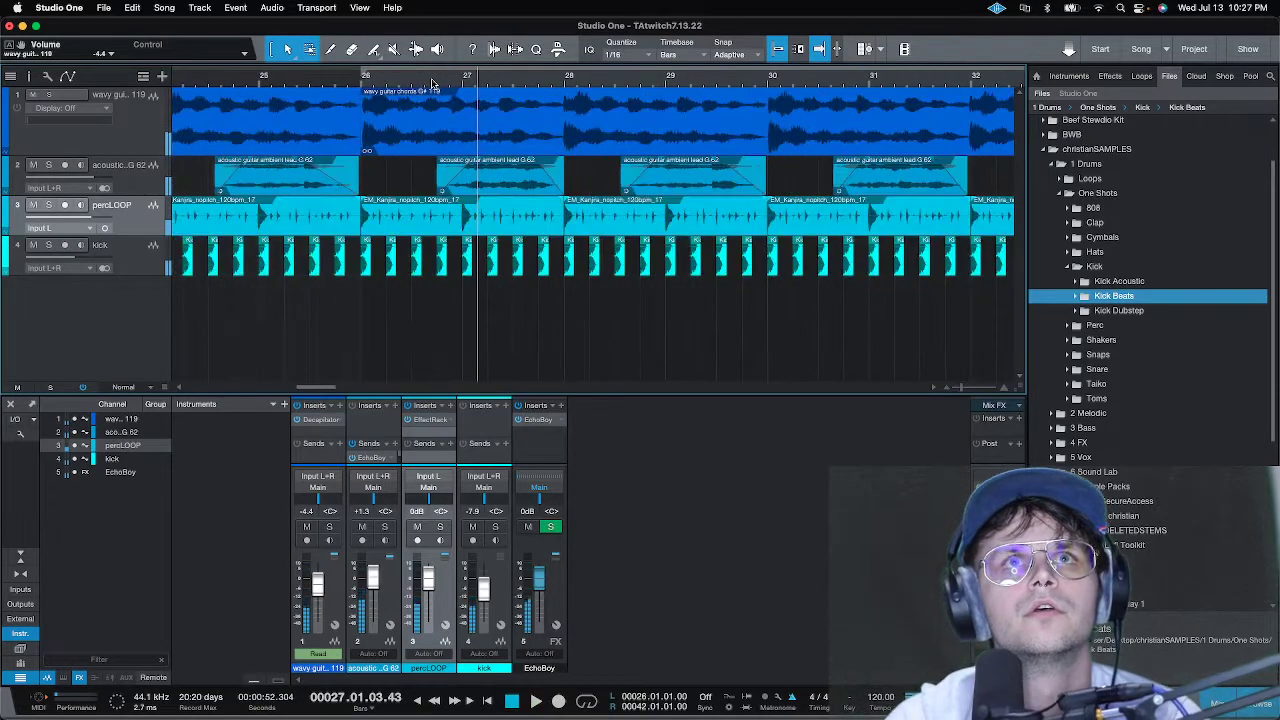
pyautogui.click(360, 80)
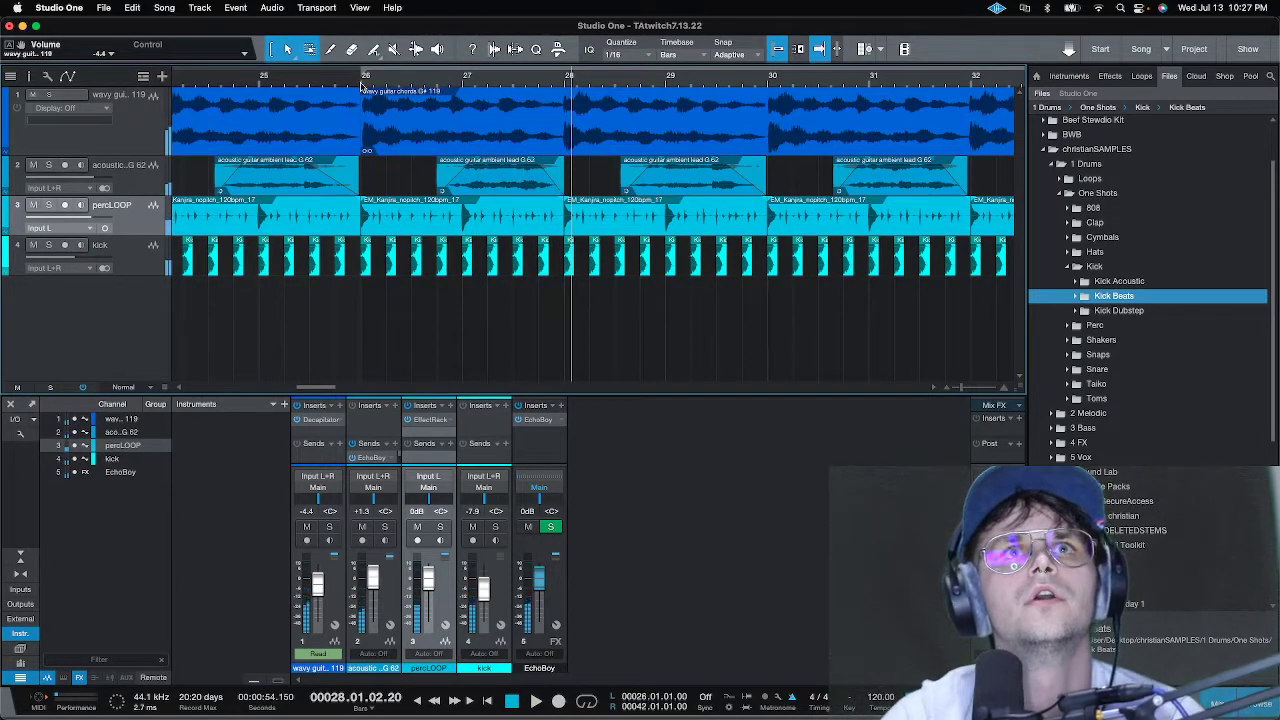
# - Collapse the Kick folder in the one-shot drum samples and expand the Heavy subfolder of Snare
pyautogui.doubleClick(1095, 268)
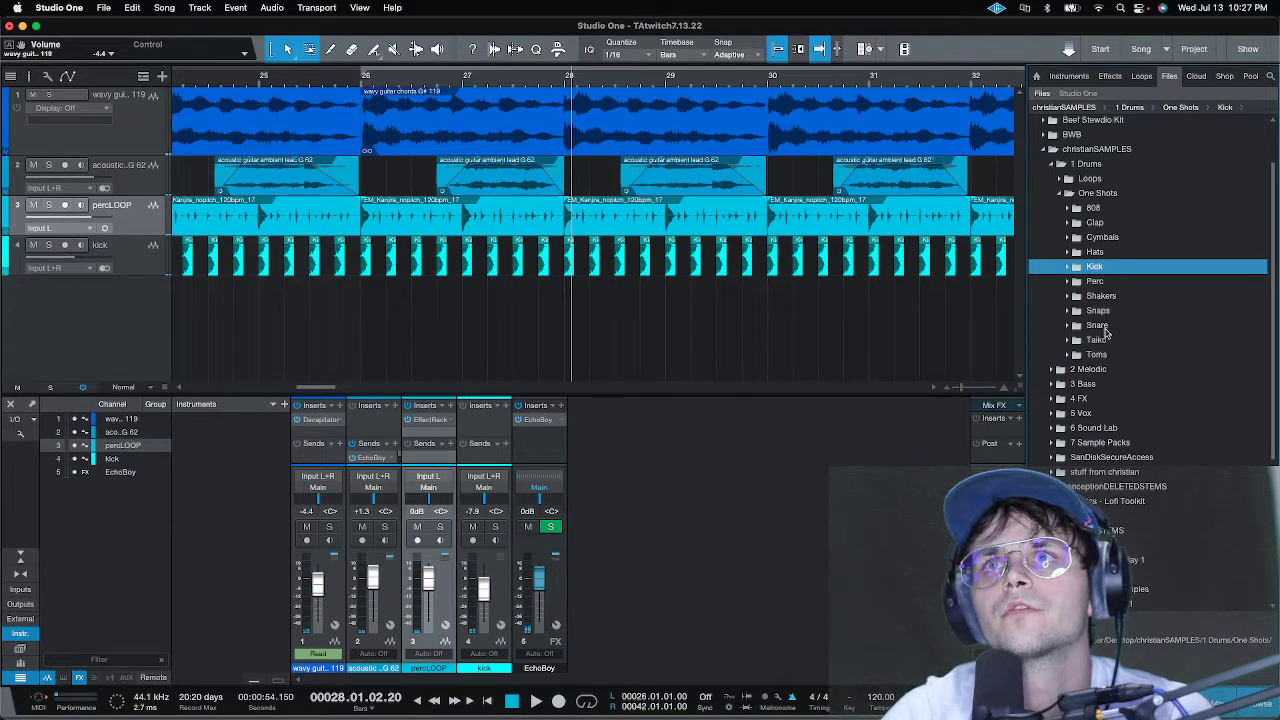
pyautogui.doubleClick(1105, 330)
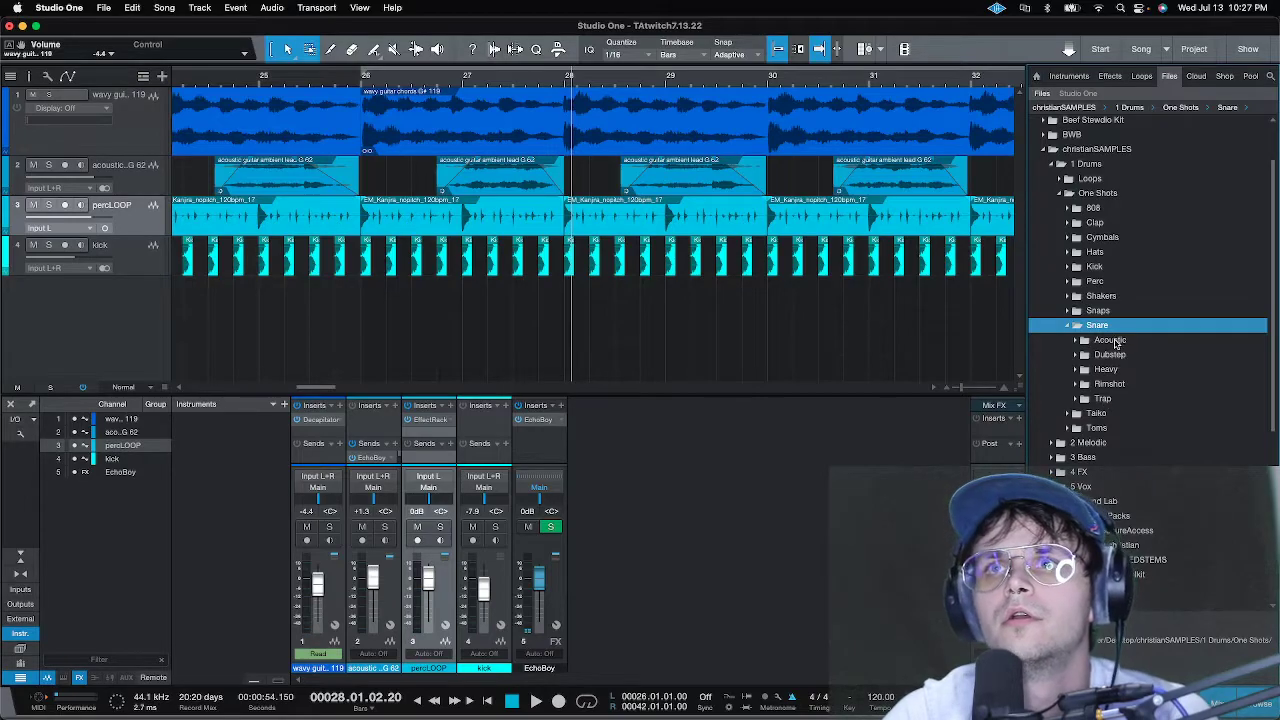
pyautogui.doubleClick(1126, 359)
pyautogui.doubleClick(1113, 358)
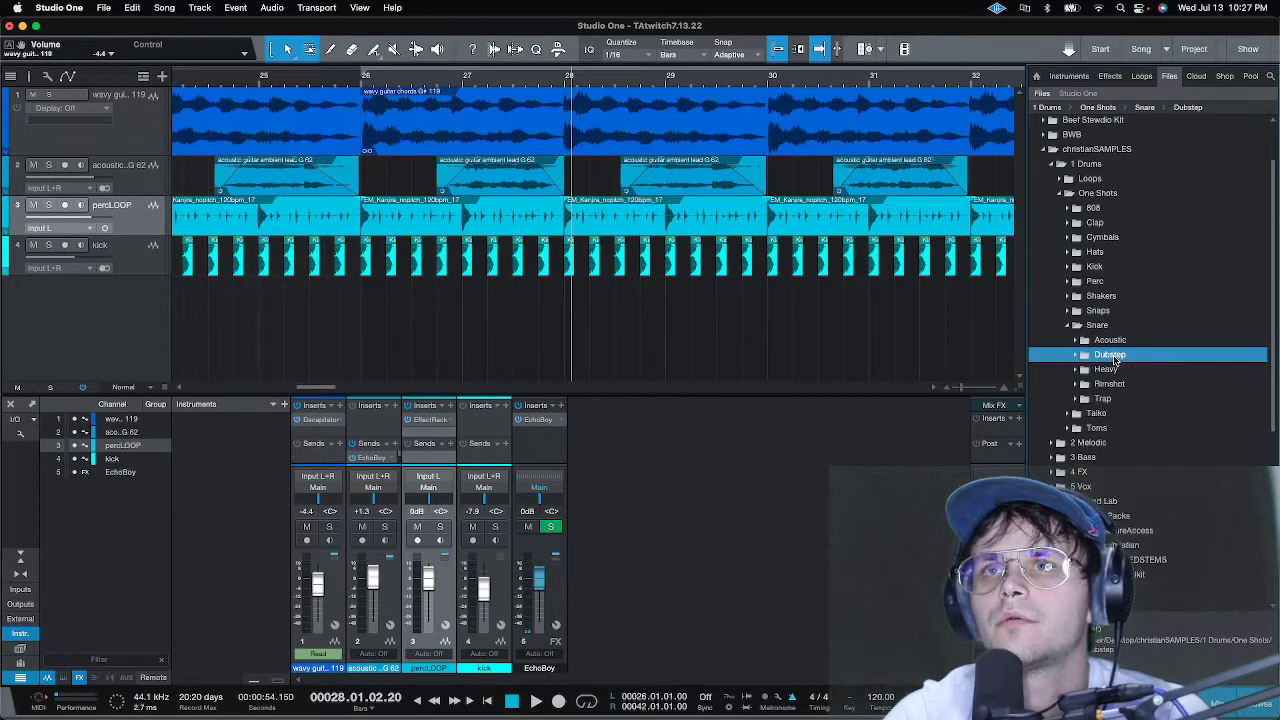
pyautogui.doubleClick(1111, 370)
# - Audition the Snare_Heavy samples one after another, starting at Snare_Heavy_0.wav, and settle on Snare_Heavy_15.wav
pyautogui.click(1114, 384)
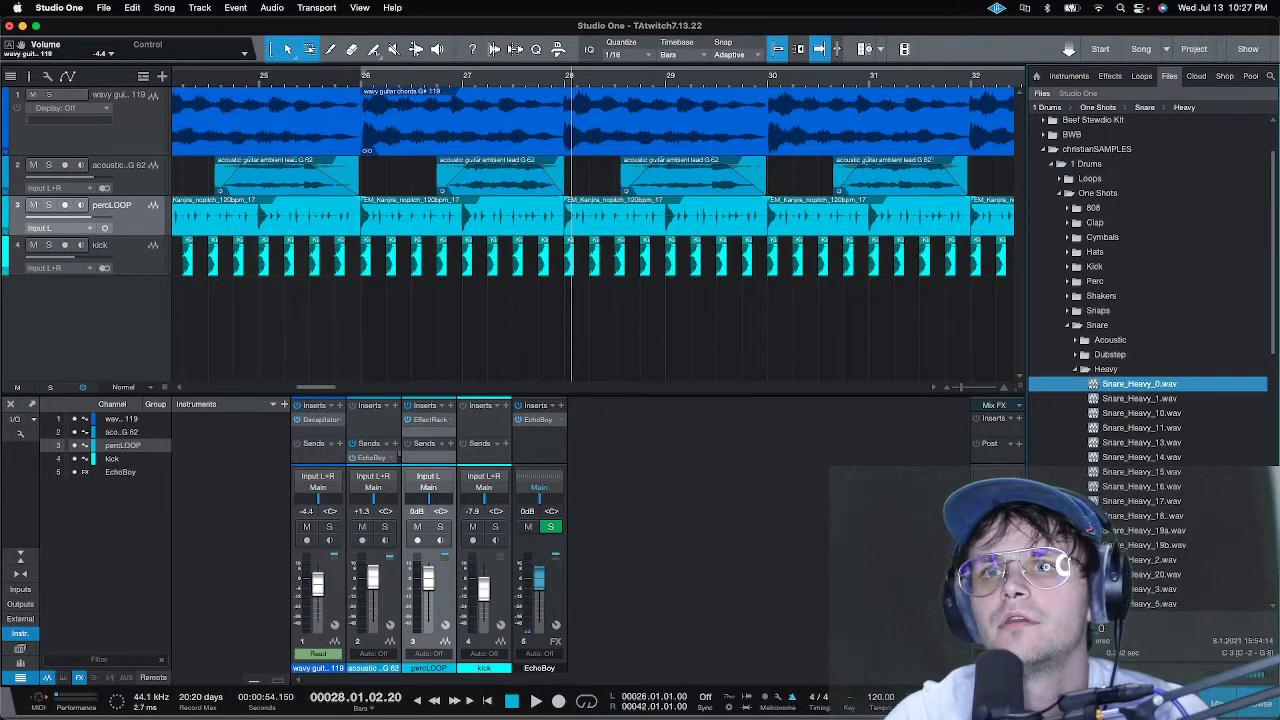
pyautogui.click(1138, 398)
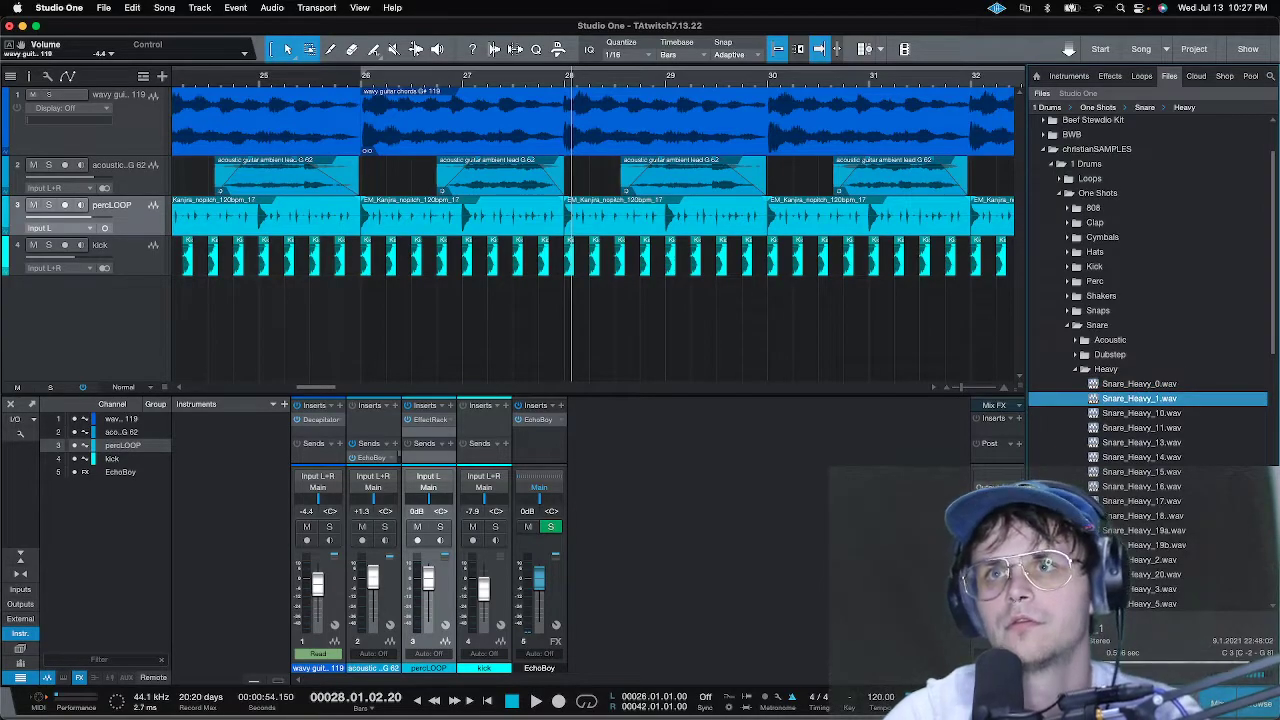
pyautogui.press('Down')
pyautogui.press('Down')
pyautogui.press('Down')
pyautogui.press('Down')
pyautogui.press('Down')
pyautogui.press('Down')
pyautogui.press('Down')
pyautogui.press('Up')
pyautogui.press('Up')
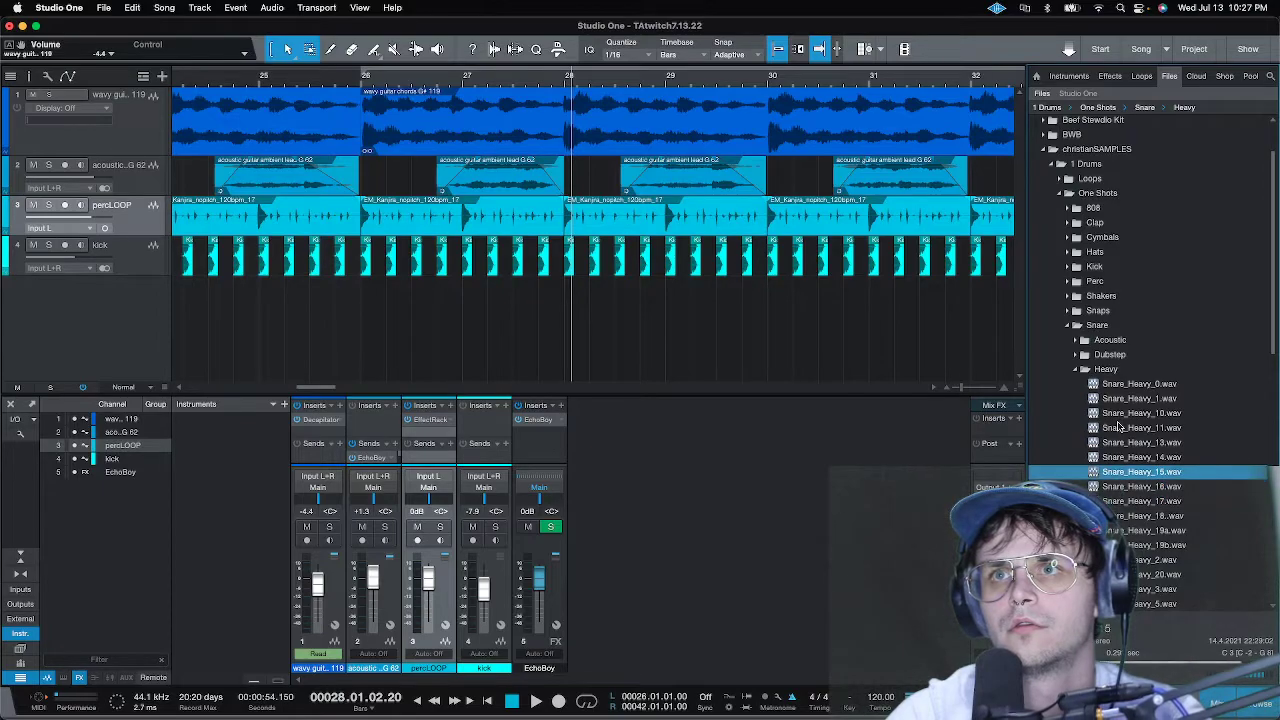
# - Place Snare_Heavy_15.wav on a new track at beat 2 of bar 26 and copy it to beat 4
pyautogui.moveTo(1135, 476); pyautogui.dragTo(408, 342)
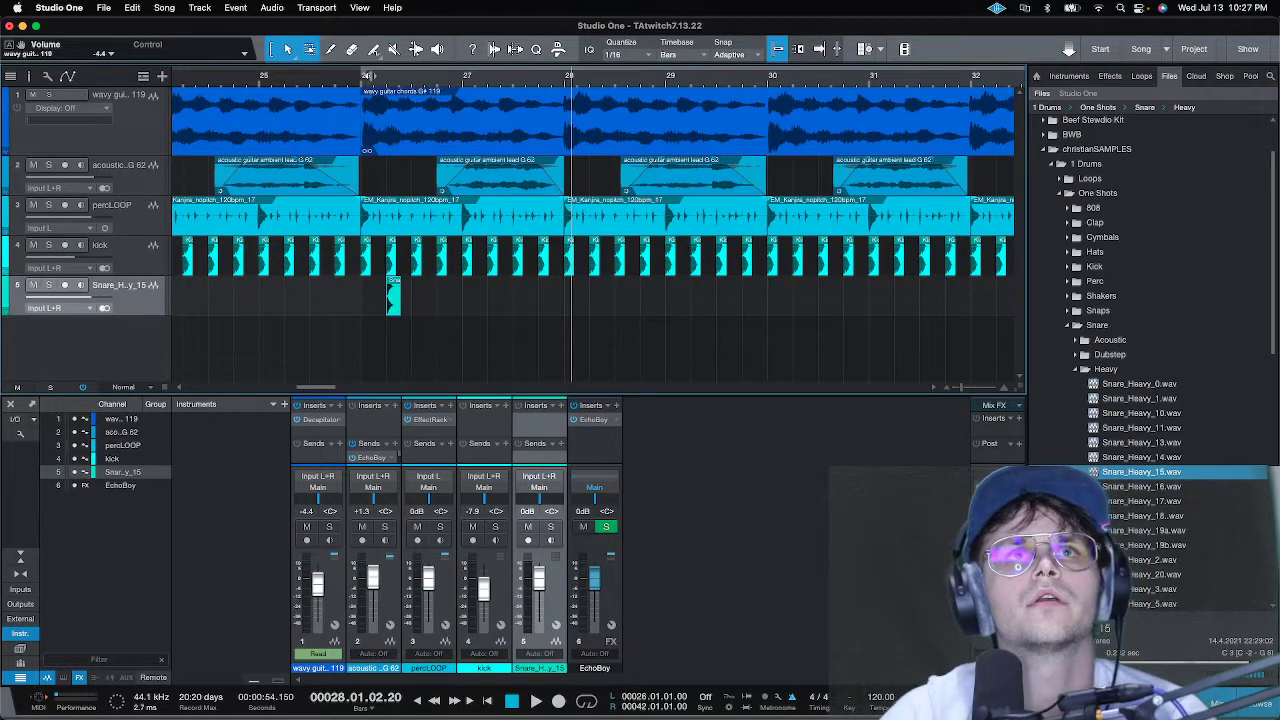
pyautogui.press('d')
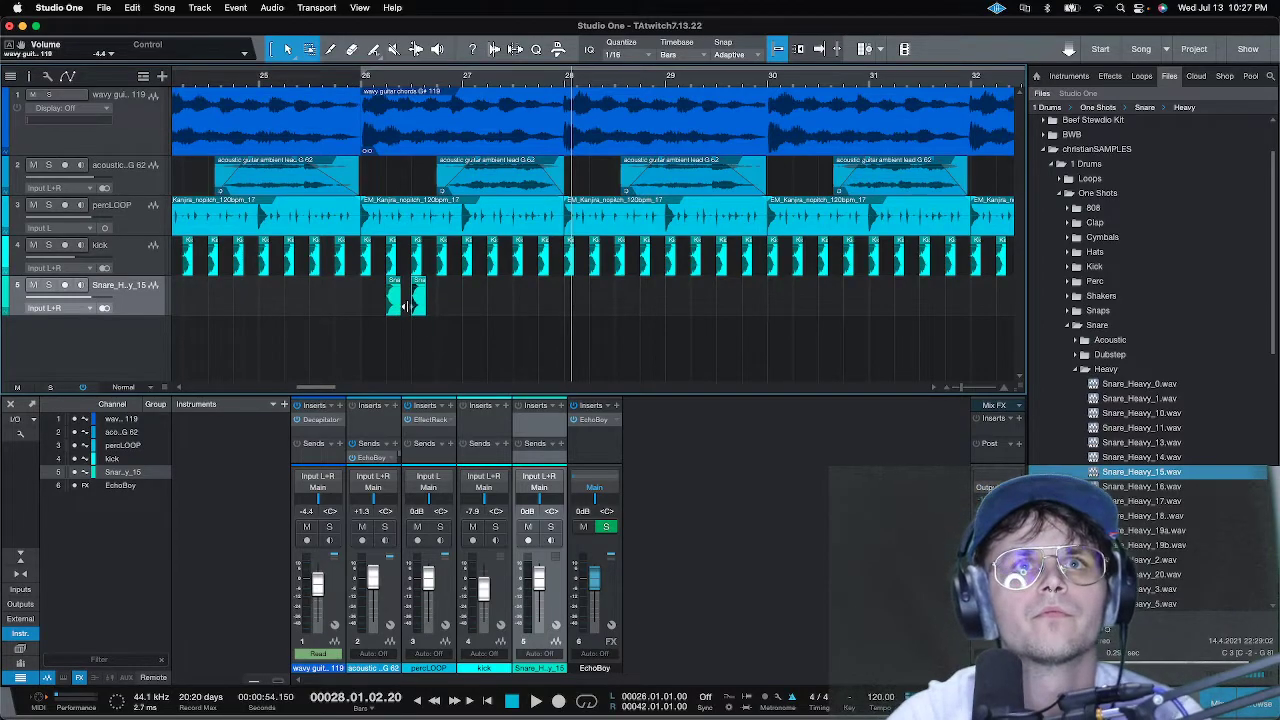
pyautogui.moveTo(412, 305); pyautogui.dragTo(443, 305)
# - Lower the snare channel to about -12.2 dB during playback, duplicate its two hits into bar 27 and audition the result from bar 26
pyautogui.click(359, 80)
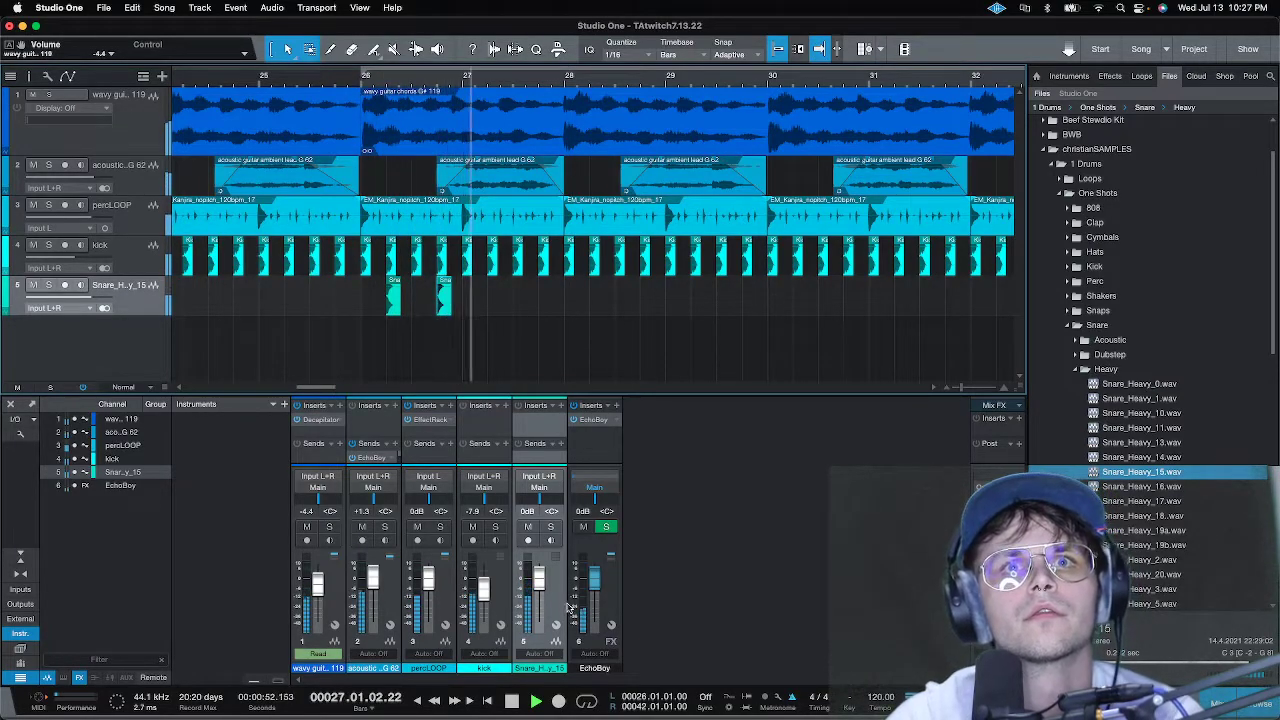
pyautogui.moveTo(539, 578); pyautogui.dragTo(538, 605)
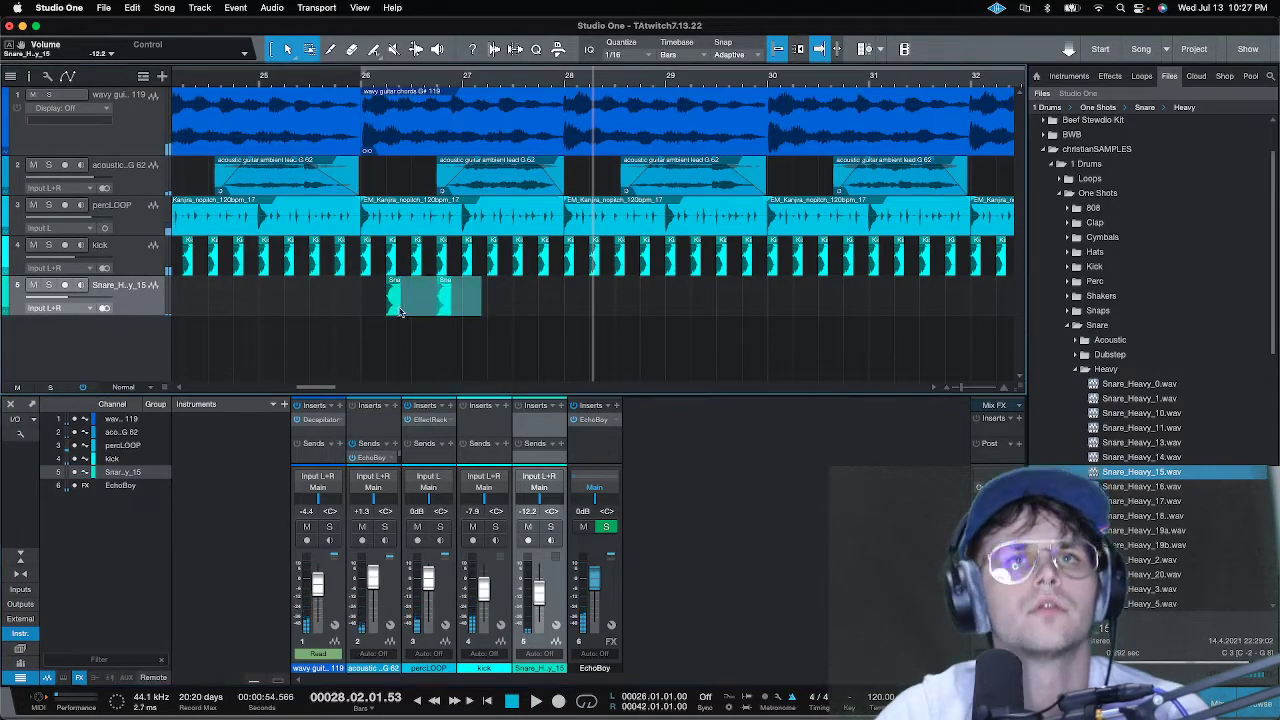
pyautogui.press('d')
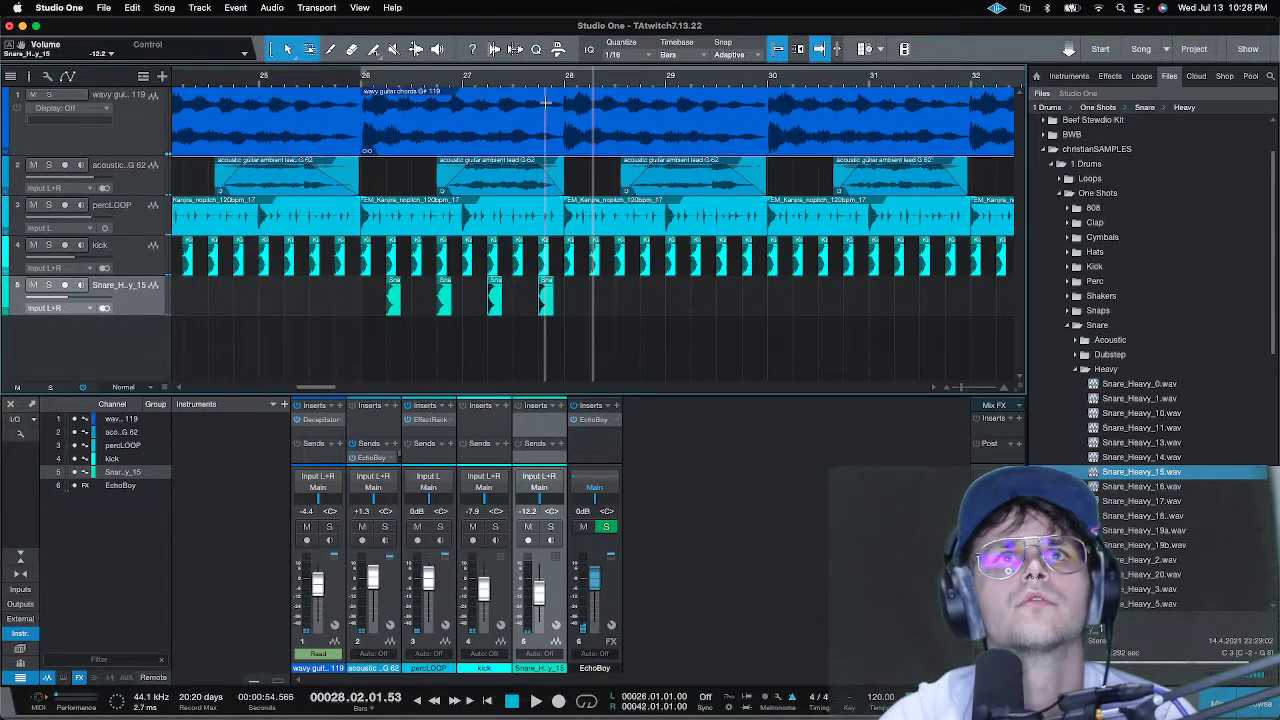
pyautogui.click(365, 80)
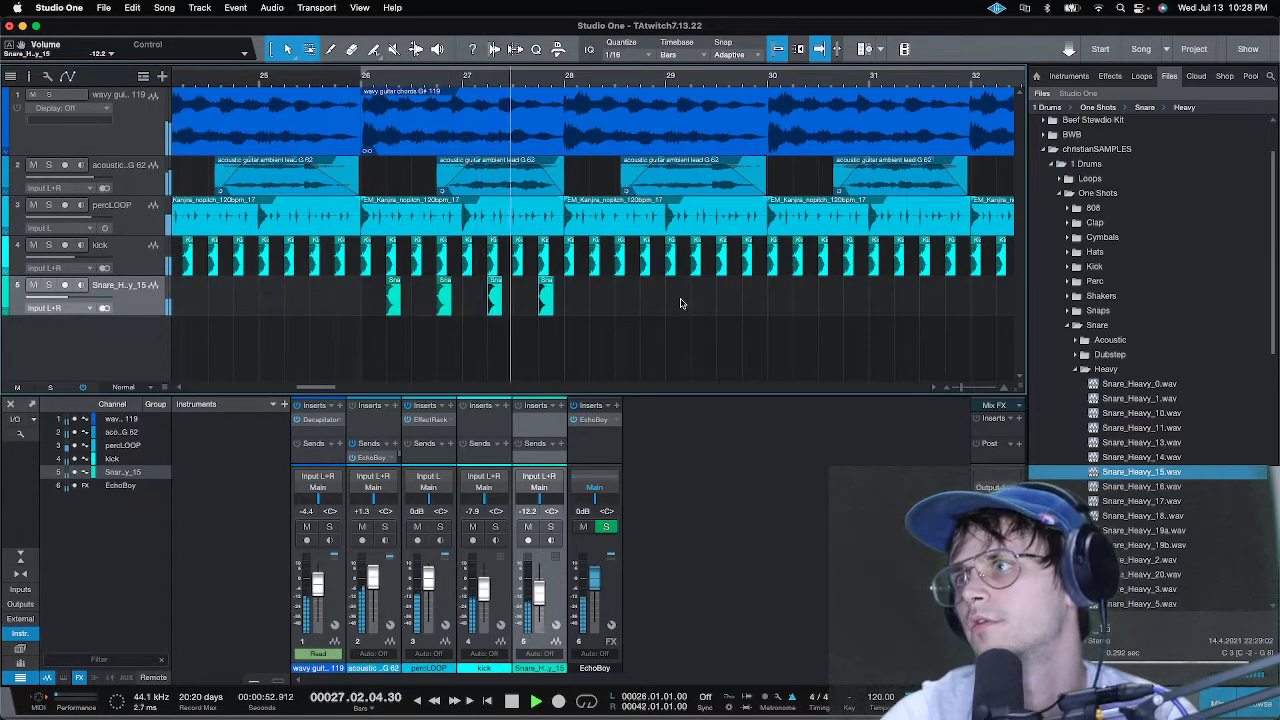
pyautogui.press('space')
# - Keep duplicating the snare hits until they reach the end of the arrangement at bar 122, and play from bar 26
pyautogui.scroll(-5, 465, 298)
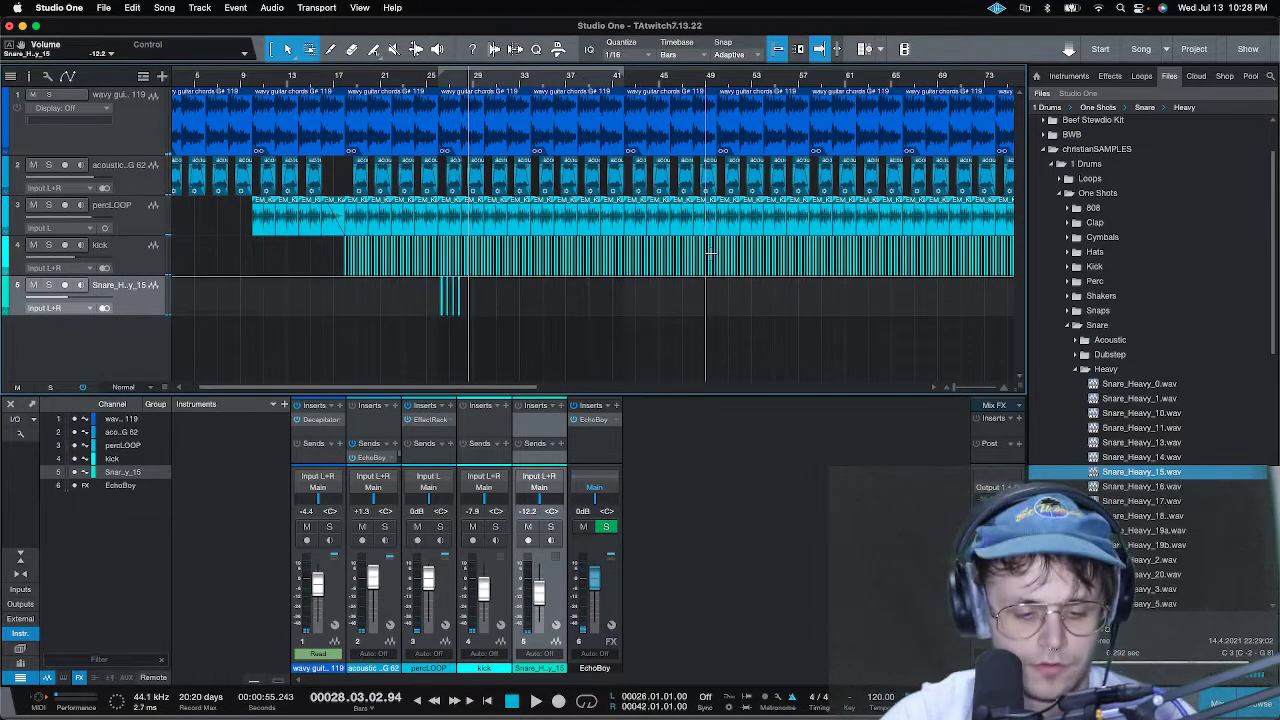
pyautogui.press('d')
pyautogui.press('d')
pyautogui.press('d')
pyautogui.press('d')
pyautogui.press('d')
pyautogui.press('d')
pyautogui.press('d')
pyautogui.press('d')
pyautogui.press('d')
pyautogui.press('d')
pyautogui.press('d')
pyautogui.press('d')
pyautogui.press('d')
pyautogui.press('d')
pyautogui.press('d')
pyautogui.press('d')
pyautogui.press('d')
pyautogui.press('d')
pyautogui.press('d')
pyautogui.press('d')
pyautogui.press('d')
pyautogui.press('d')
pyautogui.press('d')
pyautogui.press('d')
pyautogui.press('d')
pyautogui.press('d')
pyautogui.press('d')
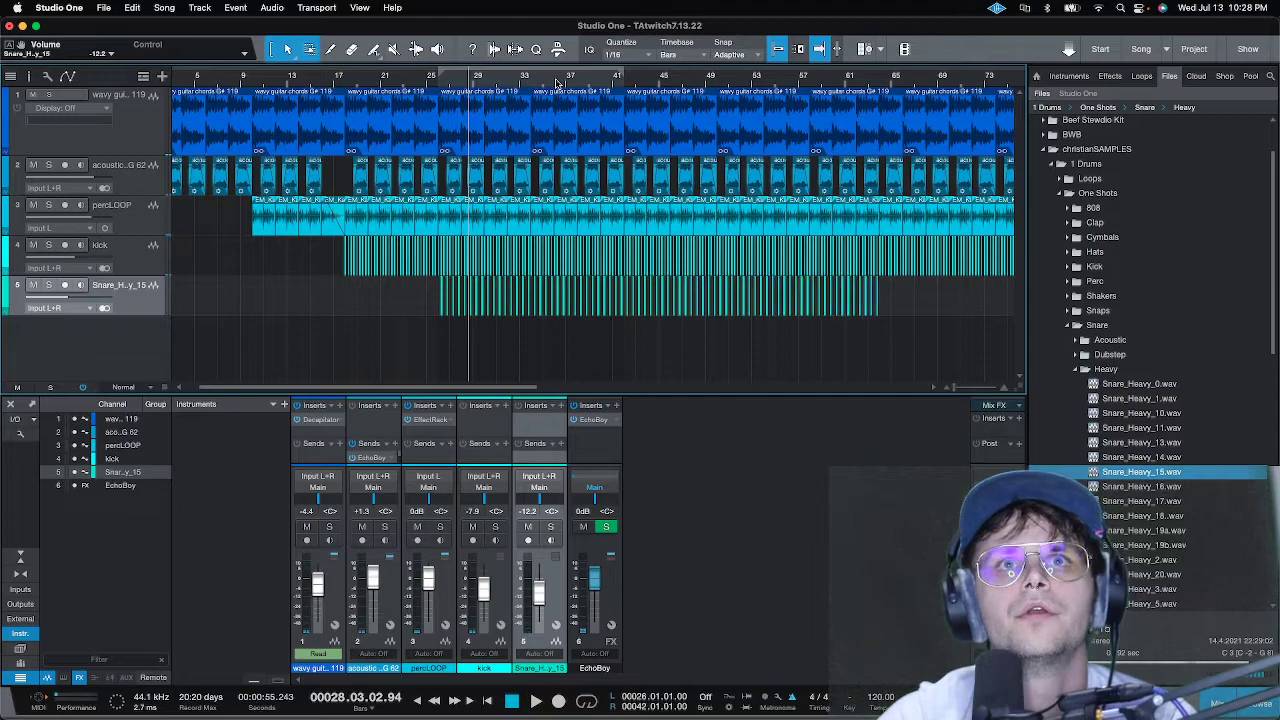
pyautogui.scroll(-2, 557, 82)
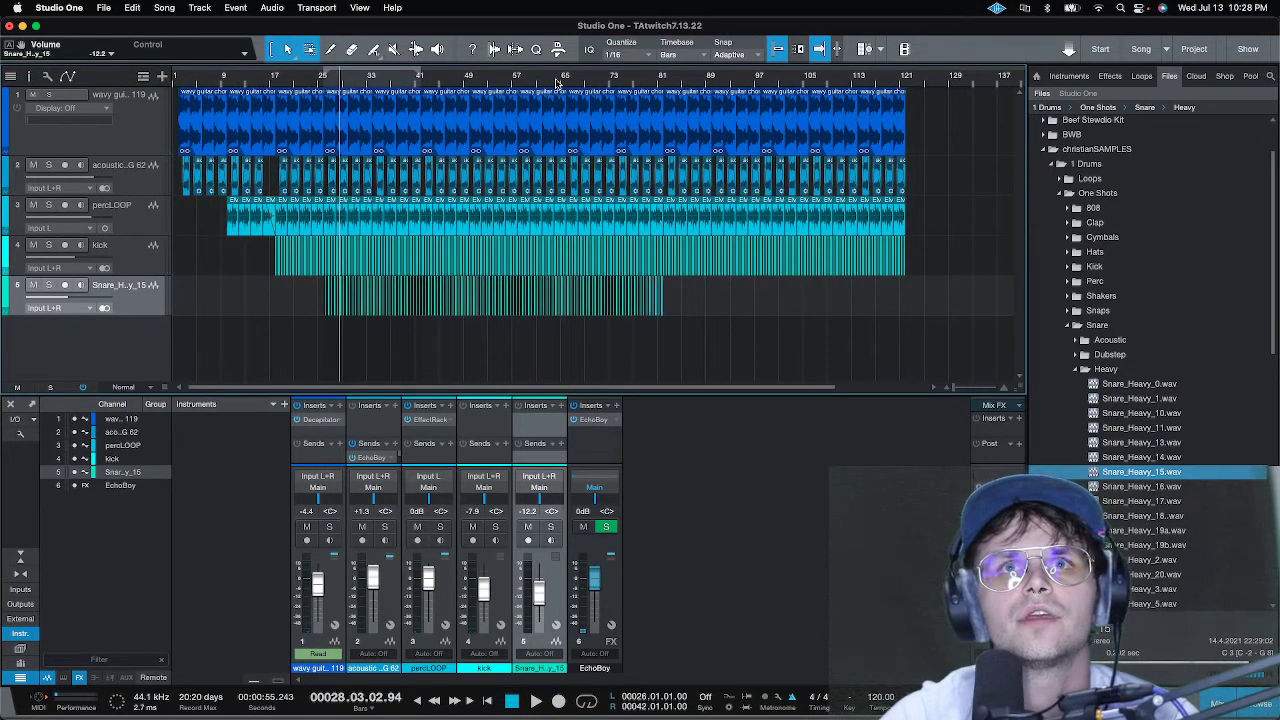
pyautogui.press('d')
pyautogui.press('d')
pyautogui.press('d')
pyautogui.press('d')
pyautogui.press('d')
pyautogui.press('d')
pyautogui.press('d')
pyautogui.press('d')
pyautogui.press('d')
pyautogui.press('d')
pyautogui.press('d')
pyautogui.press('d')
pyautogui.press('d')
pyautogui.press('d')
pyautogui.press('d')
pyautogui.press('d')
pyautogui.press('d')
pyautogui.press('d')
pyautogui.press('d')
pyautogui.press('d')
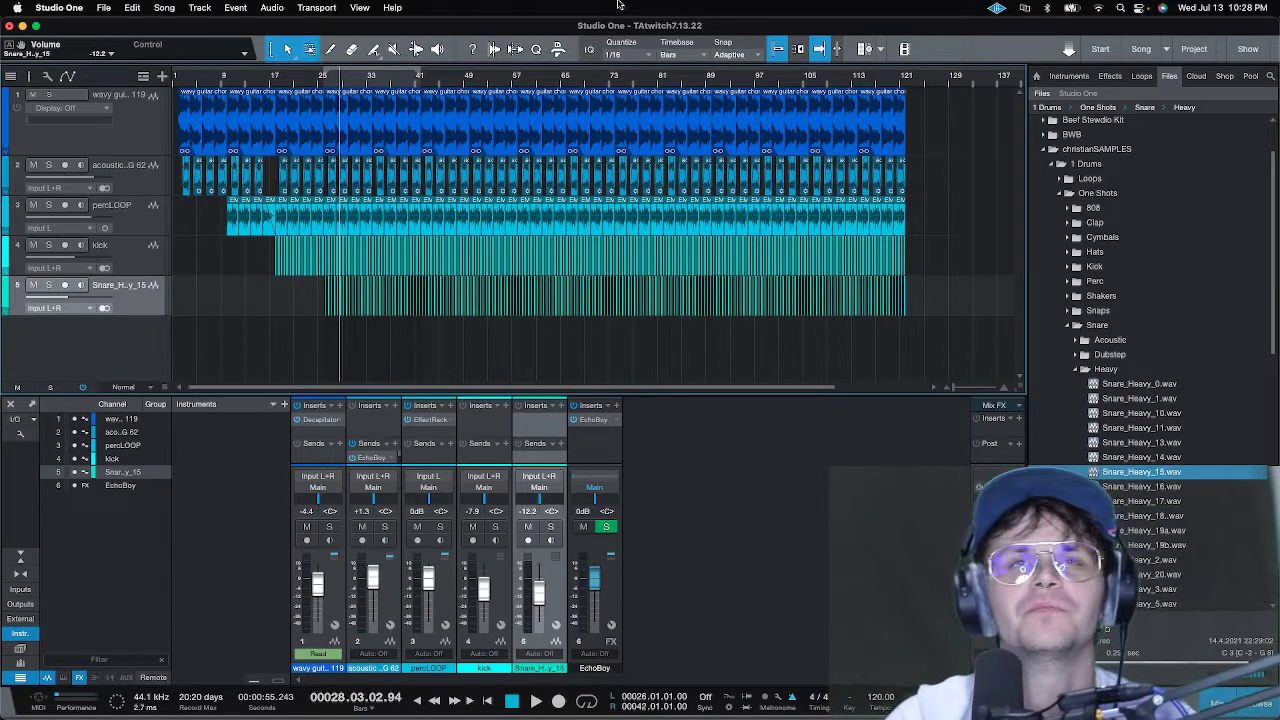
pyautogui.click(324, 80)
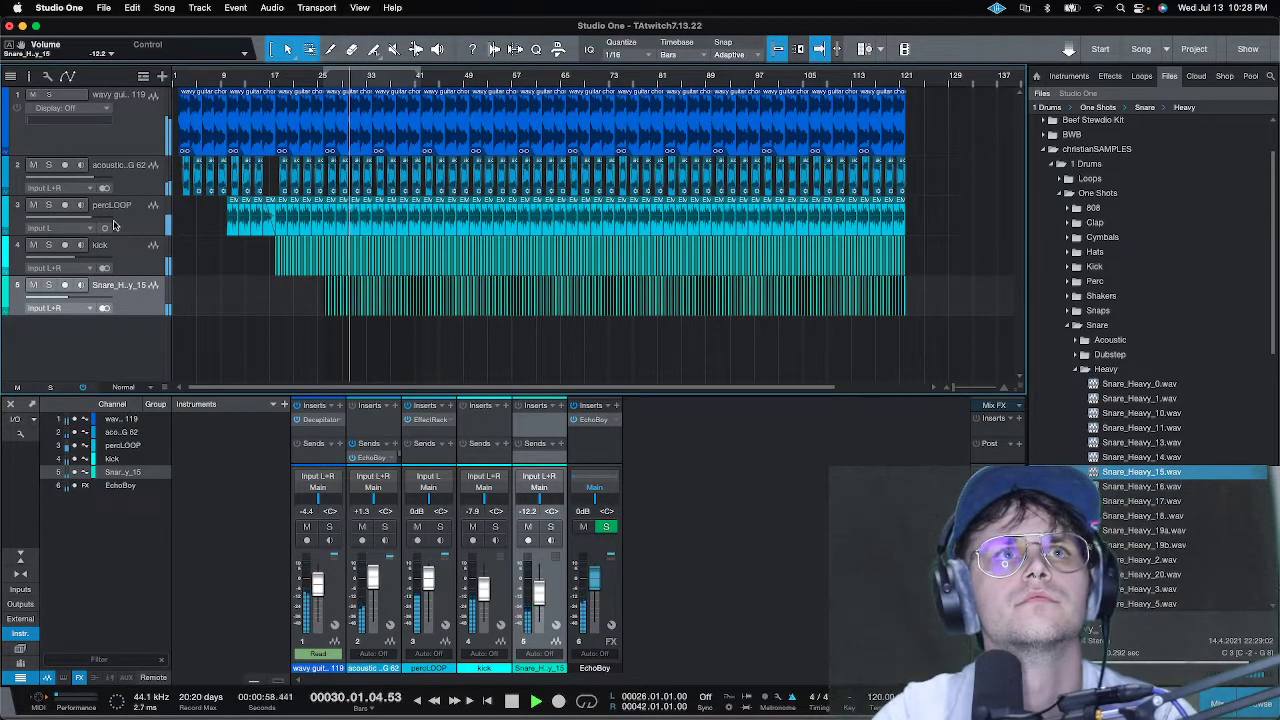
# - Adjust the volume of the acoustic guitar track to -0.6 dB and of the percLOOP track to +1.6 dB
pyautogui.keyDown('alt'); pyautogui.click(90, 181); pyautogui.keyUp('alt')
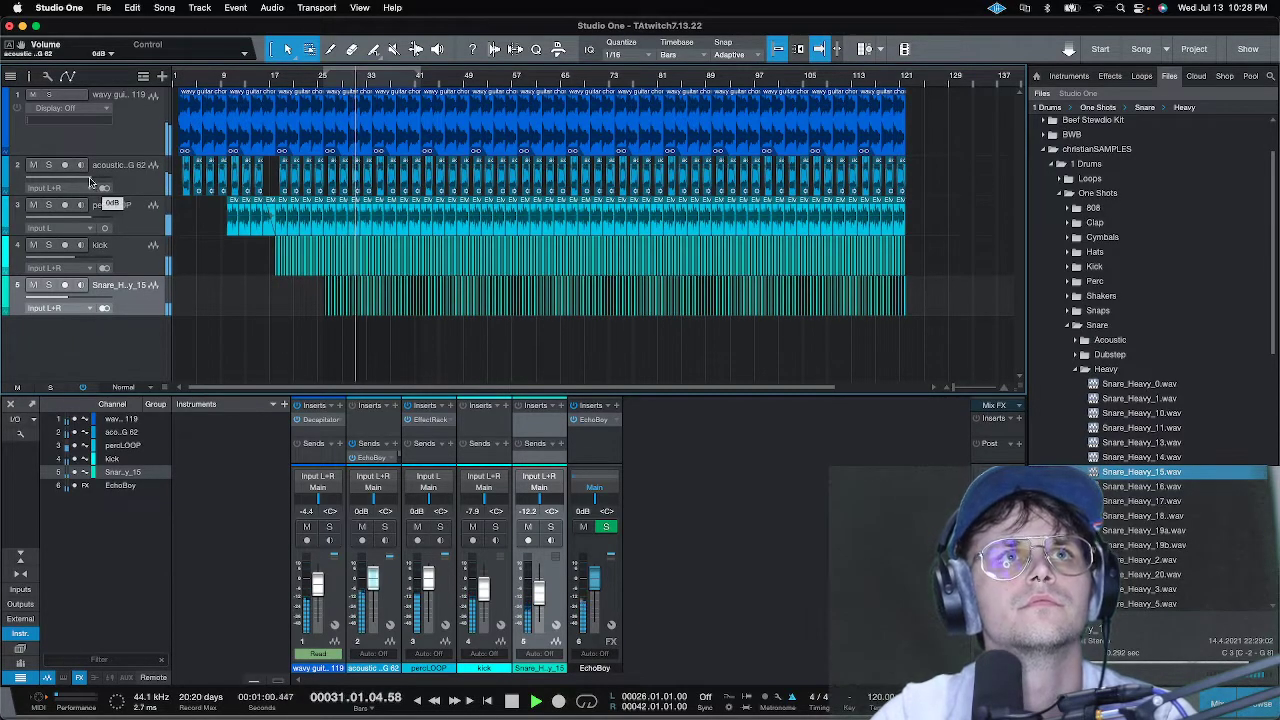
pyautogui.keyDown('alt'); pyautogui.click(90, 221); pyautogui.keyUp('alt')
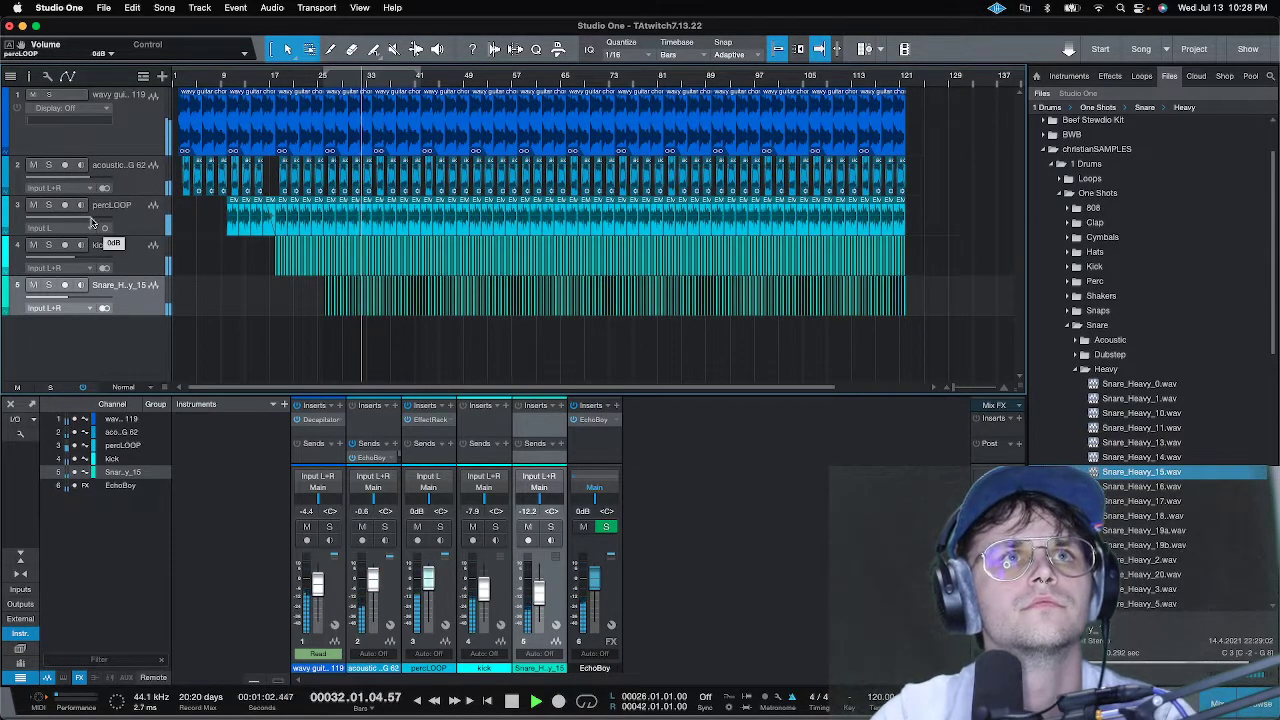
pyautogui.press('super+z')
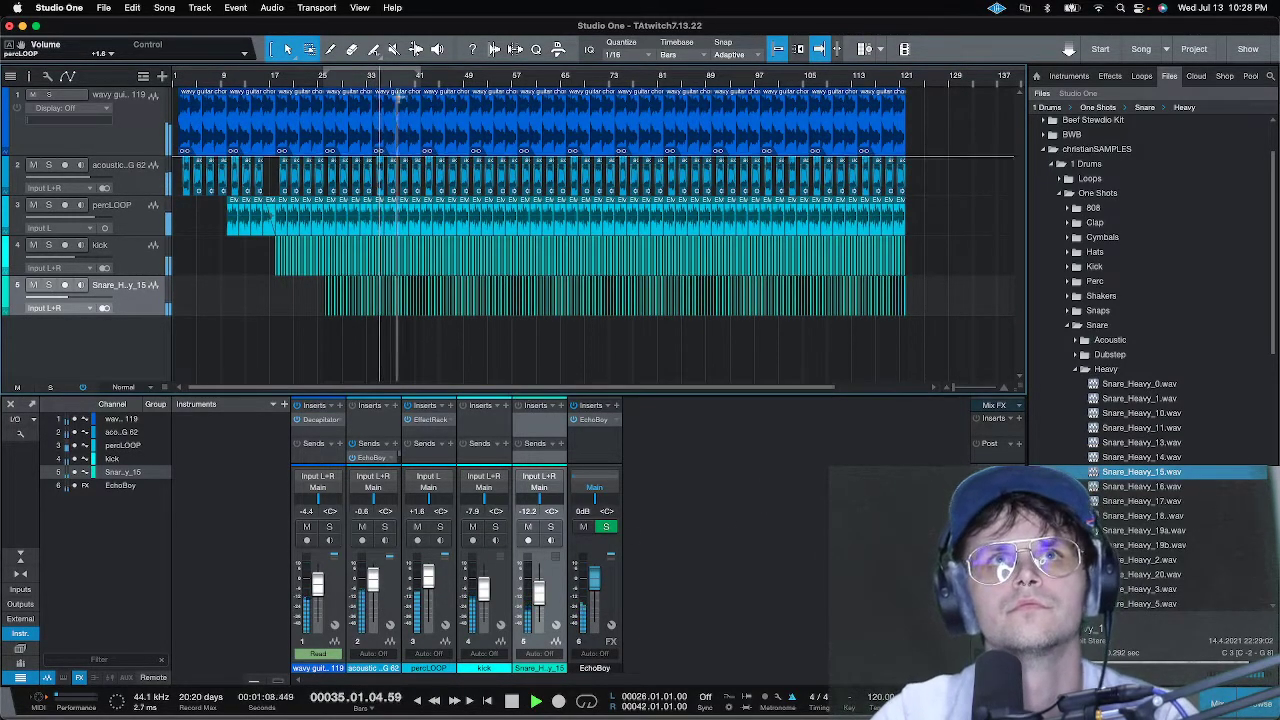
# - Stop playback and set the loop range from bar 42 to bar 66
pyautogui.scroll(5, 405, 83)
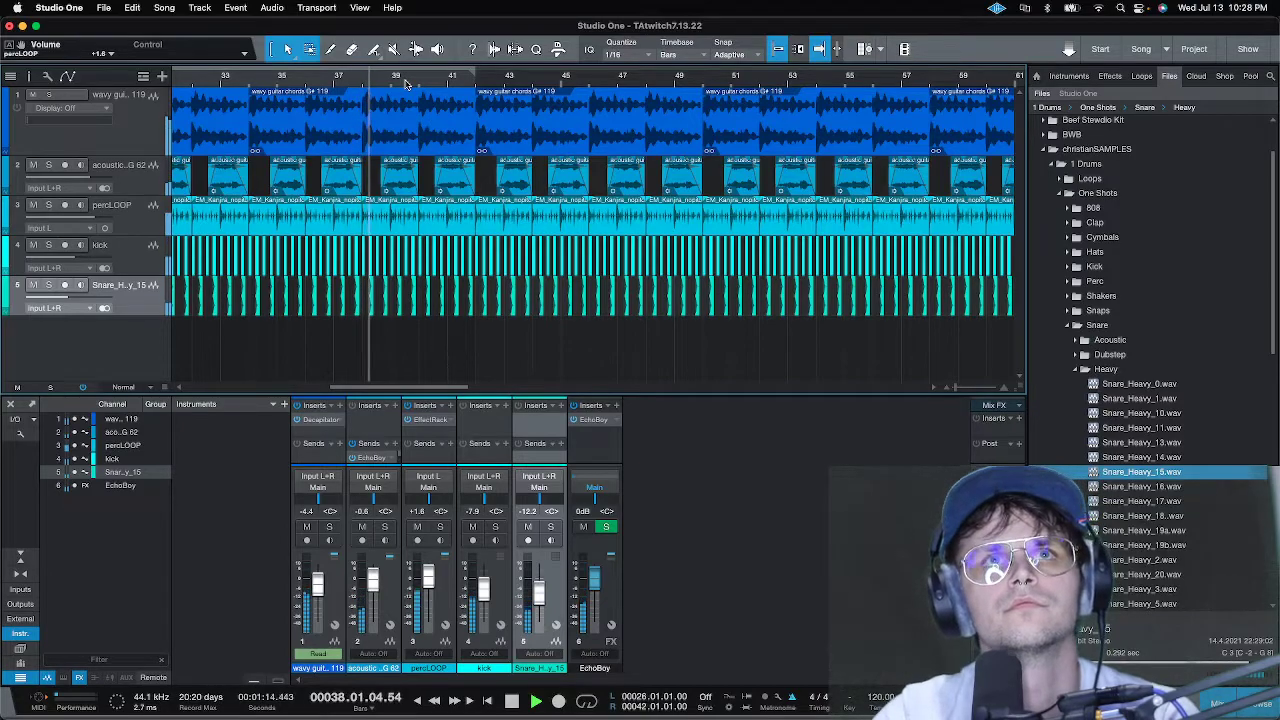
pyautogui.click(478, 80)
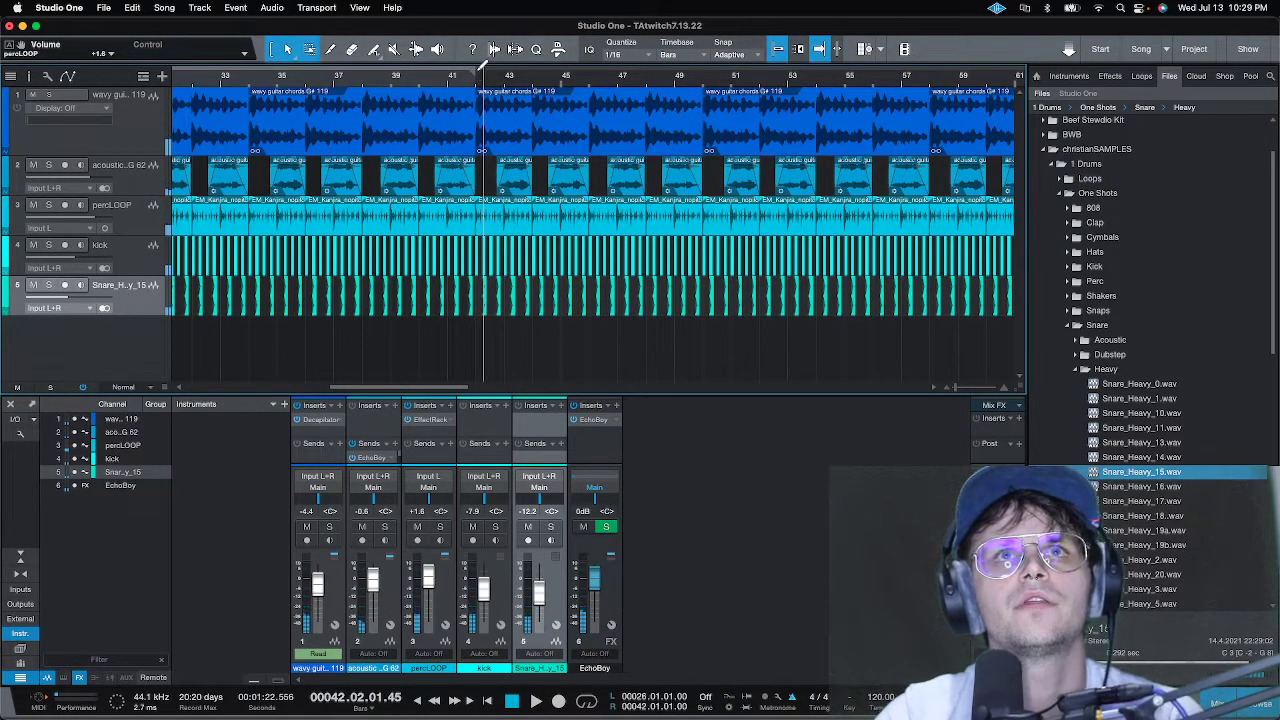
pyautogui.hscroll(10, 942, 160)
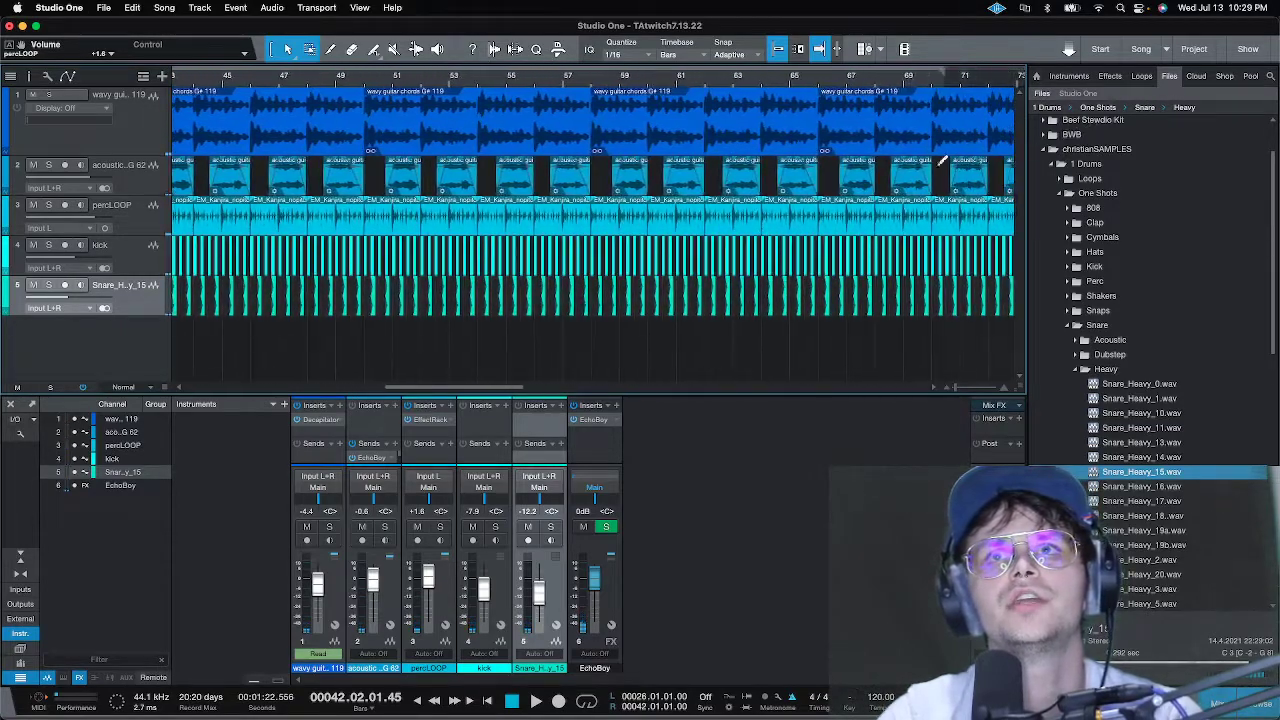
pyautogui.press('space')
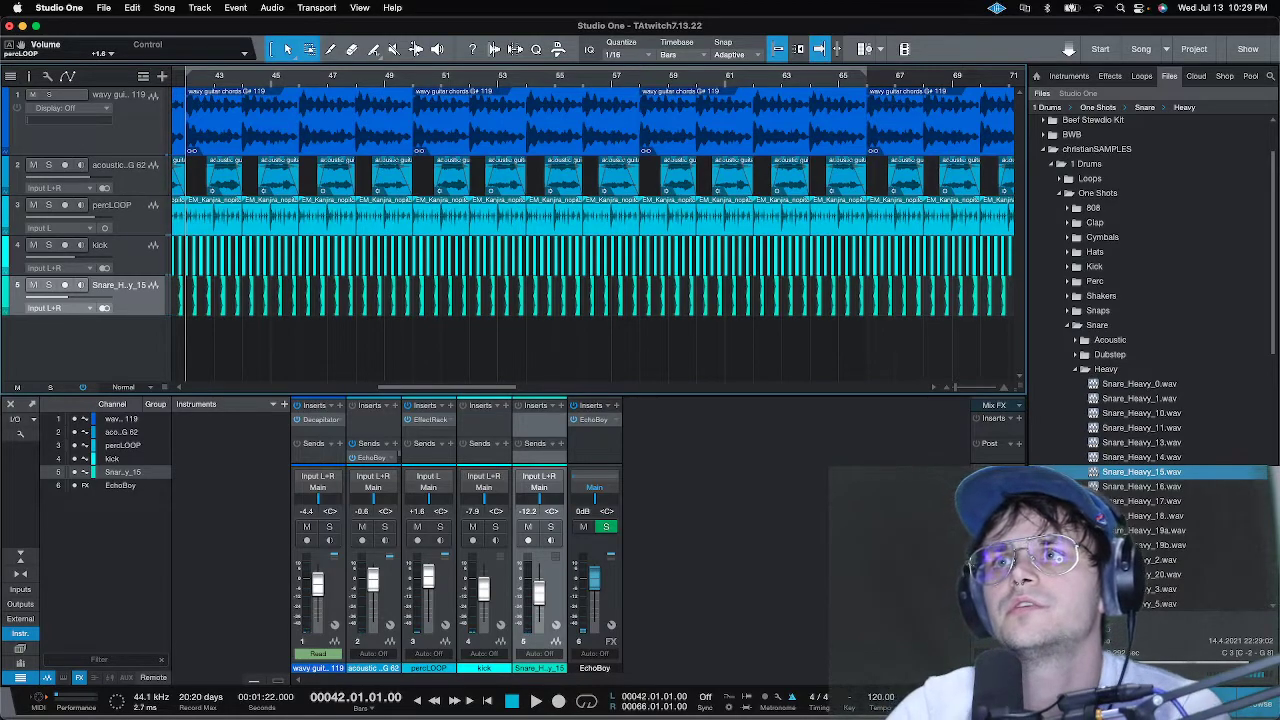
# - Place the Bells Music box A minor 108 loop on a new track at bar 42 and play it with the song
pyautogui.moveTo(318, 448); pyautogui.dragTo(220, 383)
pyautogui.moveTo(311, 321); pyautogui.dragTo(313, 306)
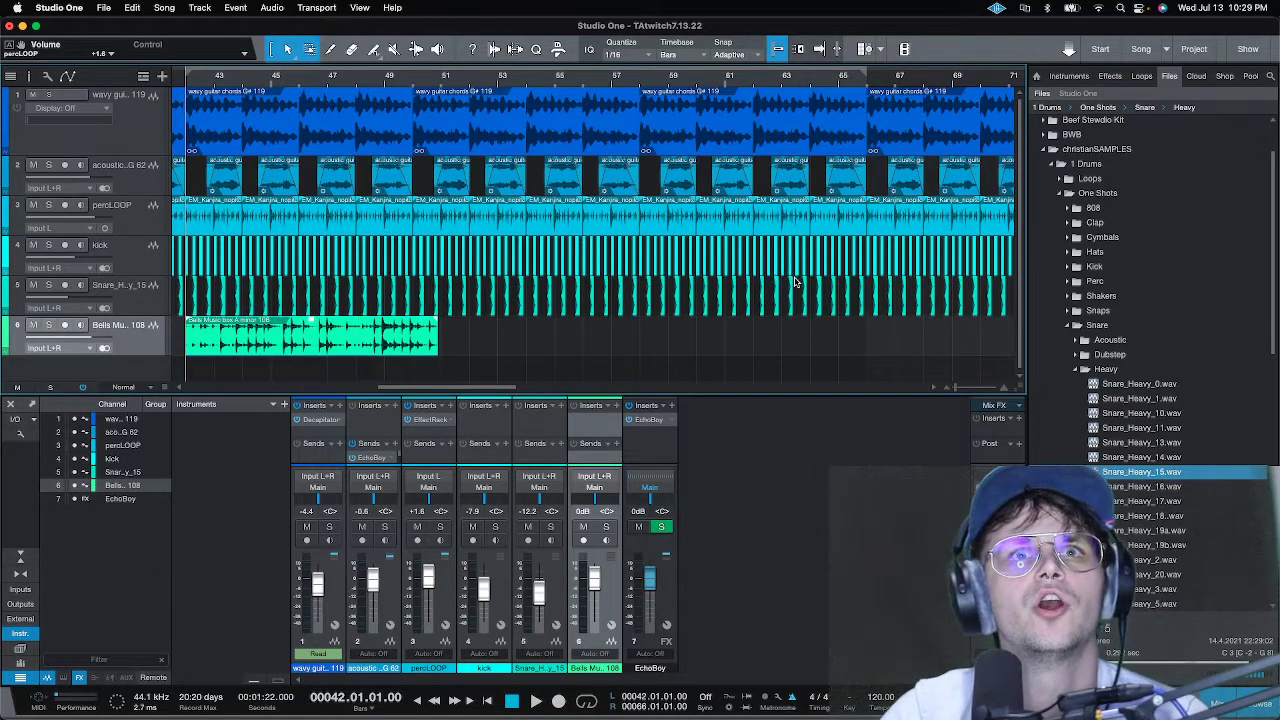
pyautogui.press('space')
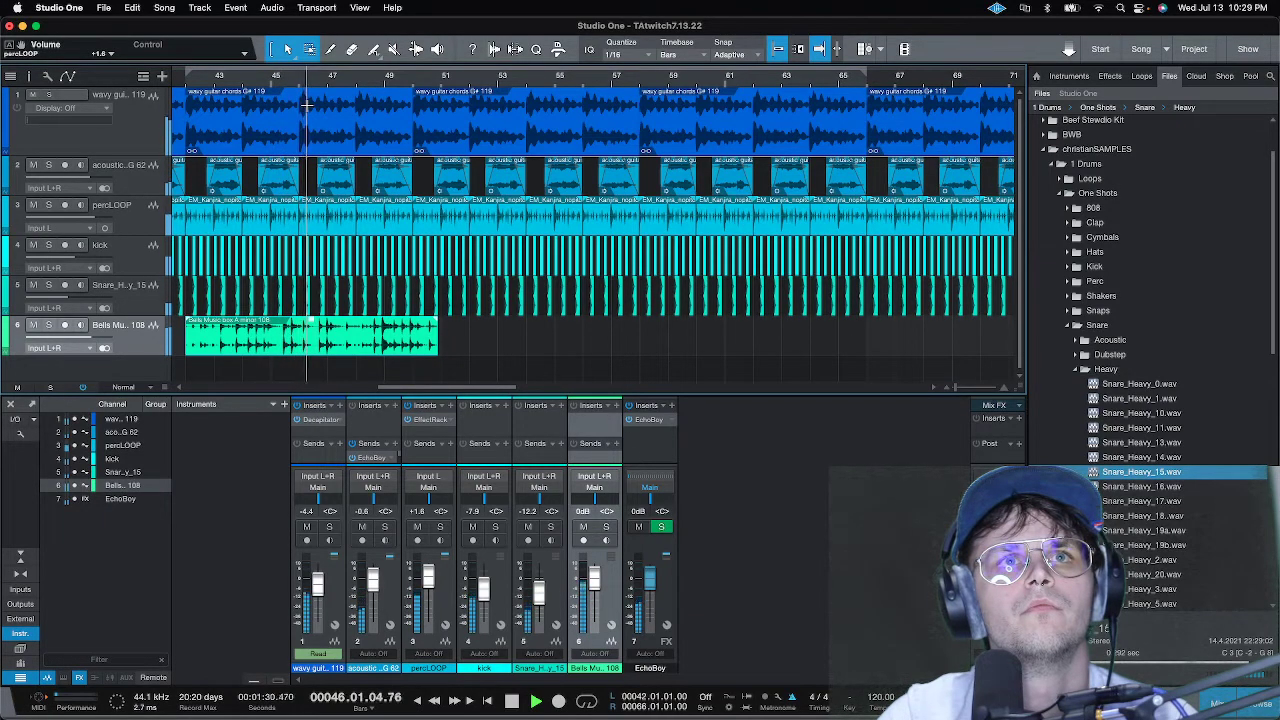
# - With snapping off, isolate a single bell note by splitting the bells clip just before the hits near 46.2 and 46.4
pyautogui.press('space')
pyautogui.moveTo(300, 76); pyautogui.dragTo(299, 82)
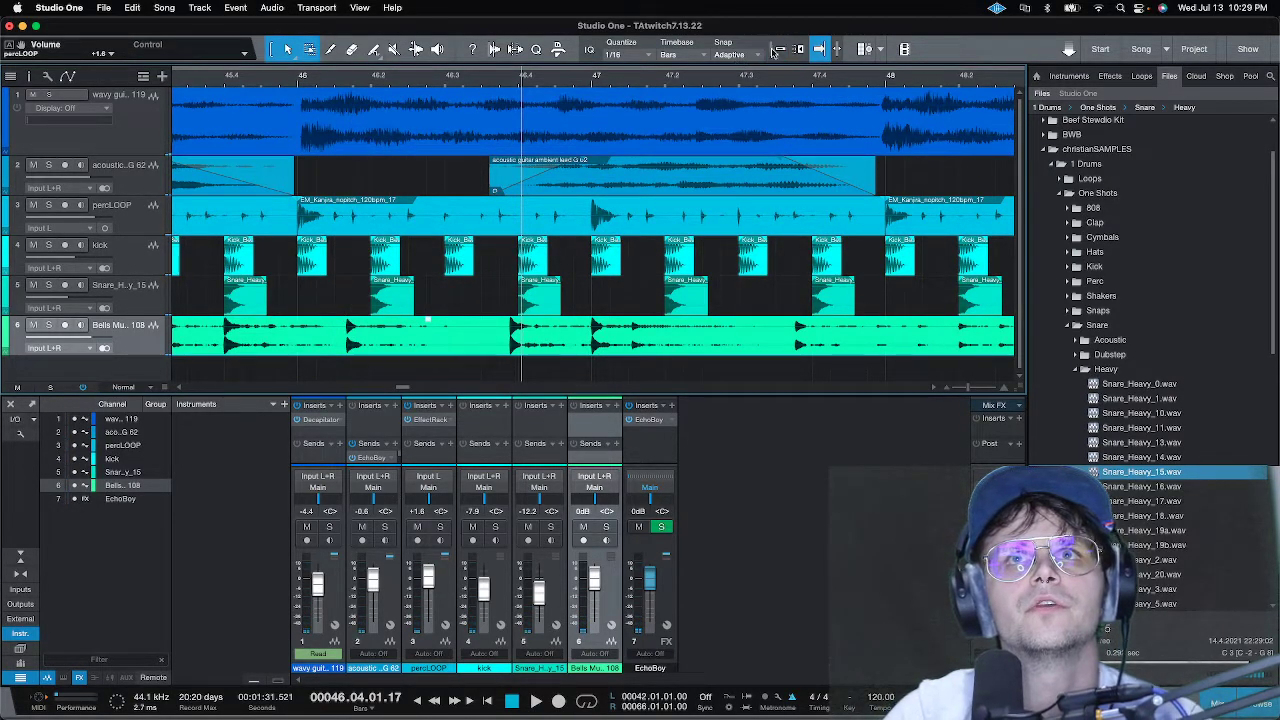
pyautogui.click(345, 326)
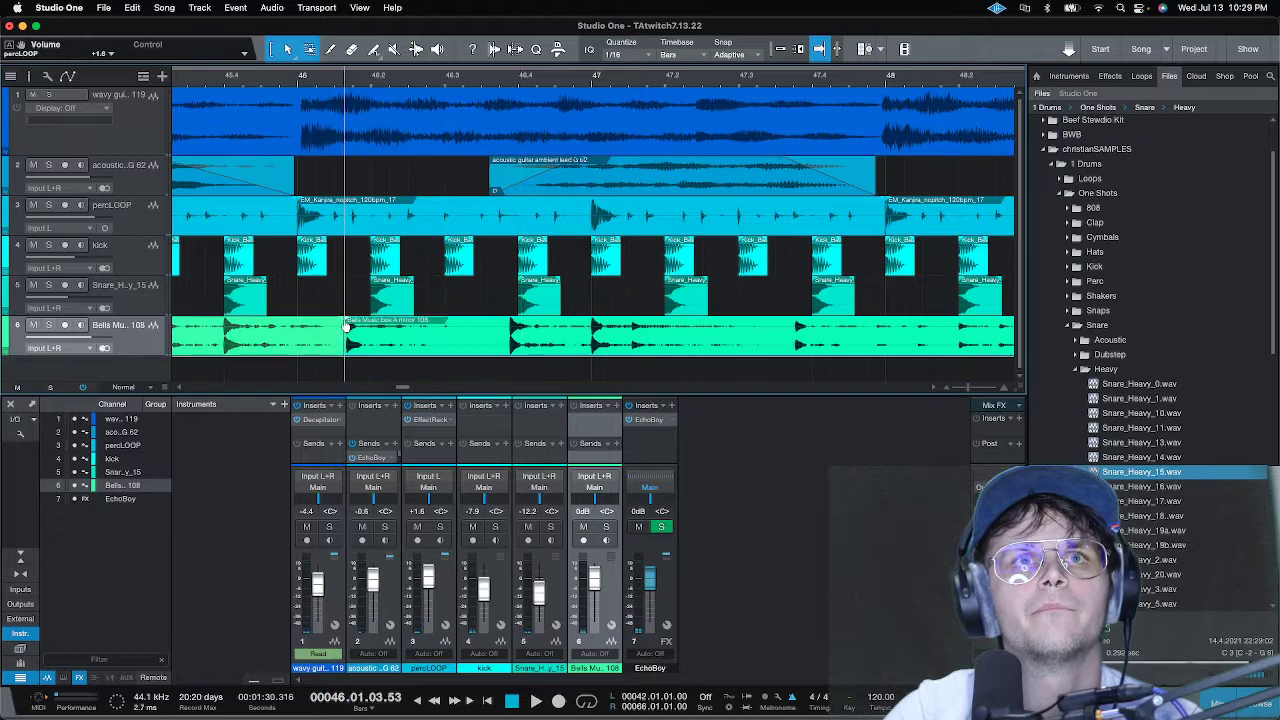
pyautogui.press('space')
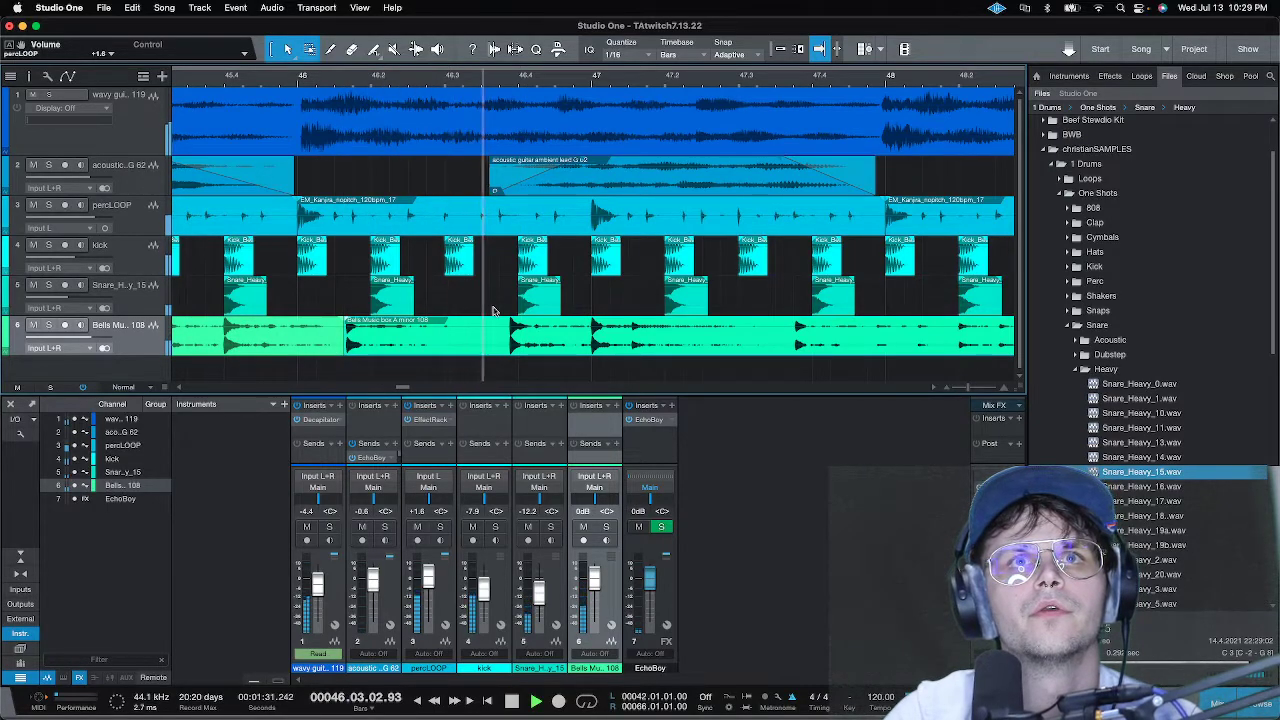
pyautogui.click(508, 325)
pyautogui.keyDown('alt'); pyautogui.click(510, 325); pyautogui.keyUp('alt')
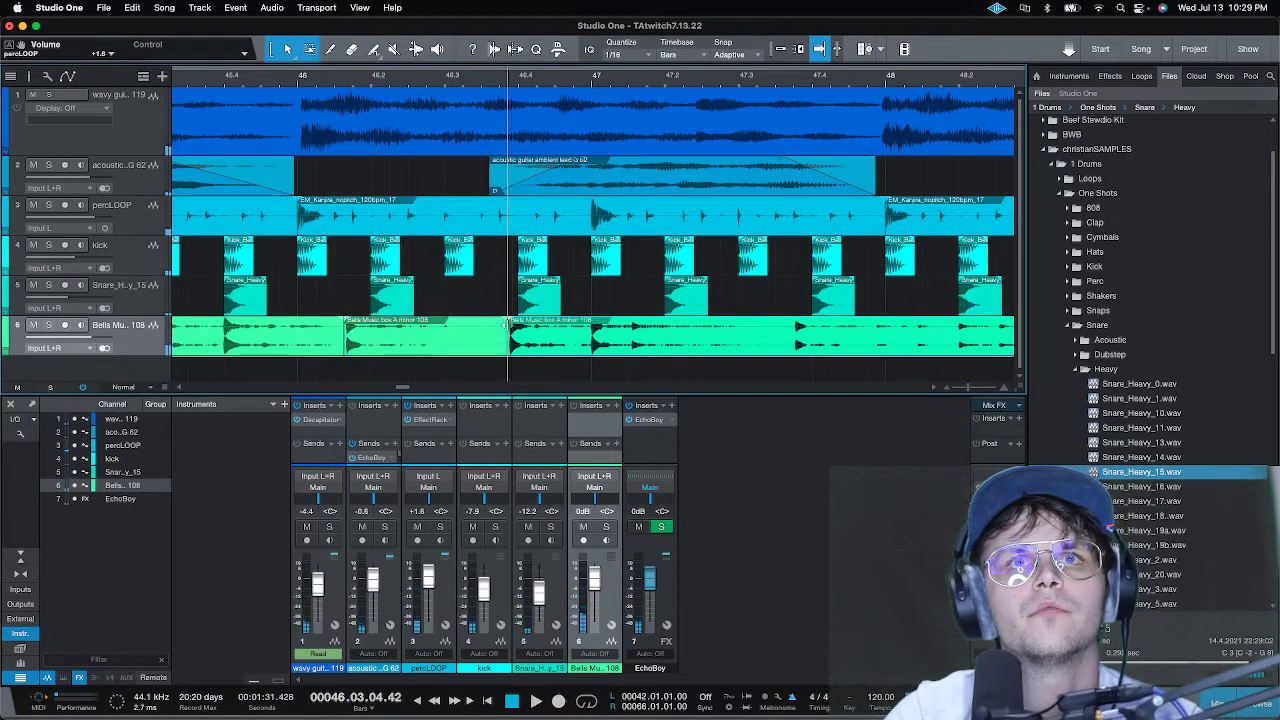
# - Send the isolated bell note to a new SampleOne instrument and trim the sample's start to about 766
pyautogui.rightClick(385, 347)
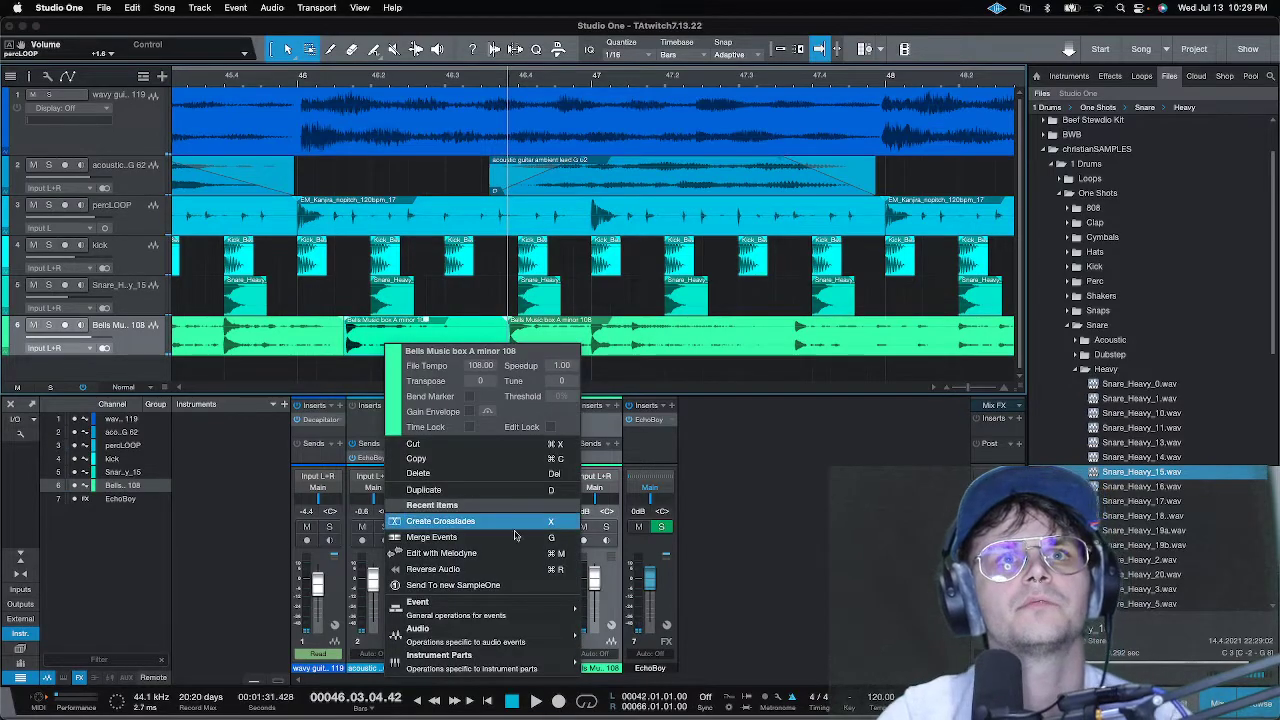
pyautogui.moveTo(499, 638)
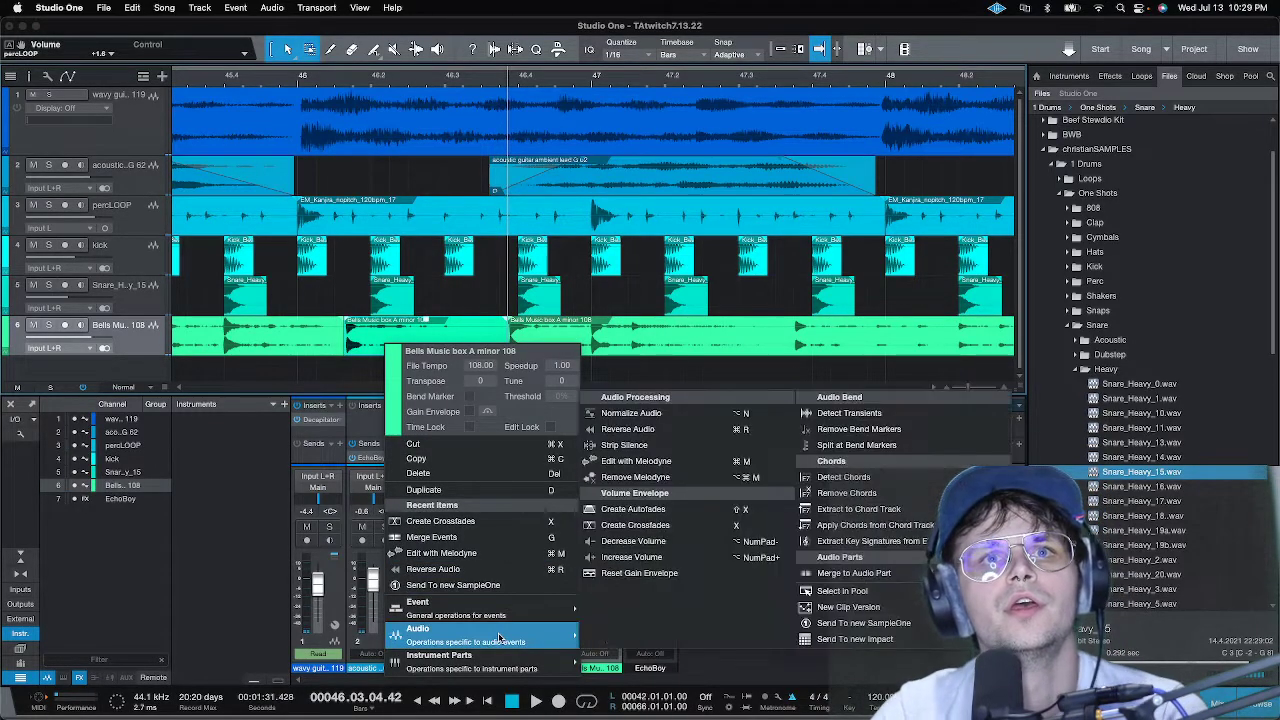
pyautogui.click(864, 623)
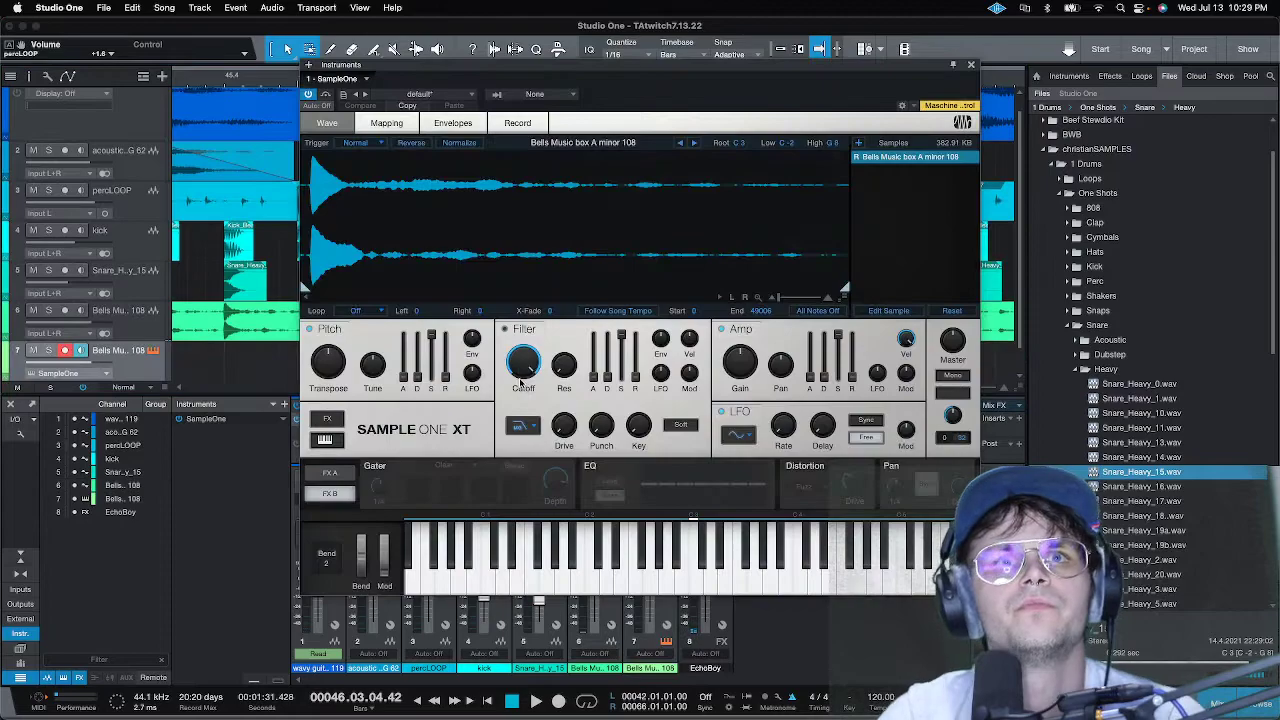
pyautogui.moveTo(306, 288); pyautogui.dragTo(311, 288)
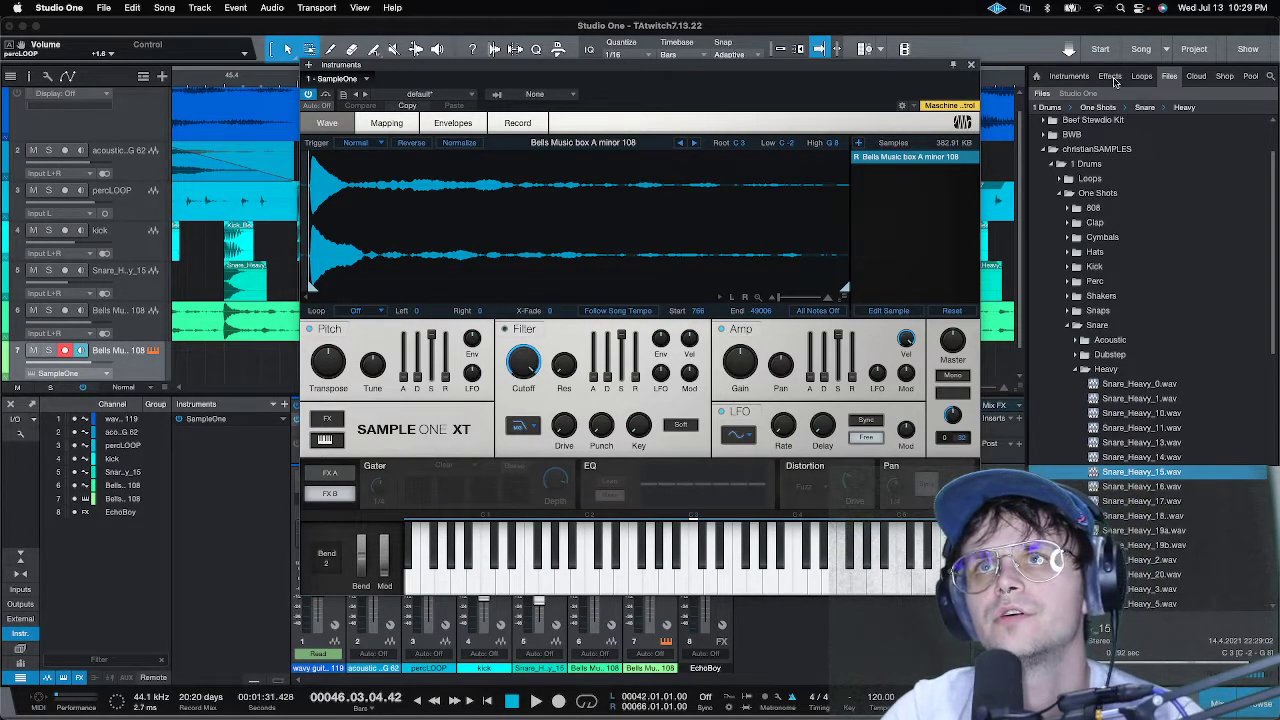
# - Expand the PreSonus folder among the effects and look for the Tuner
pyautogui.click(1112, 77)
pyautogui.doubleClick(1085, 371)
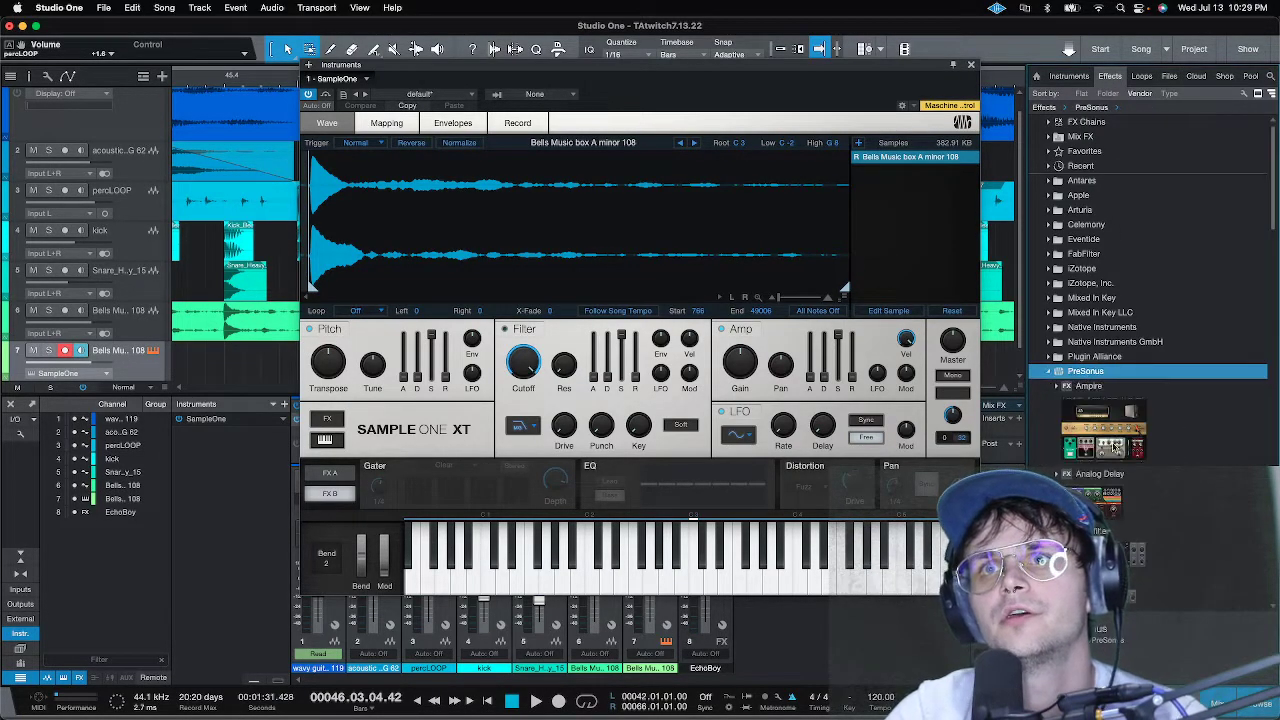
pyautogui.scroll(-10, 1110, 420)
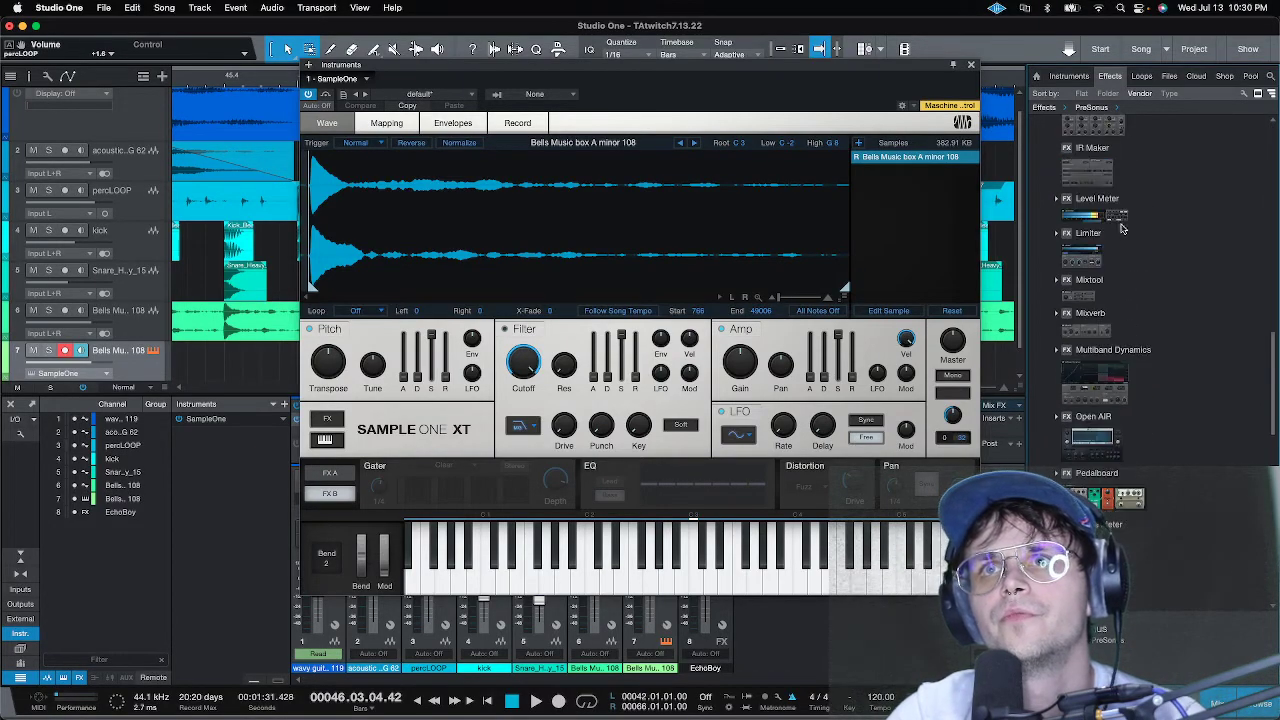
pyautogui.scroll(-6, 1110, 340)
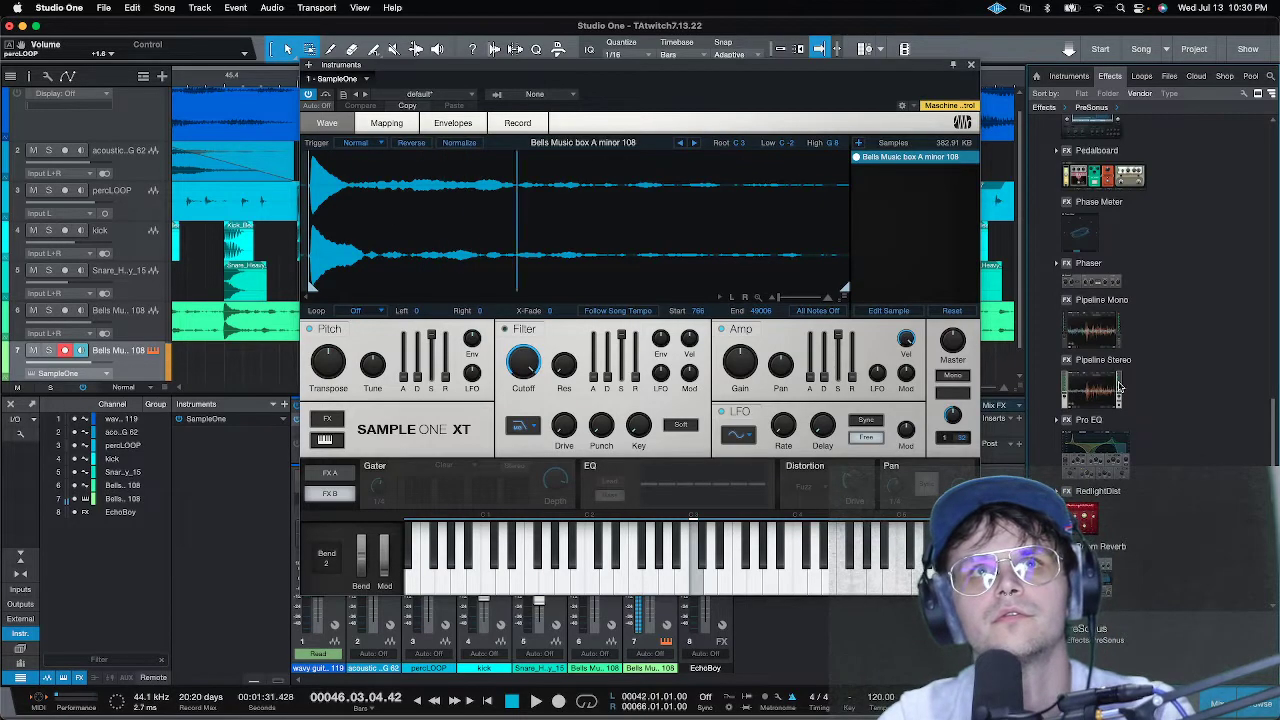
# - Set the audio device block size to 64 samples in the preferences
pyautogui.click(62, 7)
pyautogui.click(65, 48)
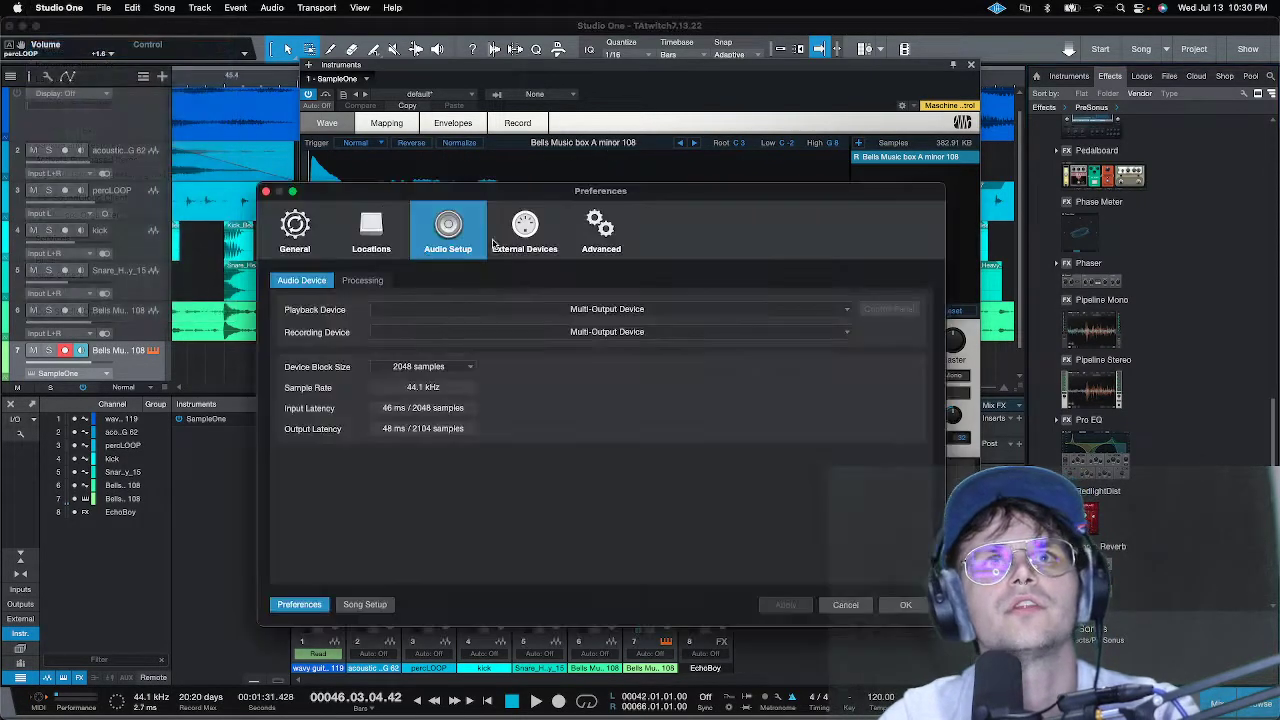
pyautogui.click(411, 366)
pyautogui.click(434, 412)
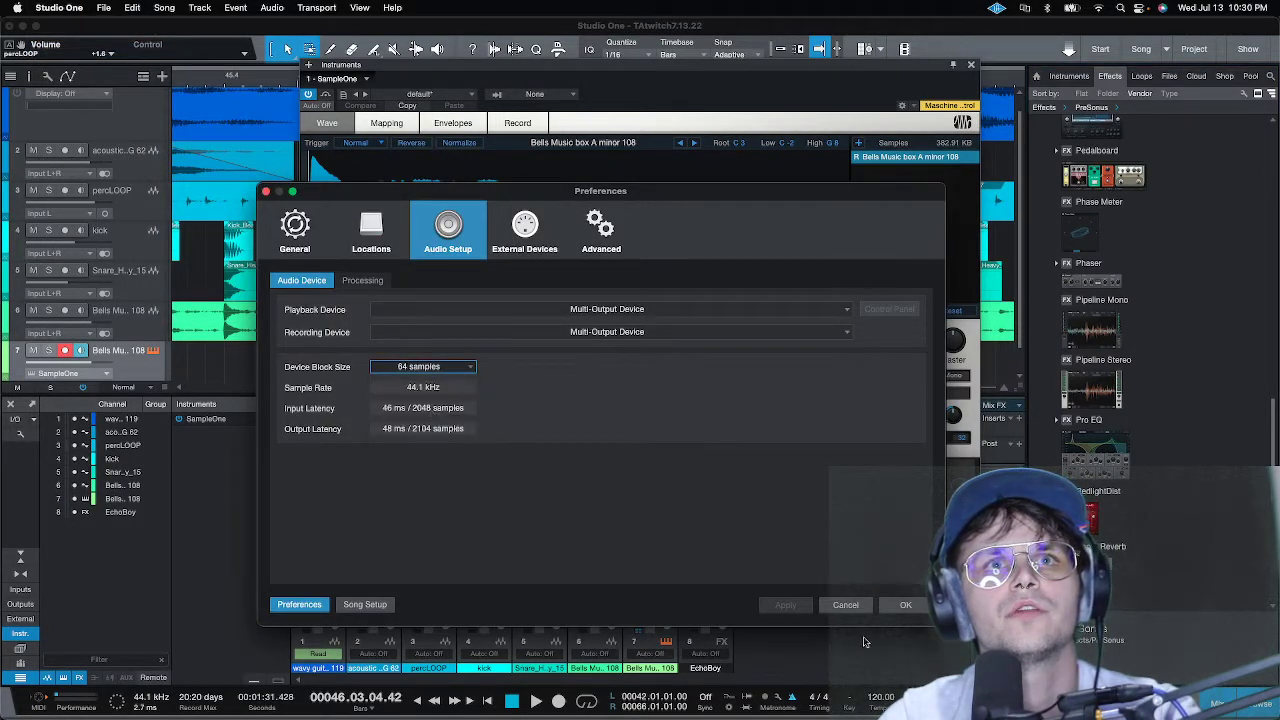
pyautogui.click(905, 605)
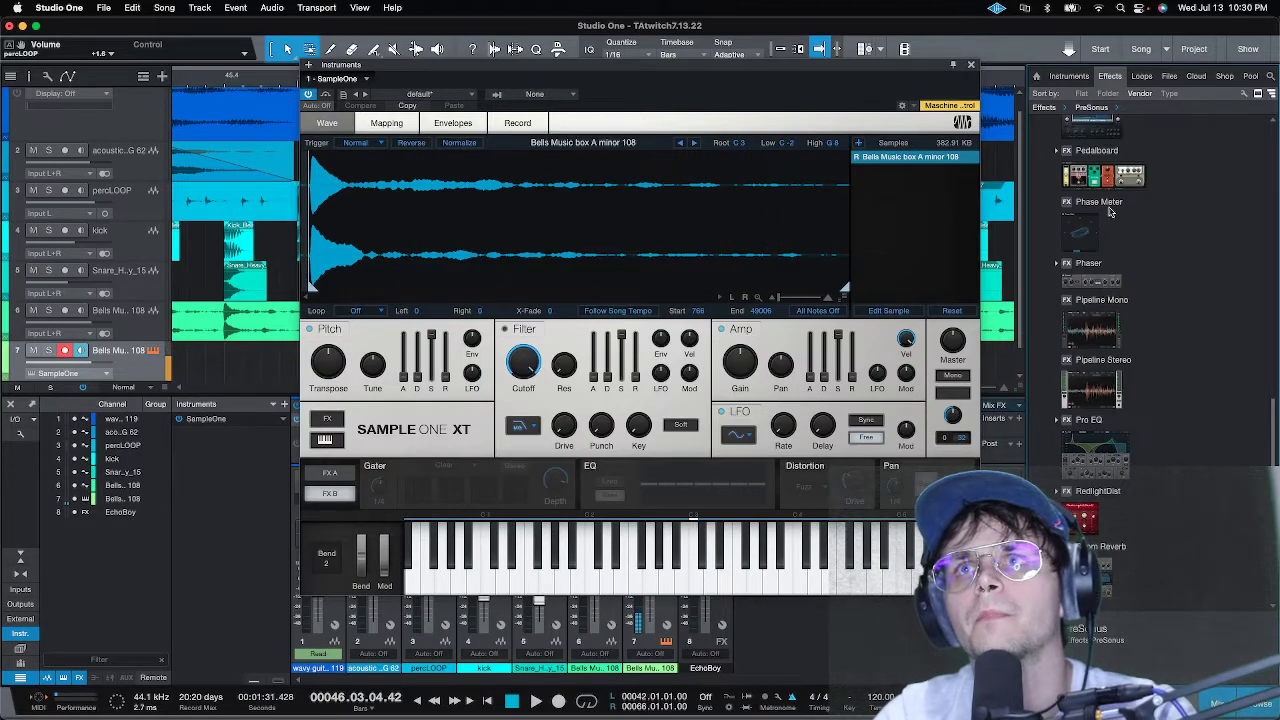
# - Insert the PreSonus Tuner on the SampleOne bells channel and check the pitch of the bell note
pyautogui.scroll(-8, 1135, 321)
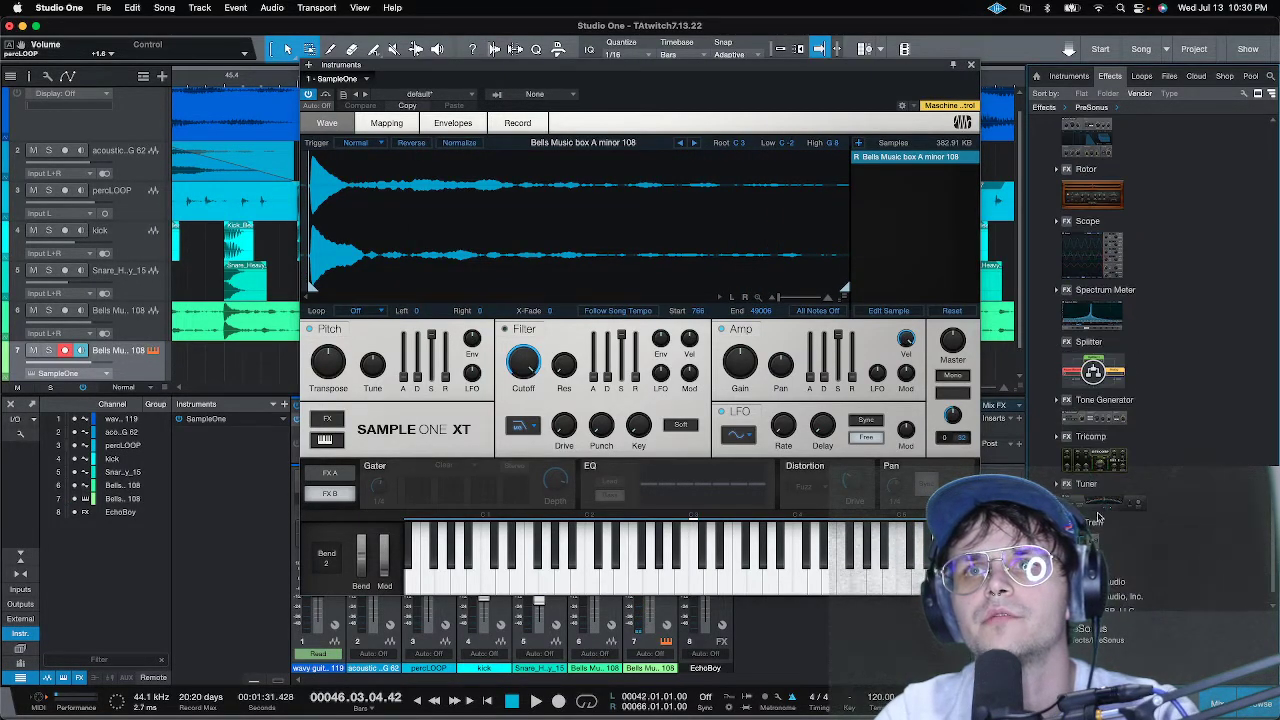
pyautogui.moveTo(778, 72); pyautogui.dragTo(355, 90)
pyautogui.moveTo(1086, 484); pyautogui.dragTo(659, 428)
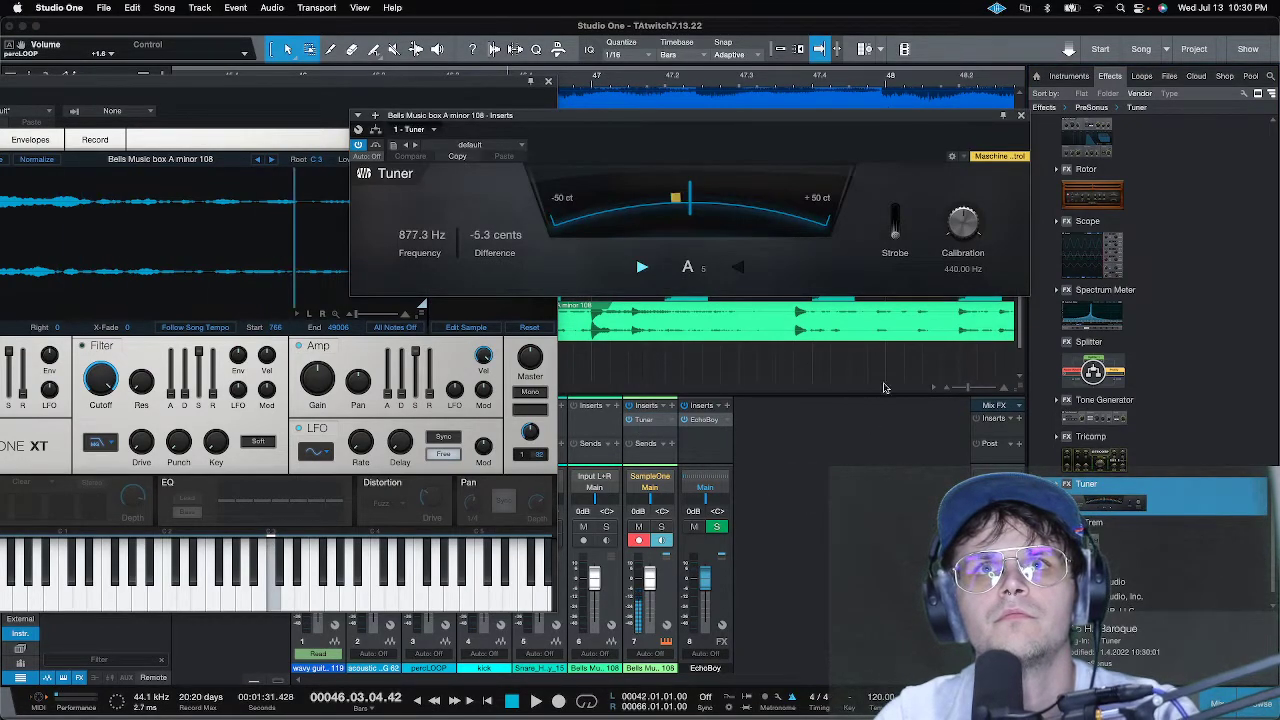
# - Transpose the SampleOne bell sample to 3 and close the SampleOne and Tuner windows
pyautogui.moveTo(428, 89); pyautogui.dragTo(667, 66)
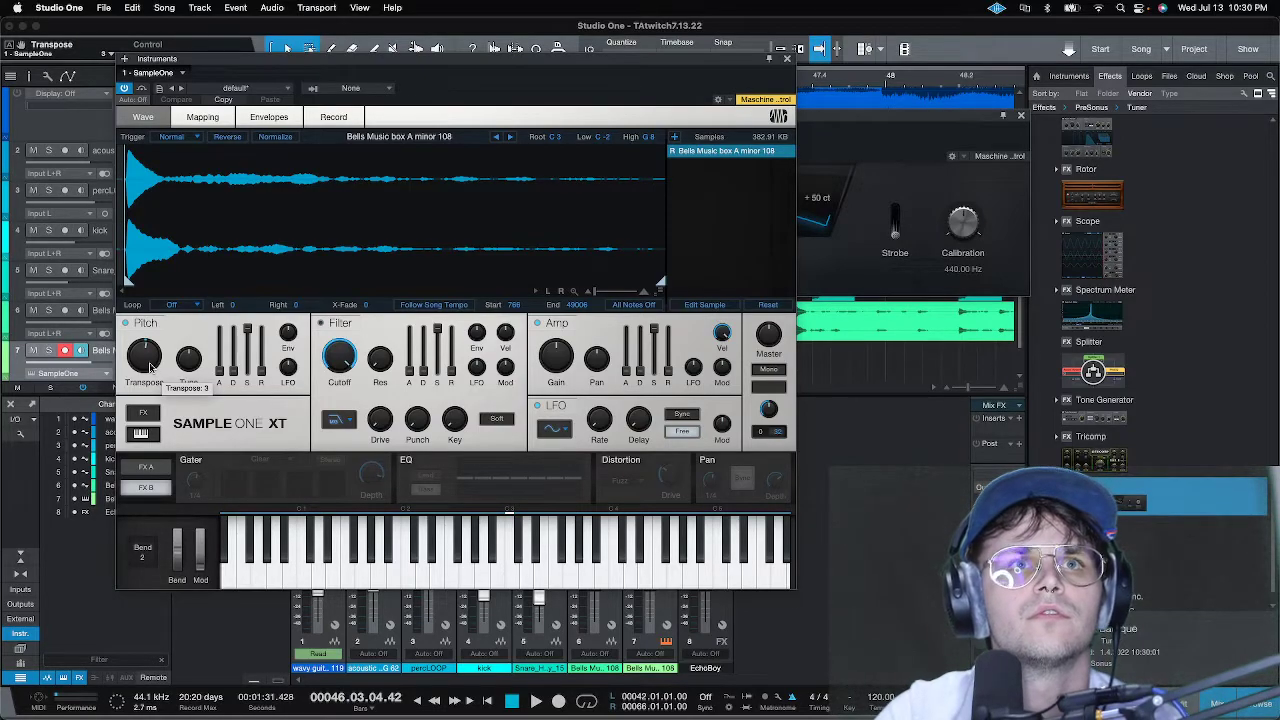
pyautogui.click(912, 120)
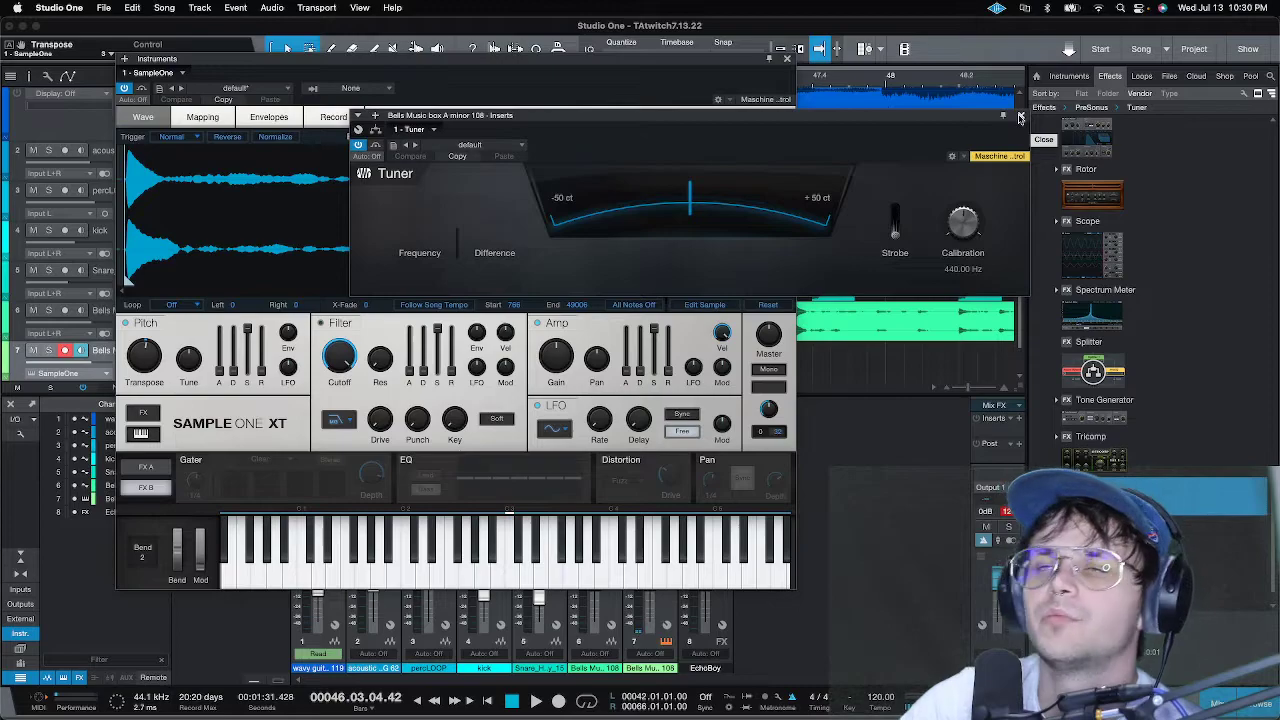
pyautogui.click(1020, 117)
pyautogui.click(786, 62)
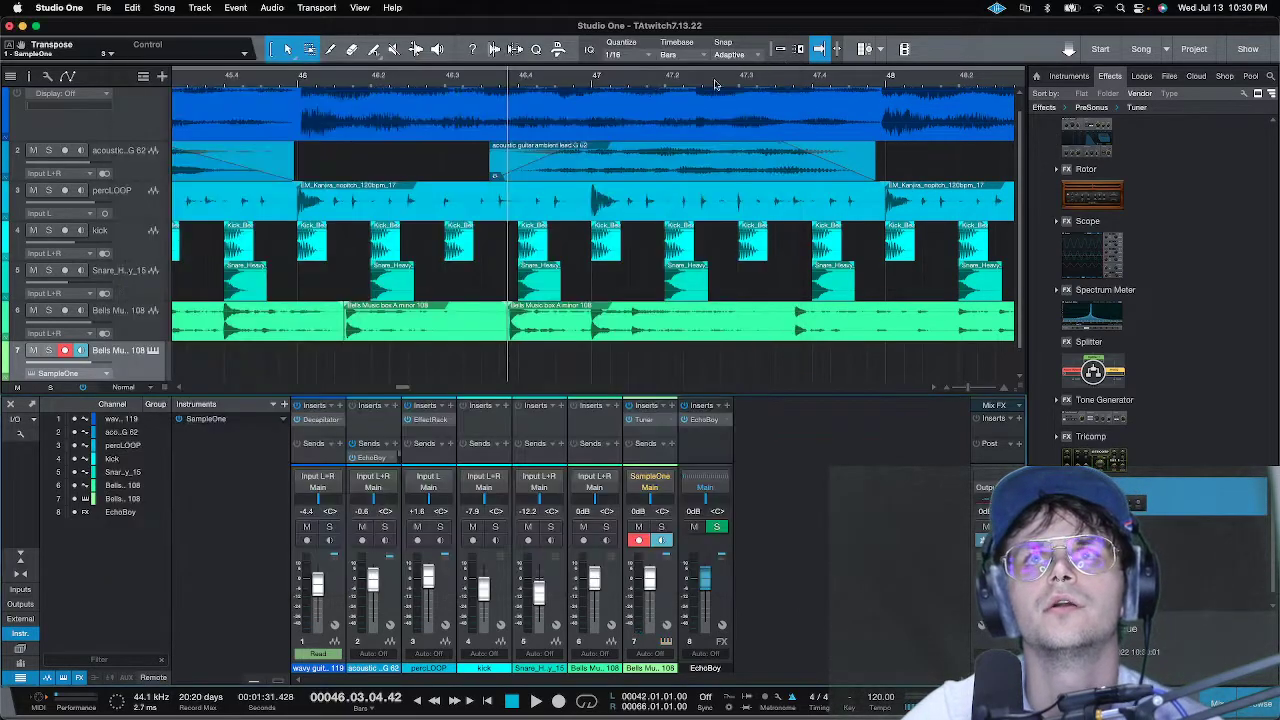
# - Remove the original bells audio track, keeping the SampleOne track
pyautogui.moveTo(270, 88); pyautogui.dragTo(313, 79)
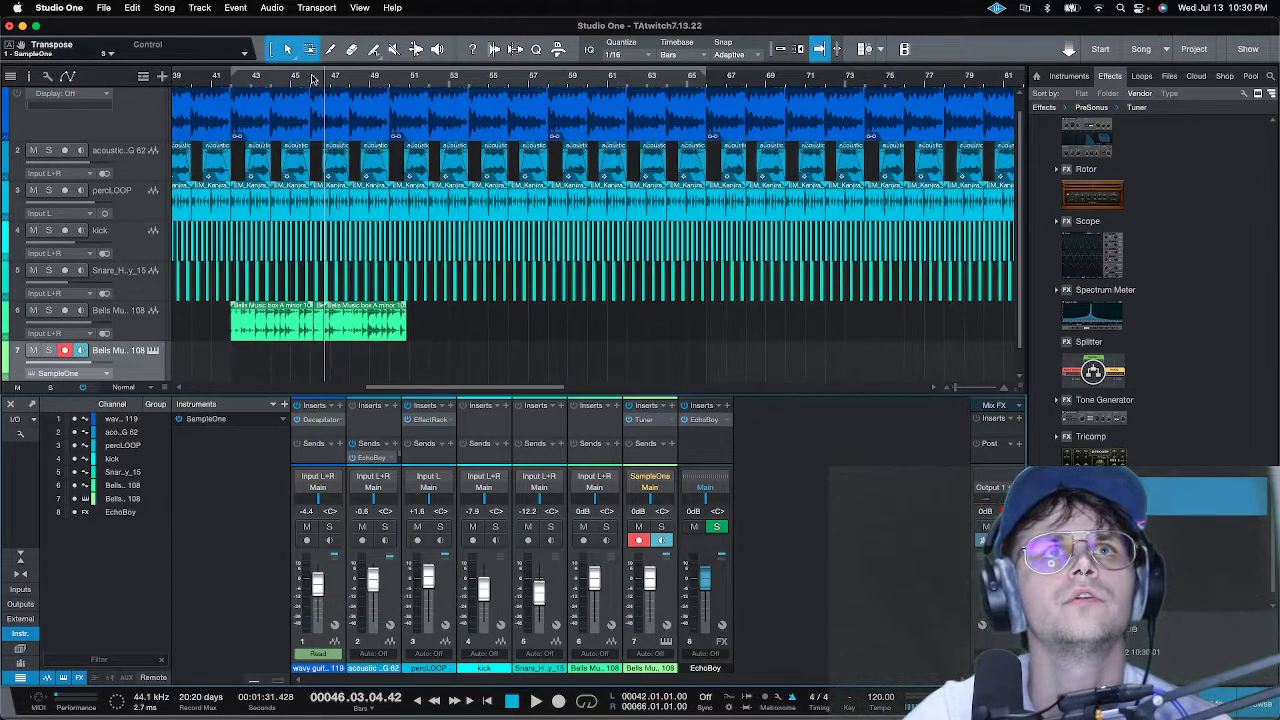
pyautogui.rightClick(138, 330)
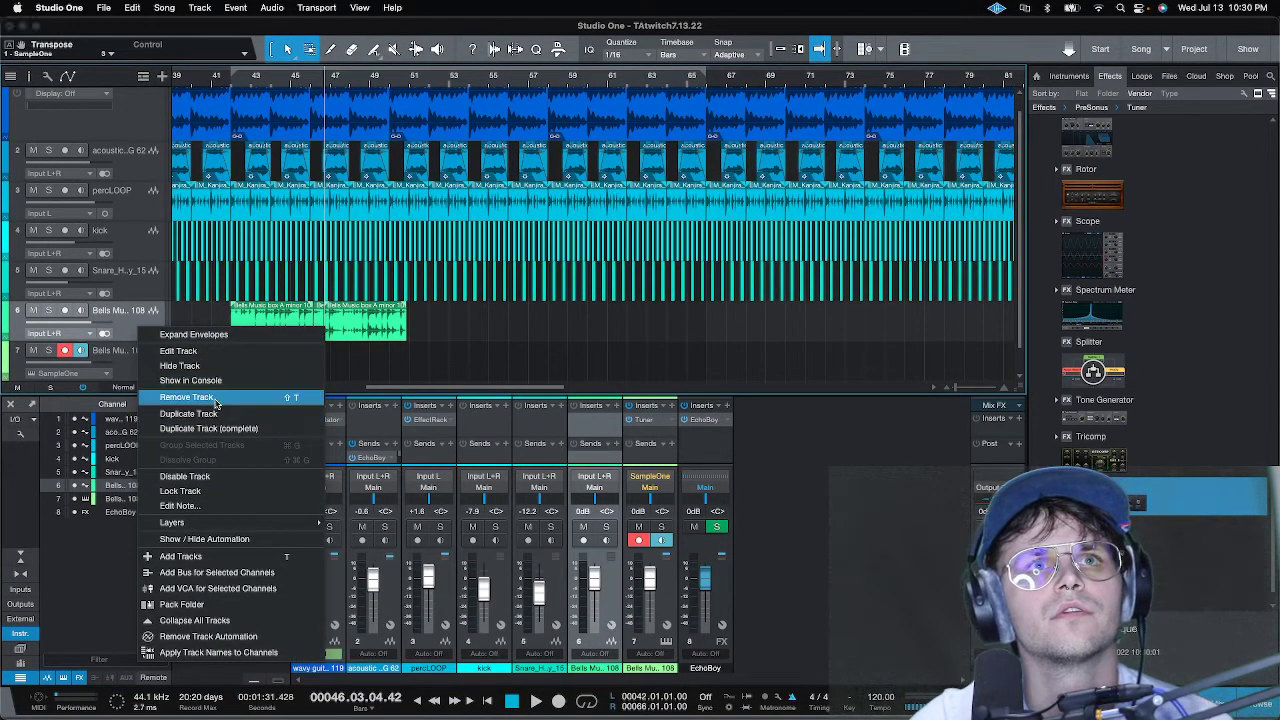
pyautogui.click(186, 397)
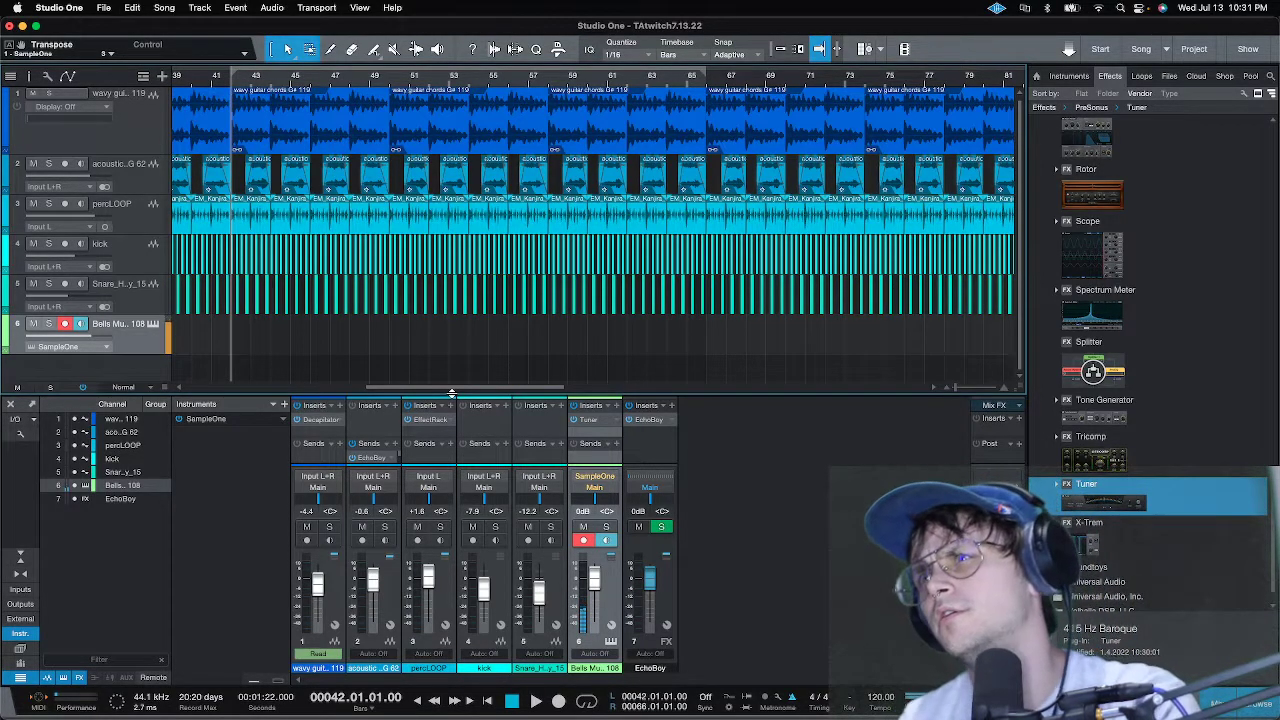
# - Play the song from bar 42 and turn on loop playback for the bars 42 to 66 range
pyautogui.press('space')
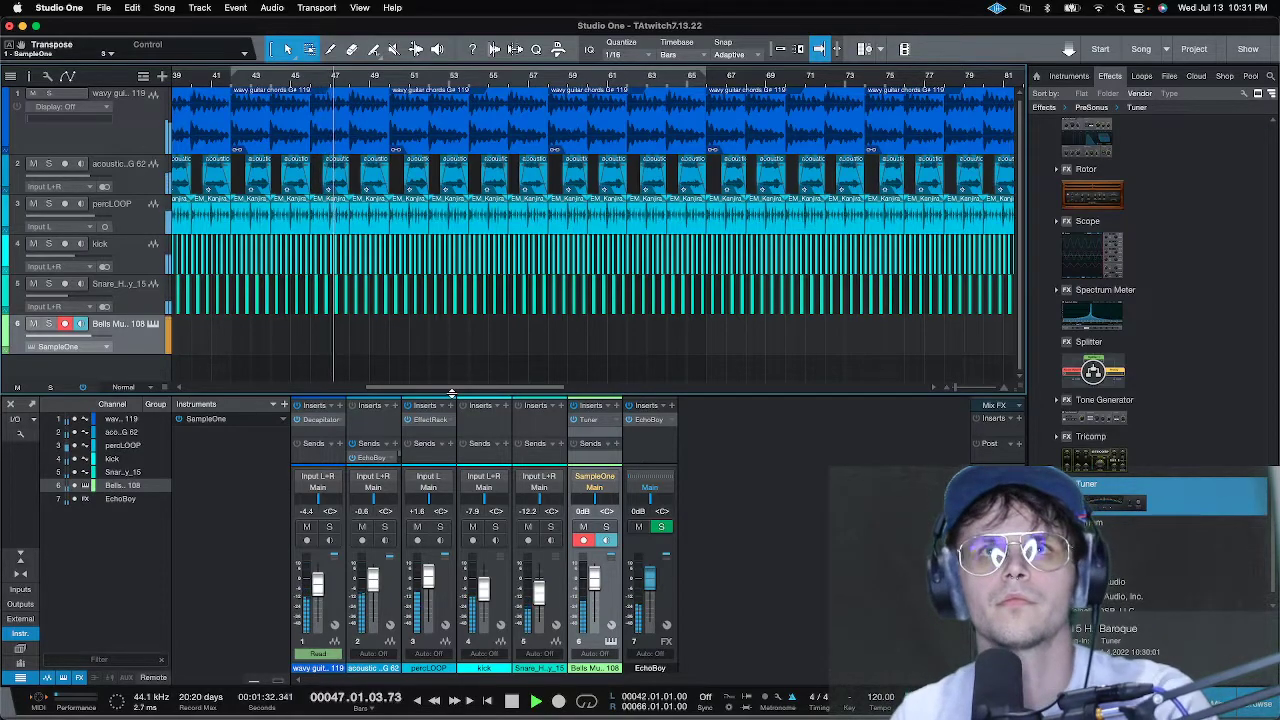
pyautogui.click(602, 427)
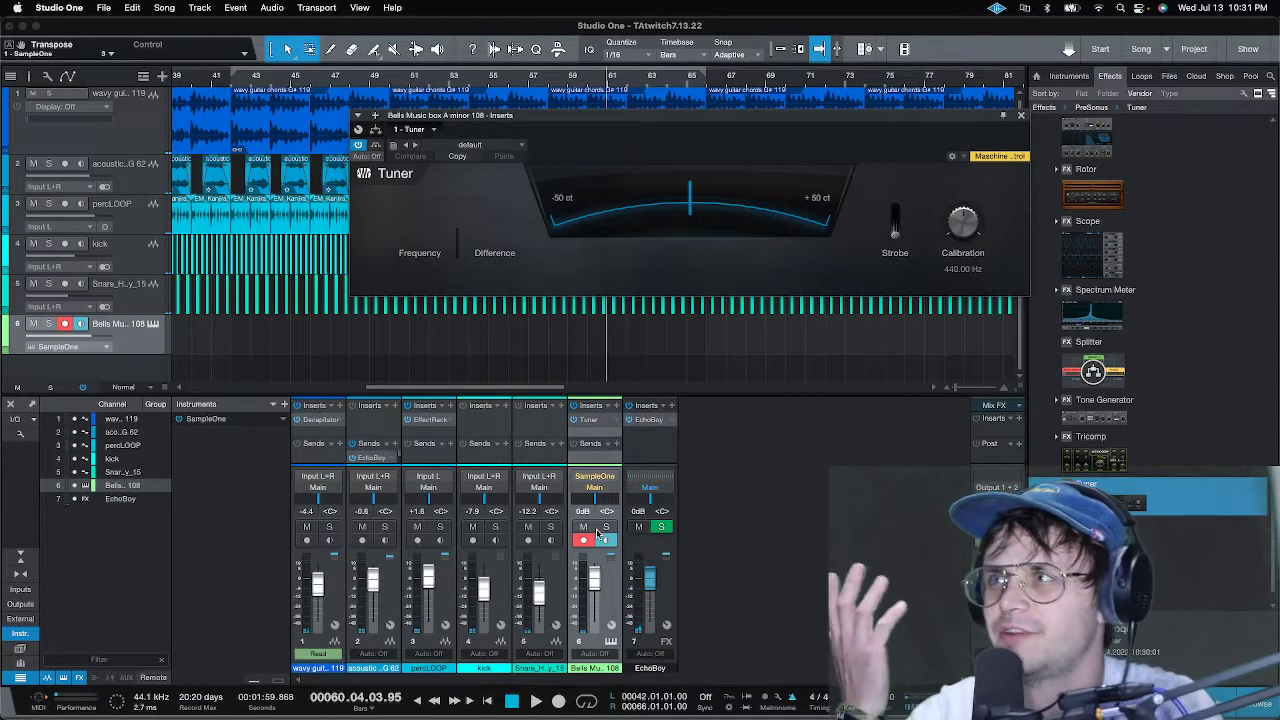
pyautogui.press('/')
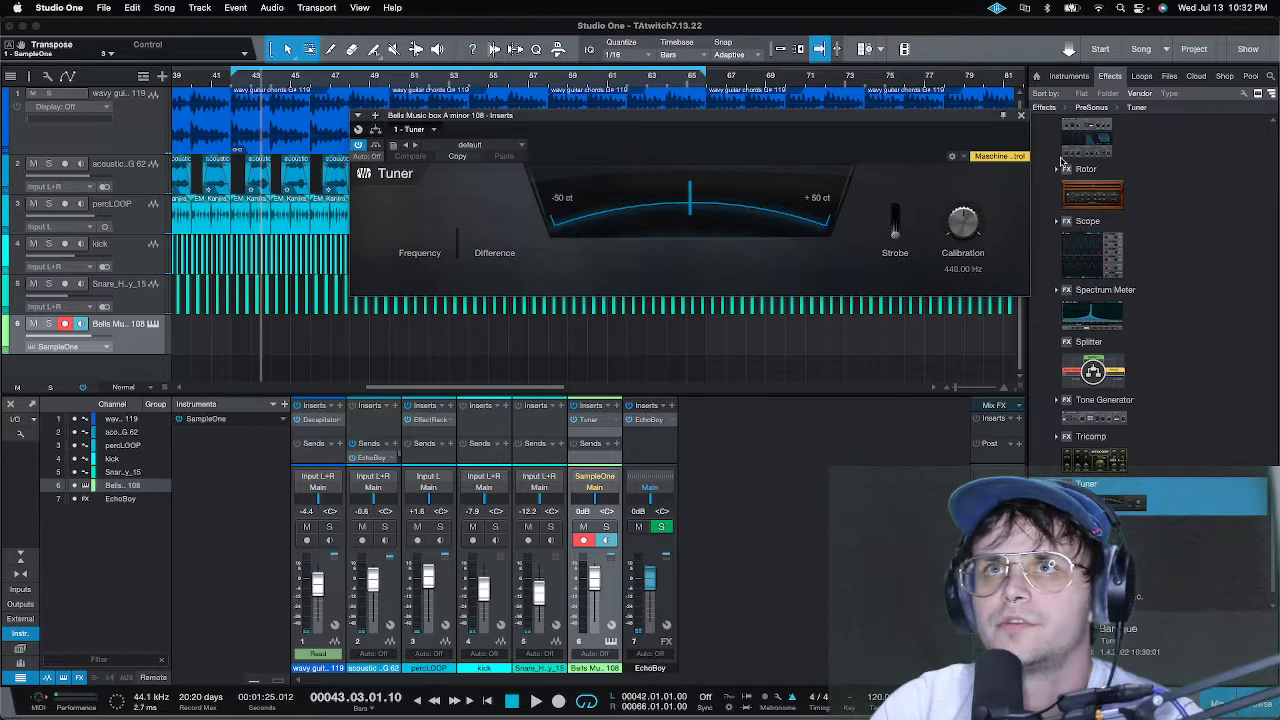
# - Close the Tuner window and insert the Soundtoys EffectRack on the SampleOne bells channel after the Tuner
pyautogui.click(1021, 117)
pyautogui.scroll(15, 1135, 308)
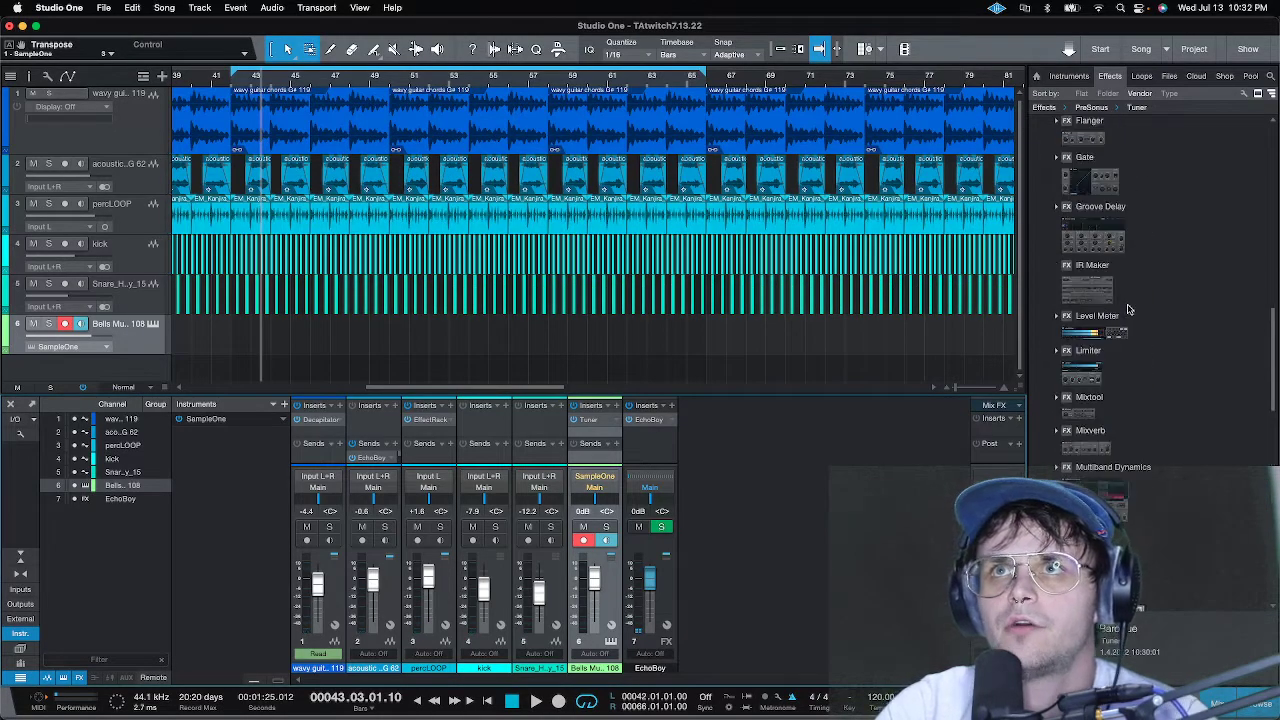
pyautogui.scroll(5, 1135, 308)
pyautogui.click(1104, 373)
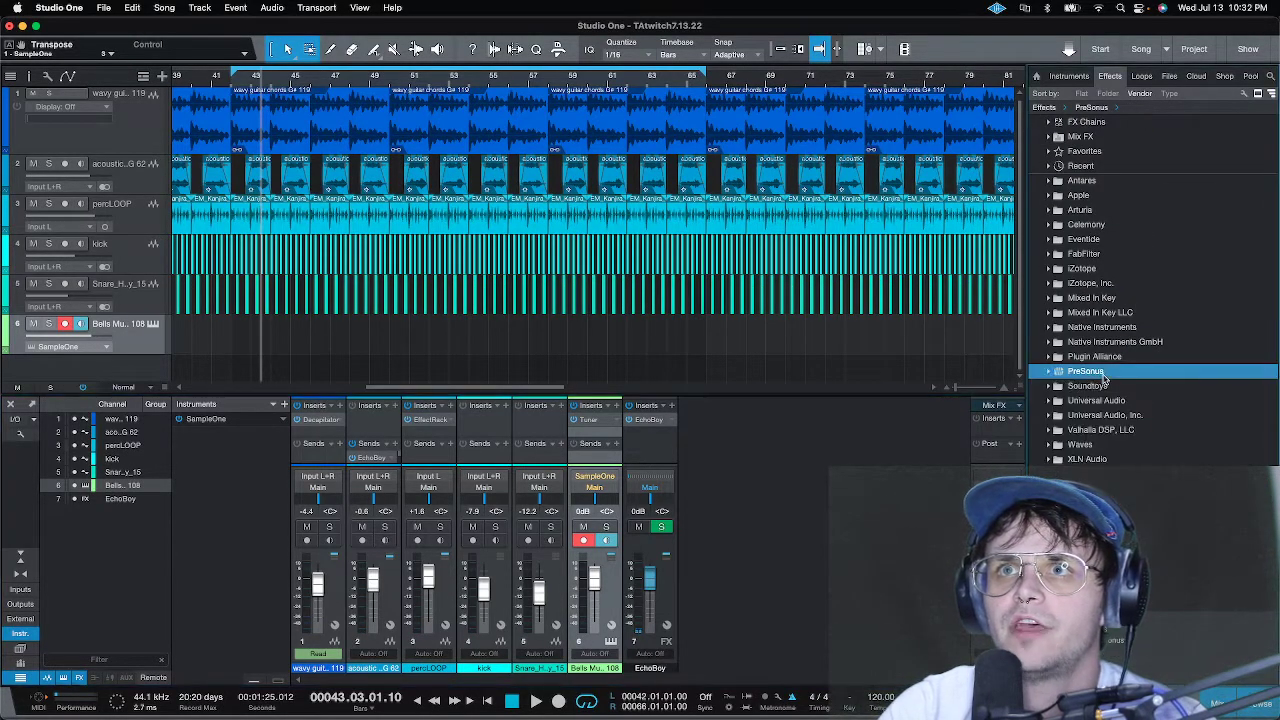
pyautogui.click(1107, 388)
pyautogui.scroll(-5, 1112, 415)
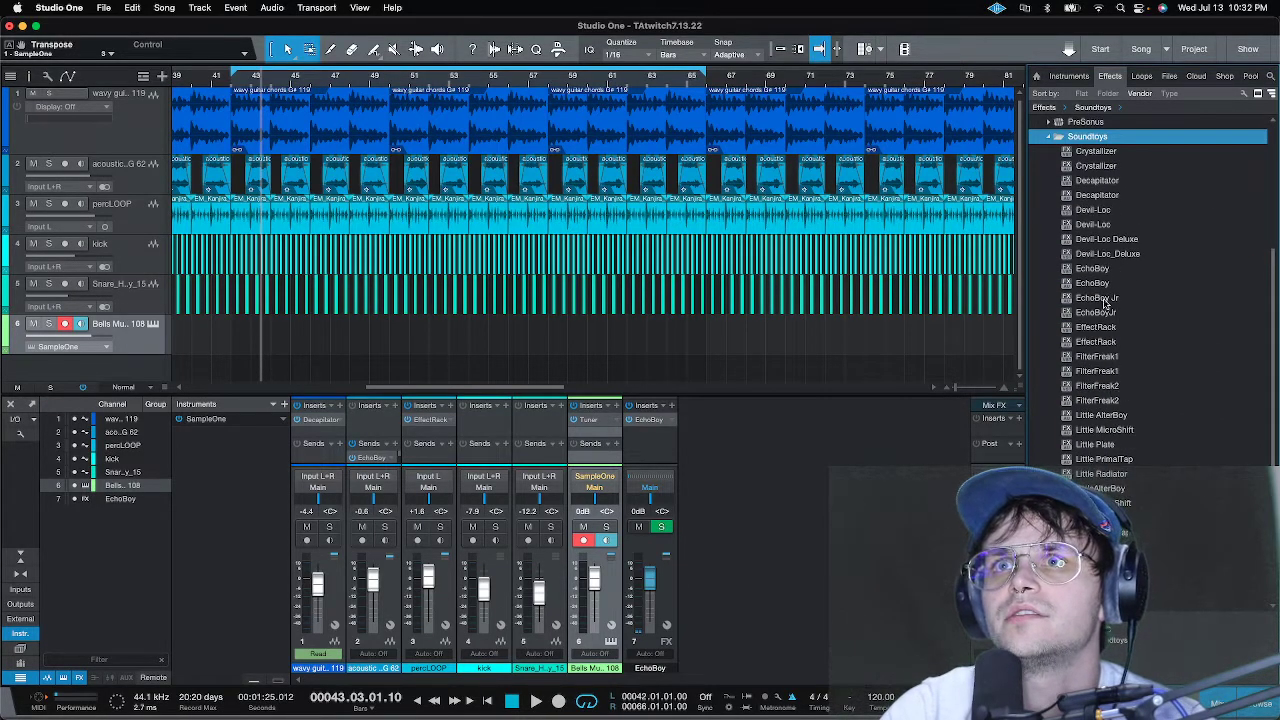
pyautogui.moveTo(1133, 331)
pyautogui.mouseDown()
pyautogui.moveTo(962, 370)
pyautogui.moveTo(796, 372)
pyautogui.moveTo(678, 437)
pyautogui.moveTo(597, 434)
pyautogui.mouseUp()
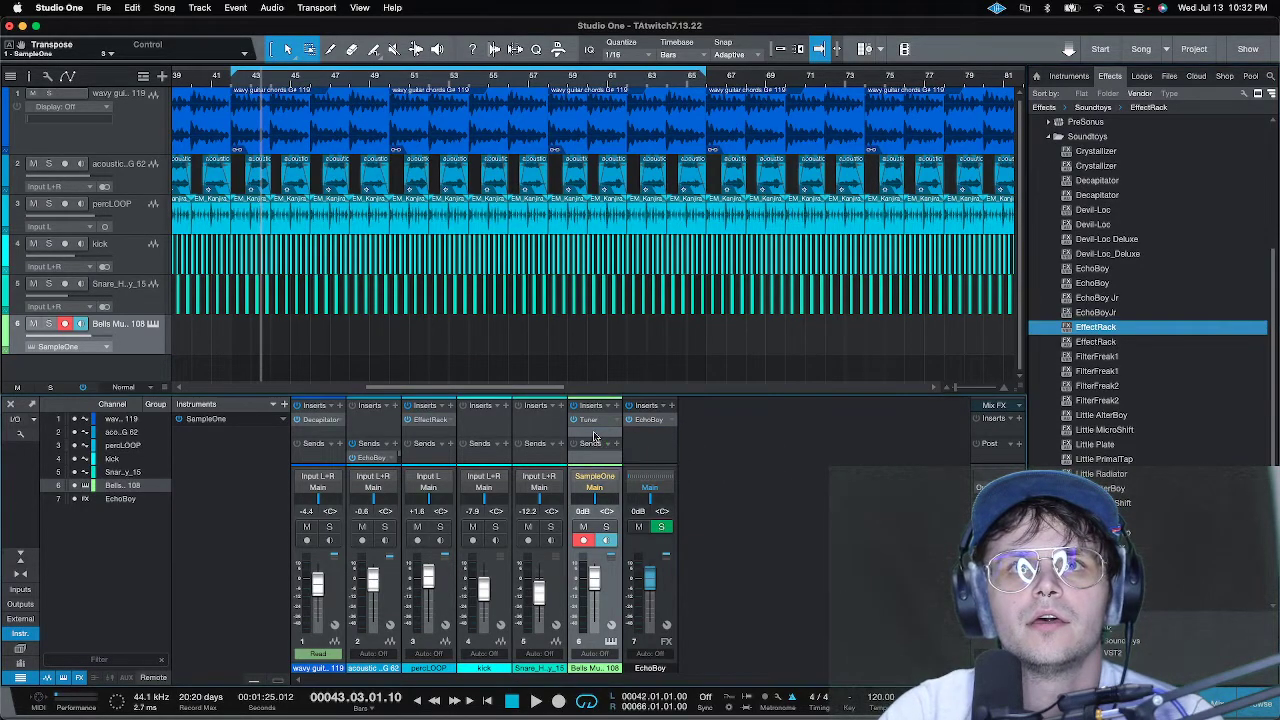
# - Load the Starlight preset from the Spaces category in EffectRack on the bells channel
pyautogui.click(563, 178)
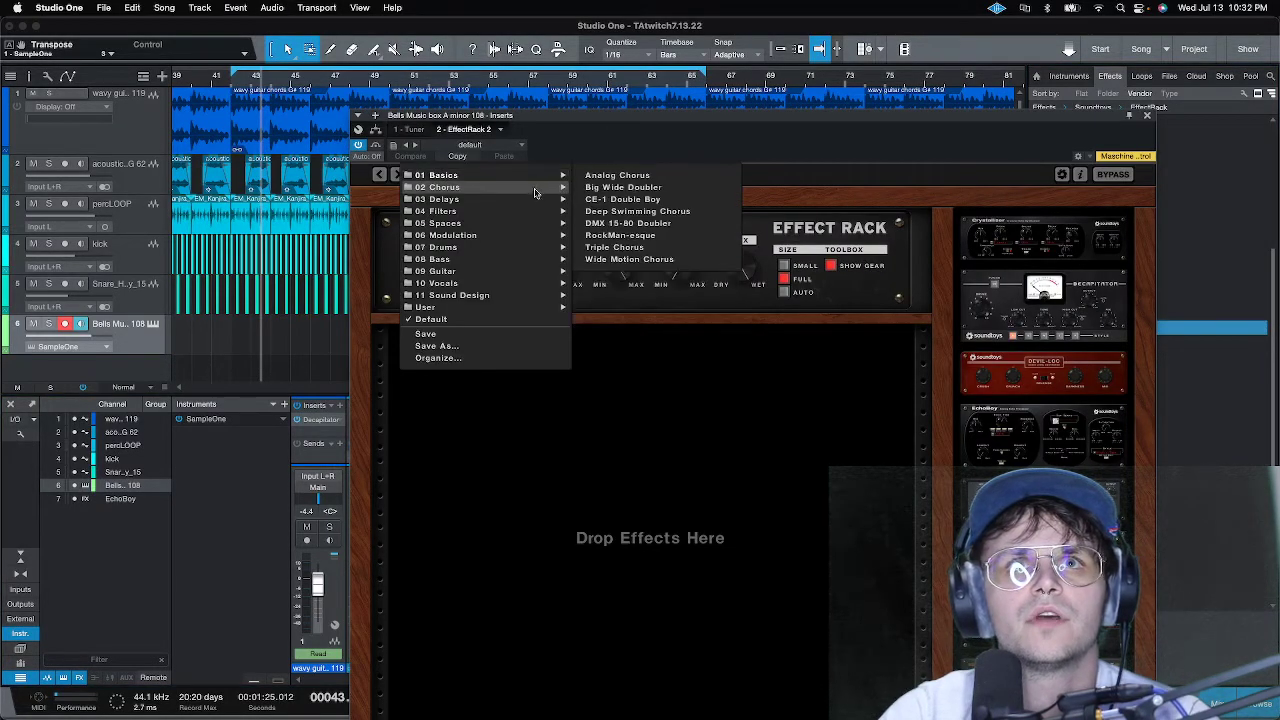
pyautogui.moveTo(526, 239)
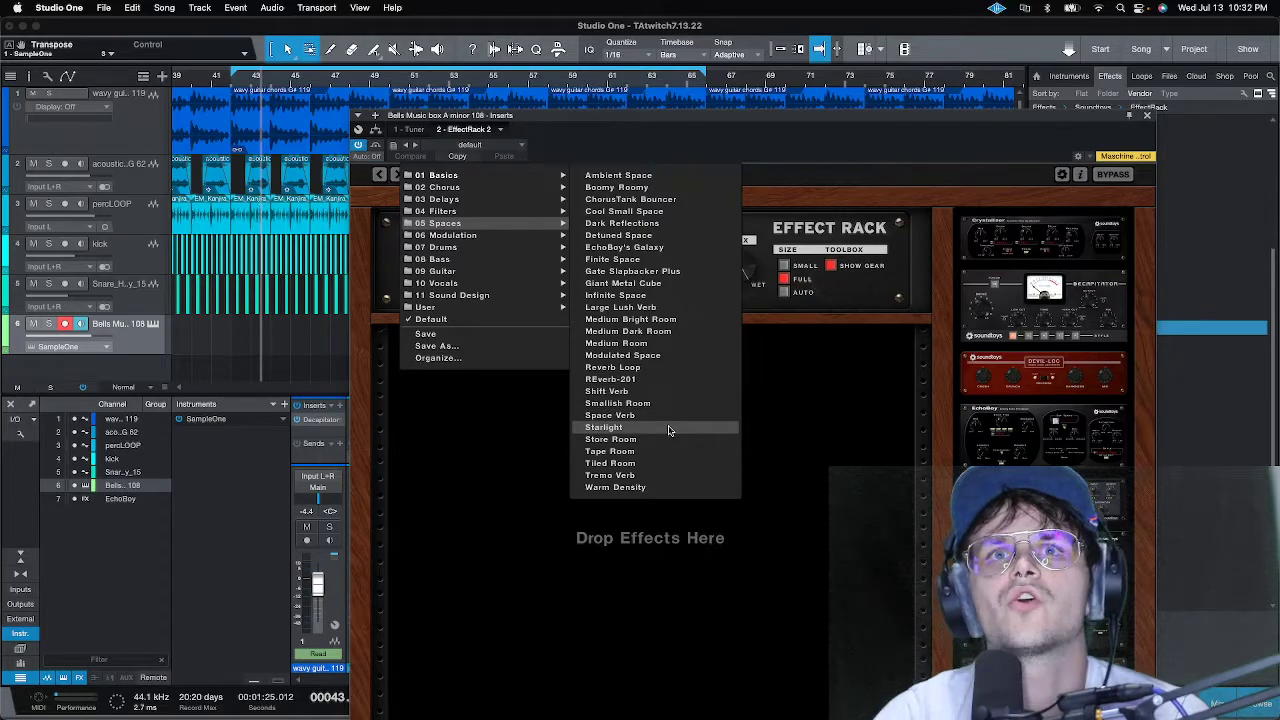
pyautogui.click(603, 427)
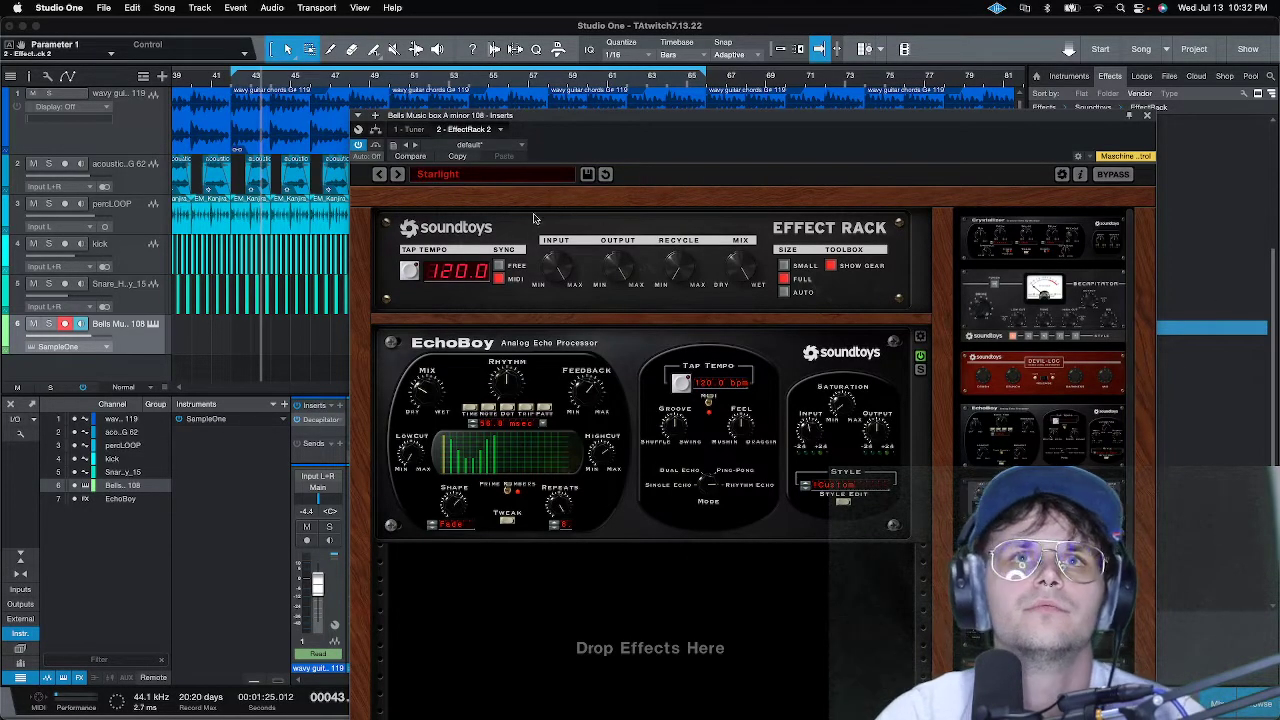
# - Try the EffectRack Sound Design presets Stiletto Resonater and Sunken Treasure on the bells
pyautogui.click(490, 145)
pyautogui.moveTo(508, 181)
pyautogui.moveTo(480, 295)
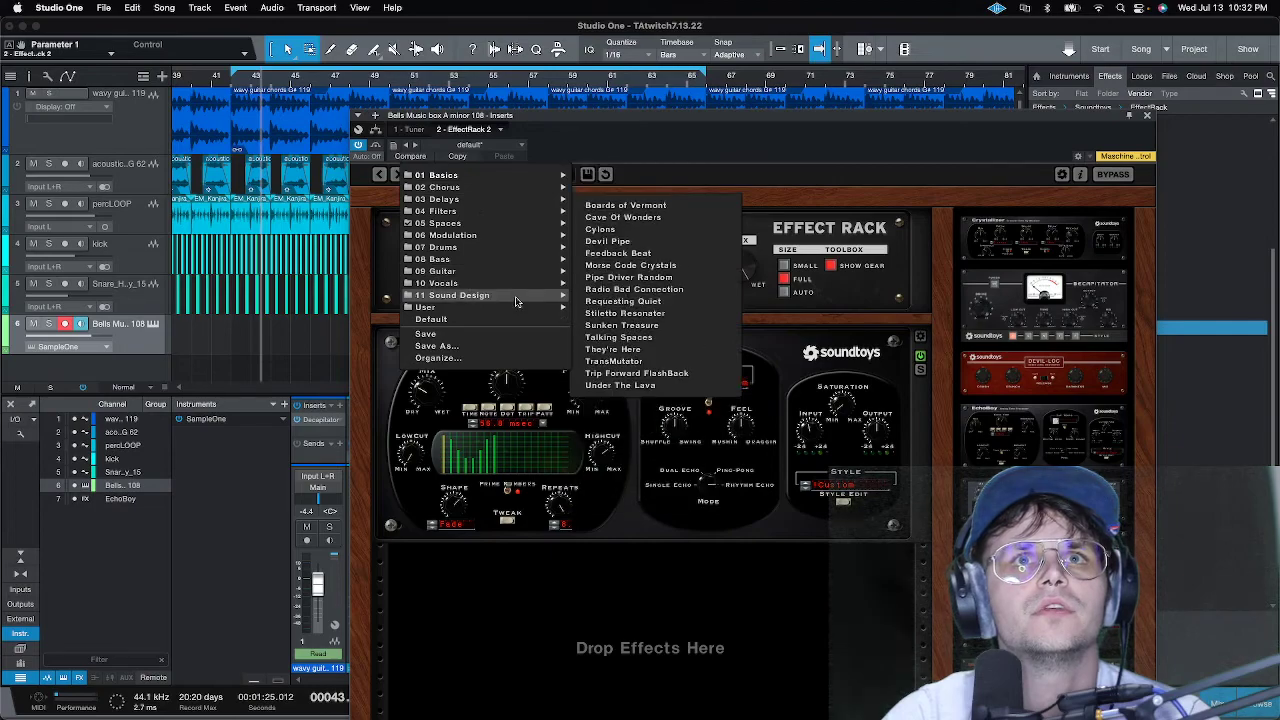
pyautogui.click(684, 316)
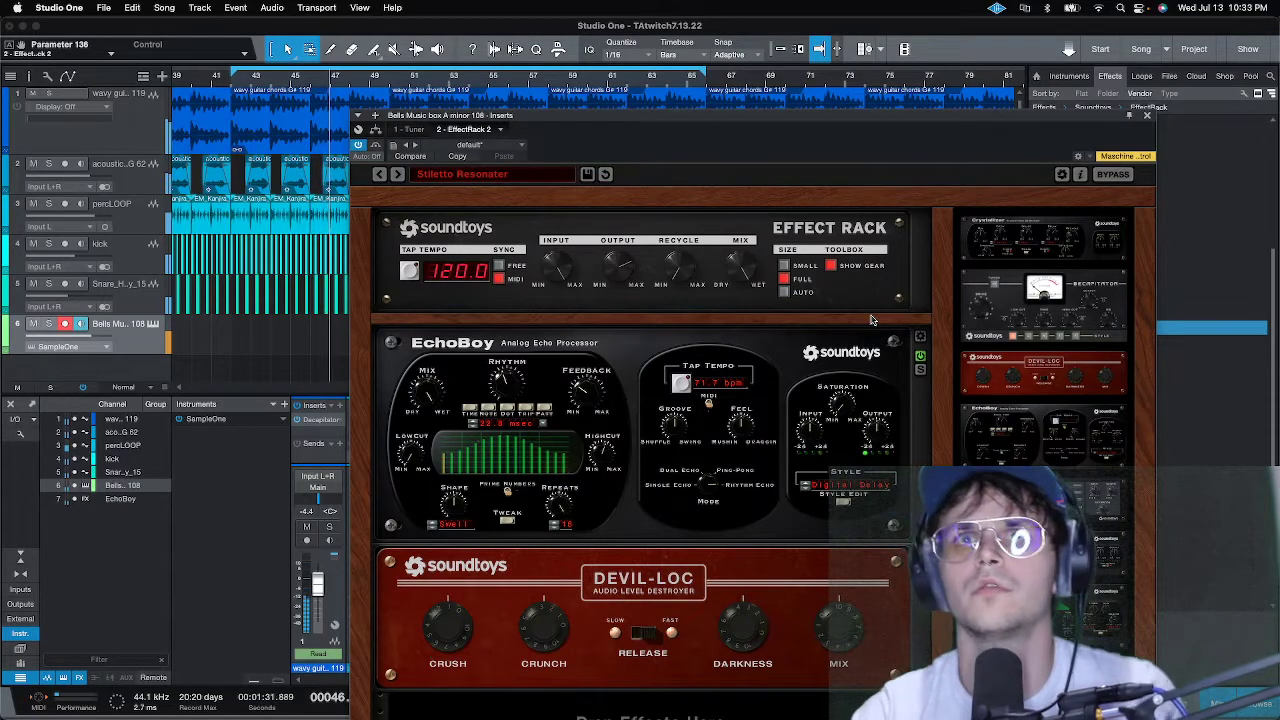
pyautogui.click(483, 176)
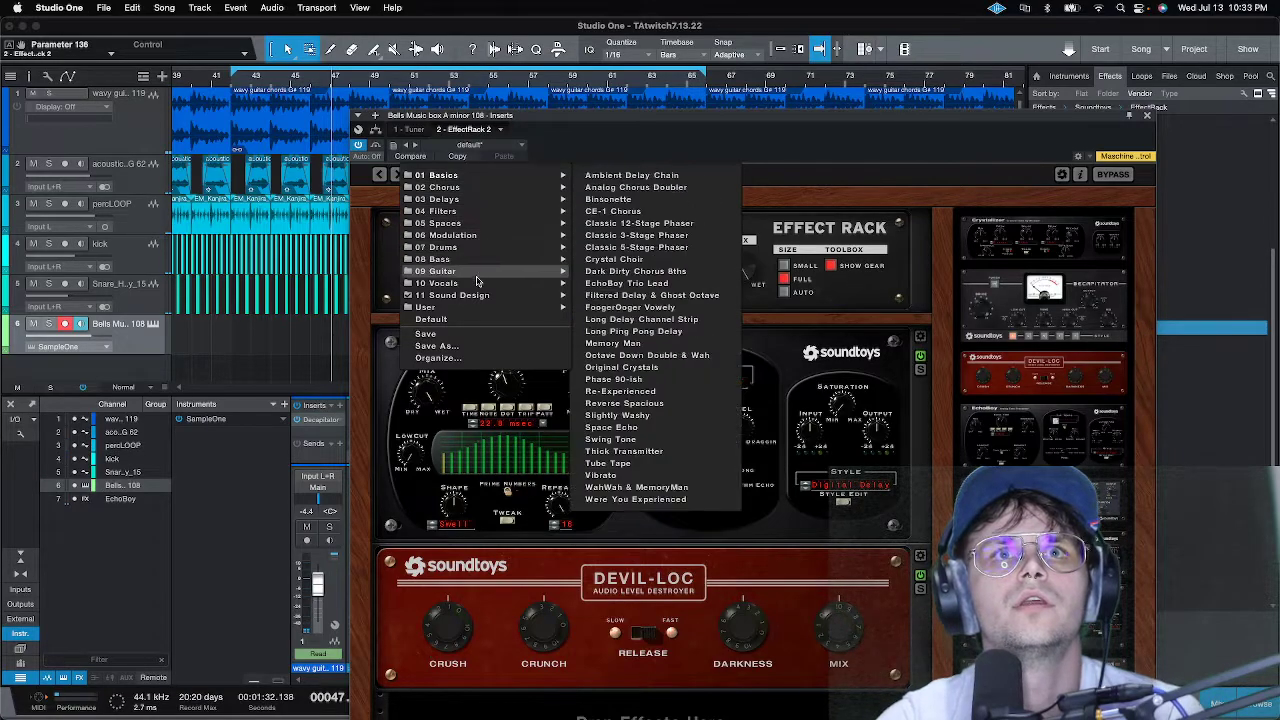
pyautogui.moveTo(485, 295)
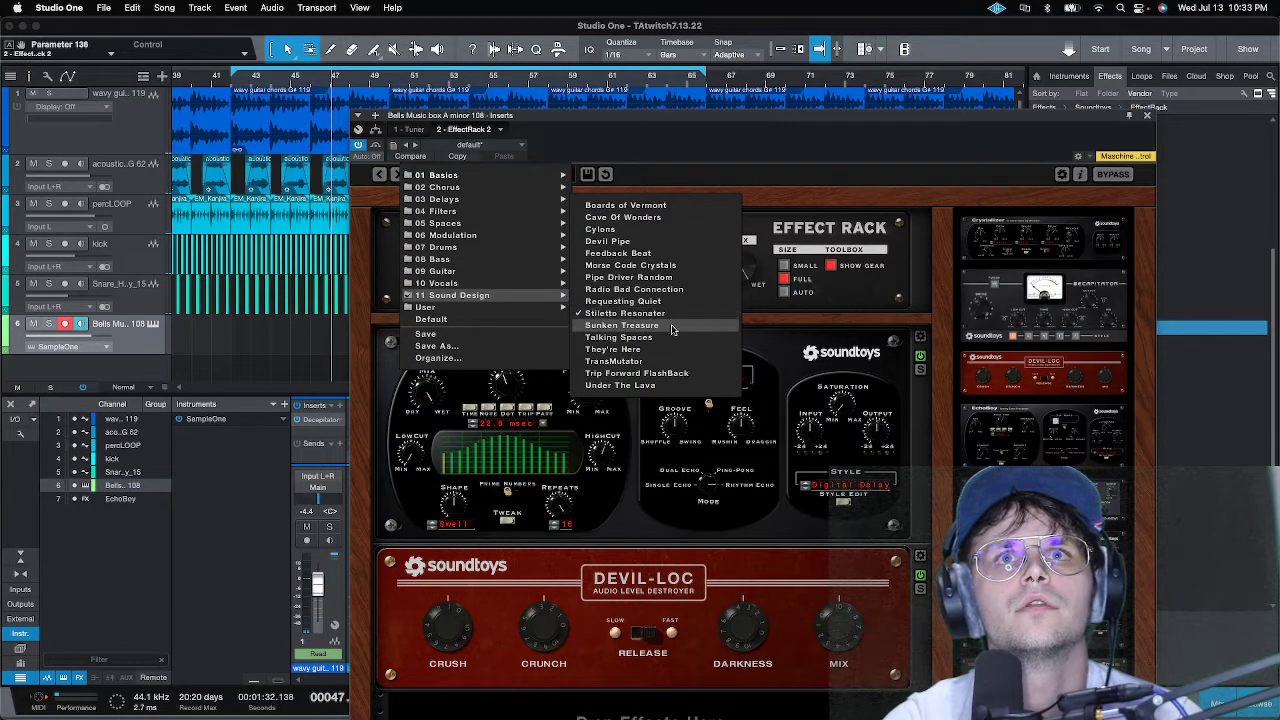
pyautogui.click(622, 325)
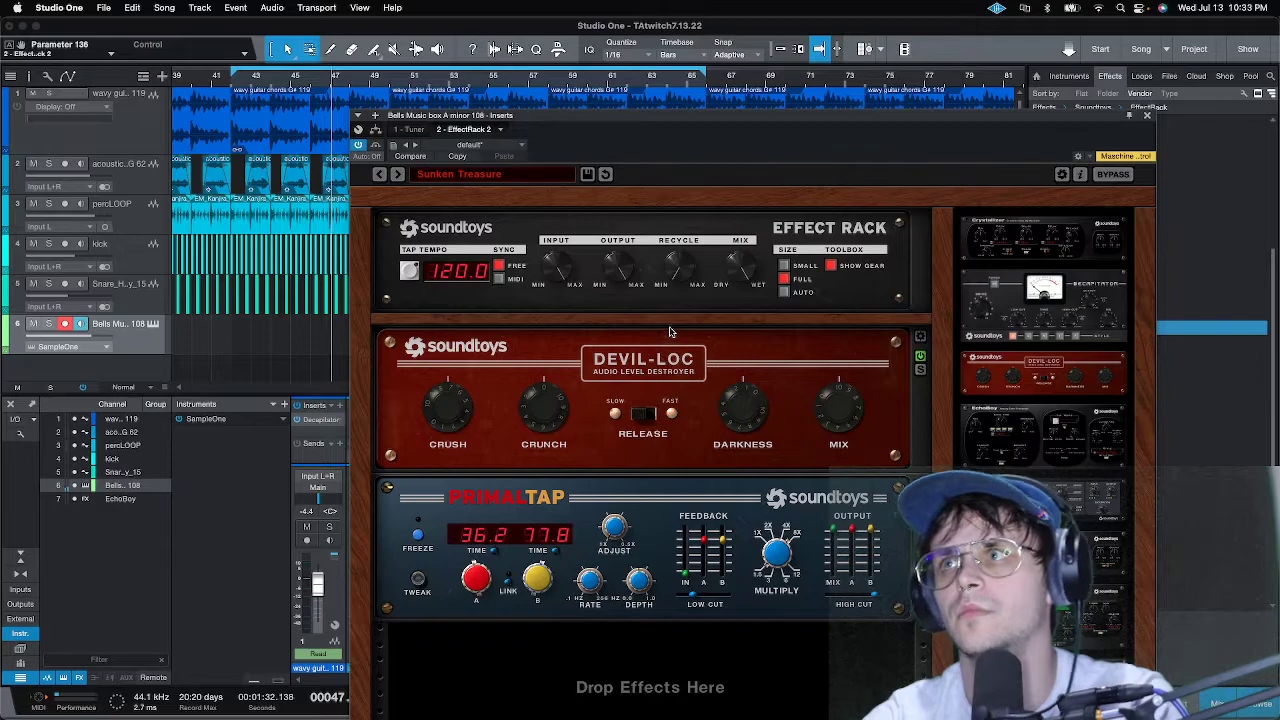
# - Load the Sound Design preset Requesting Quiet in EffectRack for the bells and close the effect window
pyautogui.click(495, 176)
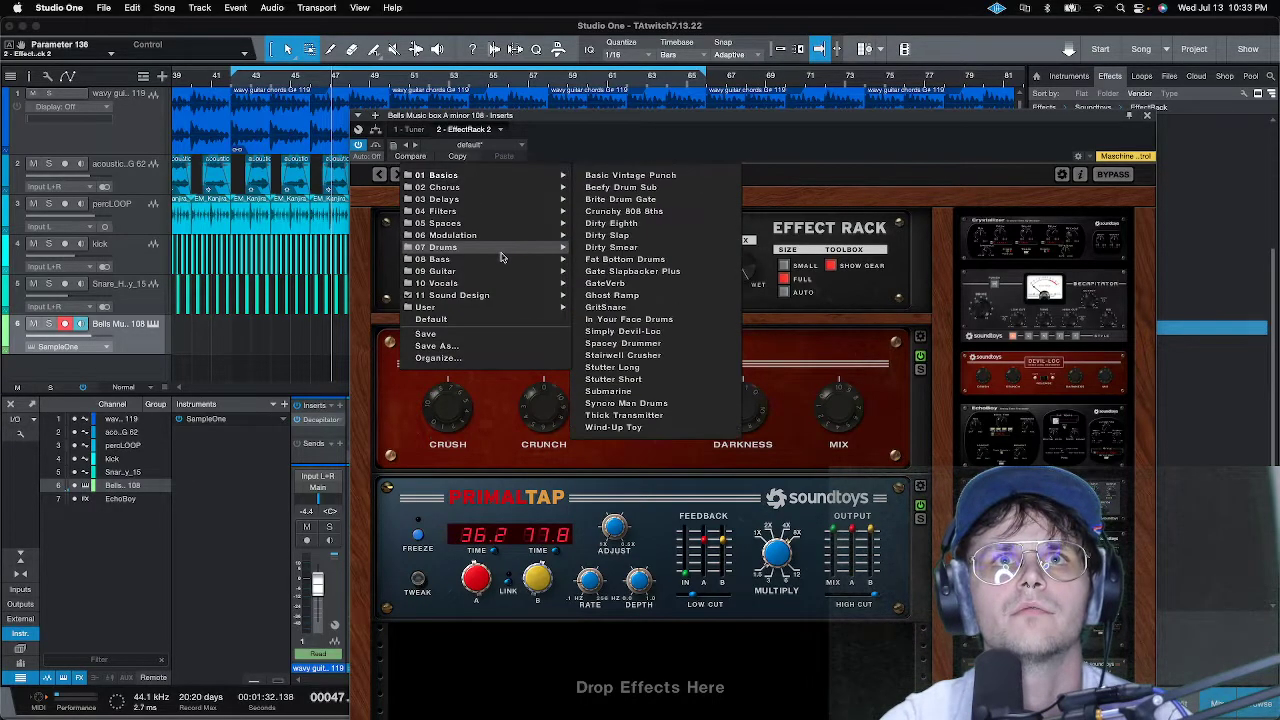
pyautogui.moveTo(503, 295)
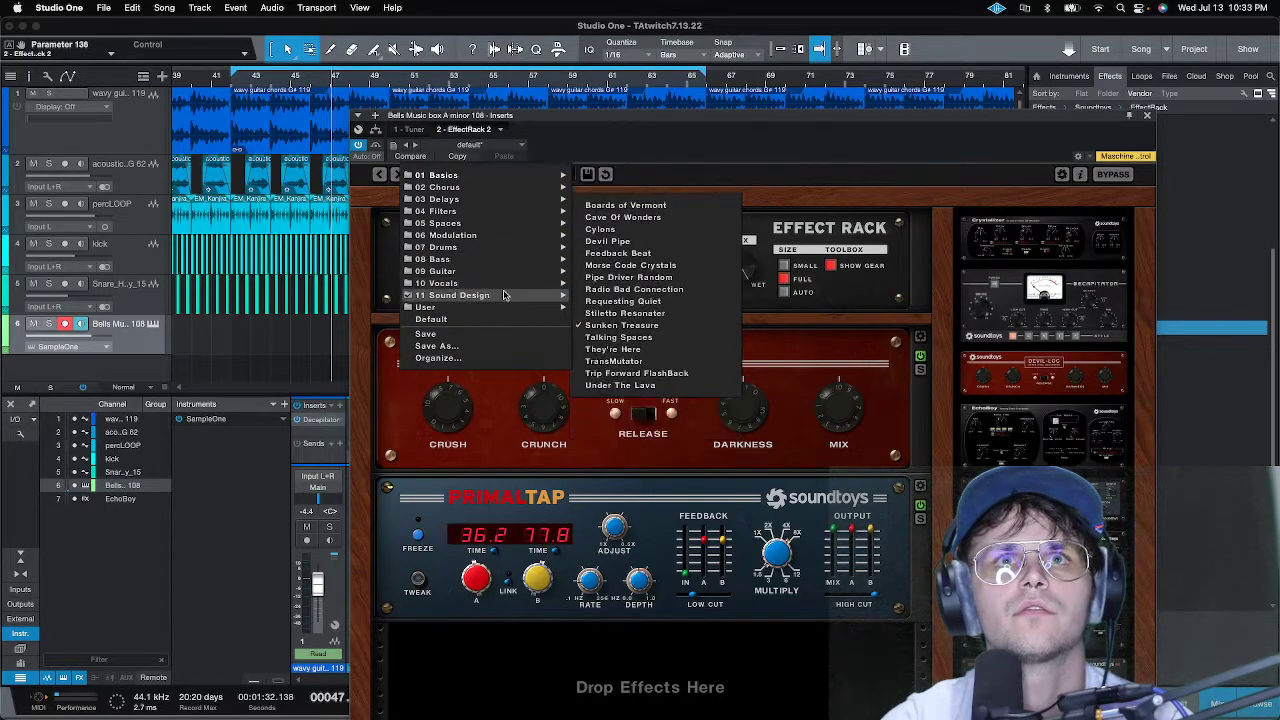
pyautogui.click(703, 305)
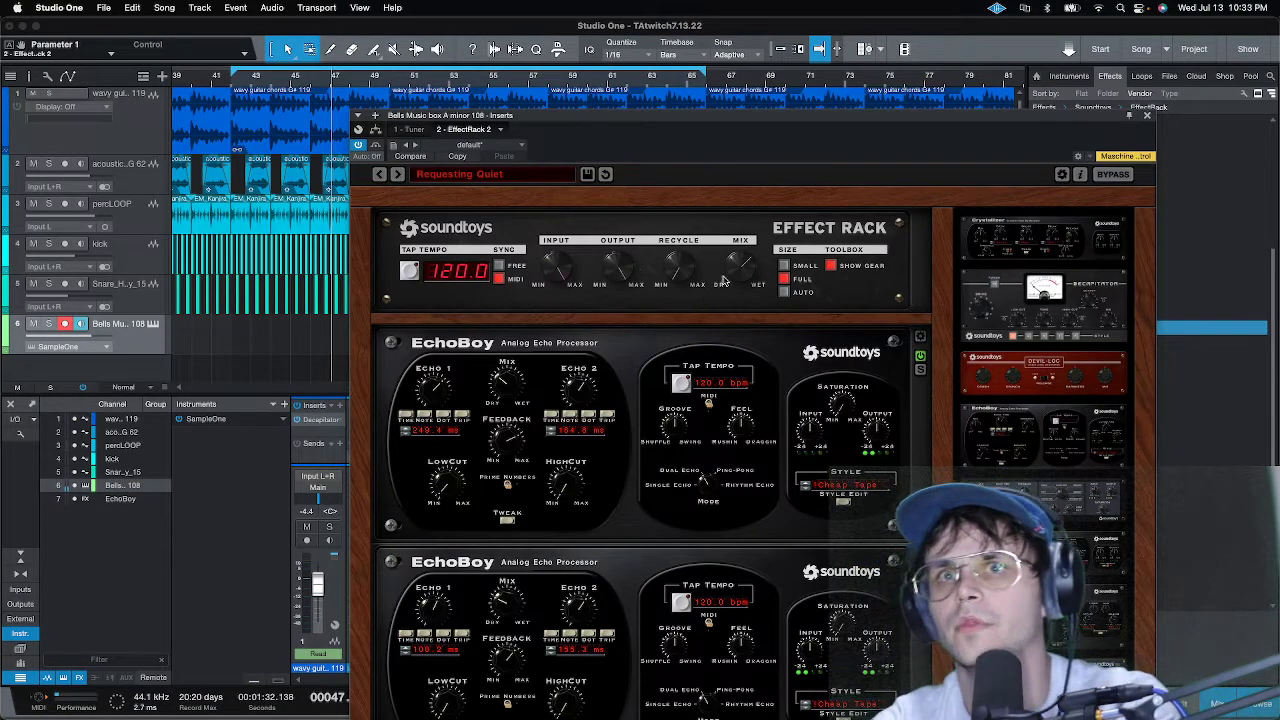
pyautogui.scroll(-5, 903, 468)
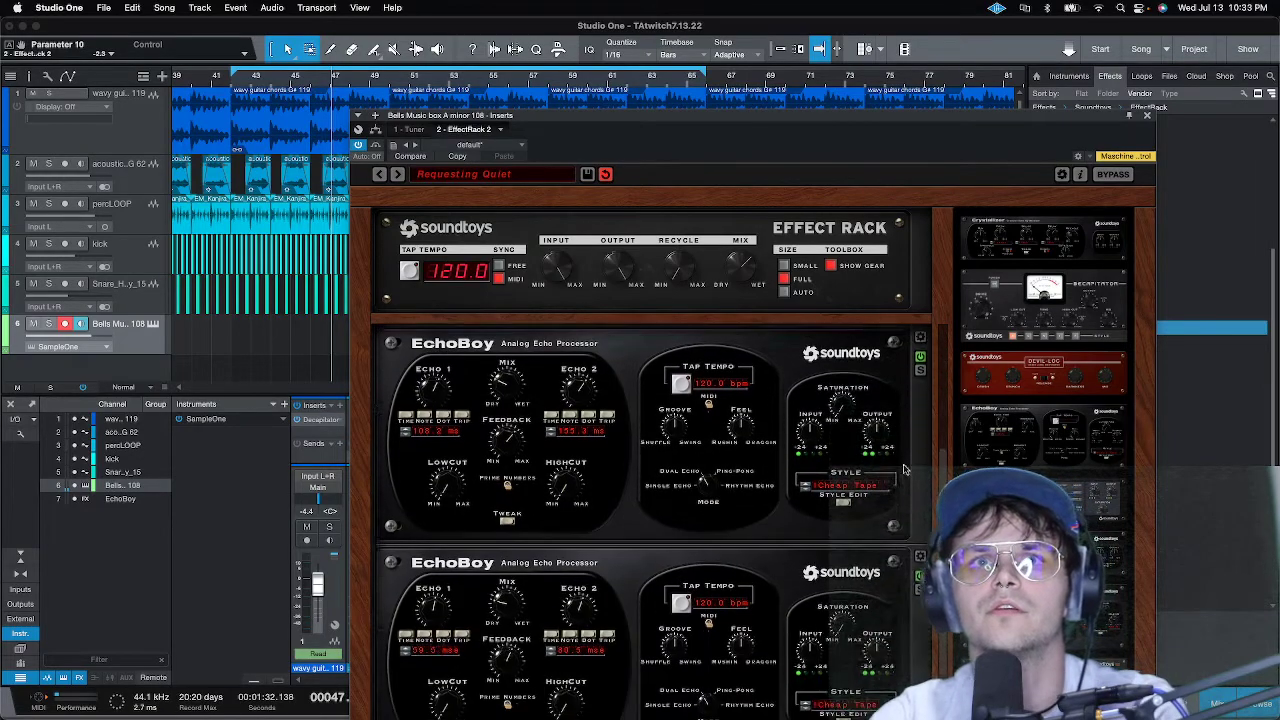
pyautogui.press('KP_1')
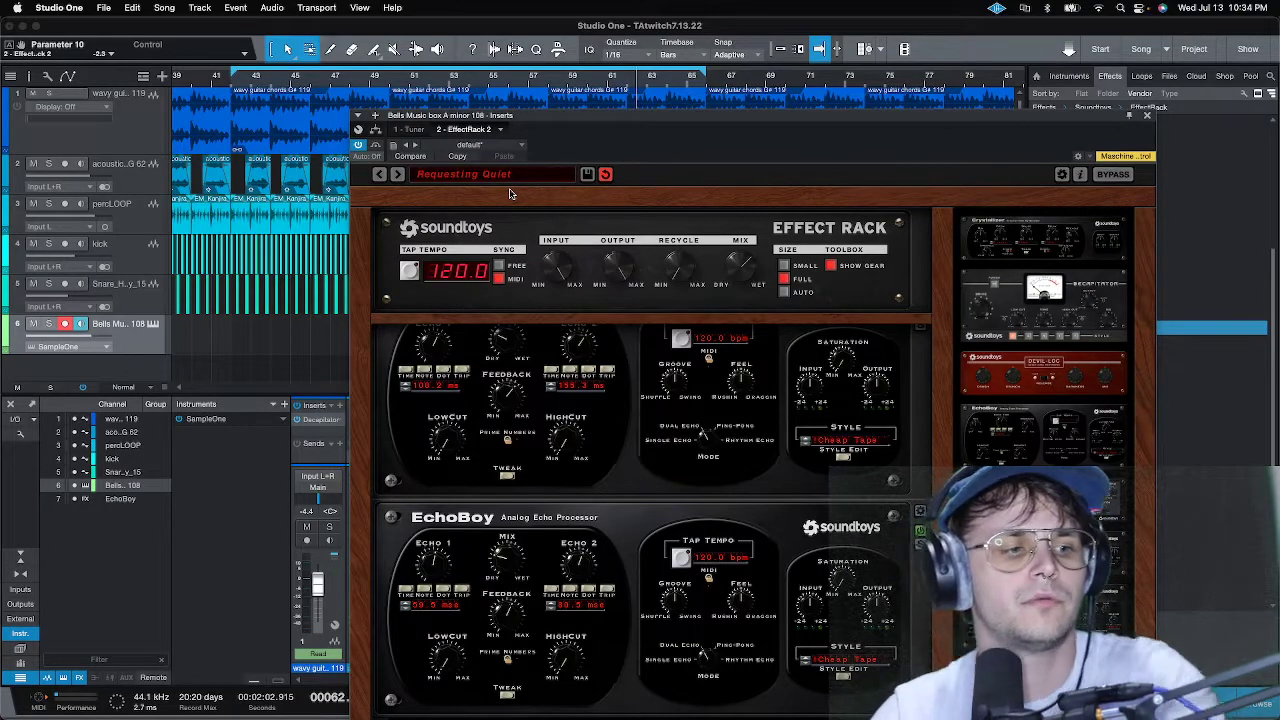
pyautogui.click(1148, 117)
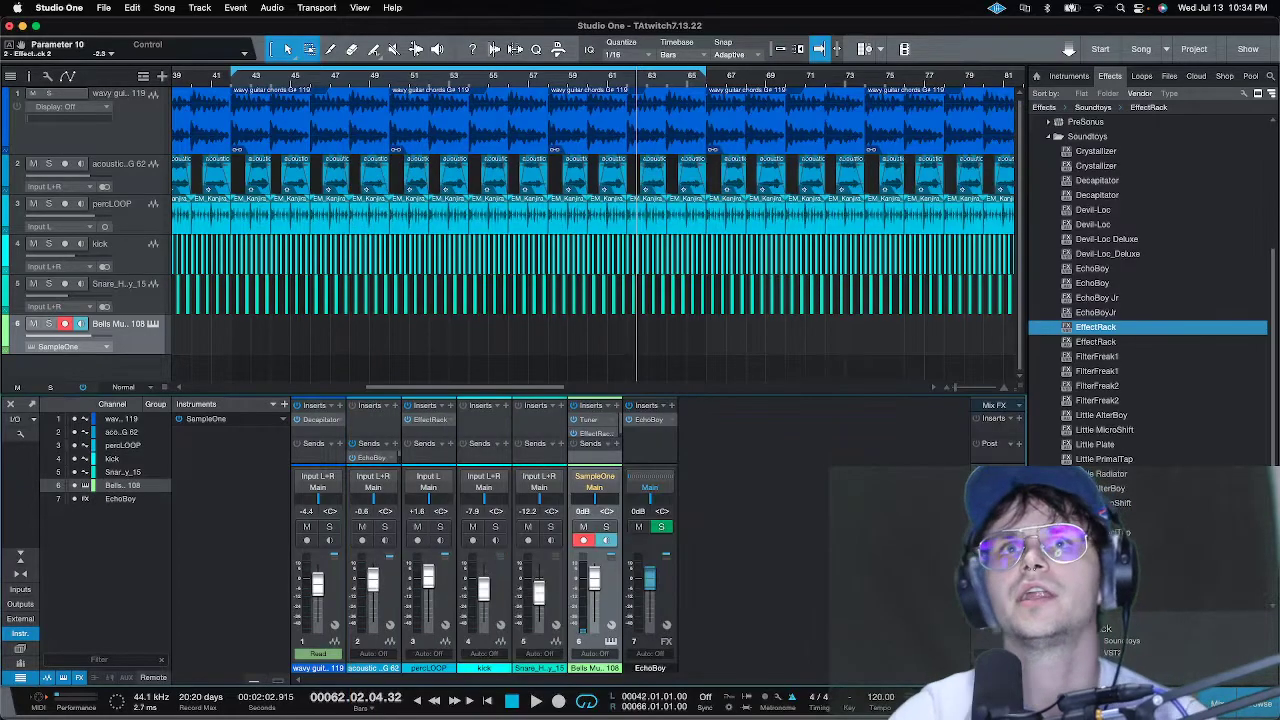
# - Record a bells part on the SampleOne track from bar 42 to bar 66
pyautogui.press('space')
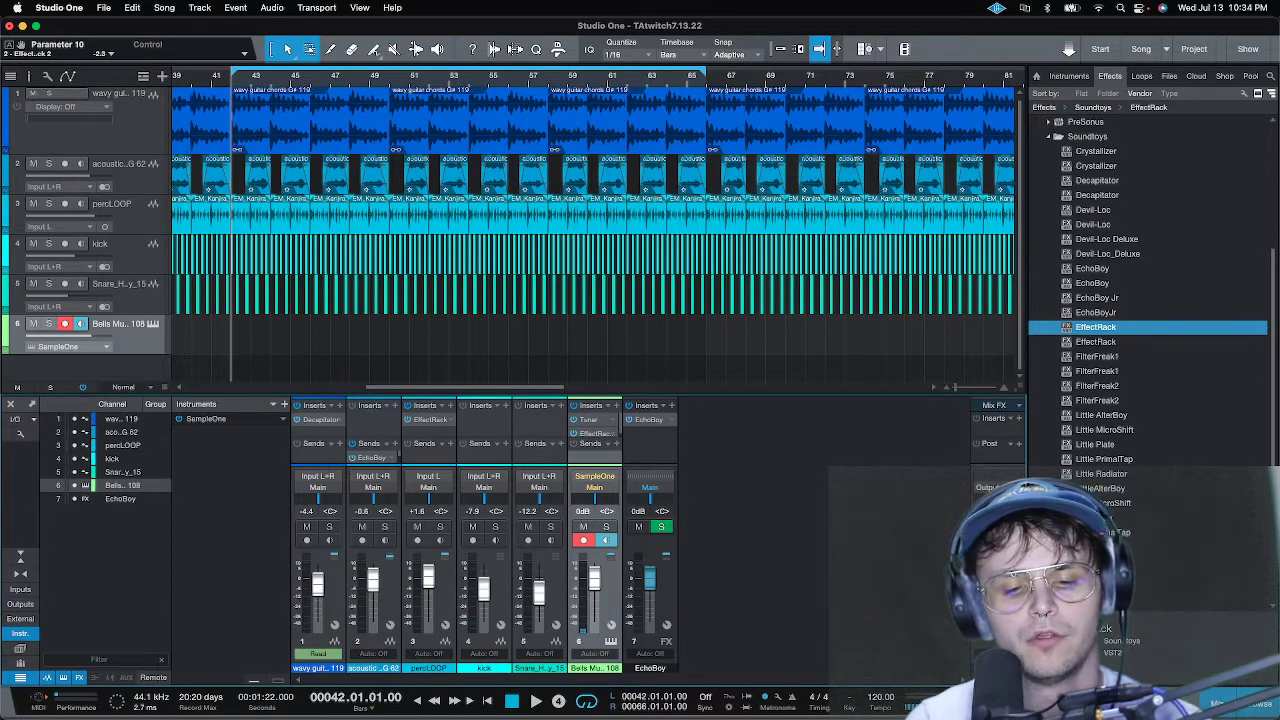
pyautogui.press('KP_Multiply')
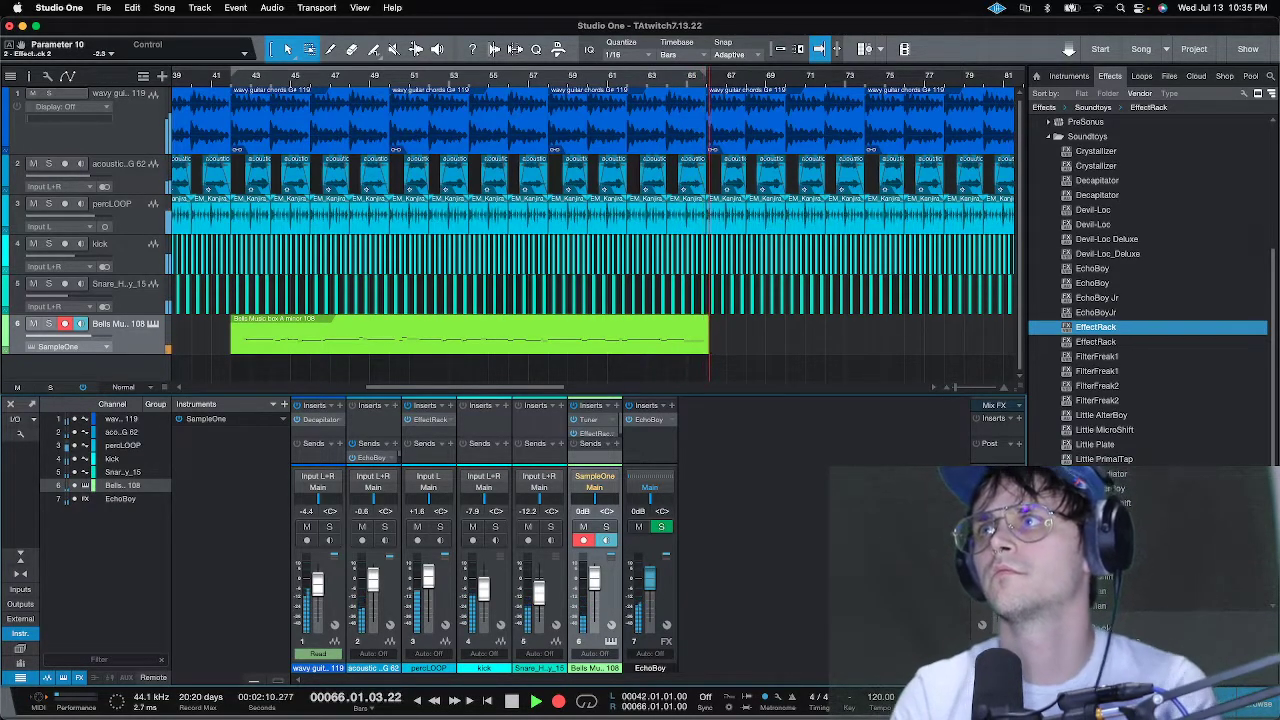
pyautogui.press('space')
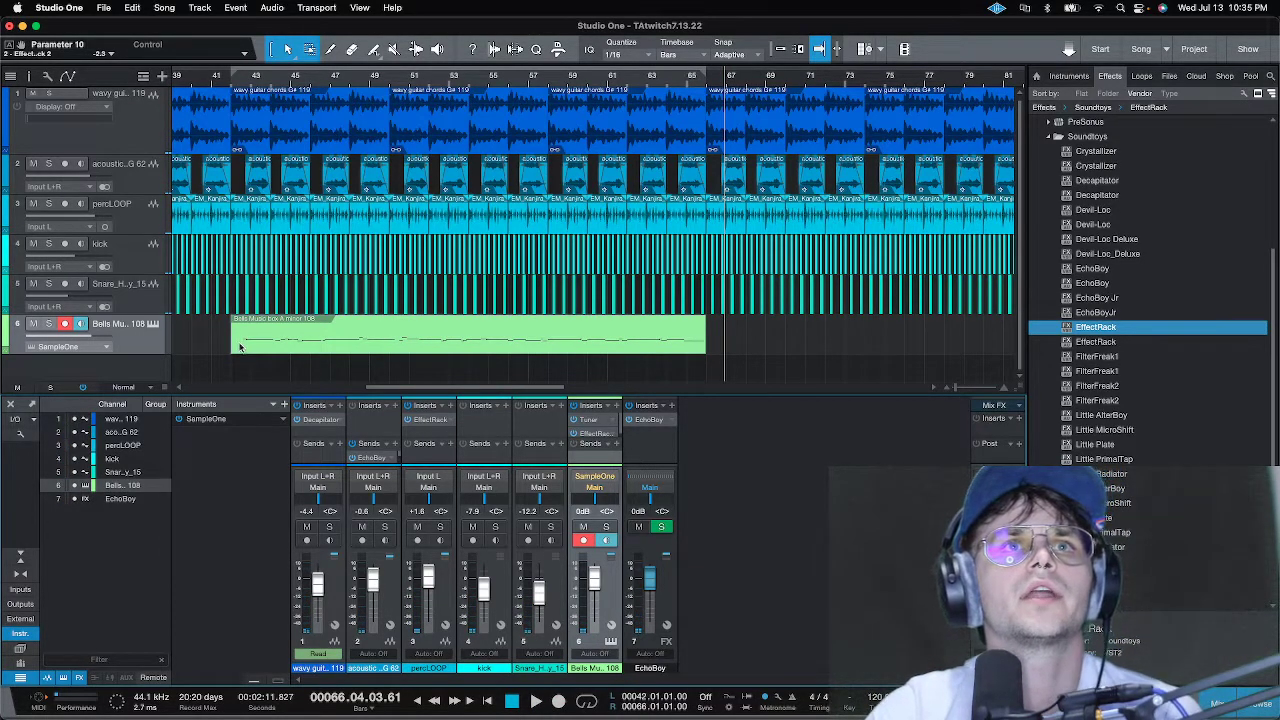
# - Play the recorded bells part with the other tracks and set the acoustic guitar track's volume to -4.5 dB
pyautogui.hotkey('shift', 'f')
pyautogui.click(644, 129)
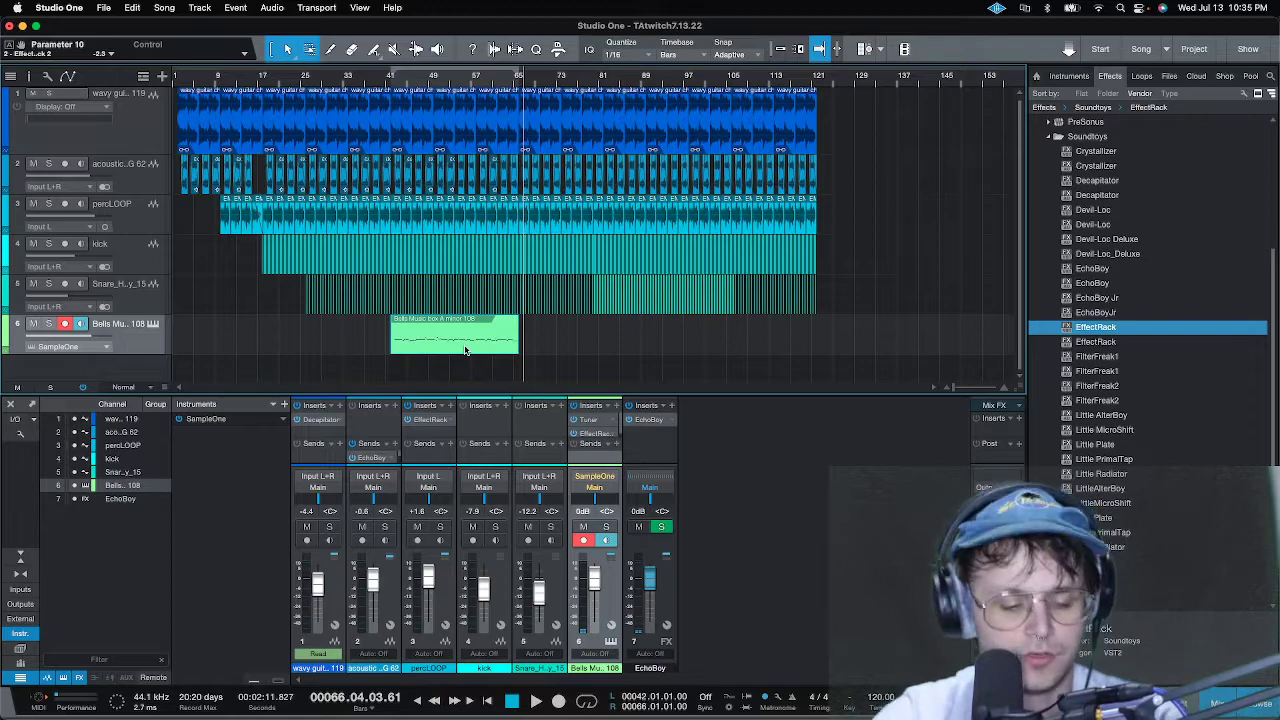
pyautogui.press('space')
pyautogui.press('space')
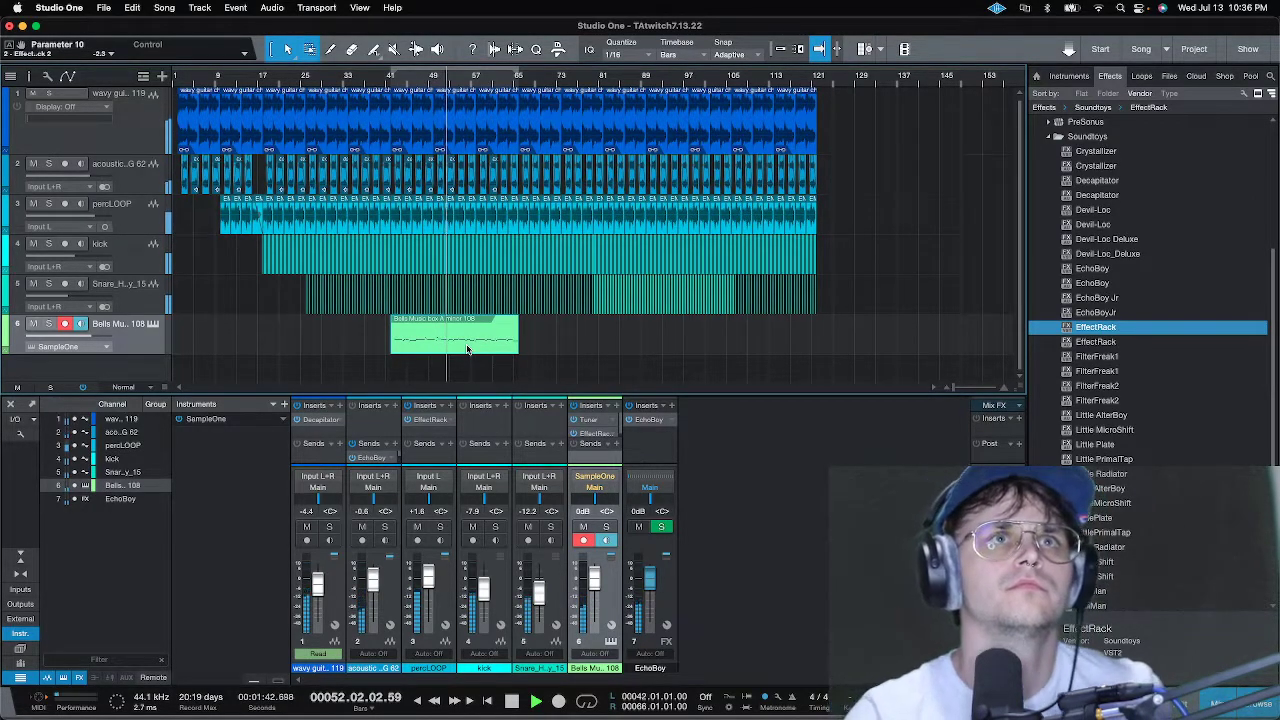
pyautogui.moveTo(84, 184)
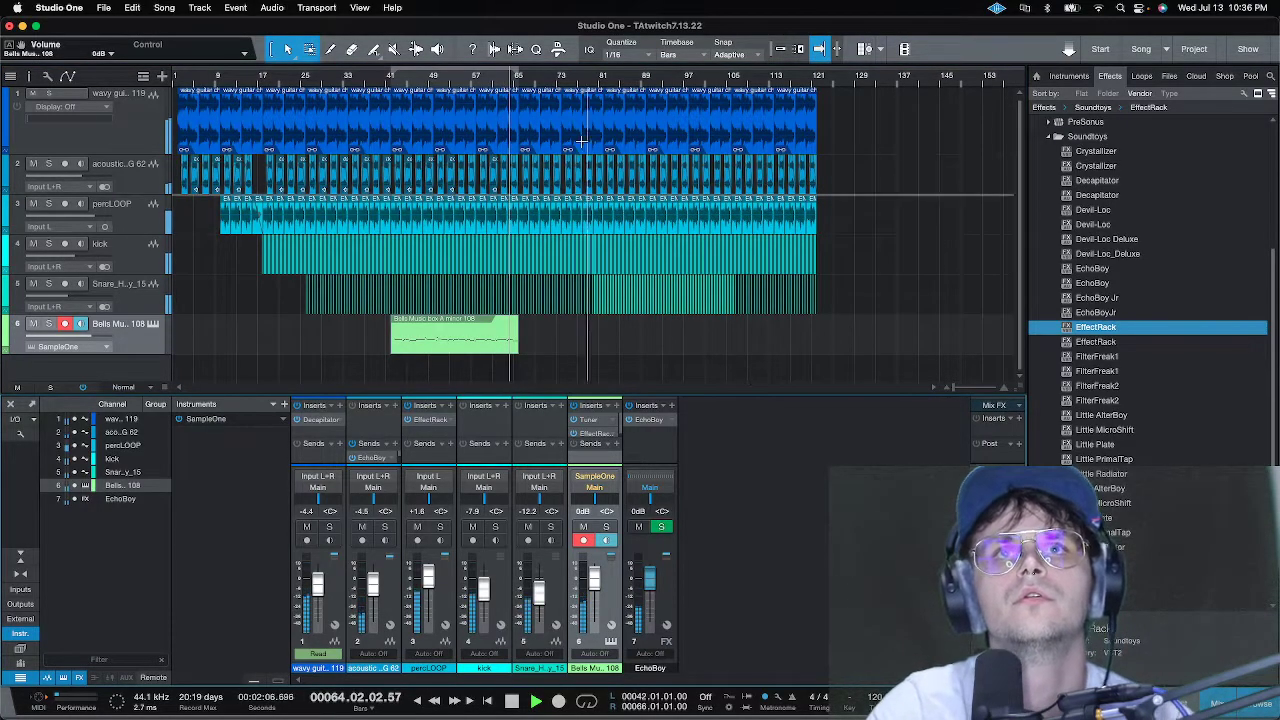
# - Delete the wavy guitar and acoustic guitar clips between bars 66 and 74, right after the bells part
pyautogui.moveTo(525, 75); pyautogui.dragTo(638, 97)
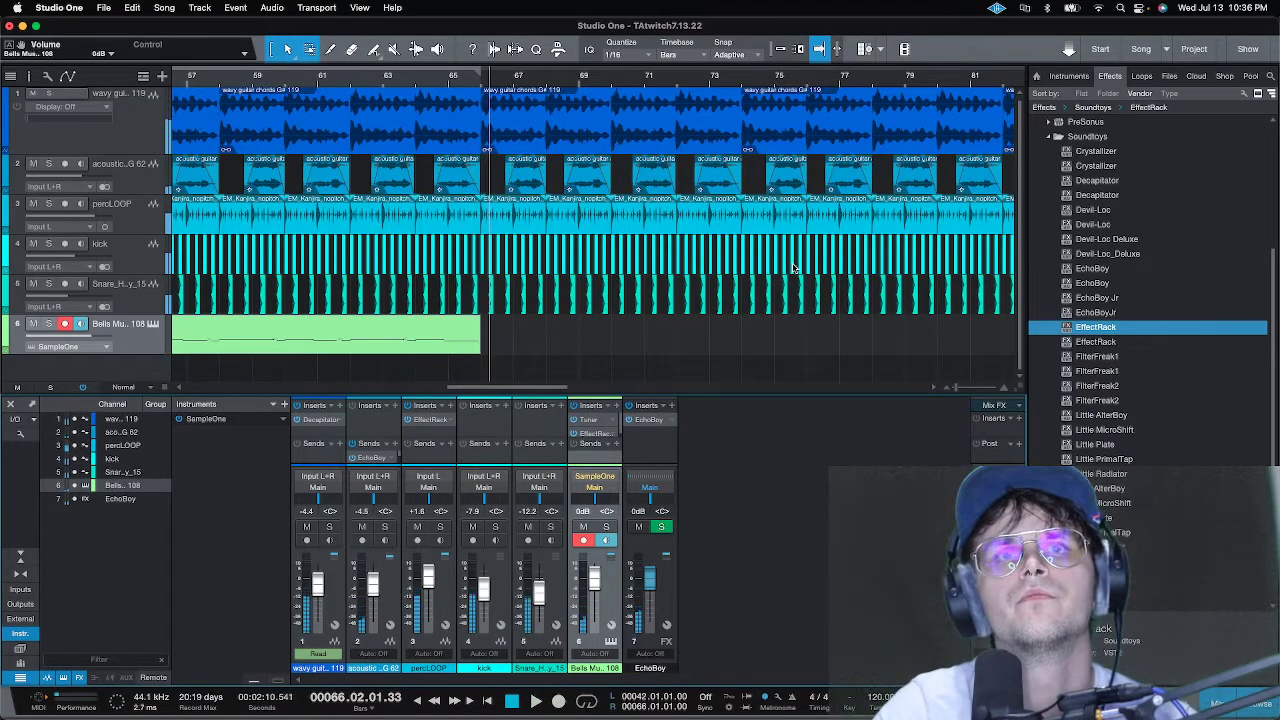
pyautogui.scroll(-5, 531, 79)
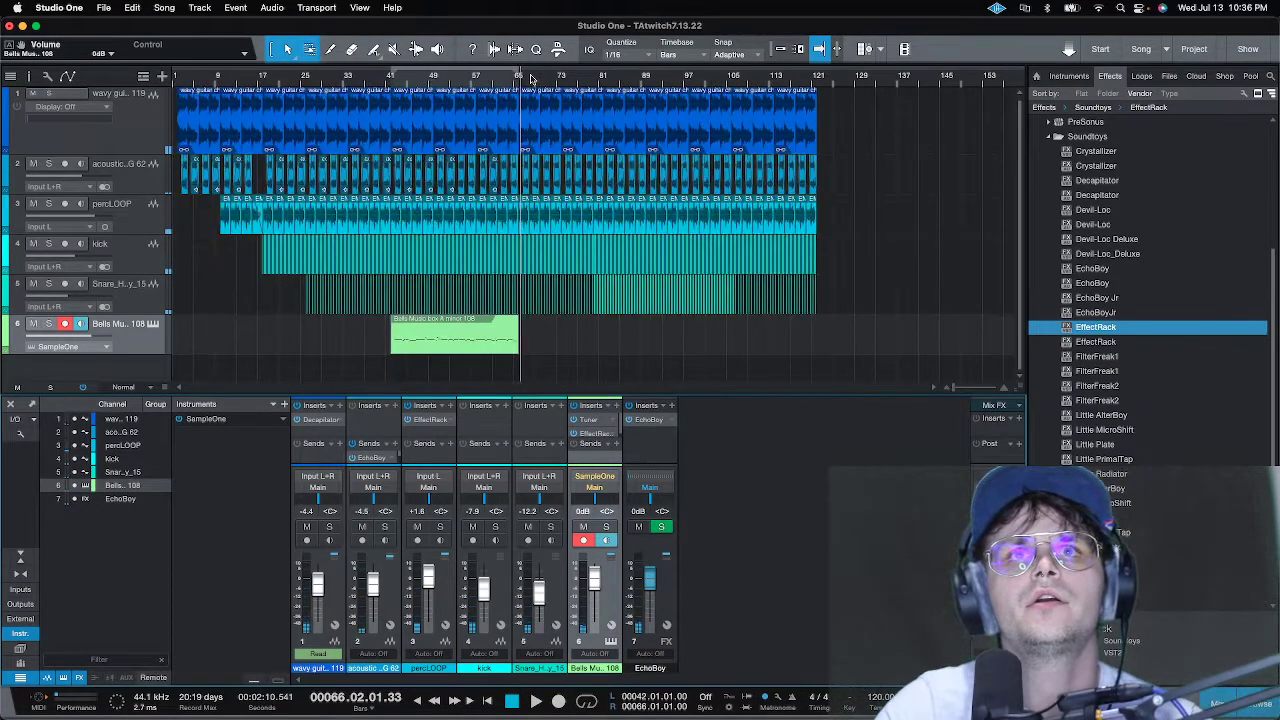
pyautogui.scroll(5, 531, 79)
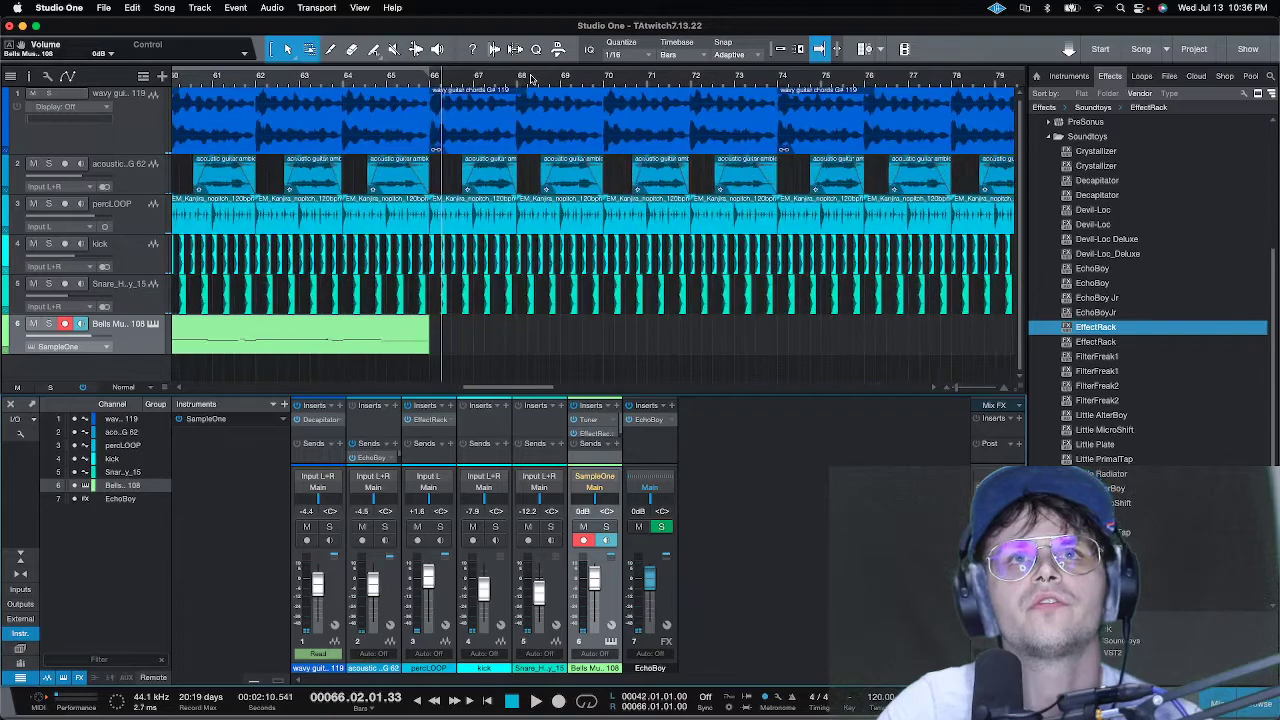
pyautogui.click(695, 140)
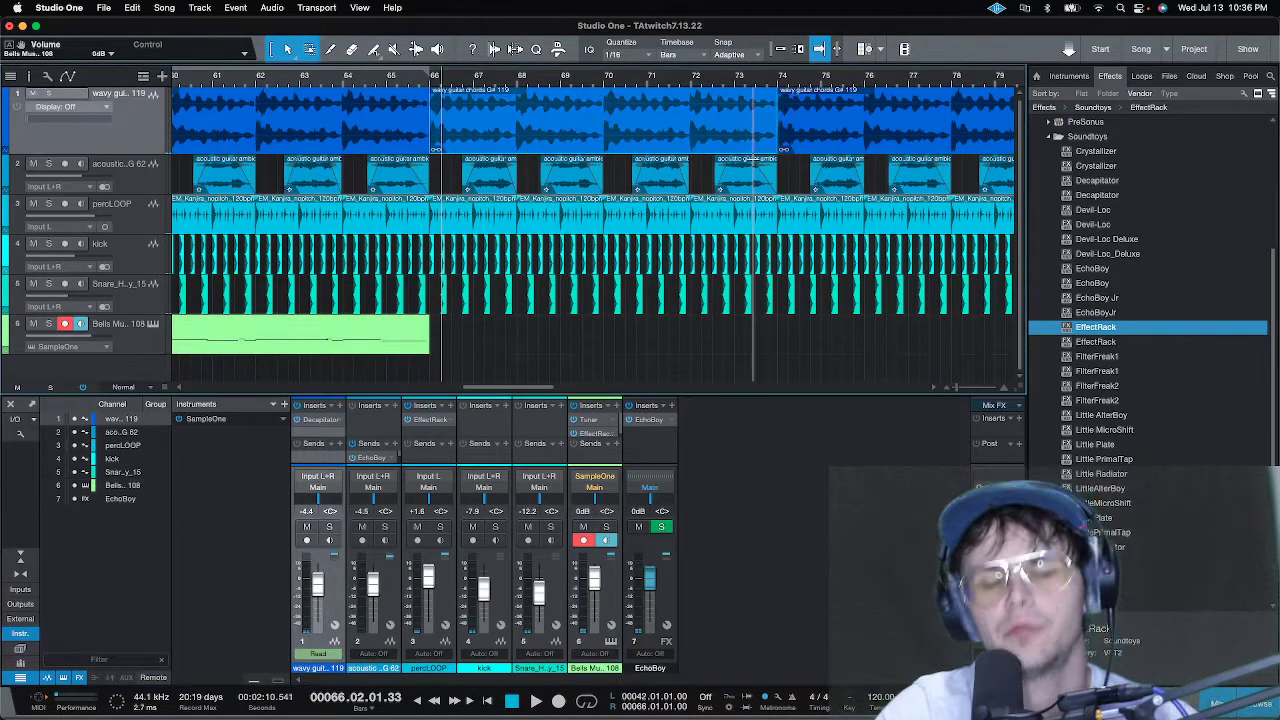
pyautogui.press('Delete')
pyautogui.moveTo(452, 183); pyautogui.dragTo(758, 188)
pyautogui.press('Delete')
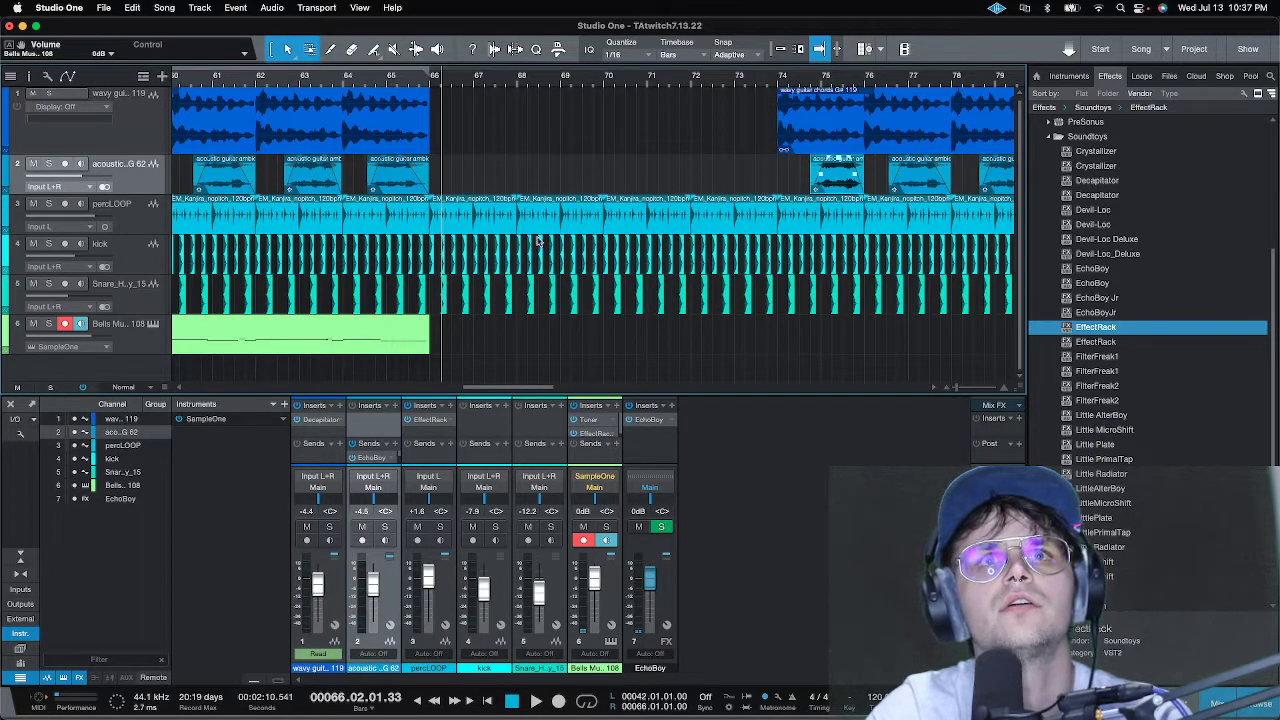
# - Play the section from bar 66 without guitars and undo the deletion of both guitar tracks' clips
pyautogui.press('space')
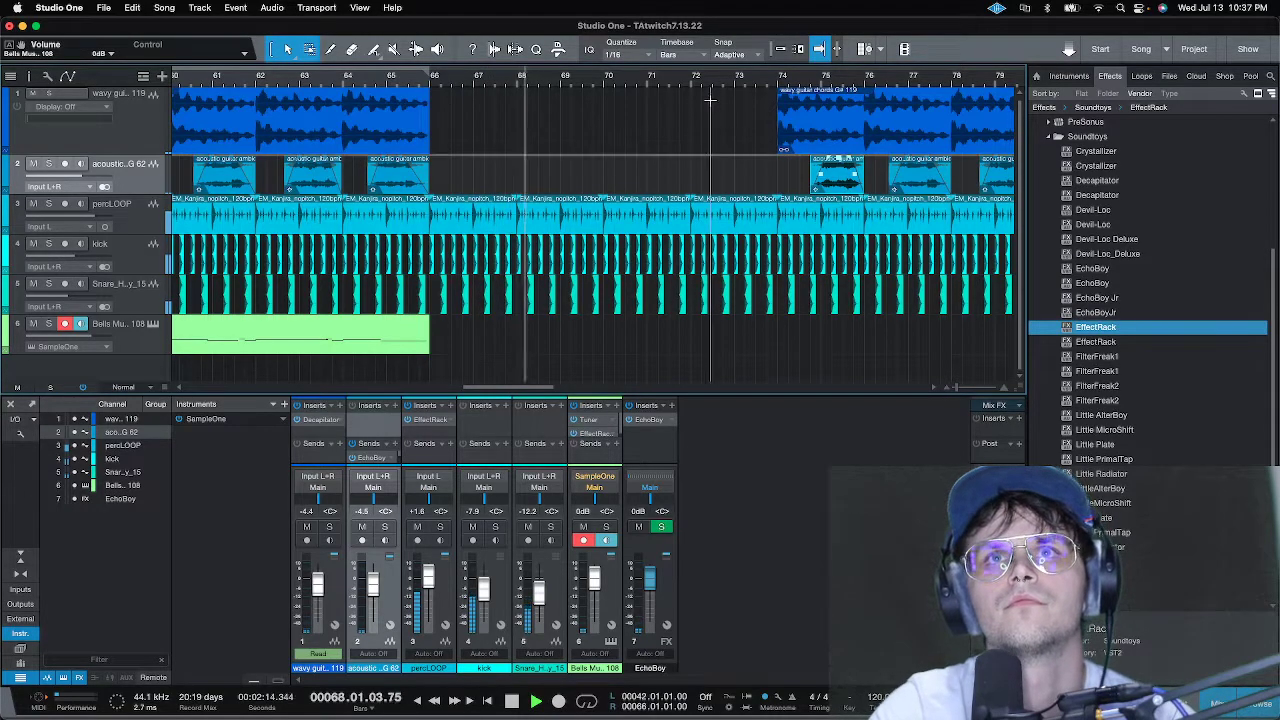
pyautogui.scroll(-2, 690, 92)
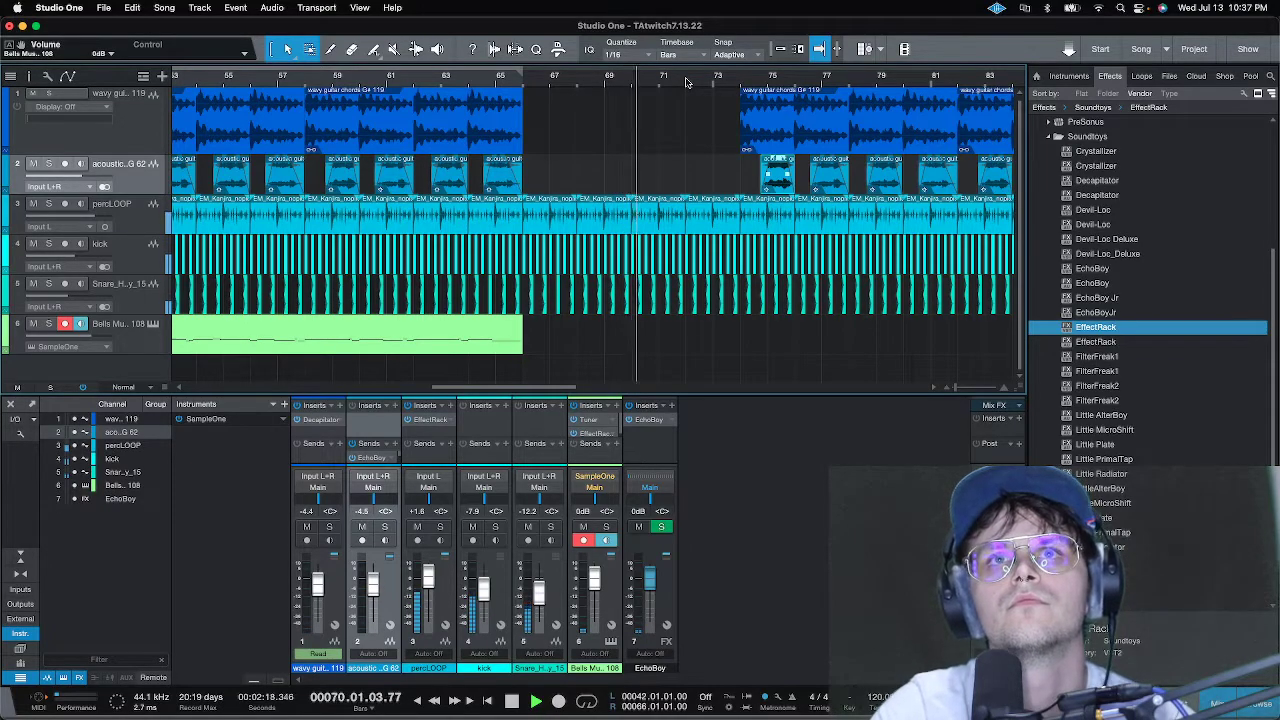
pyautogui.press('super+z')
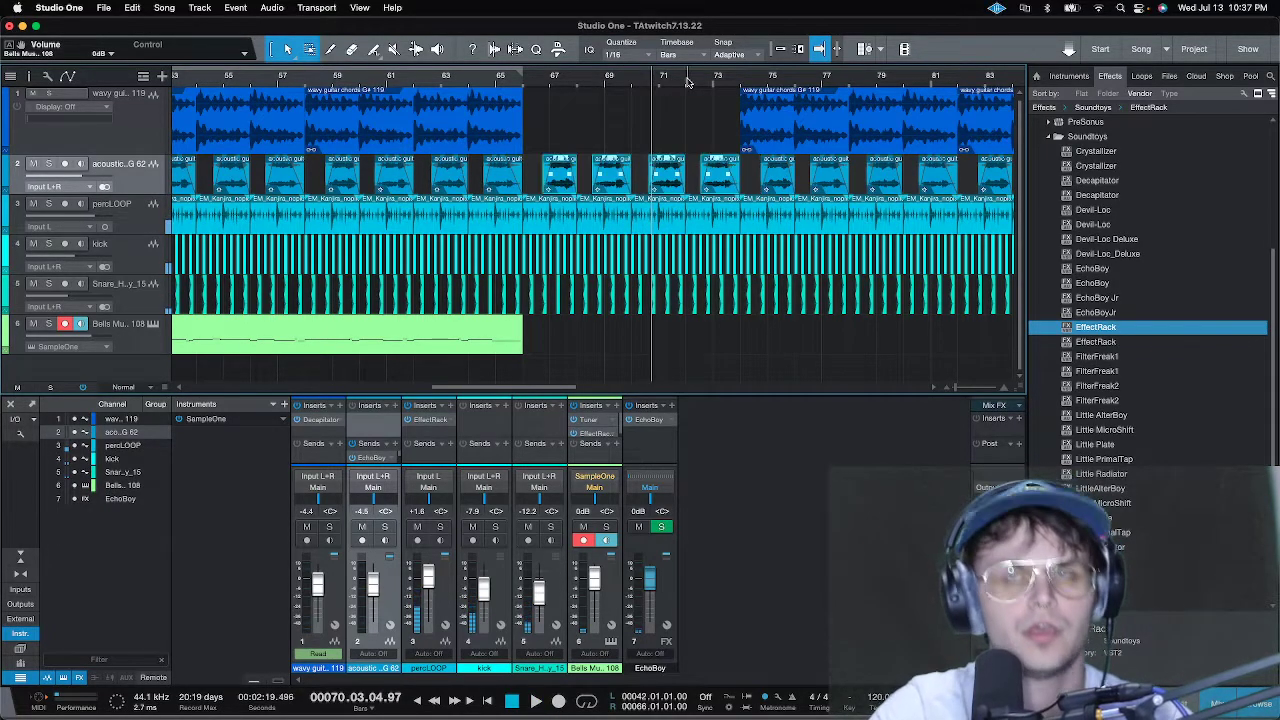
pyautogui.press('super+z')
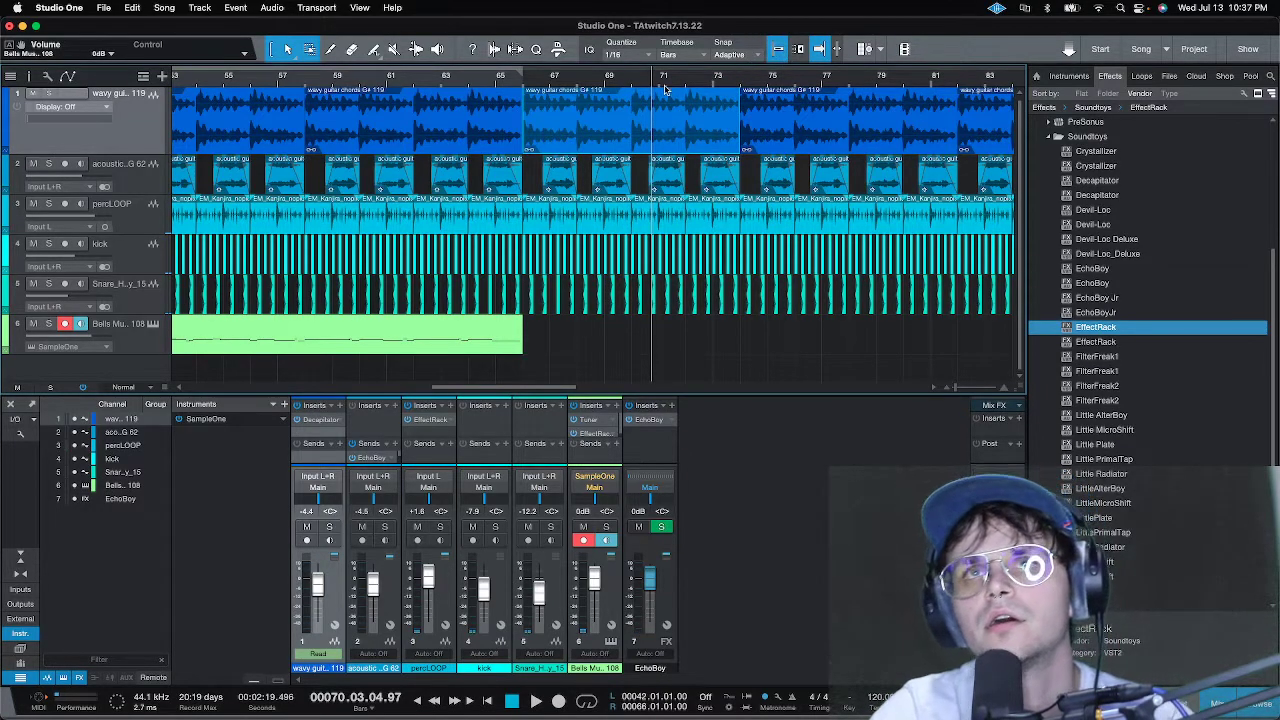
# - Split the wavy guitar clip after the bells part at bar 70 and try deleting its second half up to bar 74
pyautogui.press('super+z')
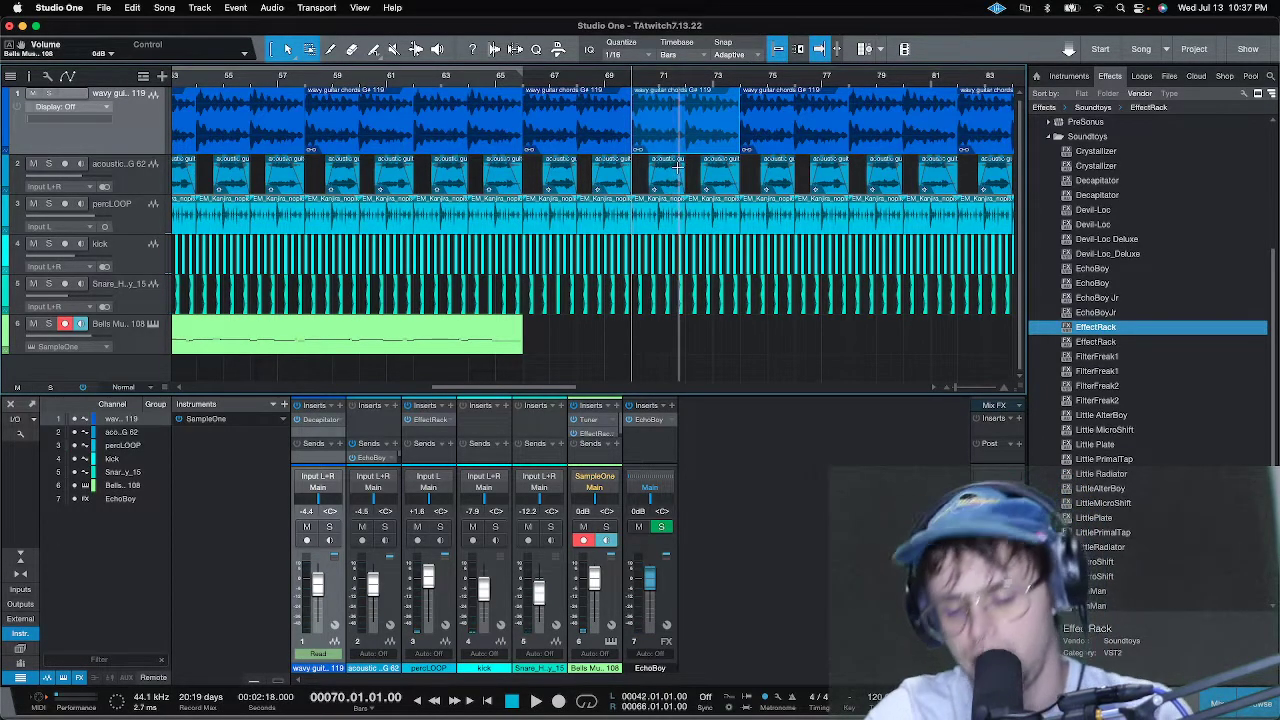
pyautogui.press('Delete')
pyautogui.press('super+z')
pyautogui.press('super+z')
pyautogui.press('super+z')
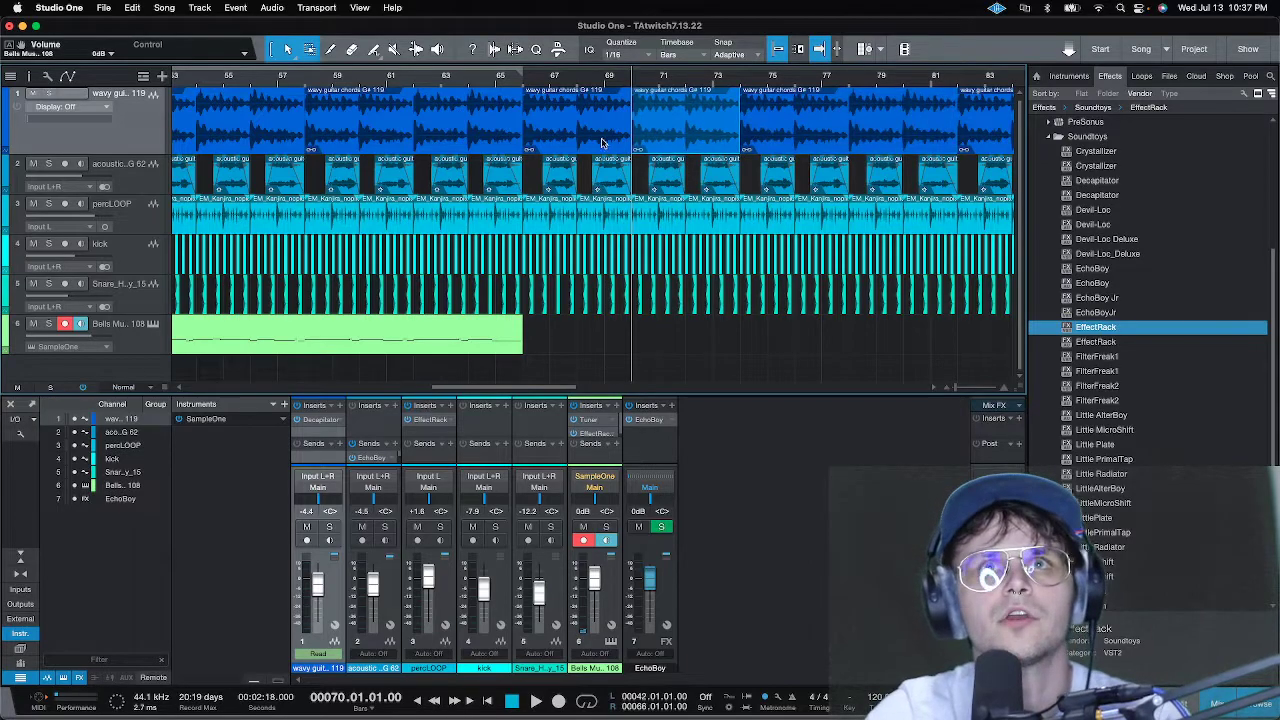
# - Delete the wavy guitar clip between bars 66 and 70 and the first acoustic guitar clip after bar 66, and play the section
pyautogui.moveTo(533, 170); pyautogui.dragTo(618, 182)
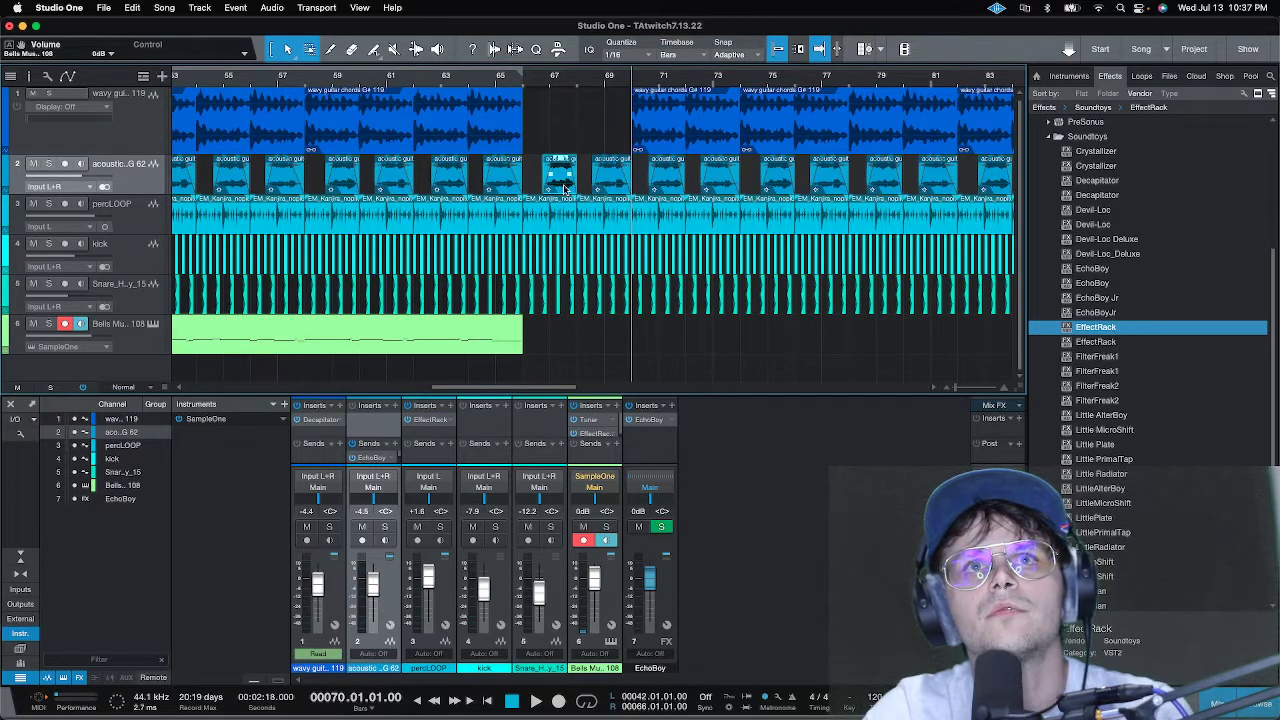
pyautogui.press('Delete')
pyautogui.click(512, 85)
pyautogui.press('space')
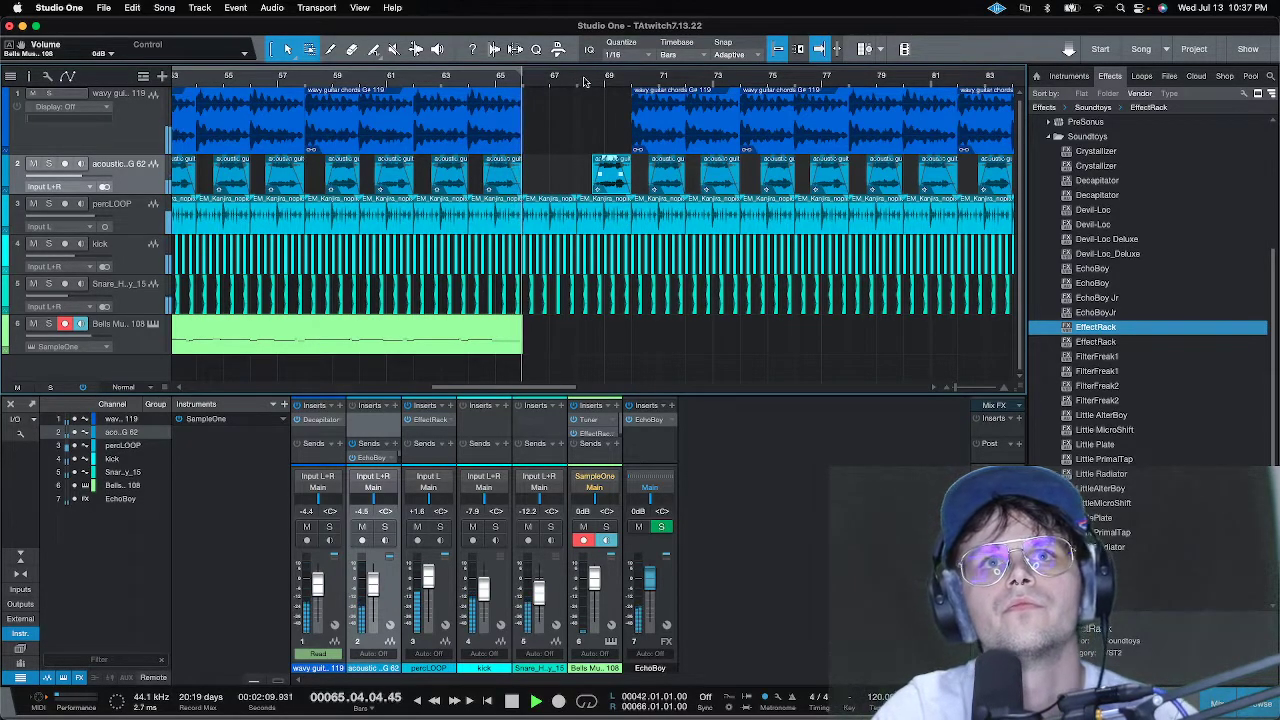
pyautogui.scroll(5, 574, 82)
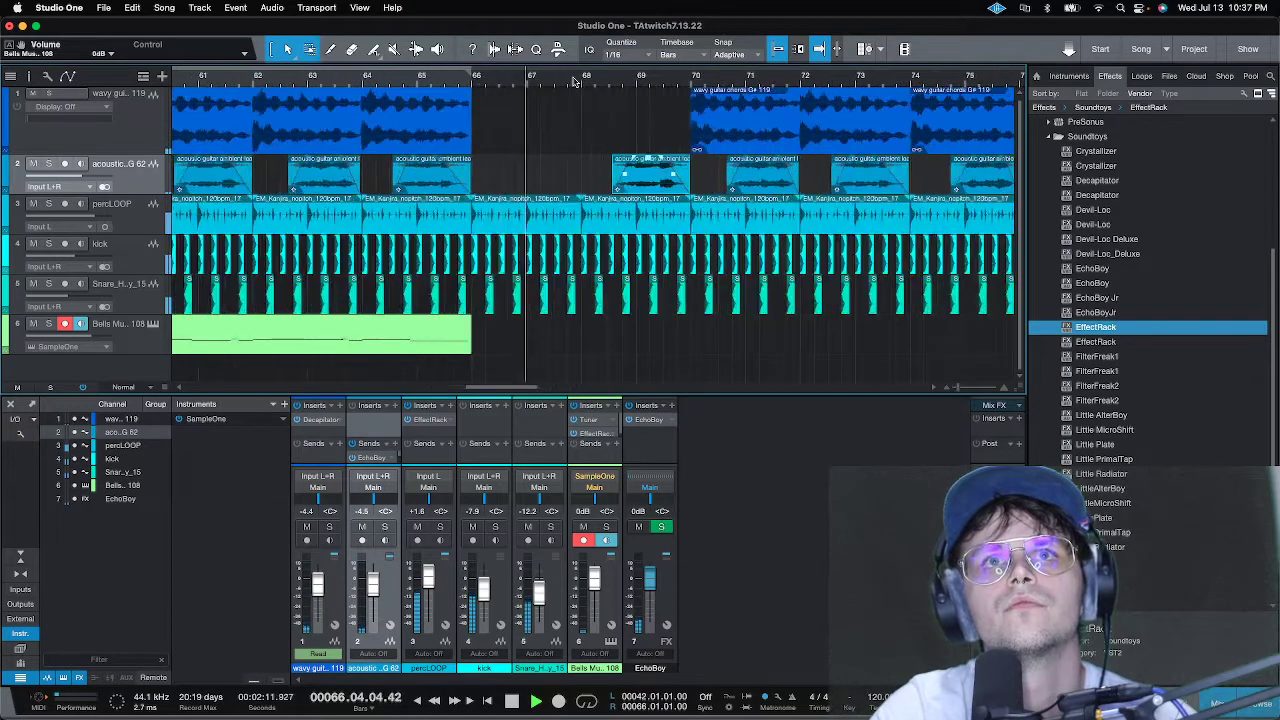
pyautogui.scroll(4, 574, 82)
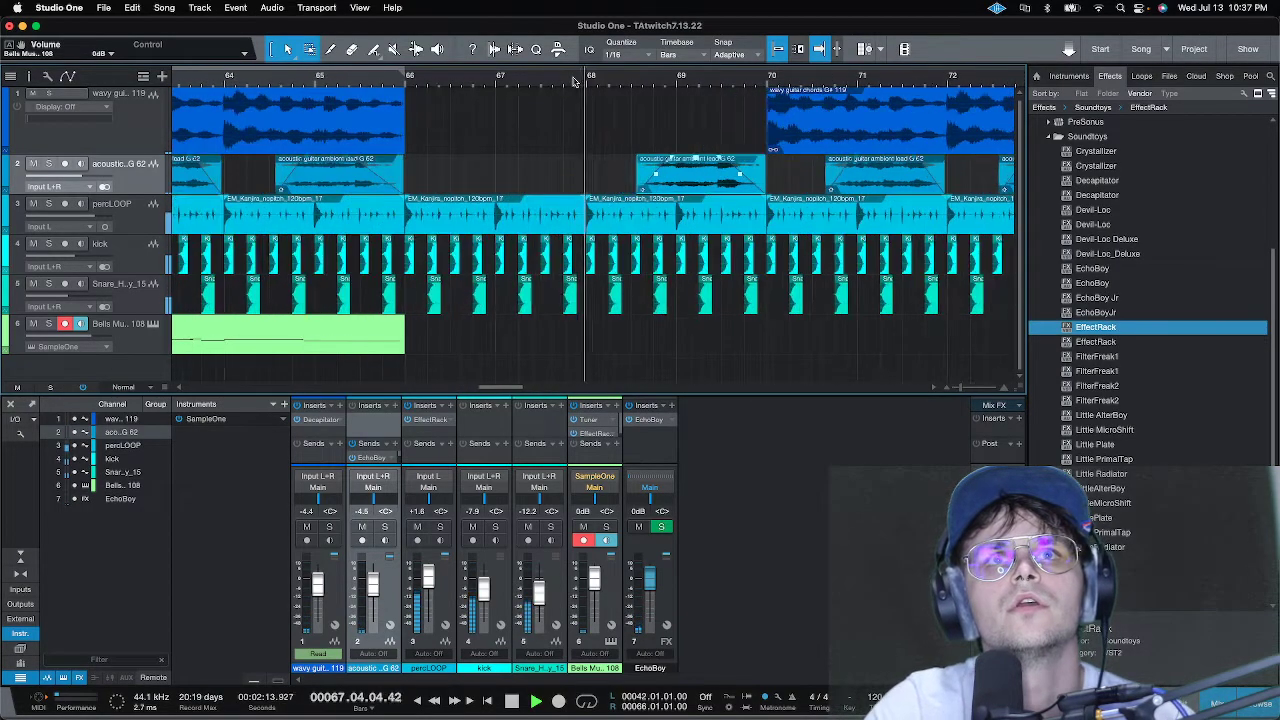
# - Delete the kick and snare clips between bars 66 and 68
pyautogui.moveTo(398, 267); pyautogui.dragTo(627, 258)
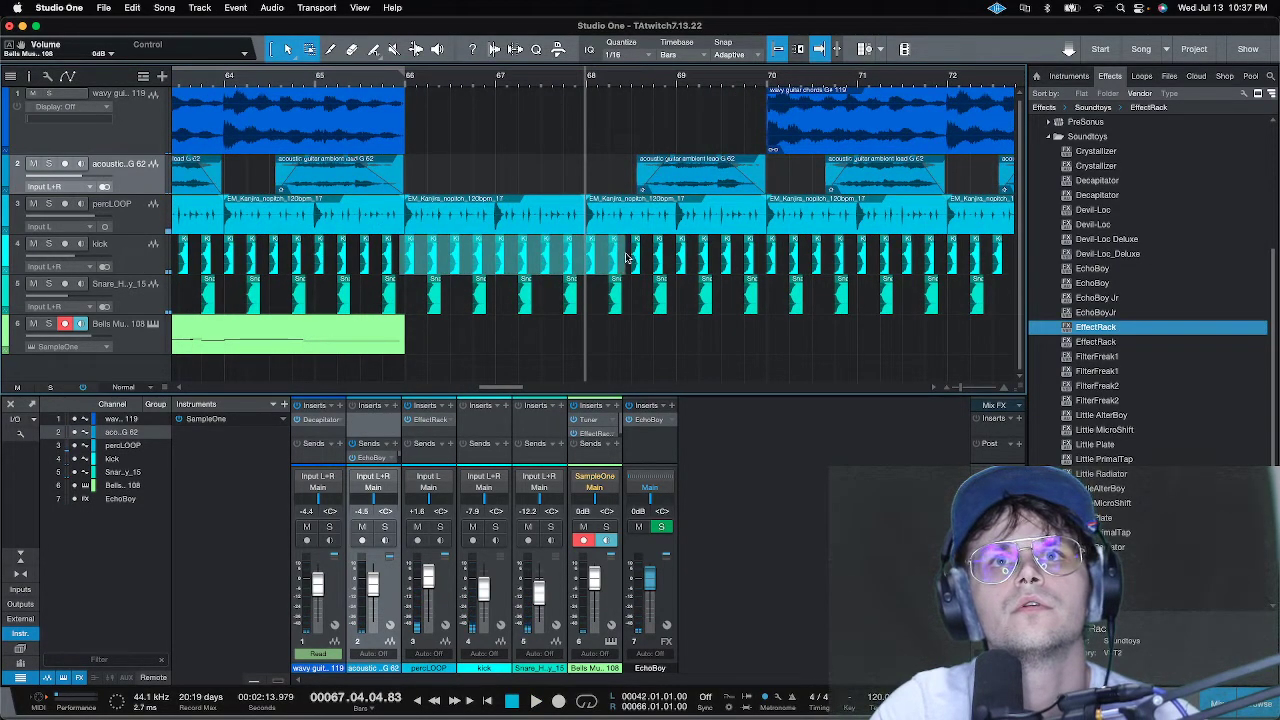
pyautogui.click(576, 262)
pyautogui.press('Delete')
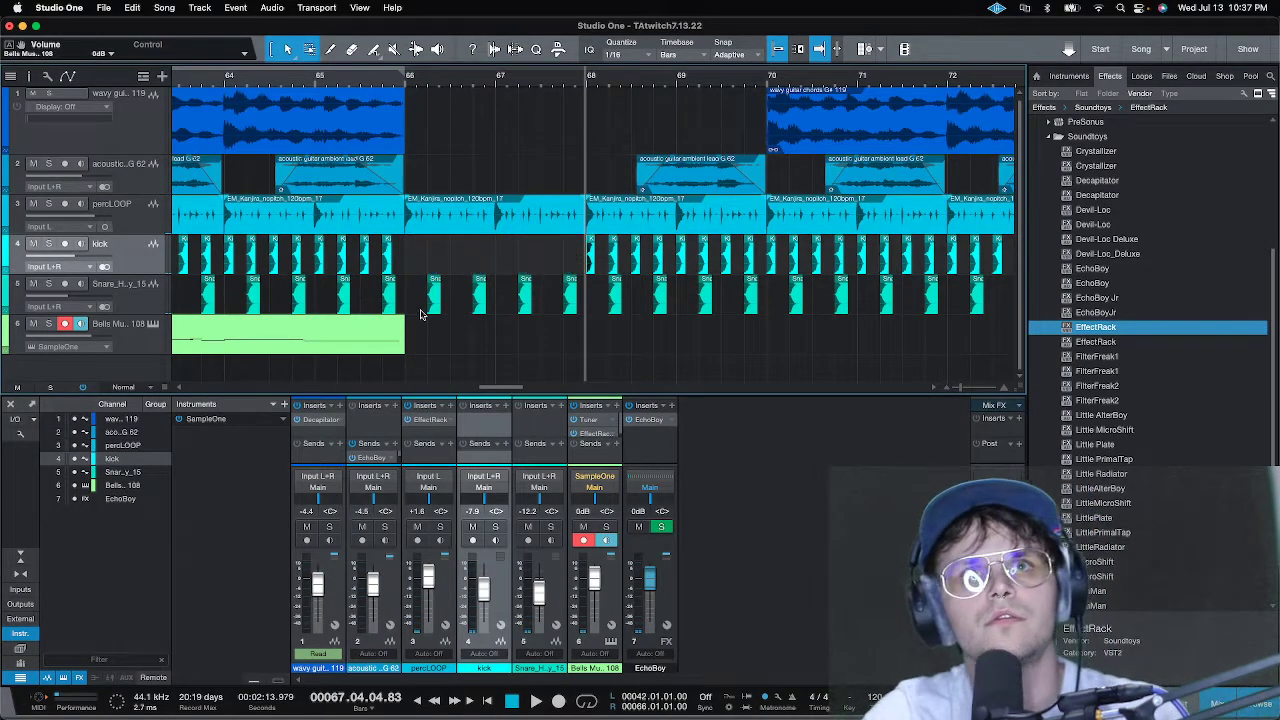
pyautogui.moveTo(418, 306); pyautogui.dragTo(570, 306)
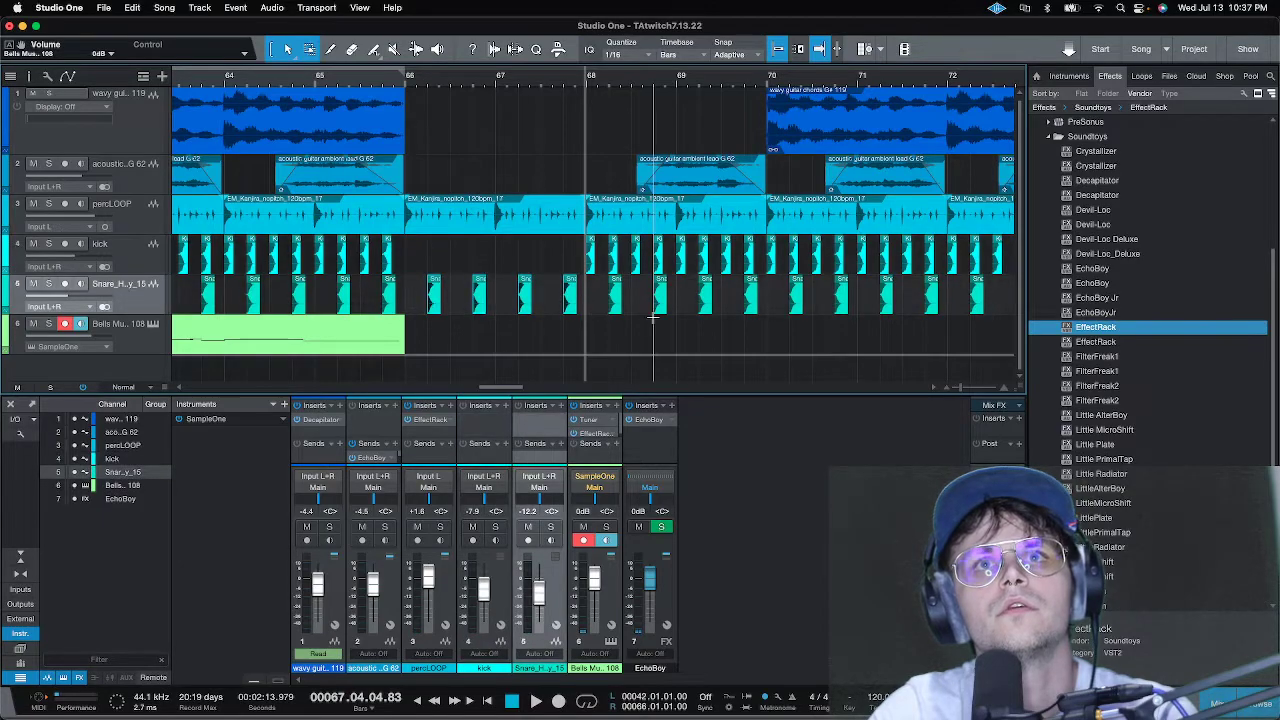
pyautogui.press('Delete')
# - Lower the kick clips' gain in bars 68 and 69 as a rising build, about -11.5 dB at 68.2, and delete the last kick before bar 70
pyautogui.scroll(3, 775, 80)
pyautogui.scroll(2, 775, 80)
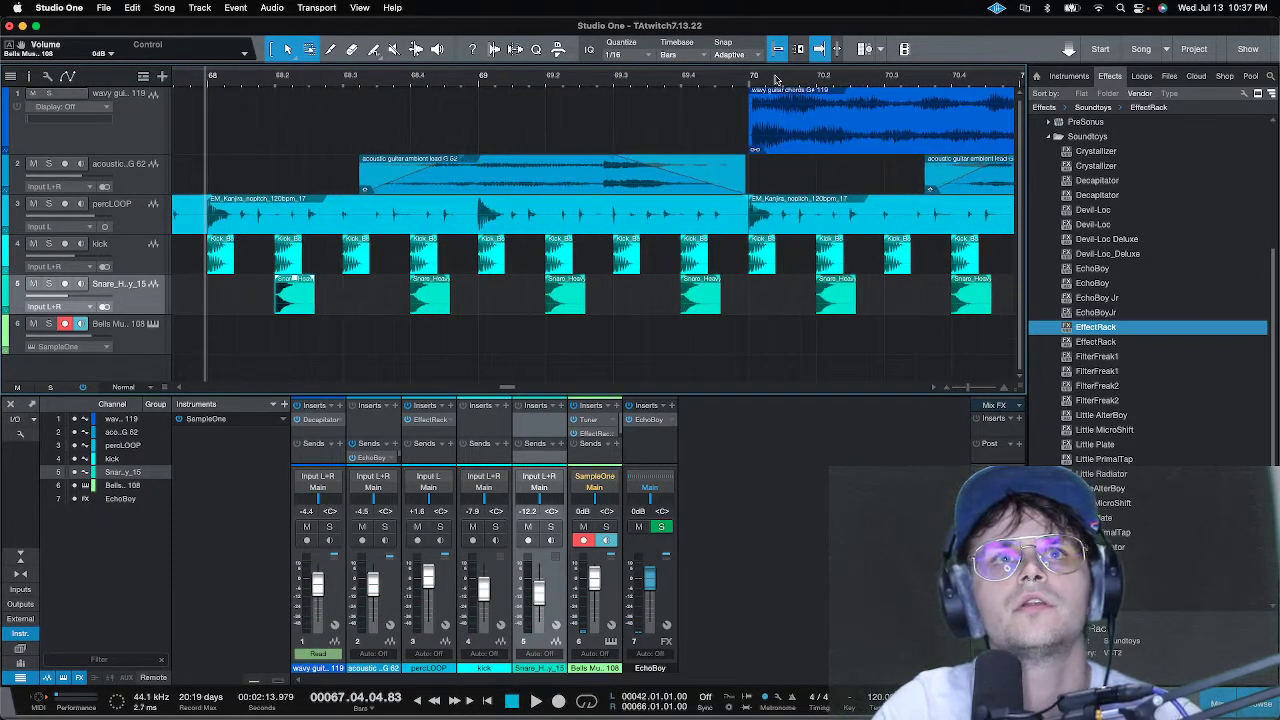
pyautogui.moveTo(221, 240); pyautogui.dragTo(289, 255)
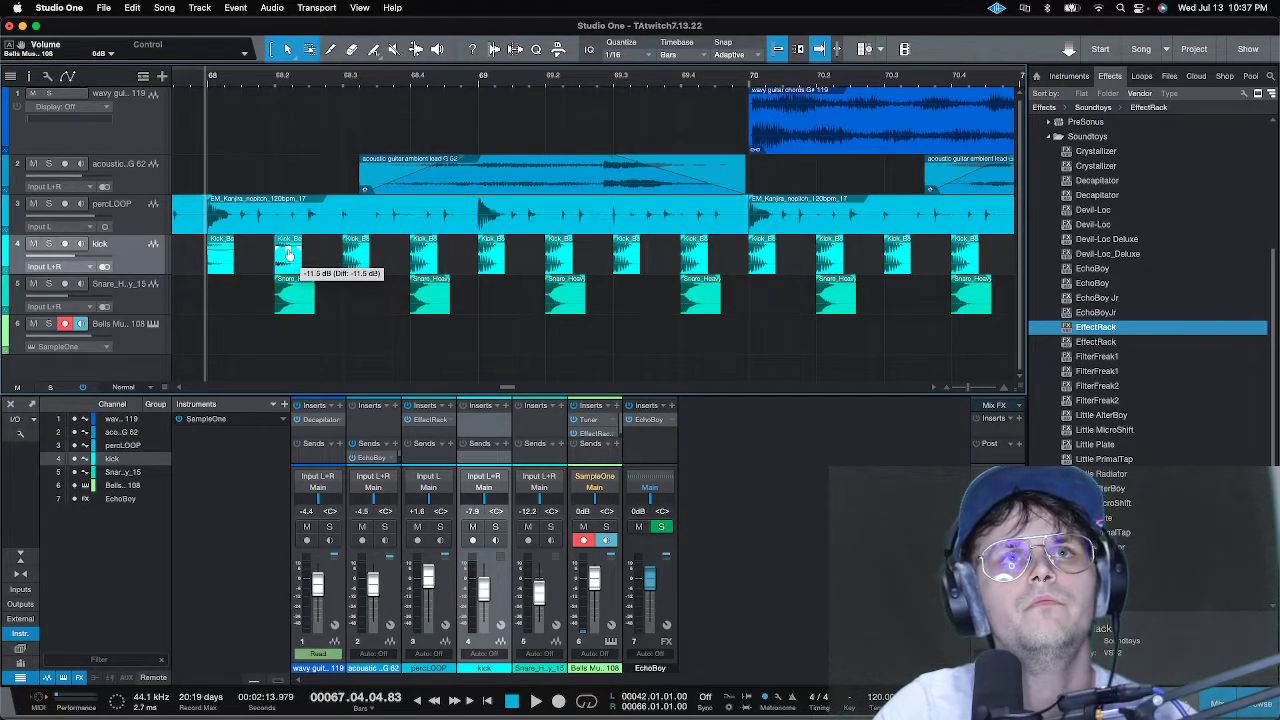
pyautogui.moveTo(356, 243); pyautogui.dragTo(356, 255)
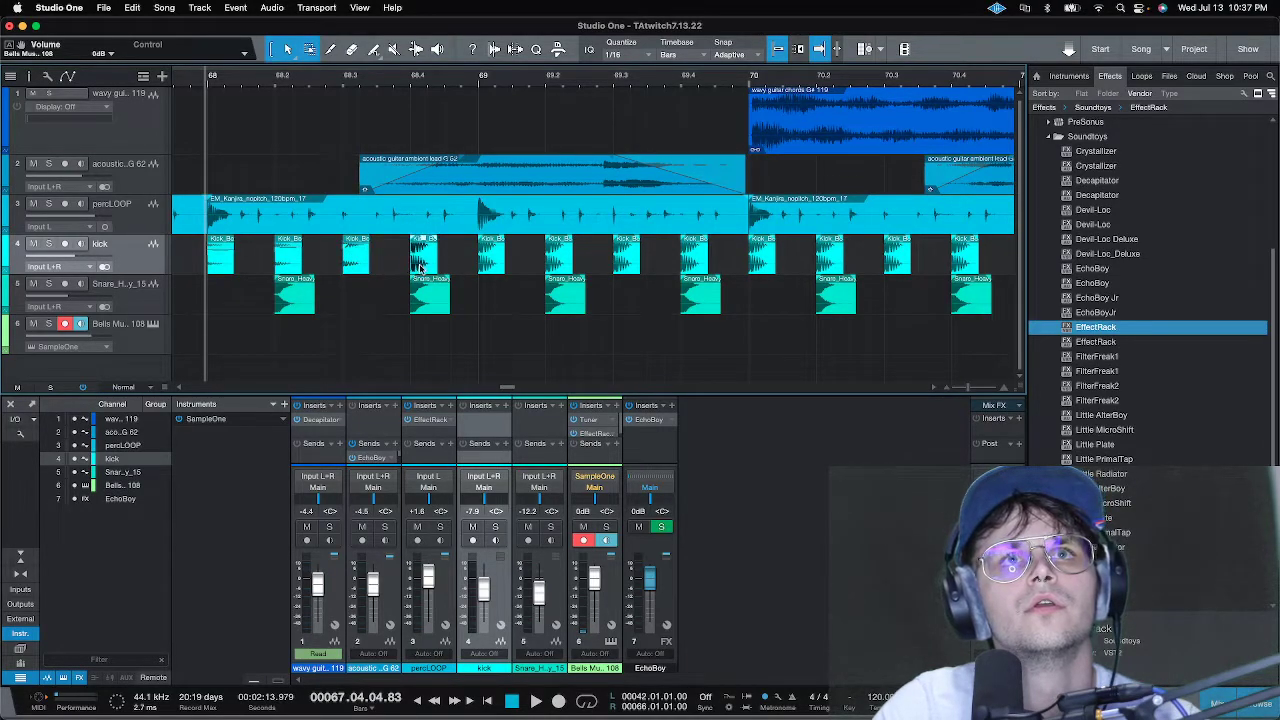
pyautogui.moveTo(423, 243); pyautogui.dragTo(425, 247)
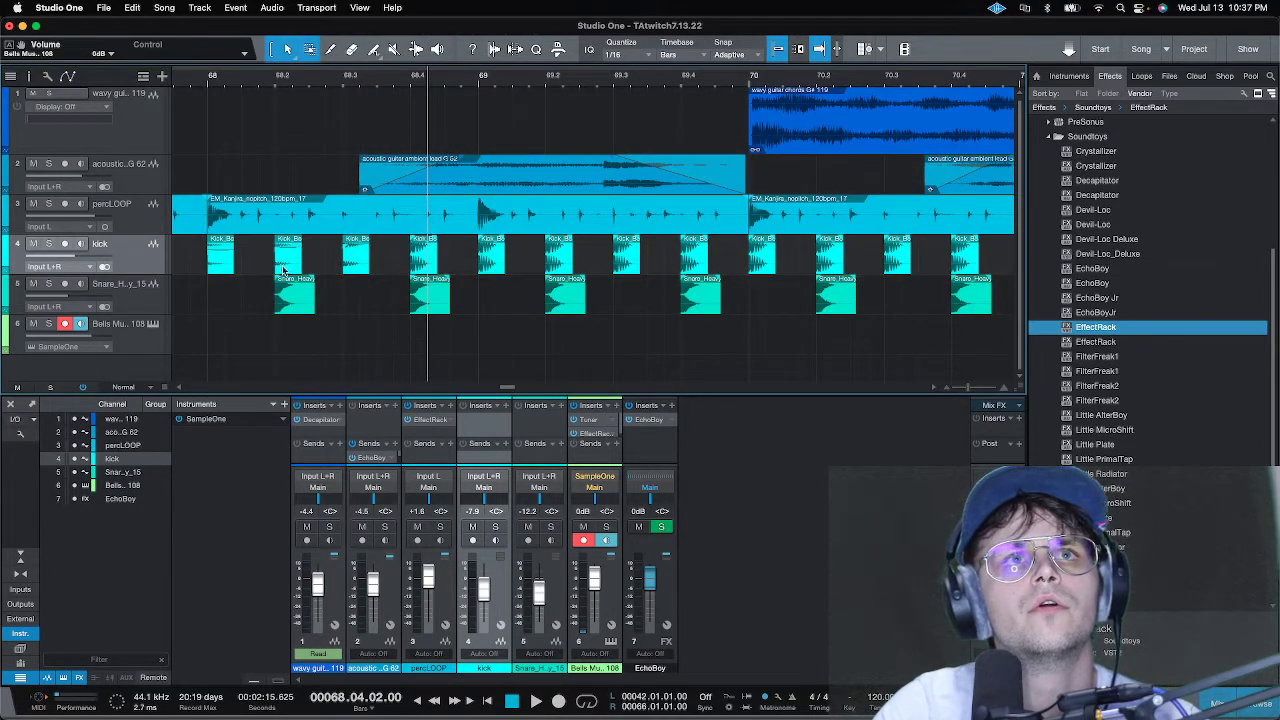
pyautogui.moveTo(221, 265); pyautogui.dragTo(705, 256)
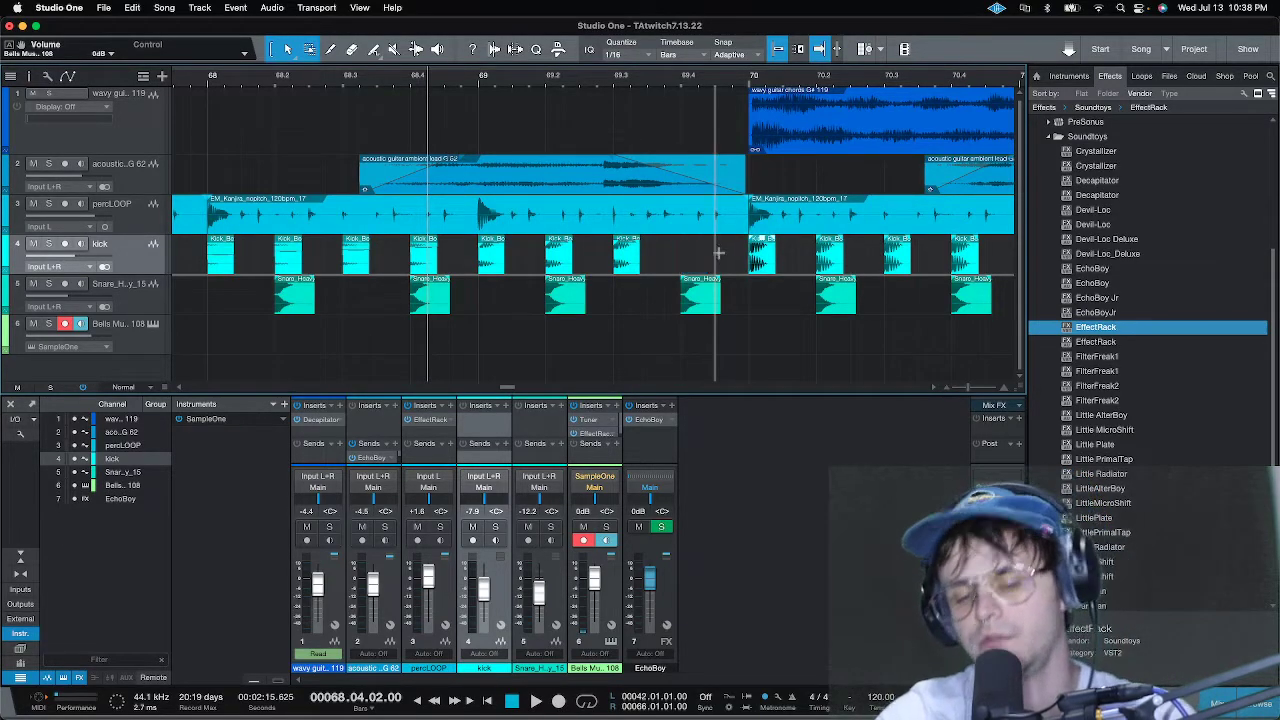
# - Lower the gain of the snare clips at 68.2, 68.4 and 69.2 progressively less, so they build up toward bar 70
pyautogui.click(295, 306)
pyautogui.moveTo(293, 287); pyautogui.dragTo(297, 301)
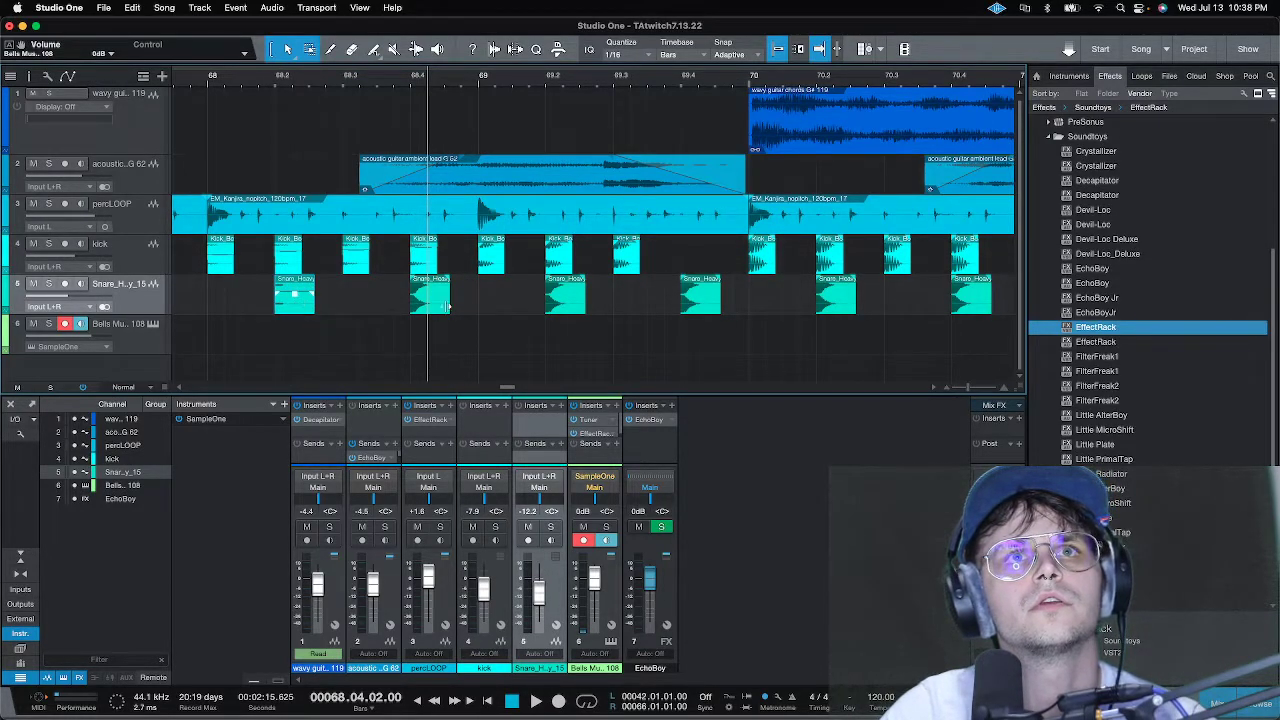
pyautogui.moveTo(435, 287); pyautogui.dragTo(432, 296)
pyautogui.moveTo(564, 285); pyautogui.dragTo(566, 293)
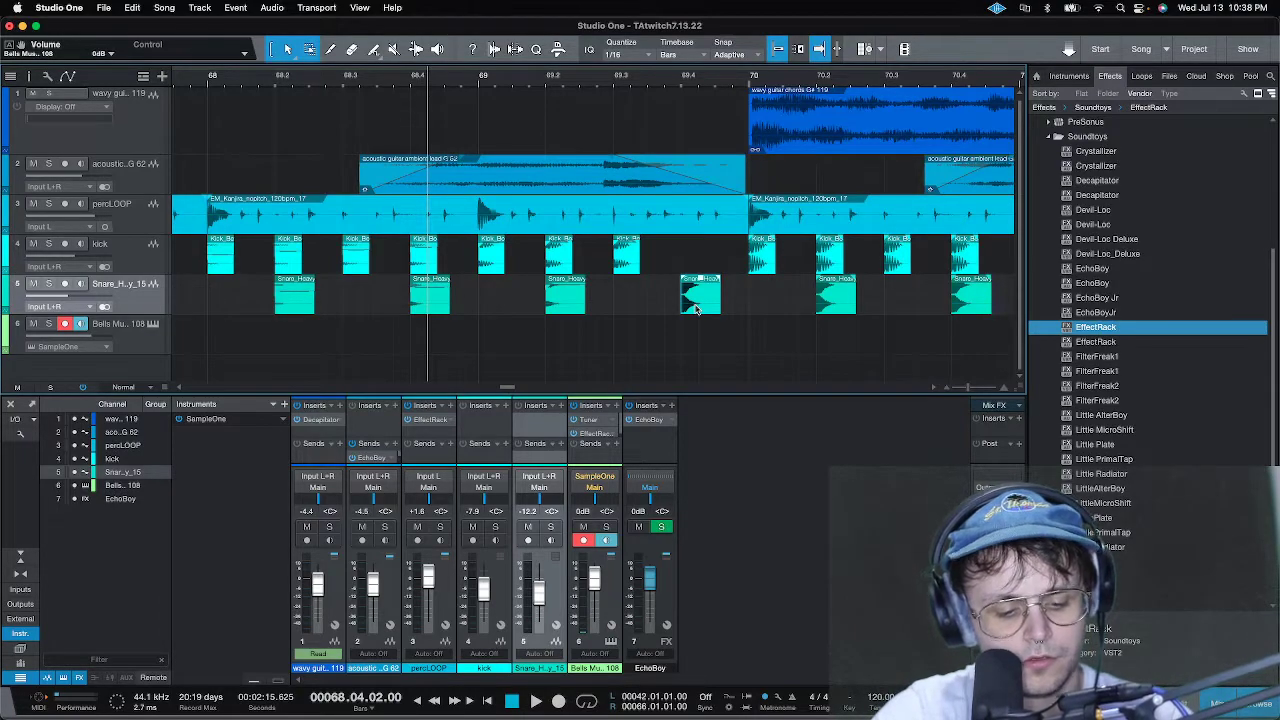
# - Add a shortened copy of the snare hit at 69.4 directly in front of it and play the fill
pyautogui.moveTo(697, 300); pyautogui.dragTo(668, 305)
pyautogui.press('d')
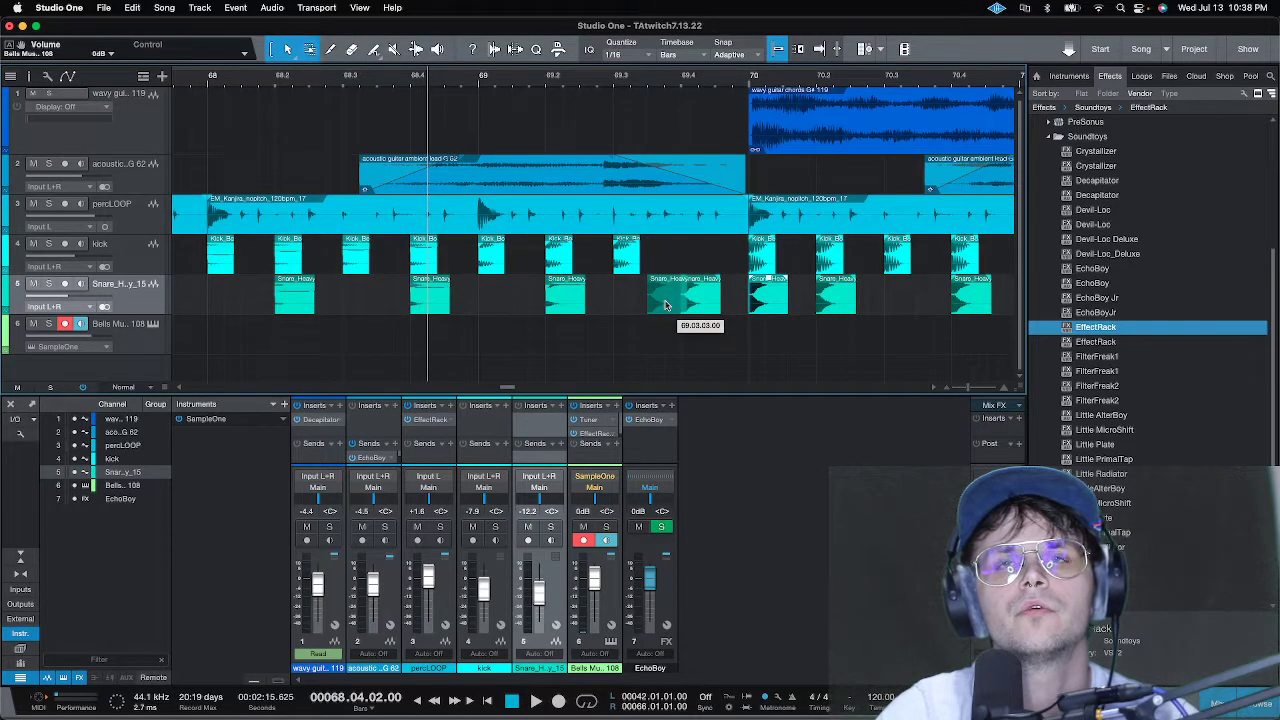
pyautogui.moveTo(666, 305)
pyautogui.mouseDown()
pyautogui.moveTo(679, 302)
pyautogui.moveTo(666, 302)
pyautogui.mouseUp()
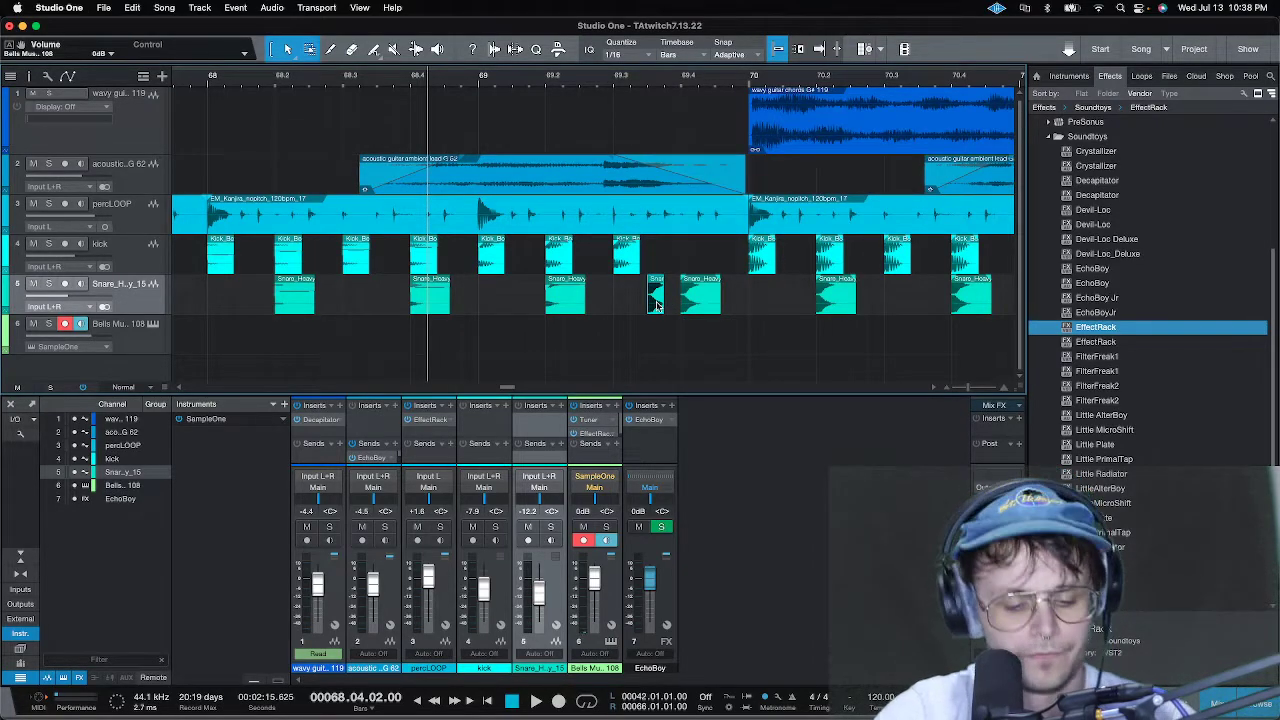
pyautogui.click(582, 80)
pyautogui.press('space')
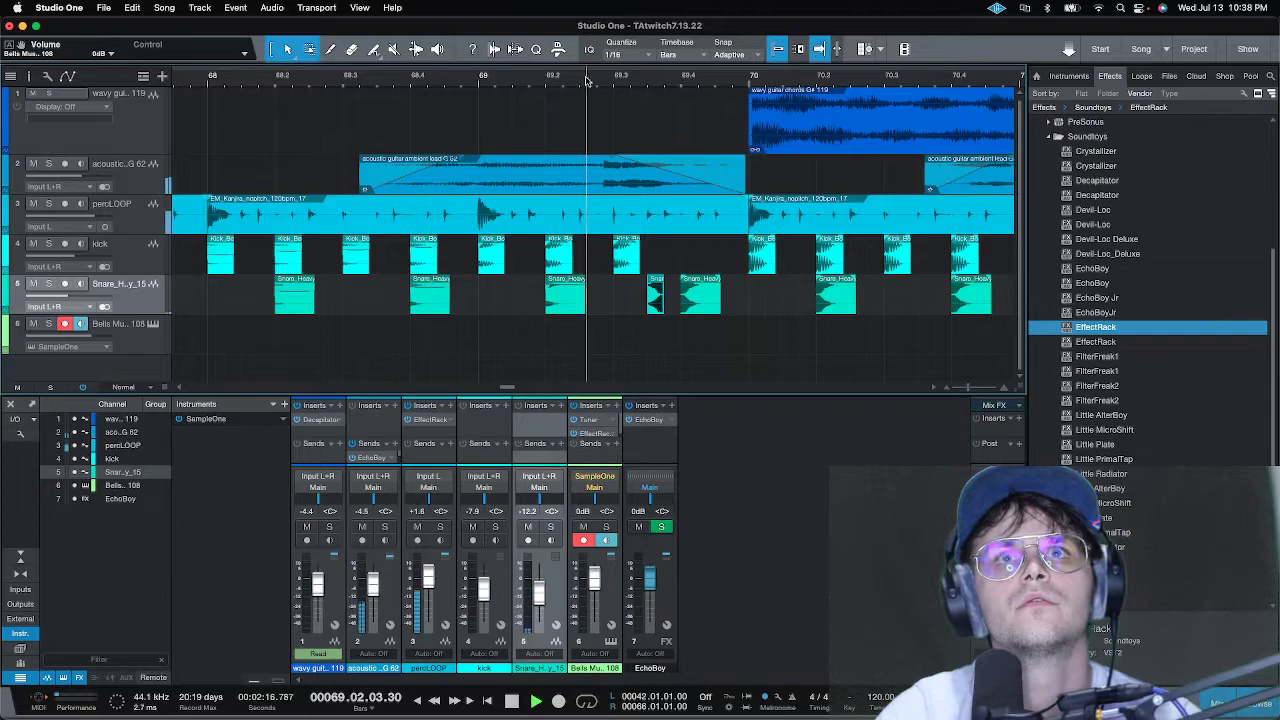
pyautogui.moveTo(656, 302); pyautogui.dragTo(672, 302)
pyautogui.click(577, 82)
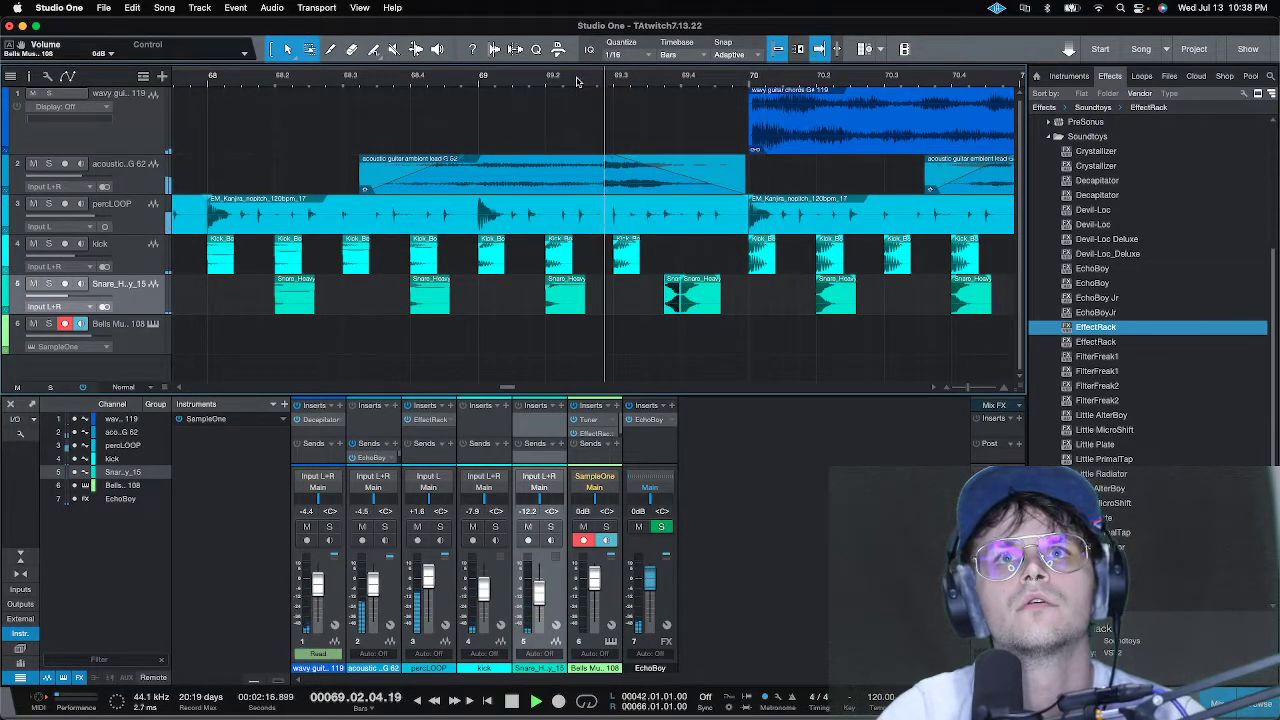
pyautogui.press('space')
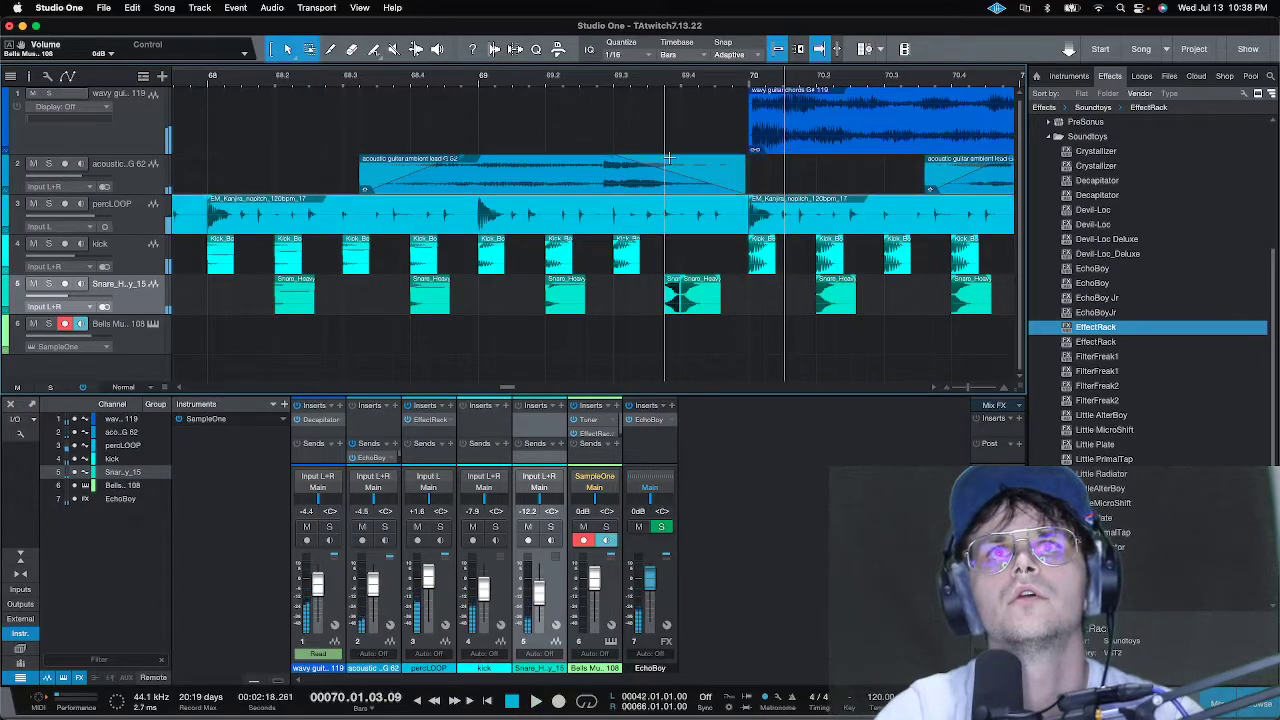
# - Trim the ends of the percussion loop and acoustic guitar clips before bar 70 back to 69.4 and play the break
pyautogui.moveTo(748, 216); pyautogui.dragTo(681, 224)
pyautogui.moveTo(743, 159); pyautogui.dragTo(683, 190)
pyautogui.click(601, 85)
pyautogui.press('space')
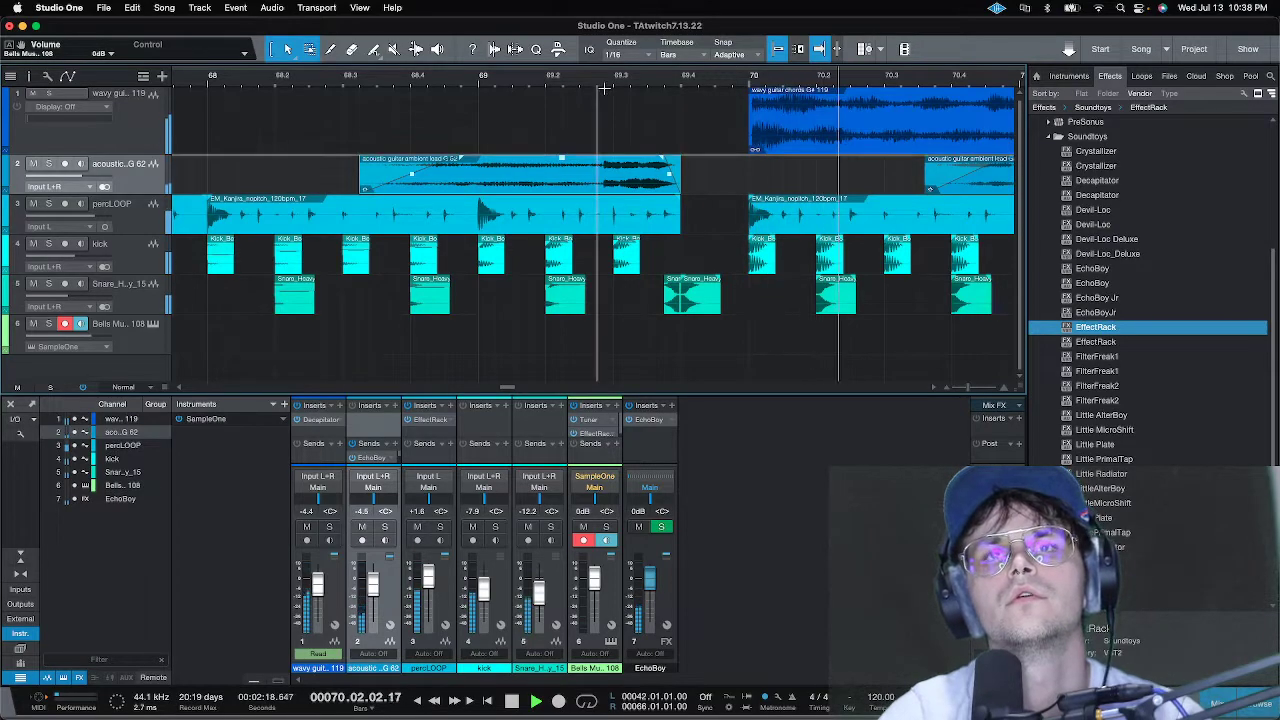
pyautogui.press('space')
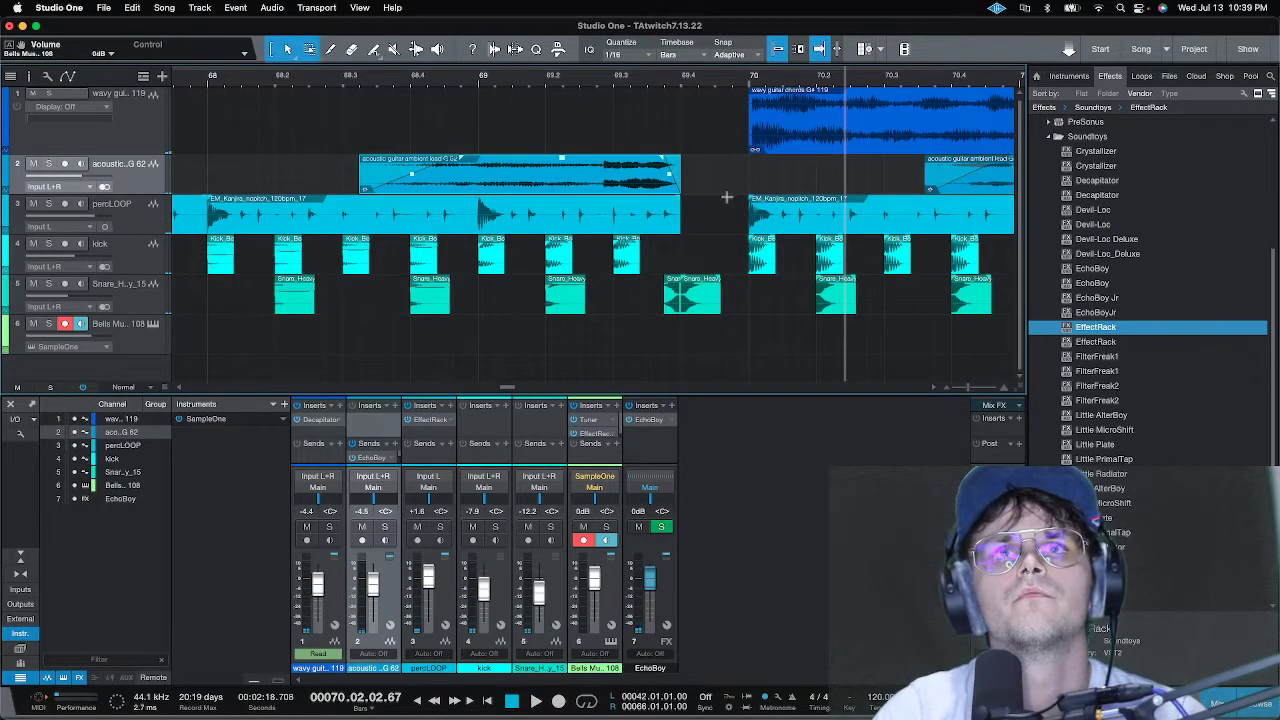
# - Set the short extra snare clip's gain before 69.4 to -4.7 dB and play the transition from about bar 64
pyautogui.click(718, 300)
pyautogui.moveTo(700, 286); pyautogui.dragTo(700, 286)
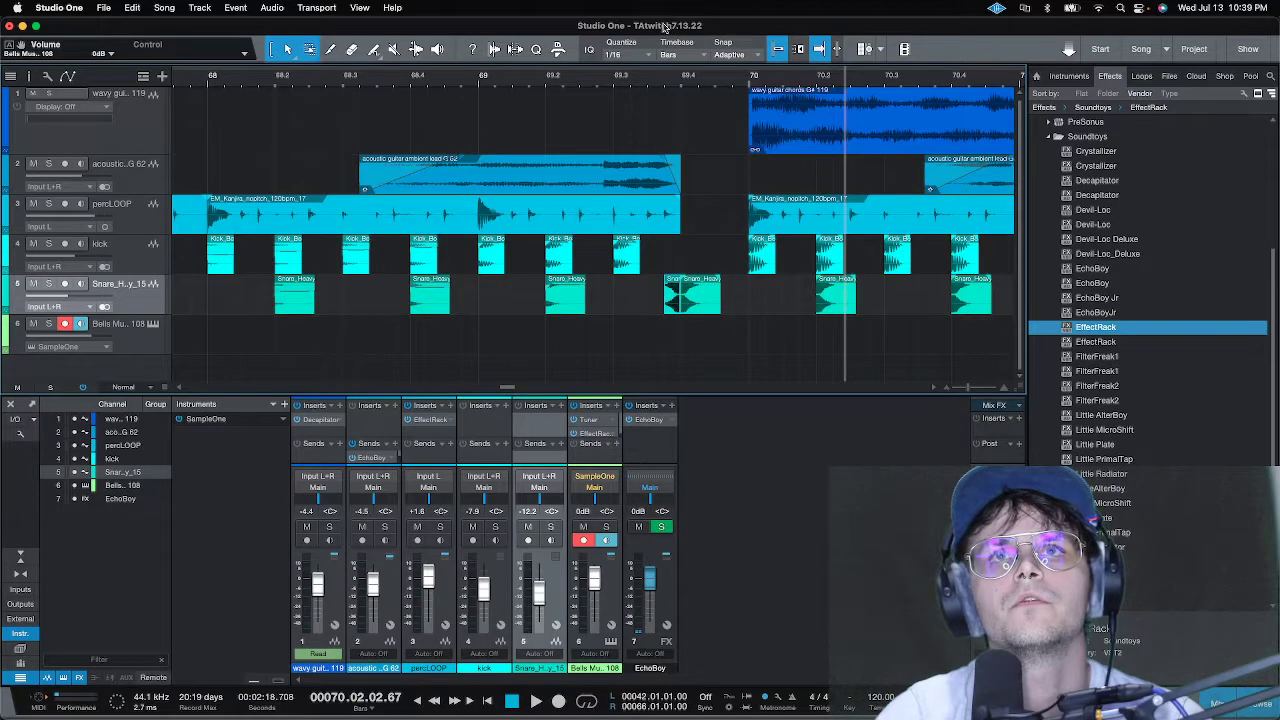
pyautogui.moveTo(659, 76); pyautogui.dragTo(685, 270)
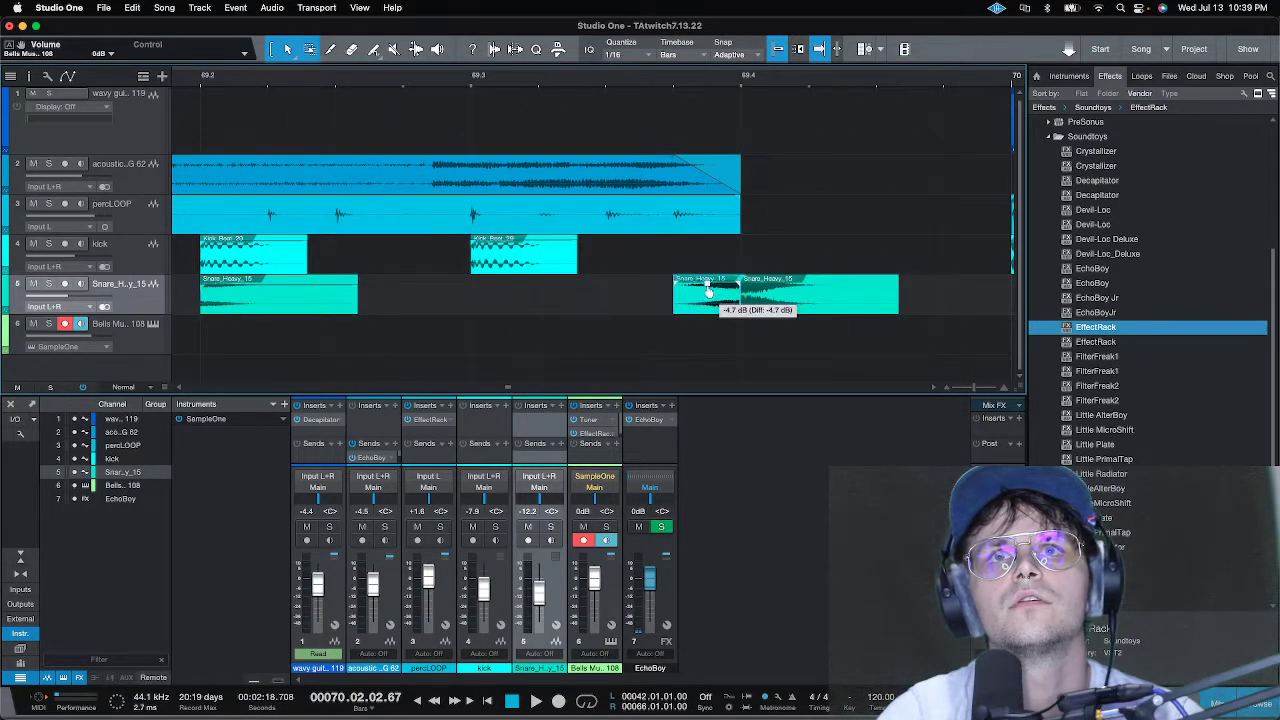
pyautogui.click(550, 84)
pyautogui.press('space')
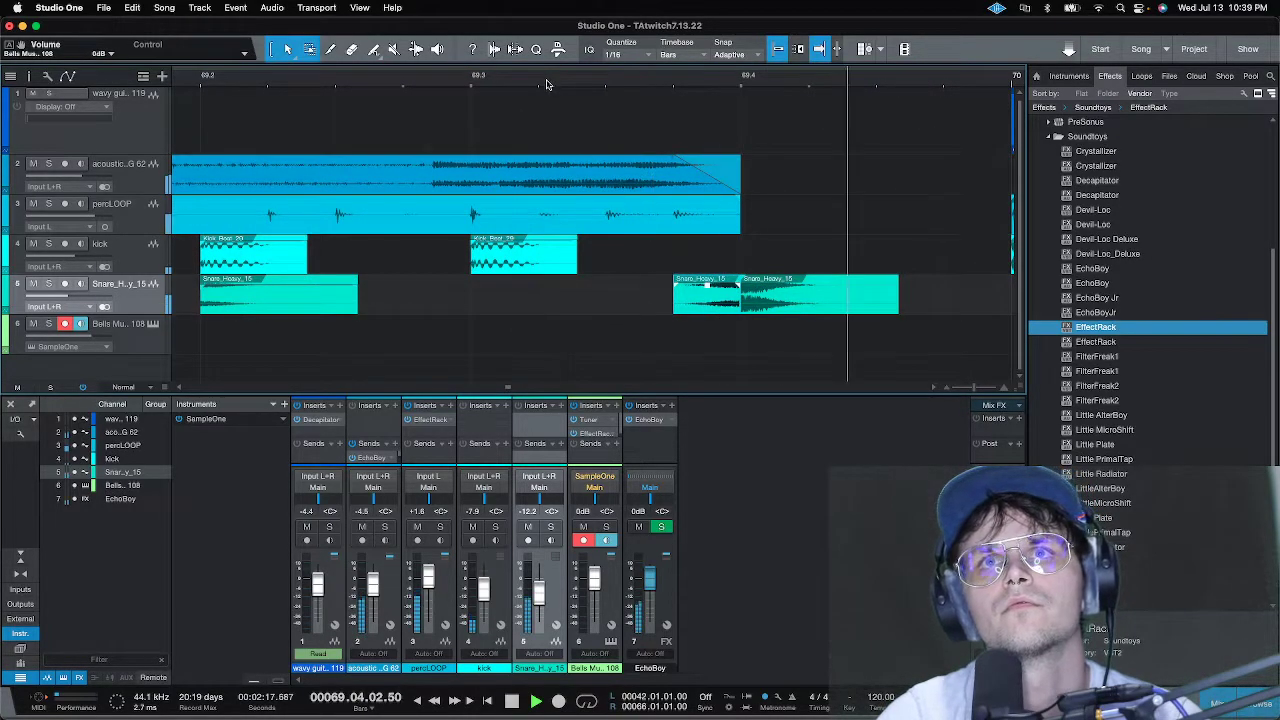
pyautogui.press('space')
pyautogui.press('w')
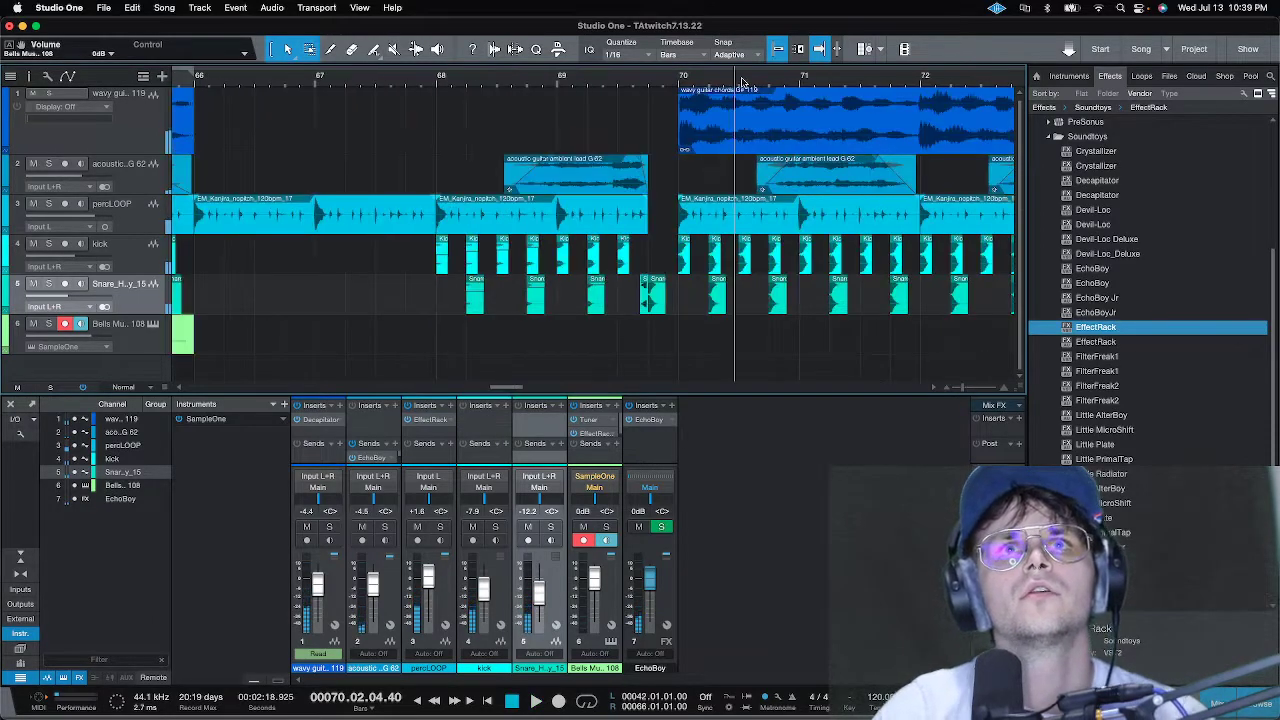
pyautogui.press('w')
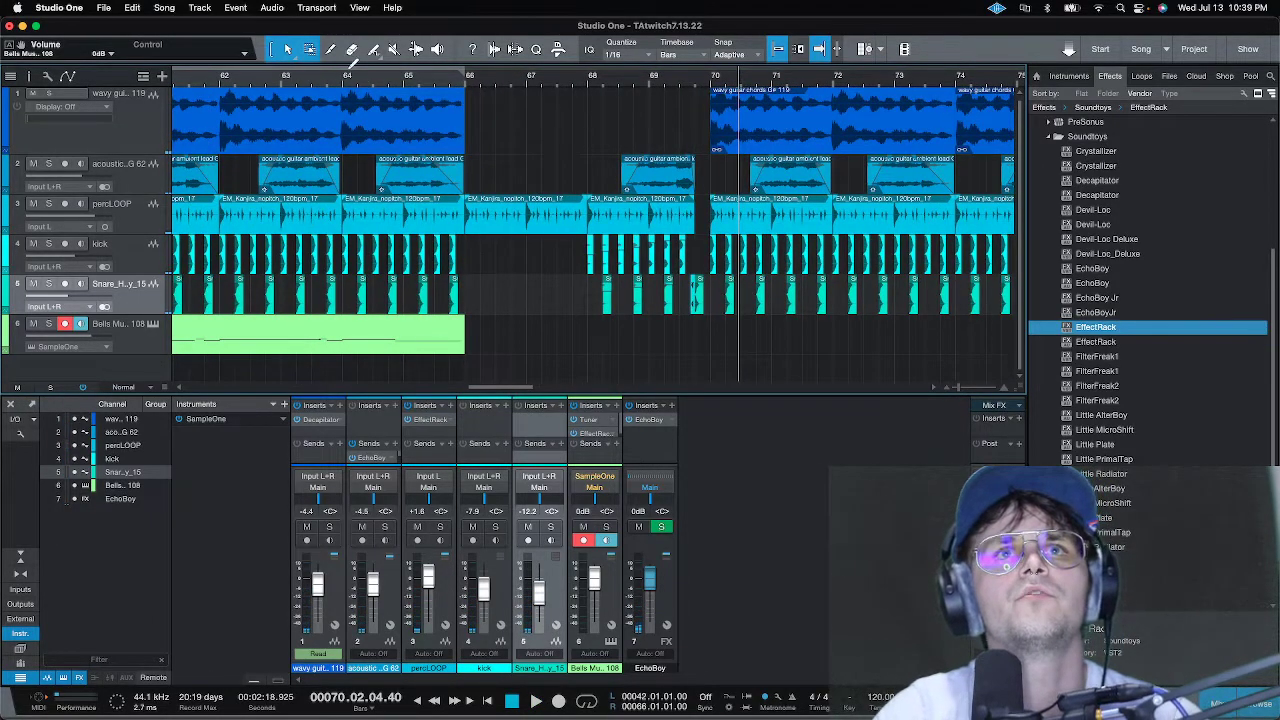
pyautogui.click(345, 77)
pyautogui.press('space')
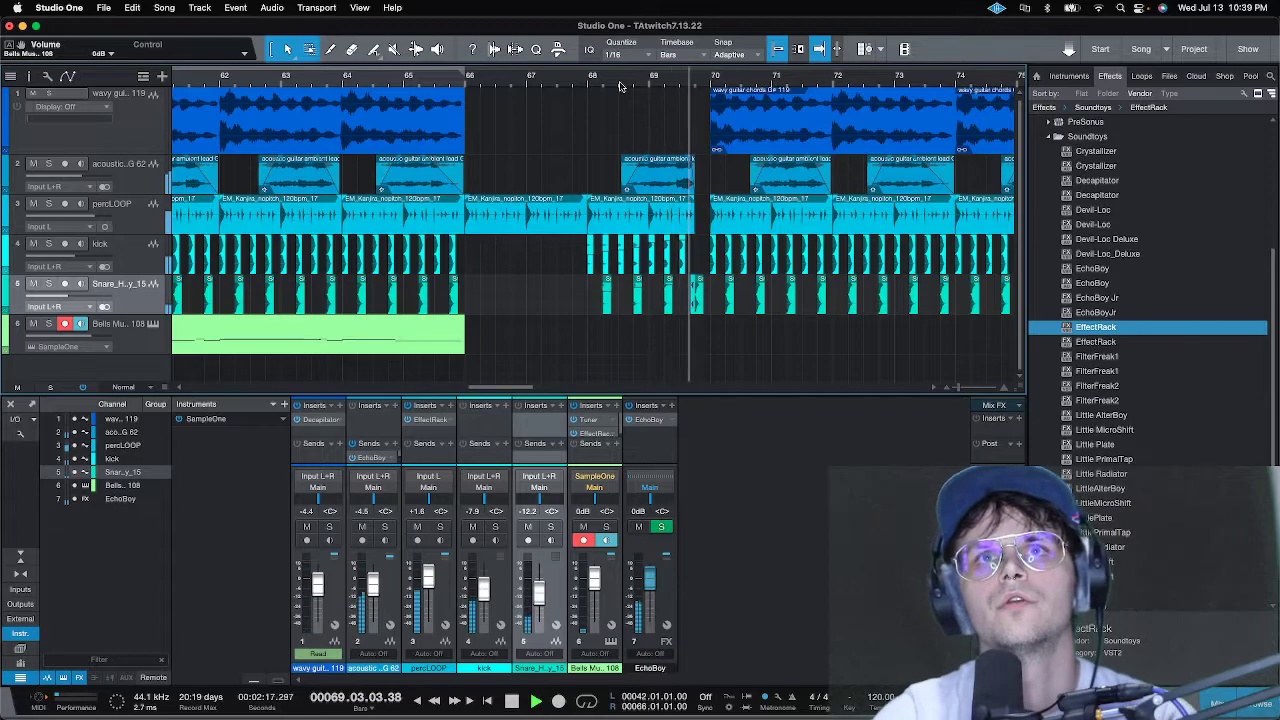
# - Remove the remaining acoustic guitar clip between bars 68 and 70 and play the transition from about bar 65 into bar 71
pyautogui.click(676, 185)
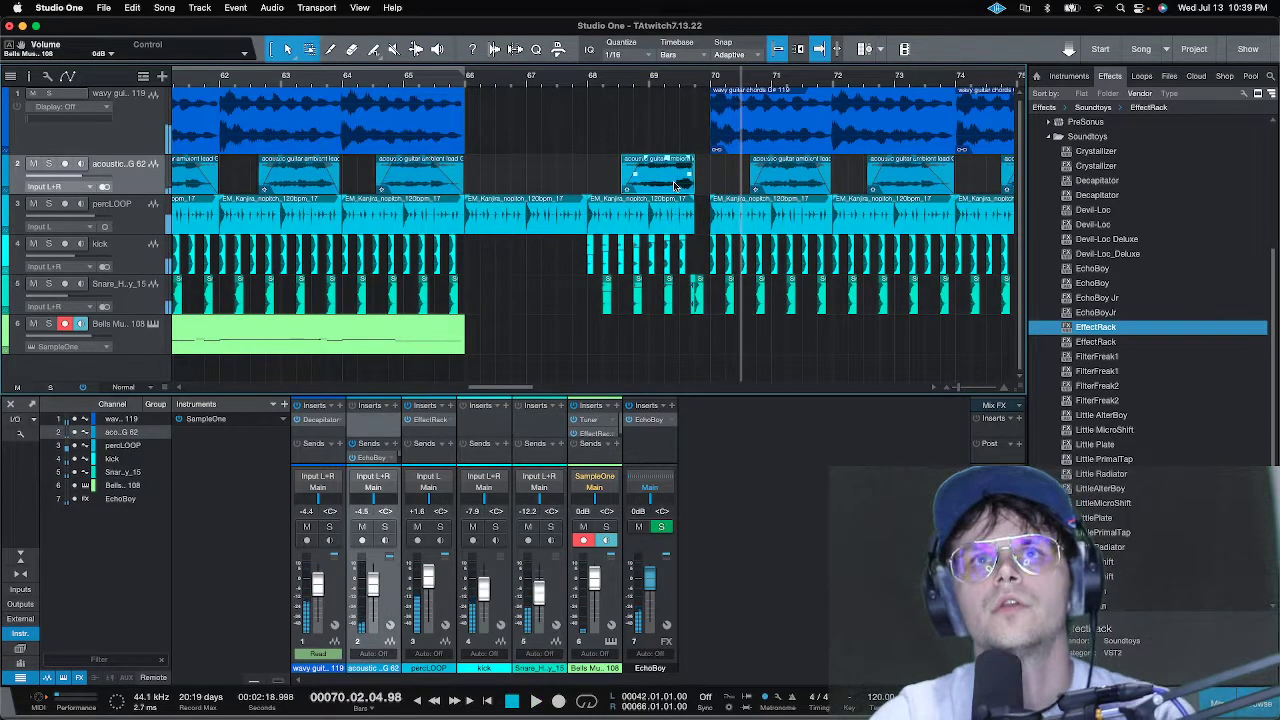
pyautogui.moveTo(676, 185); pyautogui.dragTo(806, 185)
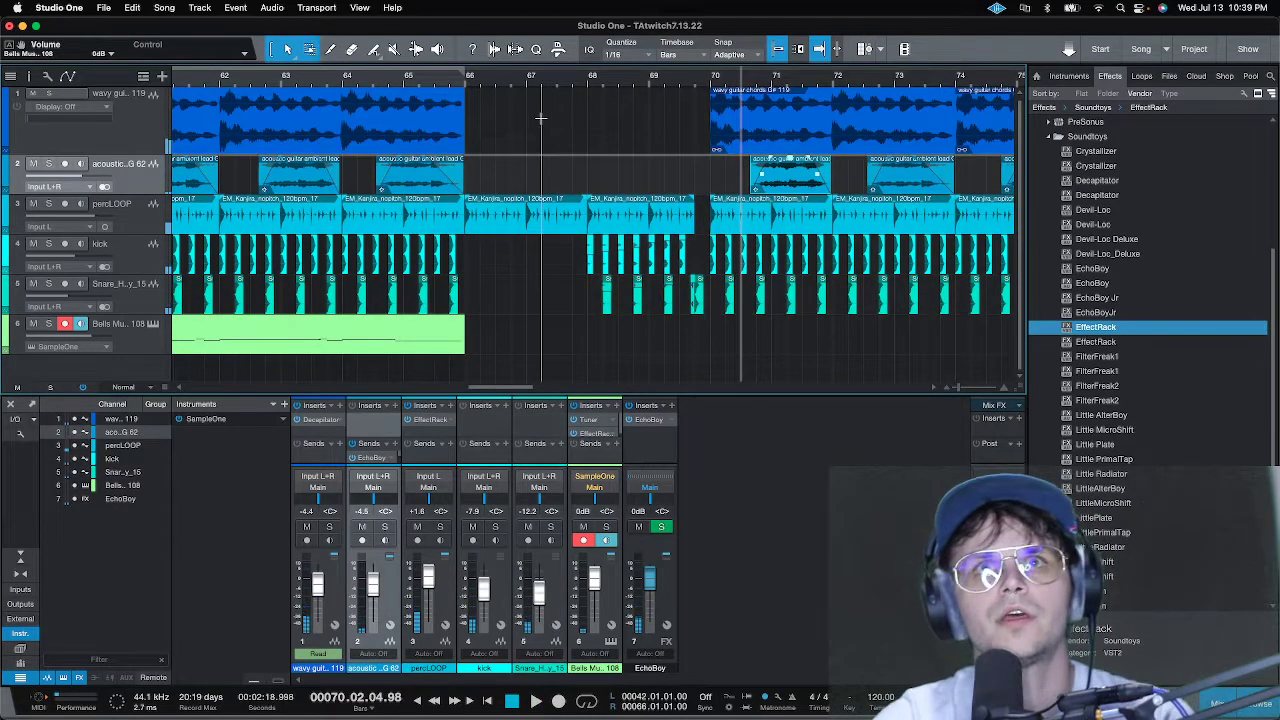
pyautogui.click(415, 80)
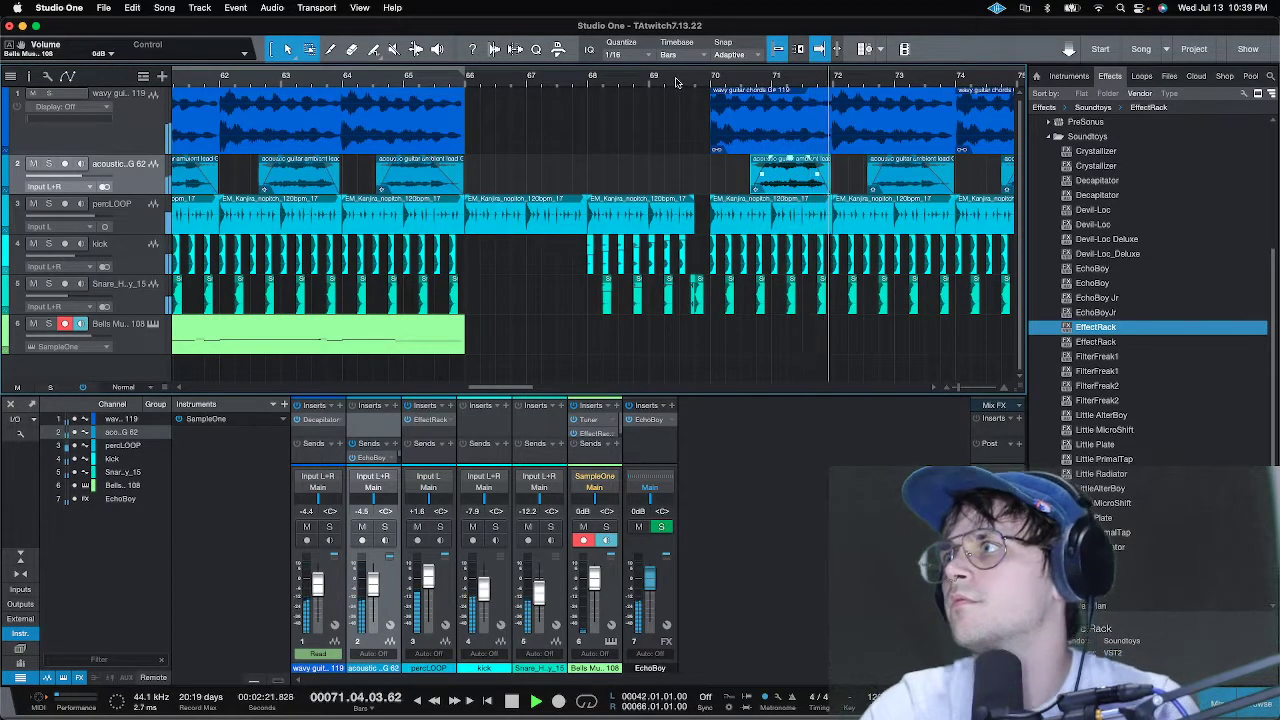
pyautogui.press('space')
# - Place the playhead at bar 70 and set the loop range from bar 70 to bar 90
pyautogui.scroll(-5, 656, 86)
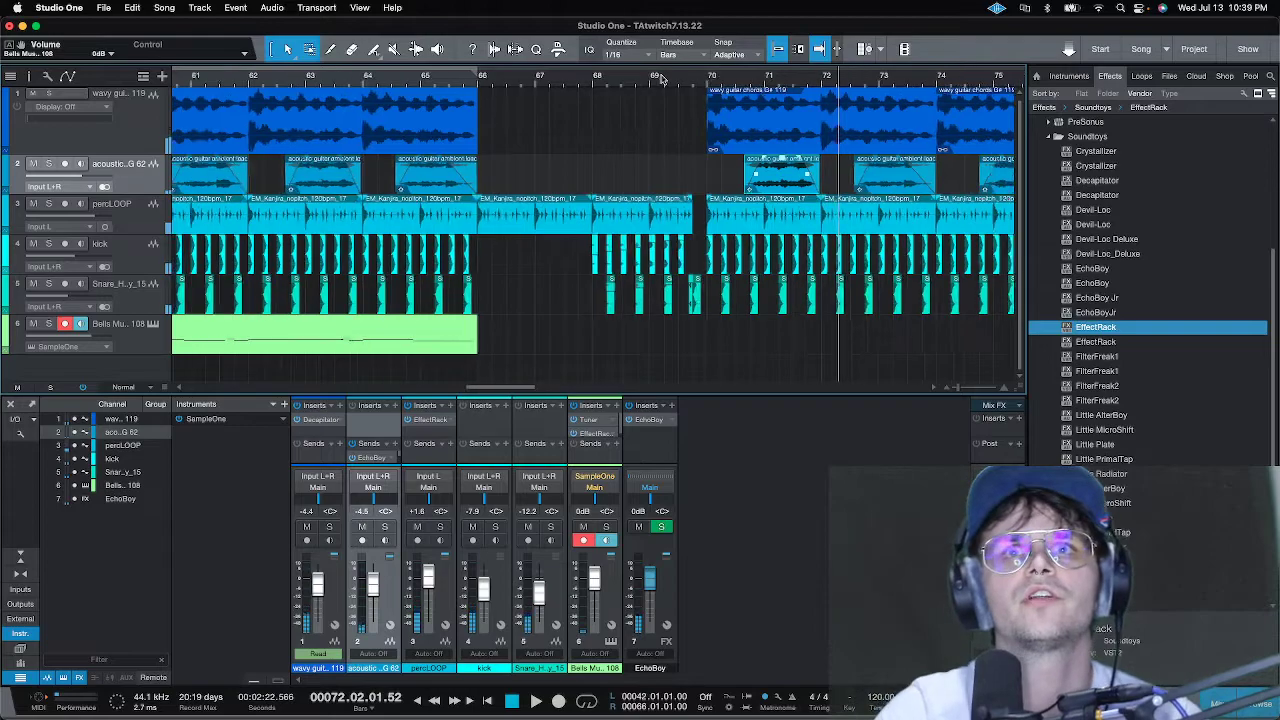
pyautogui.click(686, 78)
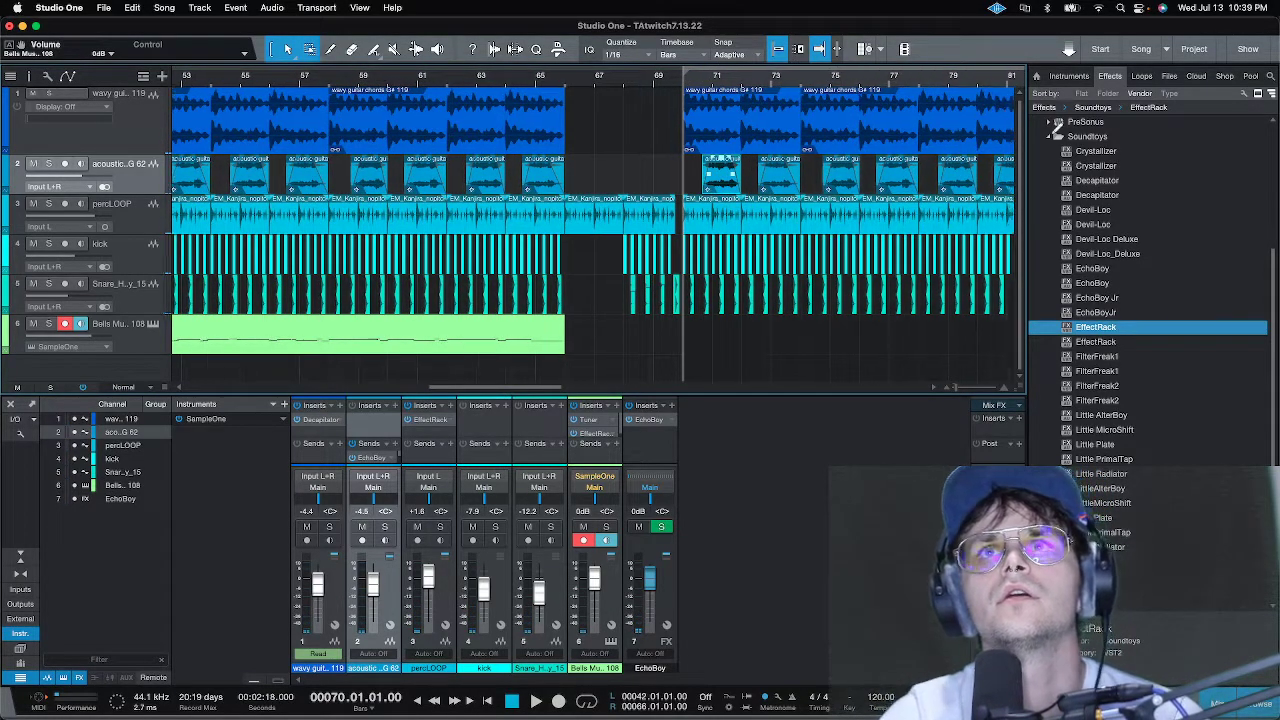
pyautogui.hscroll(5, 600, 220)
pyautogui.hscroll(2, 823, 180)
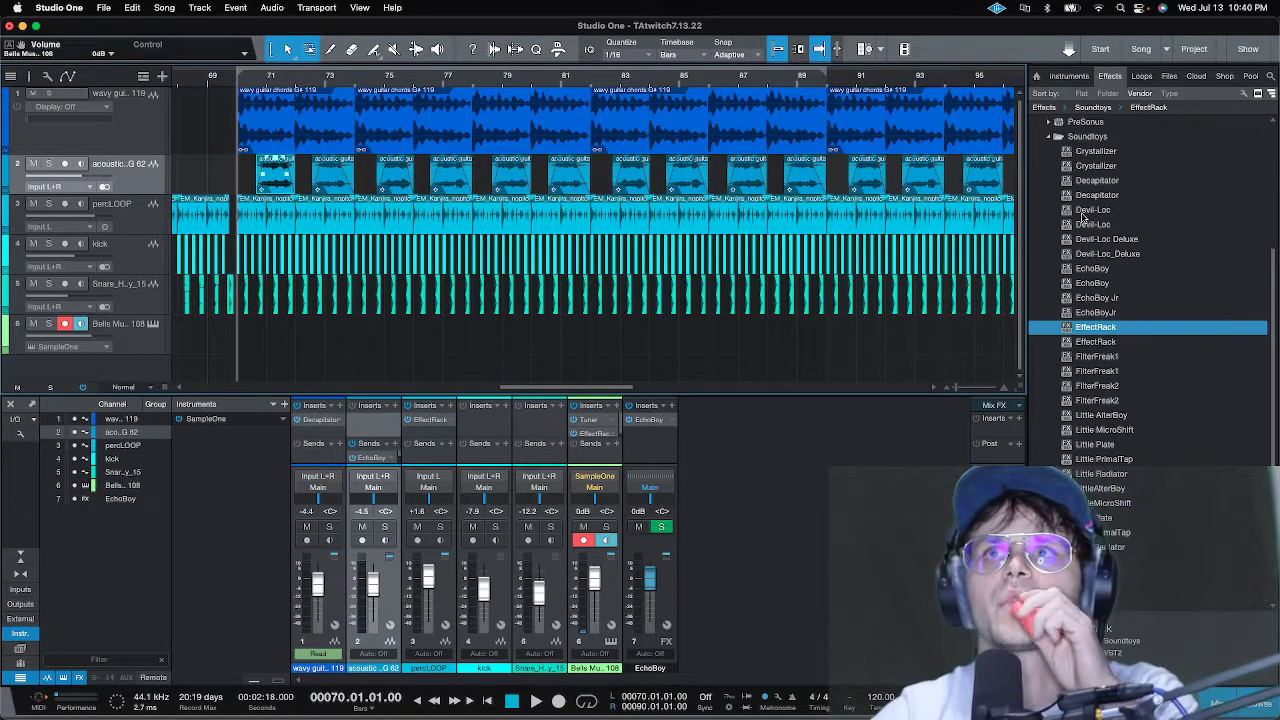
# - Browse the available instruments and add Kontakt from Native Instruments as a new instrument track below the bells track
pyautogui.click(1049, 137)
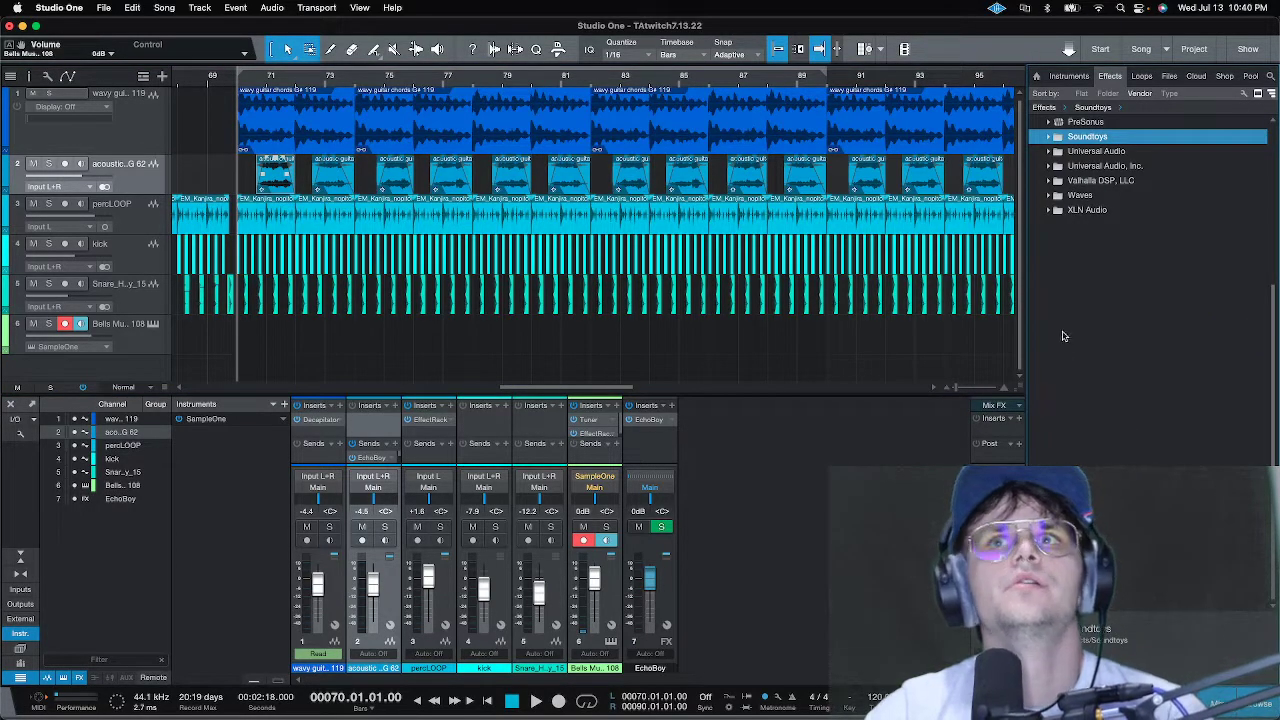
pyautogui.scroll(5, 1068, 206)
pyautogui.click(1070, 77)
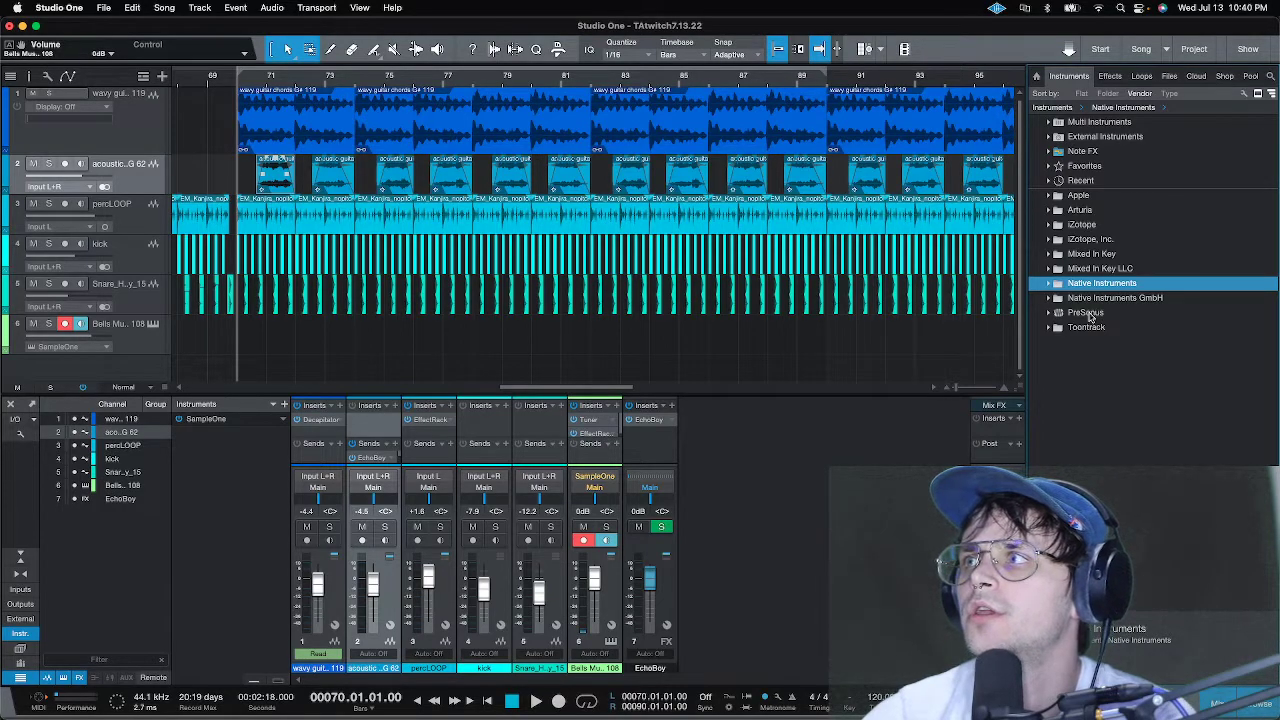
pyautogui.click(1085, 313)
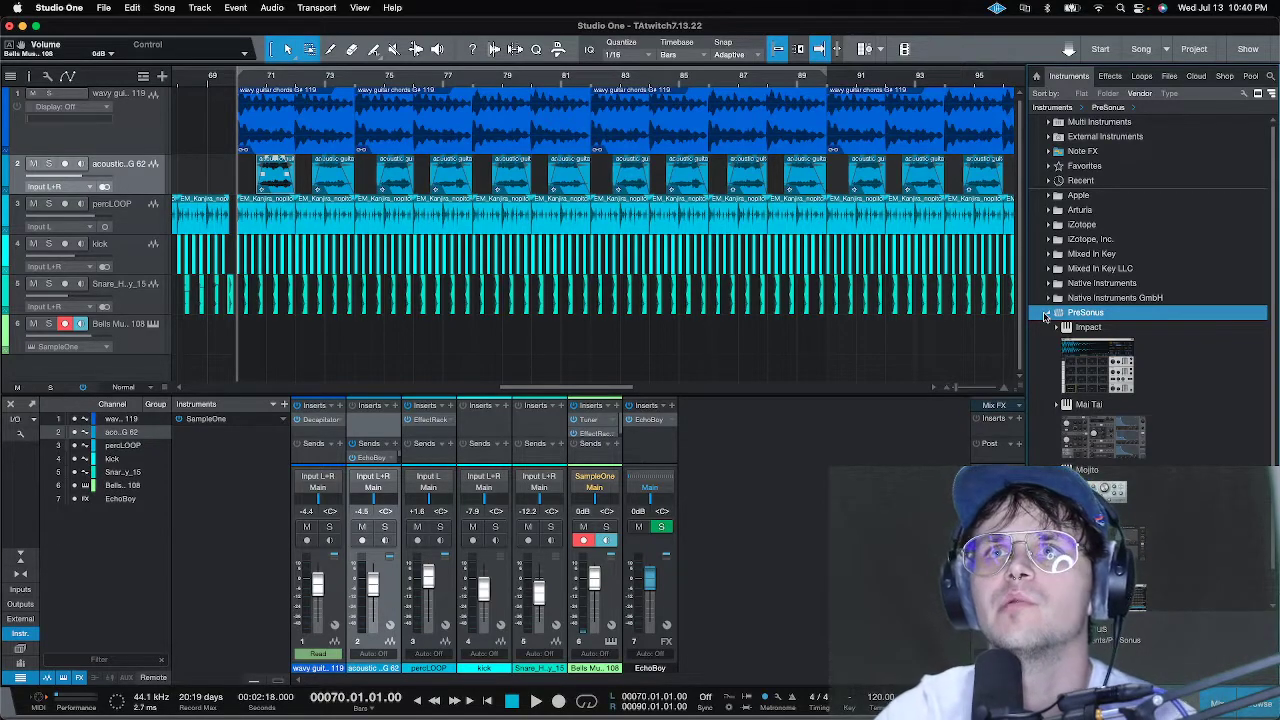
pyautogui.scroll(-1, 1150, 360)
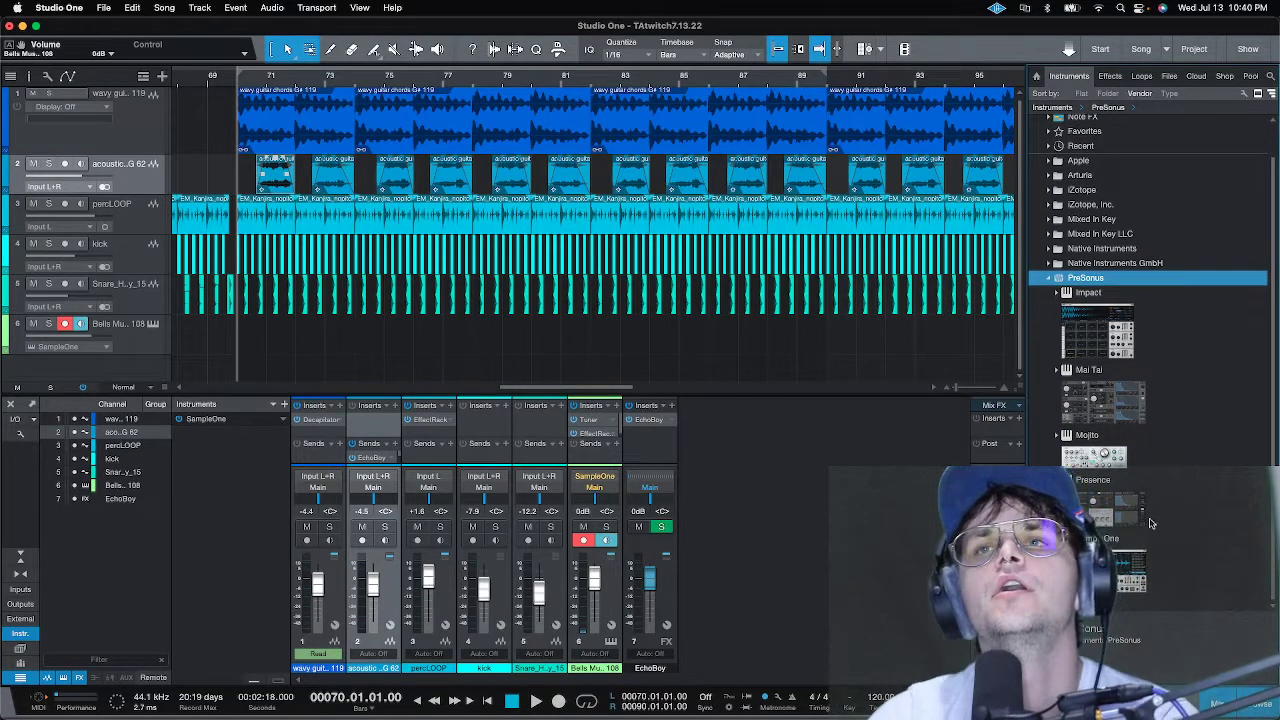
pyautogui.click(1050, 278)
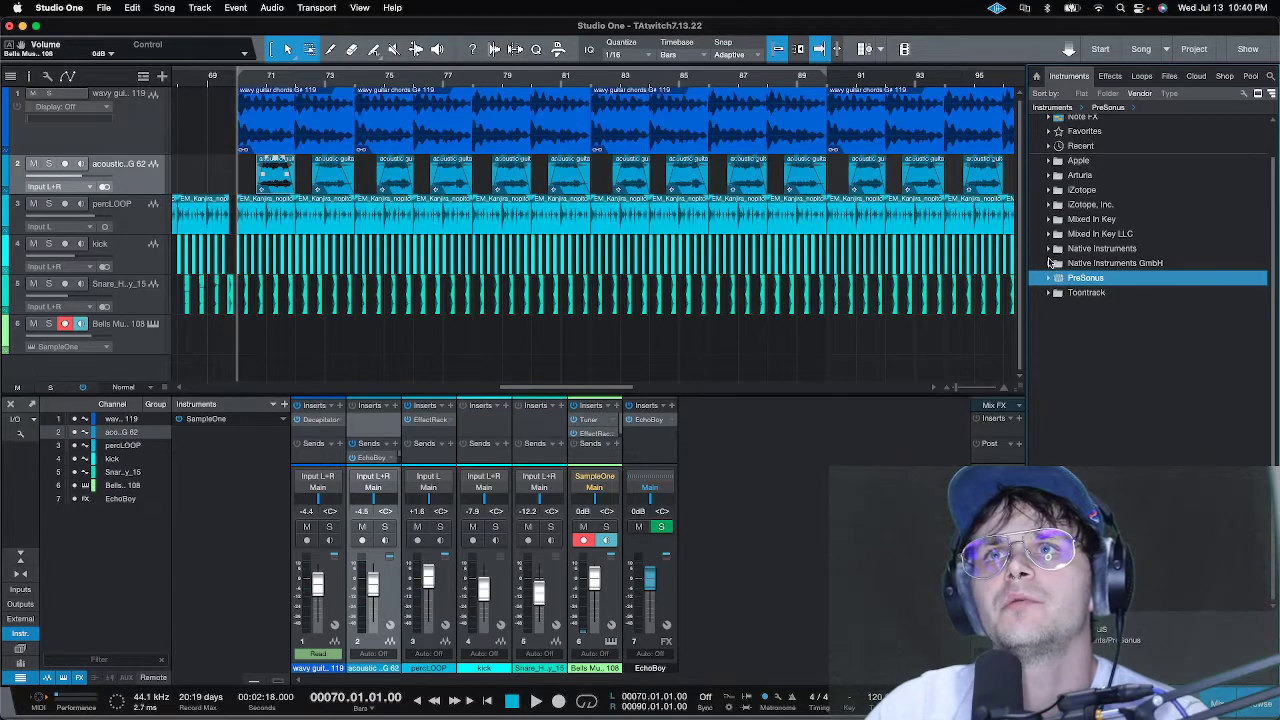
pyautogui.click(1049, 250)
pyautogui.moveTo(1122, 375); pyautogui.dragTo(71, 348)
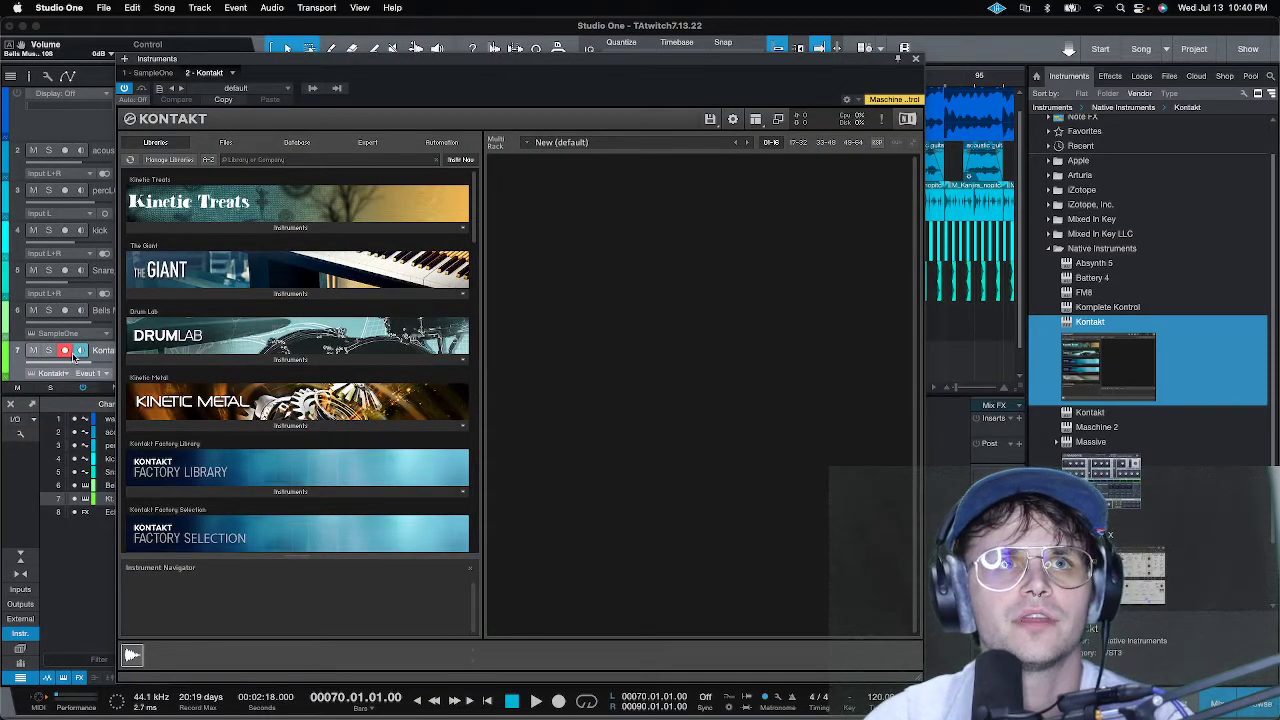
# - Load the 40s Very Own - Keys instrument from its Play Series library into Kontakt
pyautogui.click(66, 352)
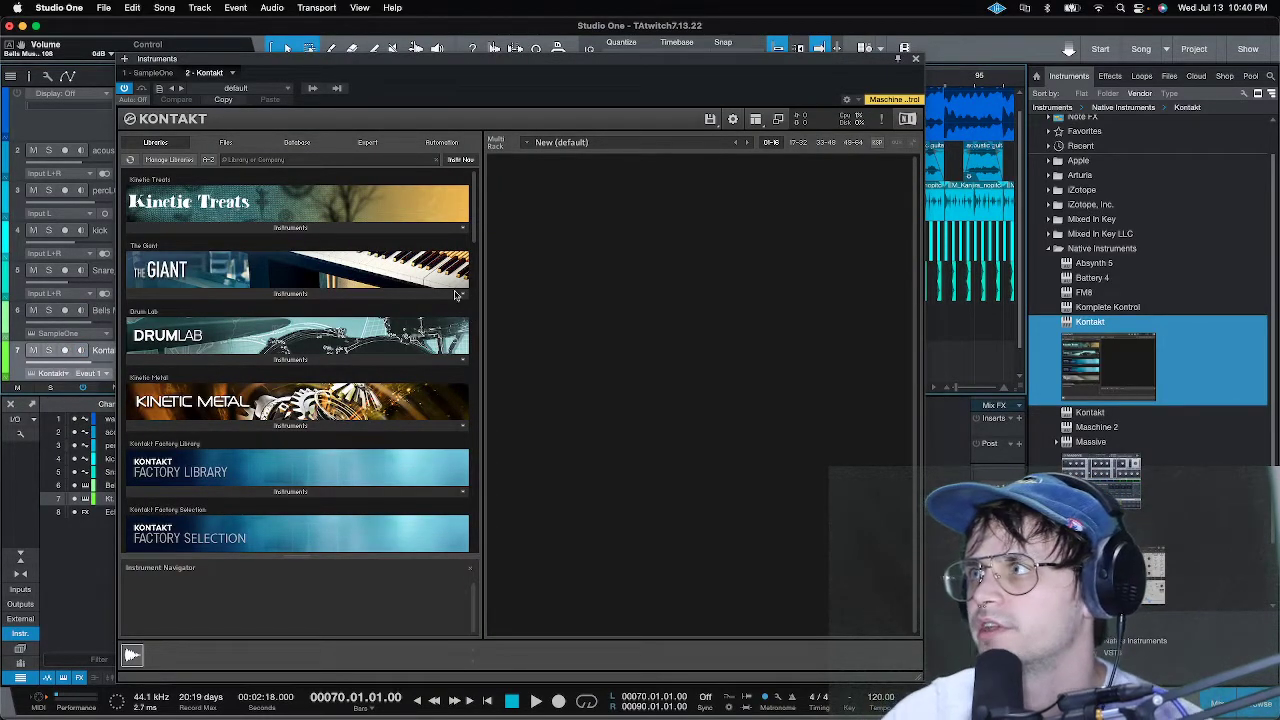
pyautogui.scroll(-20, 415, 330)
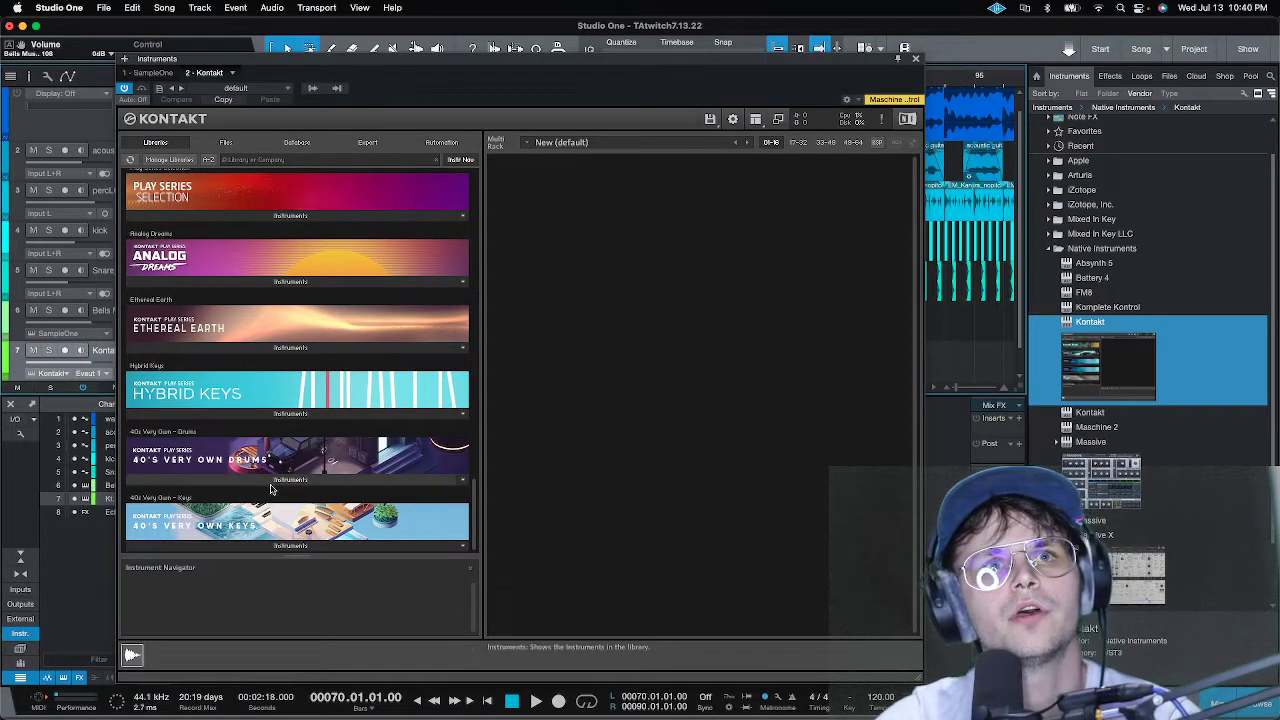
pyautogui.click(299, 545)
pyautogui.doubleClick(219, 545)
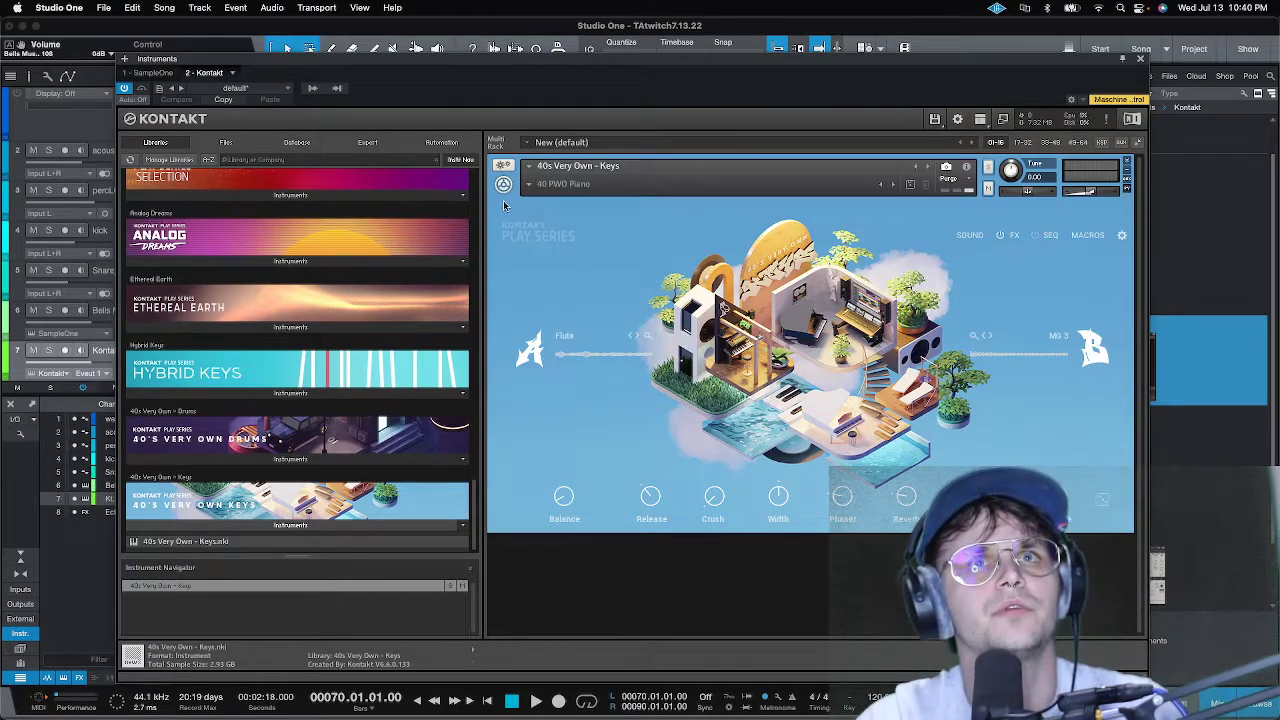
# - Reposition the Kontakt window below the timeline ruler and arm the Kontakt track for recording
pyautogui.moveTo(608, 62); pyautogui.dragTo(712, 454)
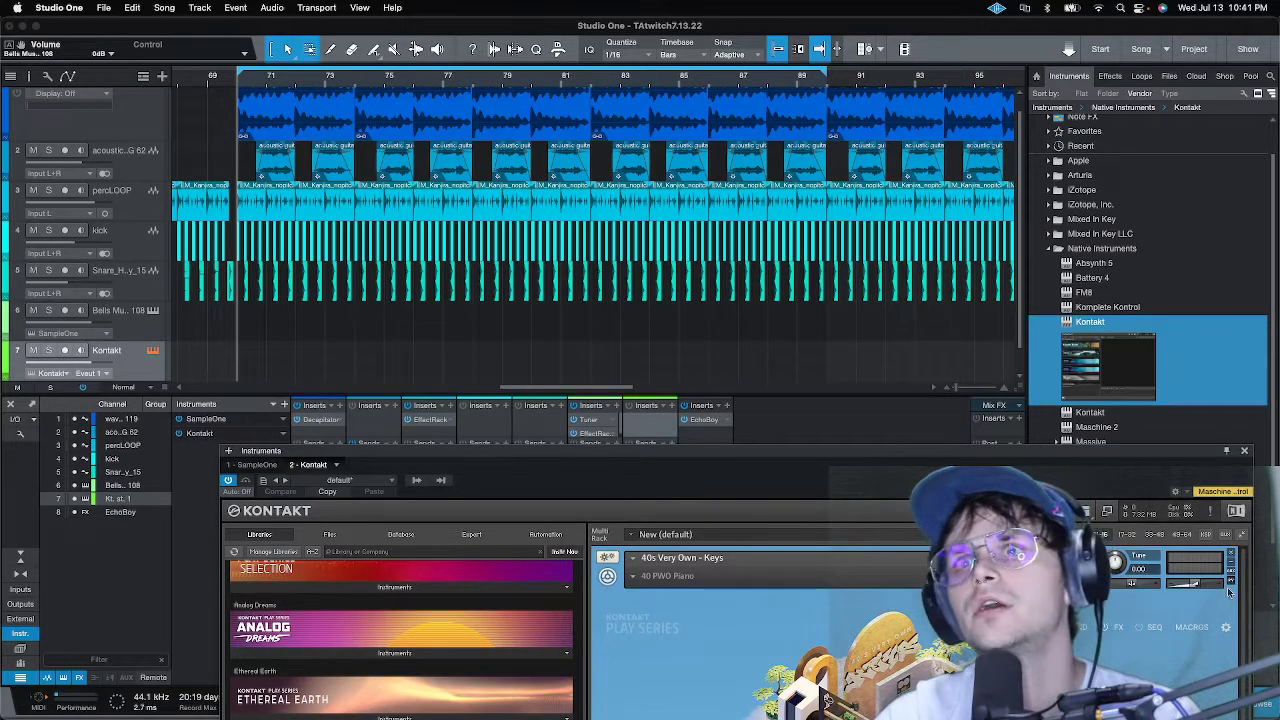
pyautogui.moveTo(1087, 458); pyautogui.dragTo(1059, 166)
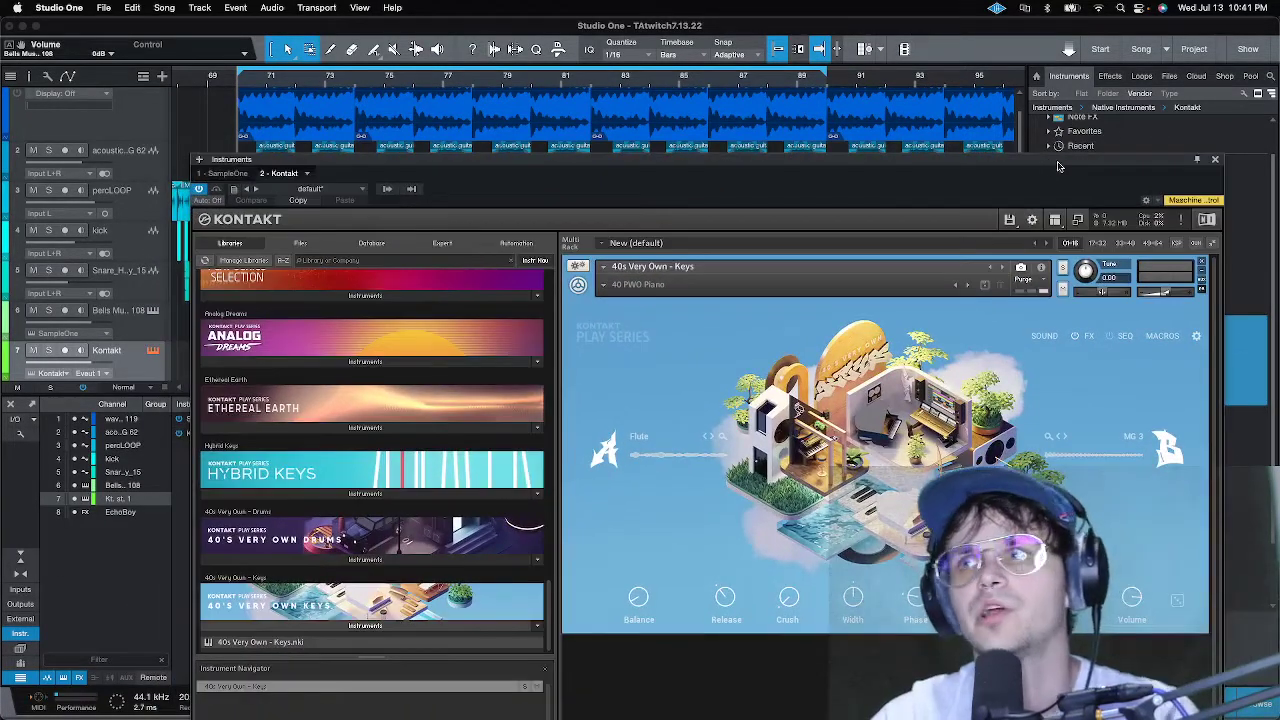
pyautogui.click(65, 350)
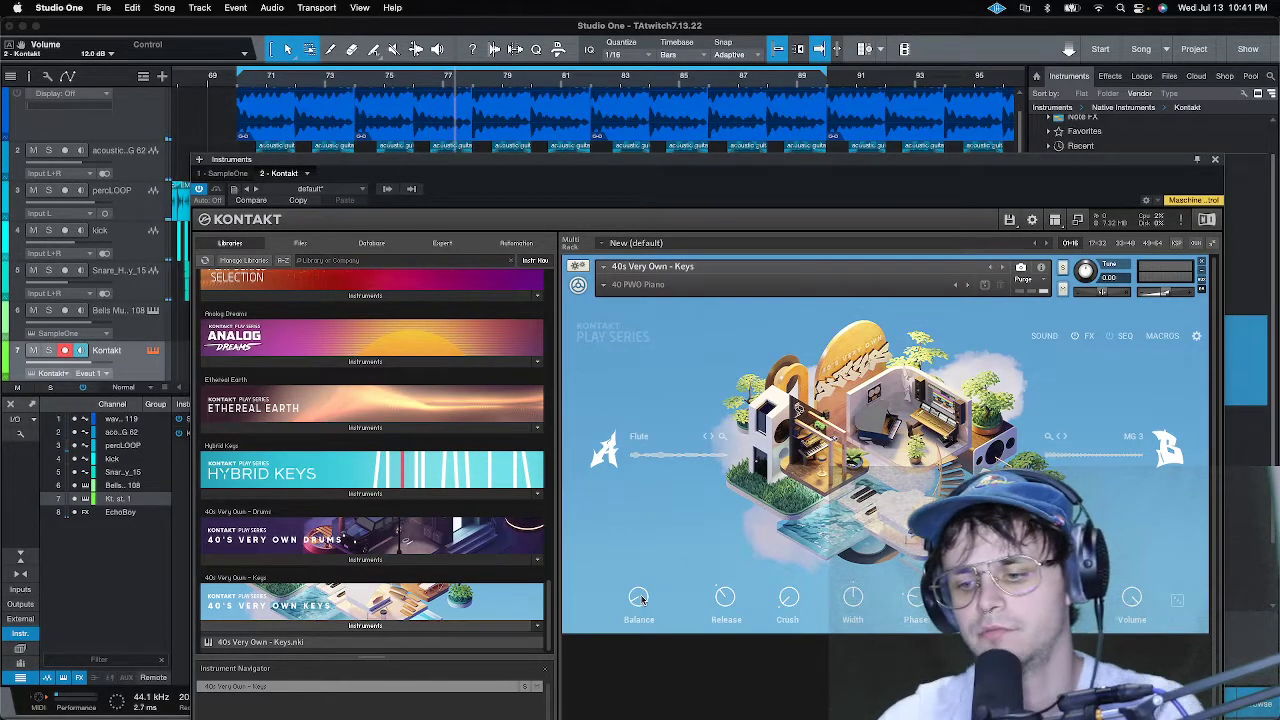
# - Adjust the Balance and Crush amounts of the 40 PWO Piano preset
pyautogui.moveTo(641, 598); pyautogui.dragTo(654, 481)
pyautogui.moveTo(641, 598); pyautogui.dragTo(713, 561)
pyautogui.moveTo(789, 598); pyautogui.dragTo(792, 530)
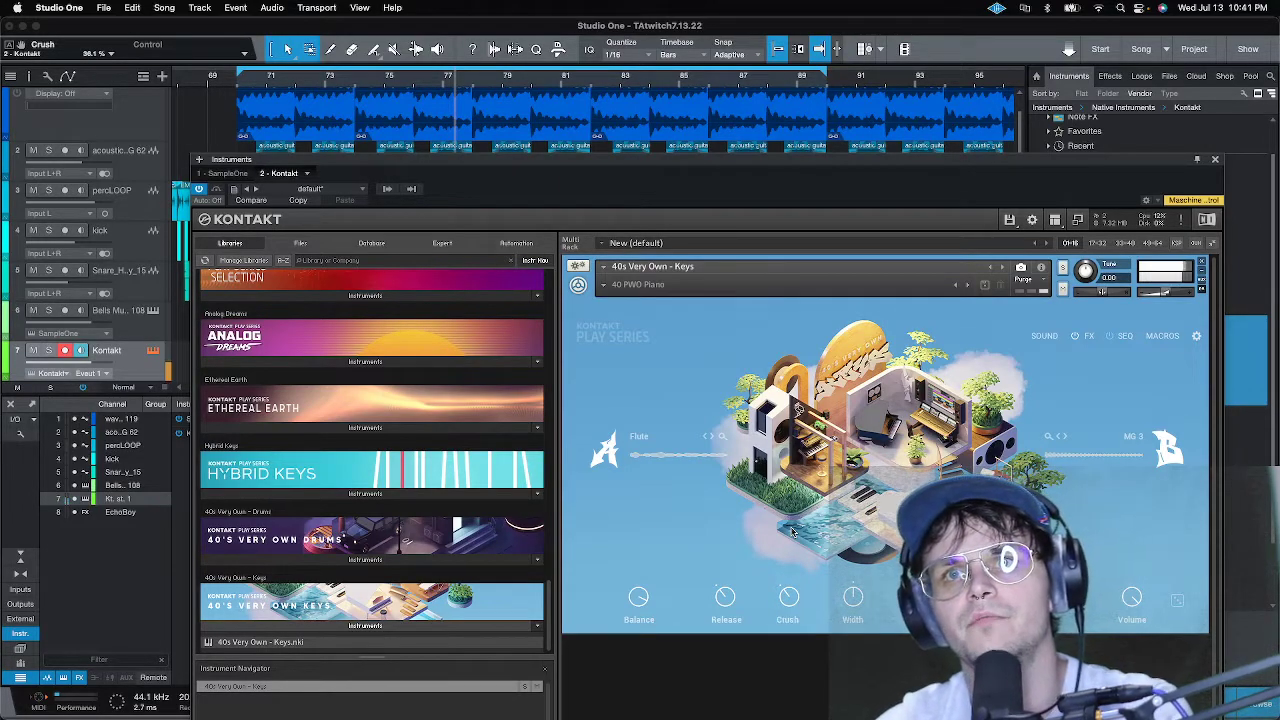
pyautogui.moveTo(787, 602)
pyautogui.mouseDown()
pyautogui.moveTo(797, 567)
pyautogui.moveTo(789, 591)
pyautogui.mouseUp()
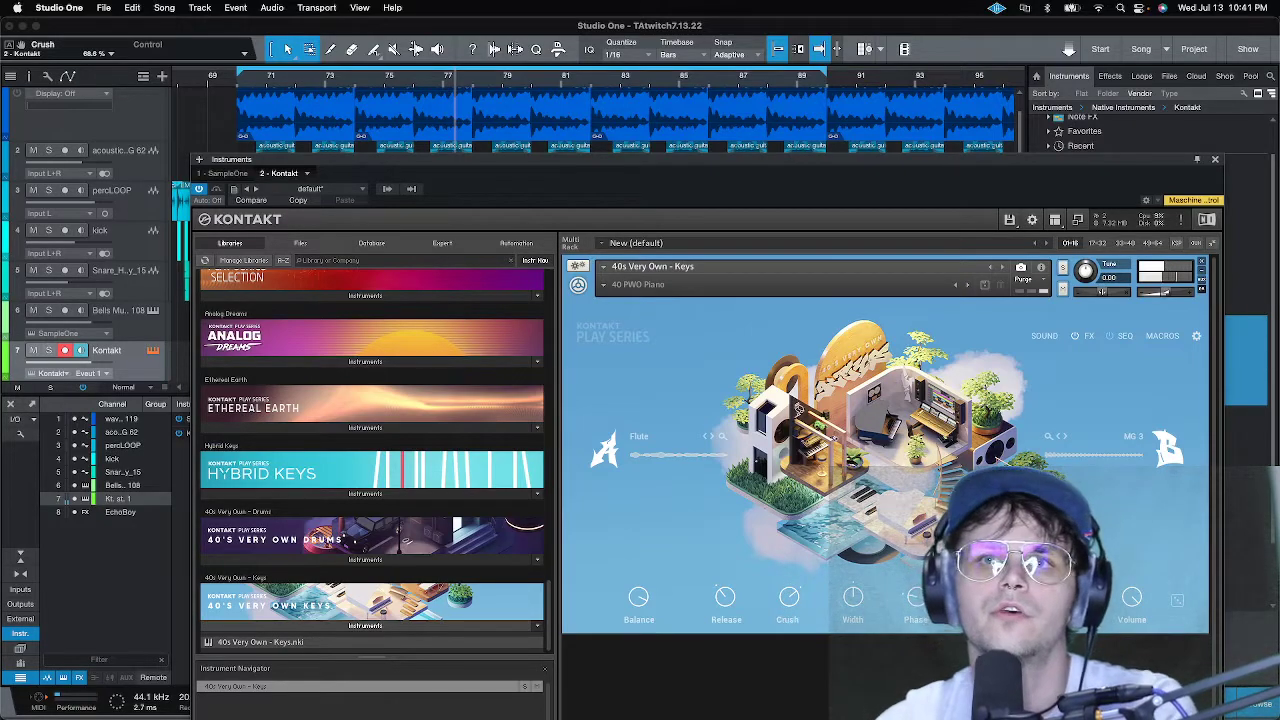
pyautogui.moveTo(789, 600); pyautogui.dragTo(787, 645)
# - Adjust the preset's Phaser amount and set its Reverb to about 22%
pyautogui.moveTo(910, 597); pyautogui.dragTo(910, 590)
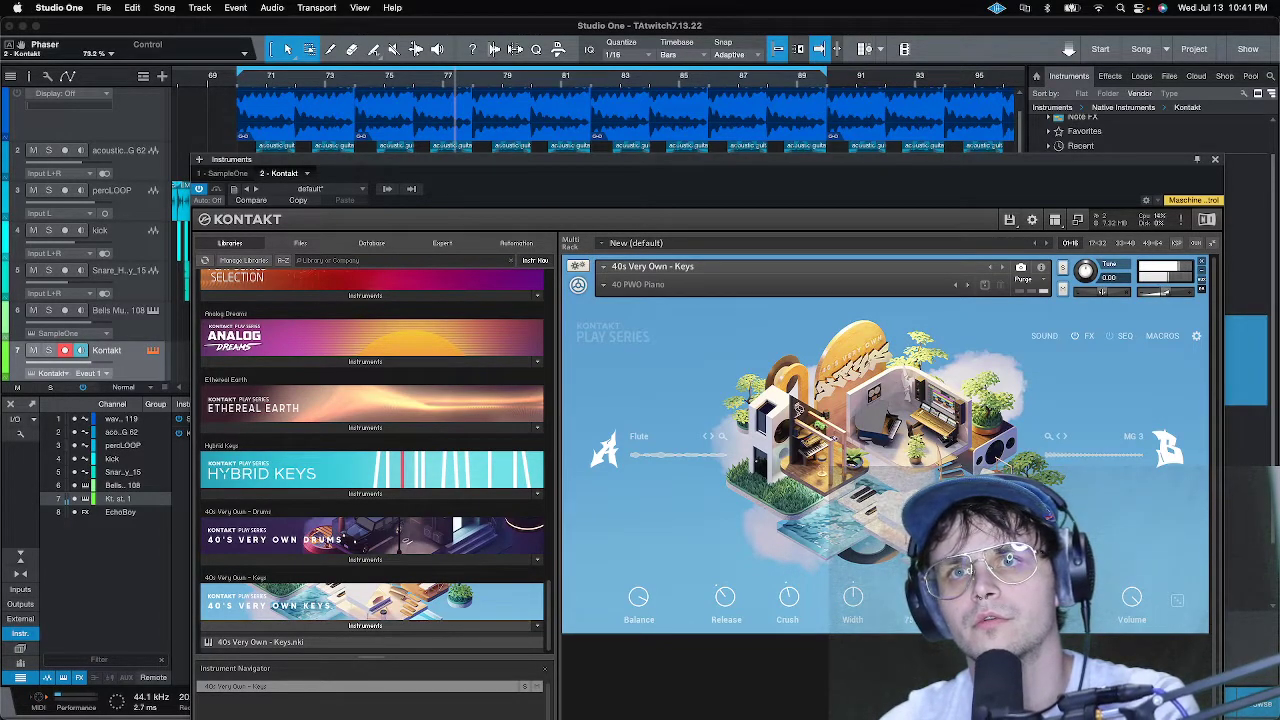
pyautogui.click(979, 598)
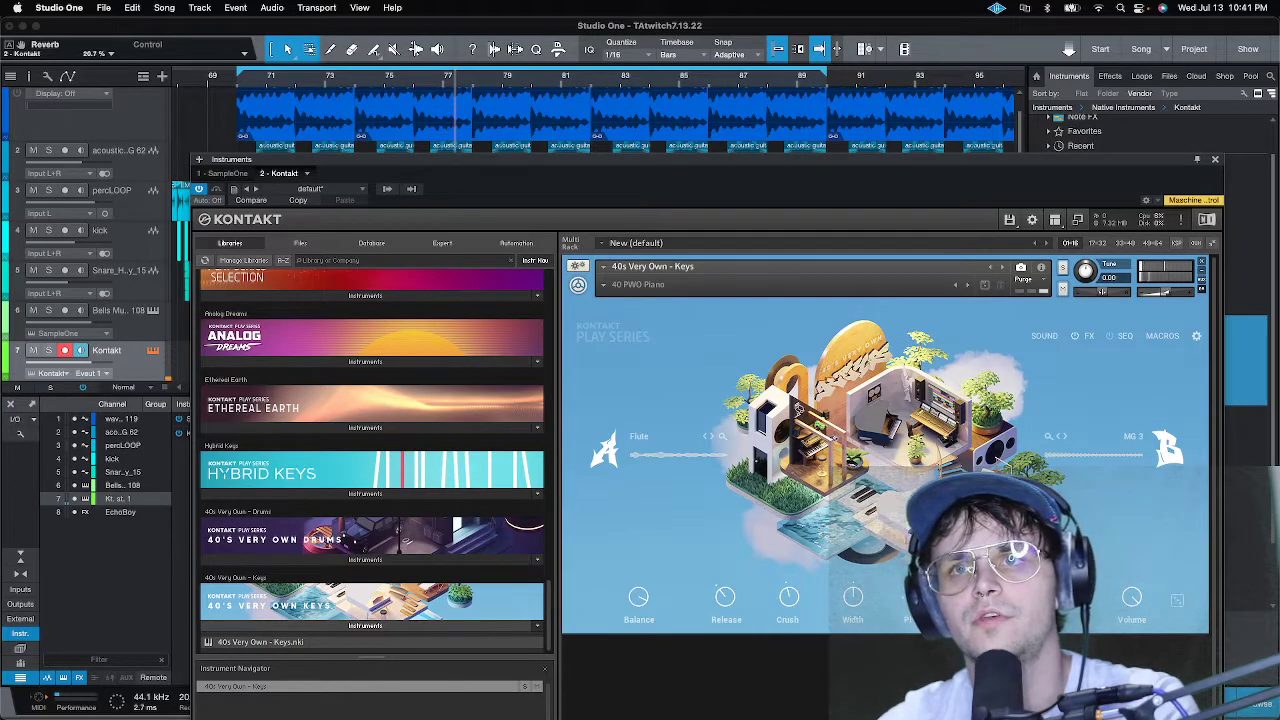
pyautogui.moveTo(979, 598); pyautogui.dragTo(979, 596)
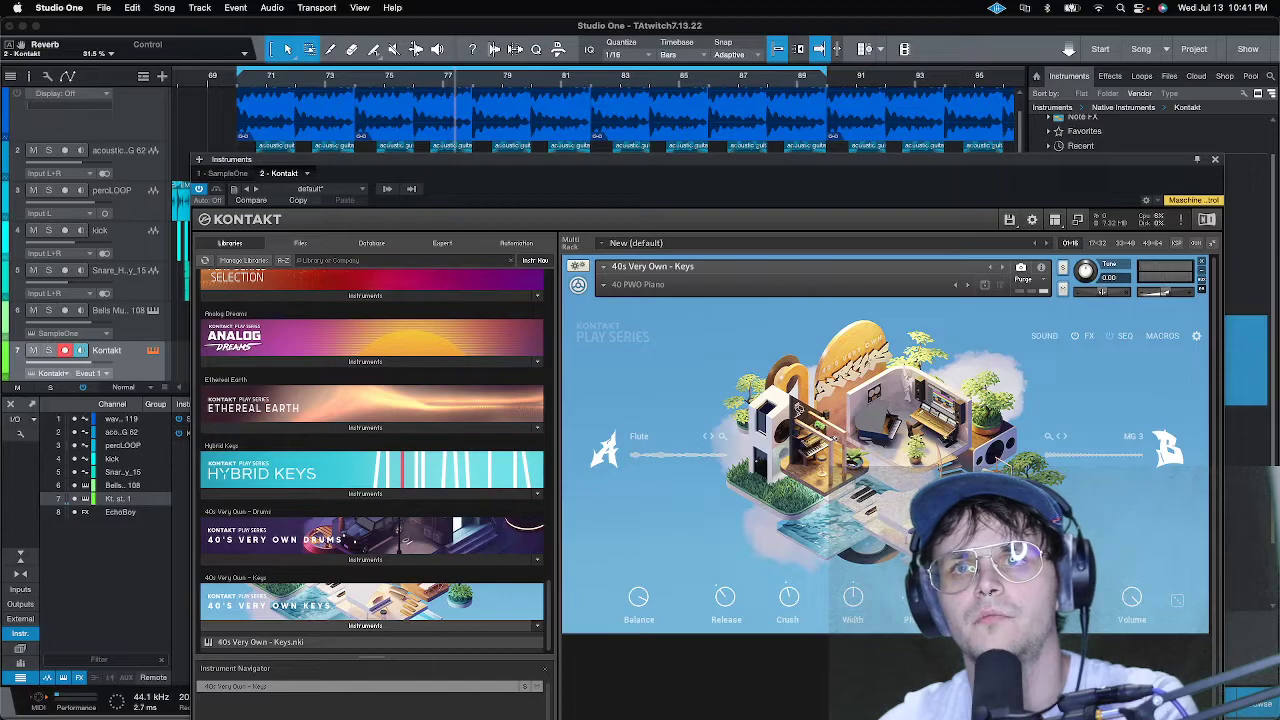
# - Examine the sound settings of layers A and B in the keys instrument
pyautogui.click(1045, 337)
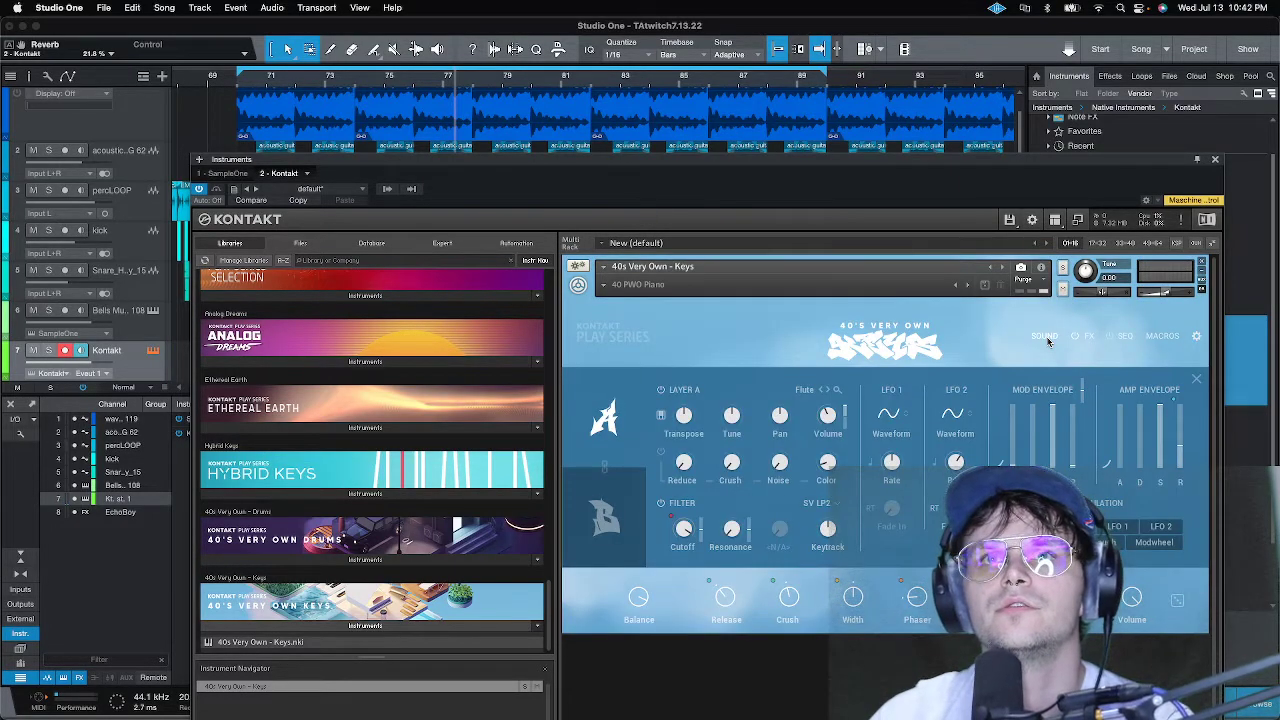
pyautogui.click(605, 515)
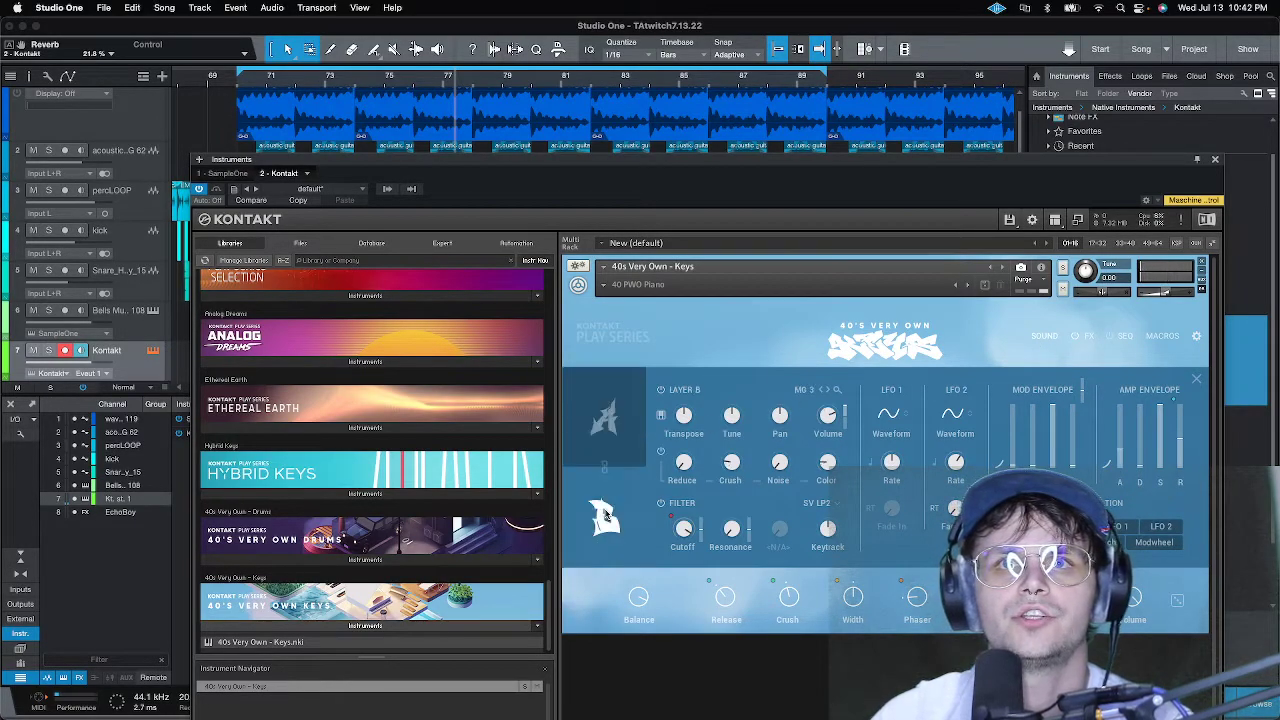
pyautogui.click(604, 444)
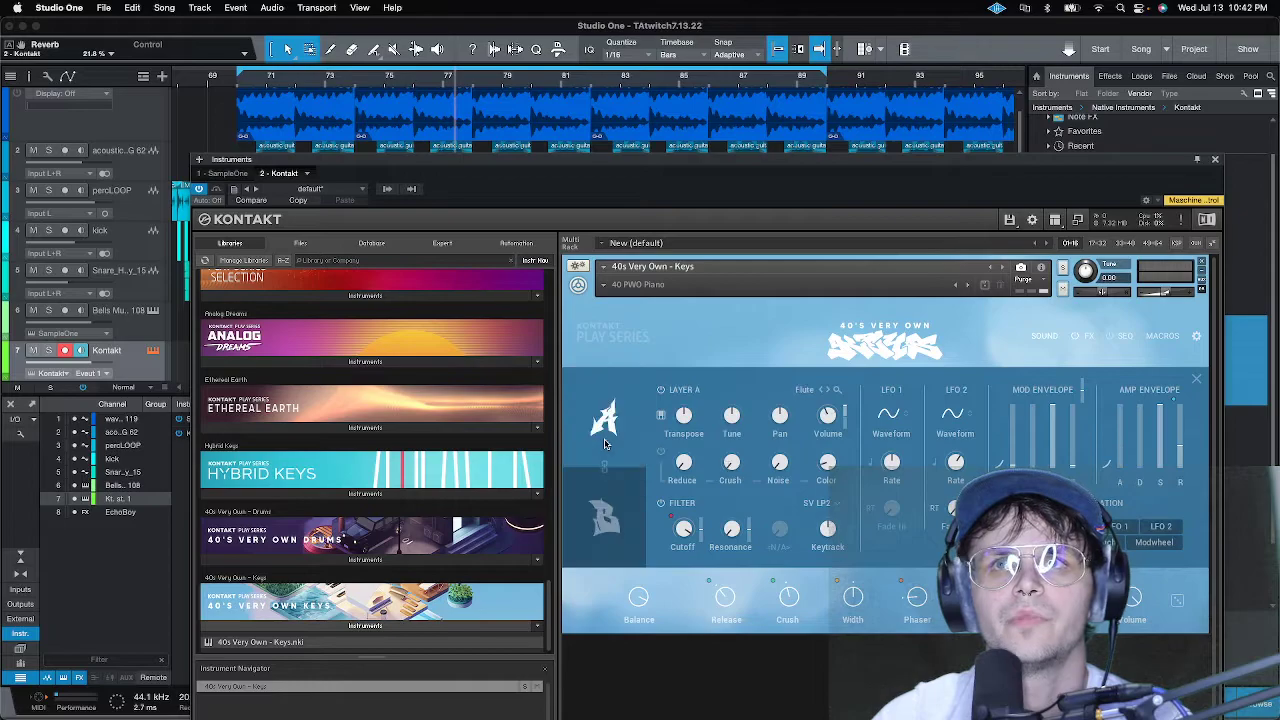
# - Turn on the Tape Sat effect in the keys instrument's effects chain and raise its Warmth and Gain
pyautogui.click(1088, 337)
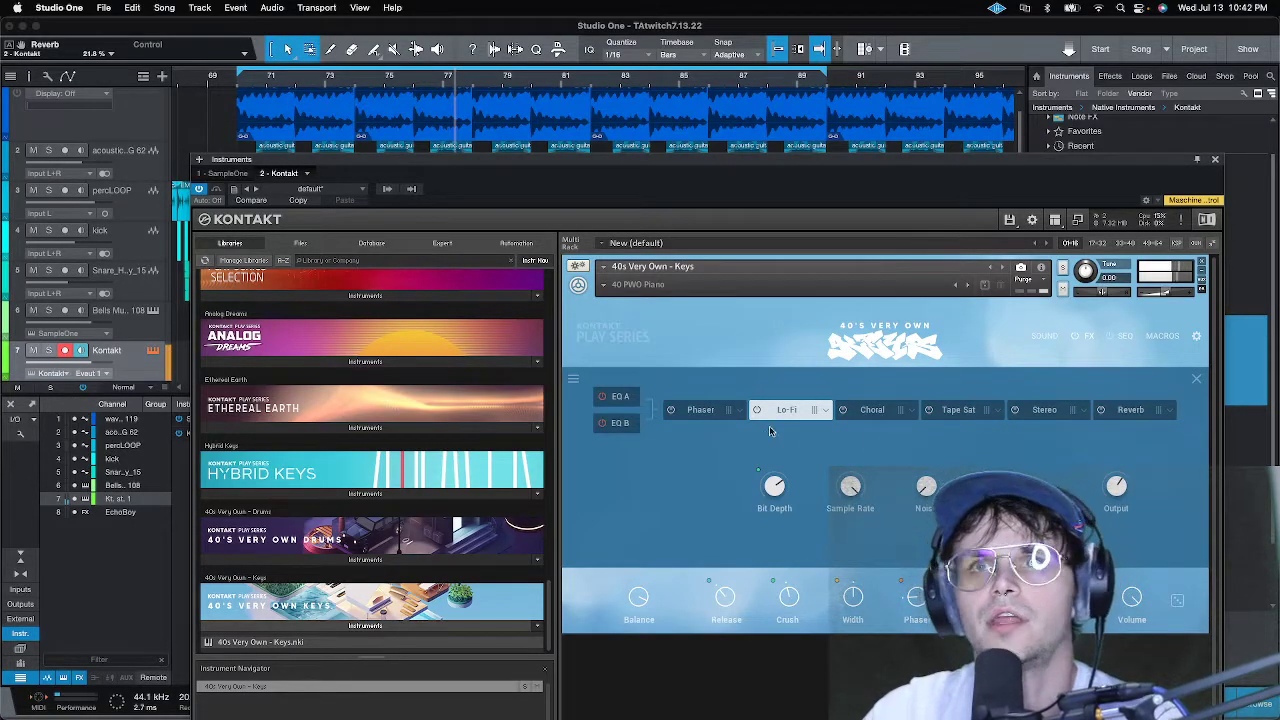
pyautogui.click(958, 410)
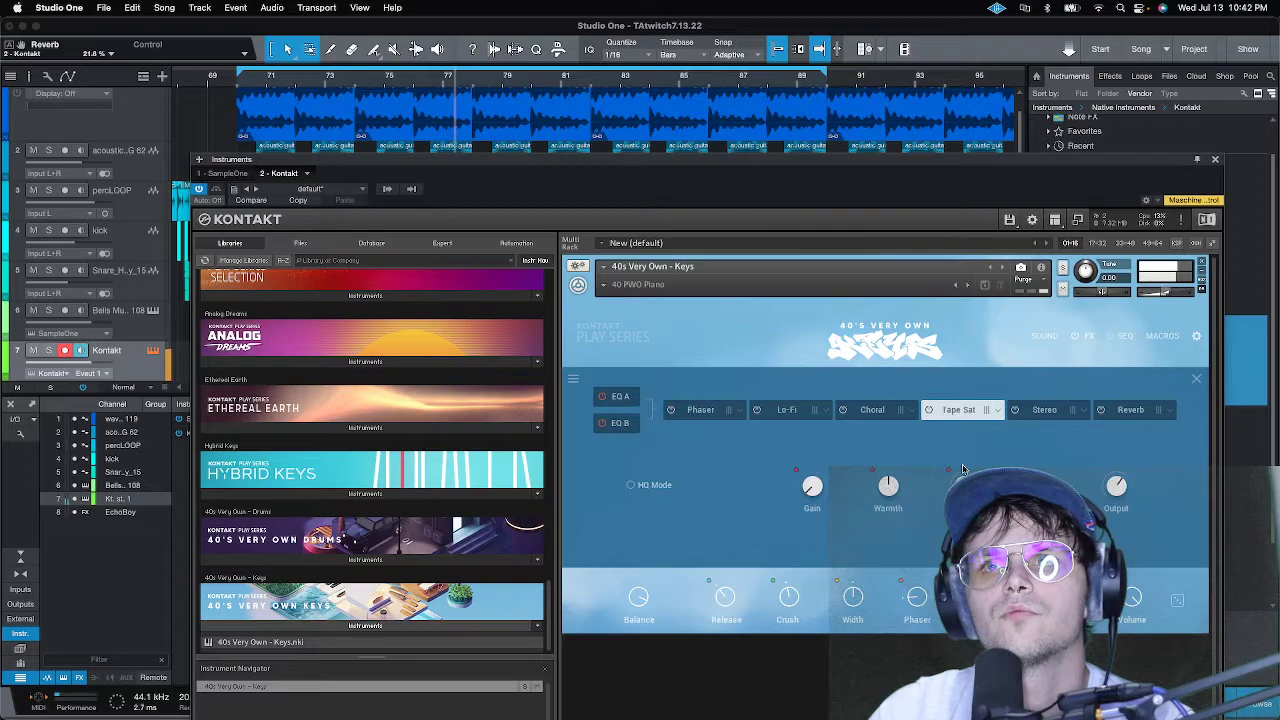
pyautogui.click(930, 410)
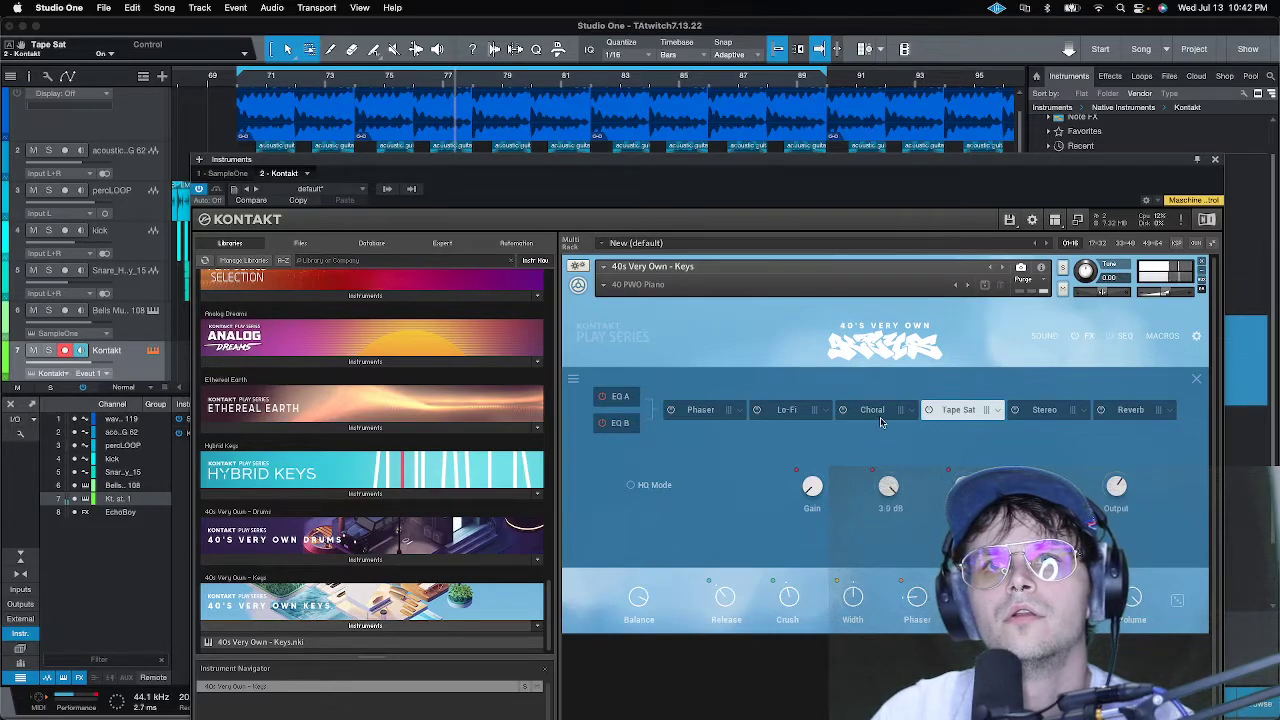
pyautogui.moveTo(812, 486); pyautogui.dragTo(812, 470)
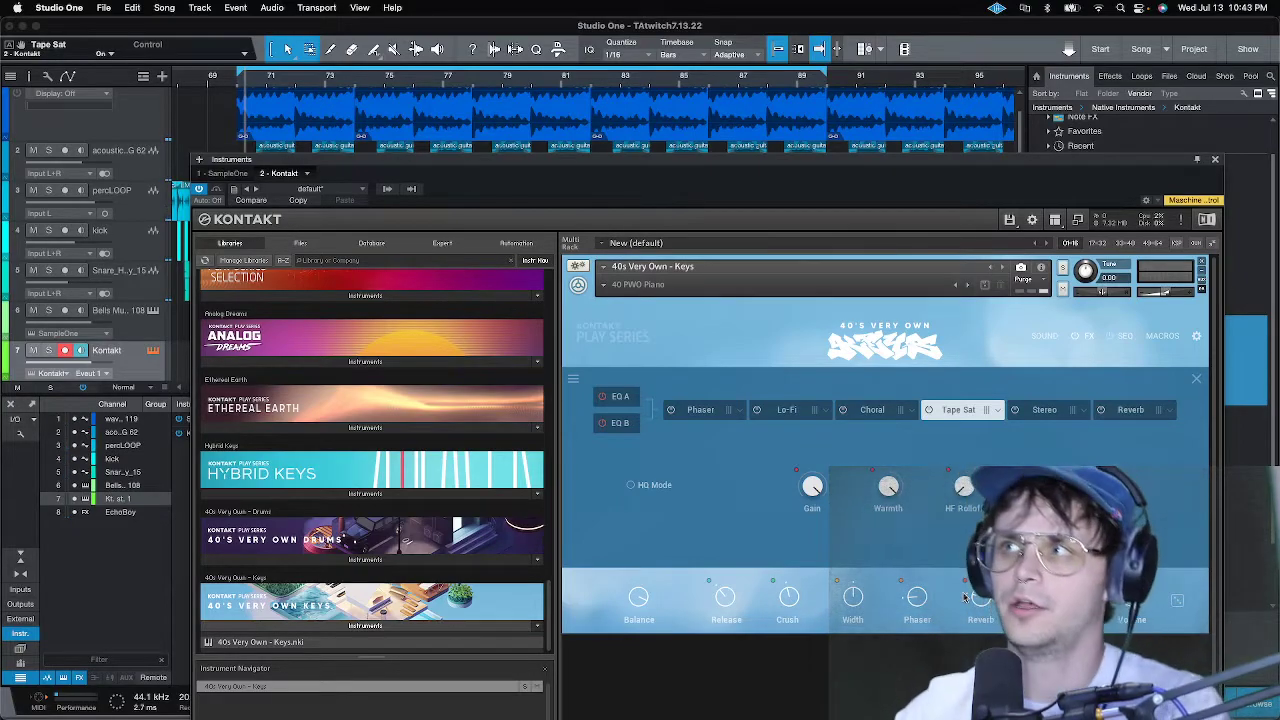
# - Close the Kontakt window and record a keys melody on the Kontakt track from bar 70 to bar 90
pyautogui.click(1216, 161)
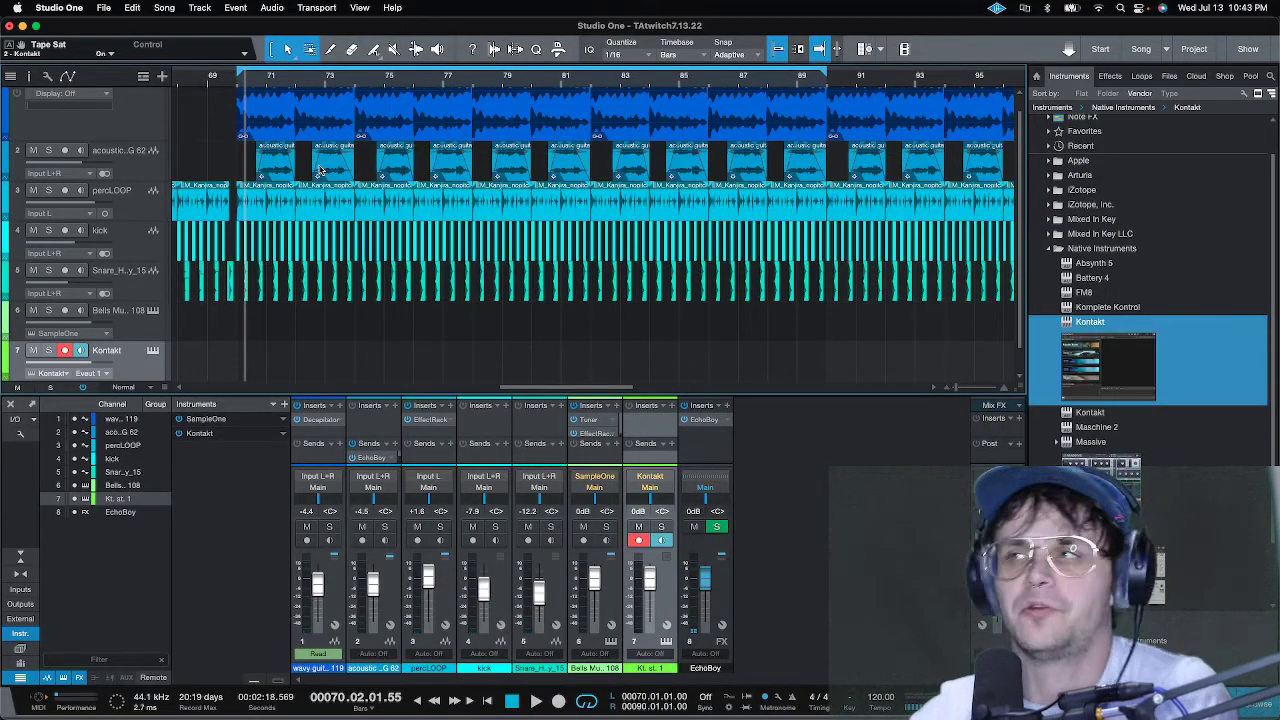
pyautogui.press('space')
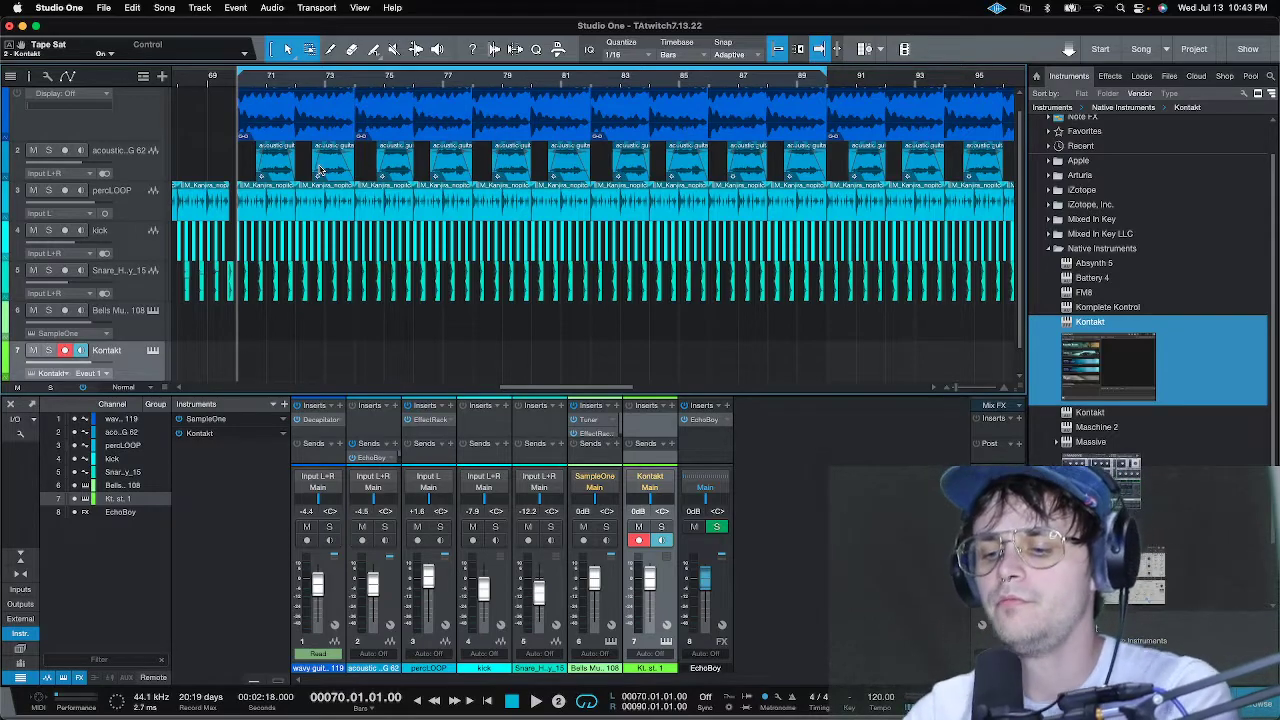
pyautogui.press('KP_Multiply')
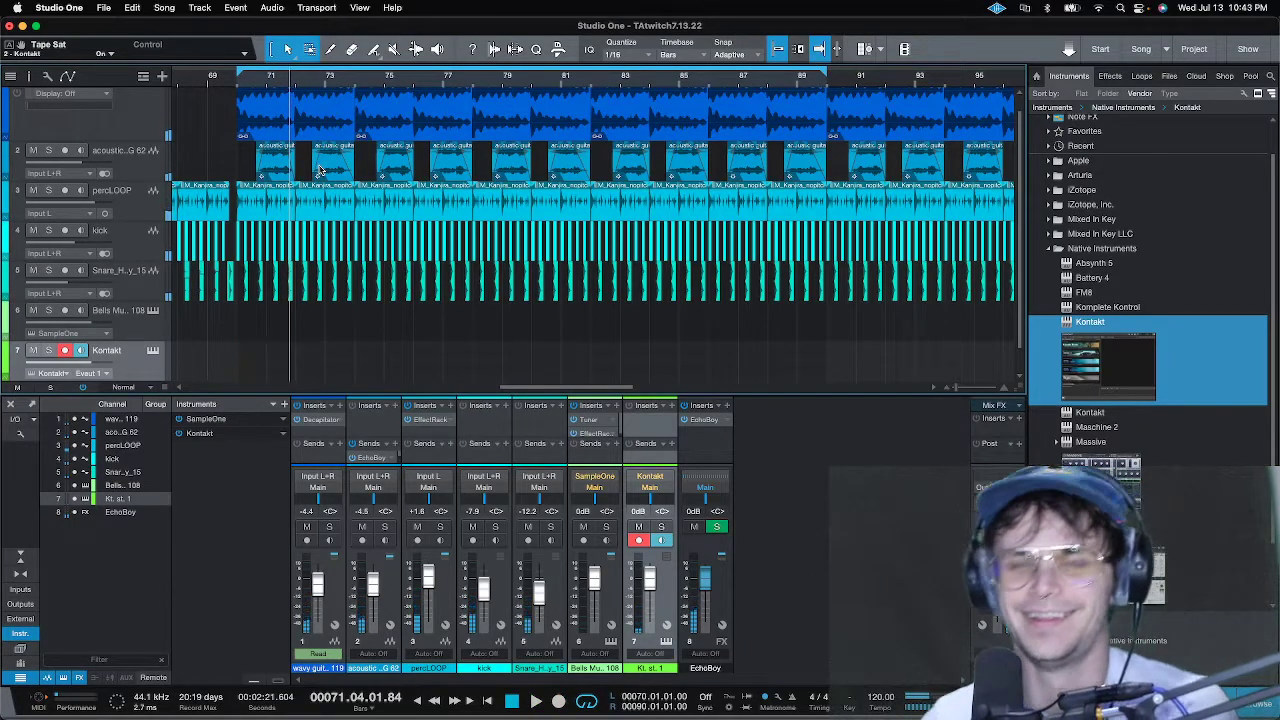
pyautogui.press('KP_1')
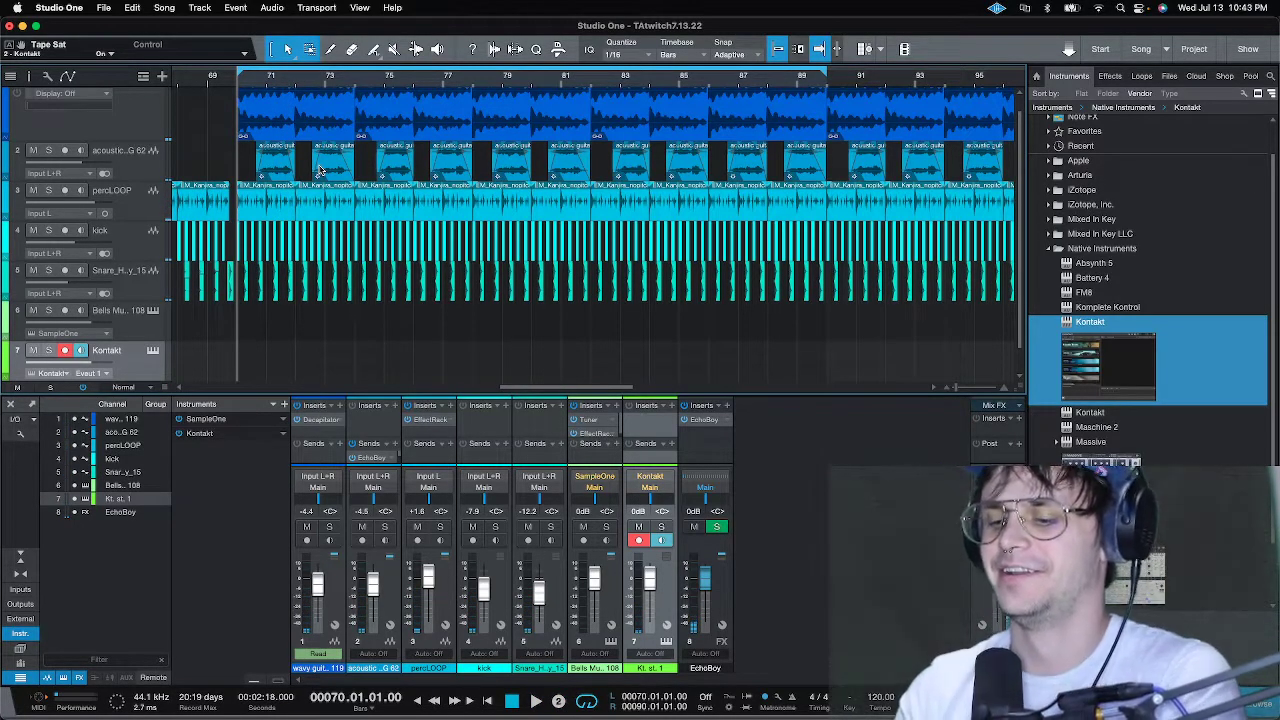
pyautogui.press('KP_Multiply')
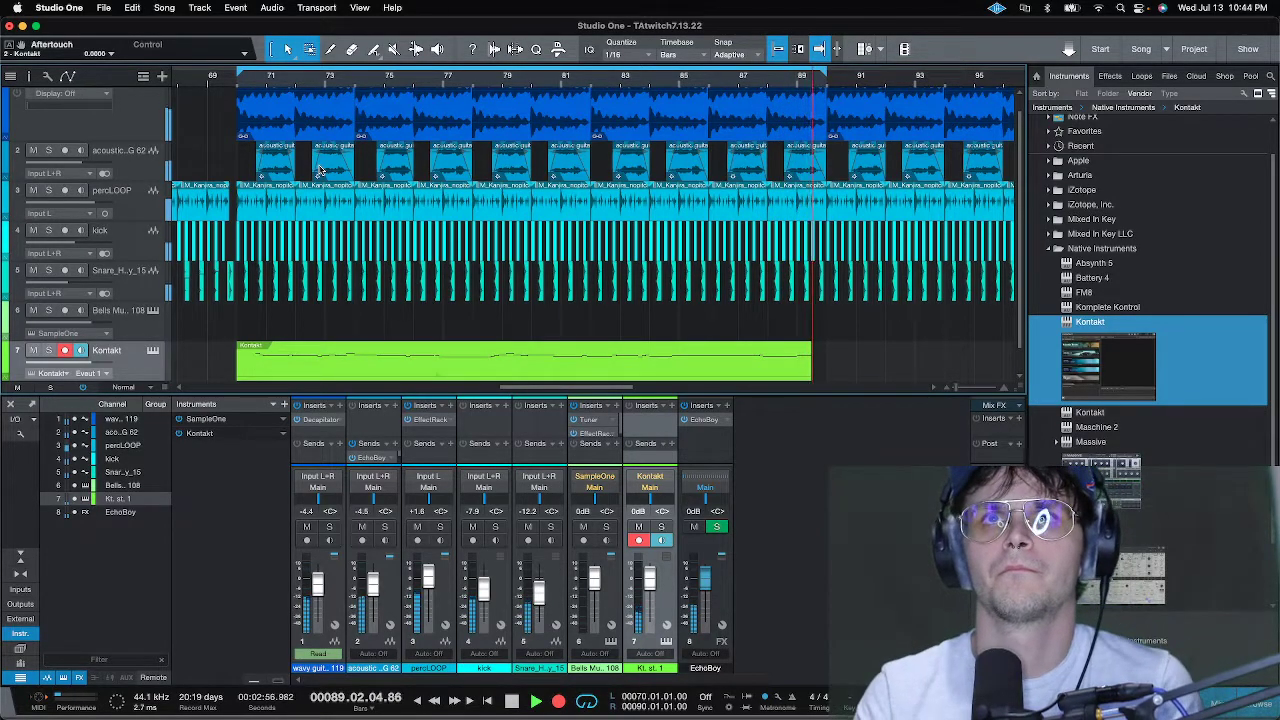
pyautogui.press('space')
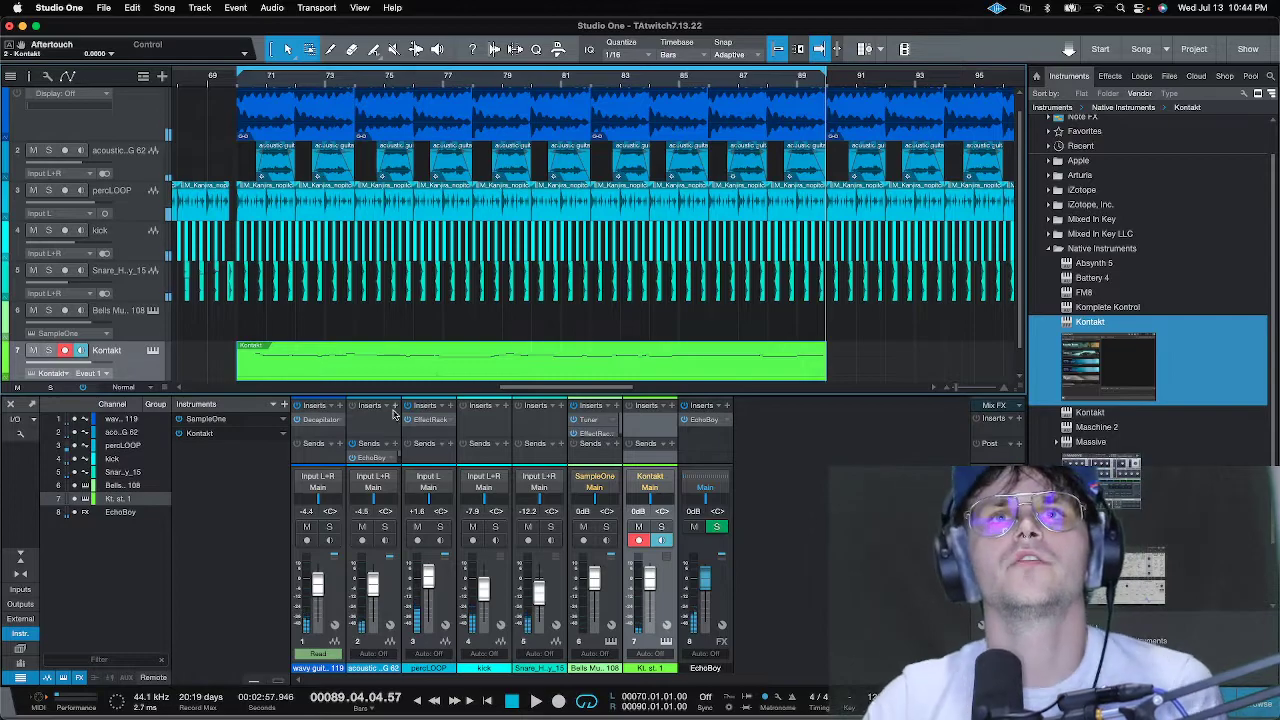
# - Raise the note starting near 80.4 in the recorded Kontakt part to C5 and play the part from bar 70
pyautogui.doubleClick(610, 378)
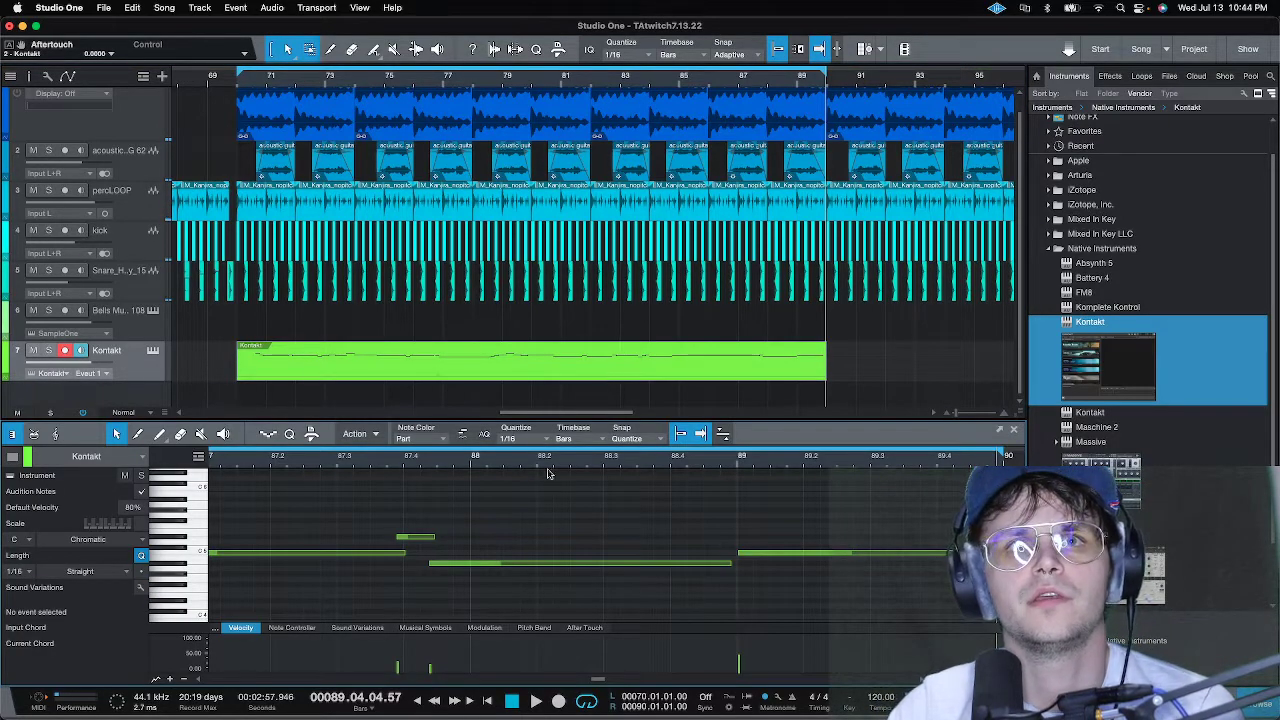
pyautogui.scroll(-3, 577, 460)
pyautogui.scroll(-3, 577, 461)
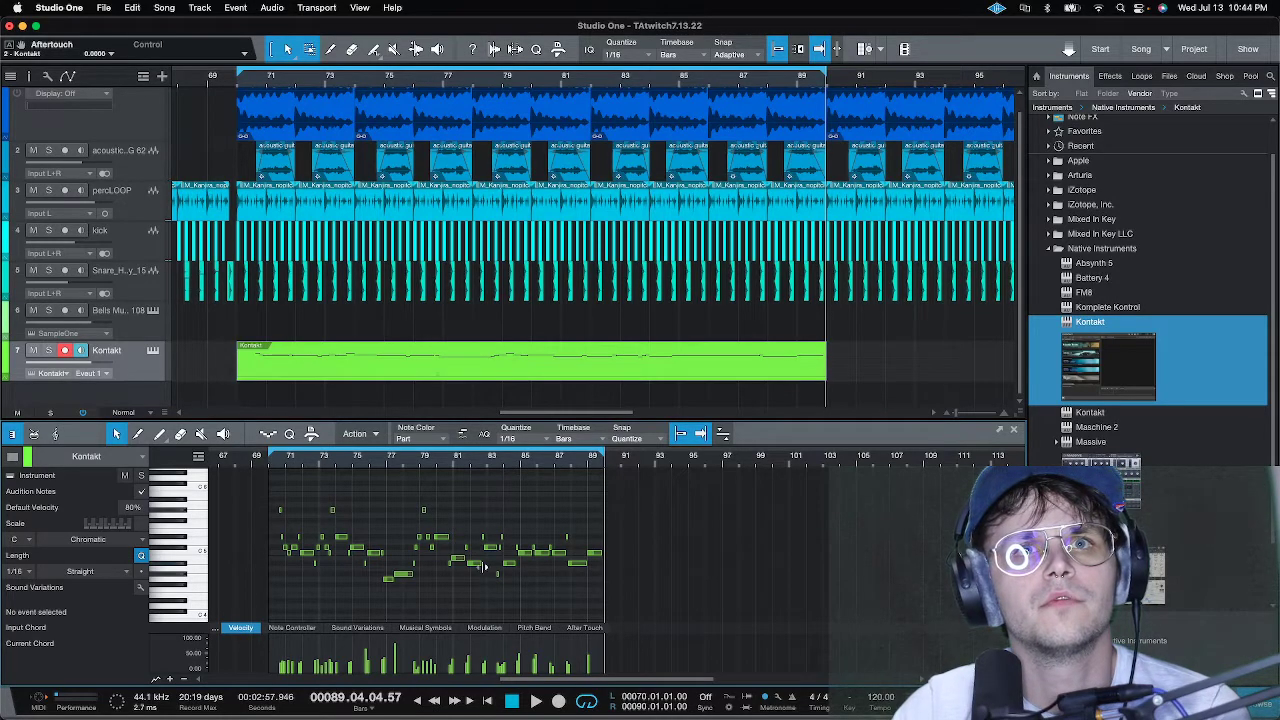
pyautogui.click(476, 566)
pyautogui.scroll(5, 480, 466)
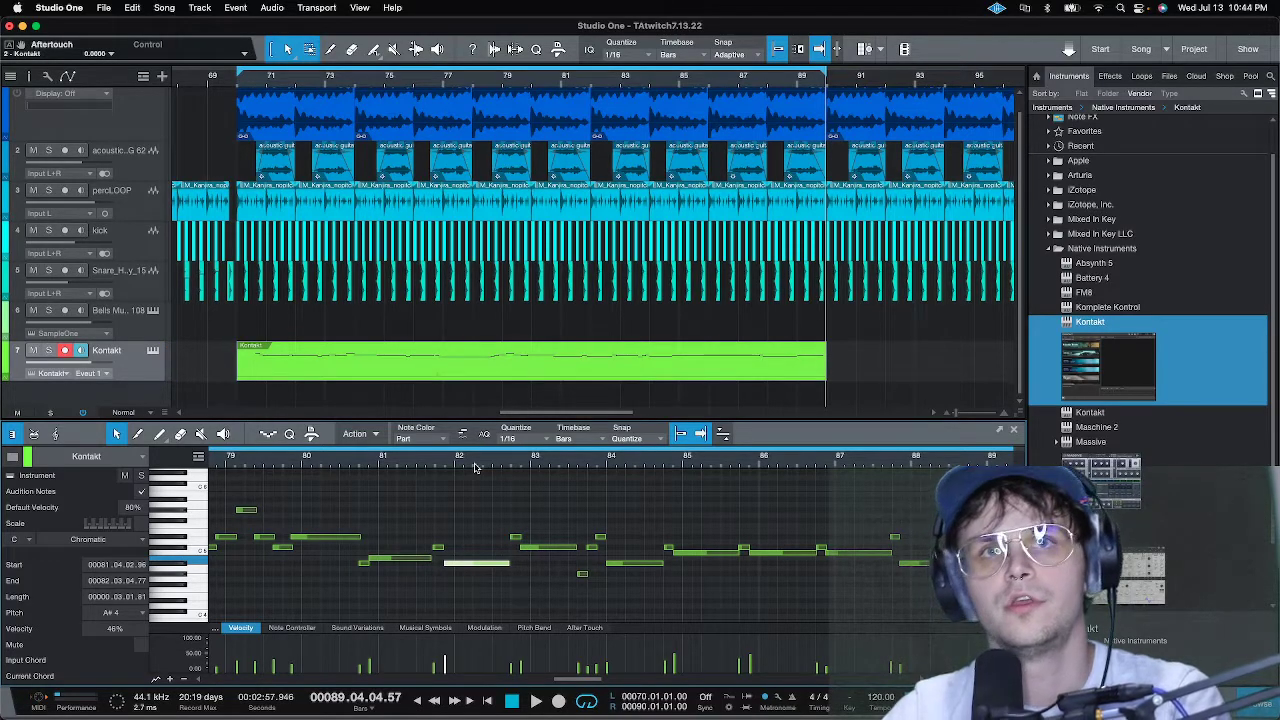
pyautogui.click(410, 562)
pyautogui.moveTo(410, 562); pyautogui.dragTo(410, 558)
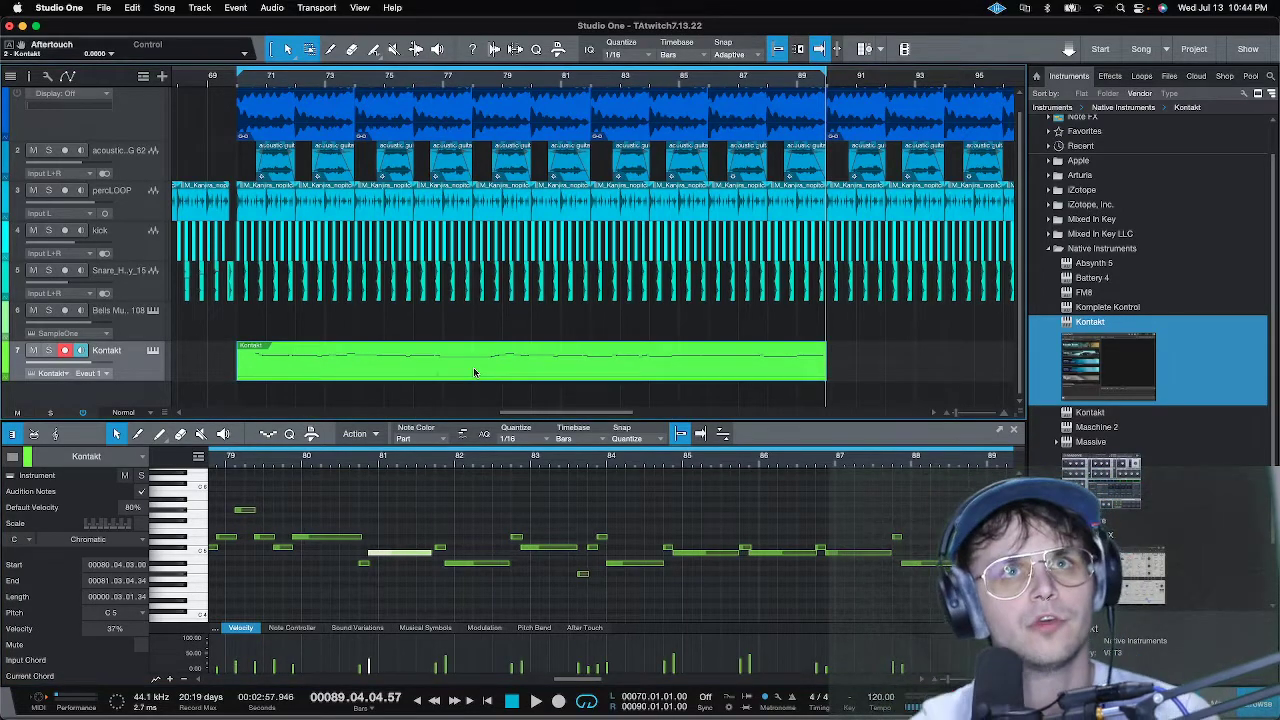
pyautogui.press('space')
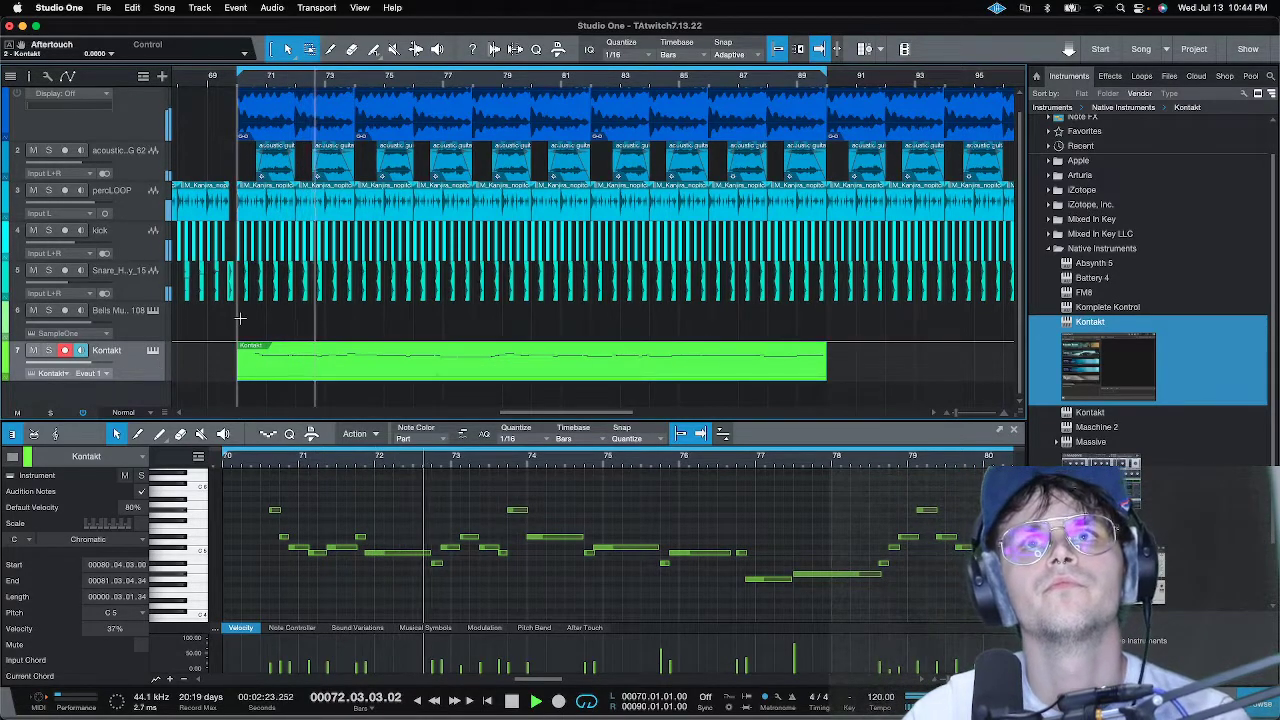
# - Compare the keys sound with the Choral effect off and on, leave it on, and raise the Kontakt instrument's Volume
pyautogui.click(152, 350)
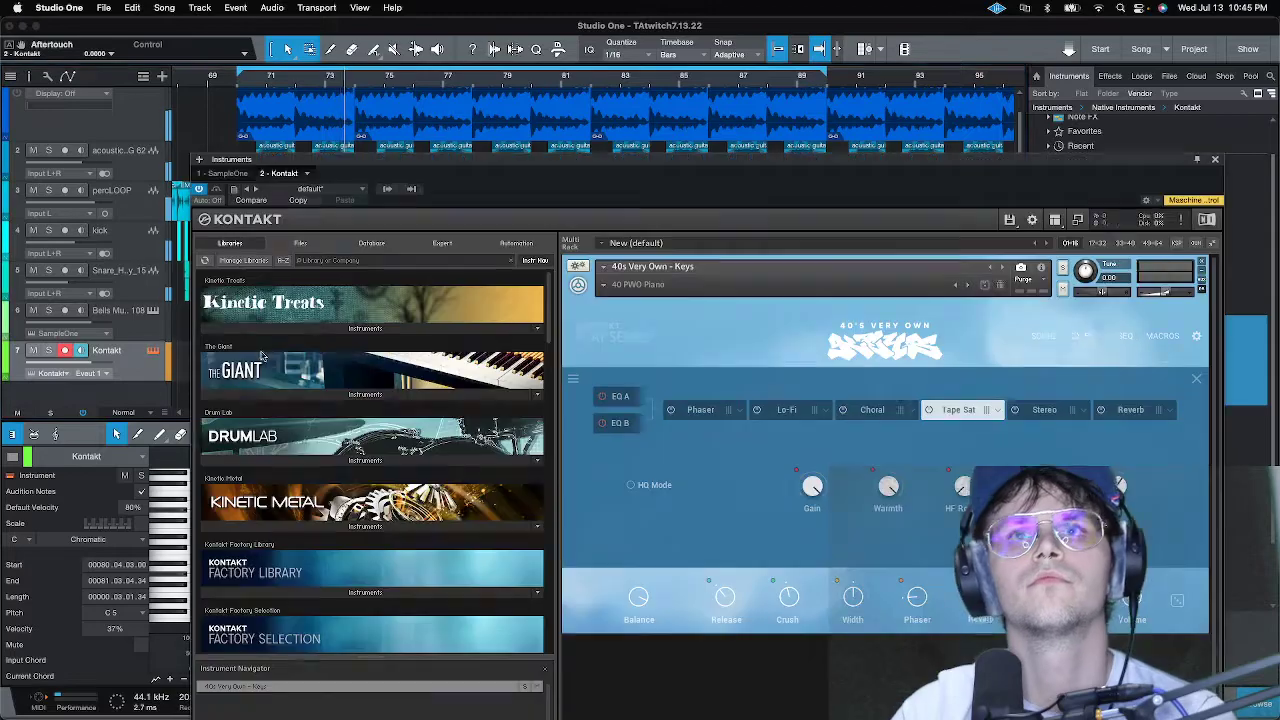
pyautogui.click(872, 409)
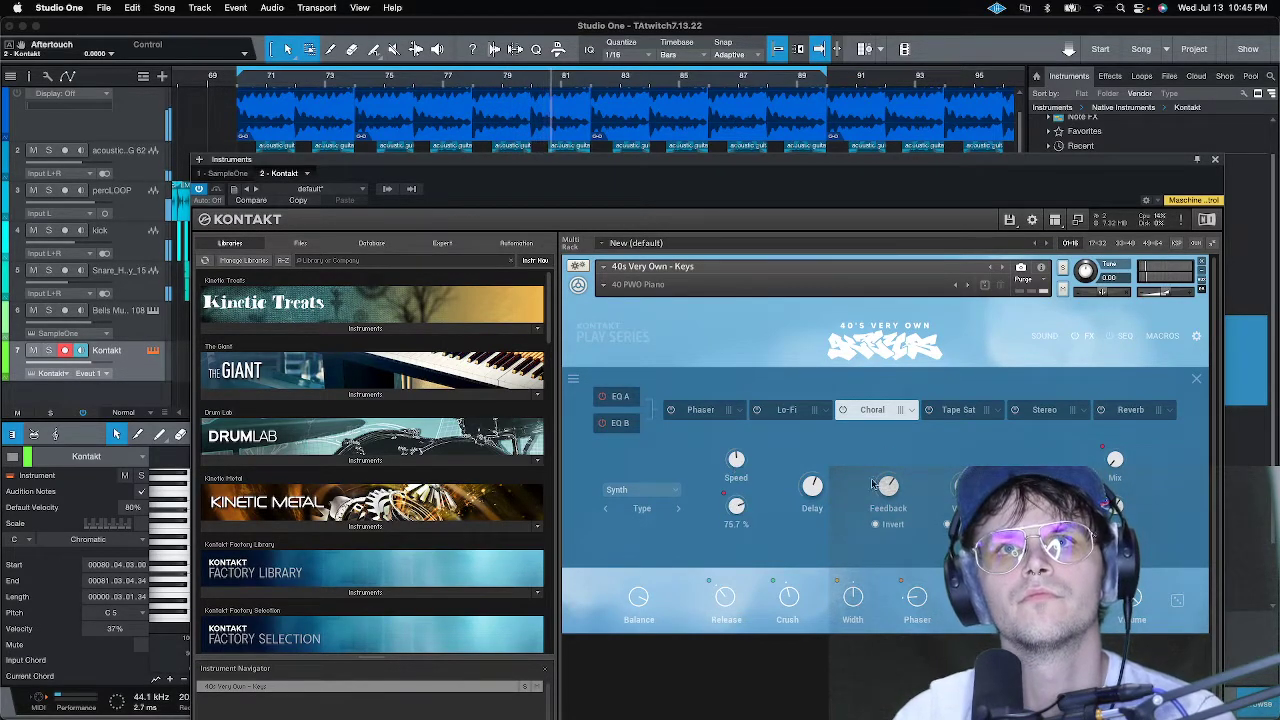
pyautogui.click(844, 411)
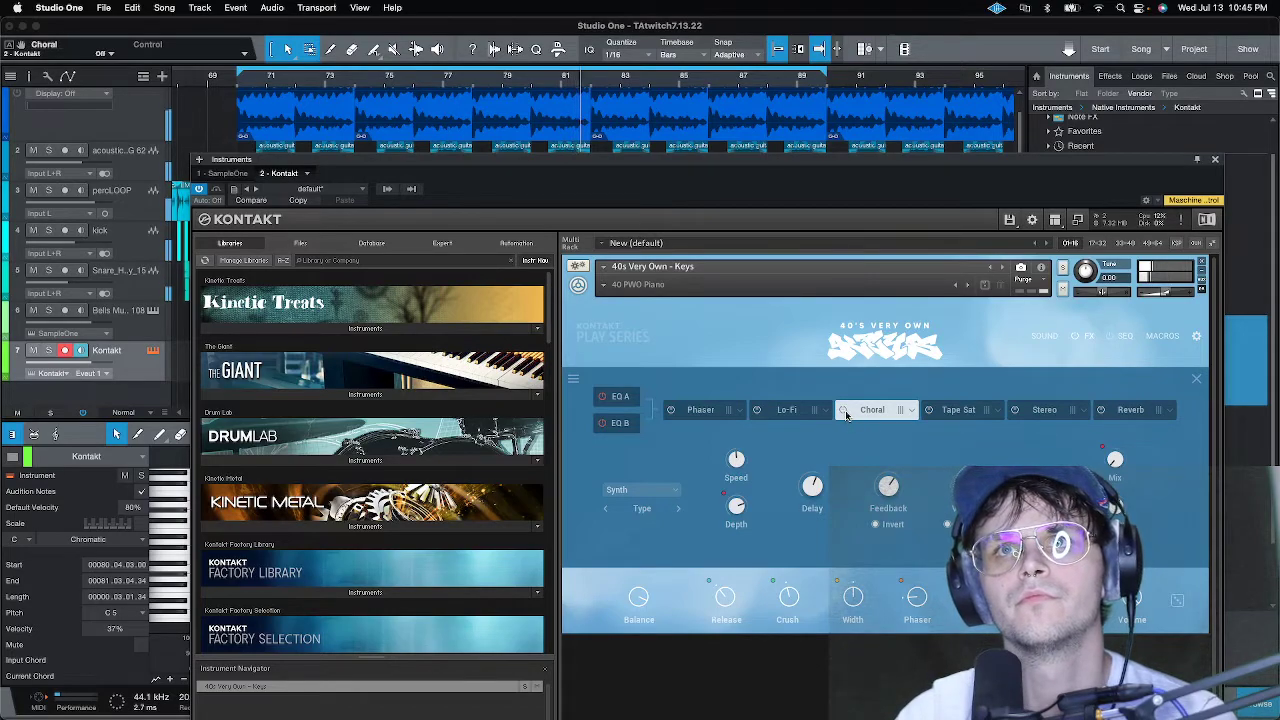
pyautogui.click(844, 411)
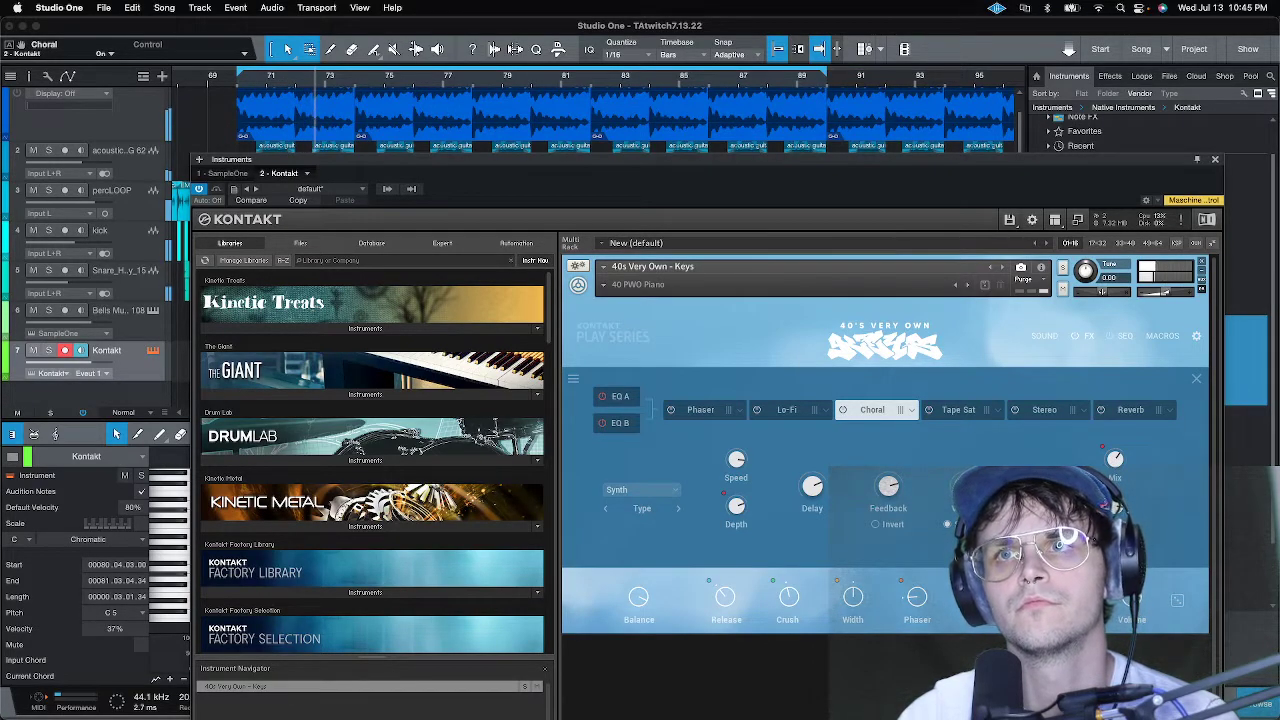
pyautogui.moveTo(1130, 597); pyautogui.dragTo(1130, 590)
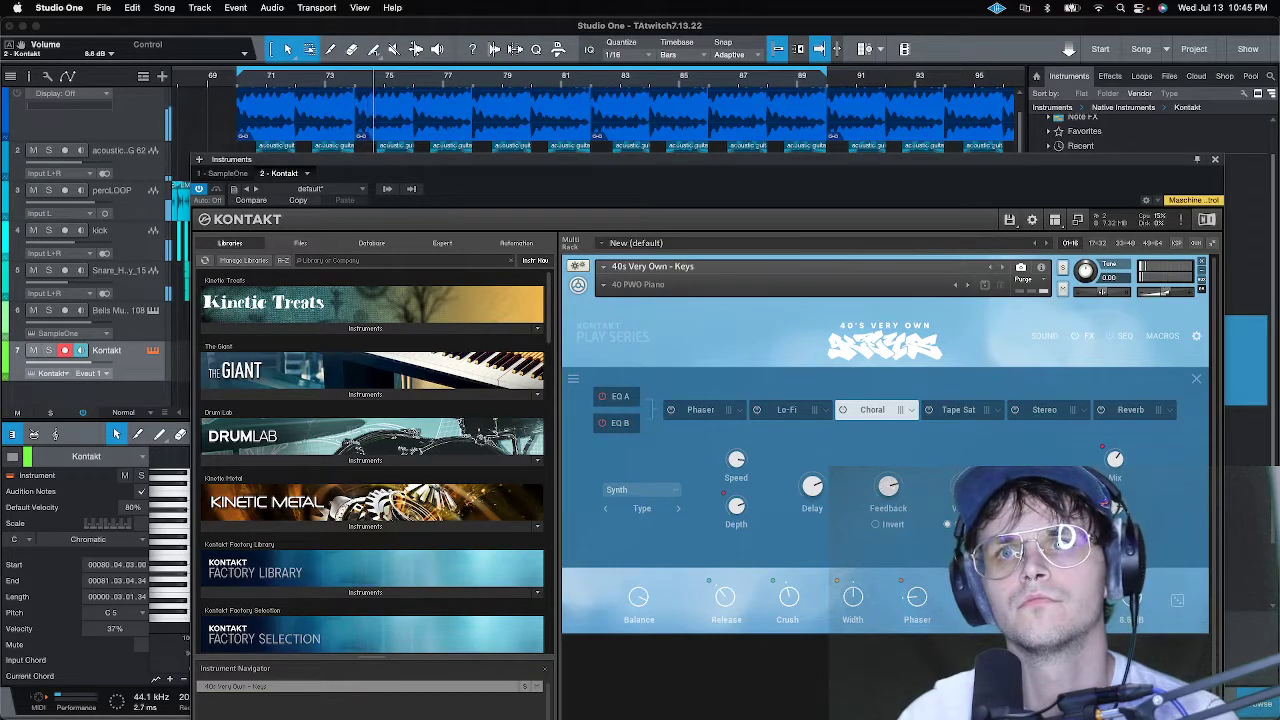
pyautogui.click(1217, 162)
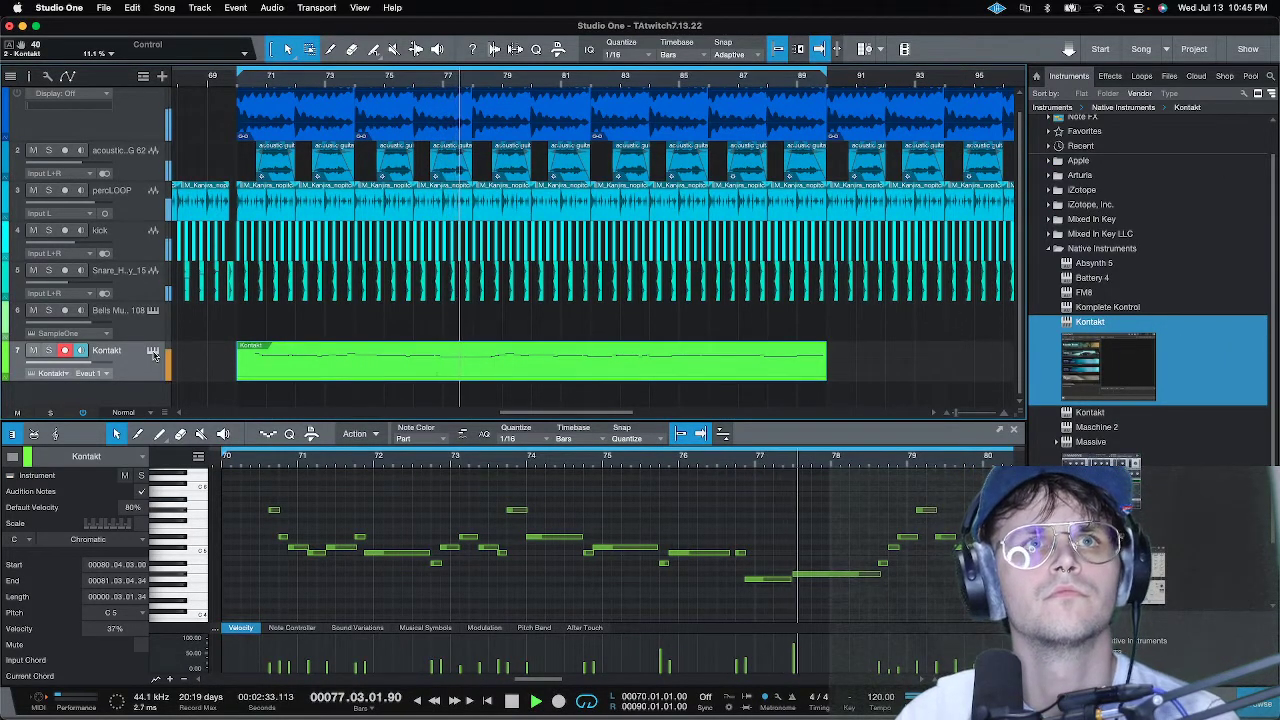
pyautogui.press('F11')
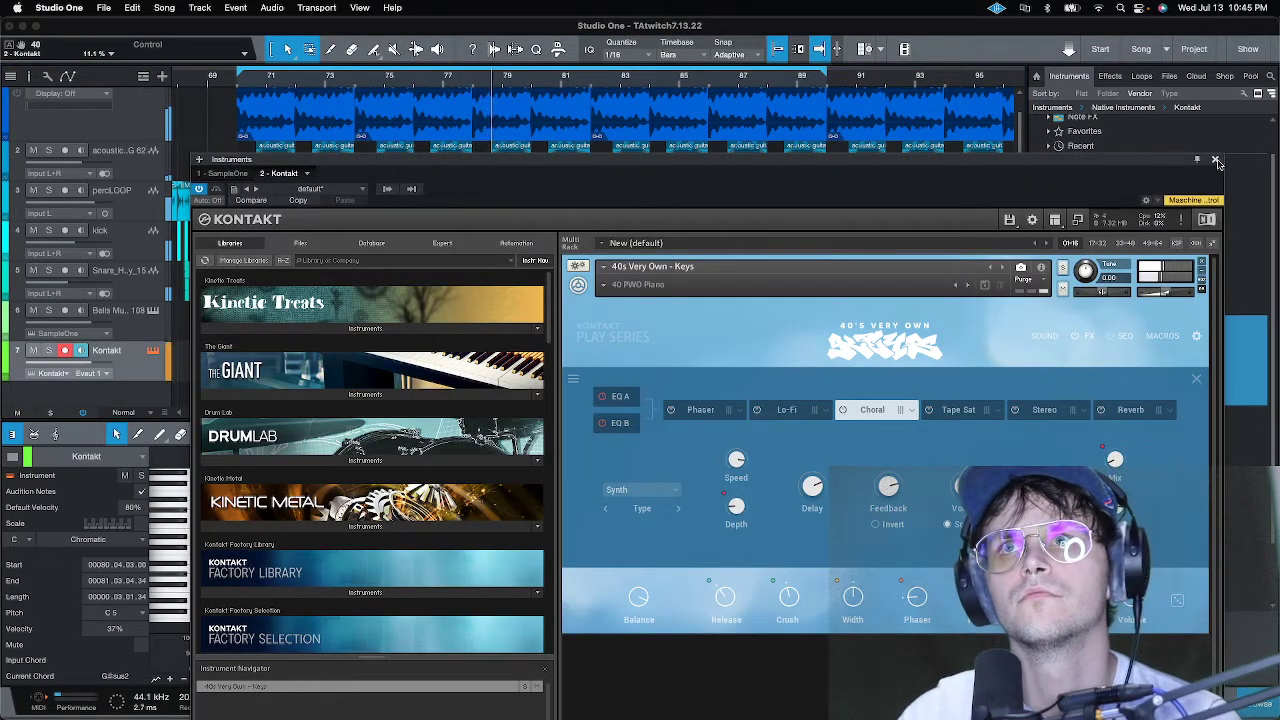
pyautogui.press('F11')
# - Set the Kontakt channel's volume to -4.9 dB in the mixer and disarm its recording
pyautogui.press('F3')
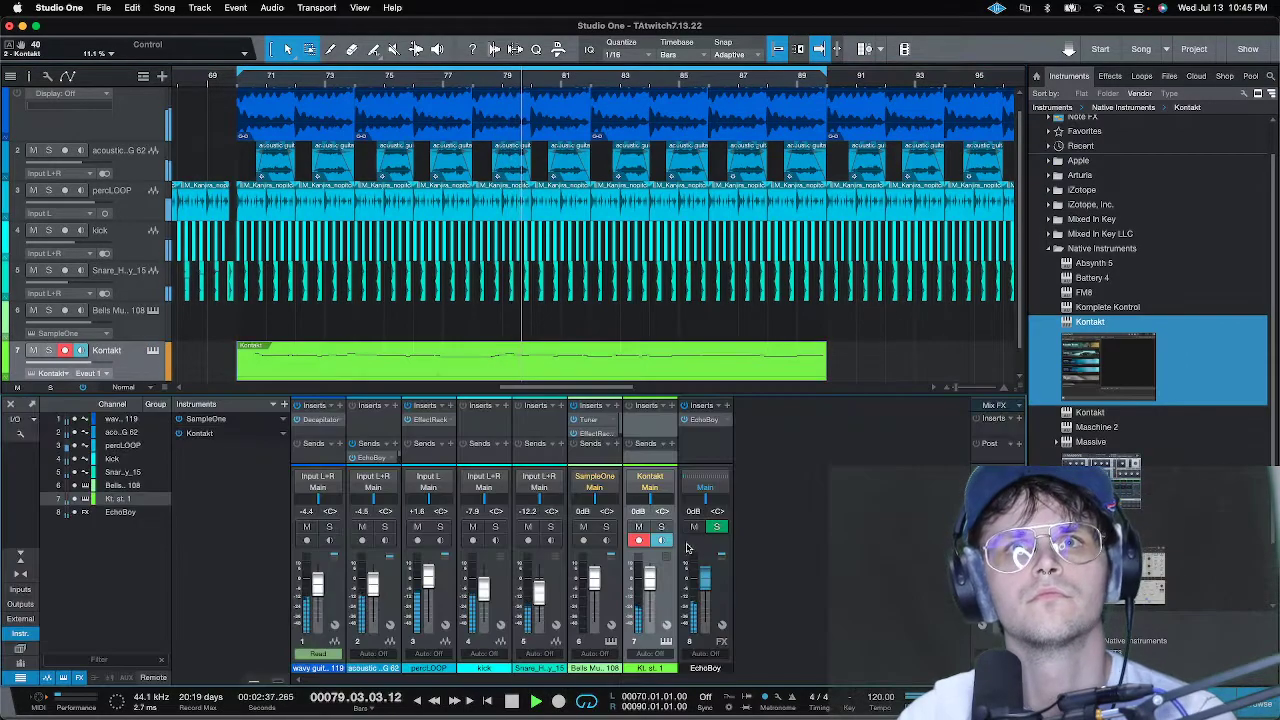
pyautogui.moveTo(652, 590); pyautogui.dragTo(652, 597)
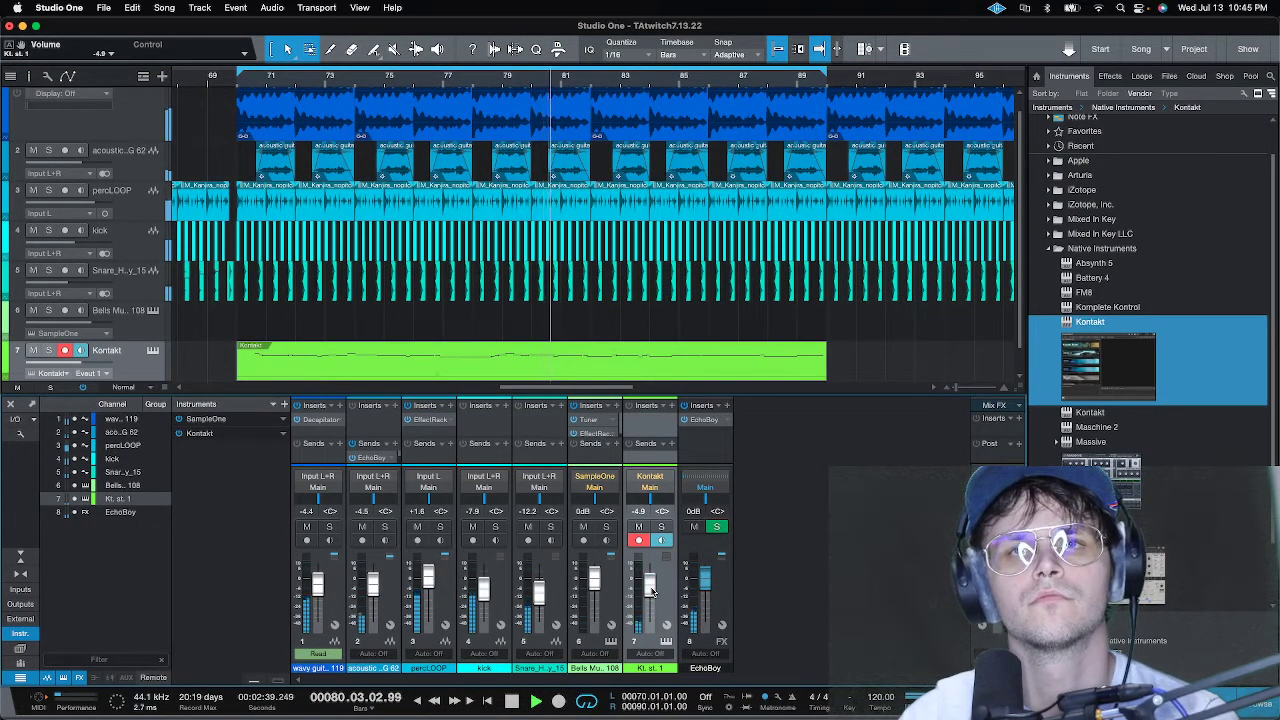
pyautogui.click(638, 541)
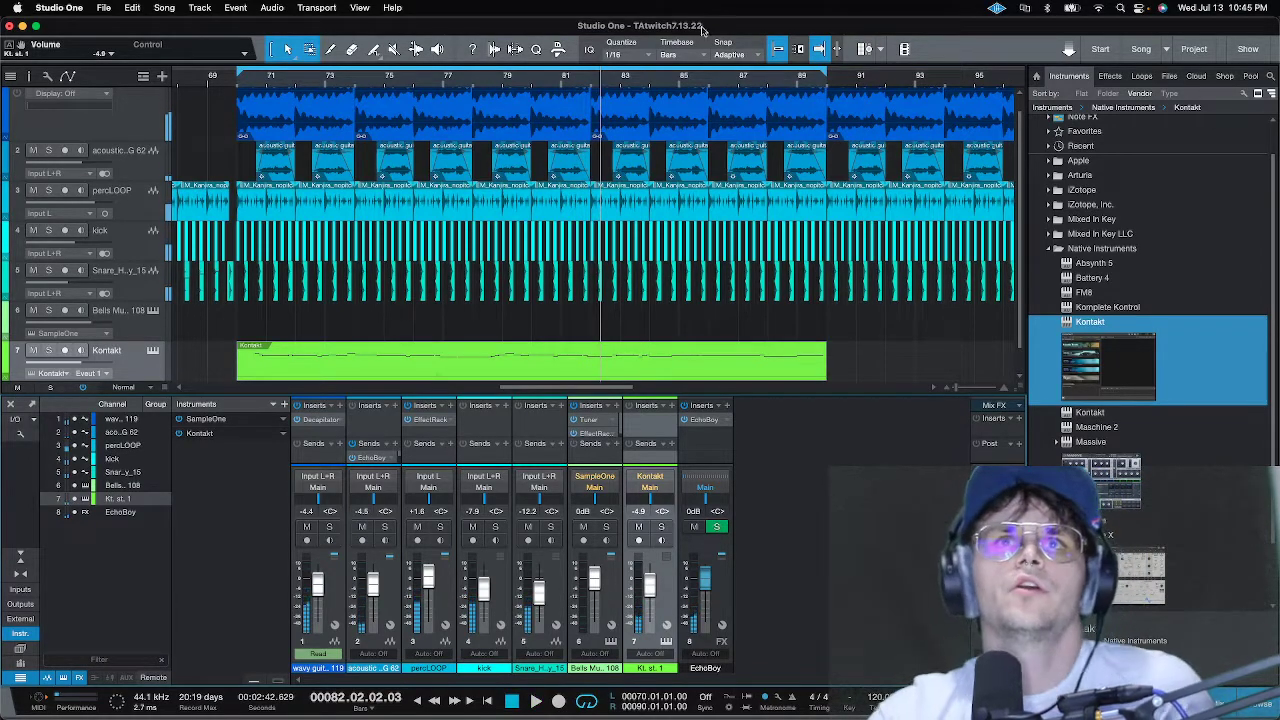
# - Show the whole arrangement and play it from the beginning of the song
pyautogui.press('w')
pyautogui.press('w')
pyautogui.press('w')
pyautogui.press('w')
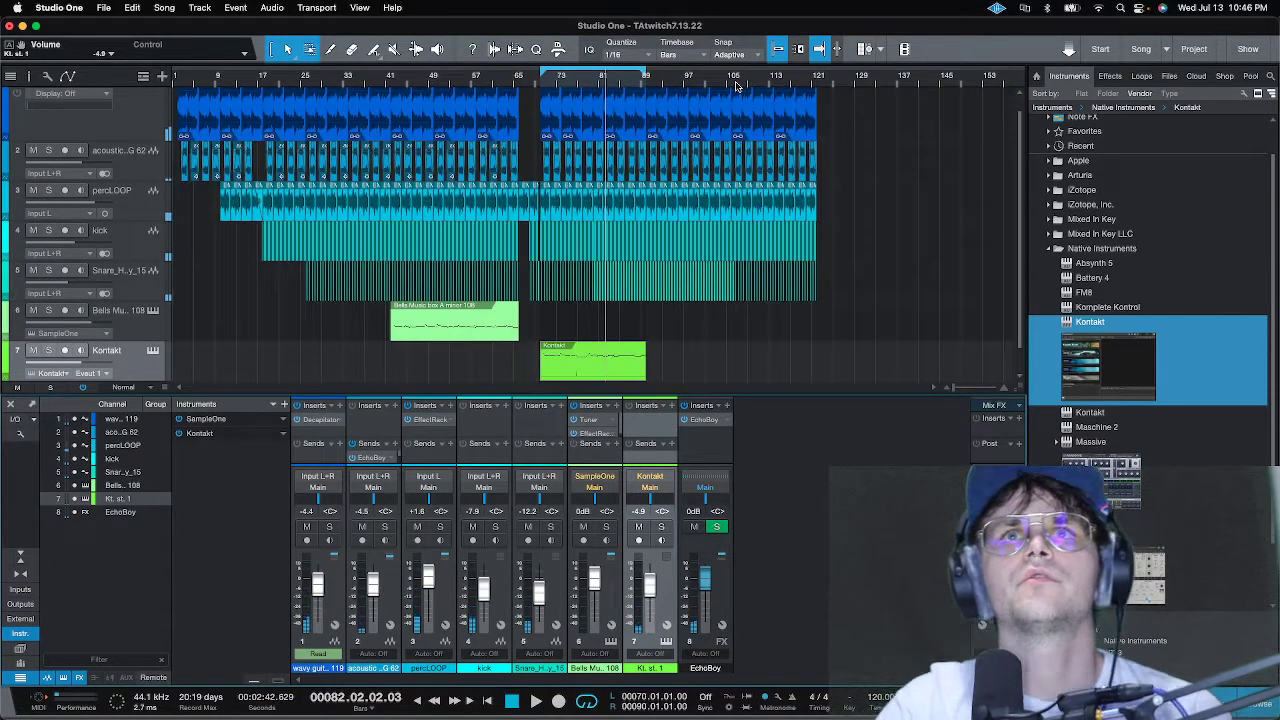
pyautogui.click(646, 87)
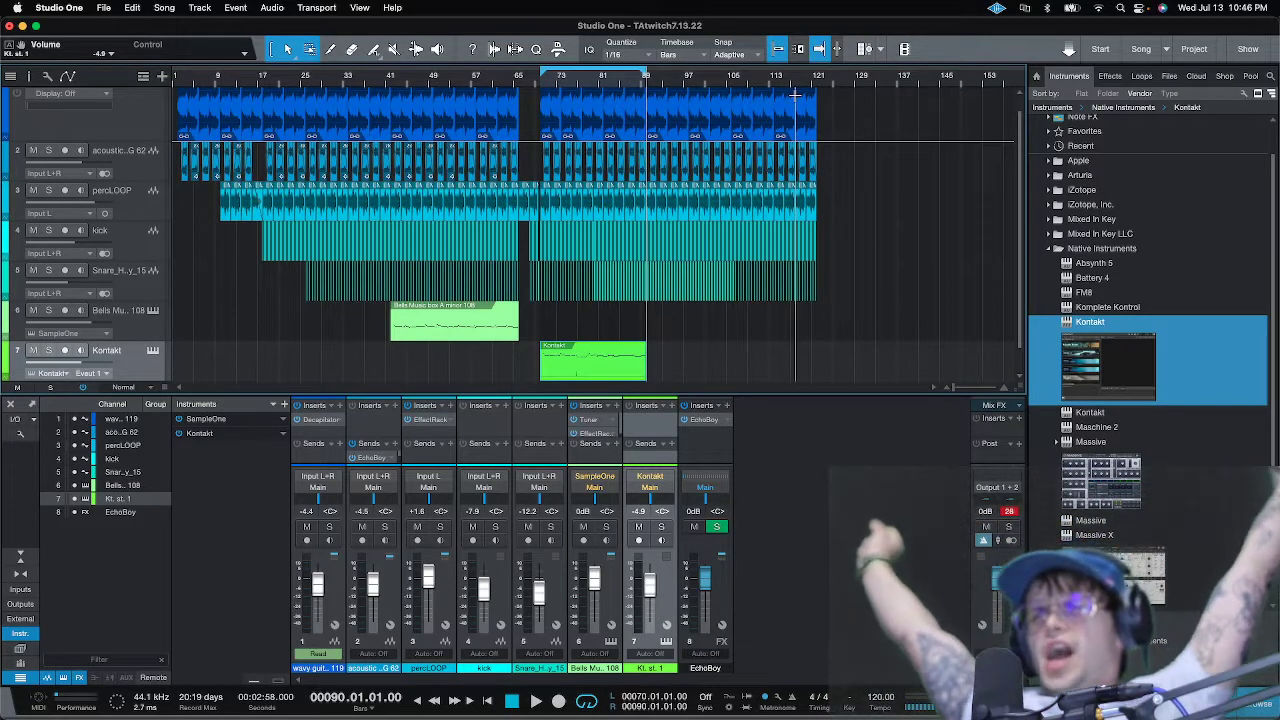
pyautogui.press('Home')
pyautogui.press('space')
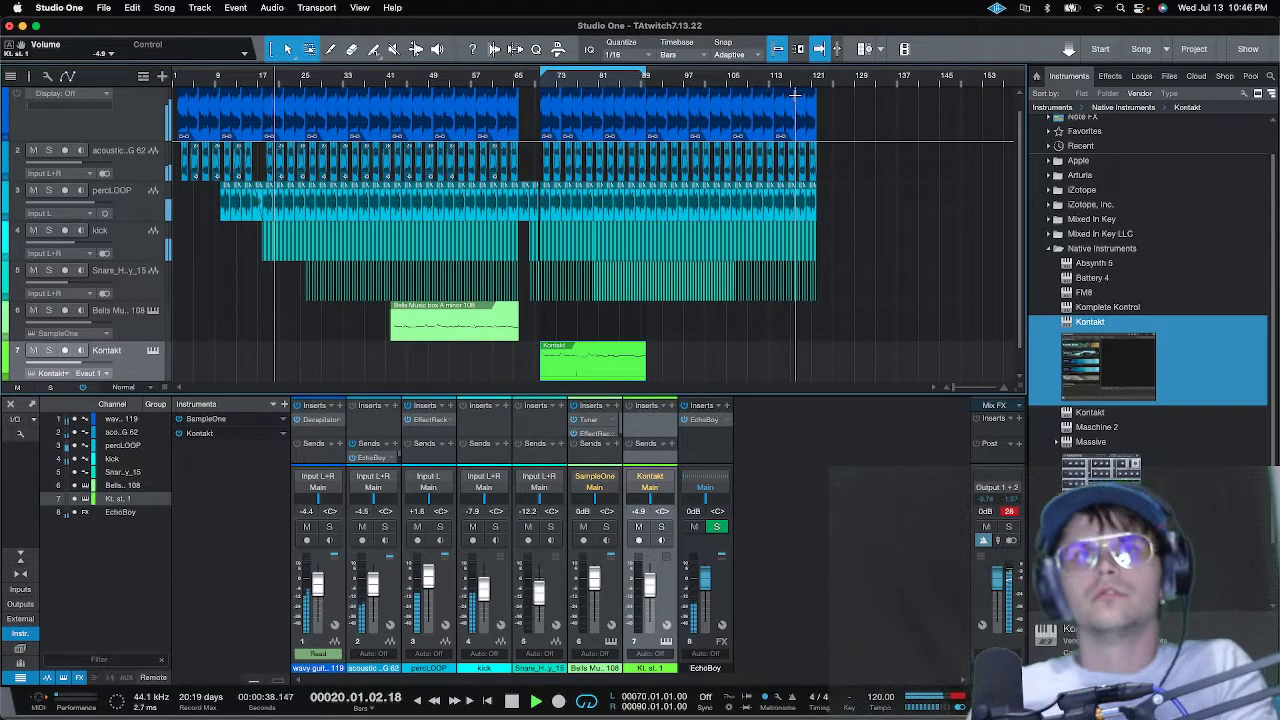
pyautogui.scroll(1, 87, 118)
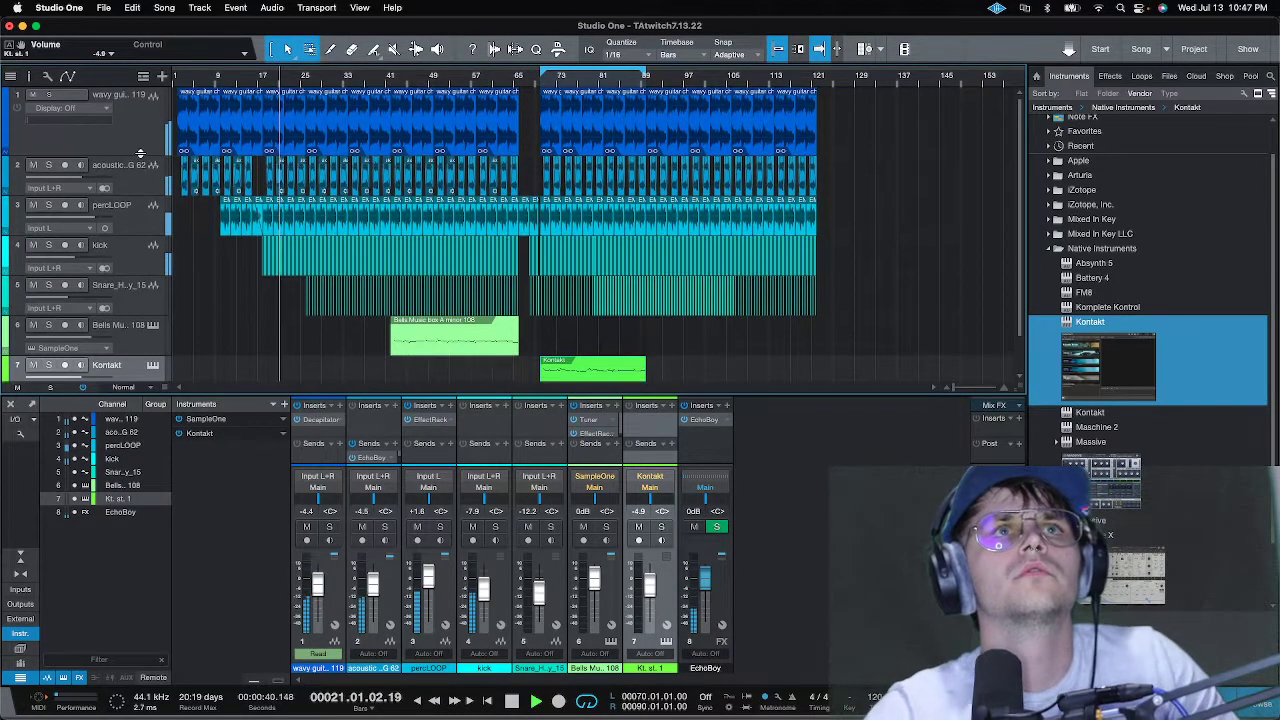
pyautogui.click(112, 110)
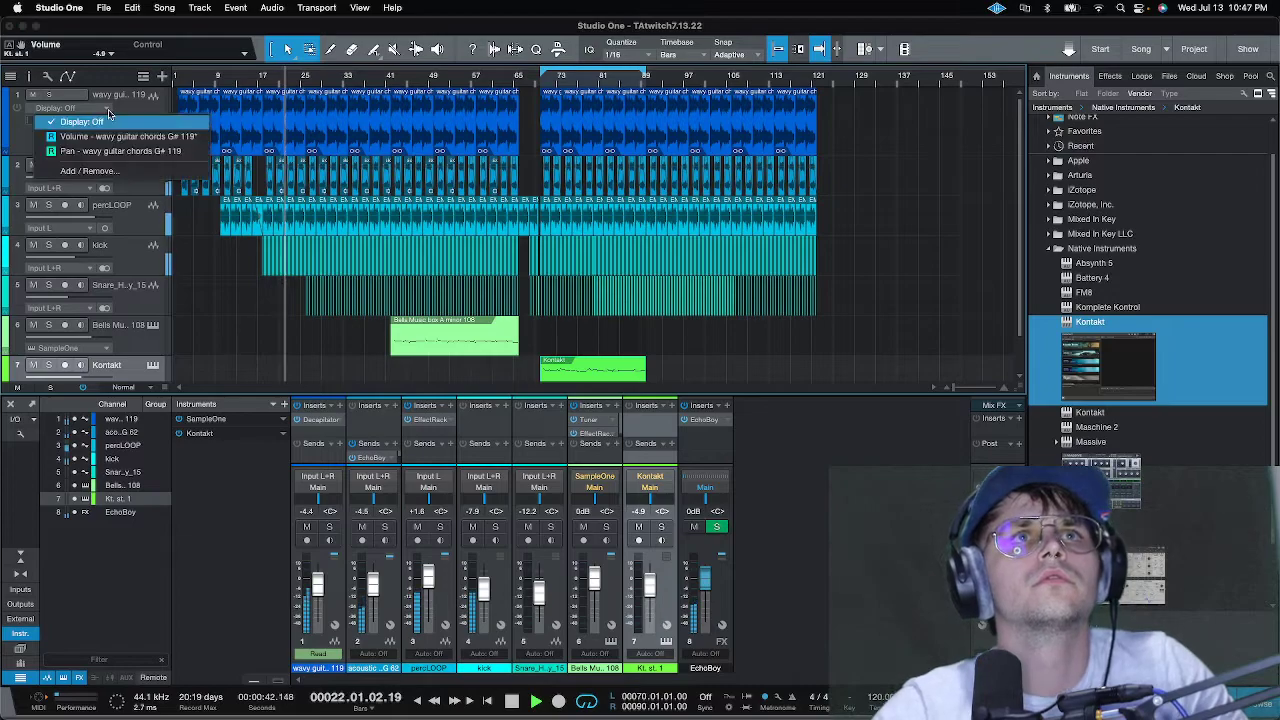
pyautogui.click(126, 111)
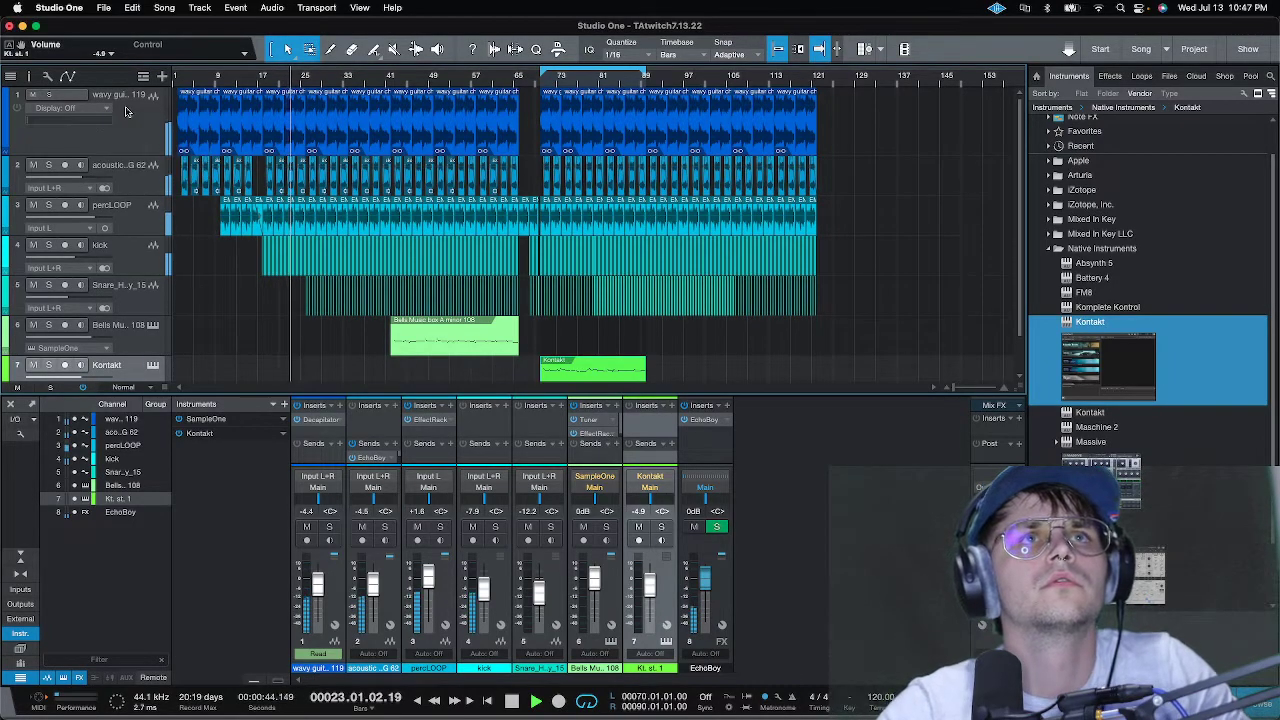
pyautogui.moveTo(83, 180)
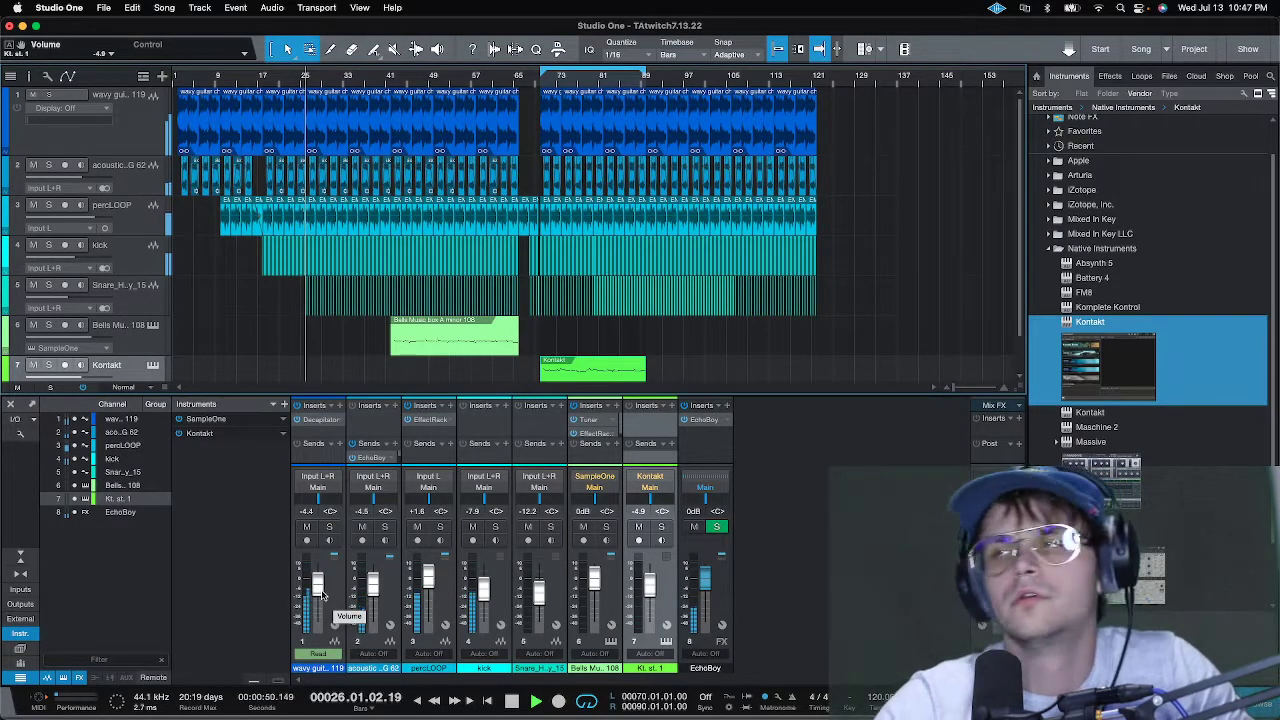
# - Set the snare channel's volume to -15.8 dB and the bells channel's volume to +0.8 dB
pyautogui.moveTo(538, 597); pyautogui.dragTo(538, 588)
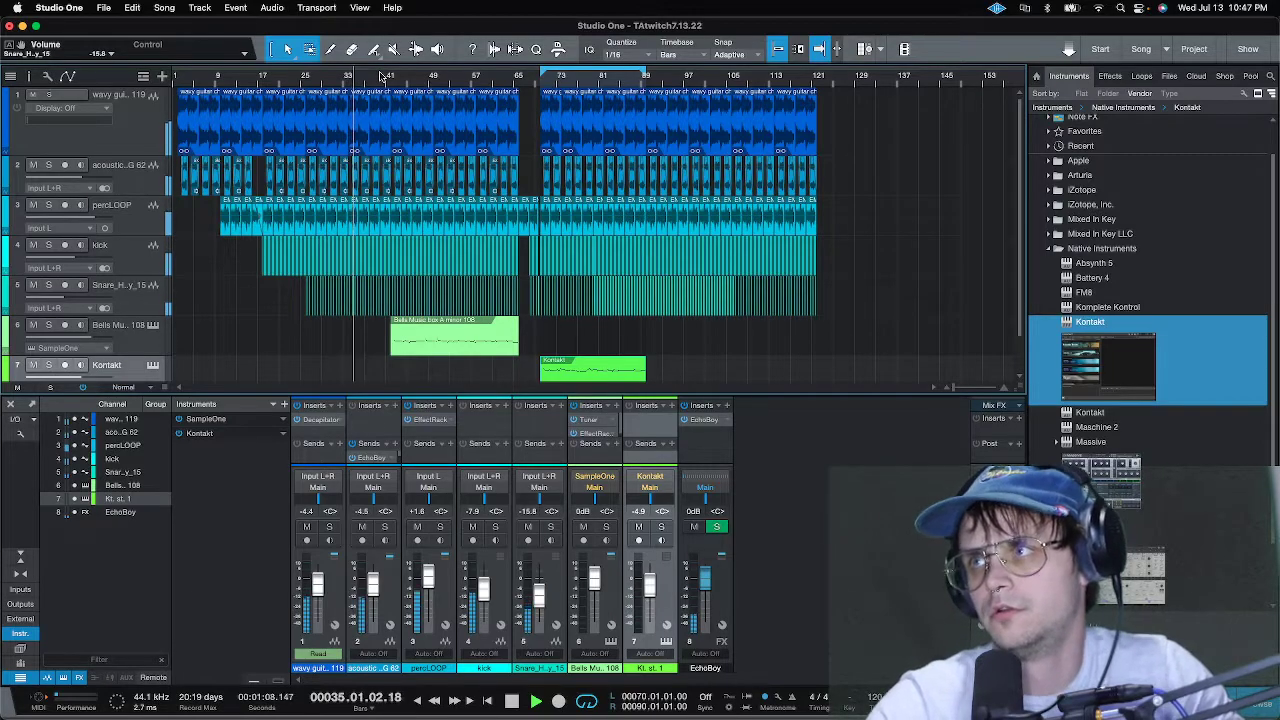
pyautogui.scroll(5, 380, 77)
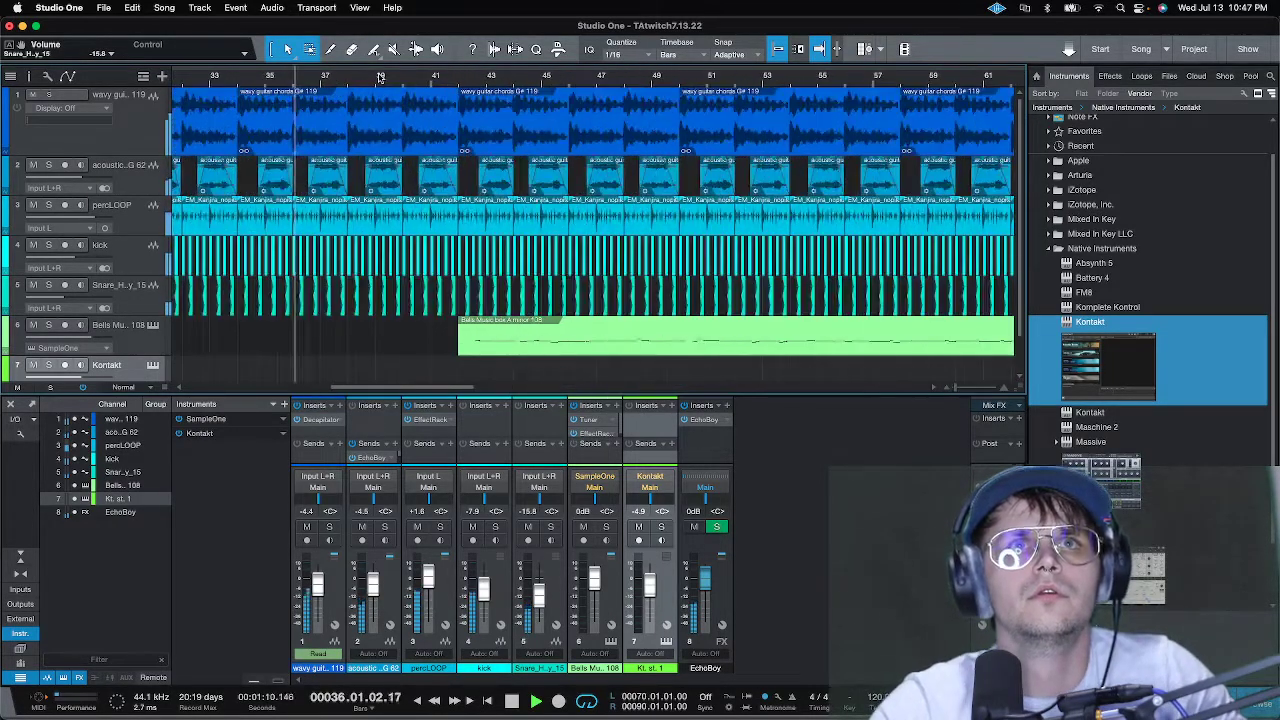
pyautogui.scroll(-3, 380, 77)
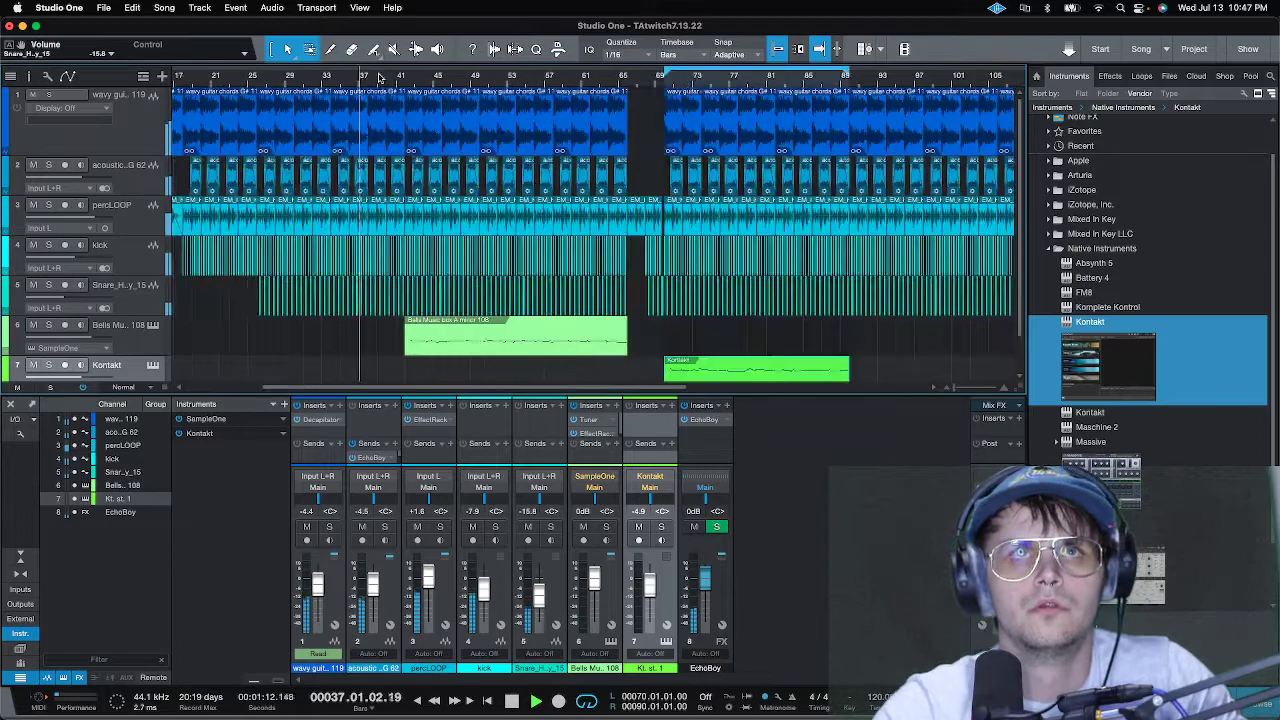
pyautogui.scroll(-1, 380, 77)
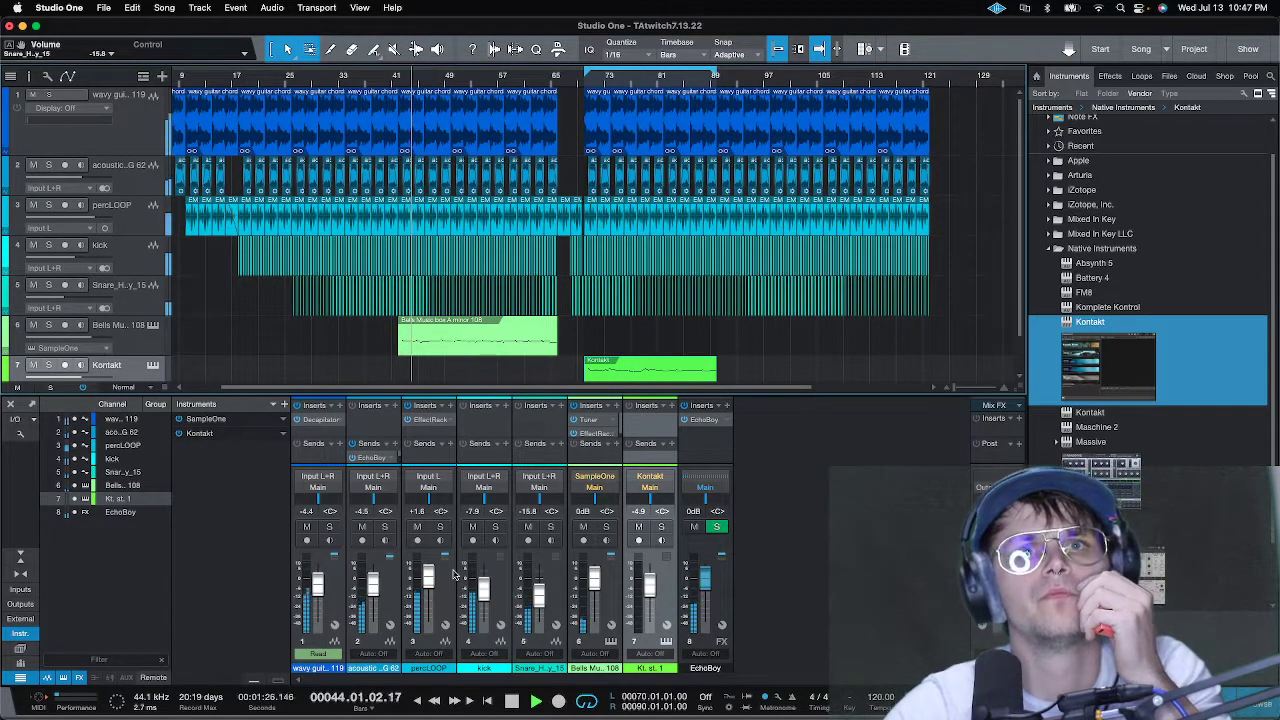
pyautogui.moveTo(594, 580); pyautogui.dragTo(594, 577)
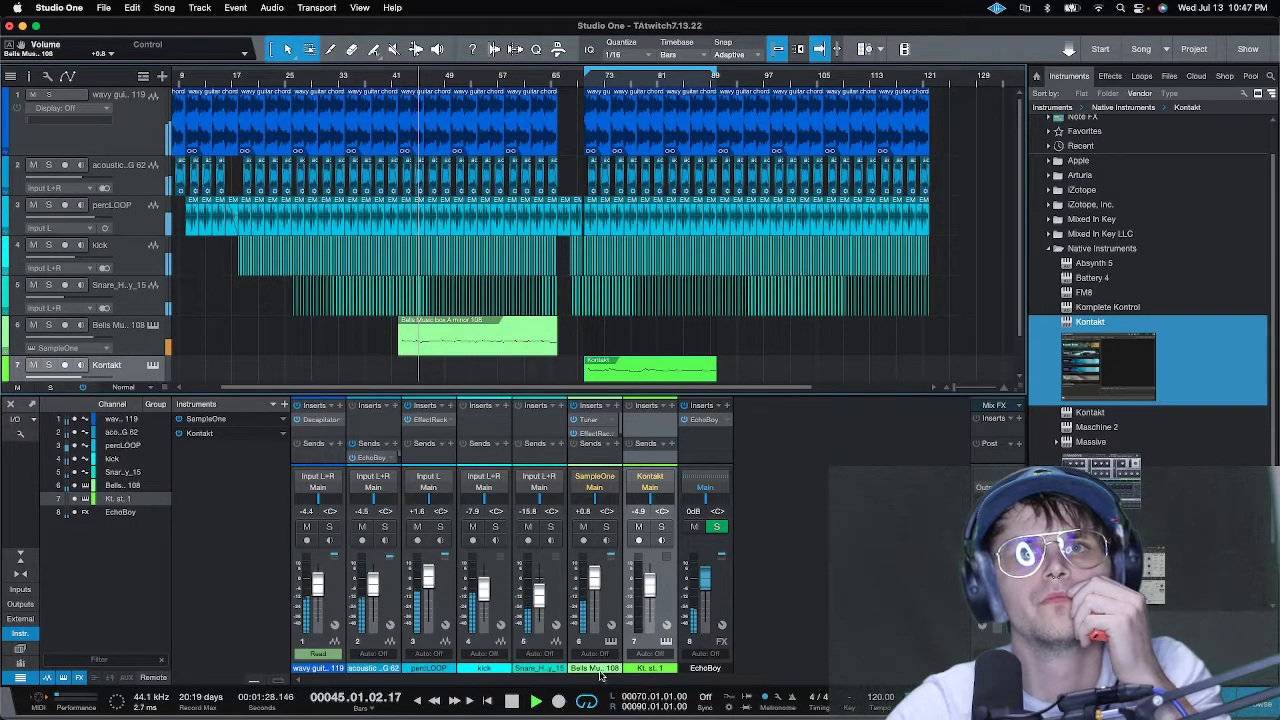
# - Rename the bells channel as bellsLEAD1 and the Kontakt channel as LEAD2
pyautogui.click(597, 668)
pyautogui.doubleClick(597, 668)
pyautogui.write('bellsLEAD1')
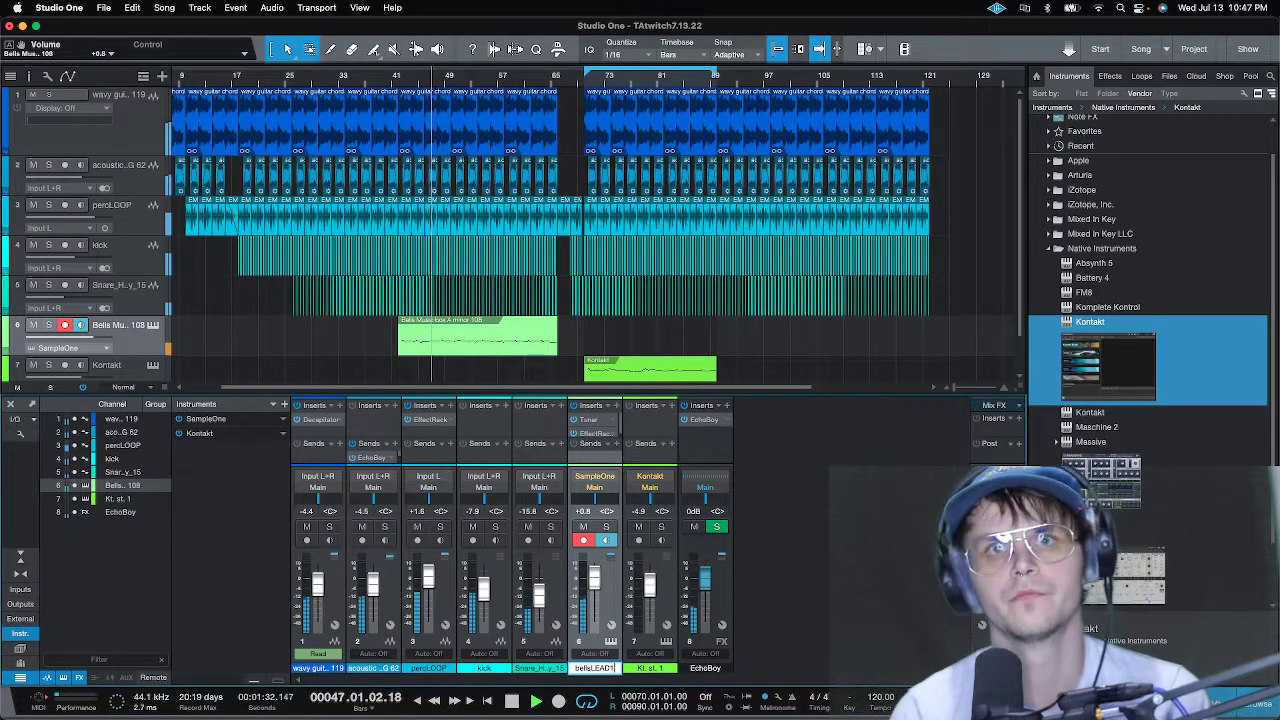
pyautogui.press('Tab')
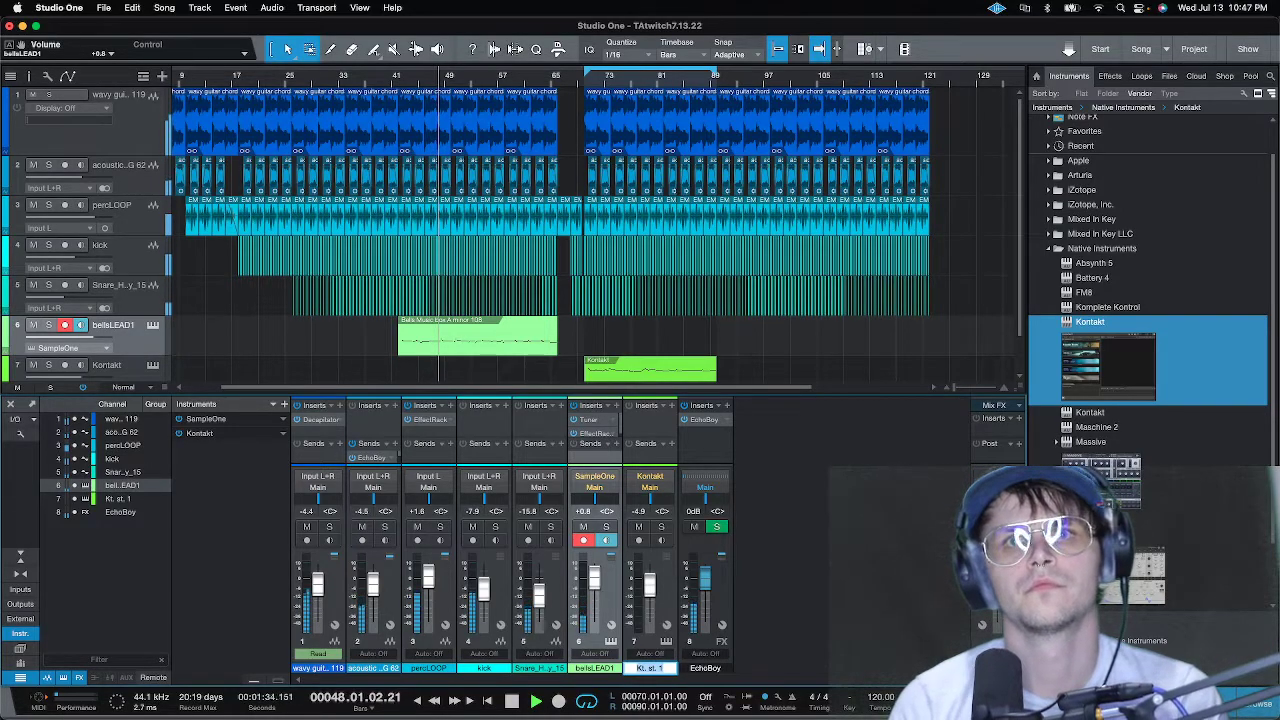
pyautogui.write('LEAD')
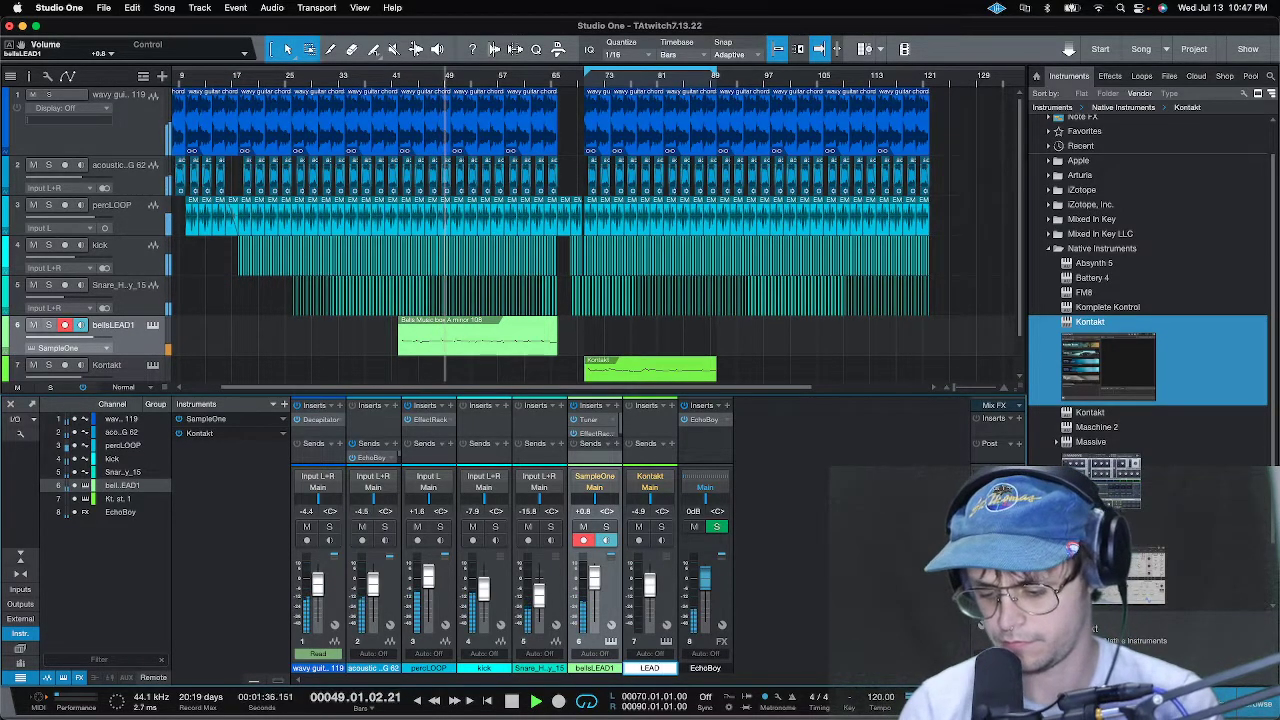
pyautogui.write('2')
pyautogui.press('Return')
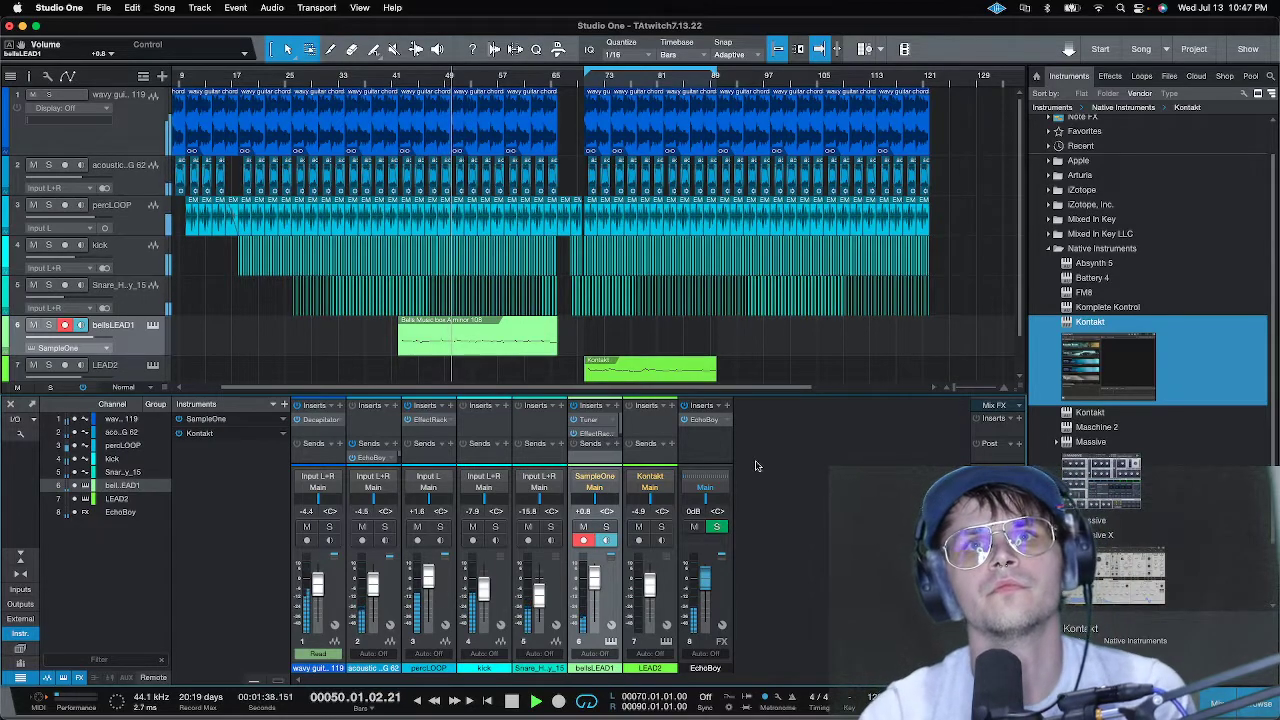
# - Add EchoBoy sends to the bellsLEAD1 and LEAD2 channels, with LEAD2's send level at -23.9 dB, and enlarge the mixer's send area
pyautogui.click(613, 443)
pyautogui.click(645, 458)
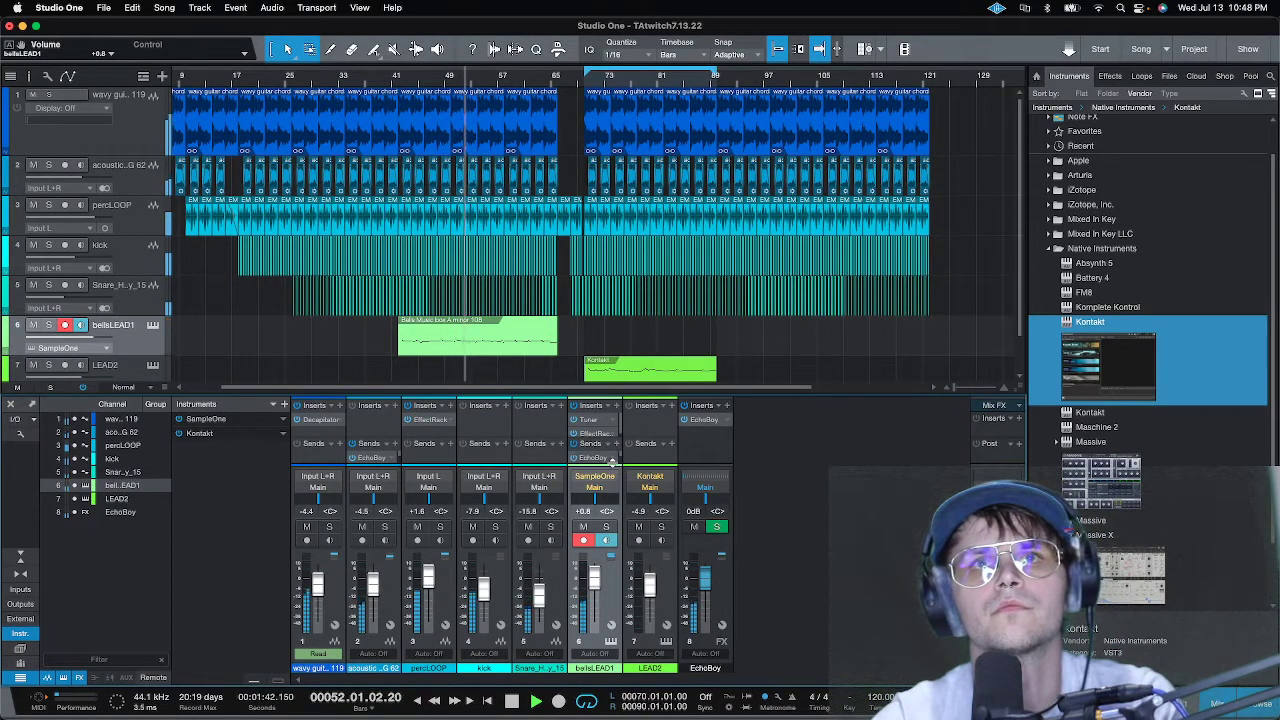
pyautogui.moveTo(612, 464); pyautogui.dragTo(642, 485)
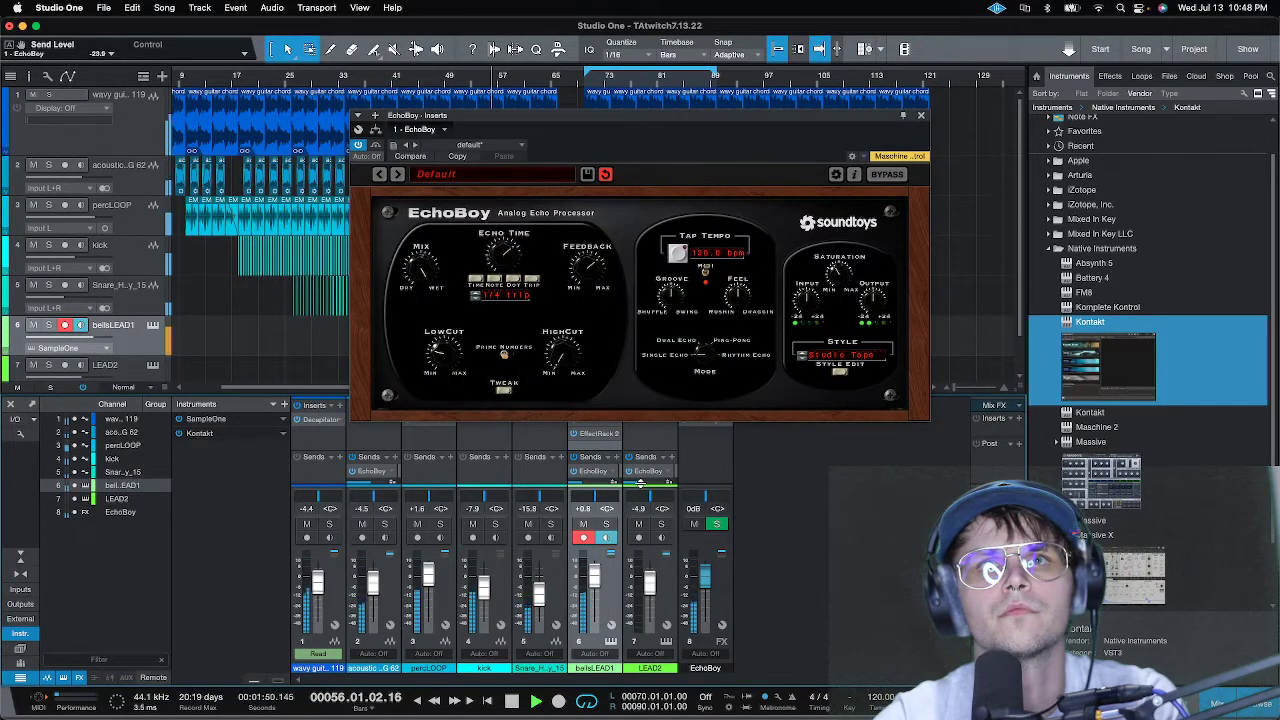
pyautogui.click(921, 115)
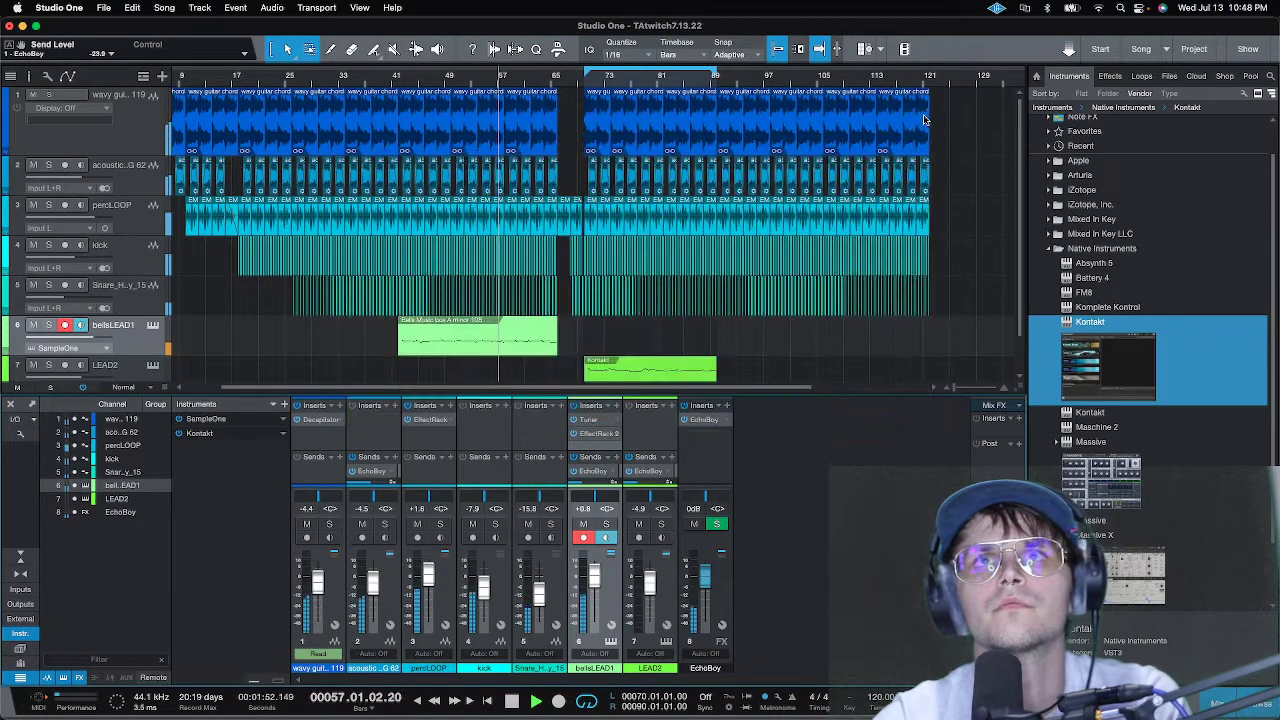
pyautogui.moveTo(660, 400); pyautogui.dragTo(655, 355)
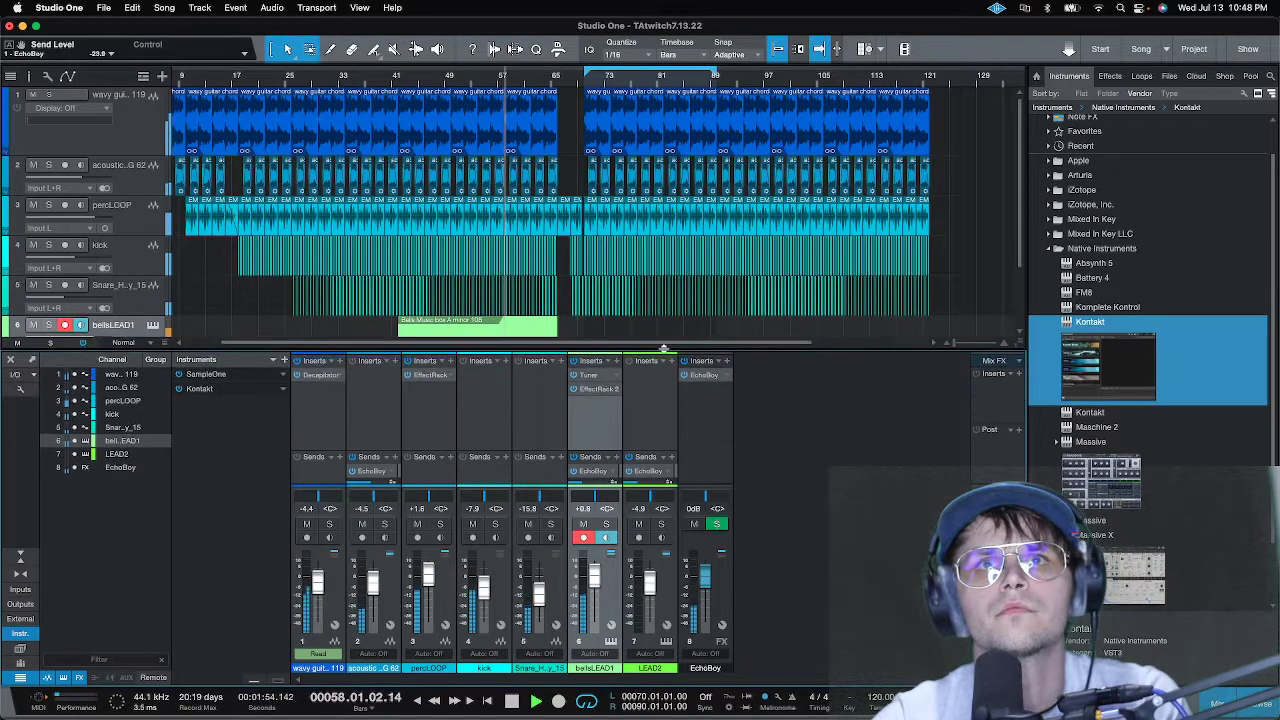
pyautogui.moveTo(640, 449); pyautogui.dragTo(641, 431)
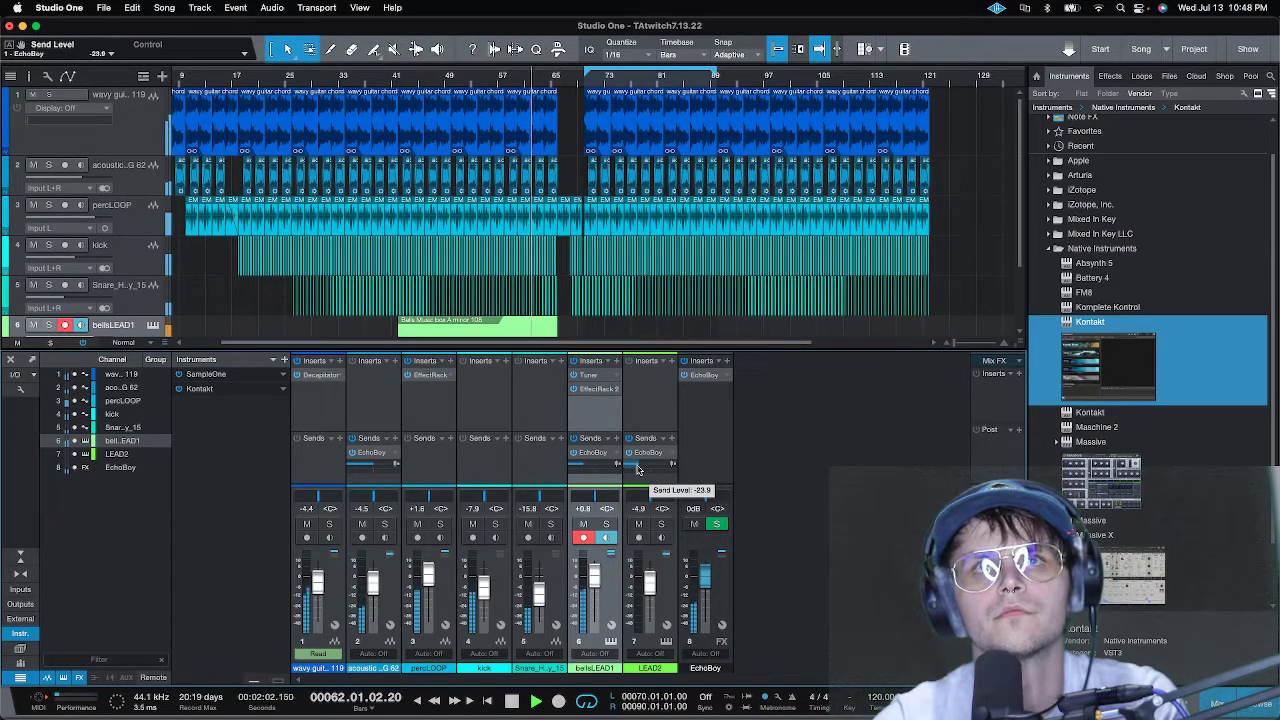
# - Review the transition from the bellsLEAD1 part to the LEAD2 part around bars 65 to 70 during playback
pyautogui.scroll(-3, 679, 287)
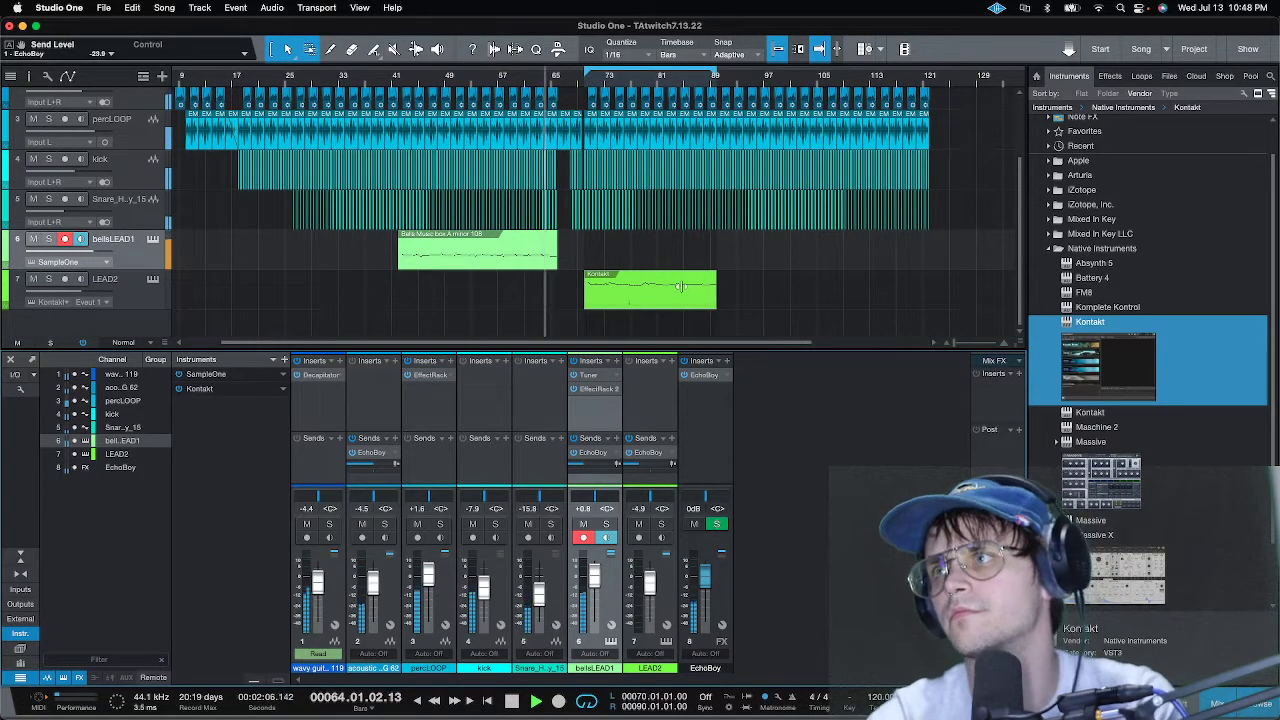
pyautogui.scroll(5, 565, 80)
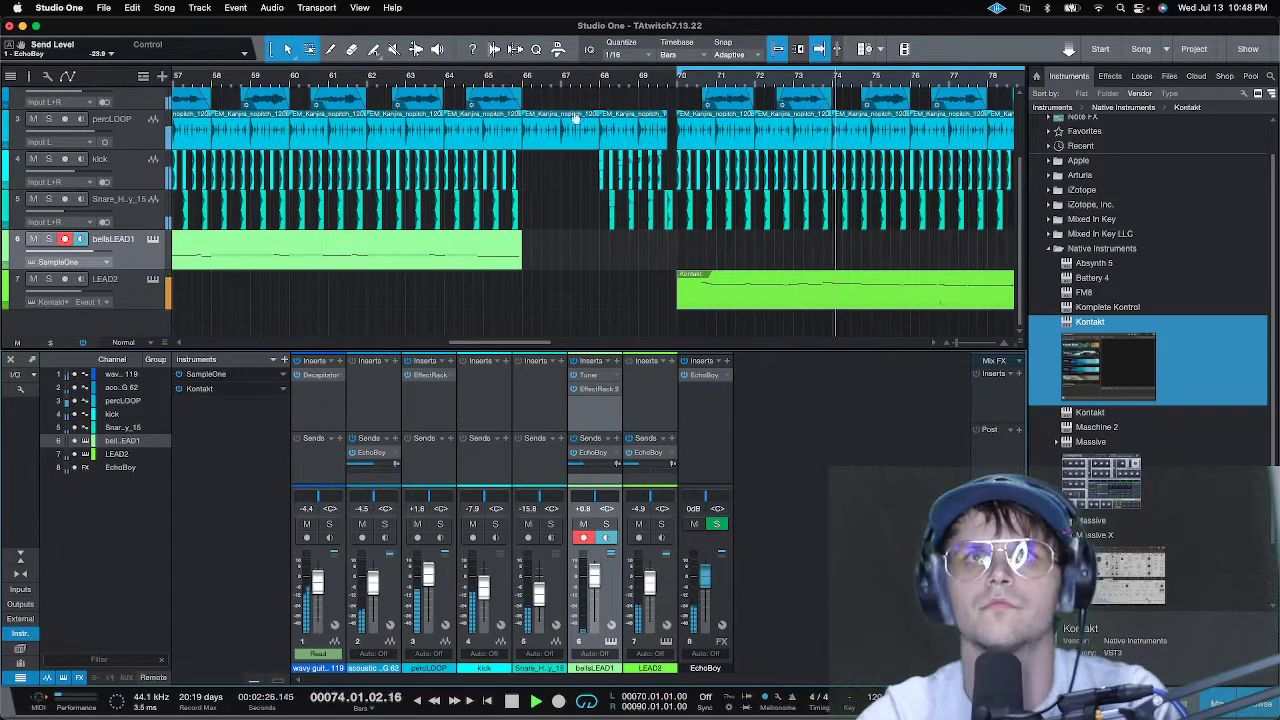
pyautogui.scroll(-3, 589, 80)
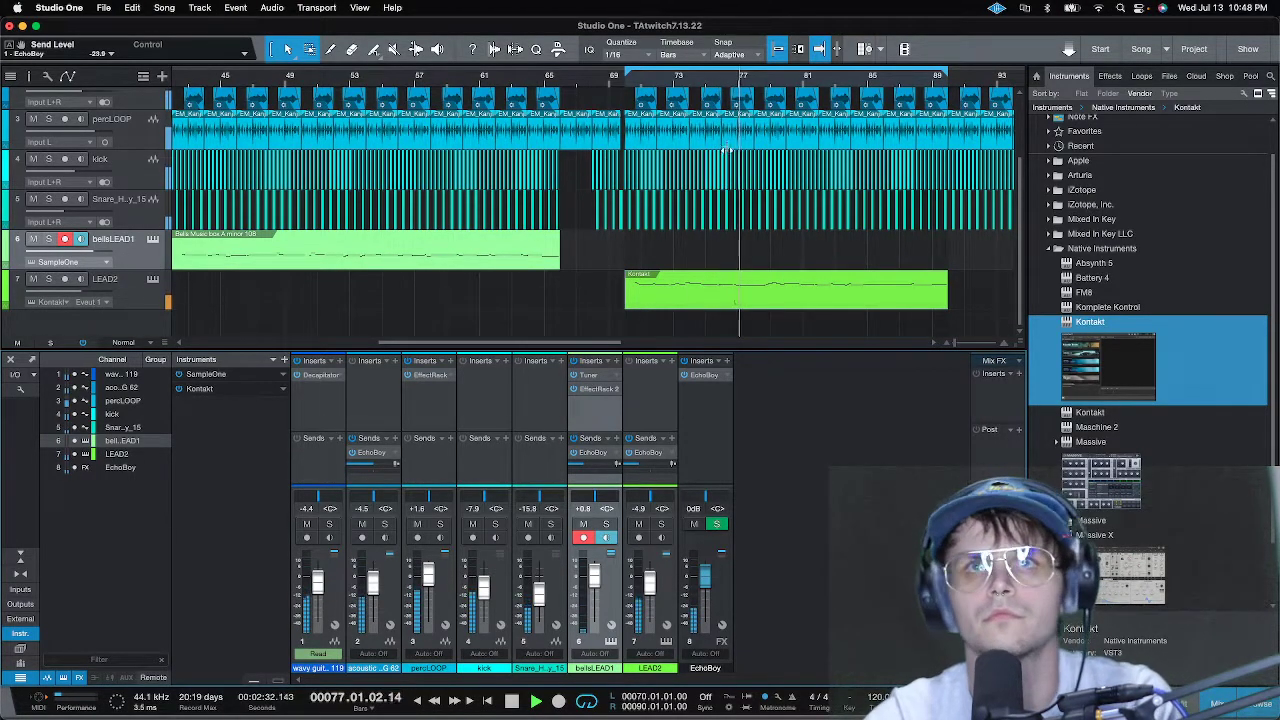
pyautogui.scroll(-3, 712, 79)
pyautogui.scroll(-3, 712, 79)
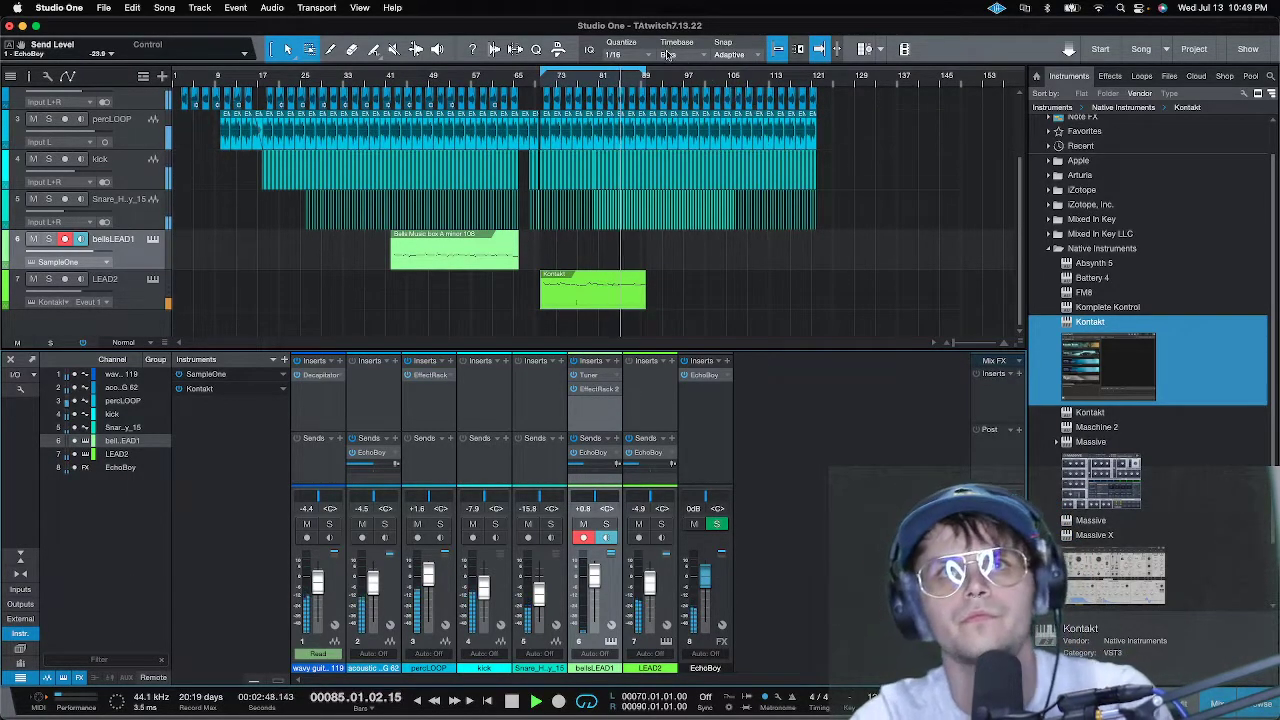
# - Play the arrangement from the beginning and solo the acoustic guitar track
pyautogui.scroll(5, 638, 78)
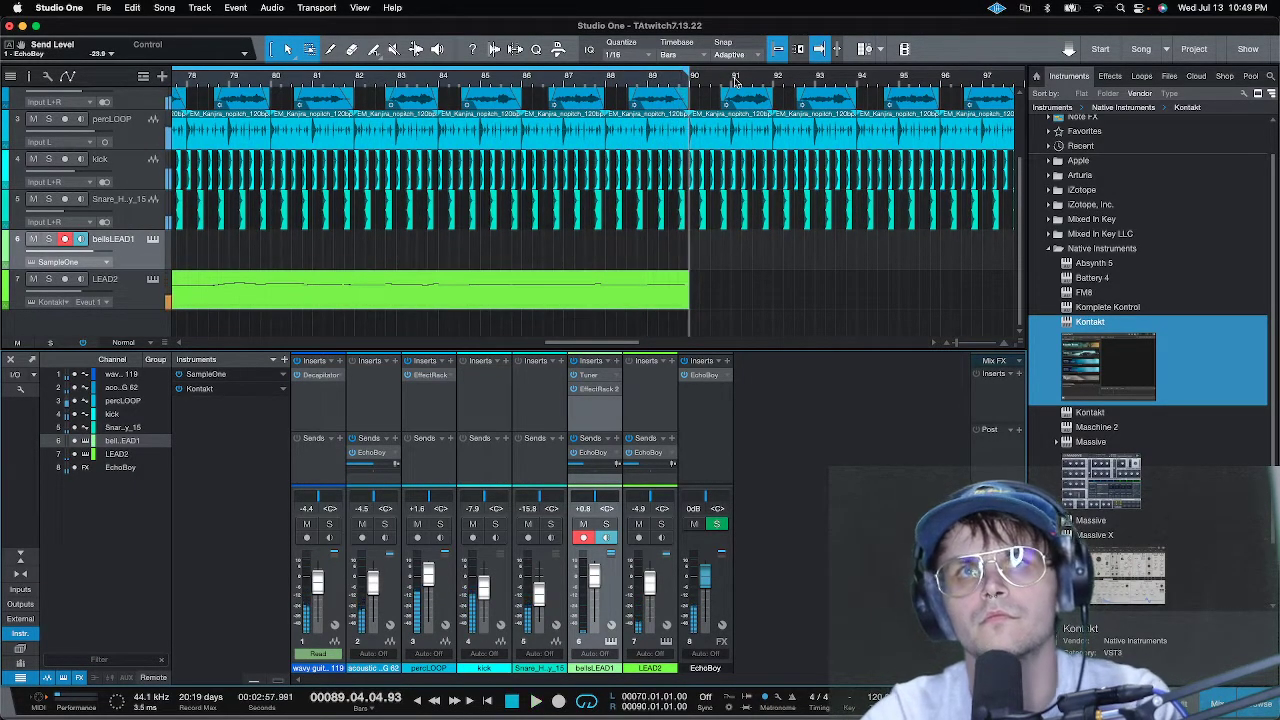
pyautogui.press('w')
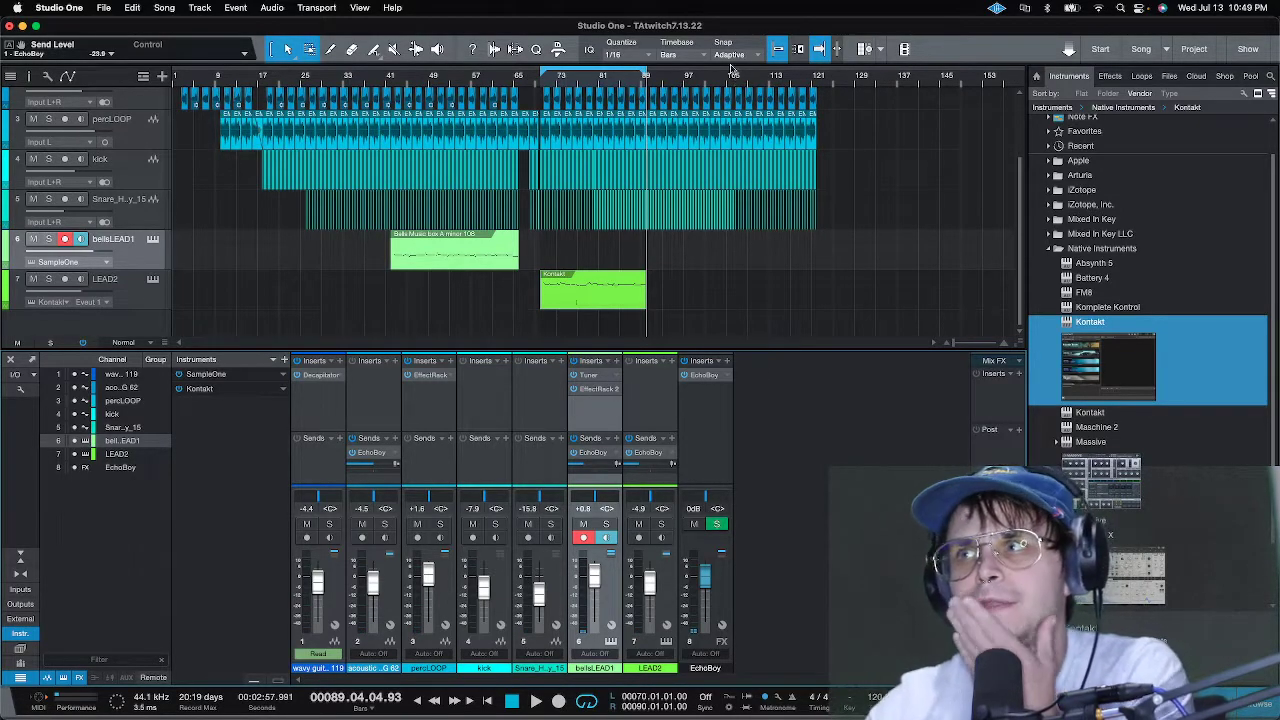
pyautogui.scroll(2, 270, 265)
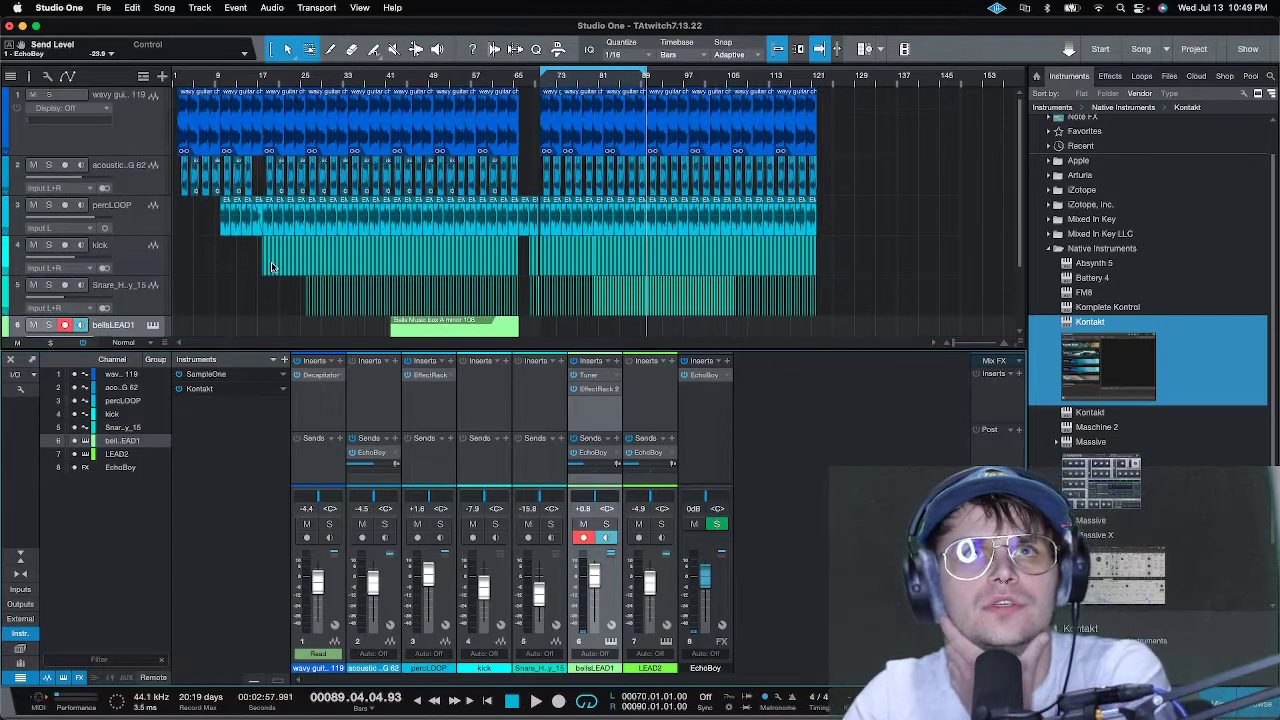
pyautogui.click(178, 84)
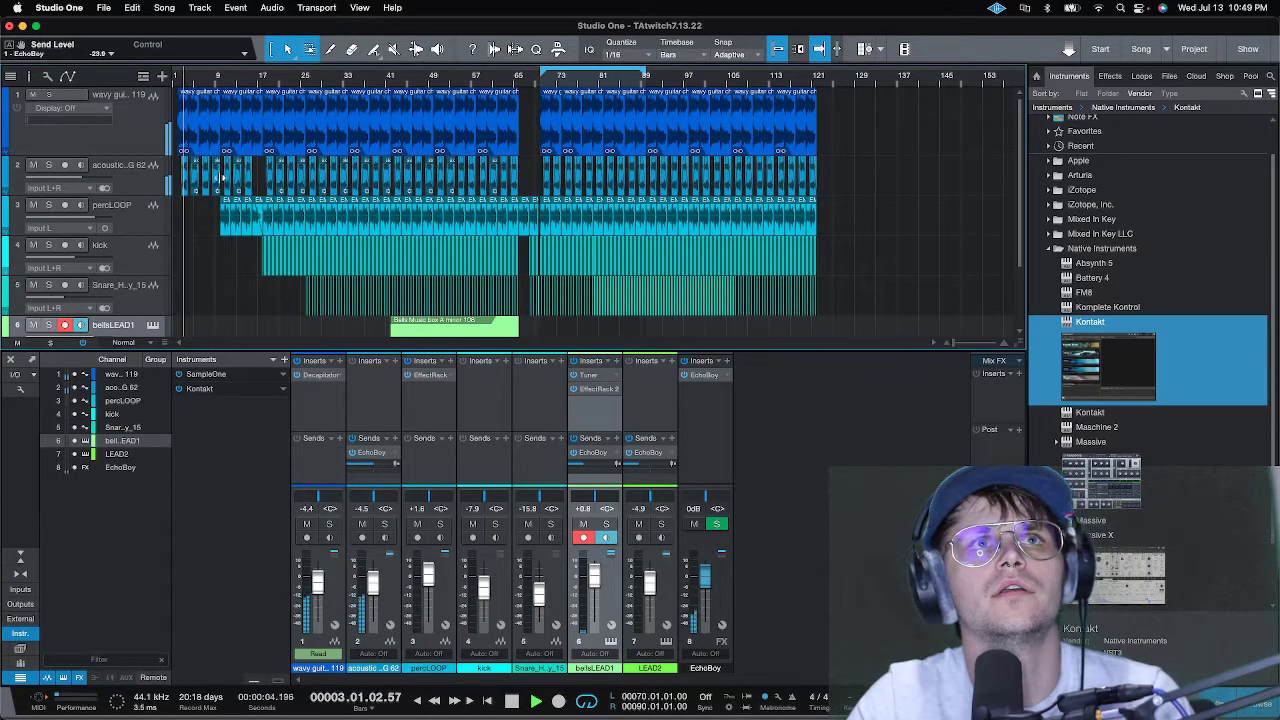
pyautogui.click(49, 166)
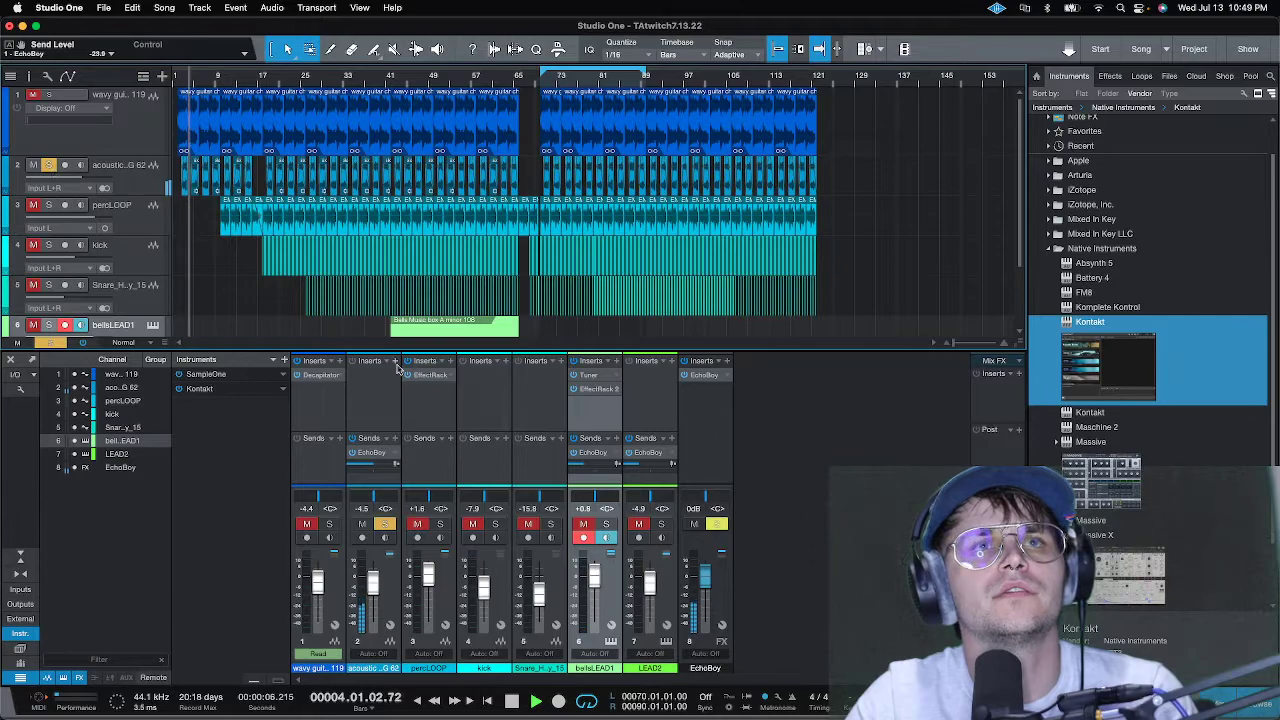
pyautogui.click(1049, 249)
pyautogui.click(1053, 176)
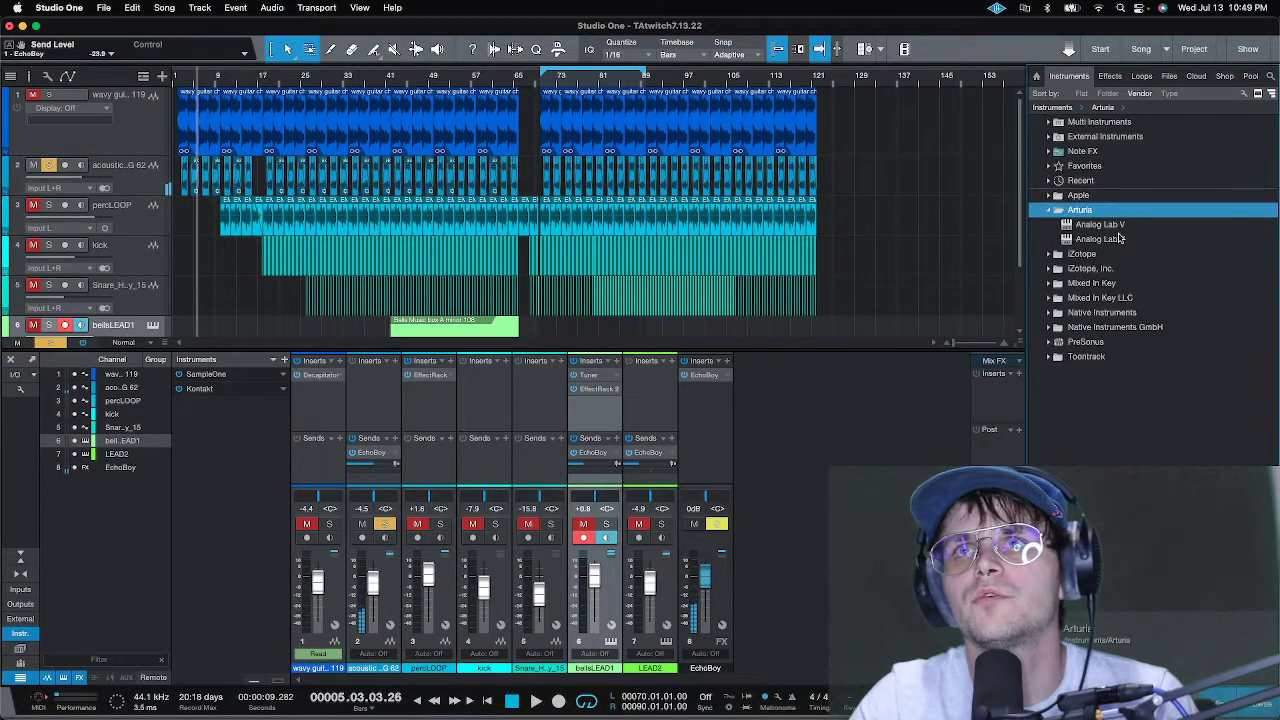
pyautogui.moveTo(1118, 227); pyautogui.dragTo(397, 400)
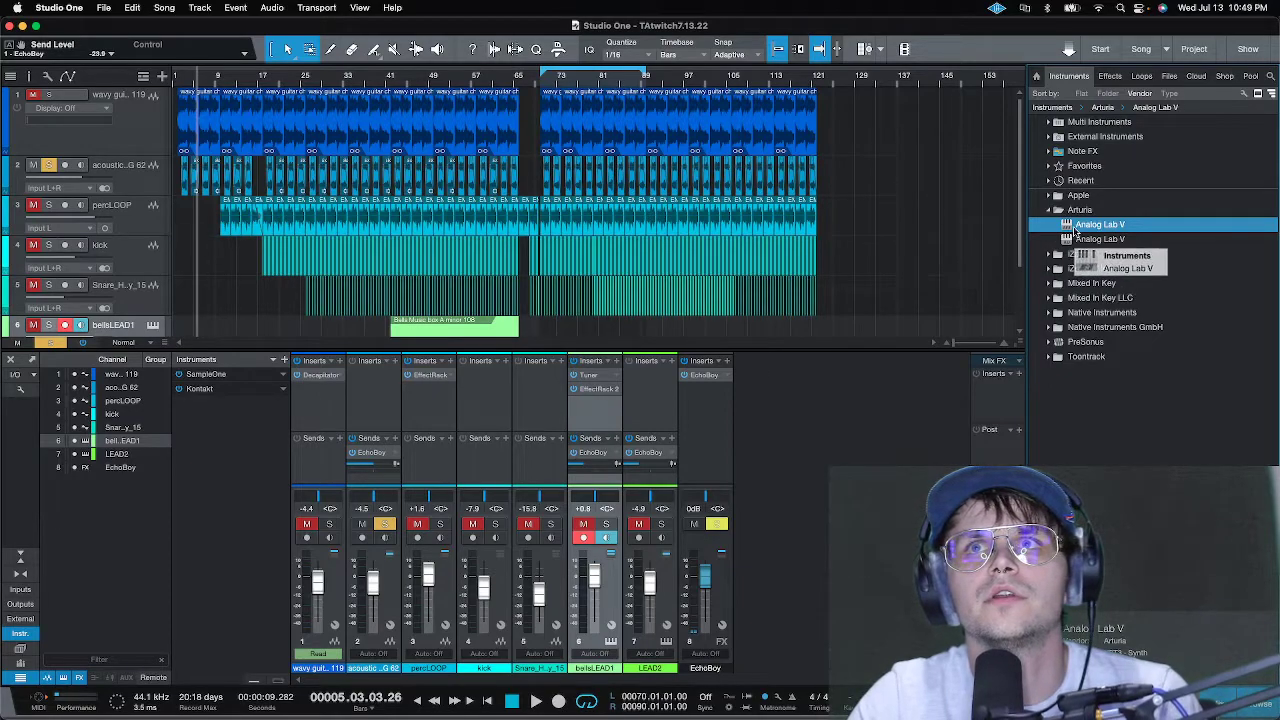
# - Insert Arturia's Tape MELLO-FI effect on the acoustic guitar channel
pyautogui.click(1112, 76)
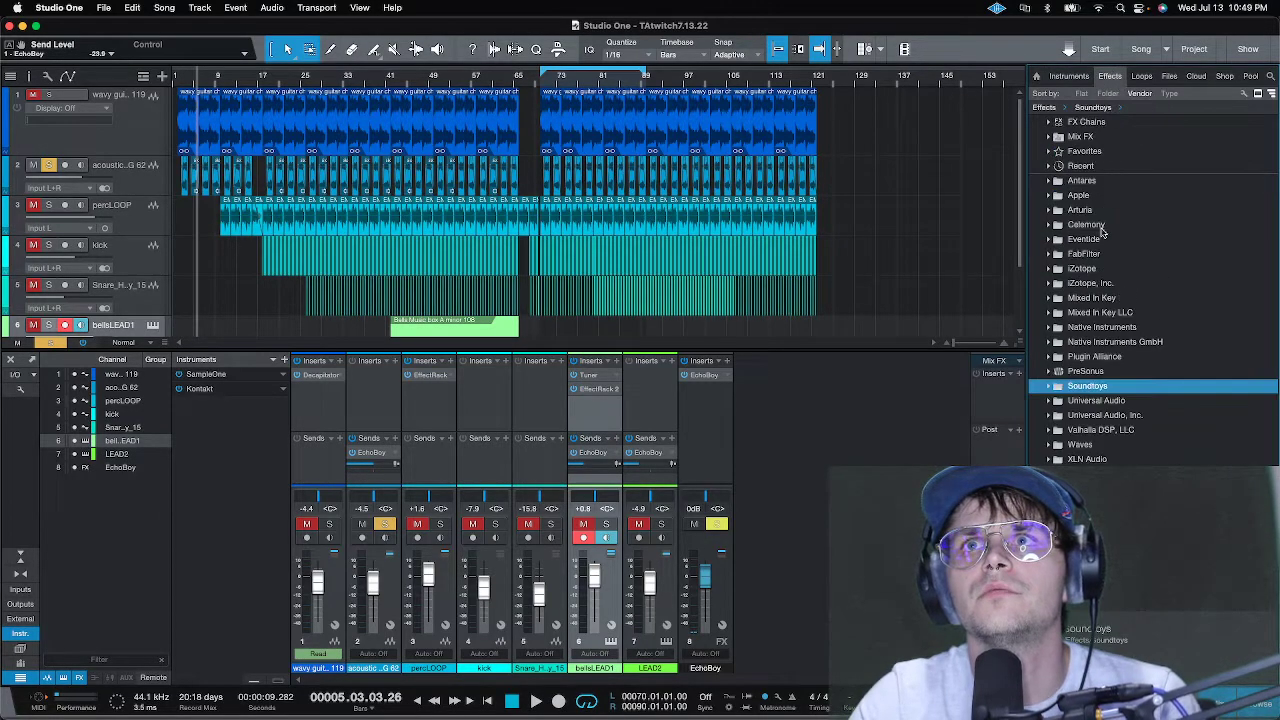
pyautogui.click(1090, 211)
pyautogui.moveTo(1106, 438); pyautogui.dragTo(380, 397)
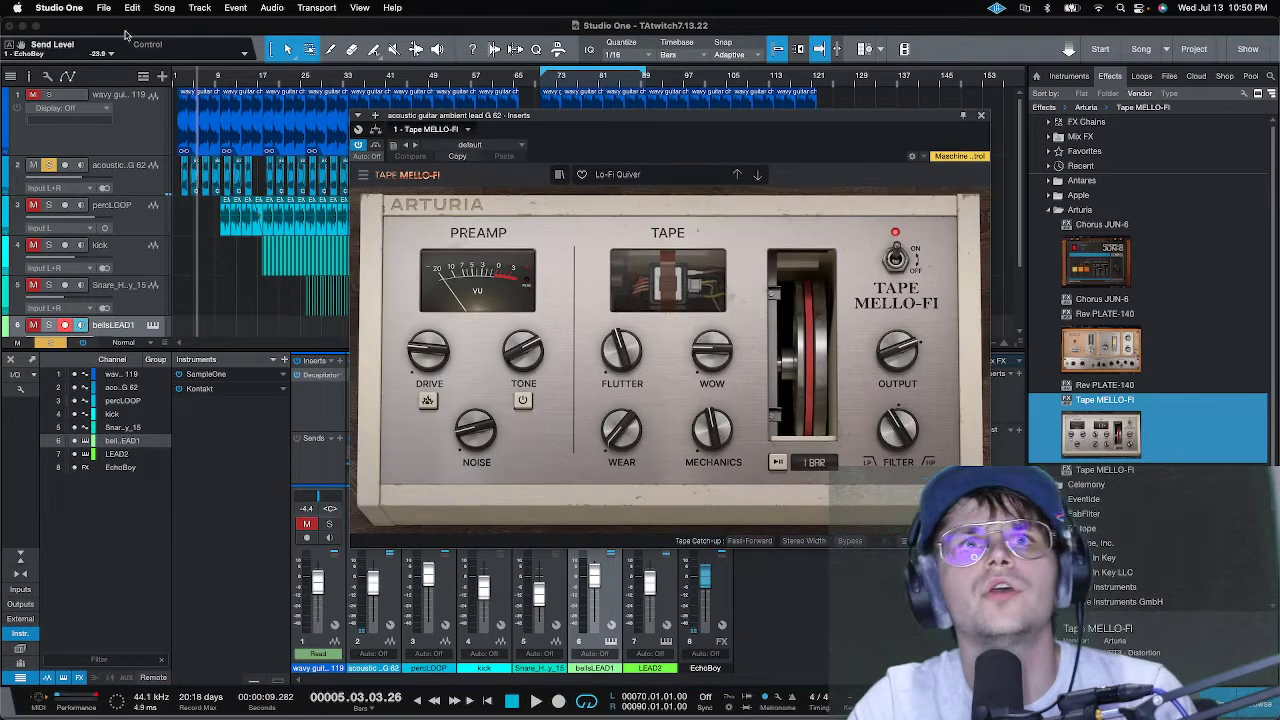
# - Set Tape MELLO-FI's tone to 0.524 and adjust its wow during playback, closing the effect and unsoloing the acoustic guitar track
pyautogui.click(193, 75)
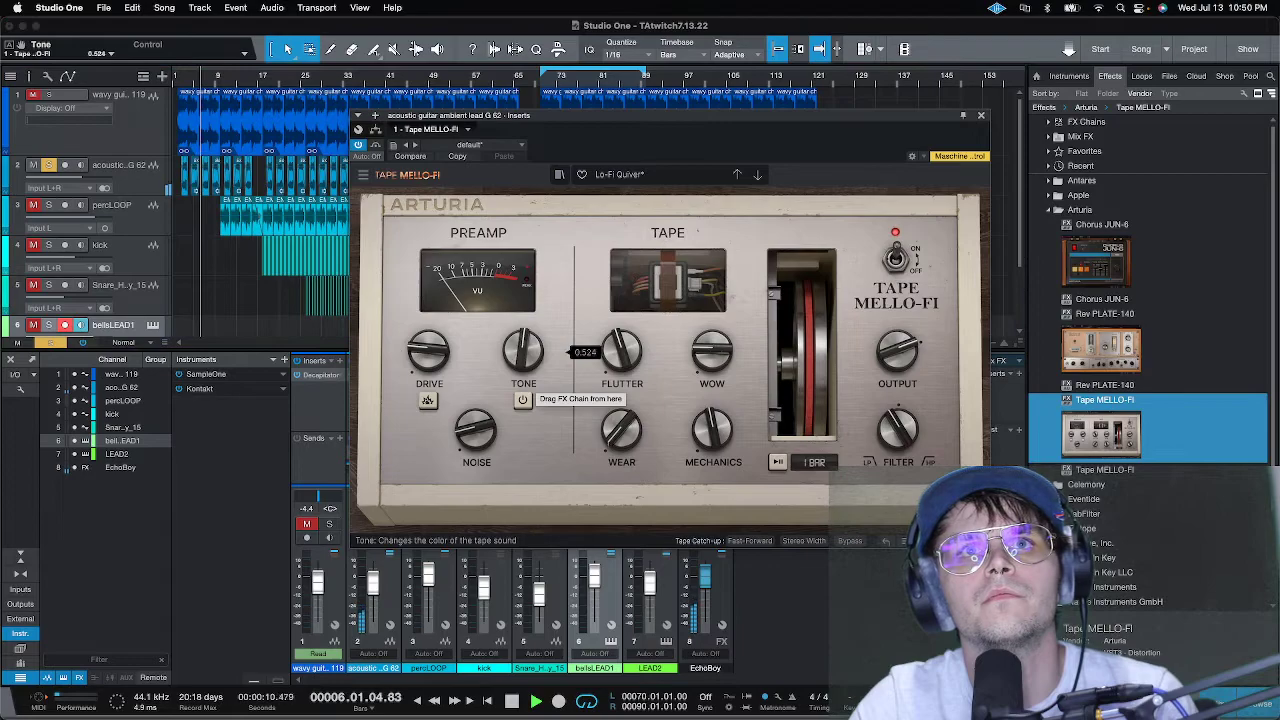
pyautogui.moveTo(897, 430); pyautogui.dragTo(900, 430)
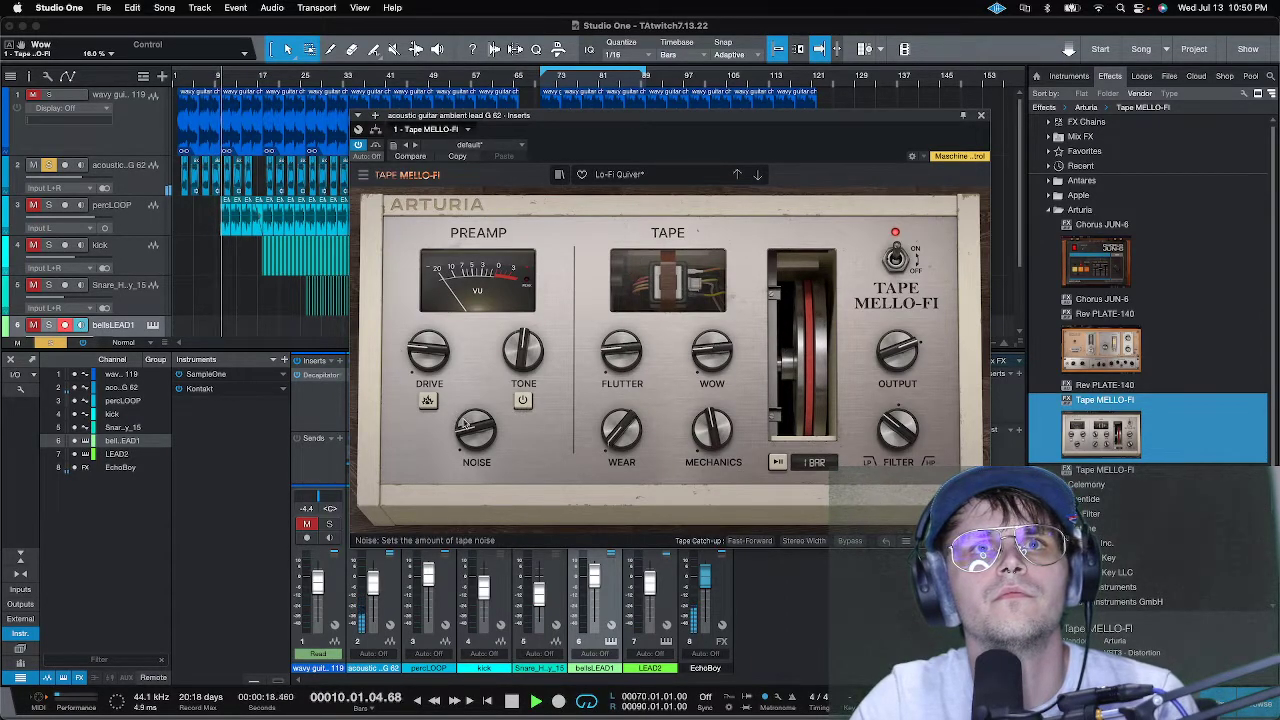
pyautogui.click(981, 115)
pyautogui.click(48, 164)
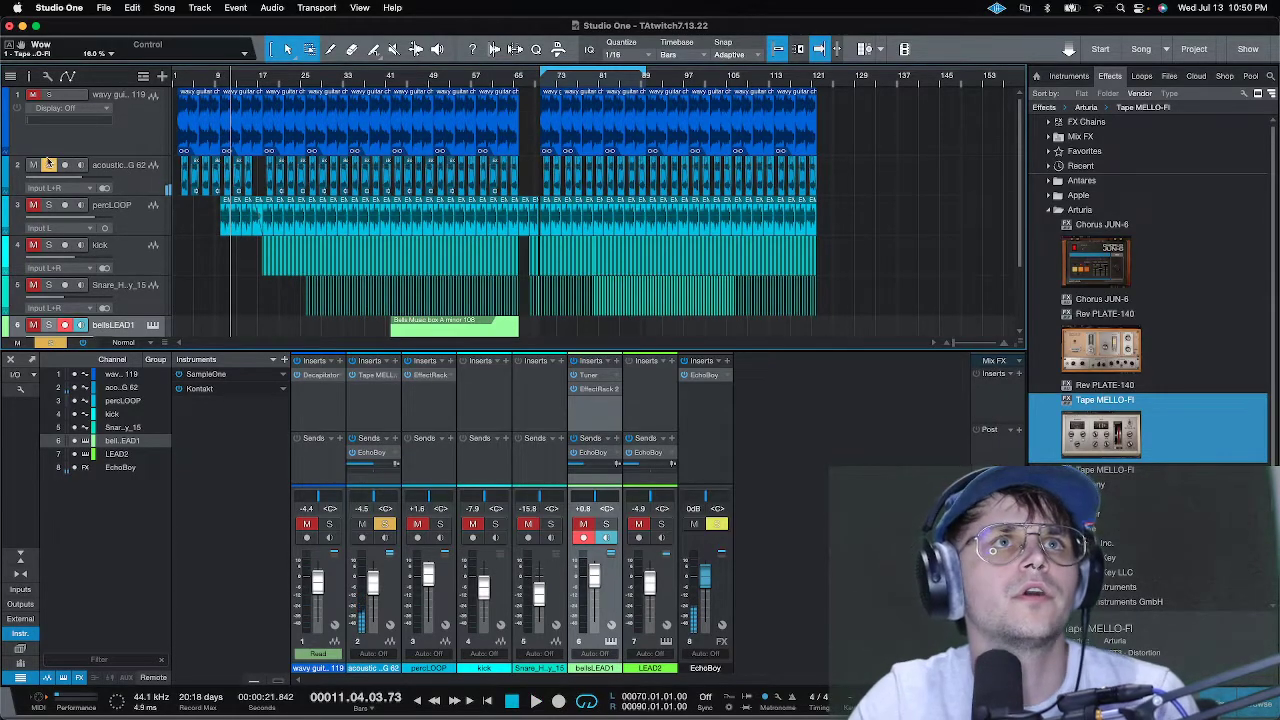
# - Replay the song from the beginning and disarm recording on the bellsLEAD1 channel
pyautogui.click(180, 84)
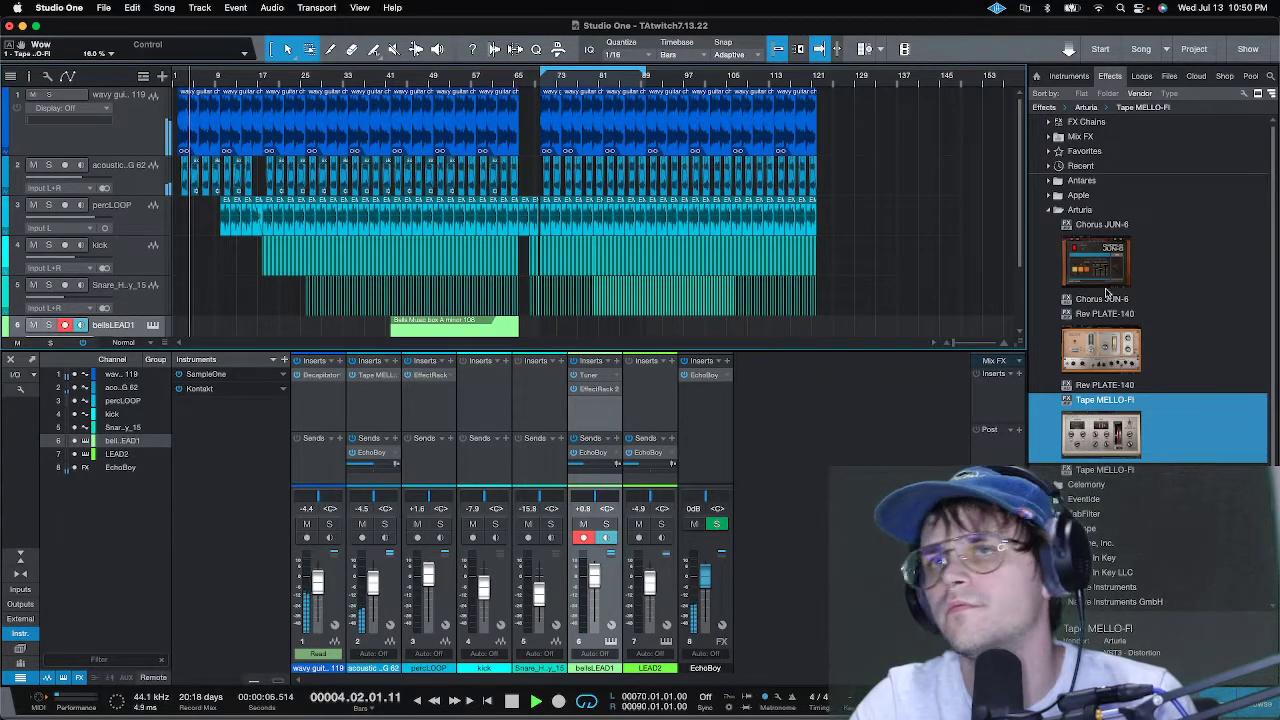
pyautogui.click(586, 539)
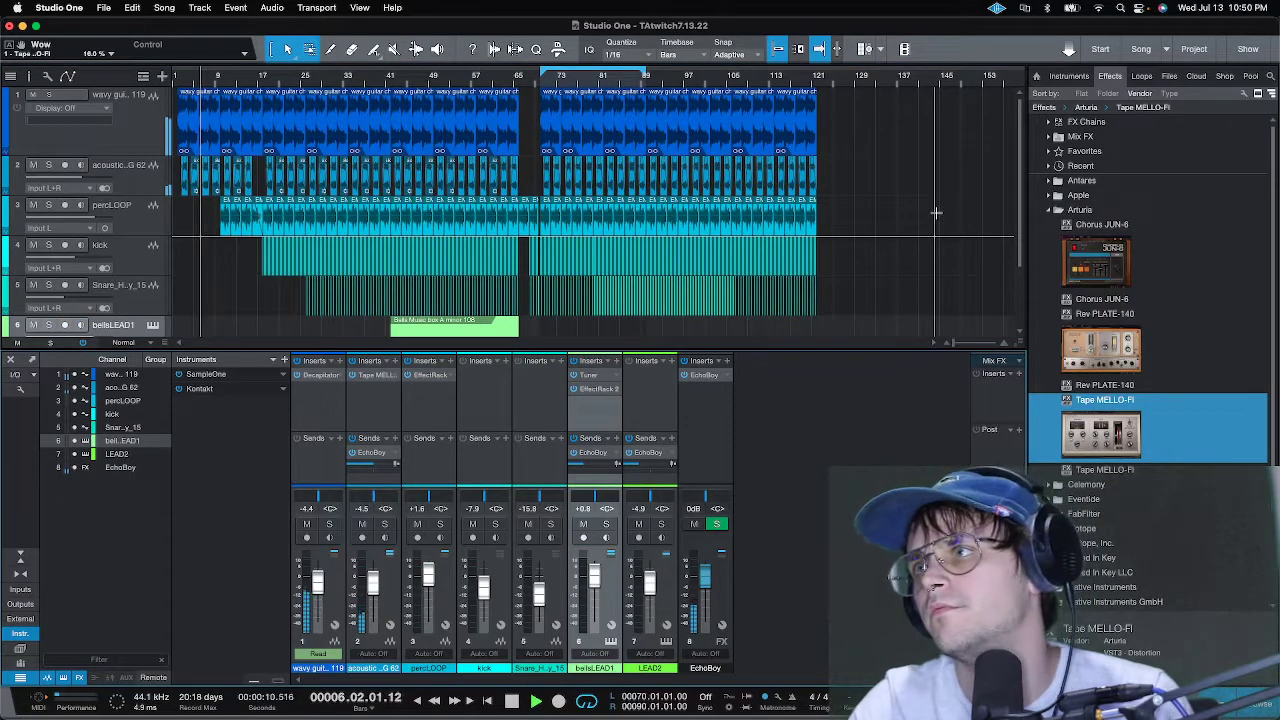
pyautogui.scroll(-2, 936, 212)
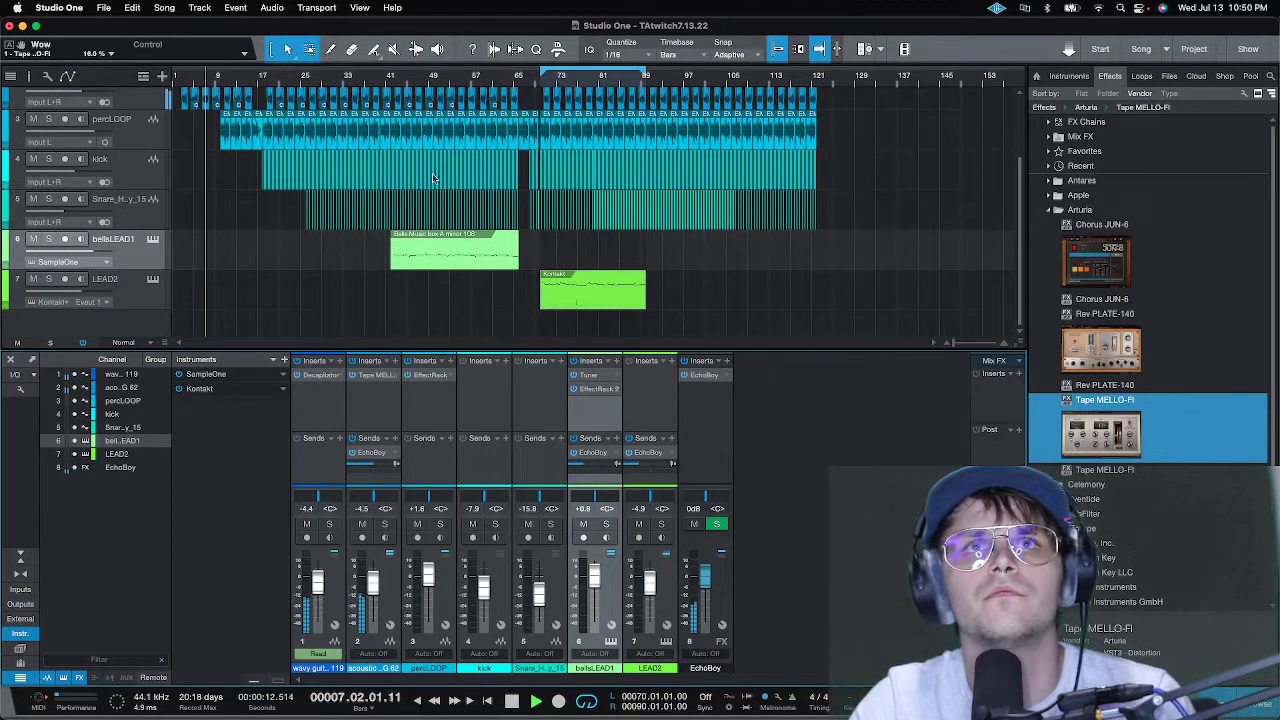
pyautogui.scroll(2, 644, 164)
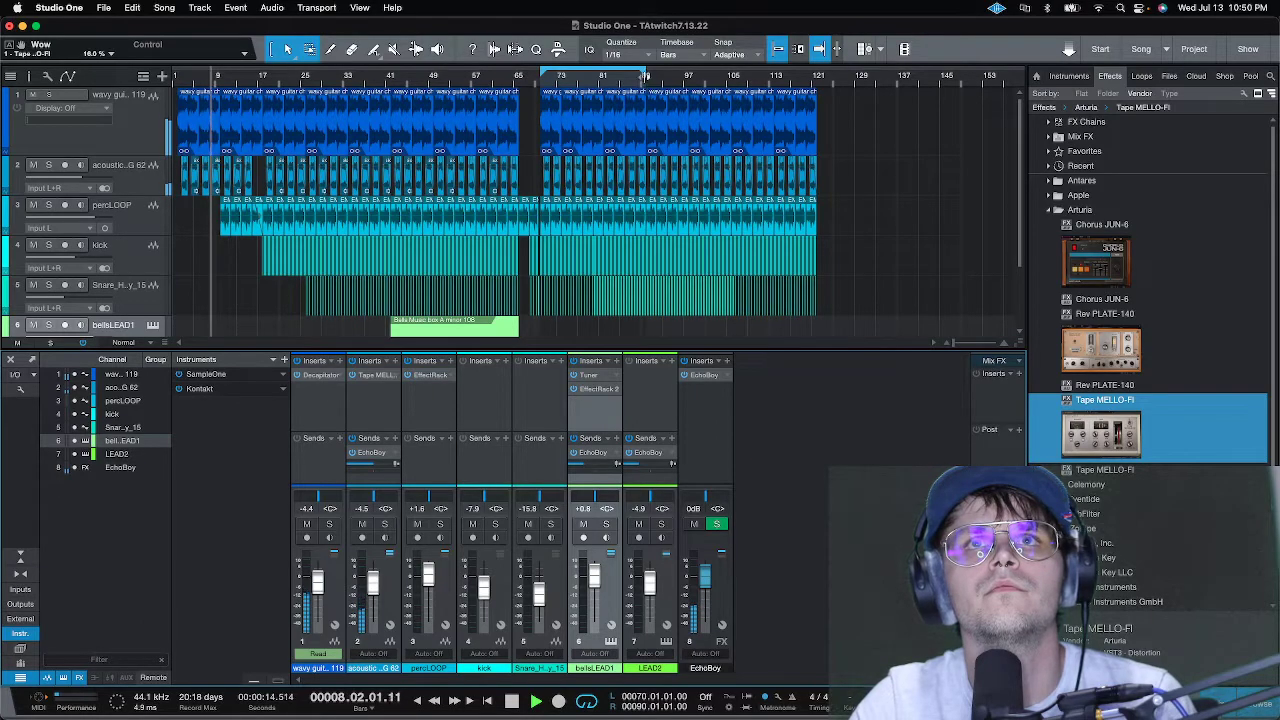
pyautogui.scroll(-1, 676, 199)
pyautogui.scroll(-2, 676, 199)
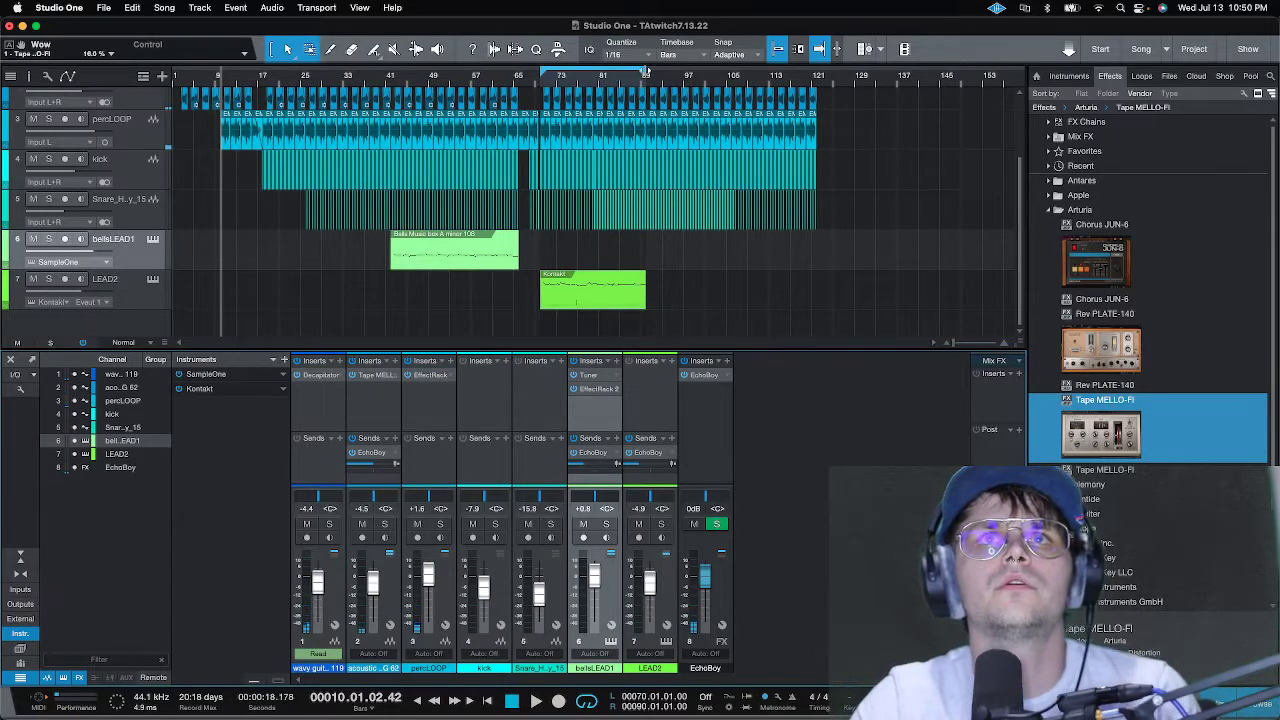
# - Play the LEAD2 section from bar 70, set the playhead to bar 90 and the loop range to 90.01 through 120.03
pyautogui.click(545, 85)
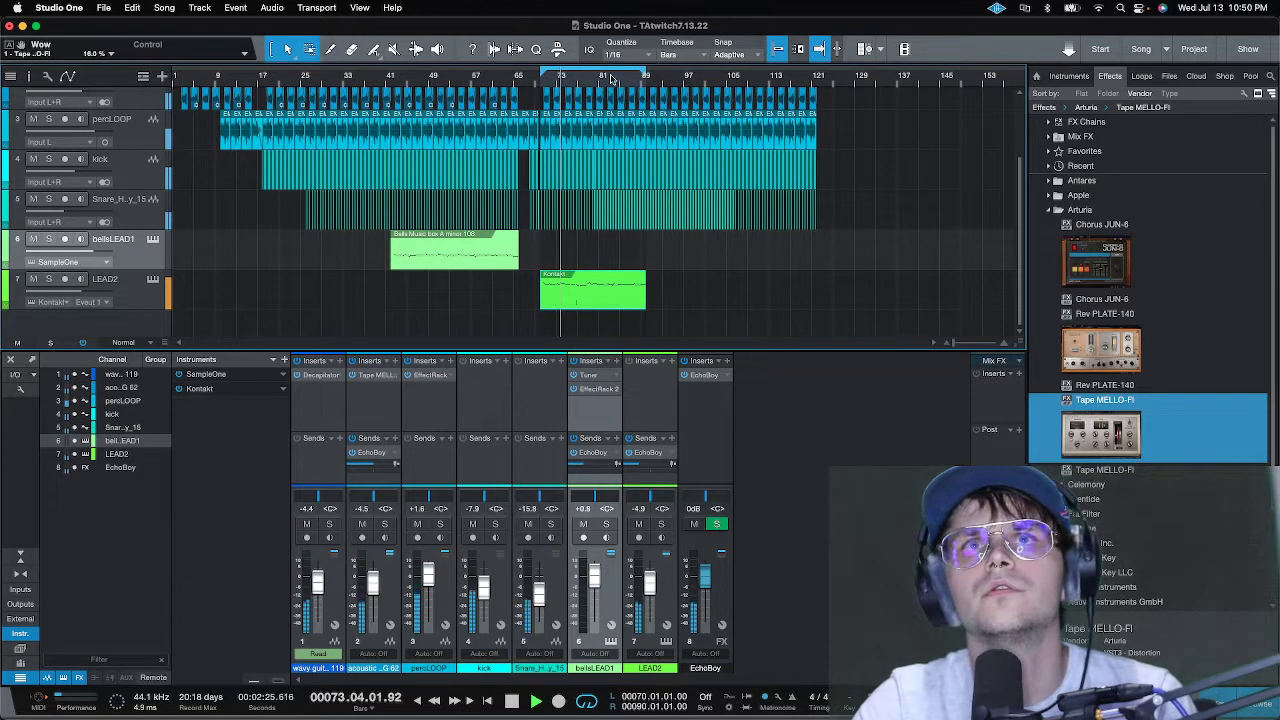
pyautogui.scroll(2, 647, 83)
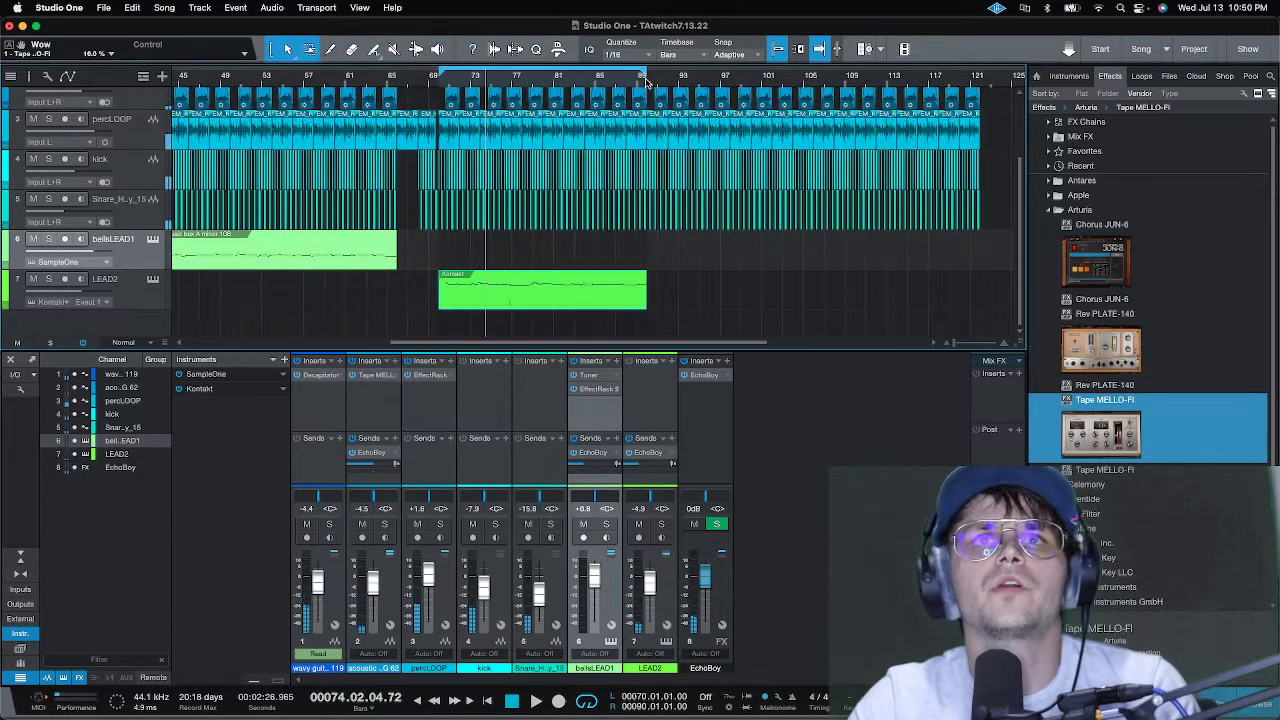
pyautogui.scroll(3, 647, 83)
pyautogui.click(655, 86)
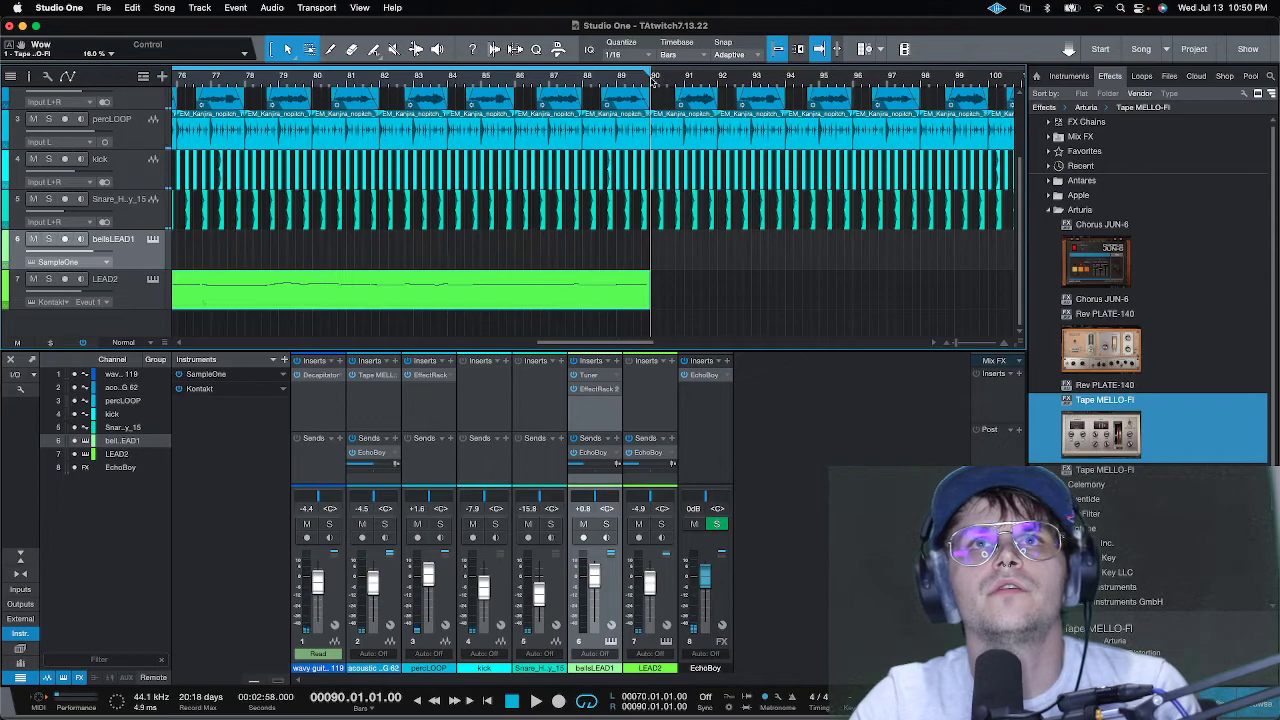
pyautogui.hscroll(5, 990, 75)
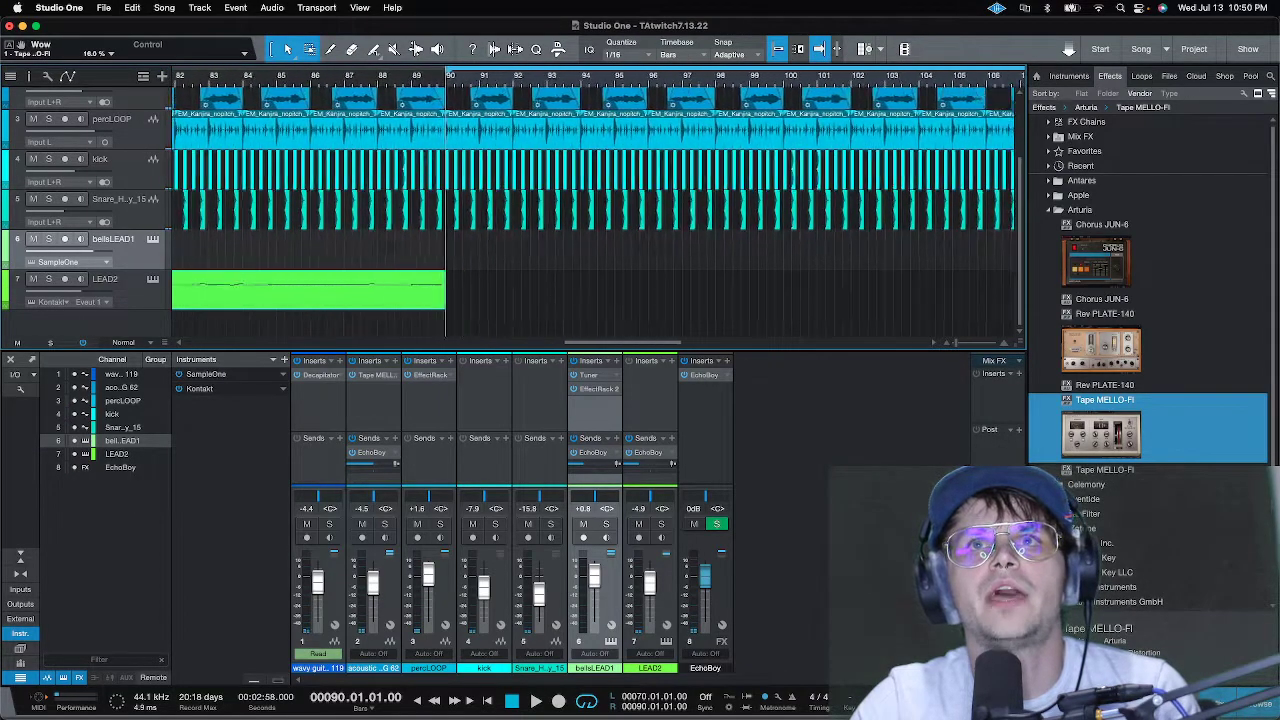
pyautogui.scroll(-8, 932, 84)
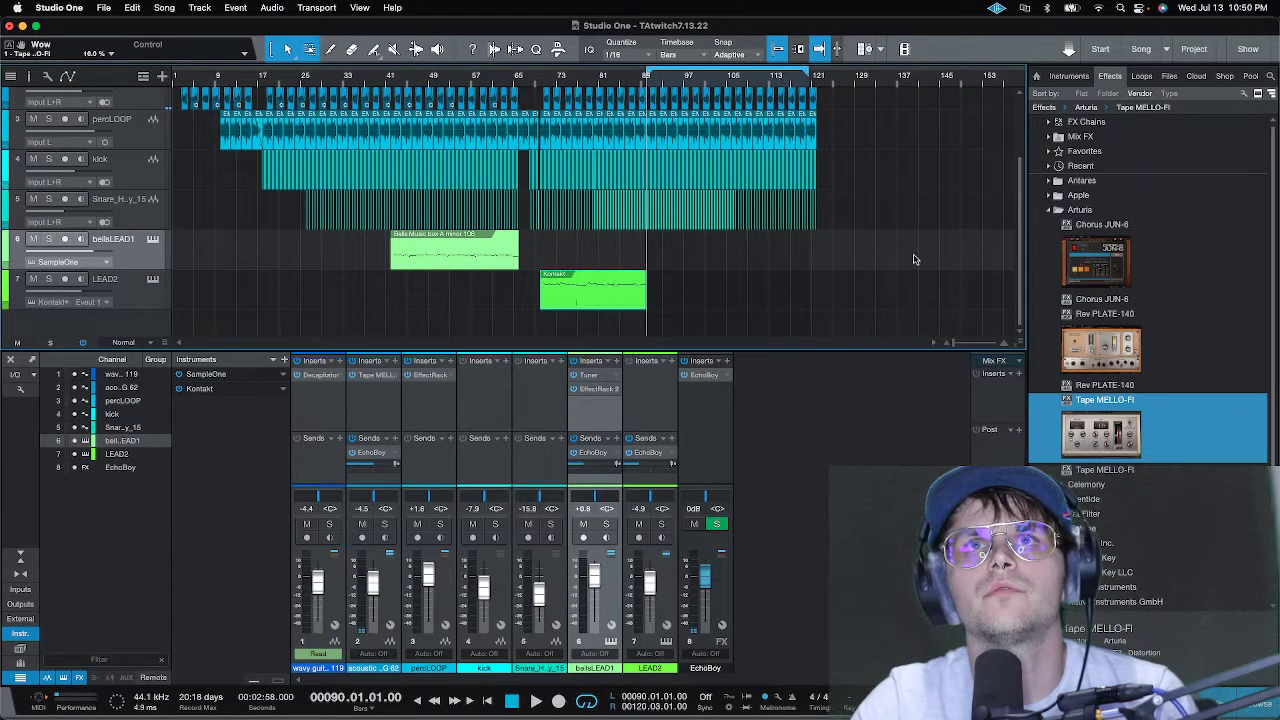
# - Browse the one-shot drum samples in christianSAMPLES and open the Shakers folder
pyautogui.click(1058, 210)
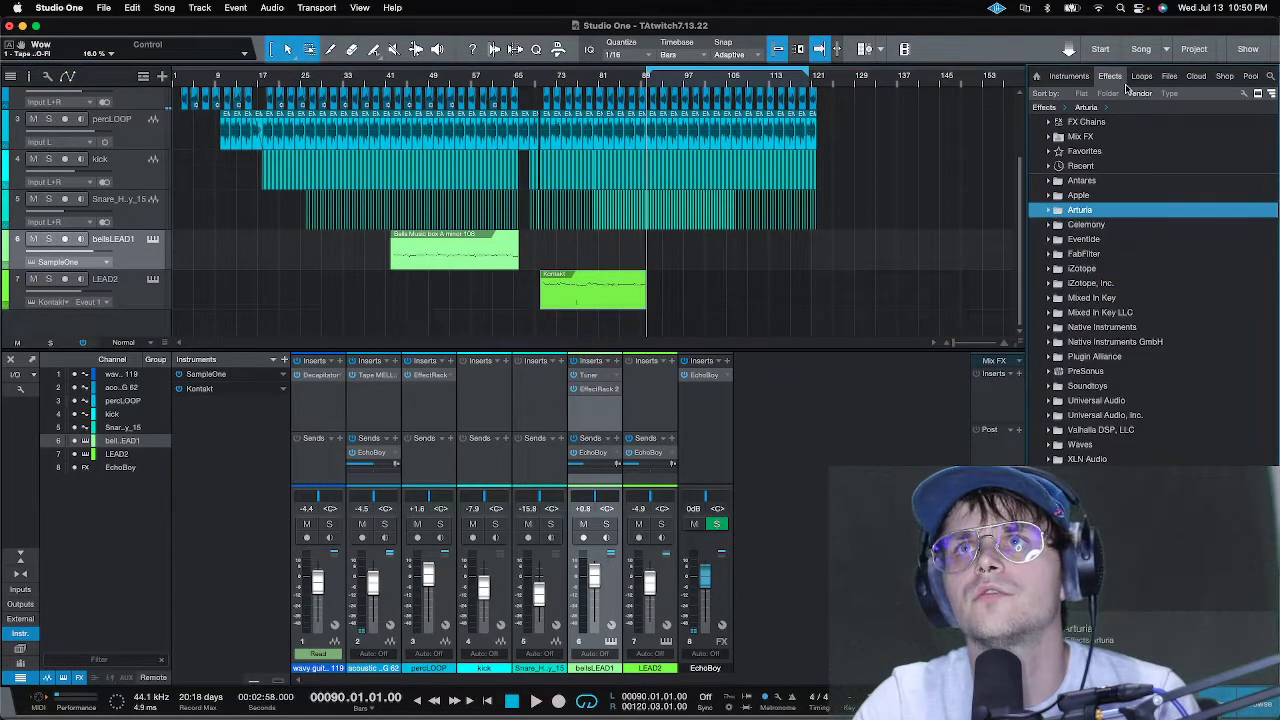
pyautogui.click(1169, 76)
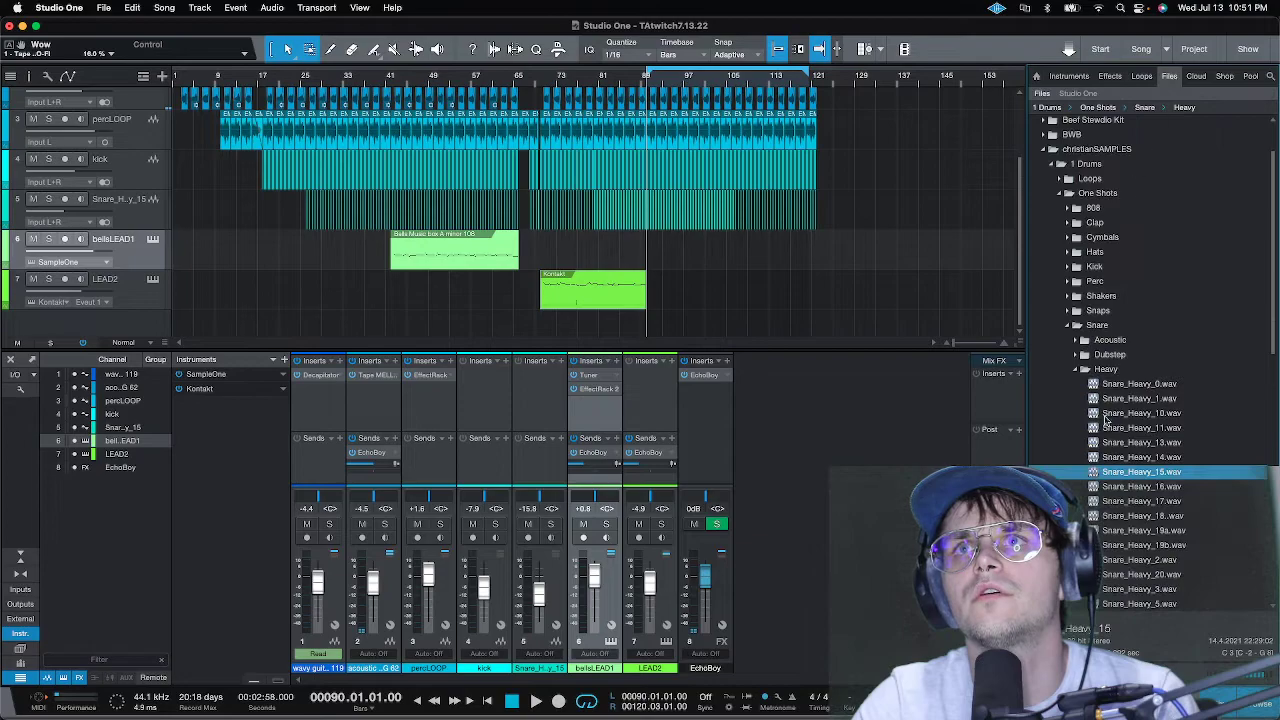
pyautogui.click(1105, 370)
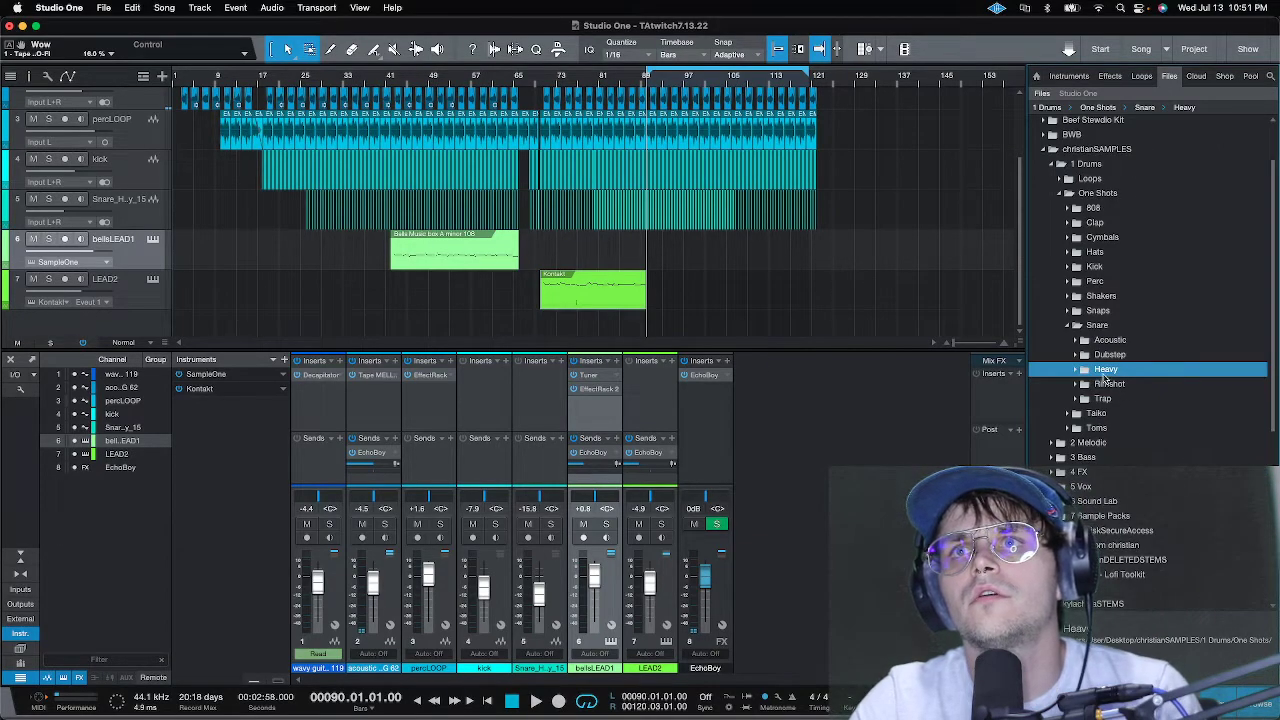
pyautogui.click(1097, 328)
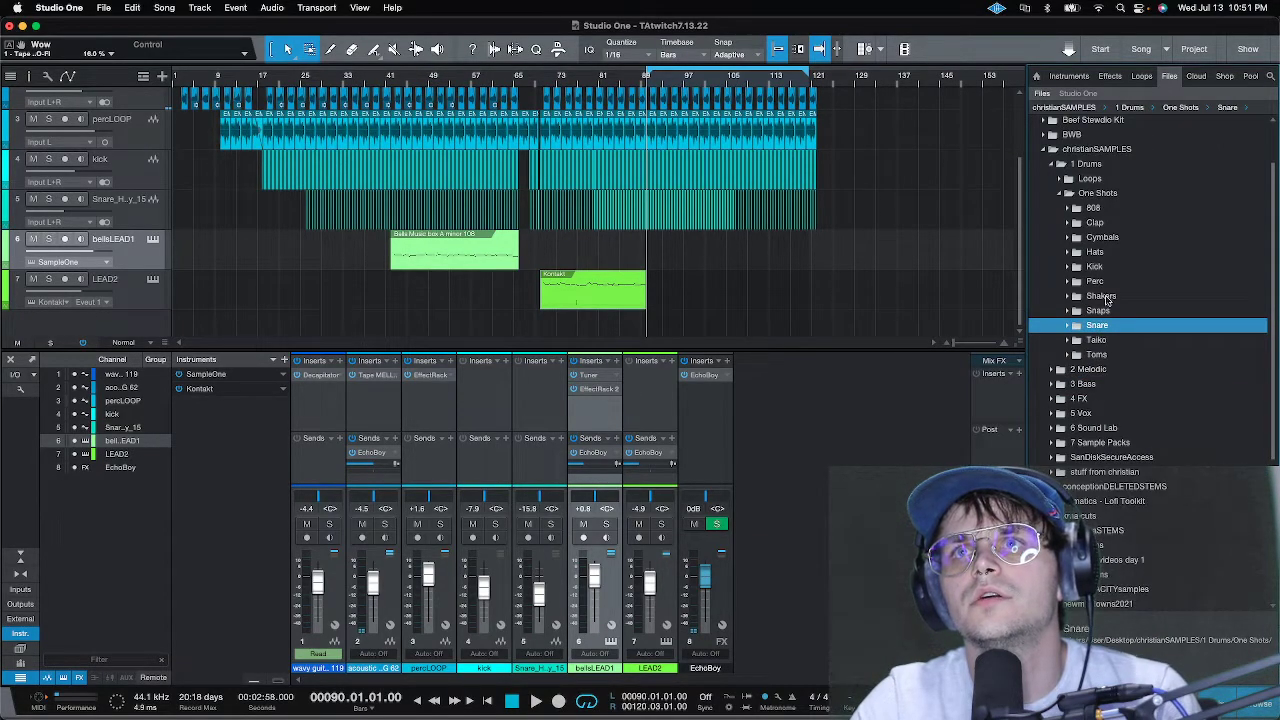
pyautogui.click(1095, 283)
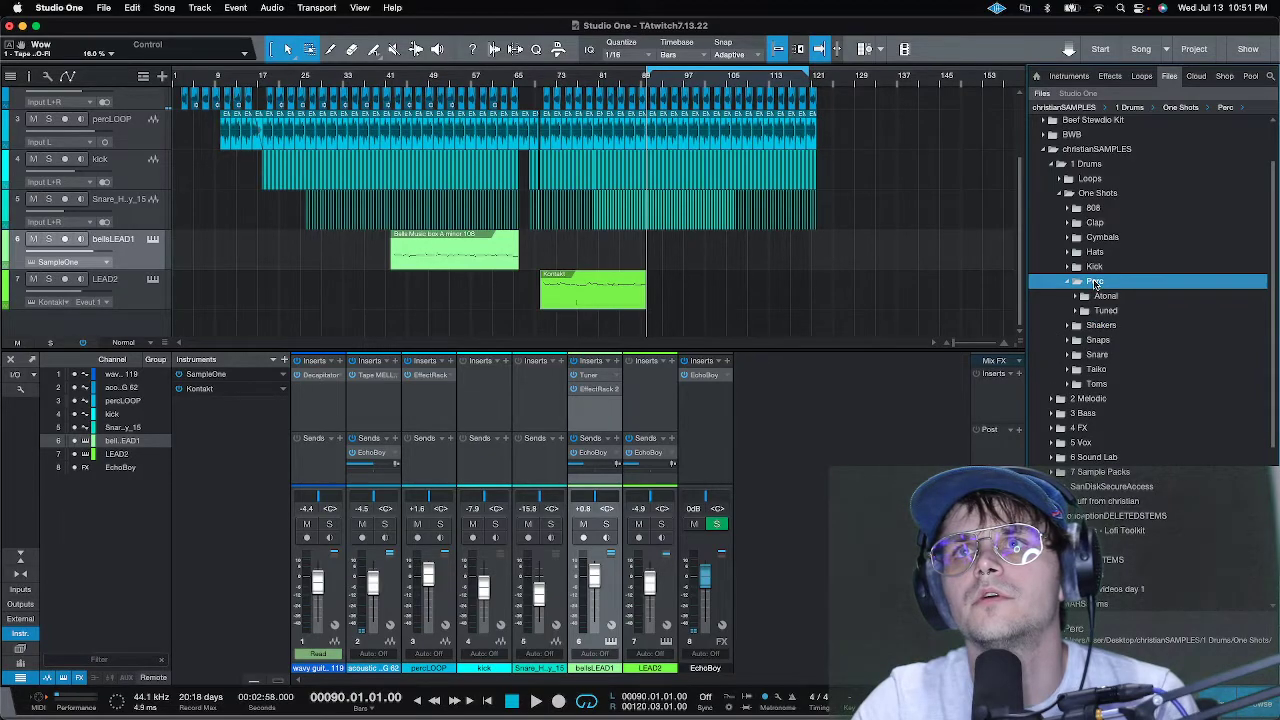
pyautogui.click(1099, 324)
pyautogui.click(1101, 326)
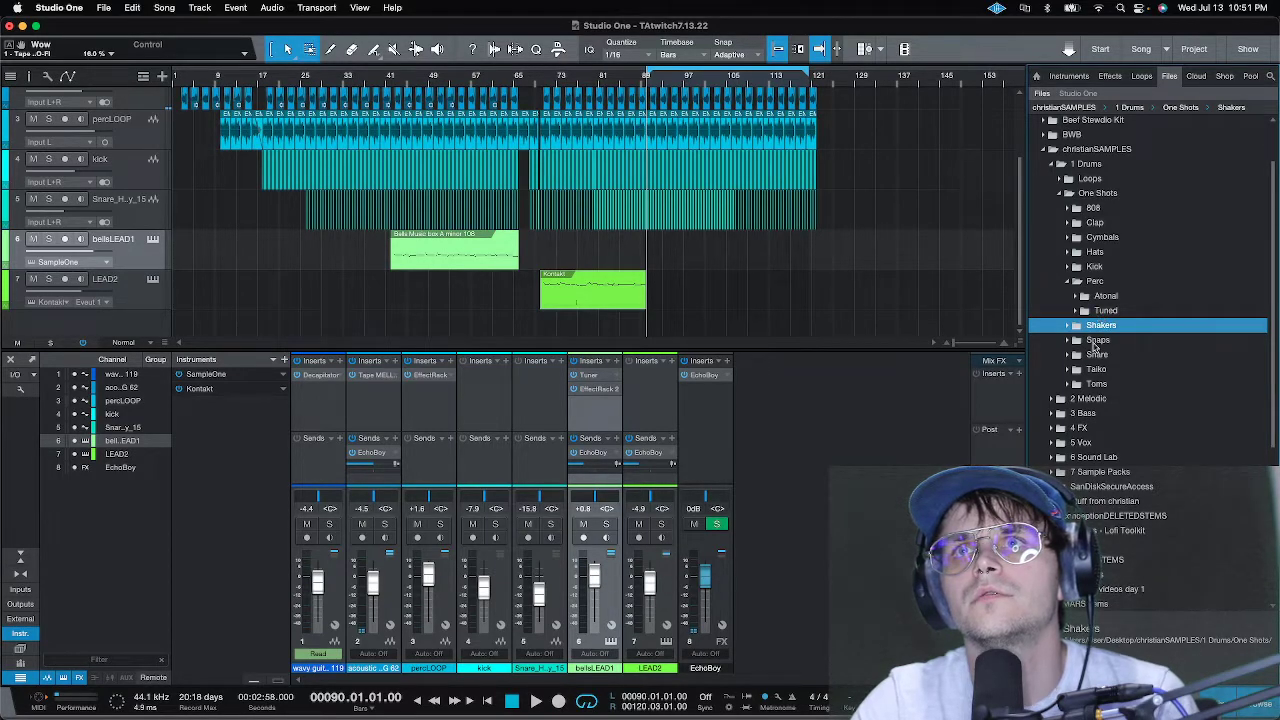
pyautogui.click(1097, 327)
# - Audition the shaker samples from Shaker_0.wav through Shaker_9.wav
pyautogui.click(1097, 340)
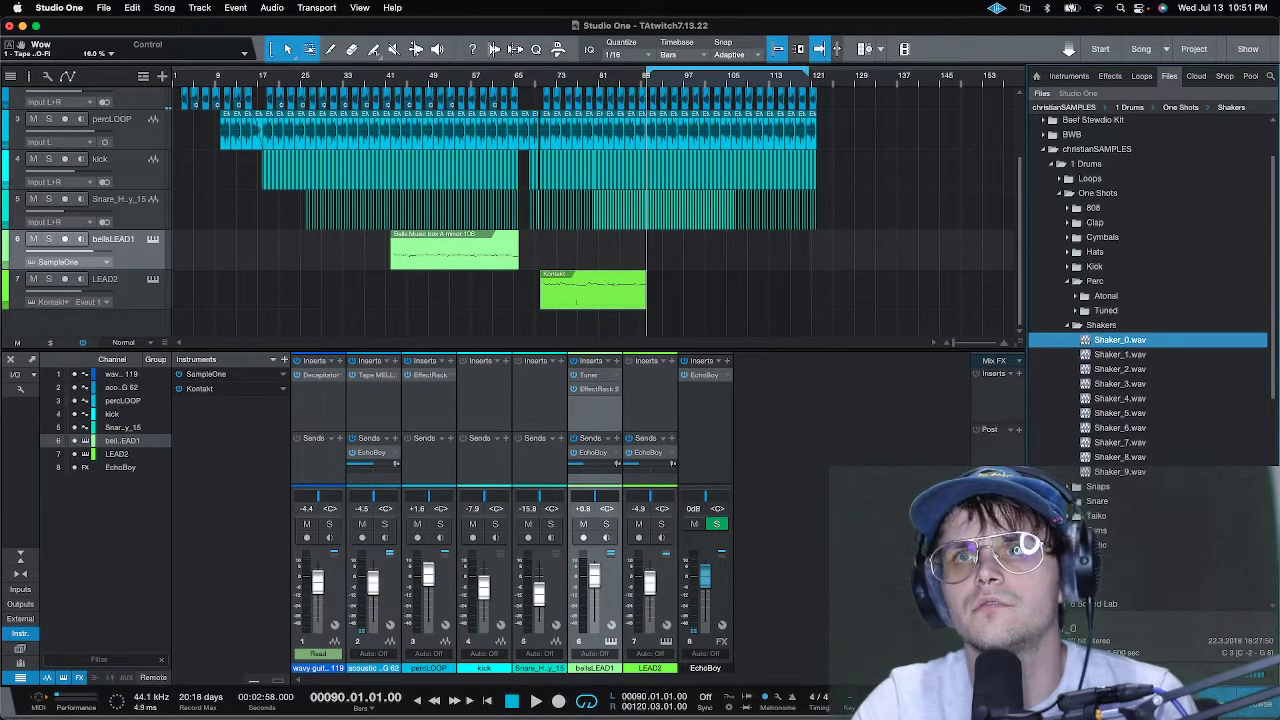
pyautogui.click(1125, 356)
pyautogui.click(1125, 369)
pyautogui.click(1124, 384)
pyautogui.click(1124, 398)
pyautogui.click(1127, 369)
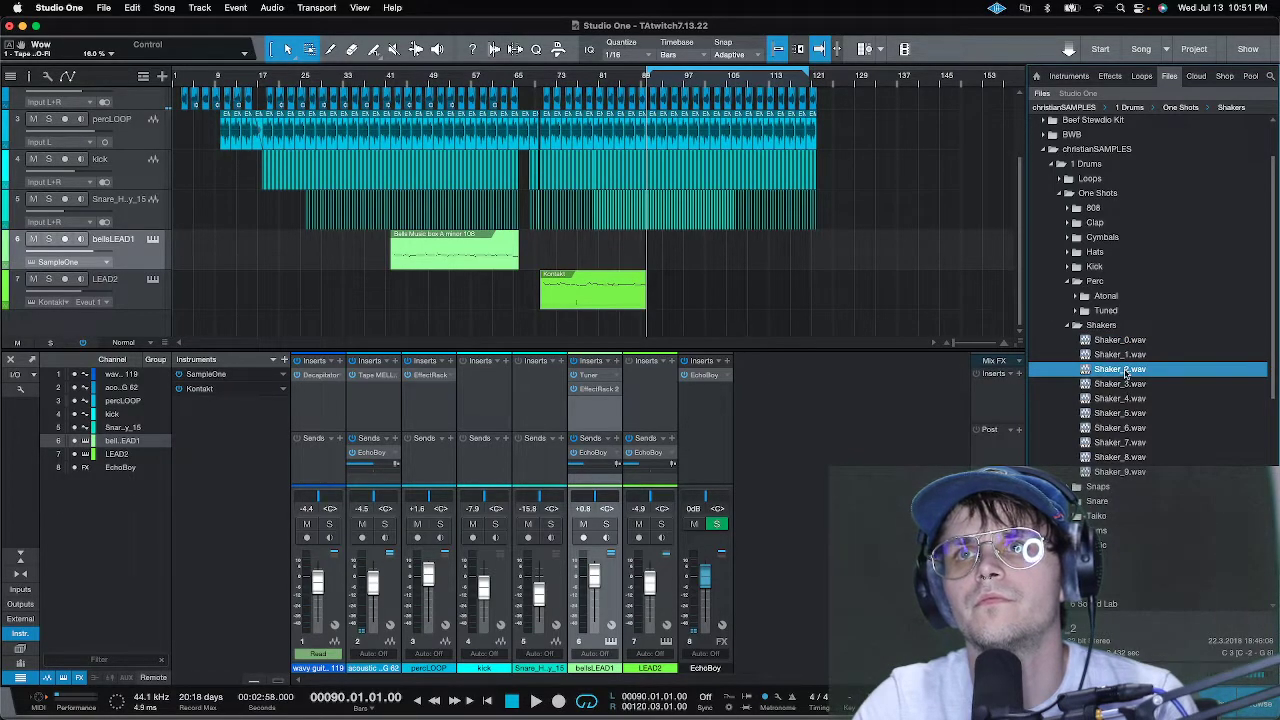
pyautogui.click(1125, 384)
pyautogui.click(1124, 398)
pyautogui.click(1124, 413)
pyautogui.click(1124, 428)
pyautogui.click(1124, 442)
pyautogui.click(1124, 456)
pyautogui.click(1124, 470)
pyautogui.click(1124, 458)
# - Place Shaker_8.wav at bar 90 on a new track above bellsLEAD1 and play it briefly with the beat
pyautogui.moveTo(1122, 460); pyautogui.dragTo(675, 88)
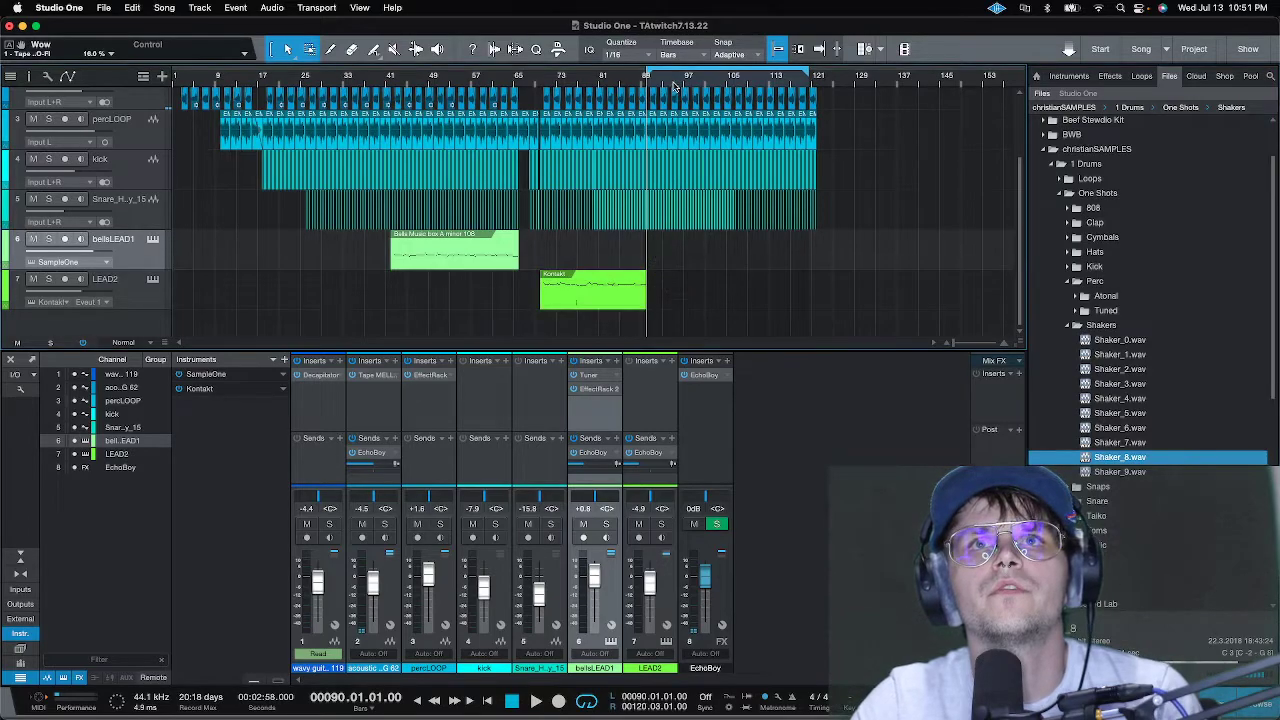
pyautogui.scroll(8, 675, 88)
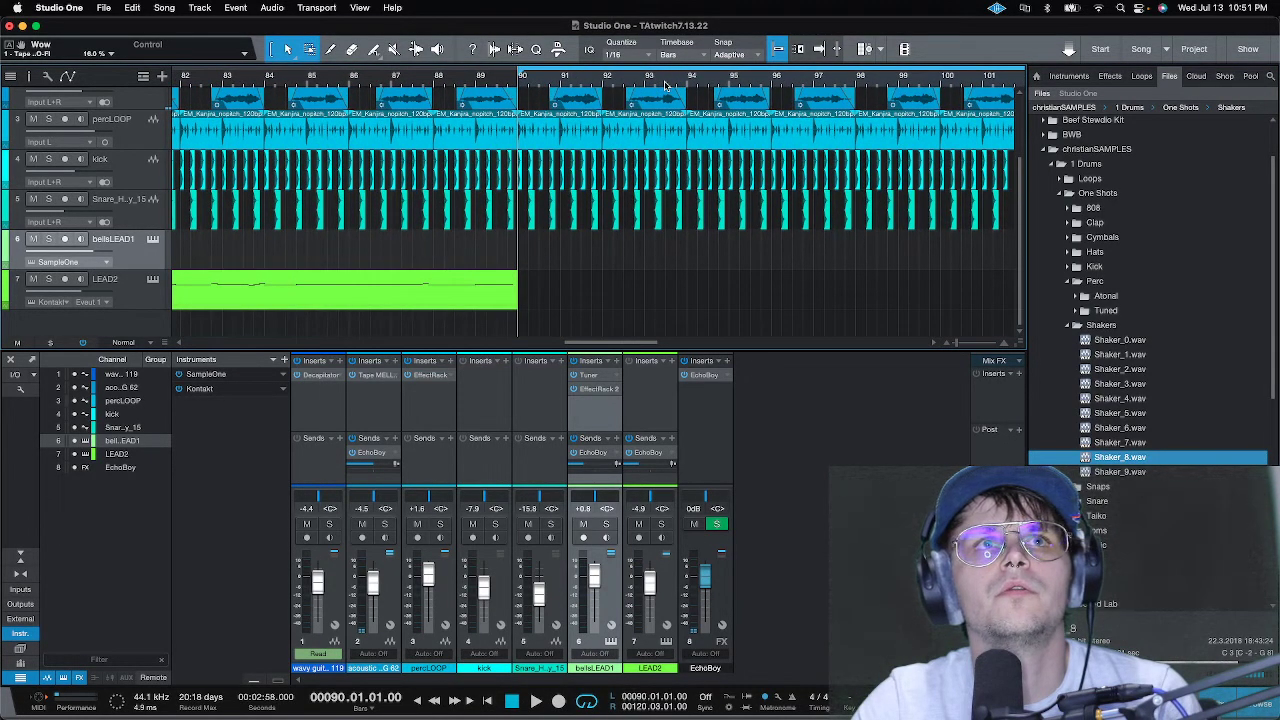
pyautogui.press('Down')
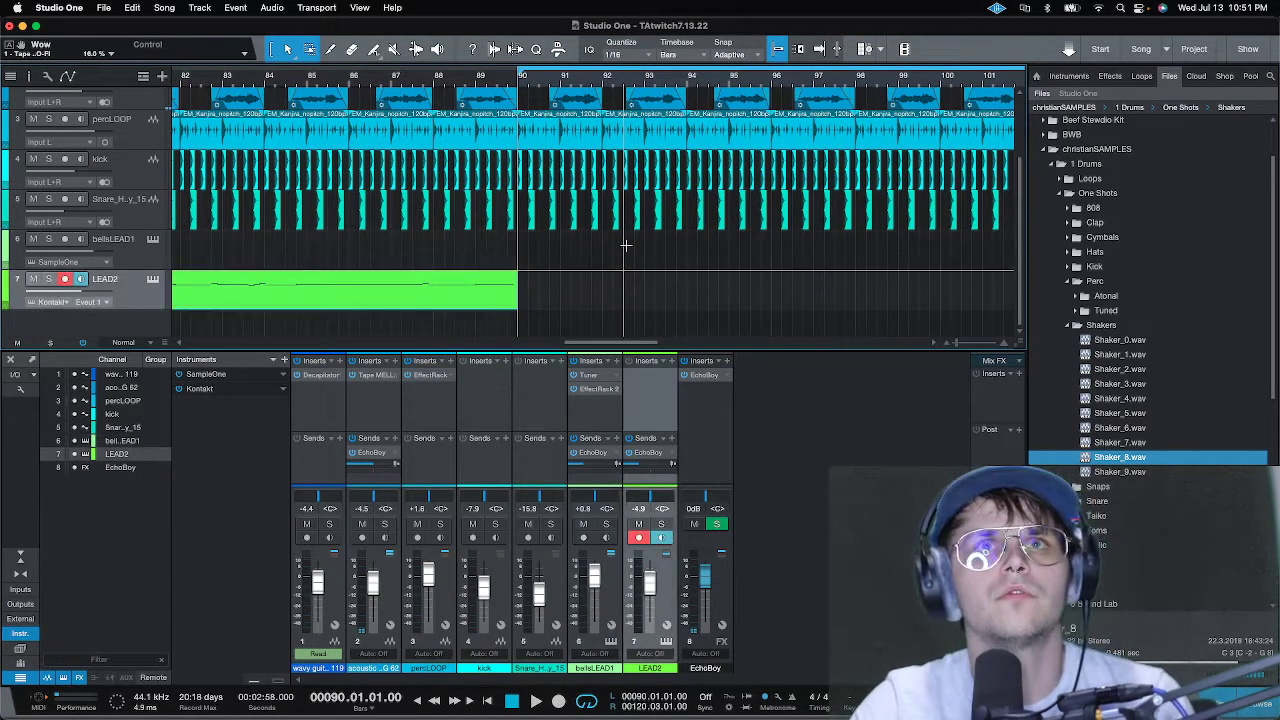
pyautogui.moveTo(1133, 465); pyautogui.dragTo(522, 234)
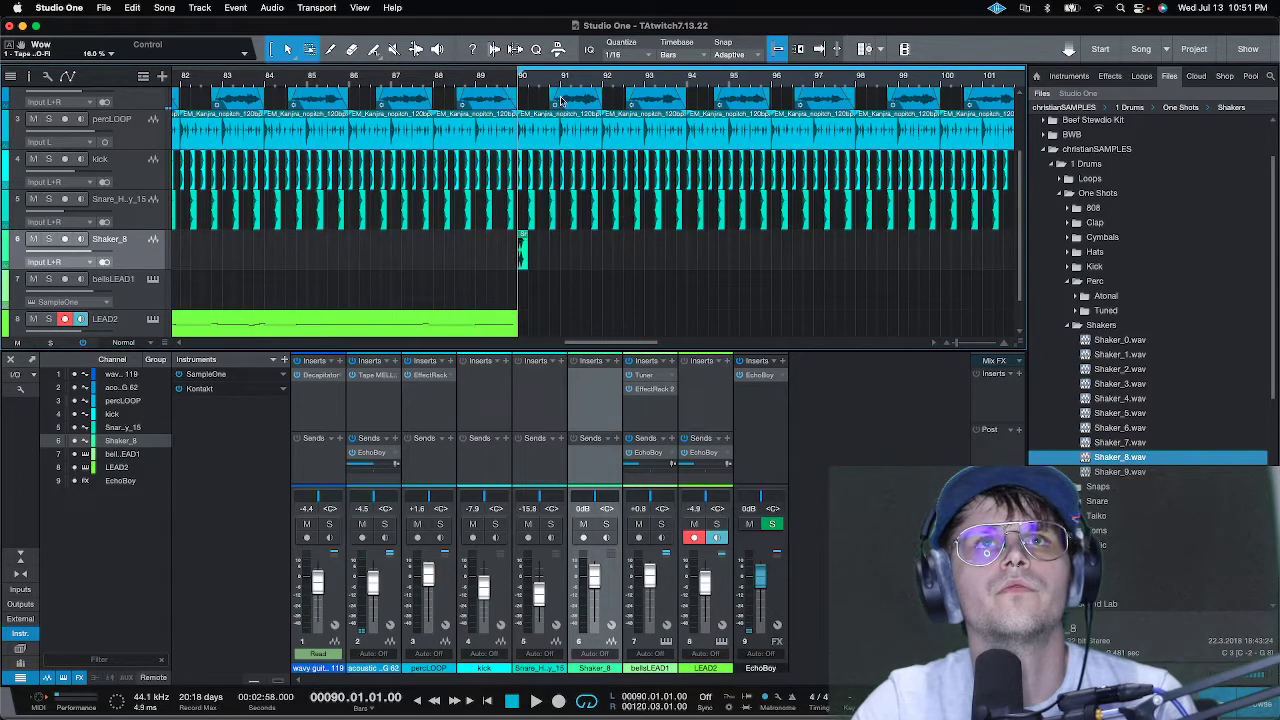
pyautogui.press('space')
pyautogui.press('space')
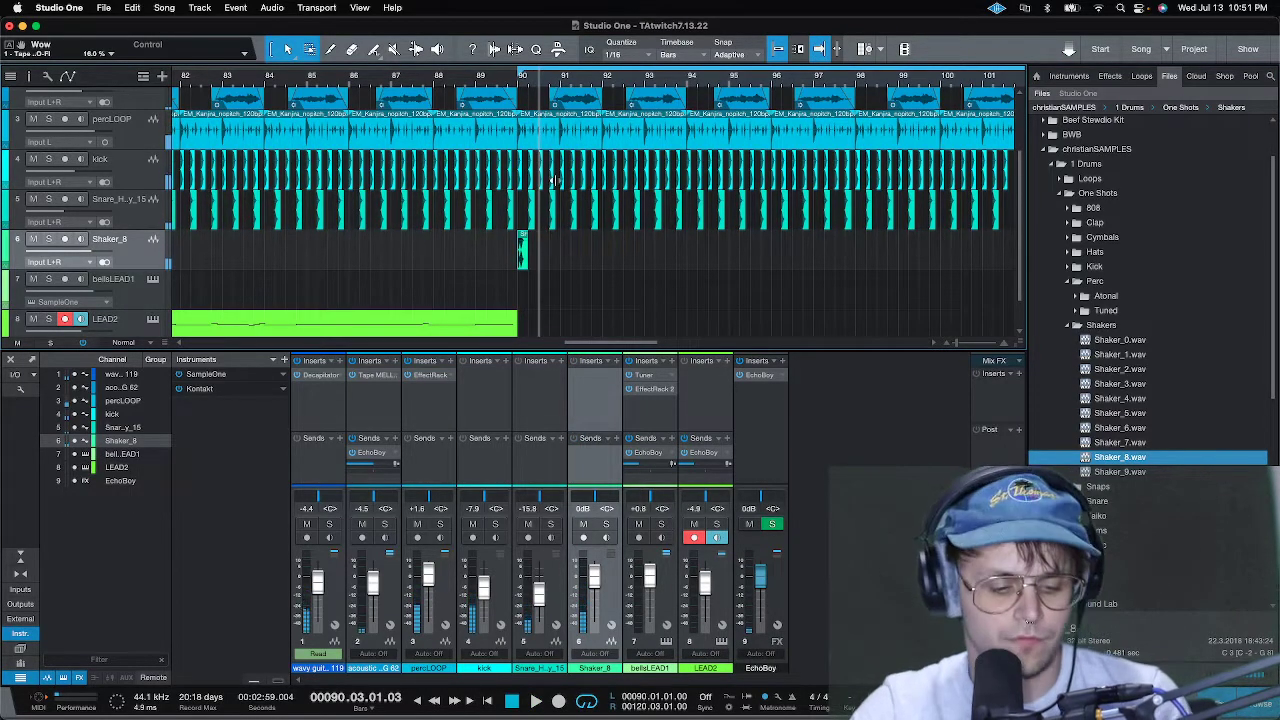
# - Duplicate the Shaker_8 hit, move the copy to beat 90.3, set the track volume to -12.8 dB and play it with the beat
pyautogui.scroll(5, 530, 80)
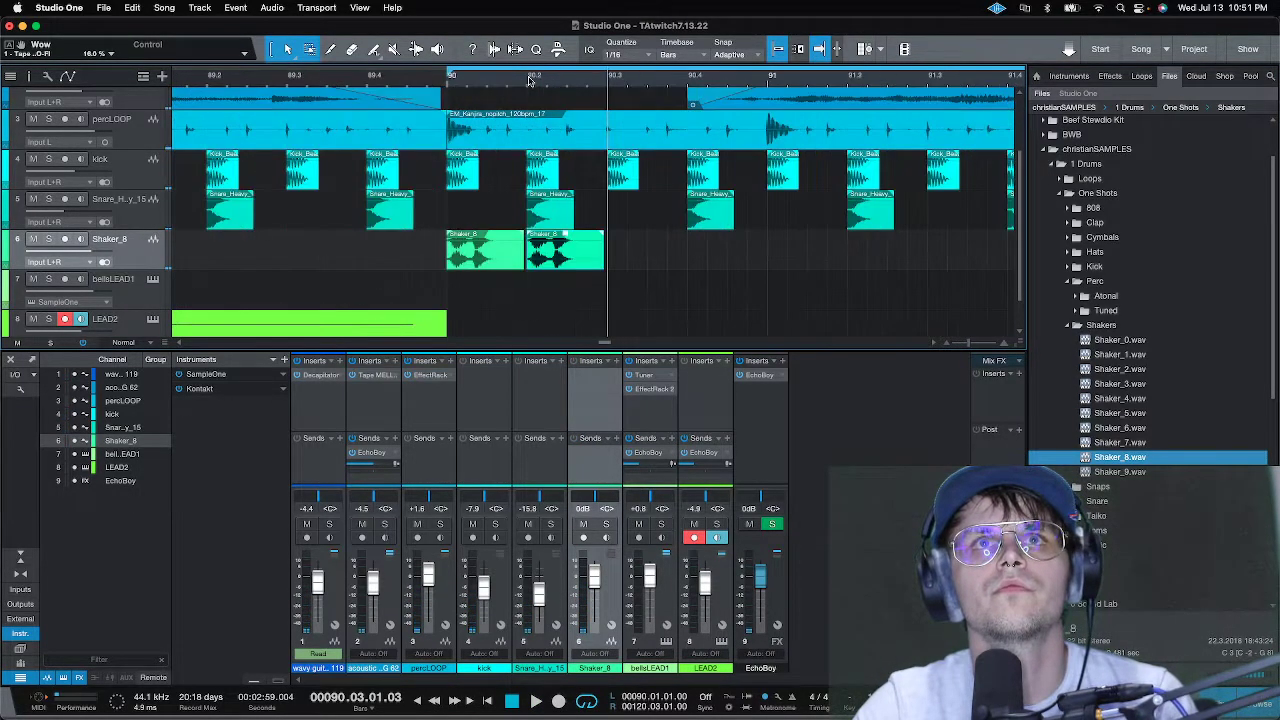
pyautogui.press('space')
pyautogui.press('space')
pyautogui.moveTo(562, 258); pyautogui.dragTo(642, 260)
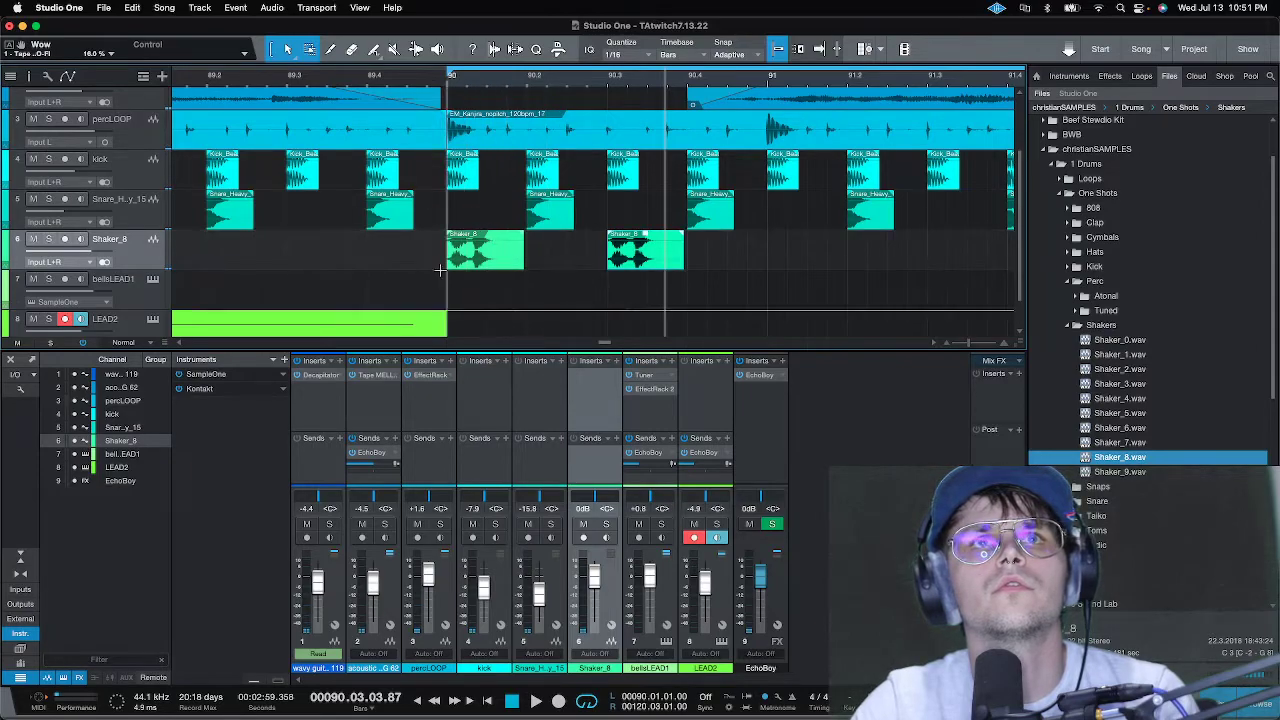
pyautogui.moveTo(95, 258); pyautogui.dragTo(68, 257)
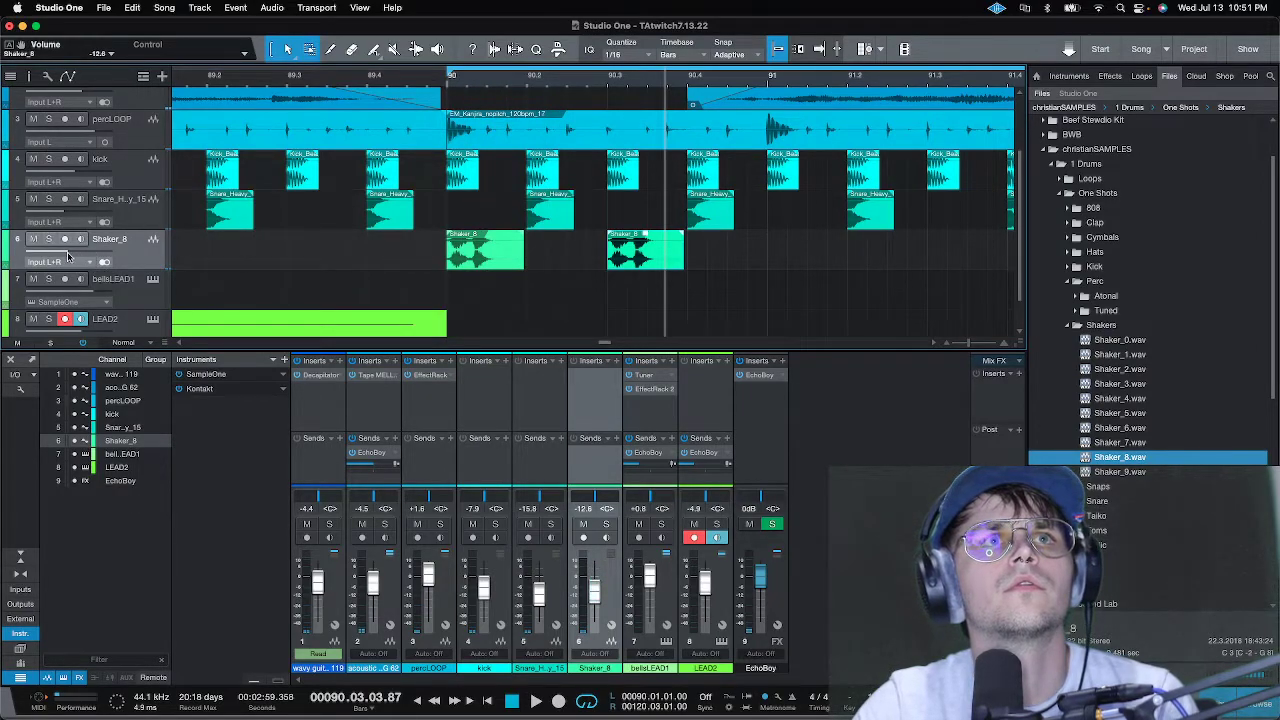
pyautogui.click(419, 77)
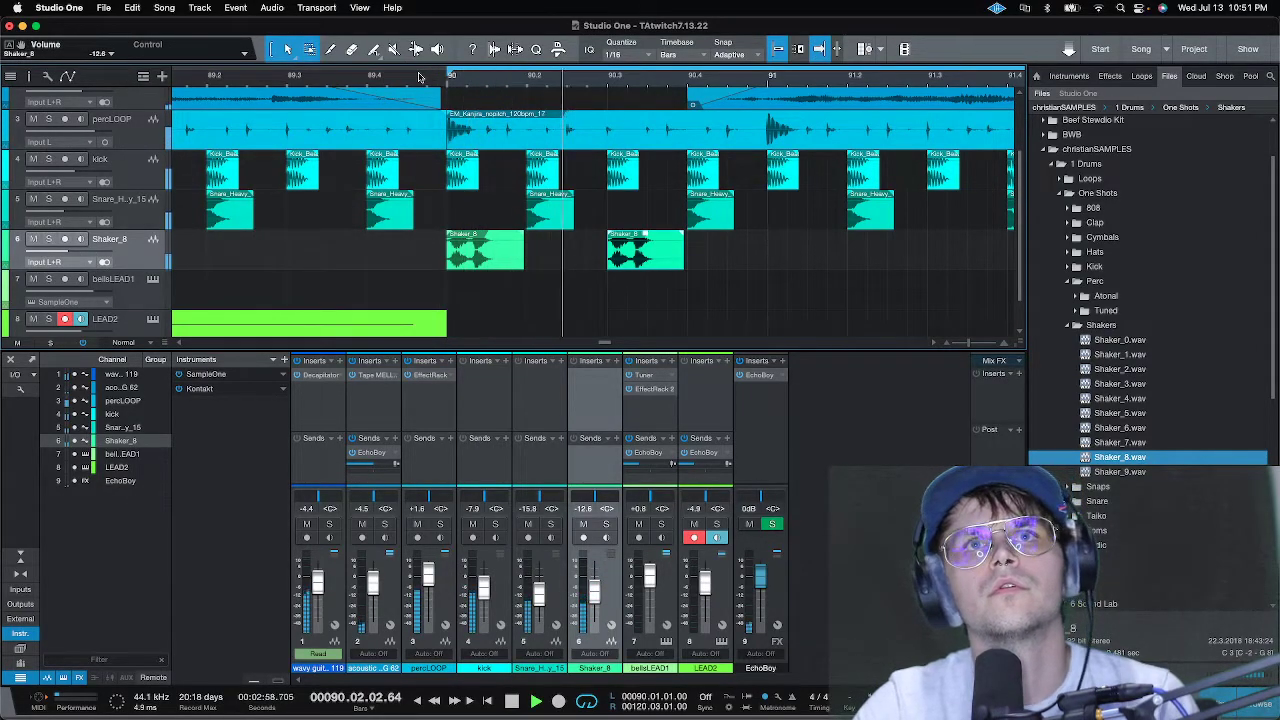
# - Move the second shaker hit to beat 90.2, duplicate it twice to fill beats 90.3 and 90.4, and play the bar
pyautogui.moveTo(646, 260); pyautogui.dragTo(586, 261)
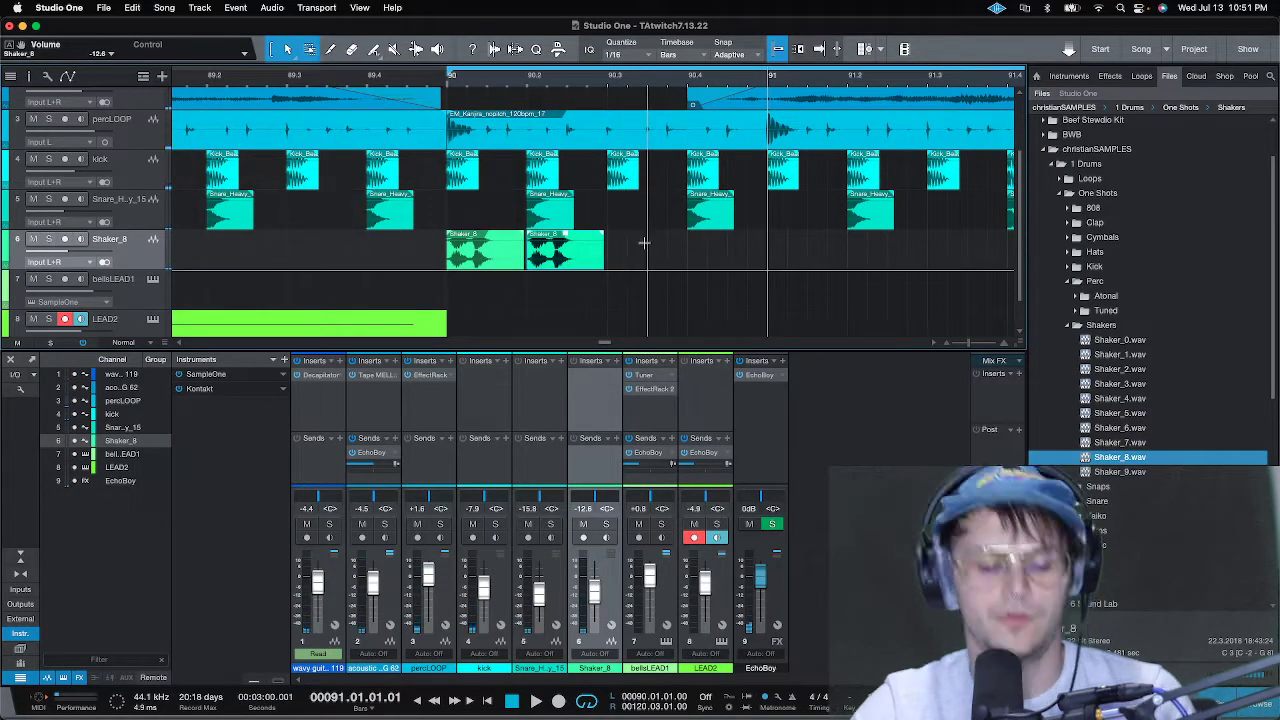
pyautogui.press('d')
pyautogui.press('d')
pyautogui.click(446, 80)
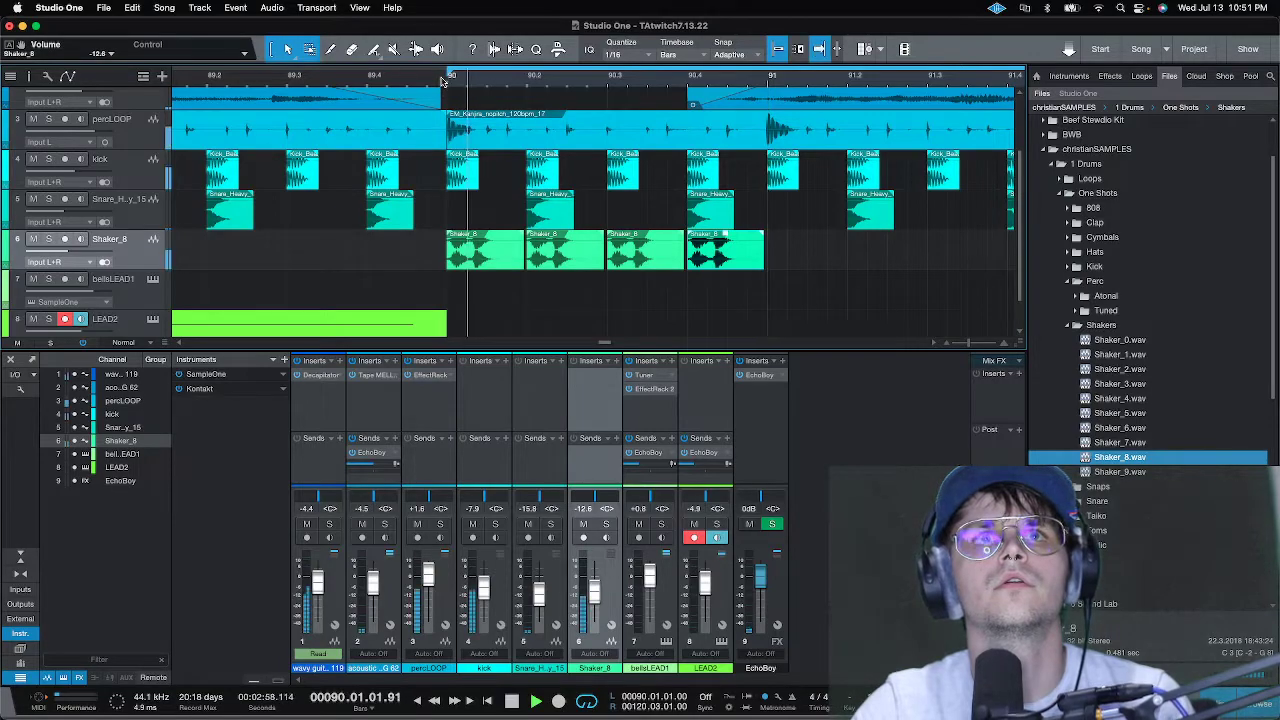
# - Lower the clip gain of the shaker hits at 90.2 and 90.4 and set the Shaker_8 track volume to -22.9 dB
pyautogui.click(565, 241)
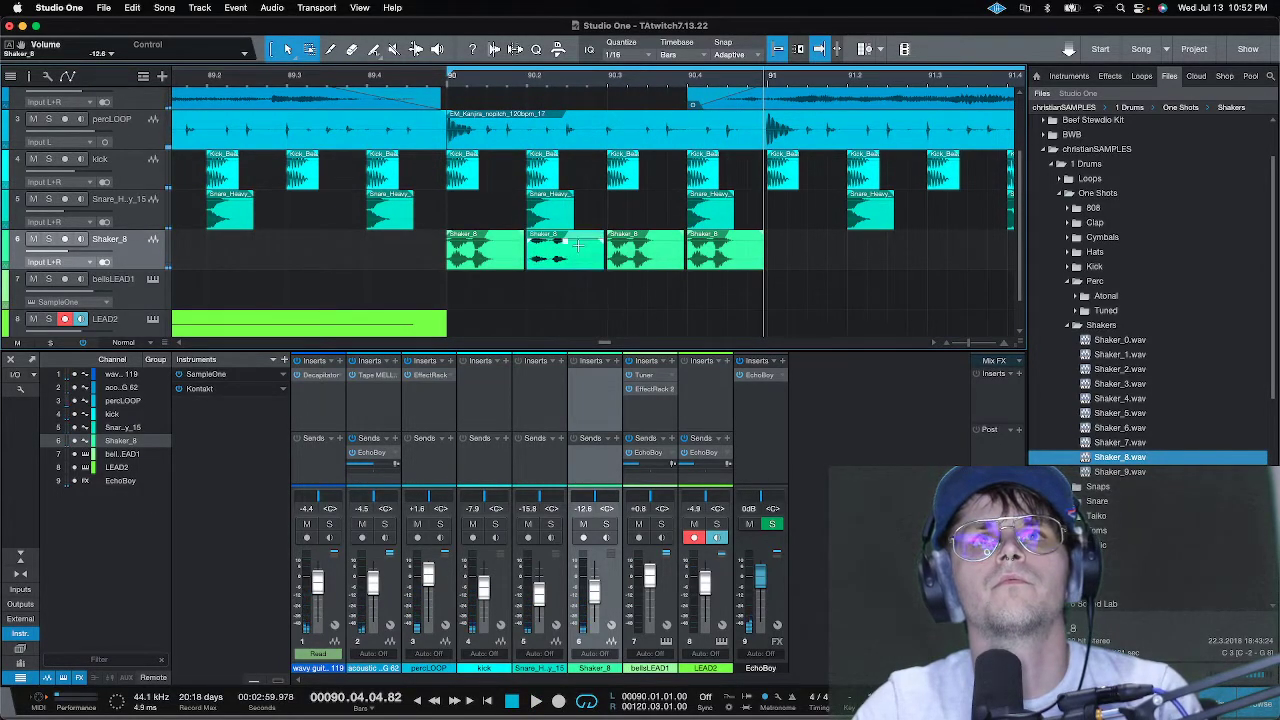
pyautogui.click(706, 265)
pyautogui.moveTo(724, 237); pyautogui.dragTo(726, 256)
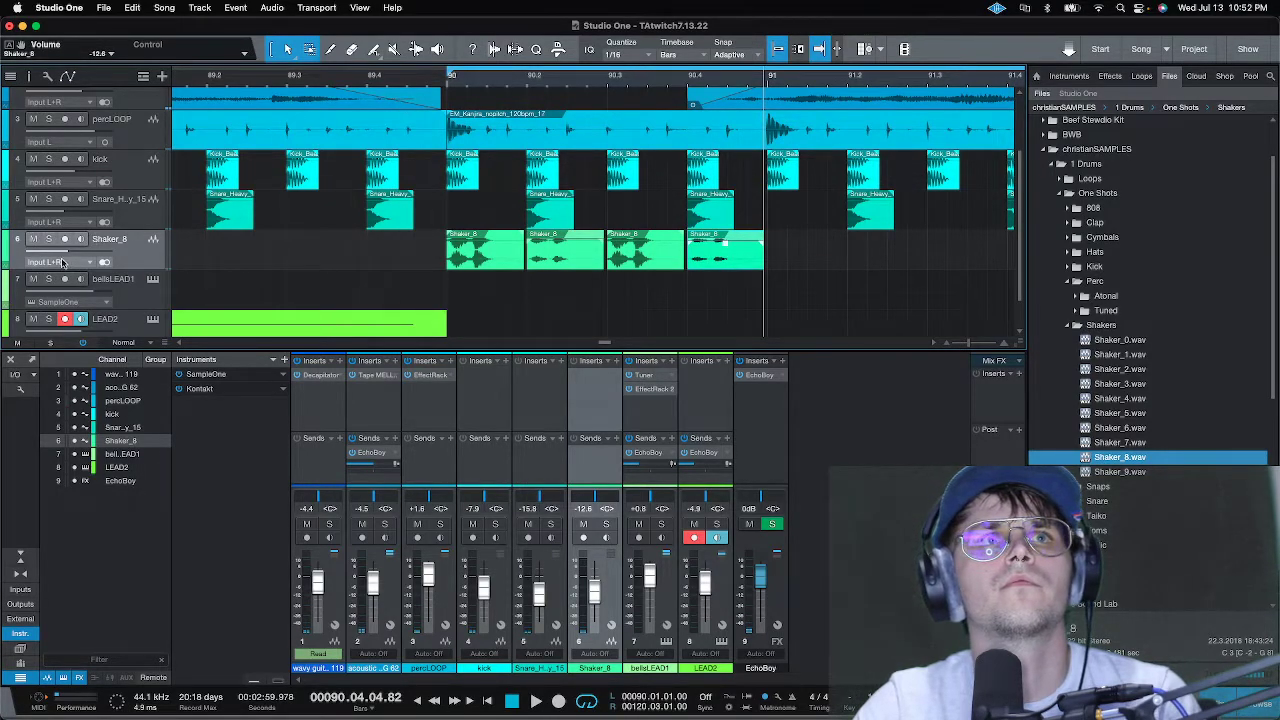
pyautogui.moveTo(65, 255); pyautogui.dragTo(55, 255)
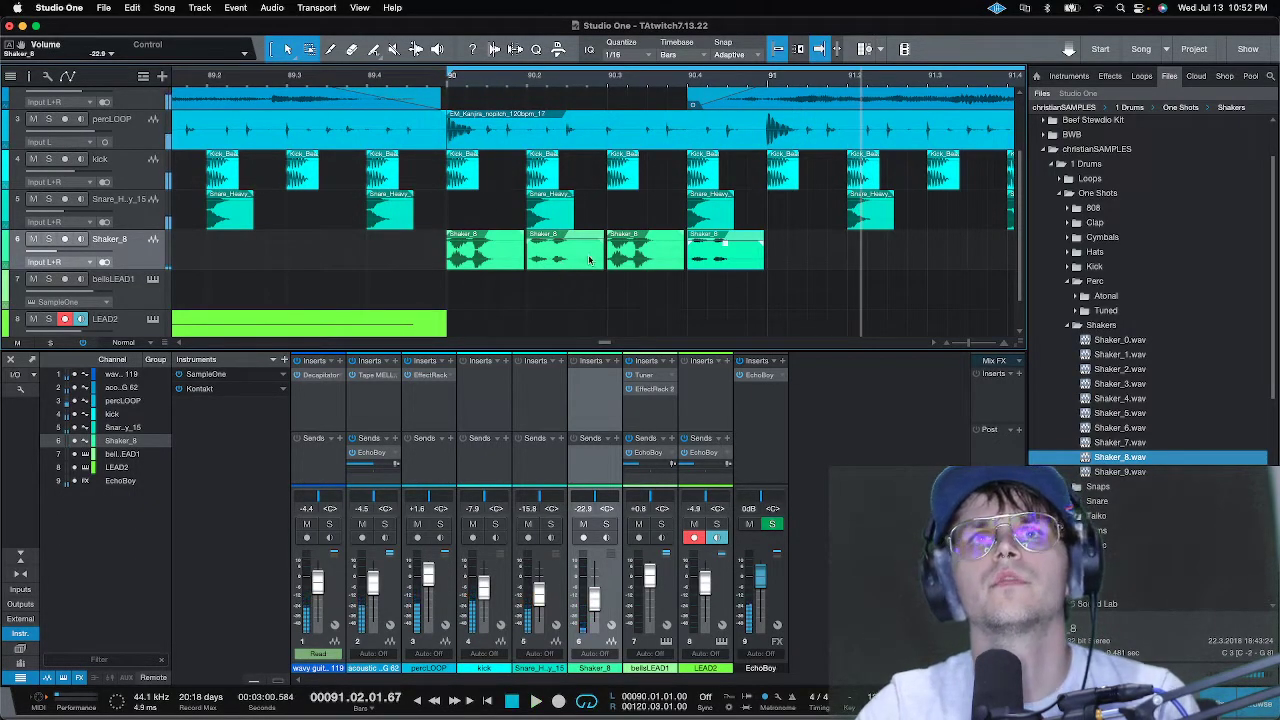
# - Trim the shaker hits at 90.2 and 90.4 to about a sixteenth note each and play the pattern from bar 90
pyautogui.moveTo(602, 258); pyautogui.dragTo(549, 265)
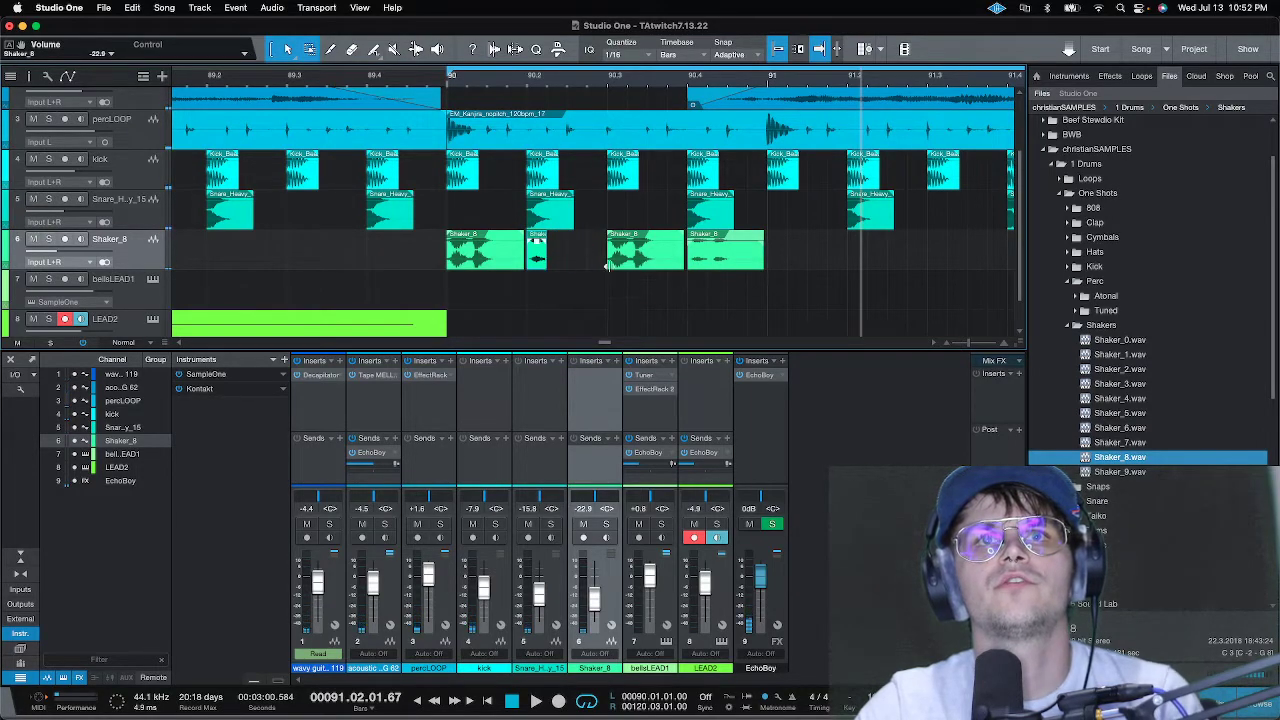
pyautogui.moveTo(762, 254); pyautogui.dragTo(713, 259)
pyautogui.click(436, 80)
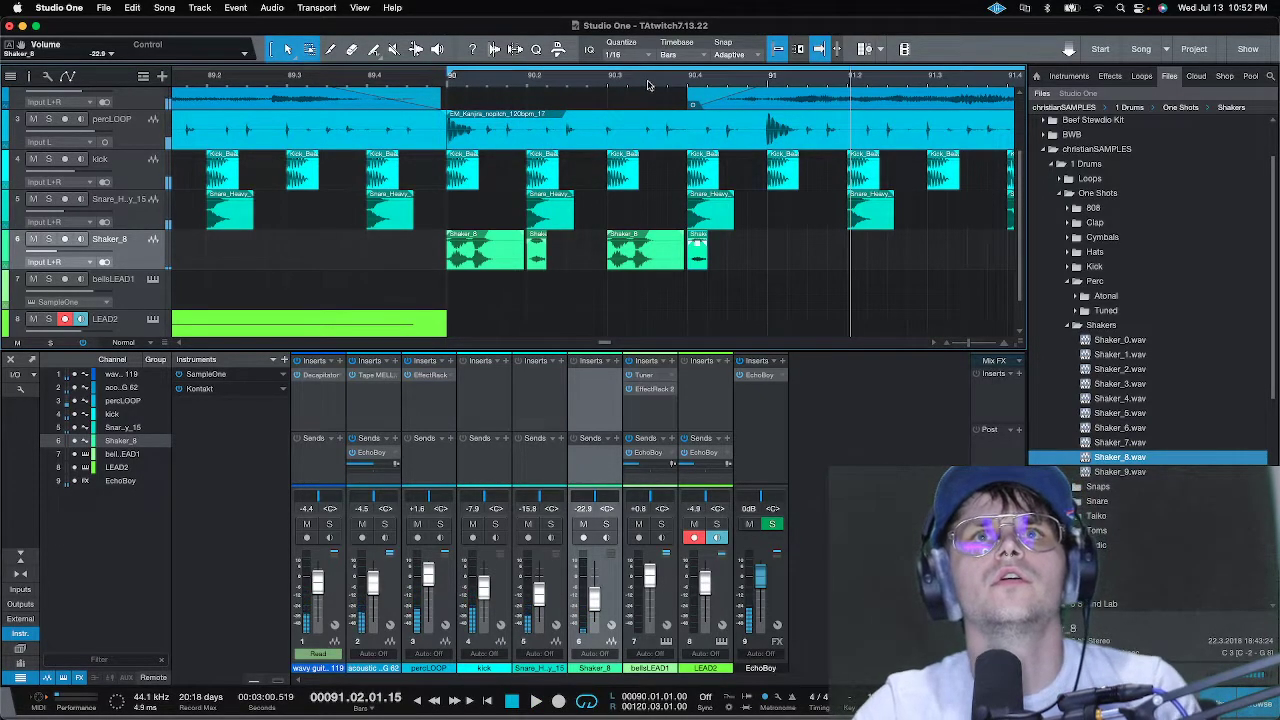
pyautogui.scroll(-3, 648, 85)
pyautogui.scroll(3, 648, 85)
pyautogui.click(438, 82)
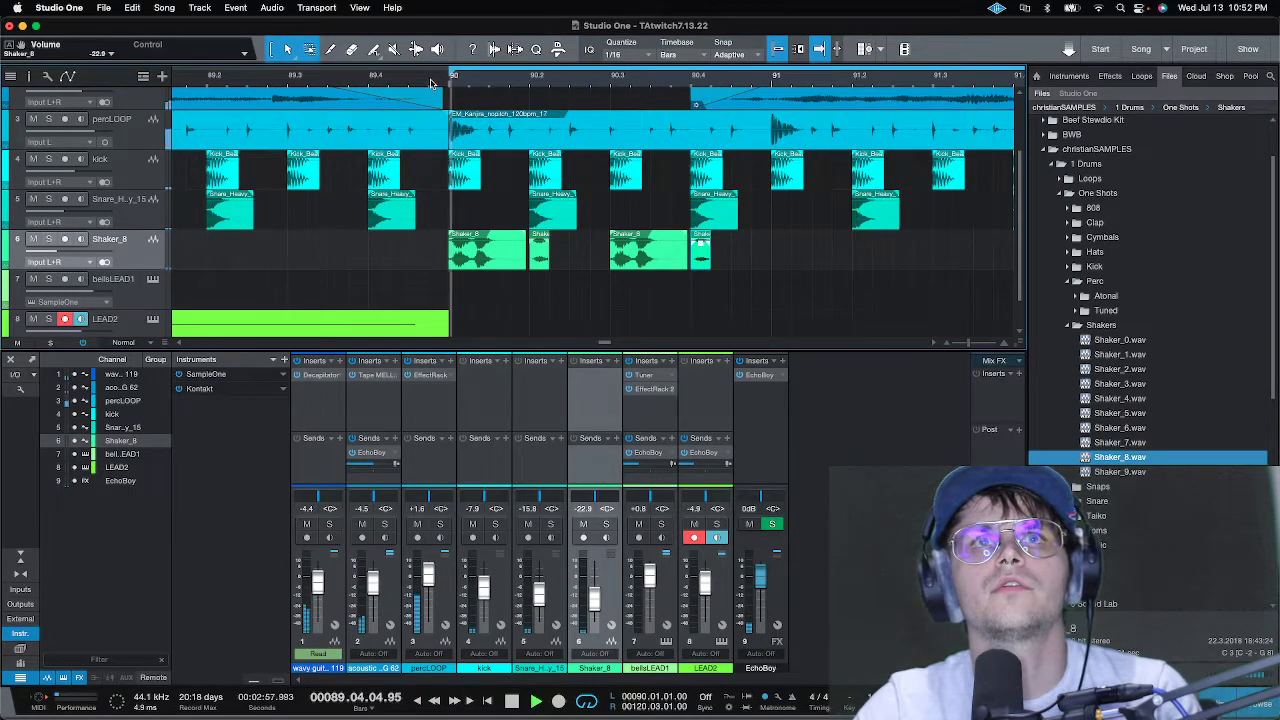
# - Transpose the long shaker hit at beat 90.3 down and play the pattern
pyautogui.rightClick(648, 261)
pyautogui.click(578, 78)
pyautogui.click(578, 78)
pyautogui.press('space')
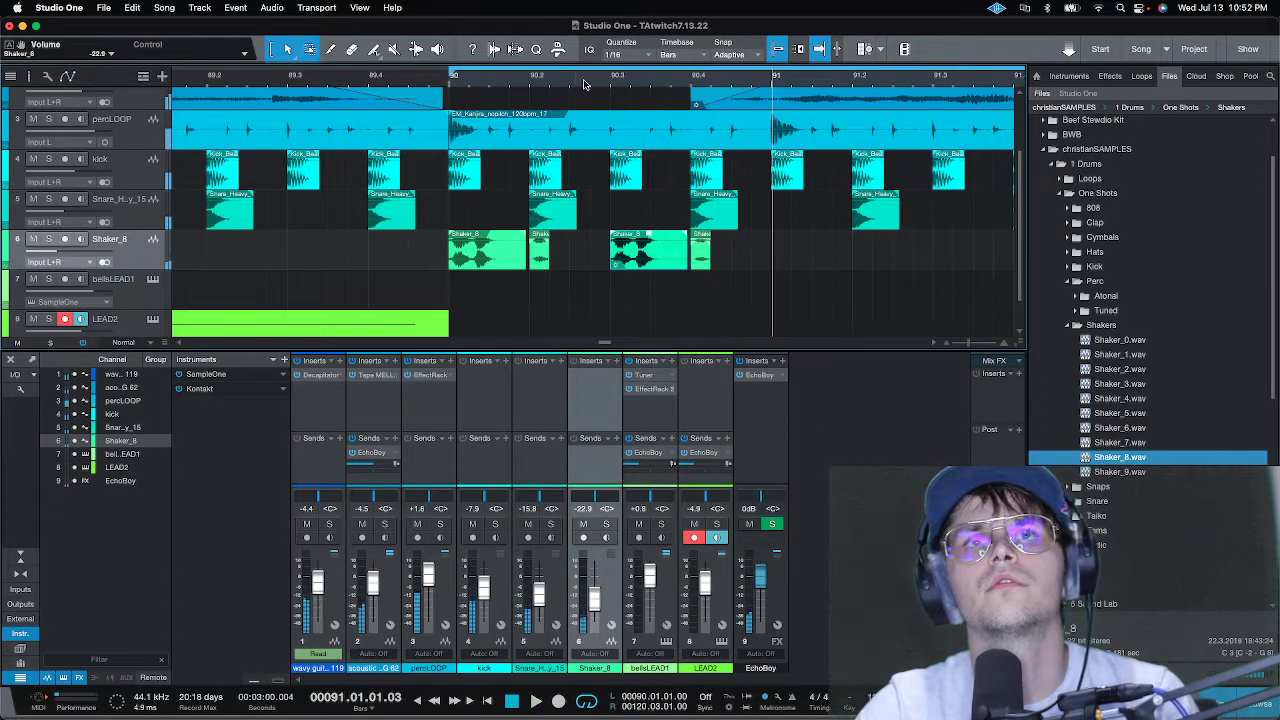
# - Duplicate the long and short shaker pair from beat 90.3 to bar 91 and set the long hit's transpose to -2
pyautogui.scroll(-2, 667, 84)
pyautogui.scroll(-1, 667, 84)
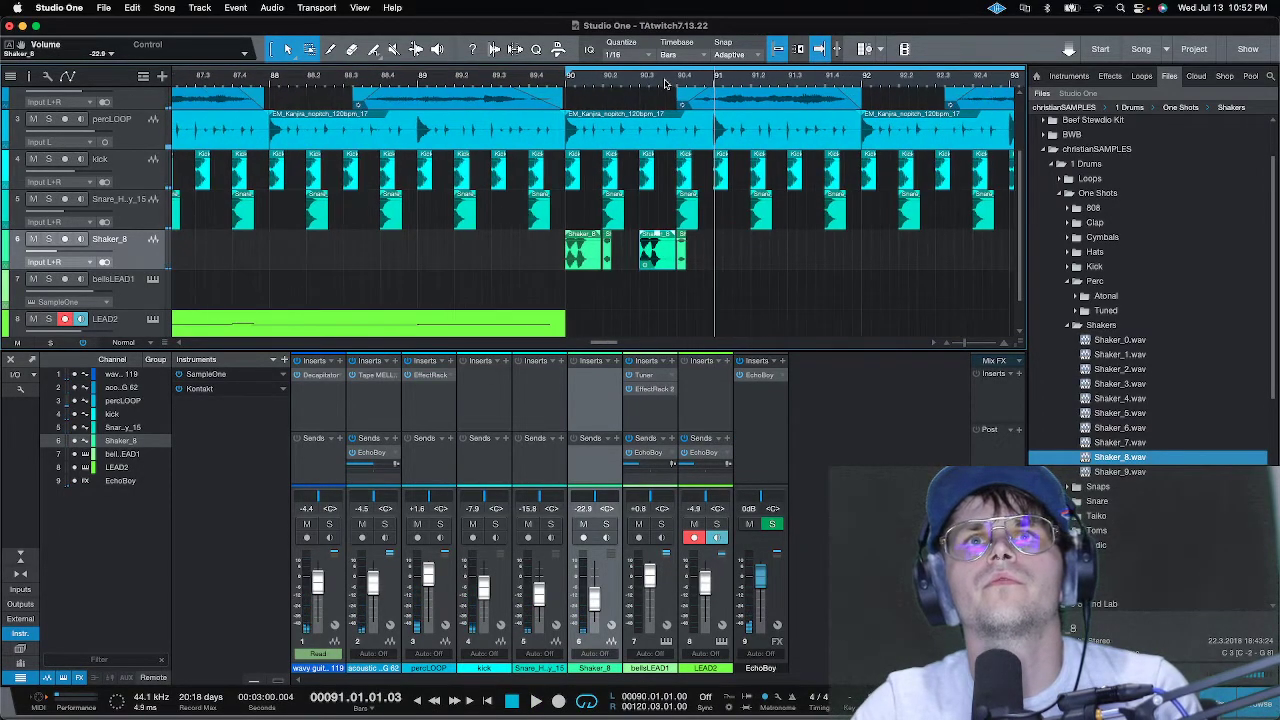
pyautogui.moveTo(688, 262); pyautogui.dragTo(708, 263)
pyautogui.hotkey('ctrl', 'z')
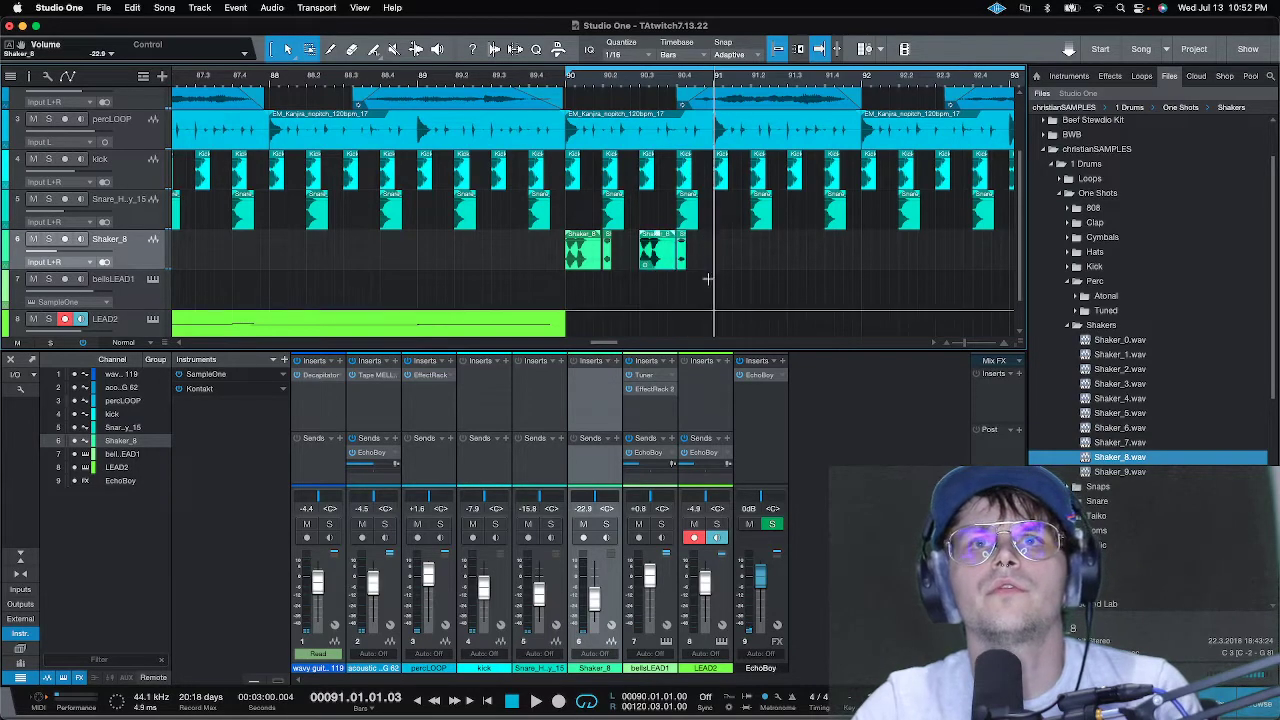
pyautogui.hotkey('ctrl', 'v')
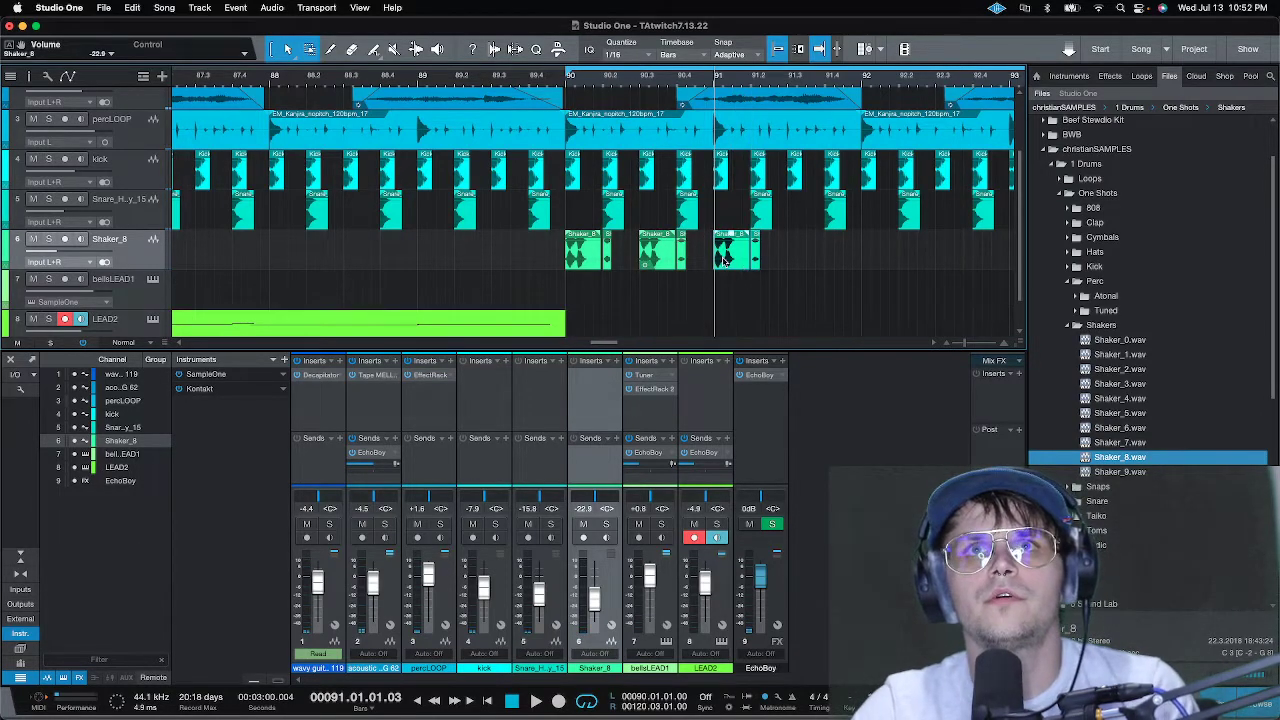
pyautogui.rightClick(725, 260)
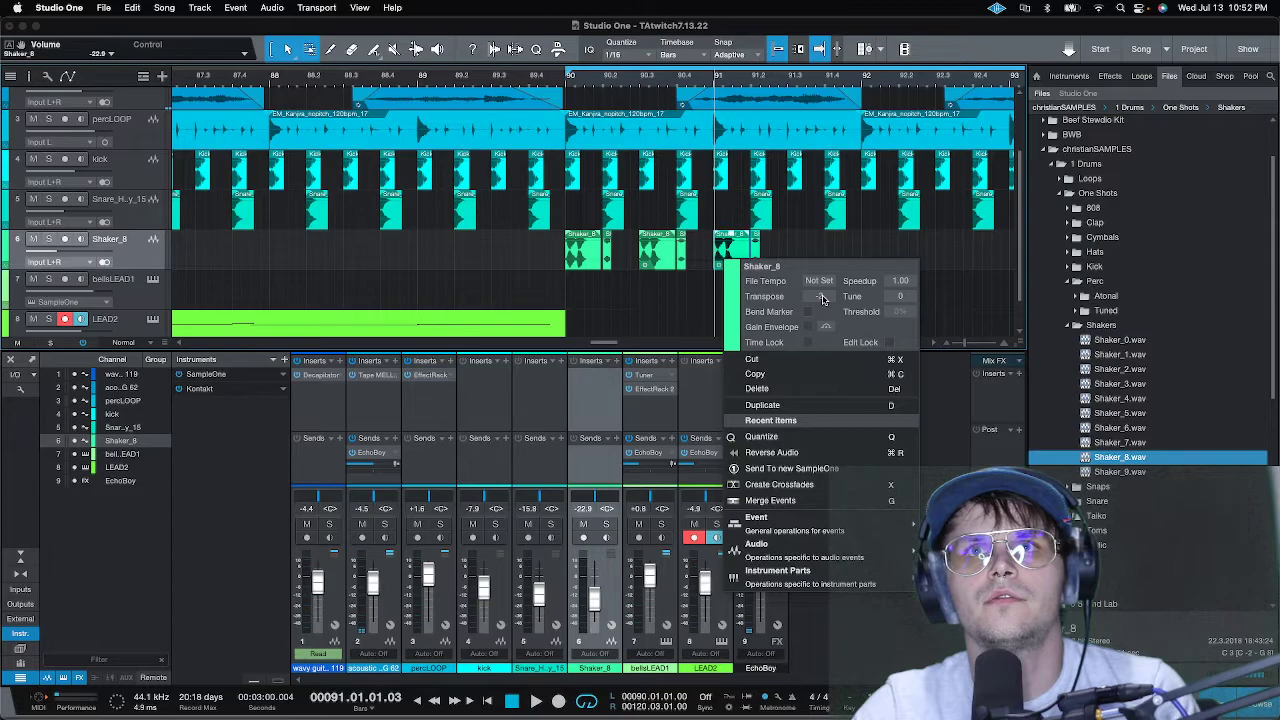
pyautogui.click(813, 252)
# - Duplicate the shaker pair to beat 91.3 with the long hit transposed to -3, and to bar 92 with it transposed further down
pyautogui.click(730, 255)
pyautogui.press('d')
pyautogui.rightClick(802, 262)
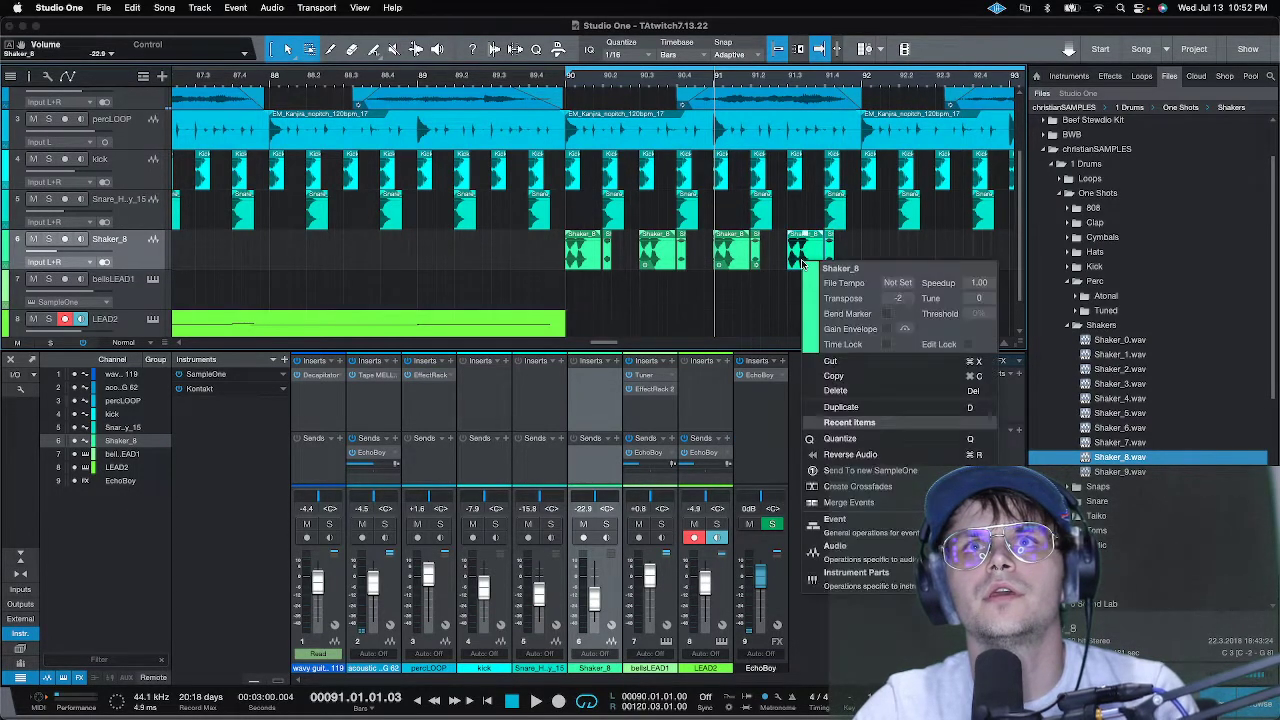
pyautogui.click(889, 248)
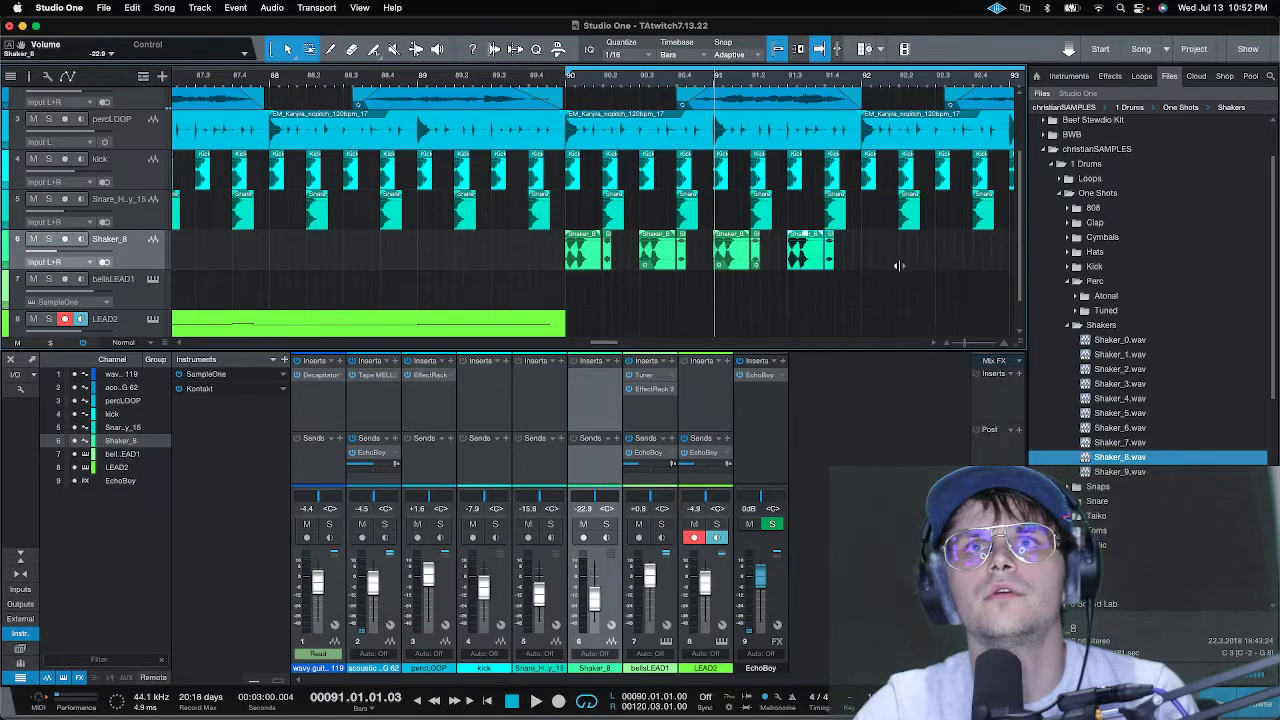
pyautogui.press('d')
pyautogui.rightClick(888, 266)
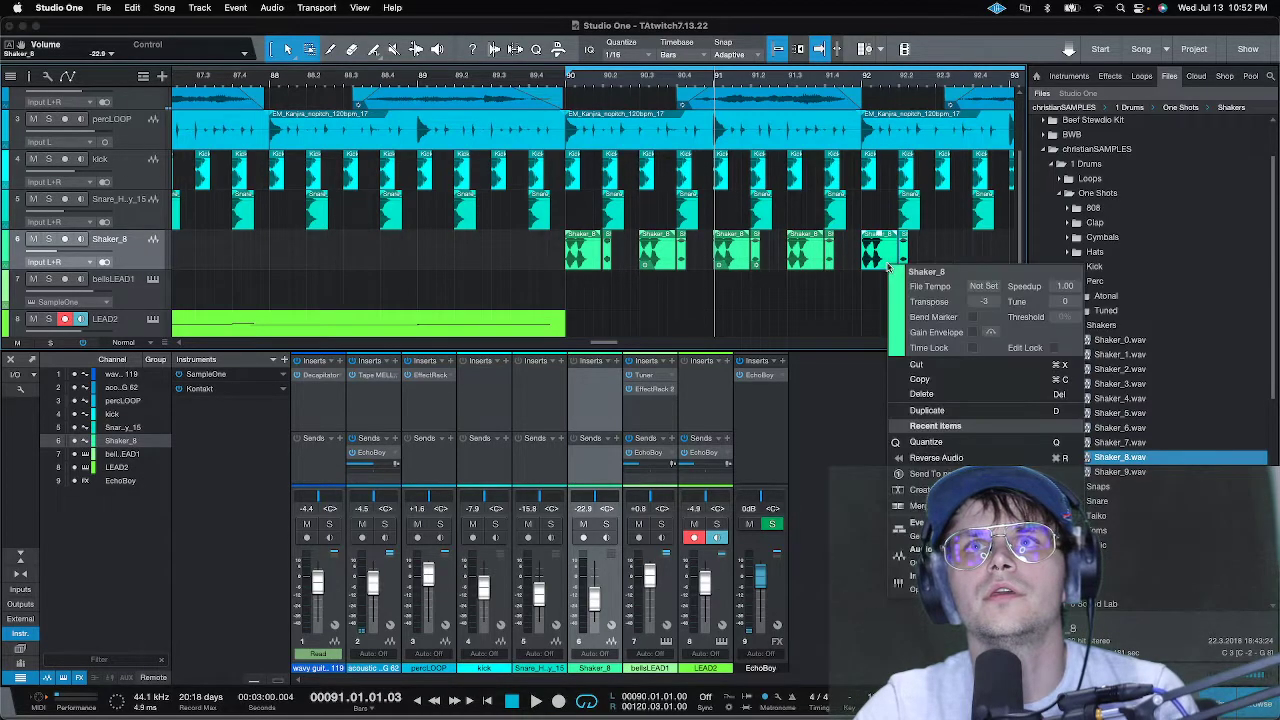
pyautogui.click(985, 252)
# - Duplicate the shaker pair from bar 92 to beat 92.3 and set the long hit's transpose to -5
pyautogui.click(885, 248)
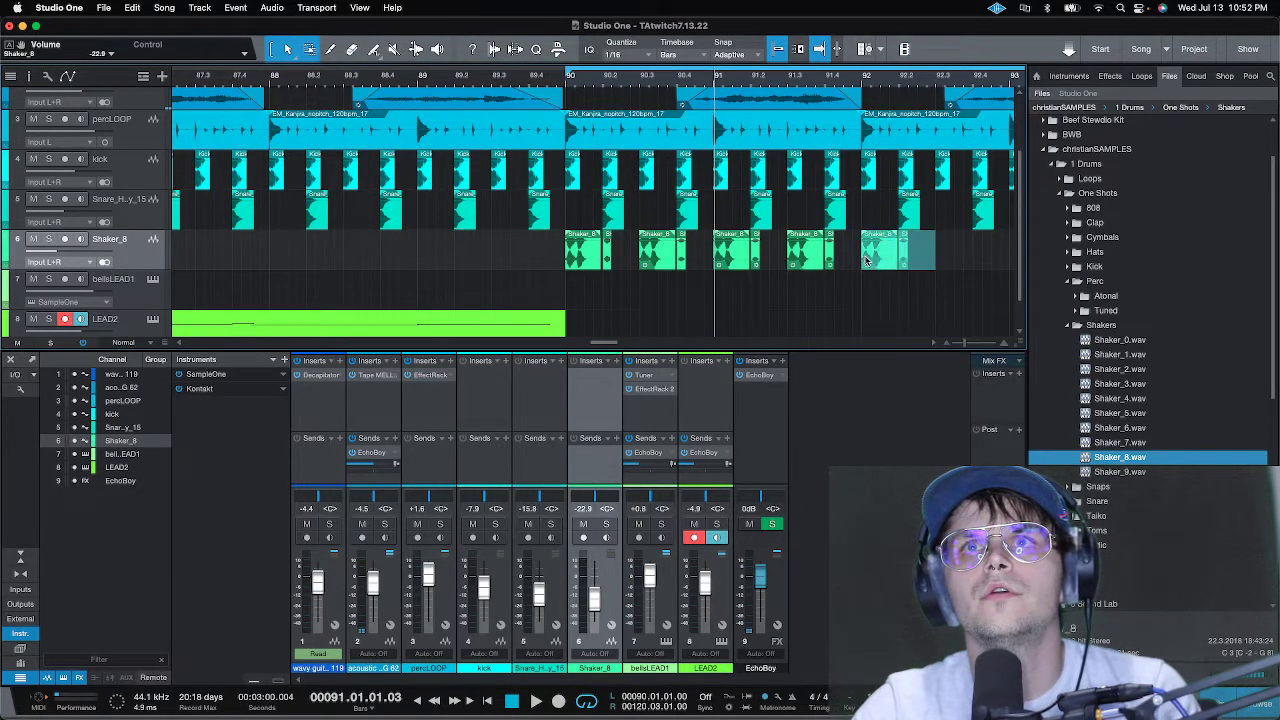
pyautogui.press('d')
pyautogui.rightClick(949, 262)
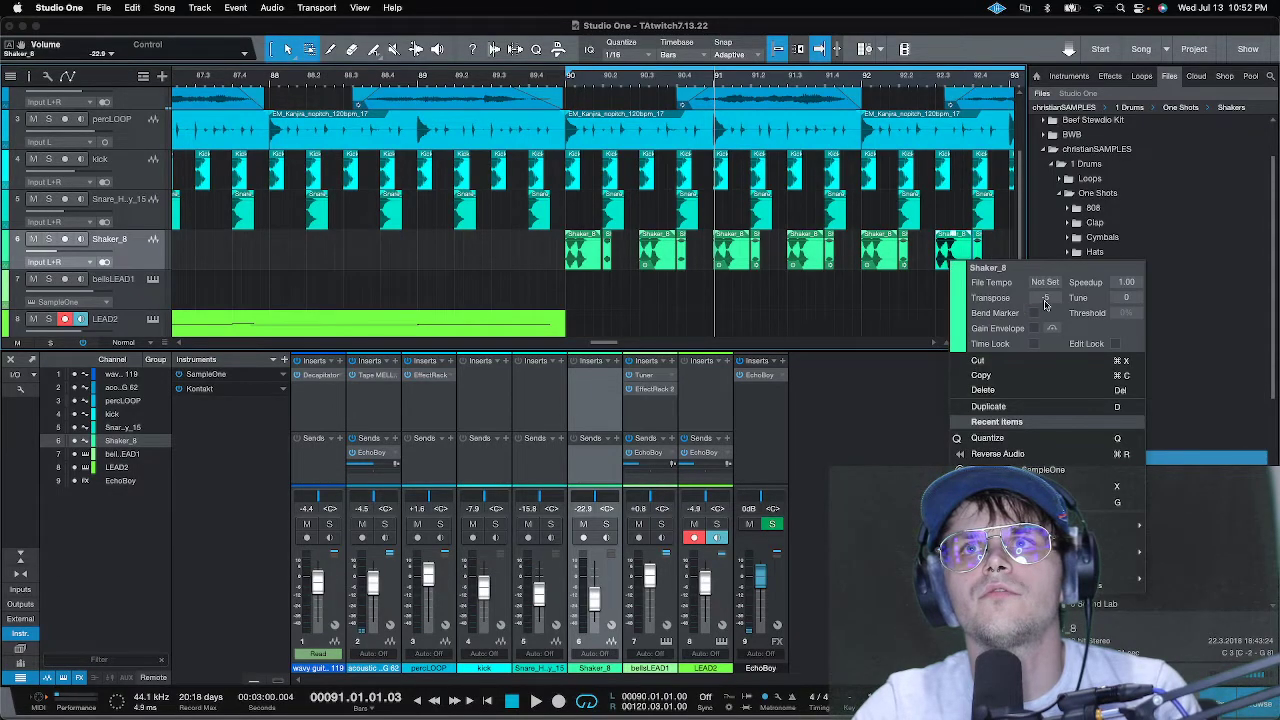
pyautogui.click(925, 320)
# - Duplicate the shaker pair to bar 93 with the long hit transposed to -6, and to beat 93.3 with it transposed further down
pyautogui.scroll(-6, 884, 88)
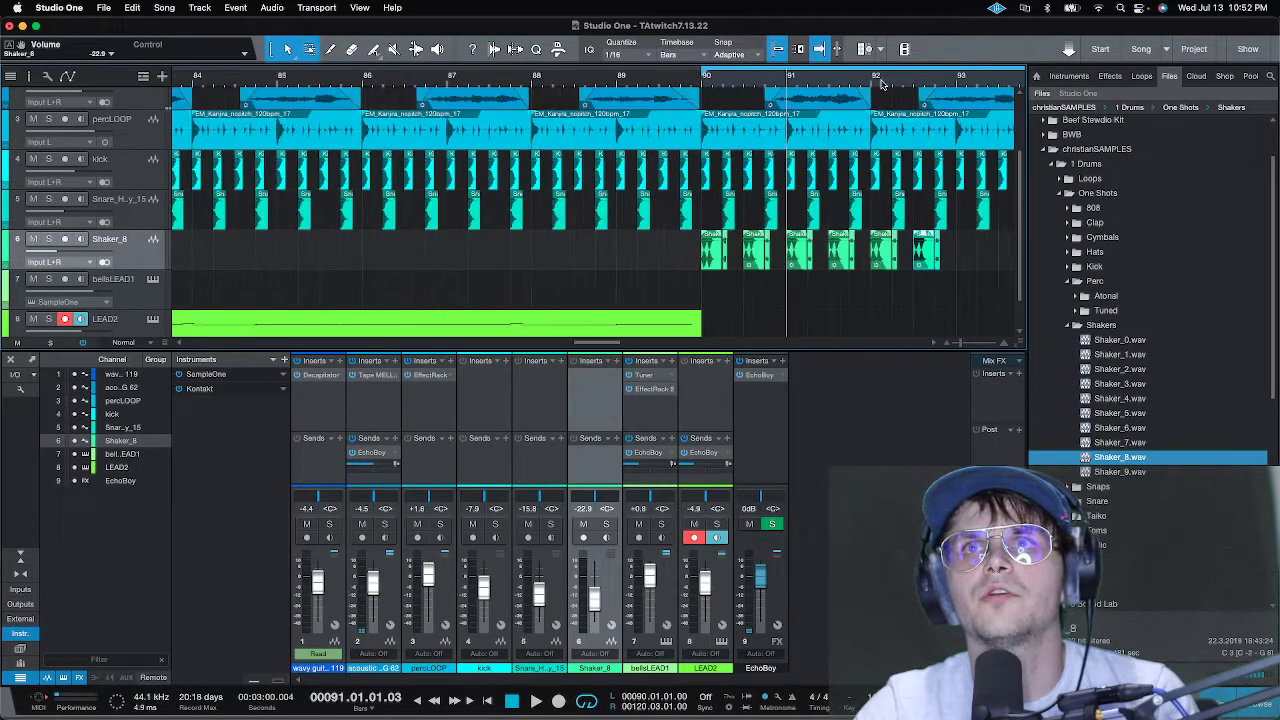
pyautogui.scroll(-5, 878, 84)
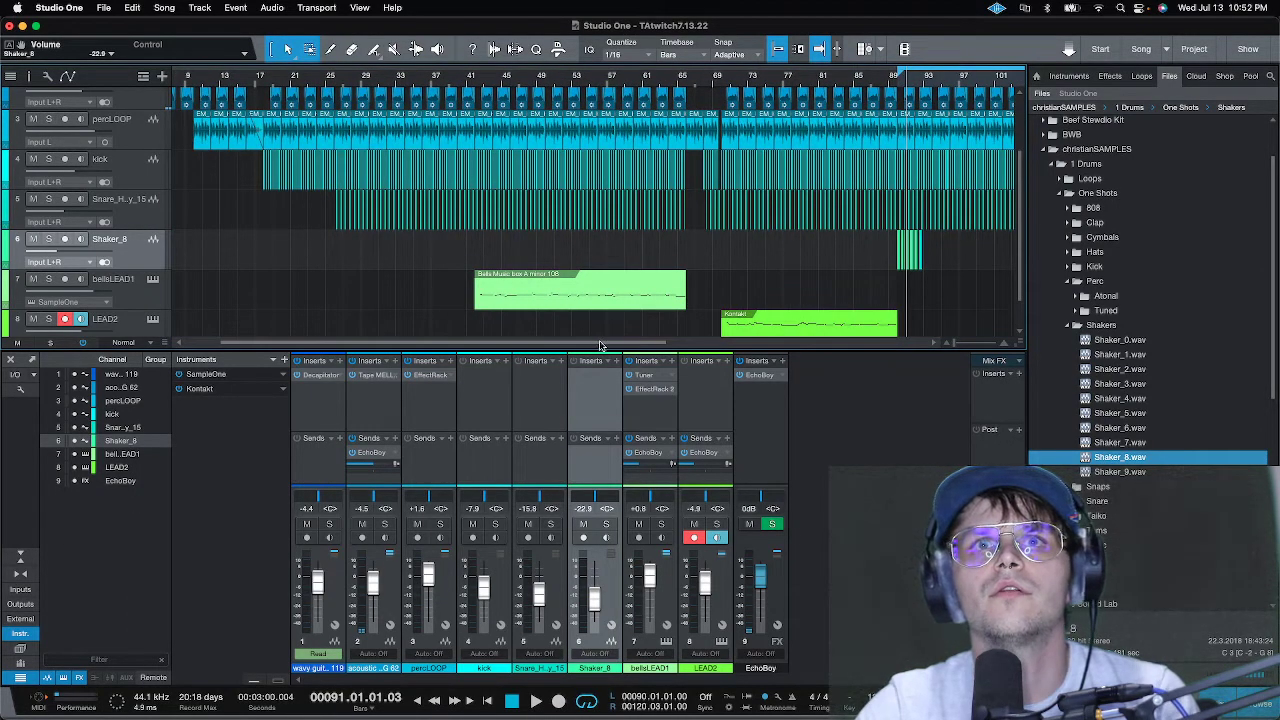
pyautogui.hscroll(10, 603, 342)
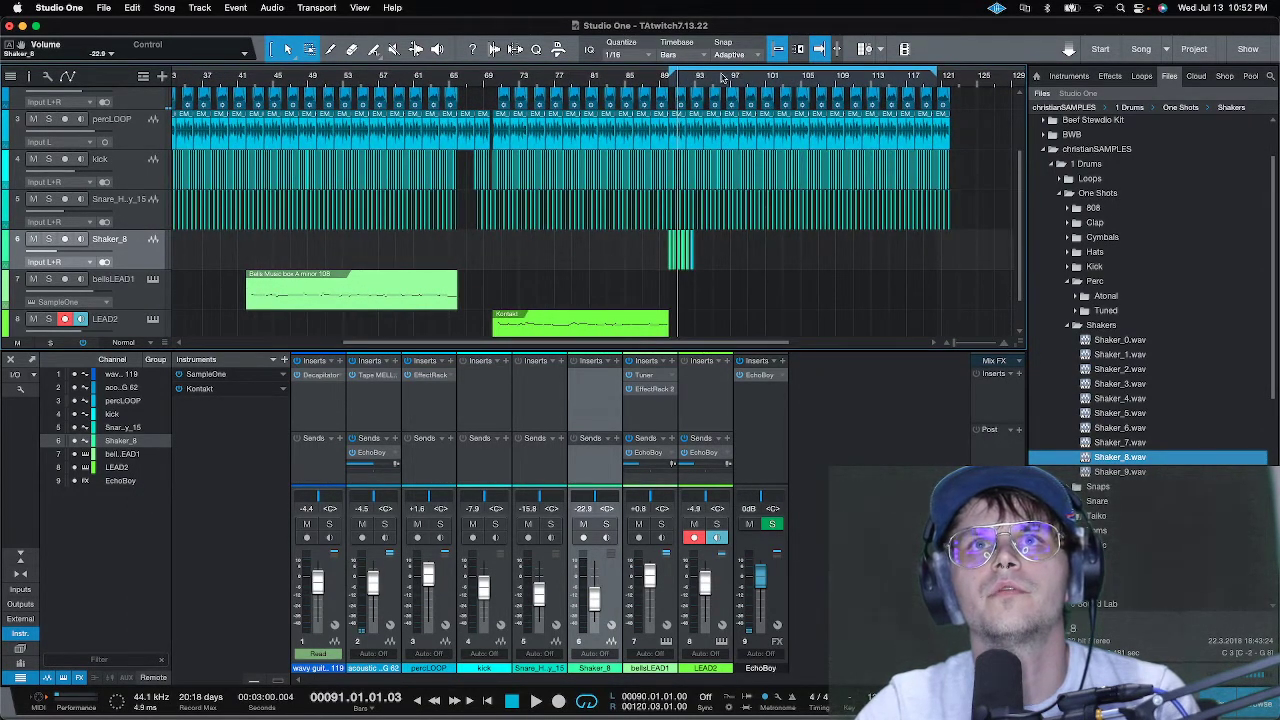
pyautogui.scroll(10, 724, 77)
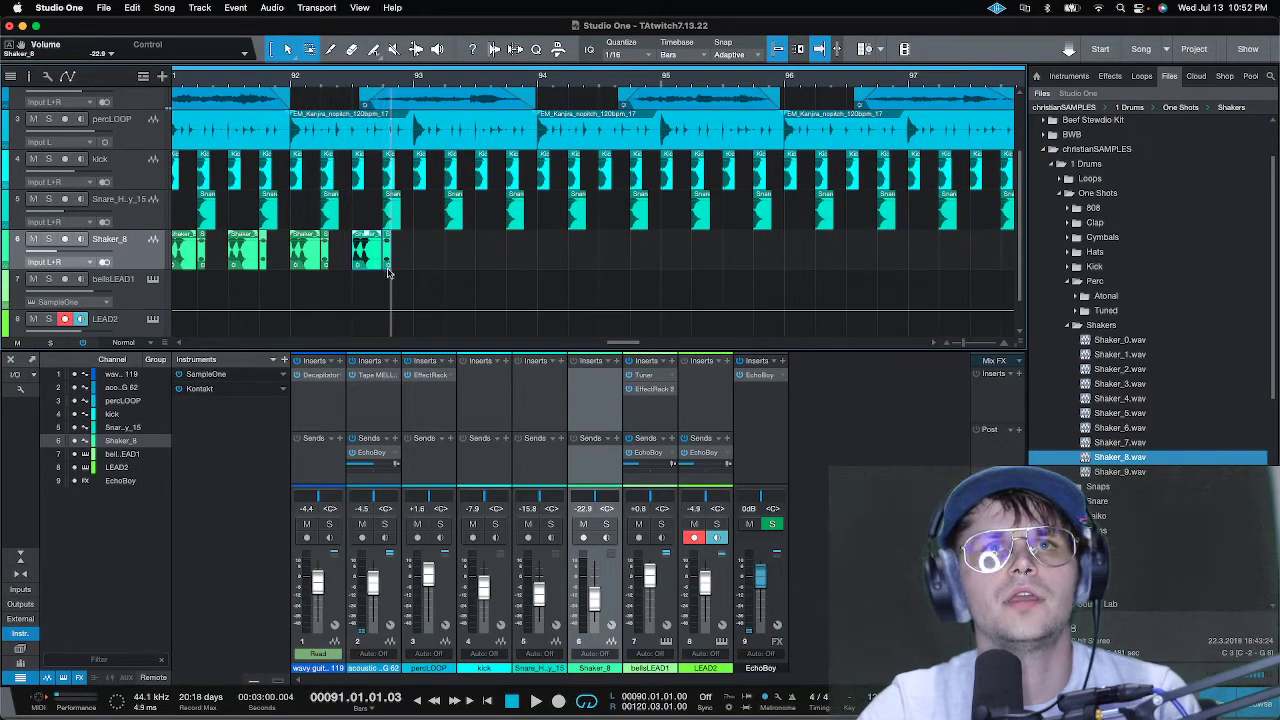
pyautogui.press('d')
pyautogui.rightClick(431, 262)
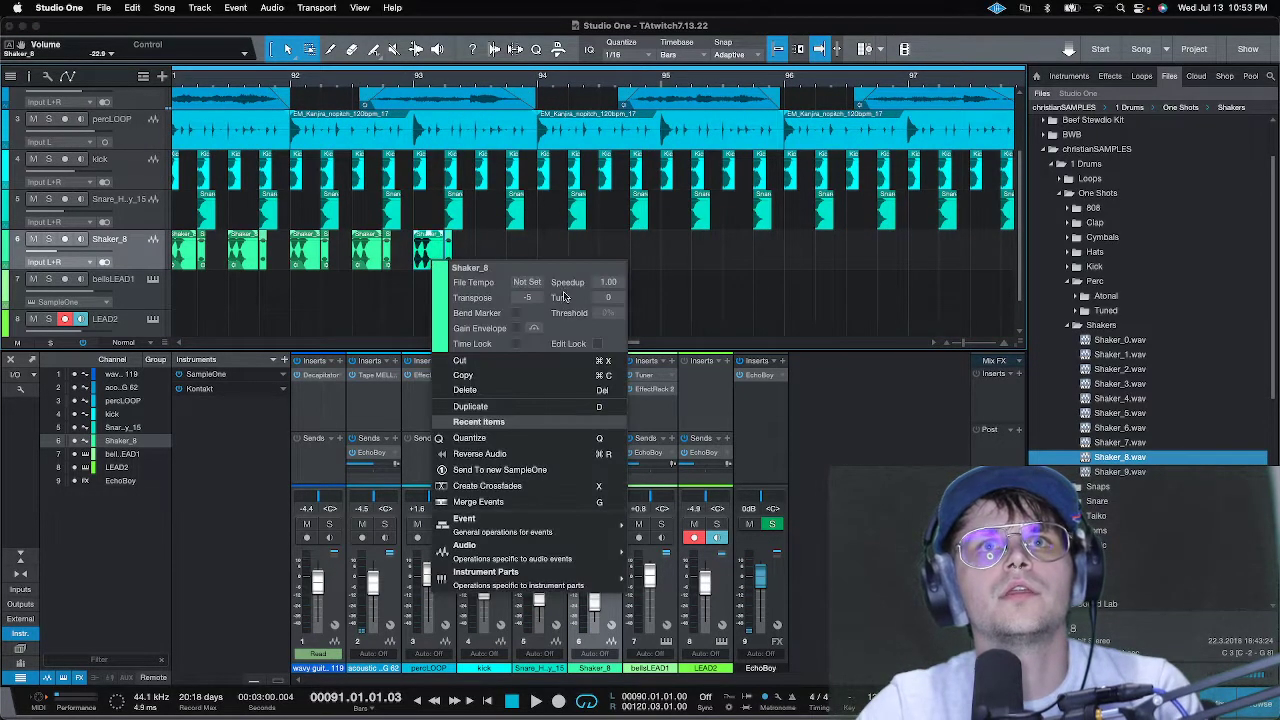
pyautogui.click(535, 261)
pyautogui.press('d')
pyautogui.rightClick(482, 264)
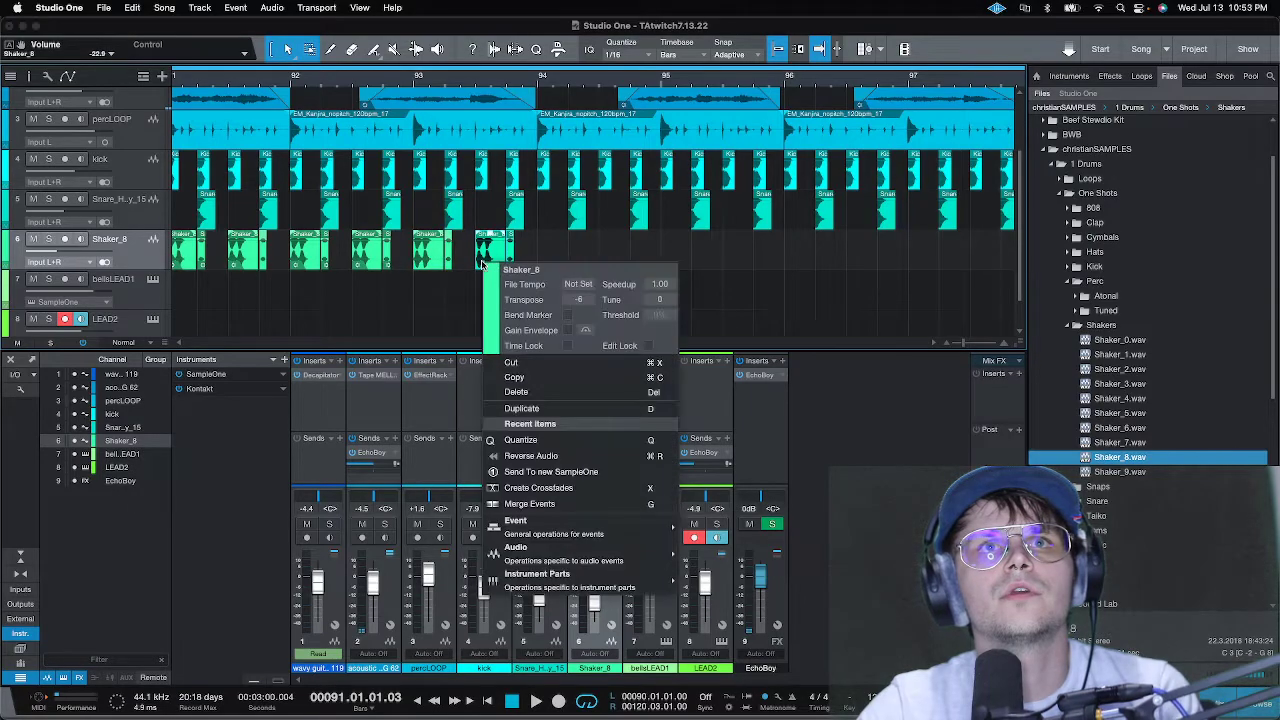
pyautogui.click(573, 251)
# - Play the descending shaker sequence from bar 90 to check it against the beat
pyautogui.scroll(-5, 520, 80)
pyautogui.click(401, 80)
pyautogui.press('space')
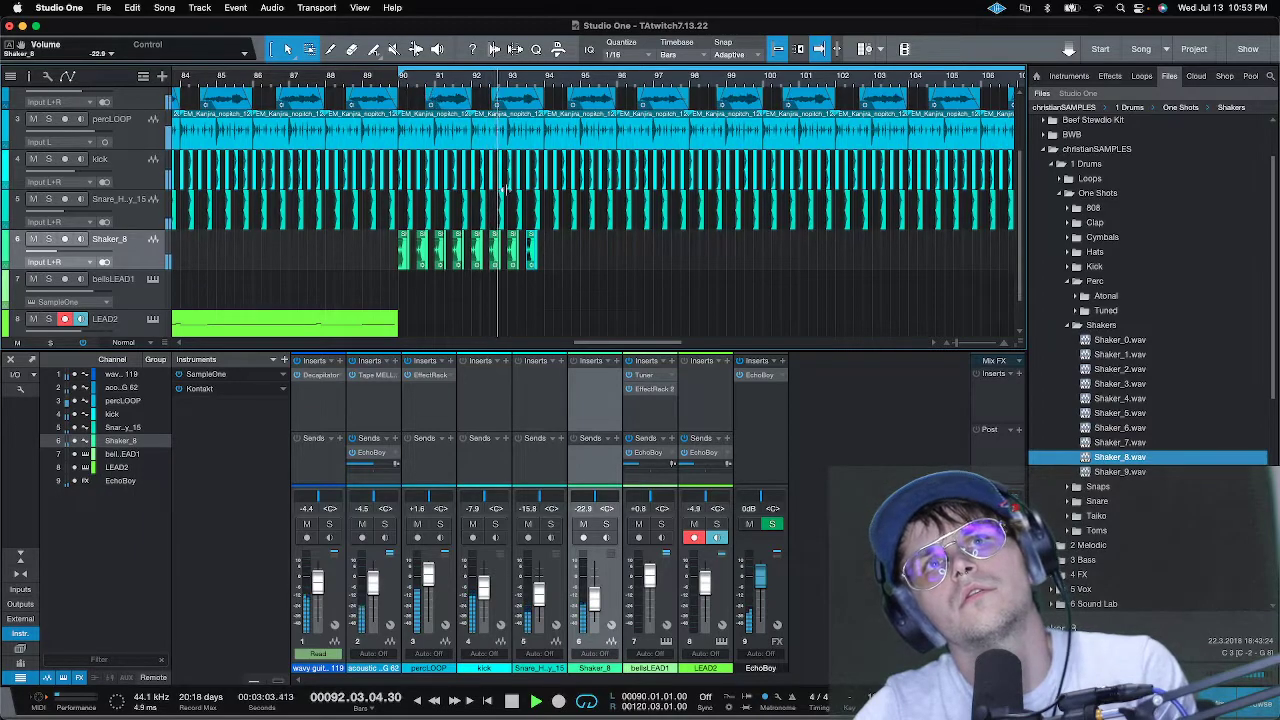
pyautogui.press('space')
# - Duplicate the shaker pair to bar 94 and beat 94.3, transposing the long hits to -8 and -9
pyautogui.scroll(5, 540, 84)
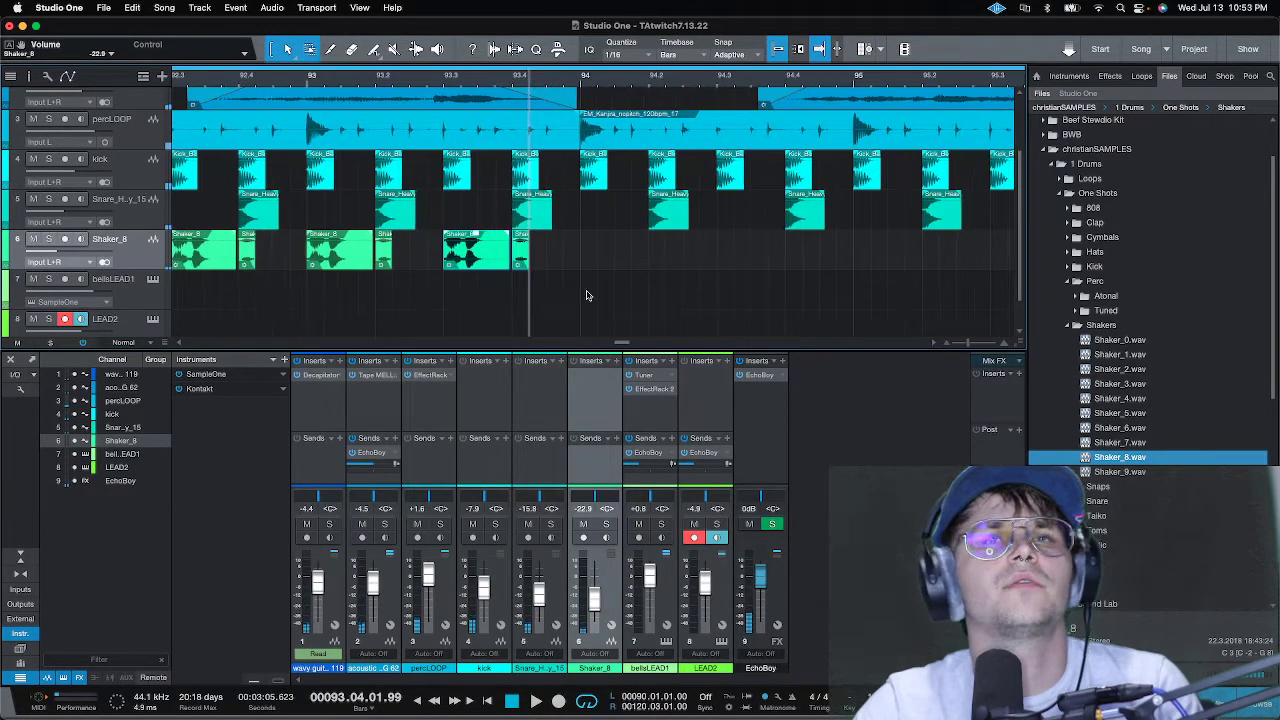
pyautogui.press('d')
pyautogui.rightClick(600, 260)
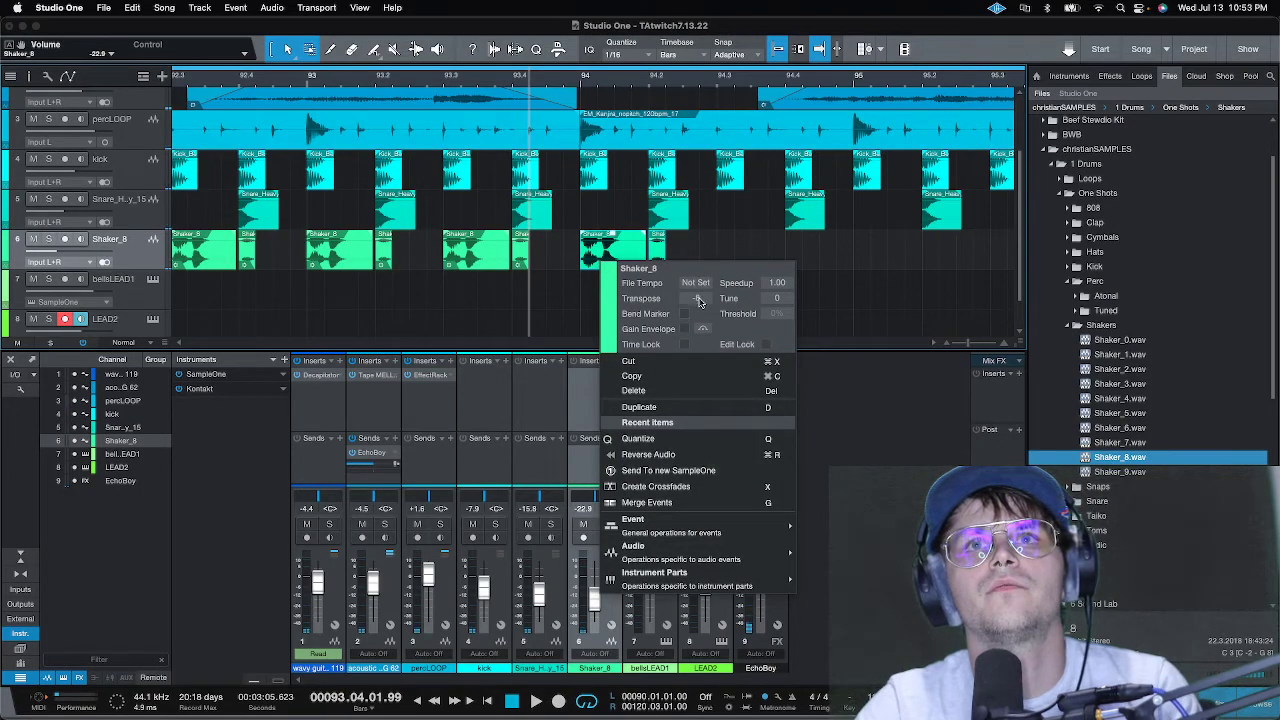
pyautogui.press('Escape')
pyautogui.press('d')
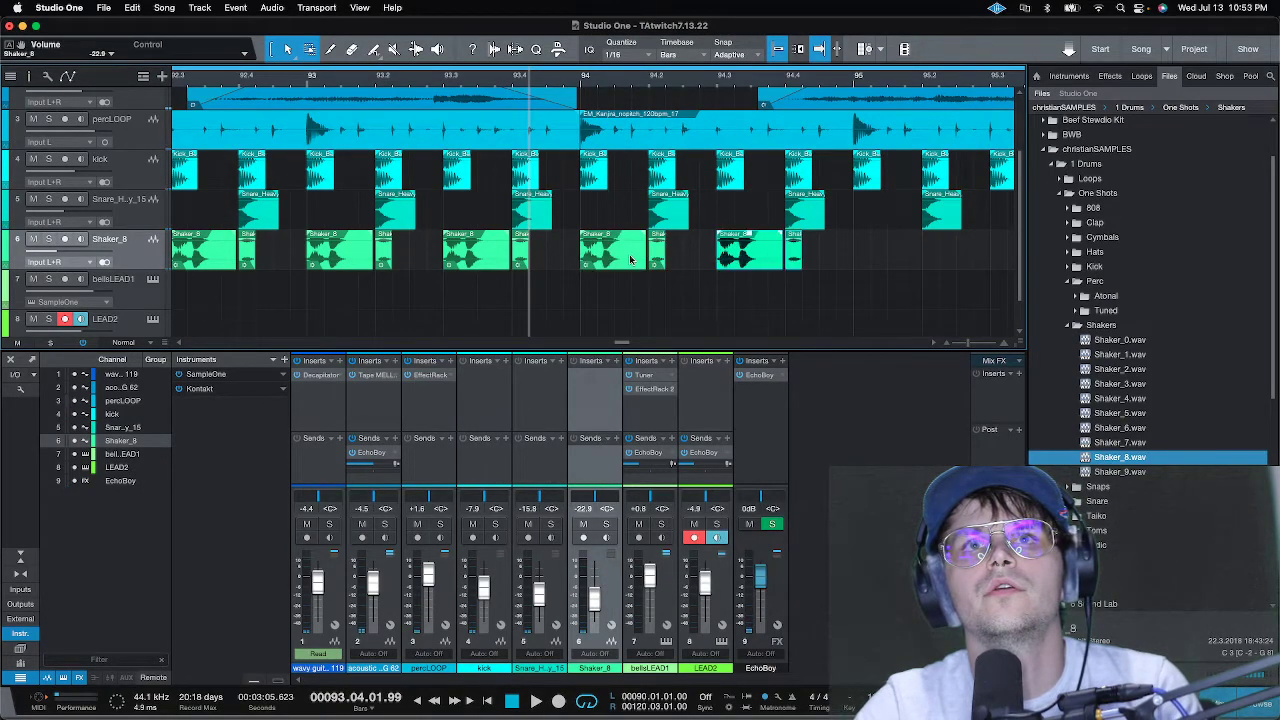
pyautogui.rightClick(754, 258)
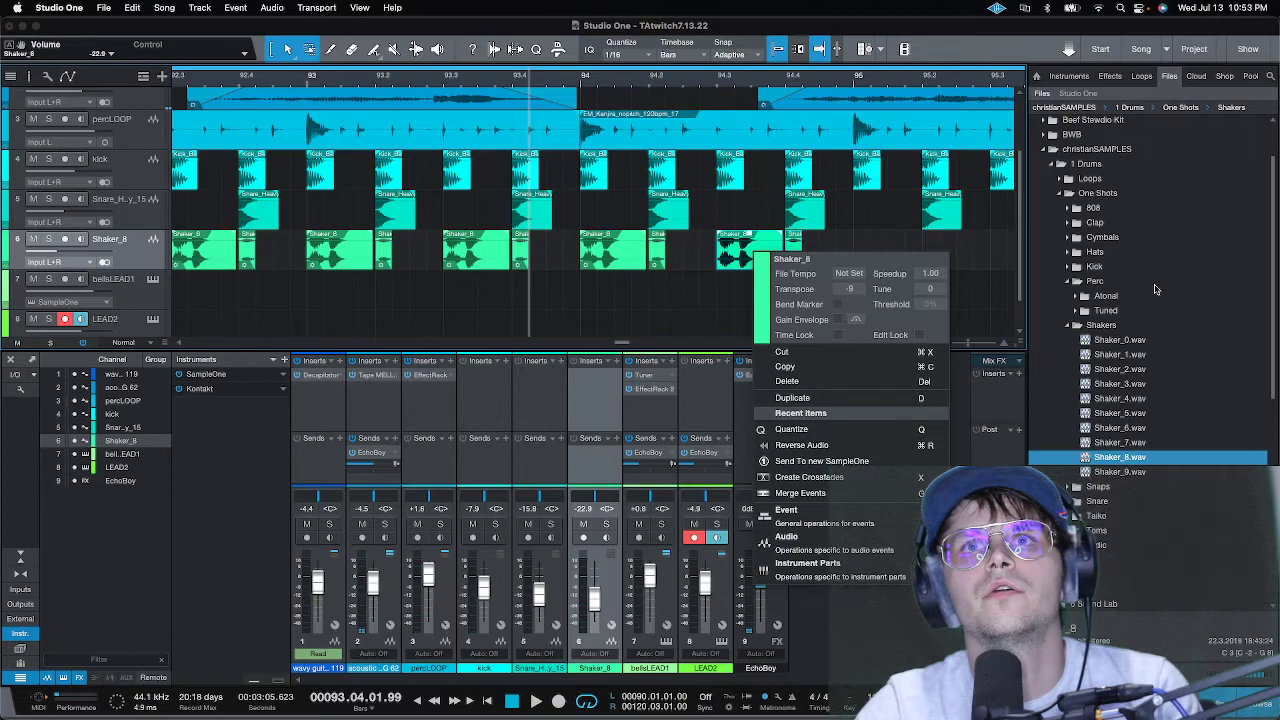
pyautogui.press('Escape')
# - Duplicate the shaker pair from beat 94.3 to bar 95 and transpose its long hit further down
pyautogui.press('d')
pyautogui.rightClick(882, 258)
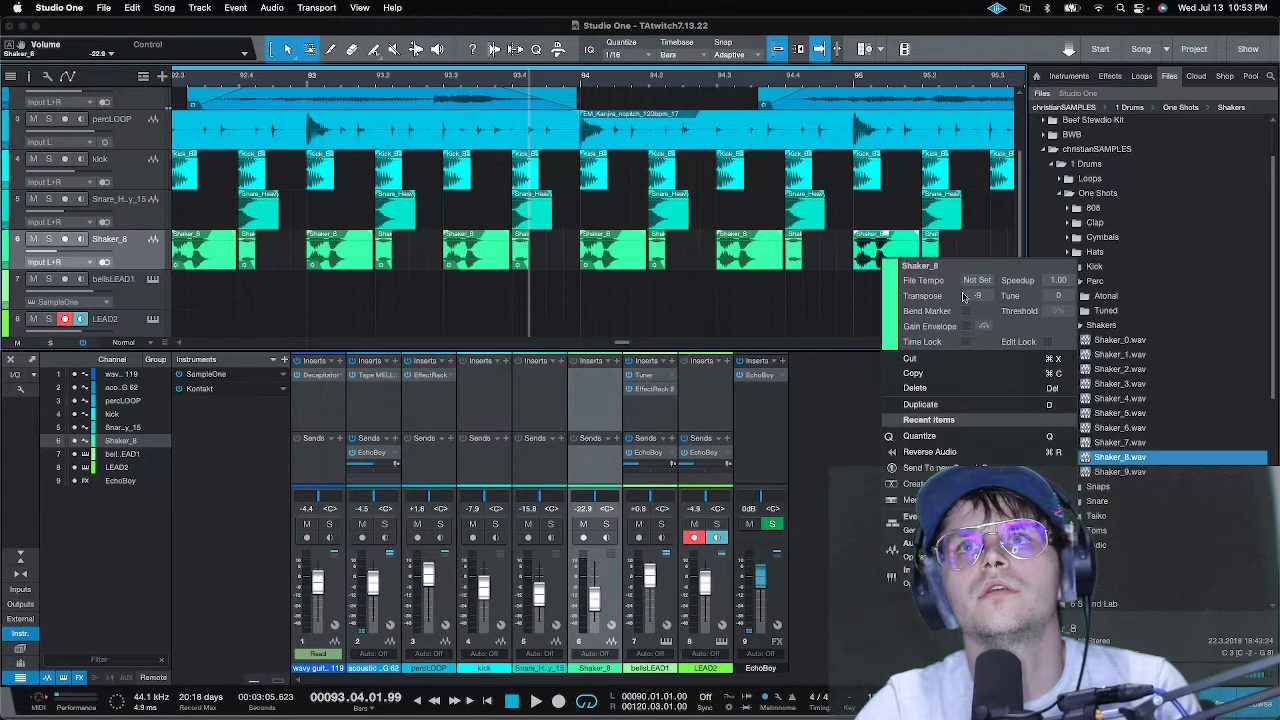
pyautogui.press('Escape')
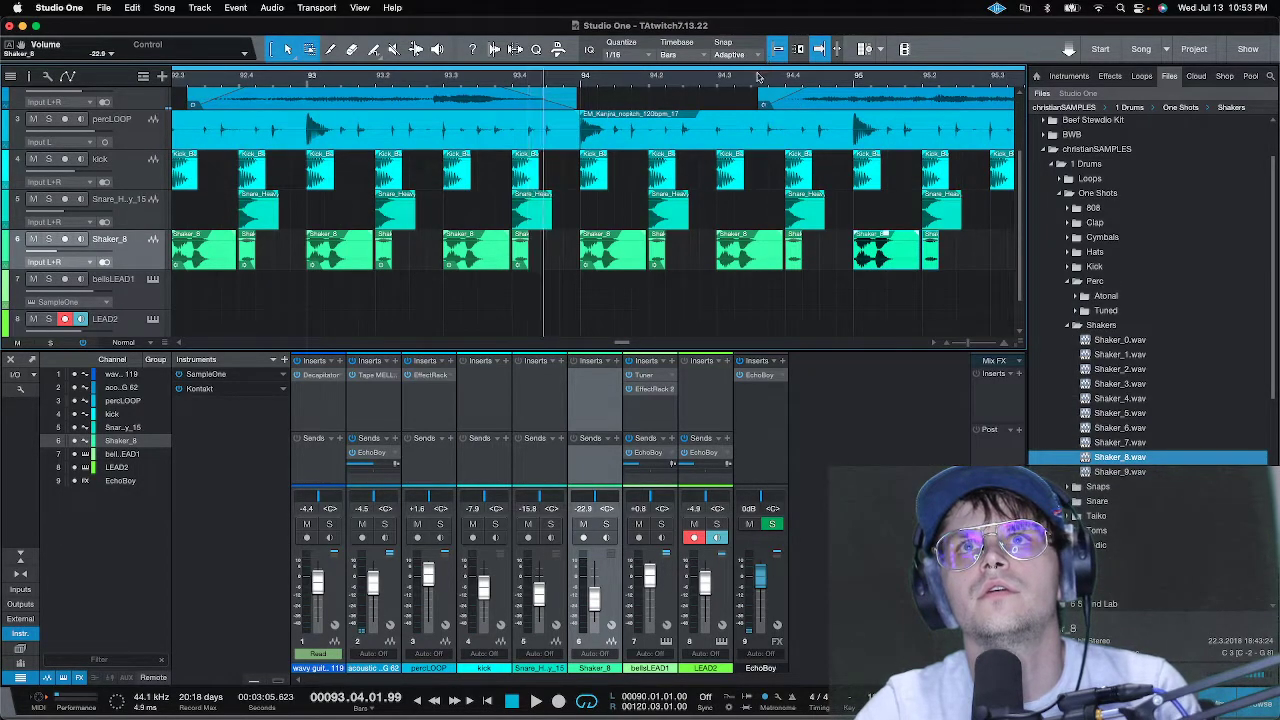
# - Duplicate the shaker pair to beat 95.3 and bar 96, transposing the long hit further down in each copy
pyautogui.scroll(-8, 758, 76)
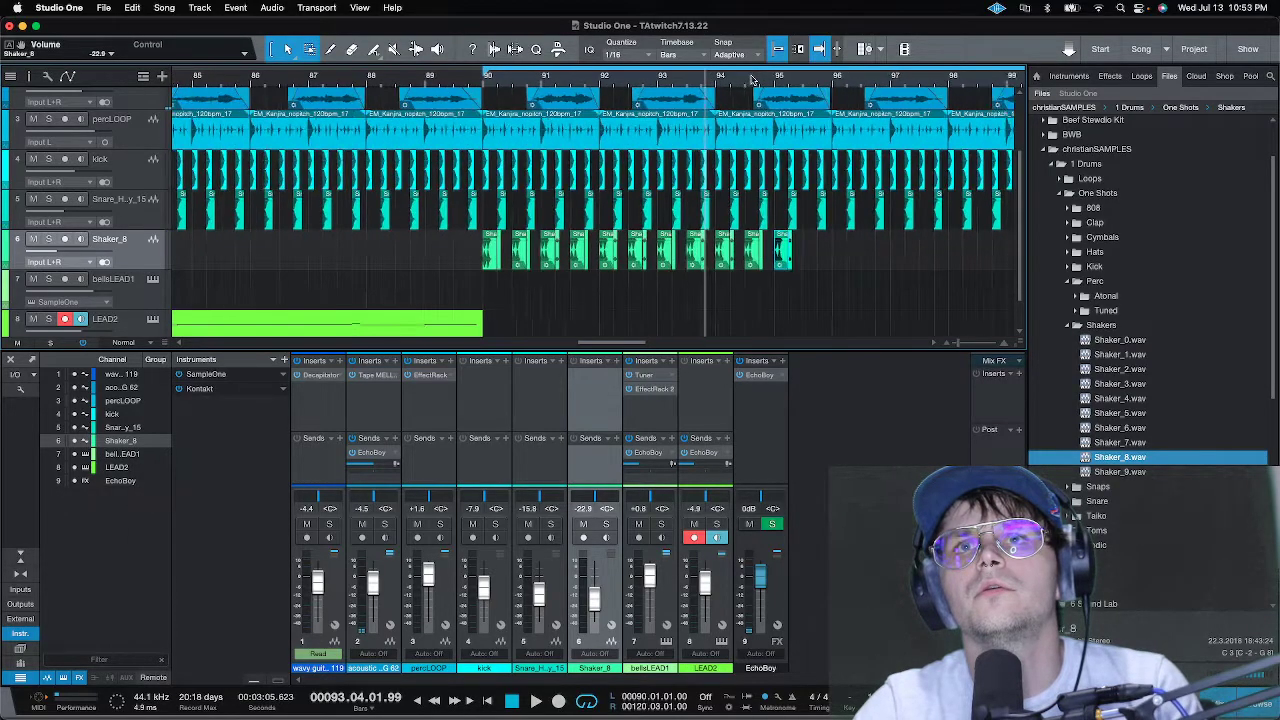
pyautogui.press('d')
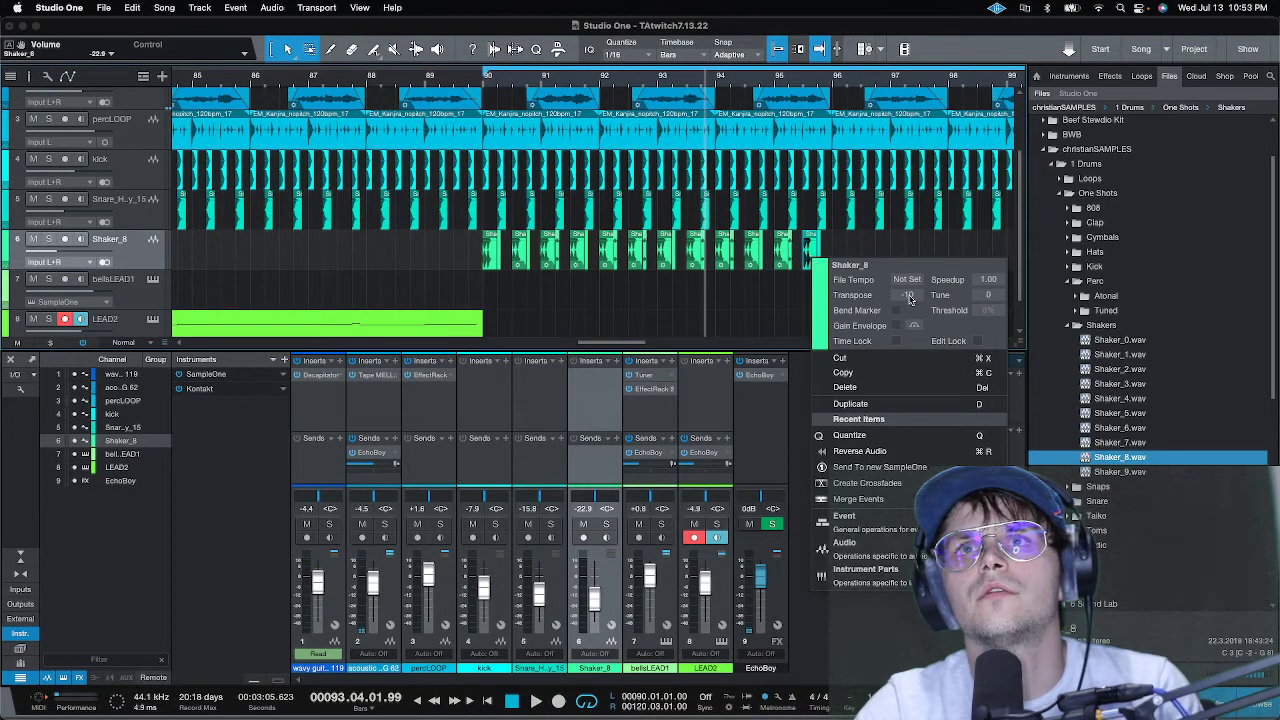
pyautogui.click(902, 251)
pyautogui.press('d')
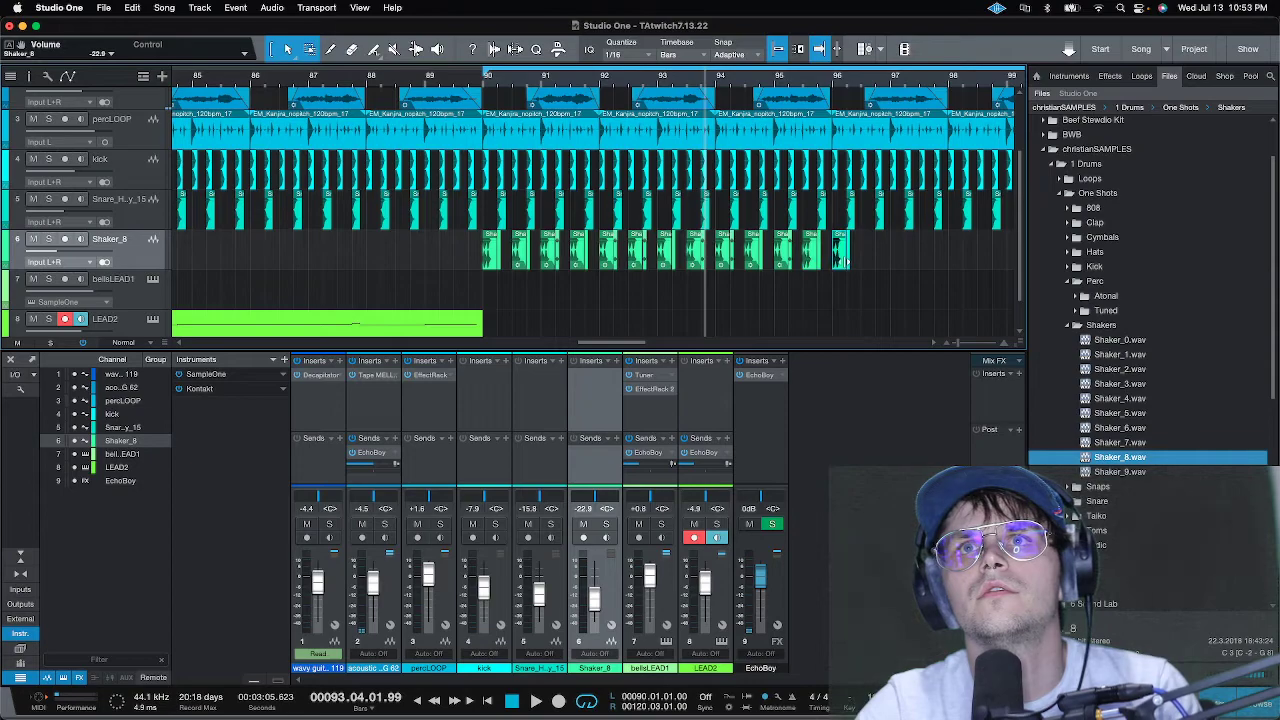
pyautogui.rightClick(847, 264)
pyautogui.click(924, 261)
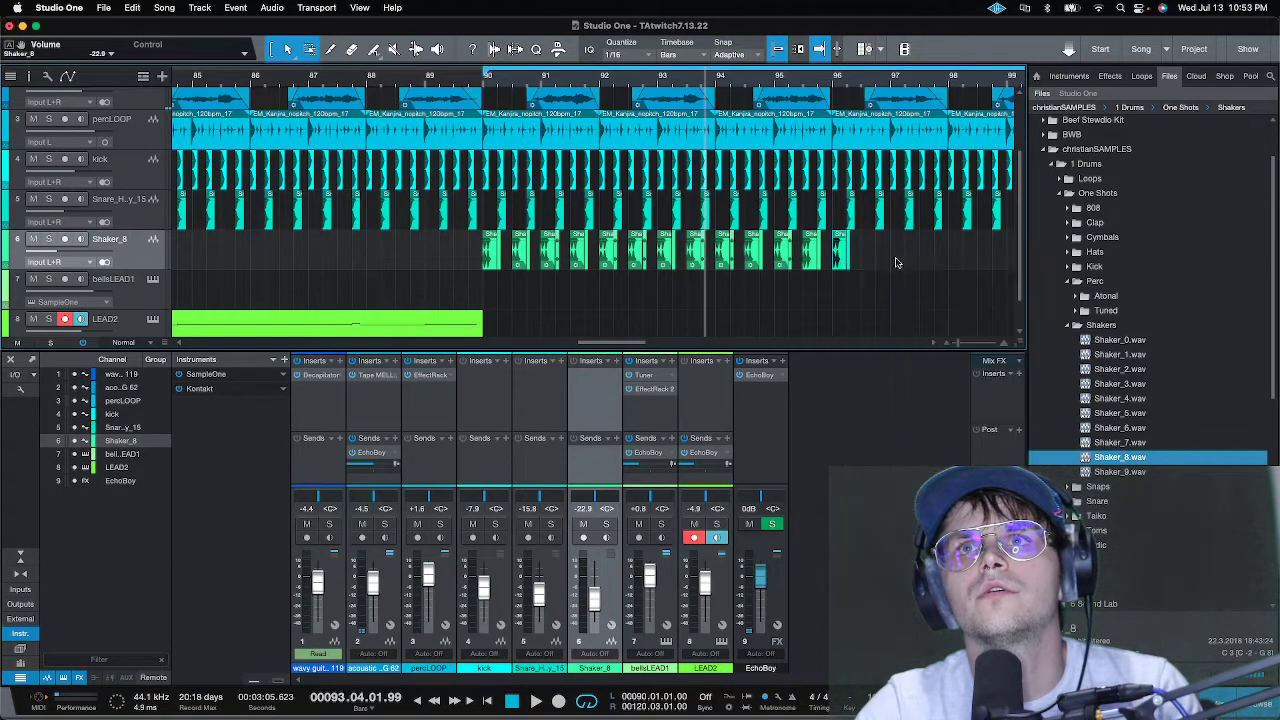
# - Duplicate the shaker pair to beat 96.3 and bar 97, transposing the long hits to -13 and -14
pyautogui.press('d')
pyautogui.rightClick(868, 262)
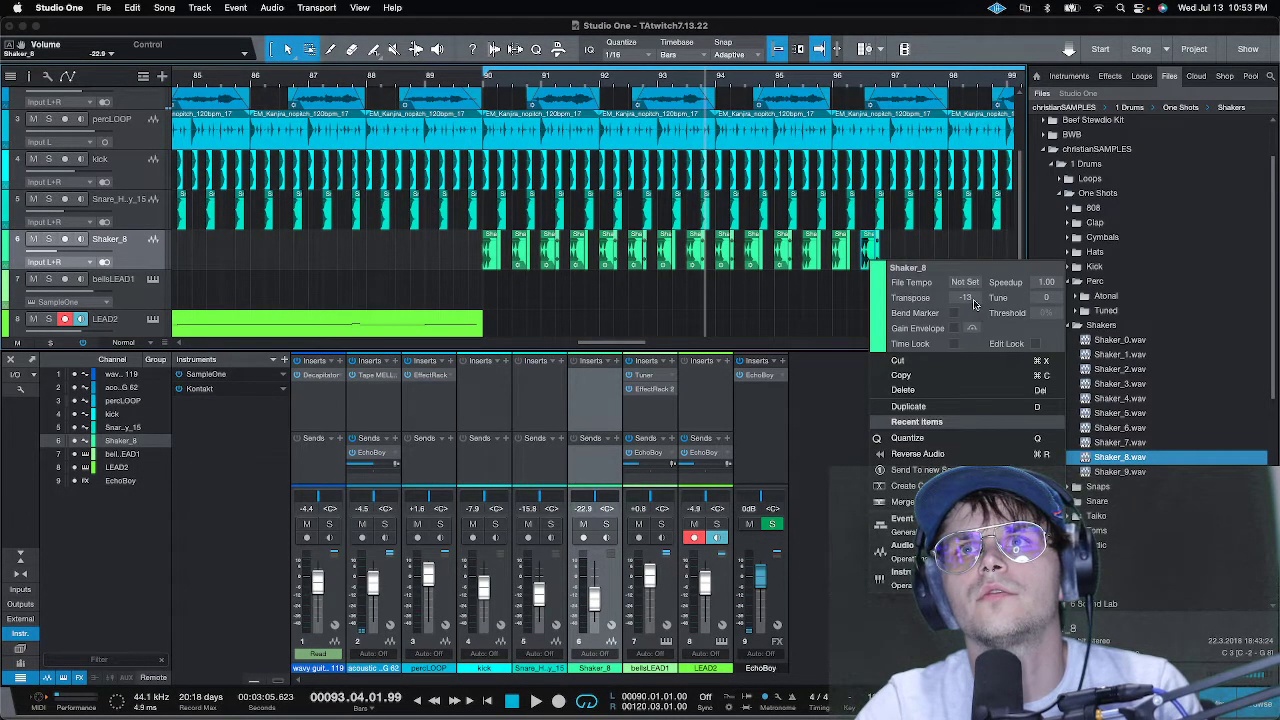
pyautogui.click(947, 256)
pyautogui.press('d')
pyautogui.rightClick(899, 262)
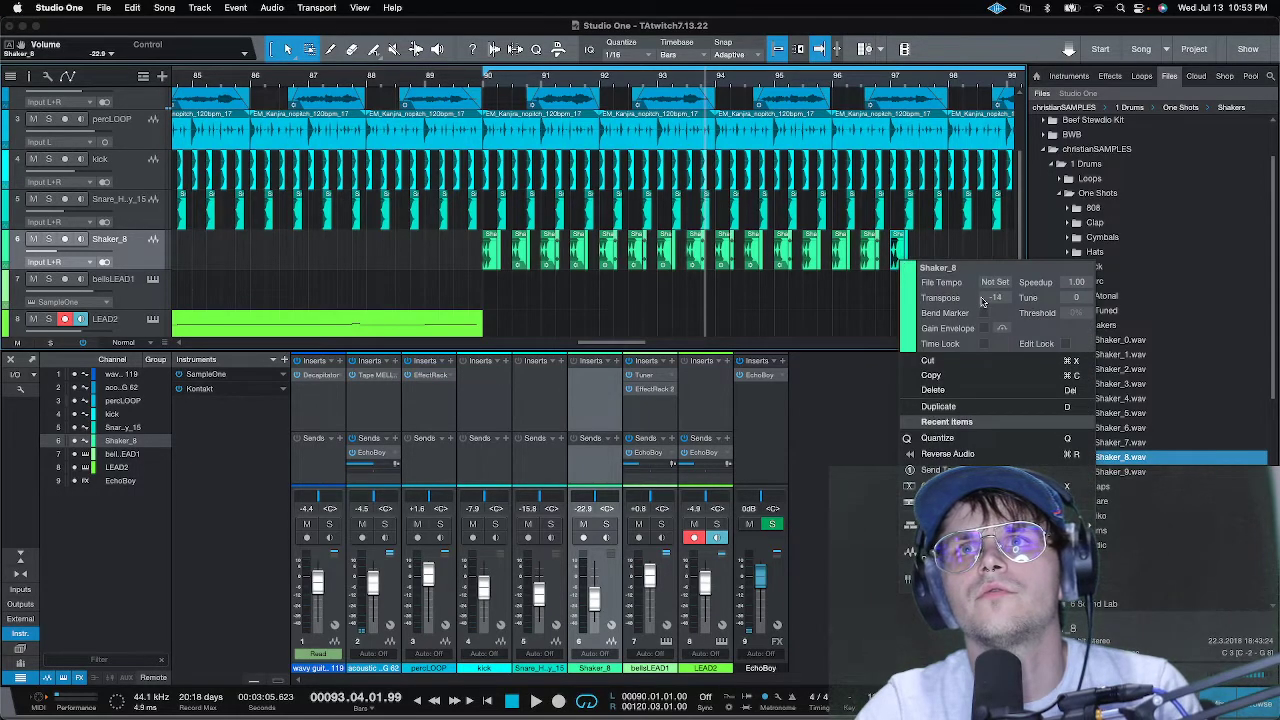
pyautogui.click(968, 258)
# - Duplicate the shaker pair to beat 97.3 and transpose its long hit further down
pyautogui.press('d')
pyautogui.rightClick(928, 261)
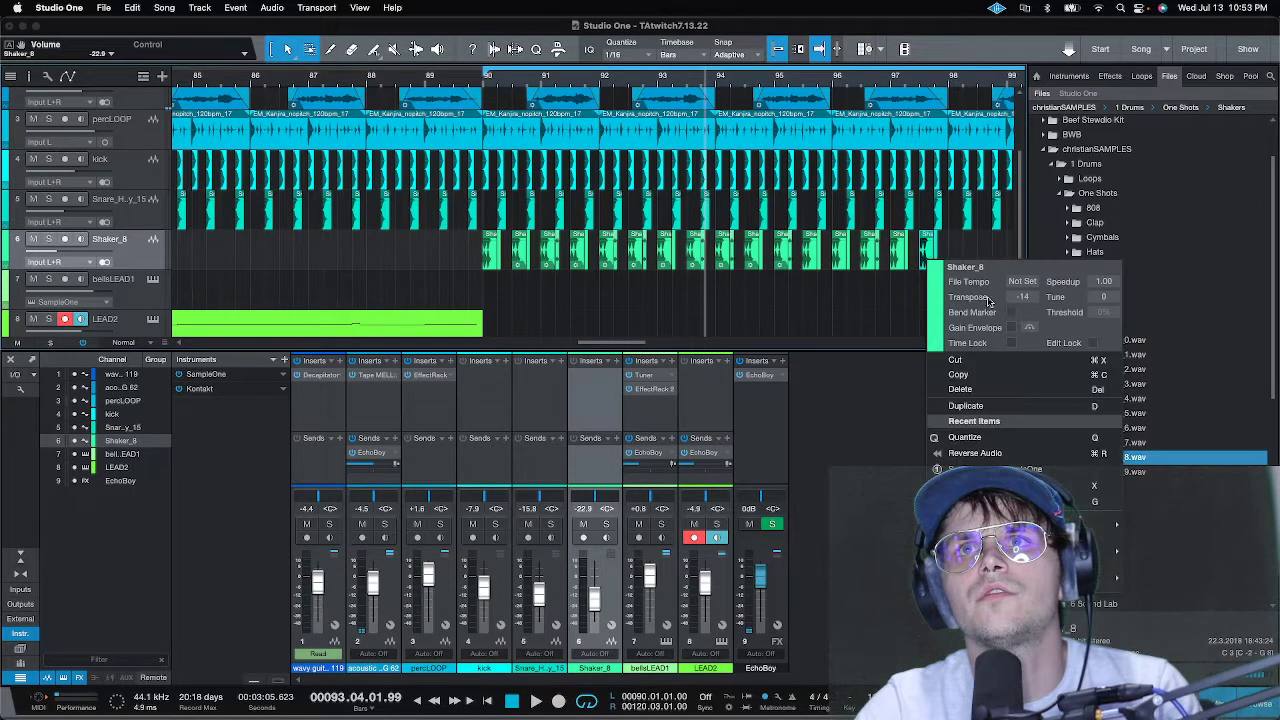
pyautogui.click(992, 255)
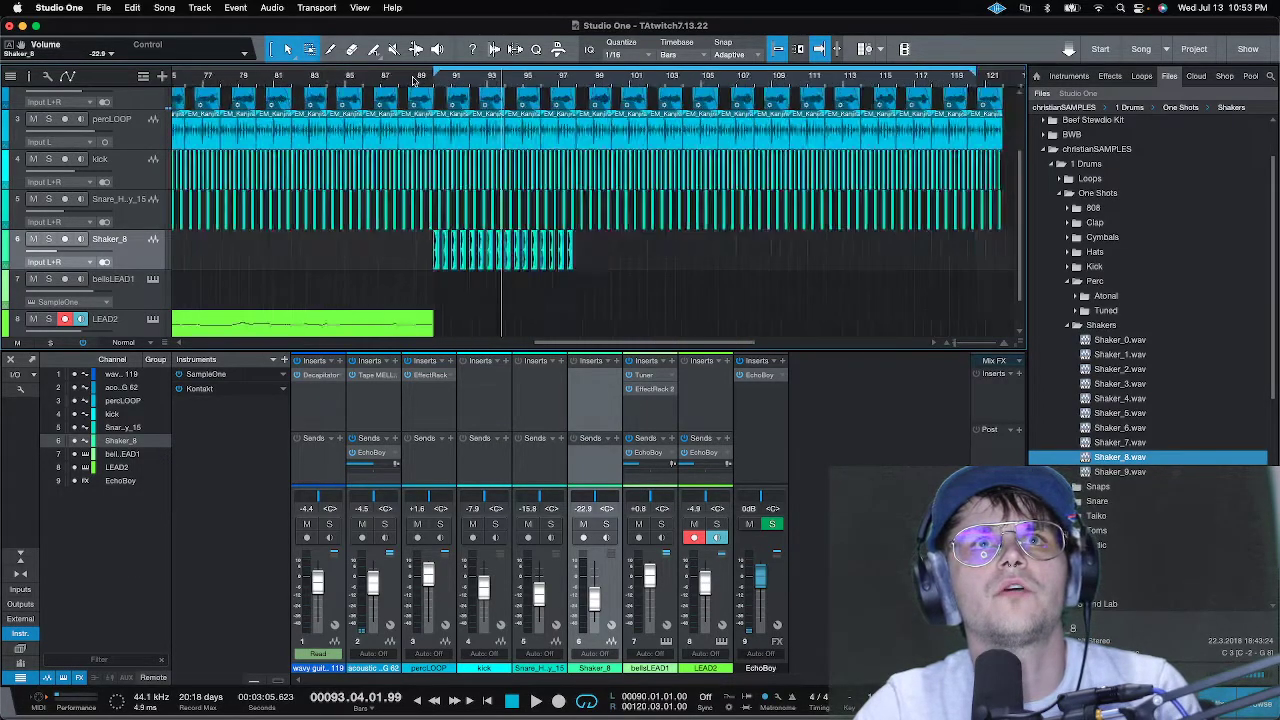
# - Duplicate the whole eight-bar descending shaker sequence three times so it fills the arrangement from bar 98 through bar 121
pyautogui.scroll(-5, 432, 85)
pyautogui.press('d')
pyautogui.press('d')
pyautogui.press('d')
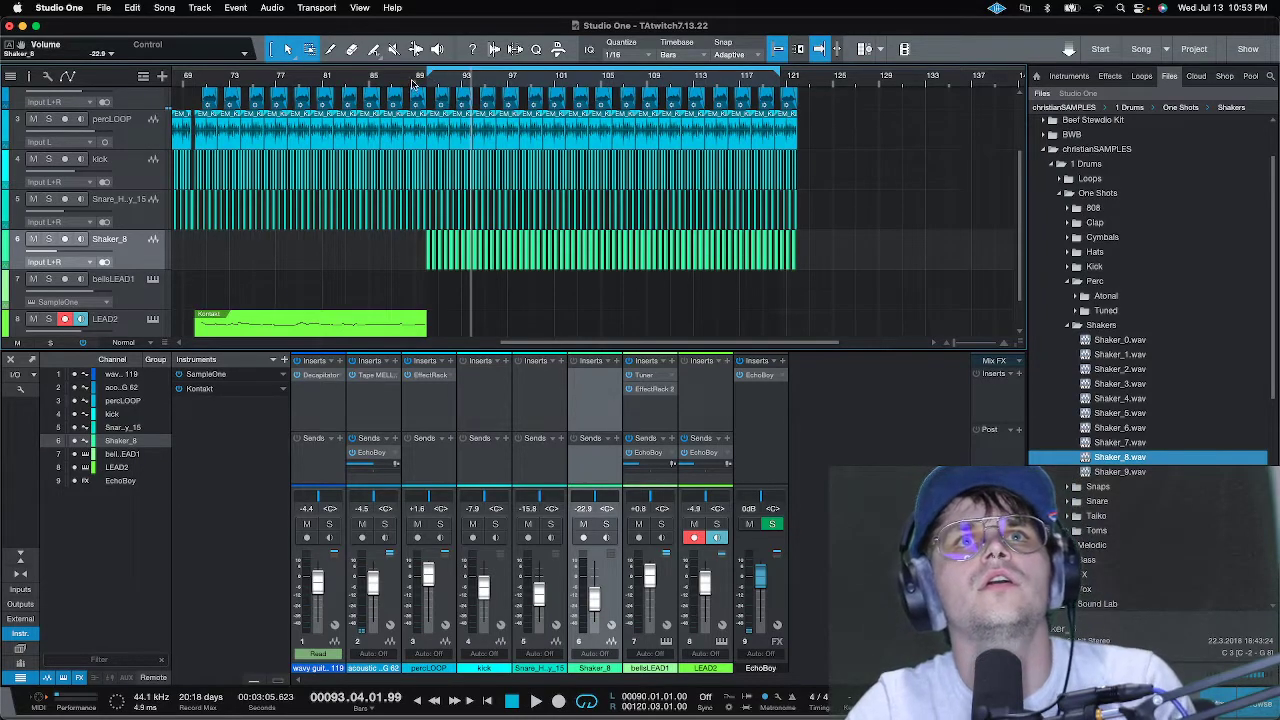
# - Play the shaker section from just before bar 90, focusing on the transition between bars 97 and 98
pyautogui.click(415, 85)
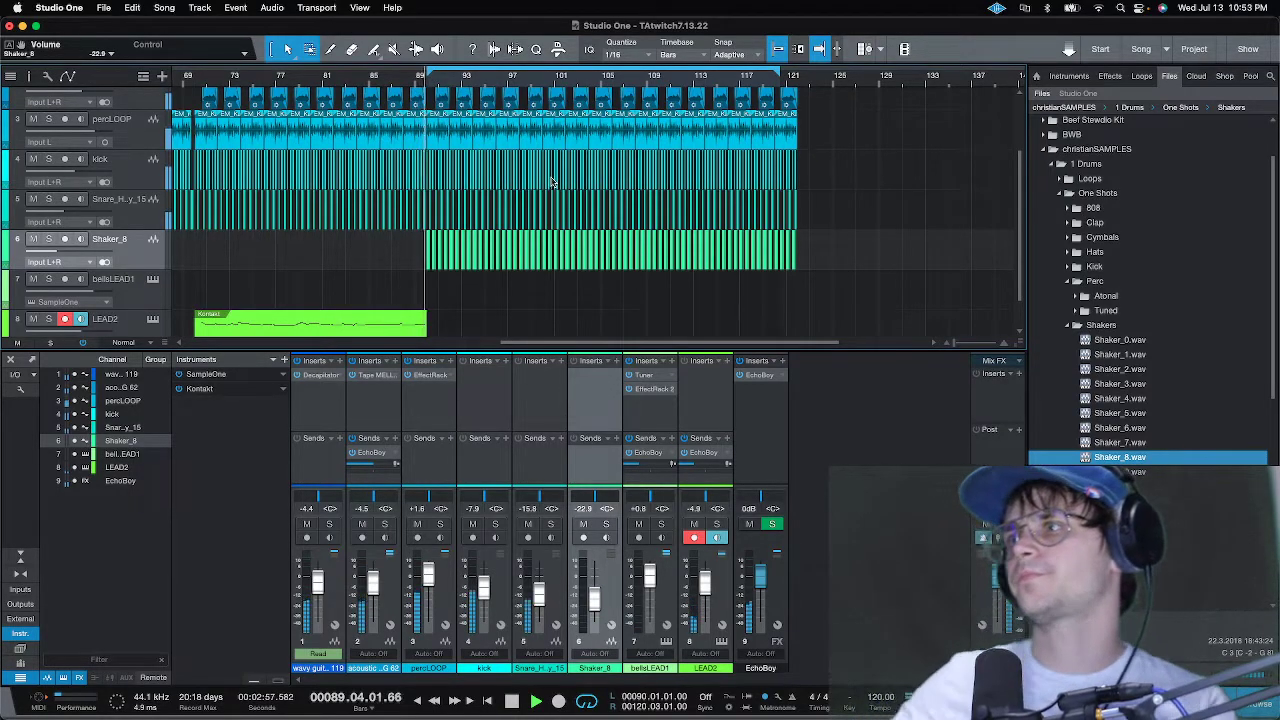
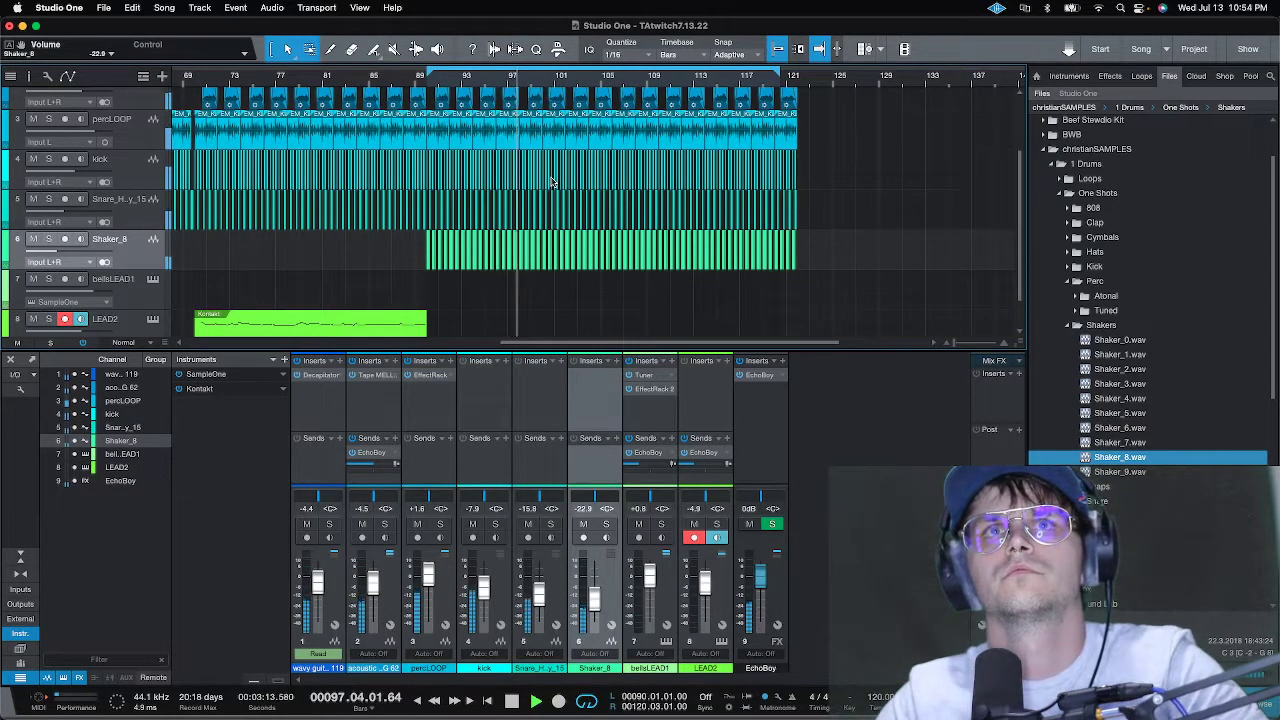
pyautogui.press('space')
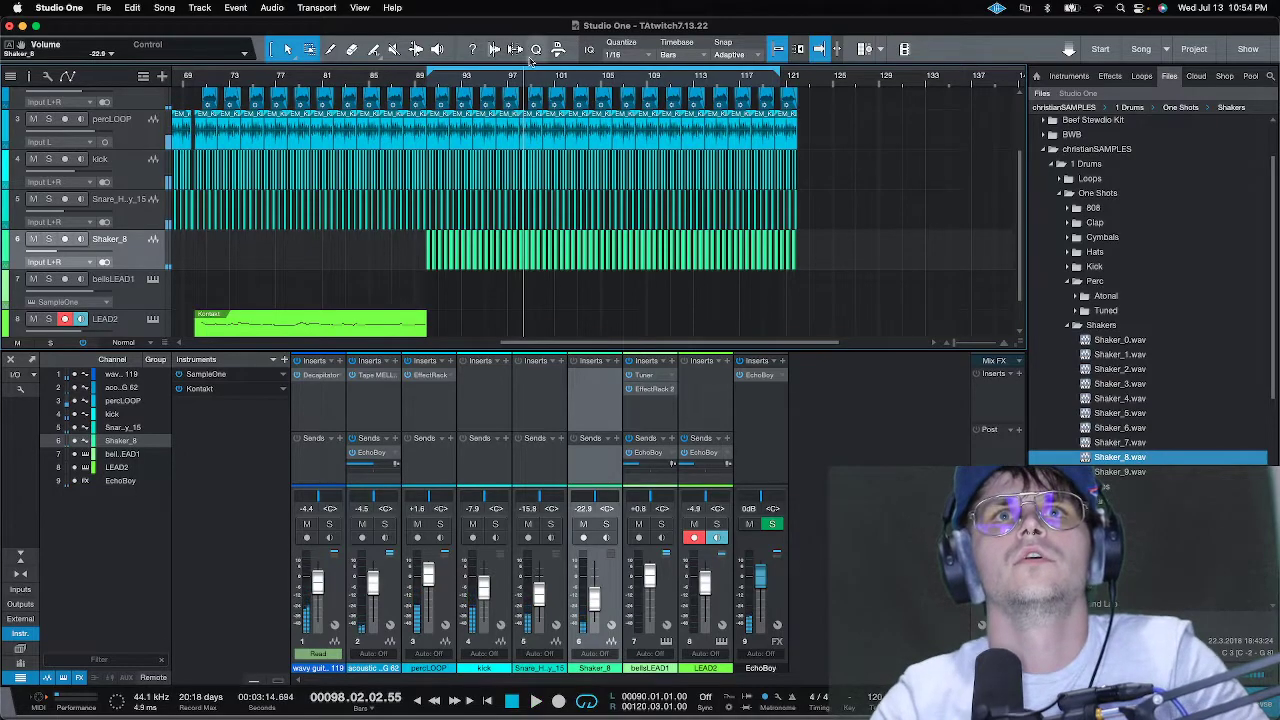
pyautogui.scroll(5, 513, 84)
pyautogui.click(510, 83)
pyautogui.press('space')
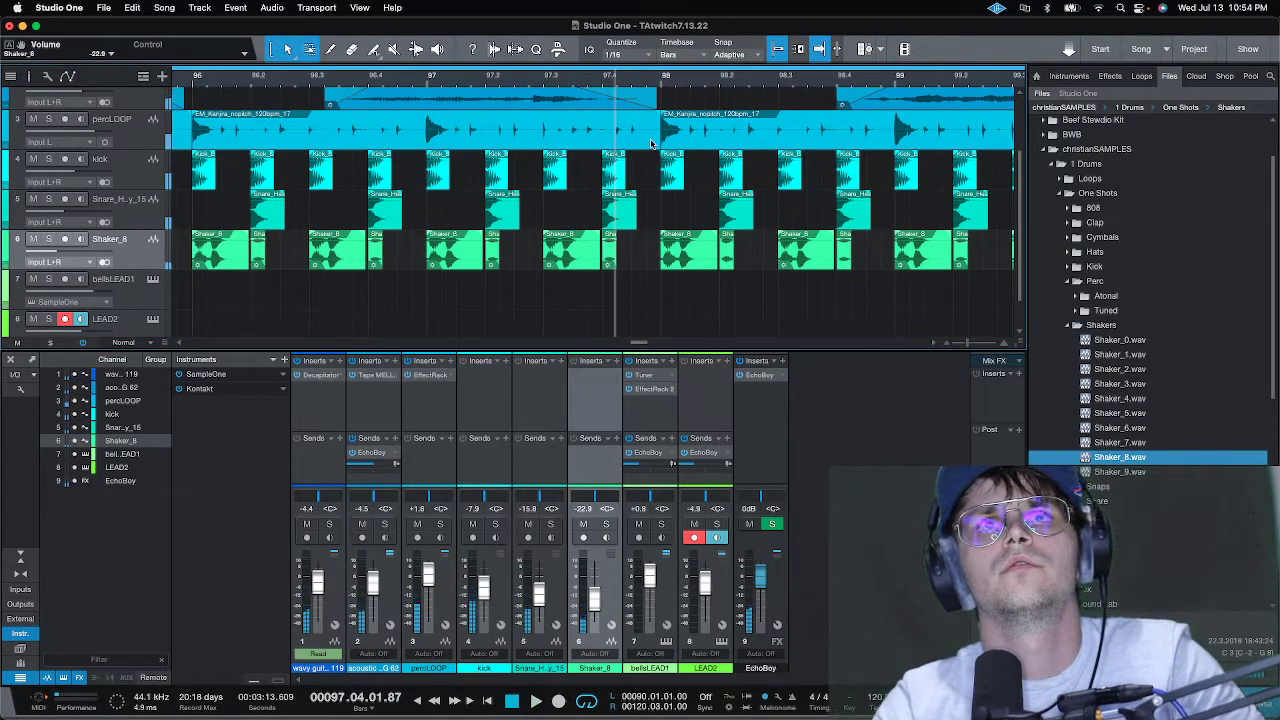
# - Trim the percussion loop and both guitar clips to end at beat 97.4, leaving a one-beat break before bar 98
pyautogui.moveTo(657, 135)
pyautogui.mouseDown()
pyautogui.moveTo(600, 141)
pyautogui.moveTo(602, 125)
pyautogui.mouseUp()
pyautogui.scroll(2, 635, 150)
pyautogui.moveTo(654, 178); pyautogui.dragTo(602, 178)
# - Play the arrangement across the break at bar 98 and onward, reviewing all tracks in the song overview
pyautogui.press('space')
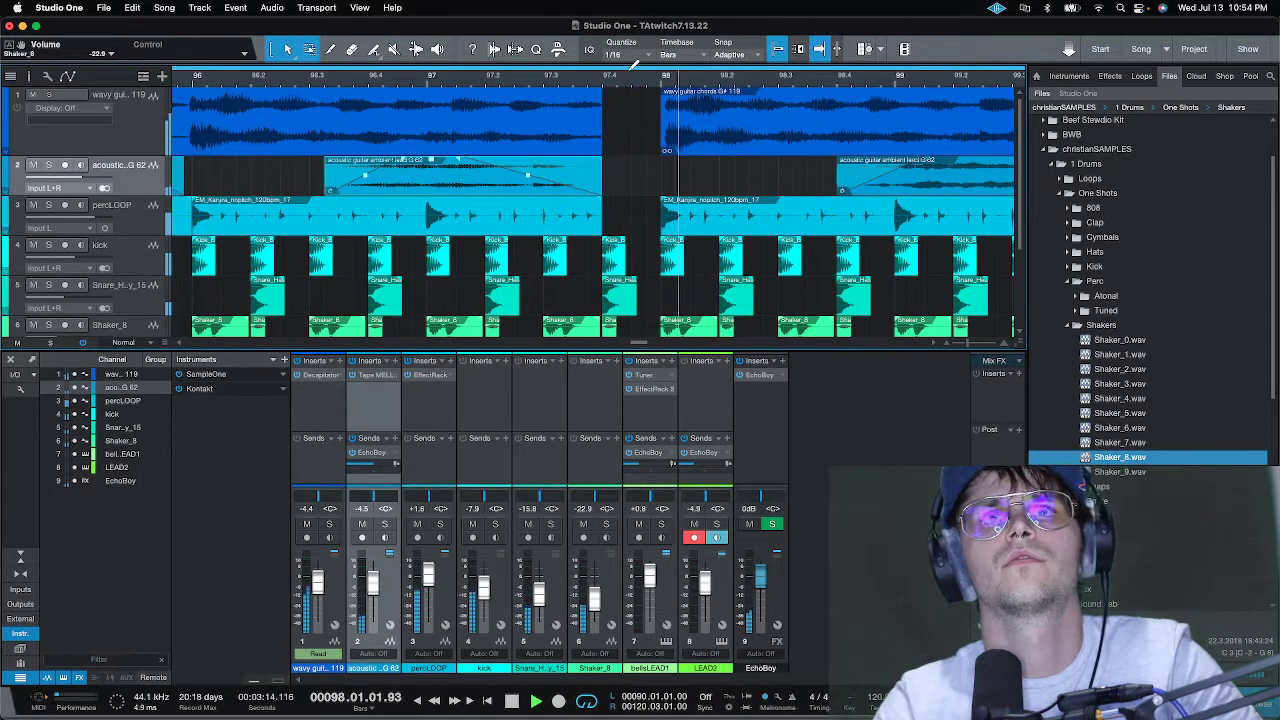
pyautogui.scroll(-5, 630, 78)
pyautogui.scroll(-2, 630, 78)
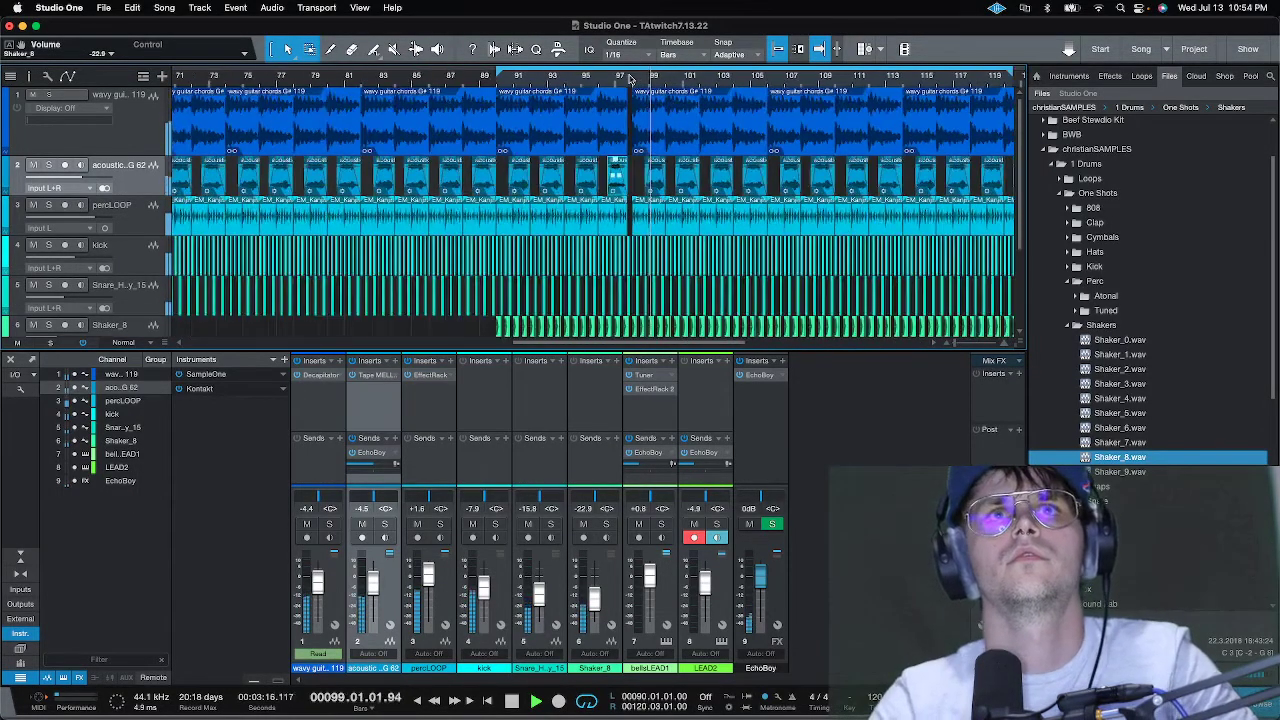
pyautogui.scroll(-4, 617, 188)
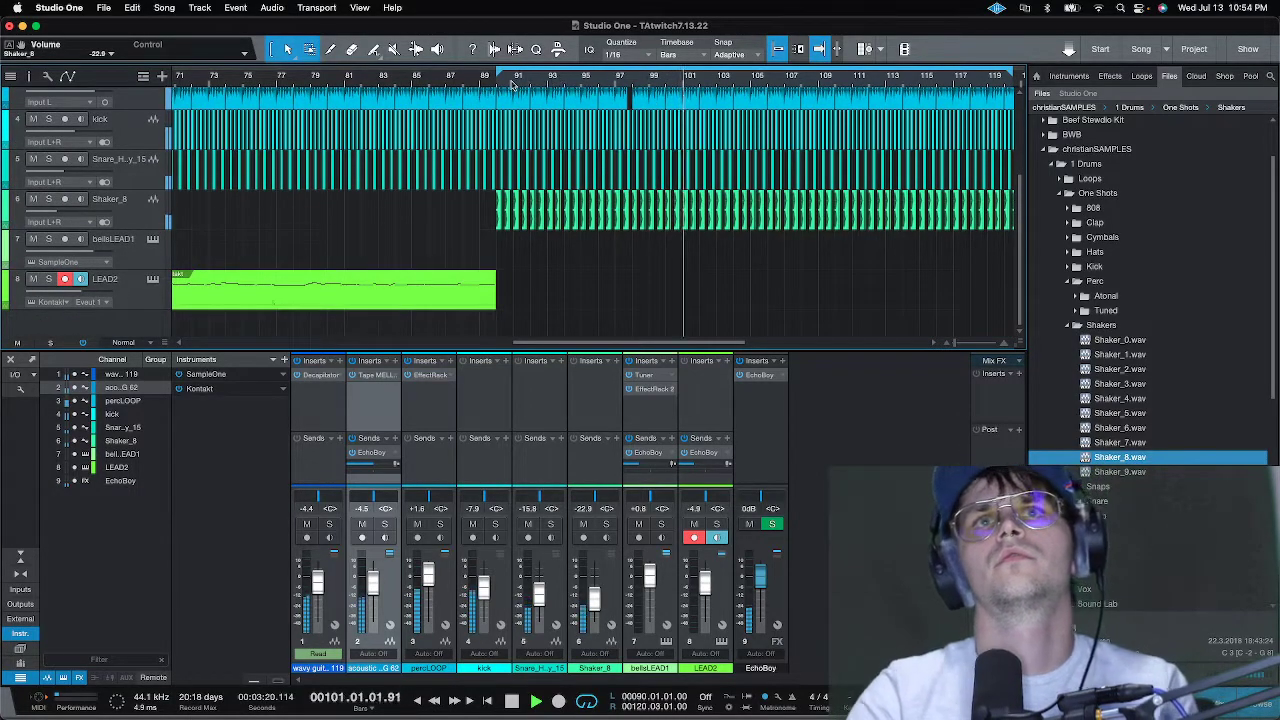
pyautogui.scroll(-4, 543, 79)
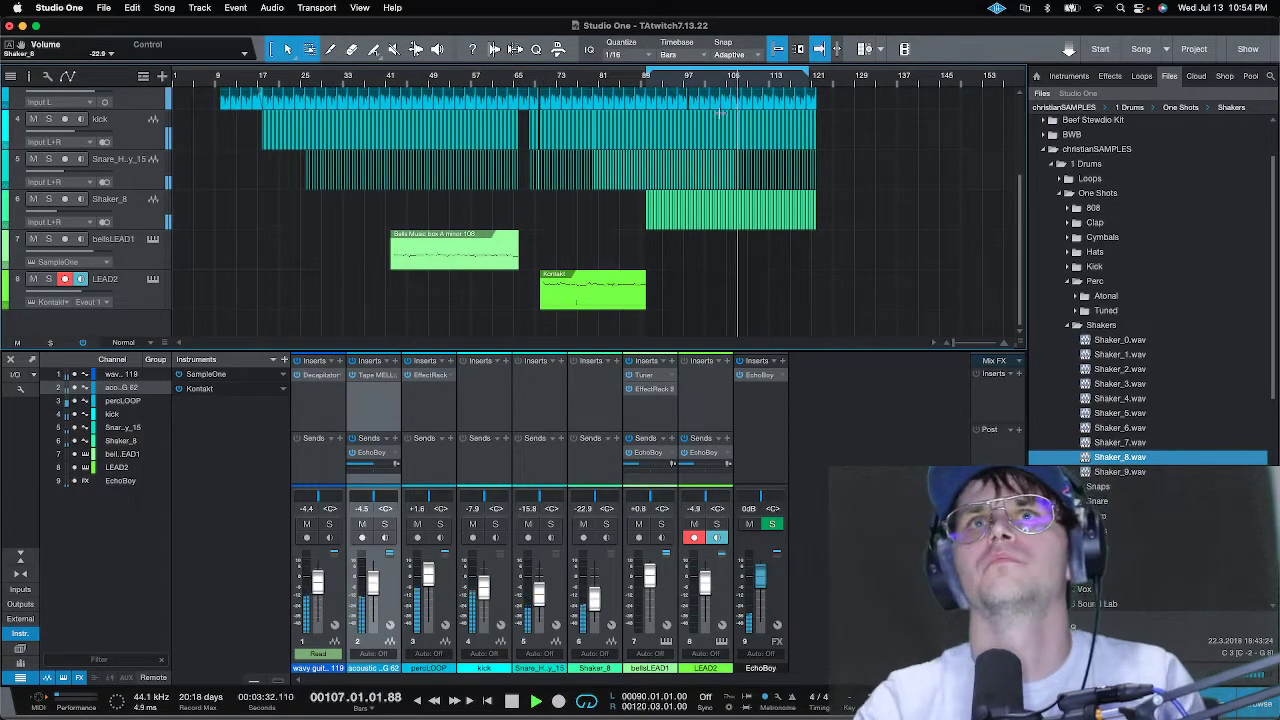
pyautogui.scroll(3, 775, 107)
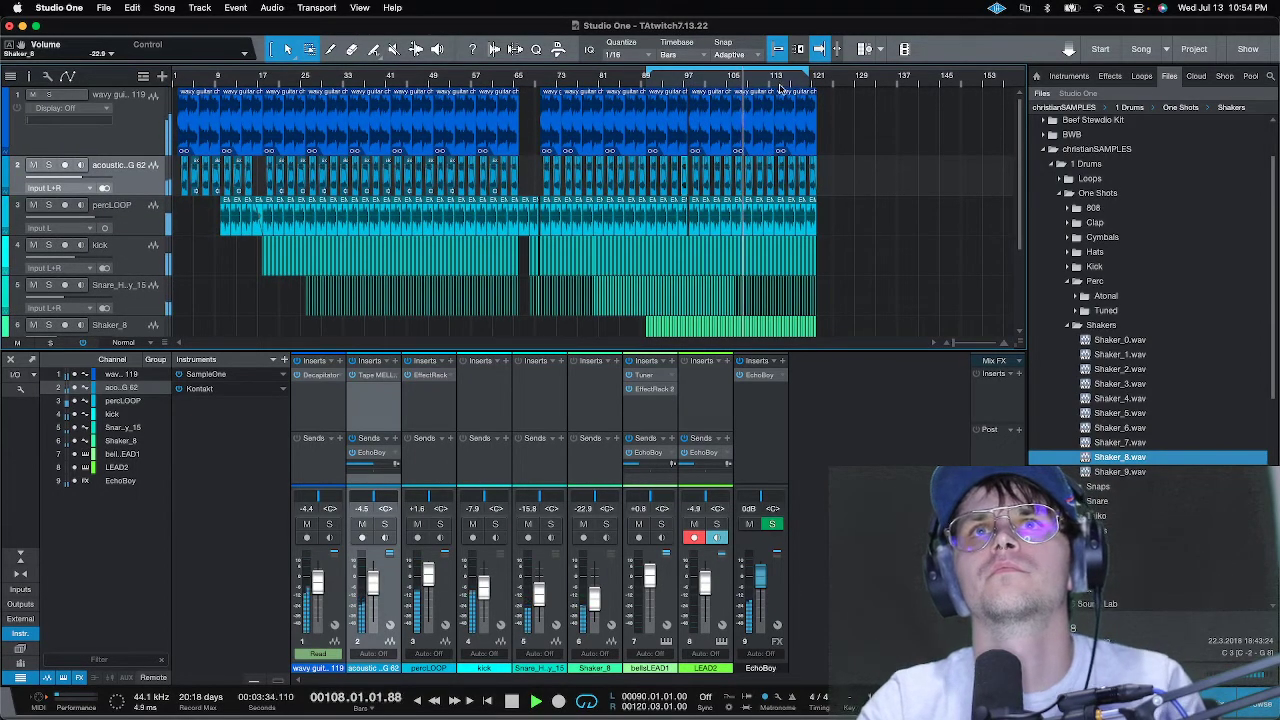
pyautogui.scroll(2, 805, 76)
pyautogui.press('space')
# - Place the playhead at the start of bar 90
pyautogui.scroll(-1, 640, 84)
pyautogui.scroll(-3, 650, 121)
pyautogui.scroll(1, 660, 100)
pyautogui.scroll(4, 660, 90)
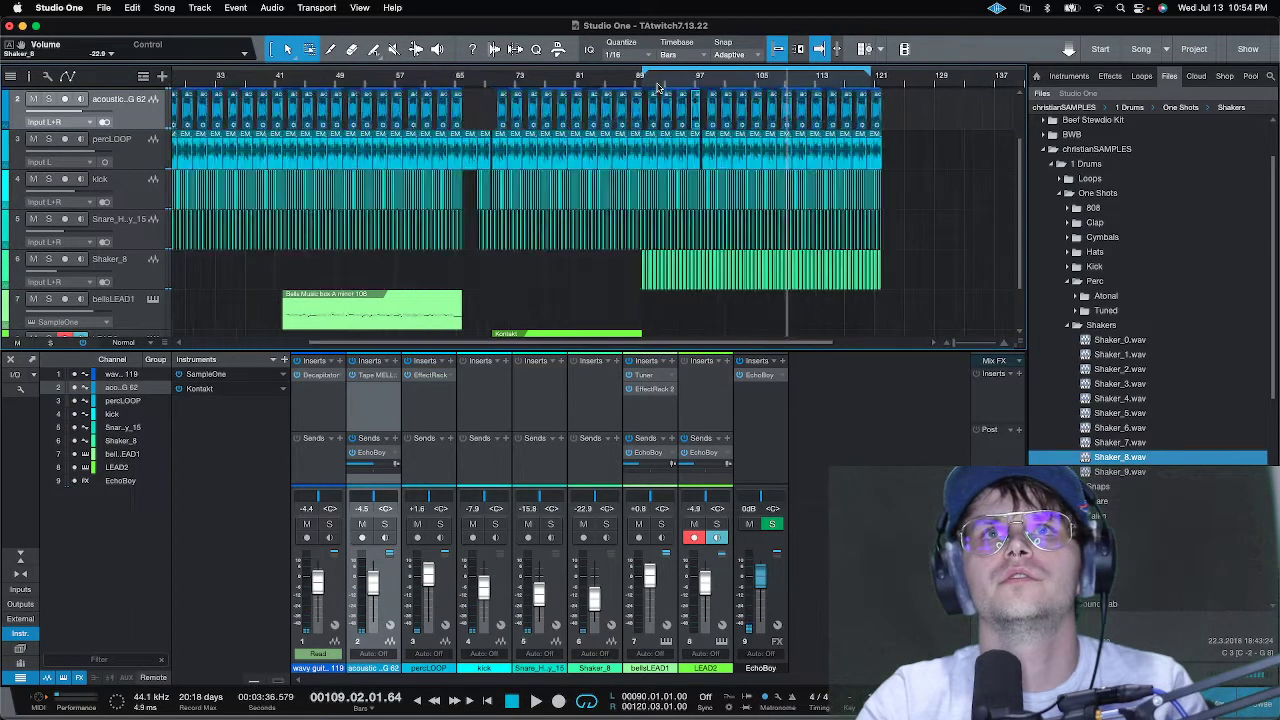
pyautogui.scroll(3, 659, 84)
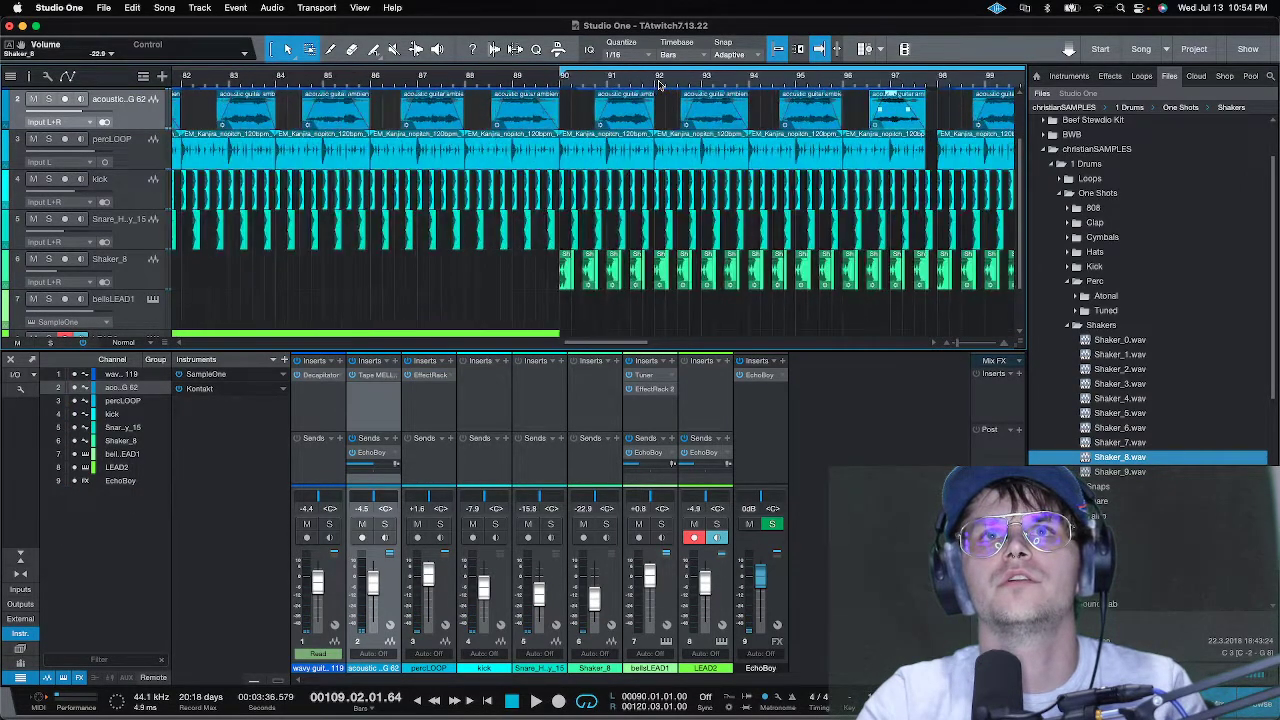
pyautogui.scroll(2, 659, 84)
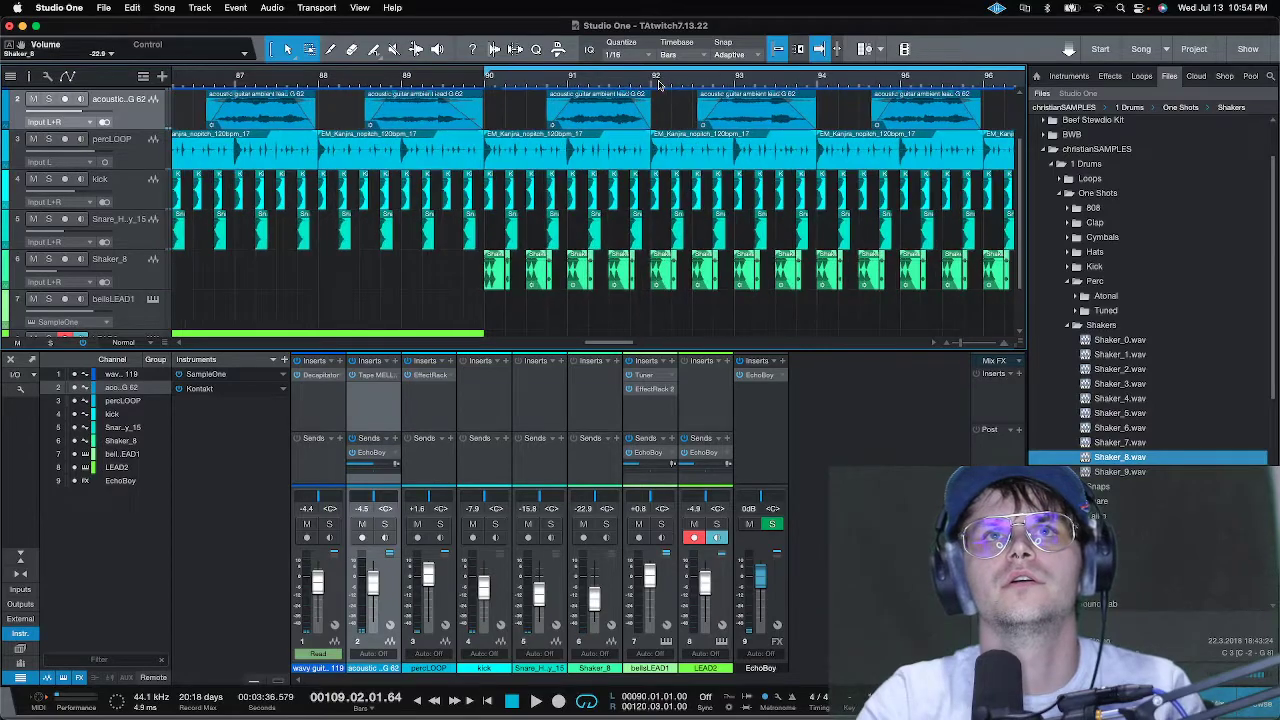
pyautogui.click(485, 85)
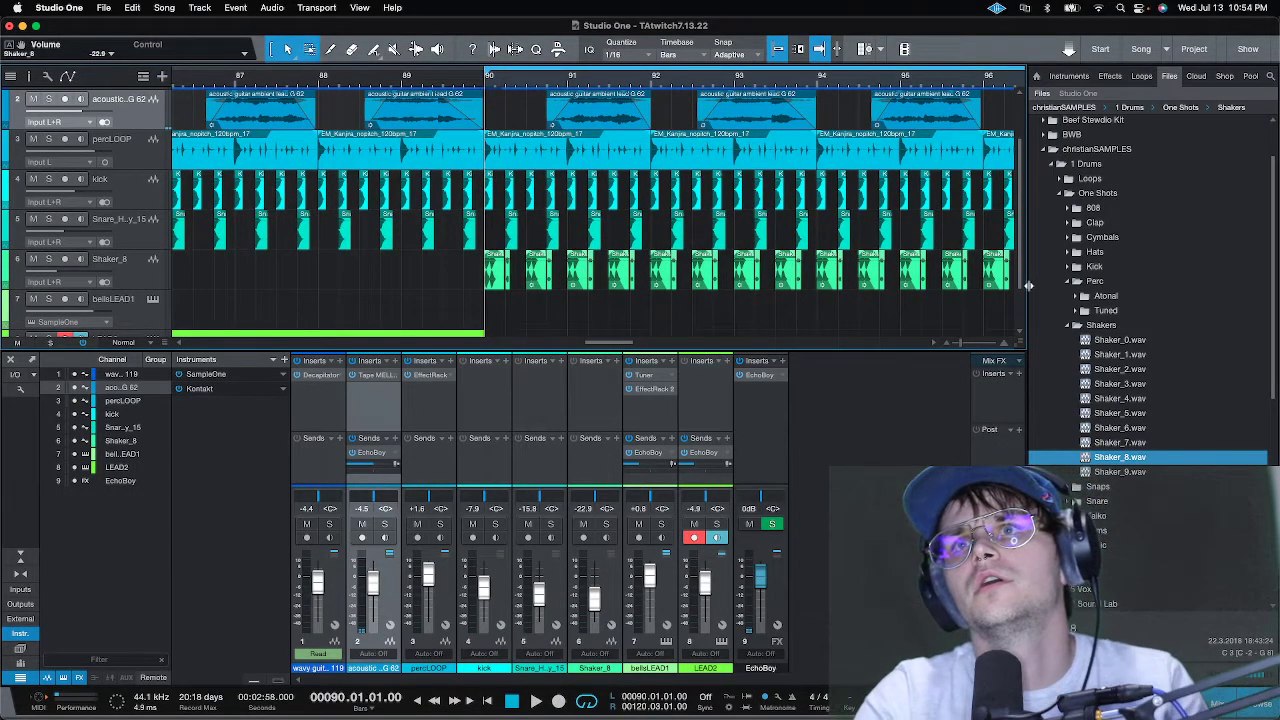
# - Collapse the sample folders and add Arturia's Analog Lab V as a new instrument track below LEAD2
pyautogui.click(1070, 283)
pyautogui.click(1070, 297)
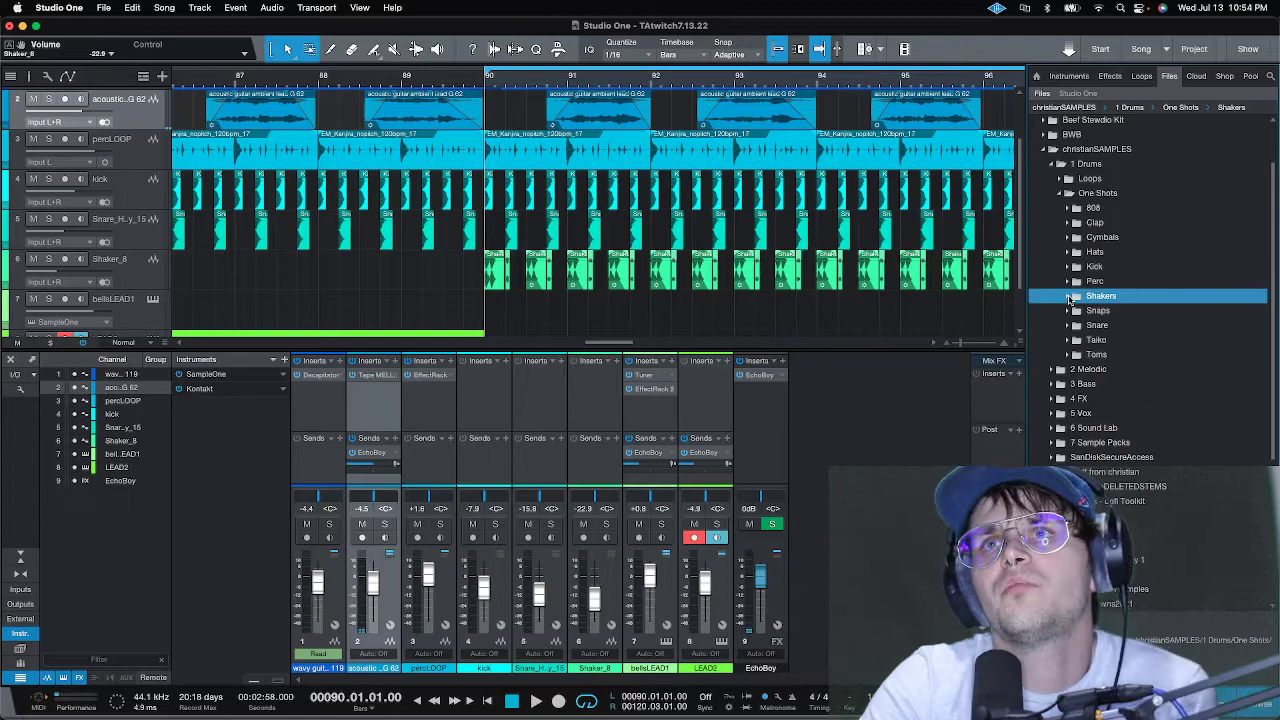
pyautogui.click(1065, 198)
pyautogui.click(1068, 76)
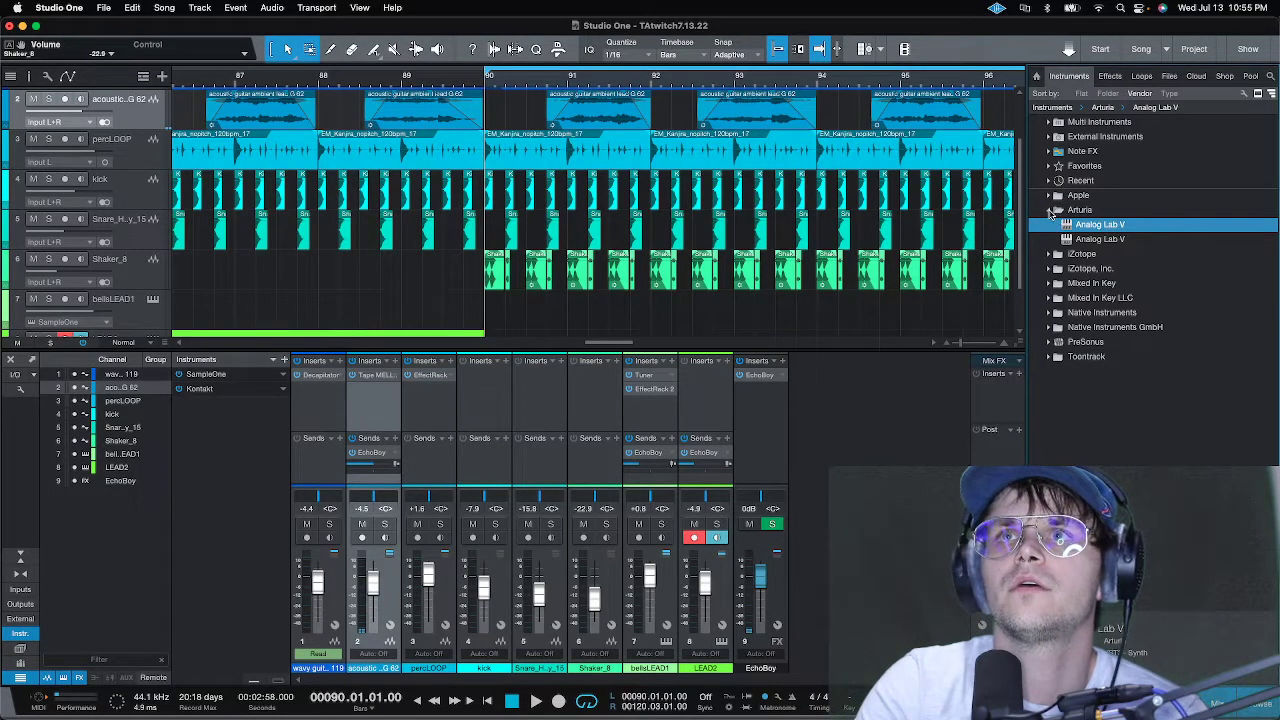
pyautogui.scroll(-2, 730, 234)
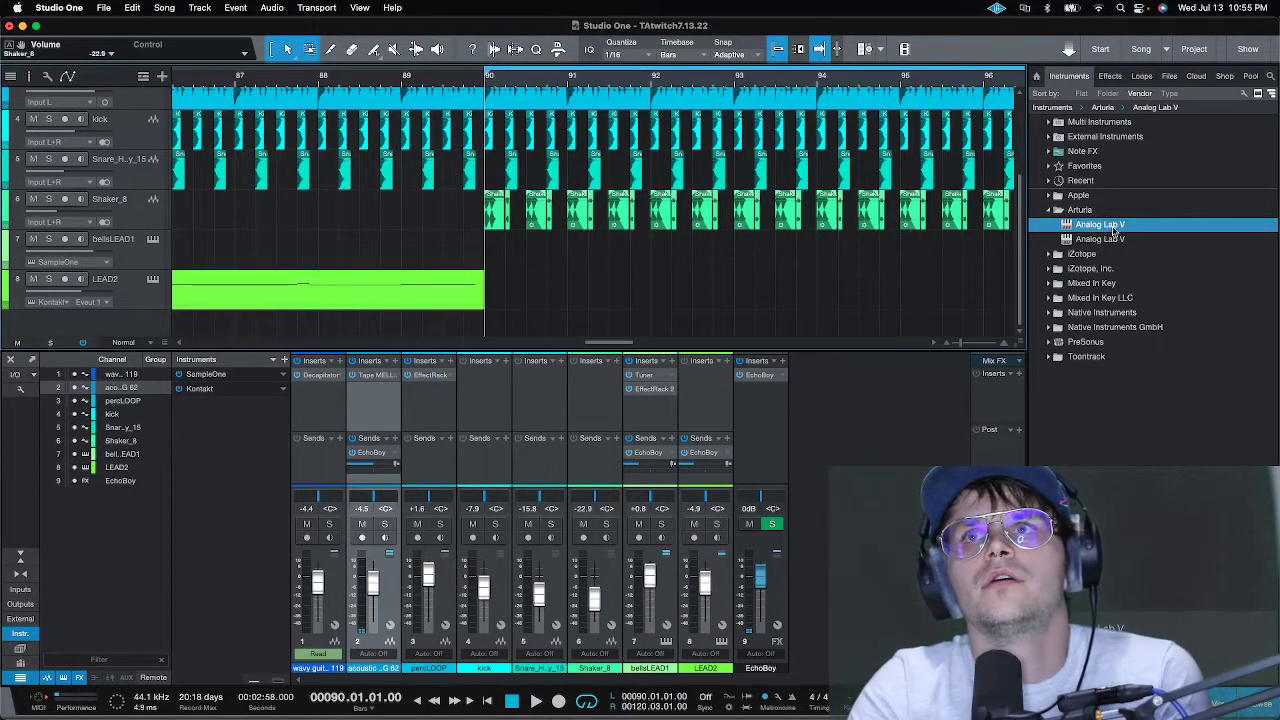
pyautogui.moveTo(1117, 228); pyautogui.dragTo(146, 322)
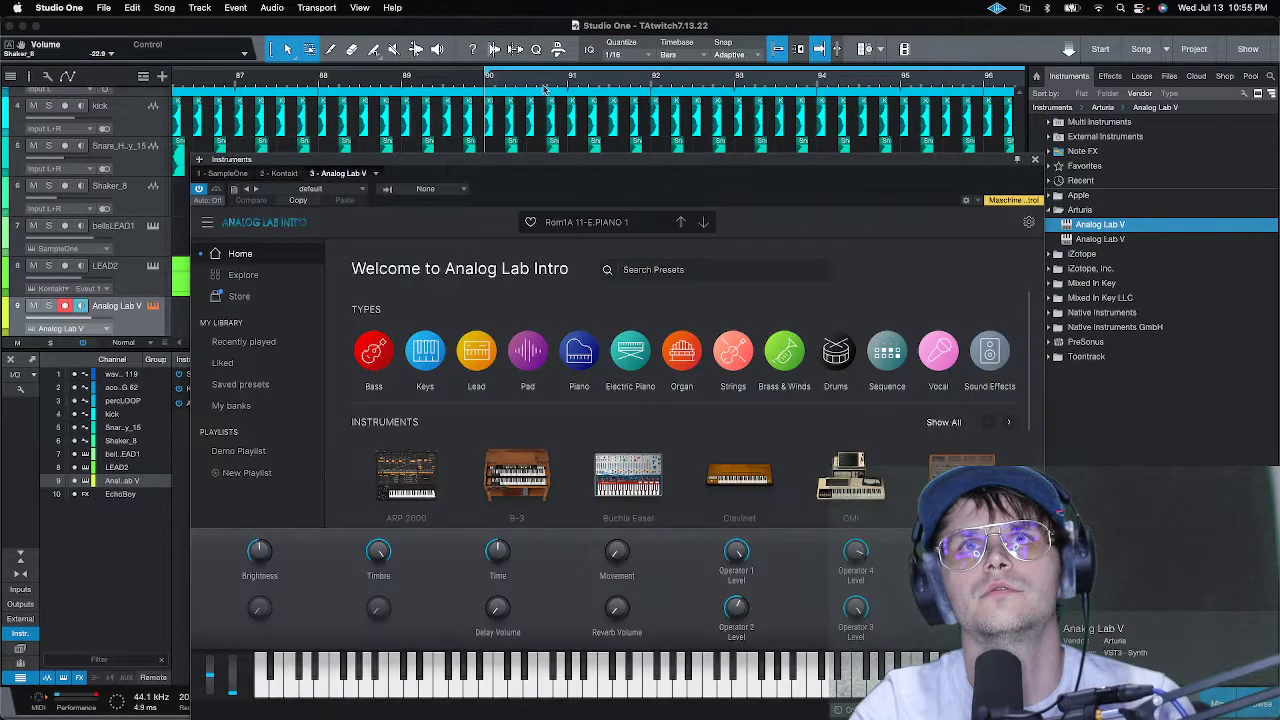
# - Filter the Analog Lab presets to pads and load Stellar Evolution
pyautogui.click(528, 351)
pyautogui.scroll(-8, 563, 381)
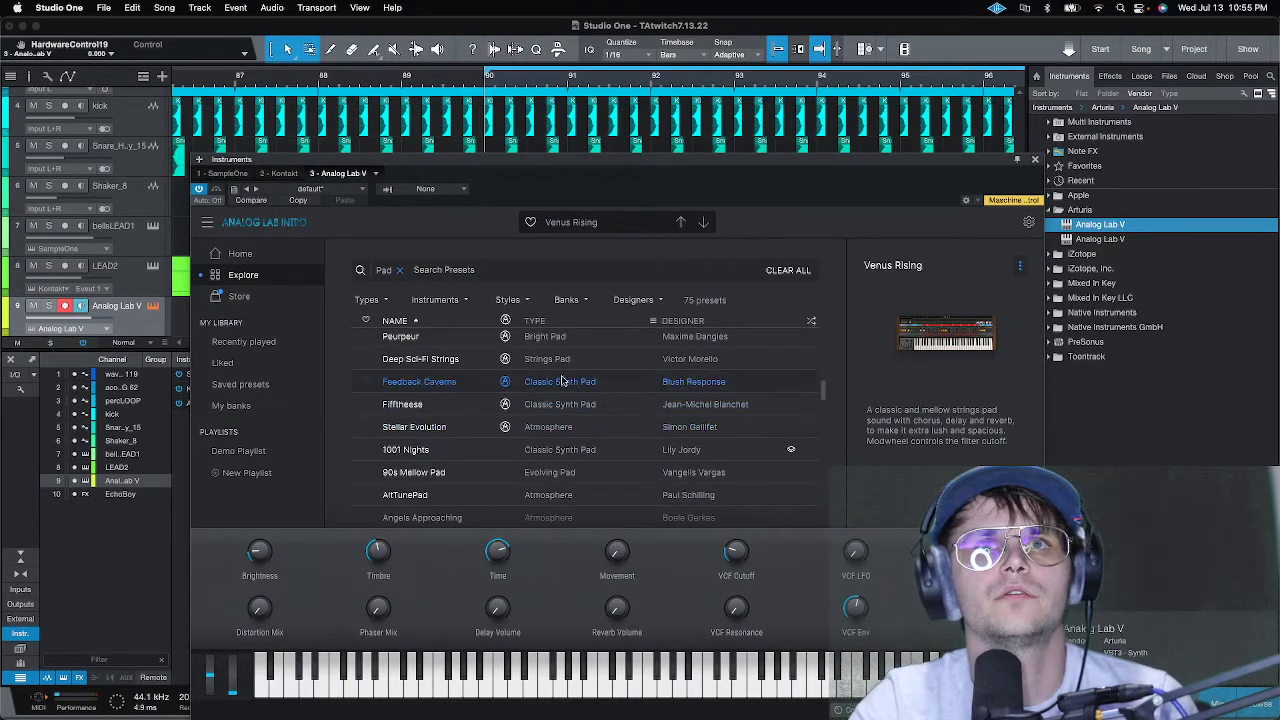
pyautogui.click(580, 428)
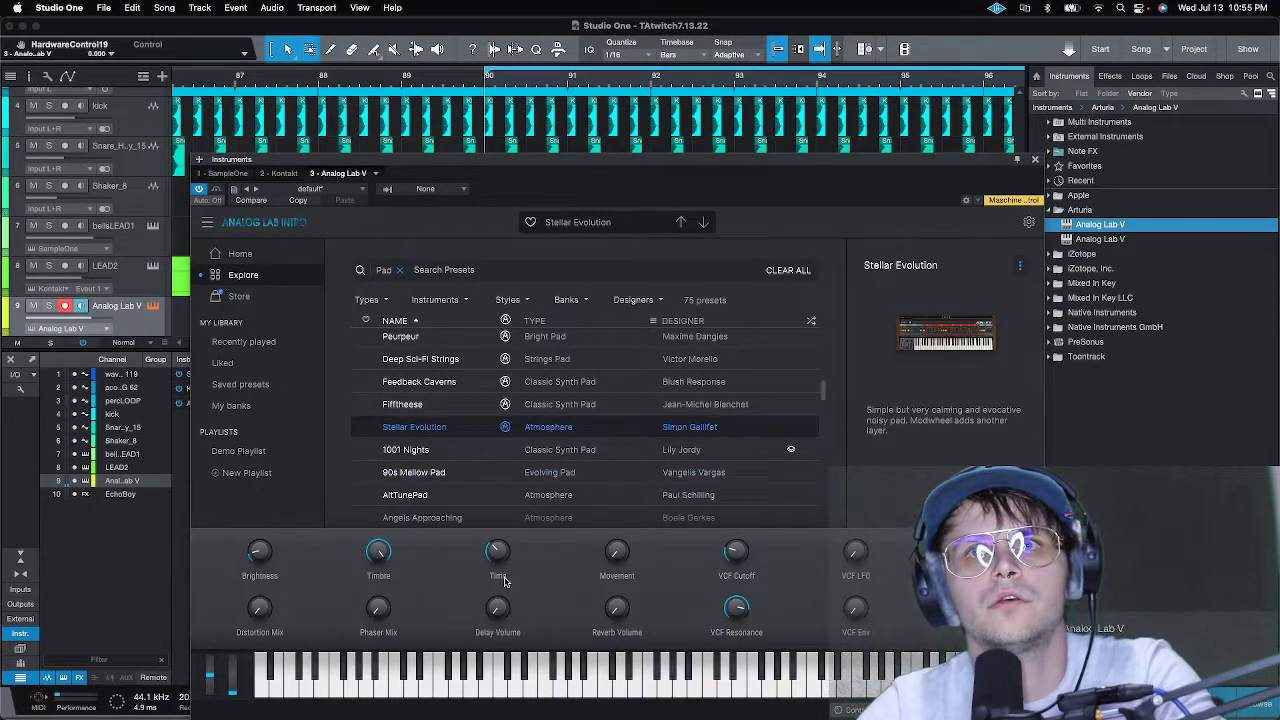
# - Adjust the pad's filter controls, setting VCF Cutoff to about 0.136 and VCF LFO to about 0.21
pyautogui.moveTo(740, 608); pyautogui.dragTo(740, 608)
pyautogui.moveTo(736, 552)
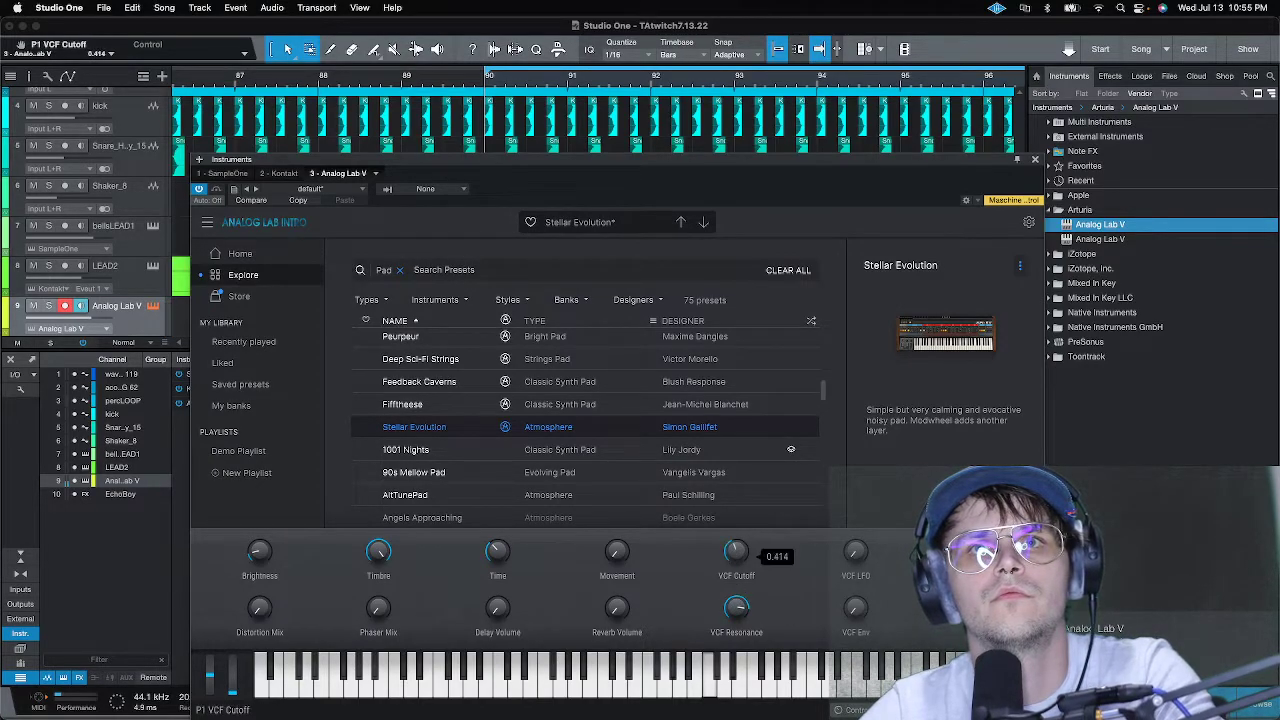
pyautogui.moveTo(736, 552); pyautogui.dragTo(737, 541)
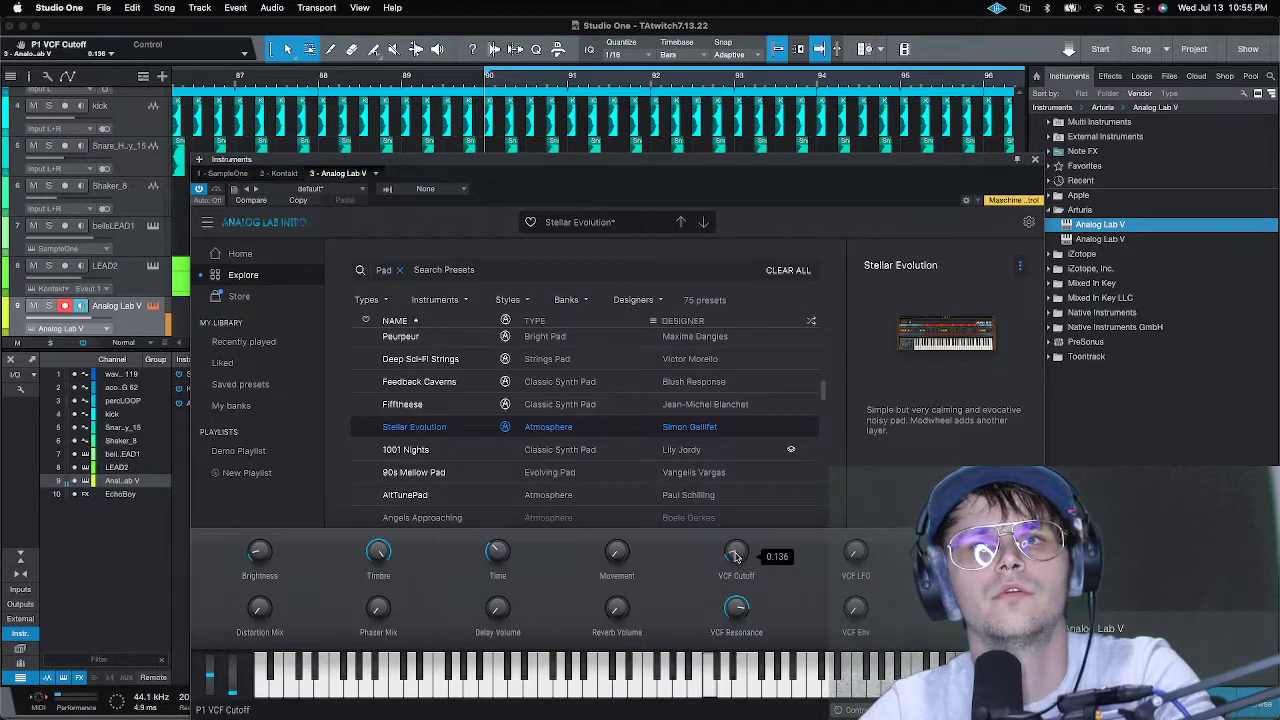
pyautogui.moveTo(855, 553); pyautogui.dragTo(855, 551)
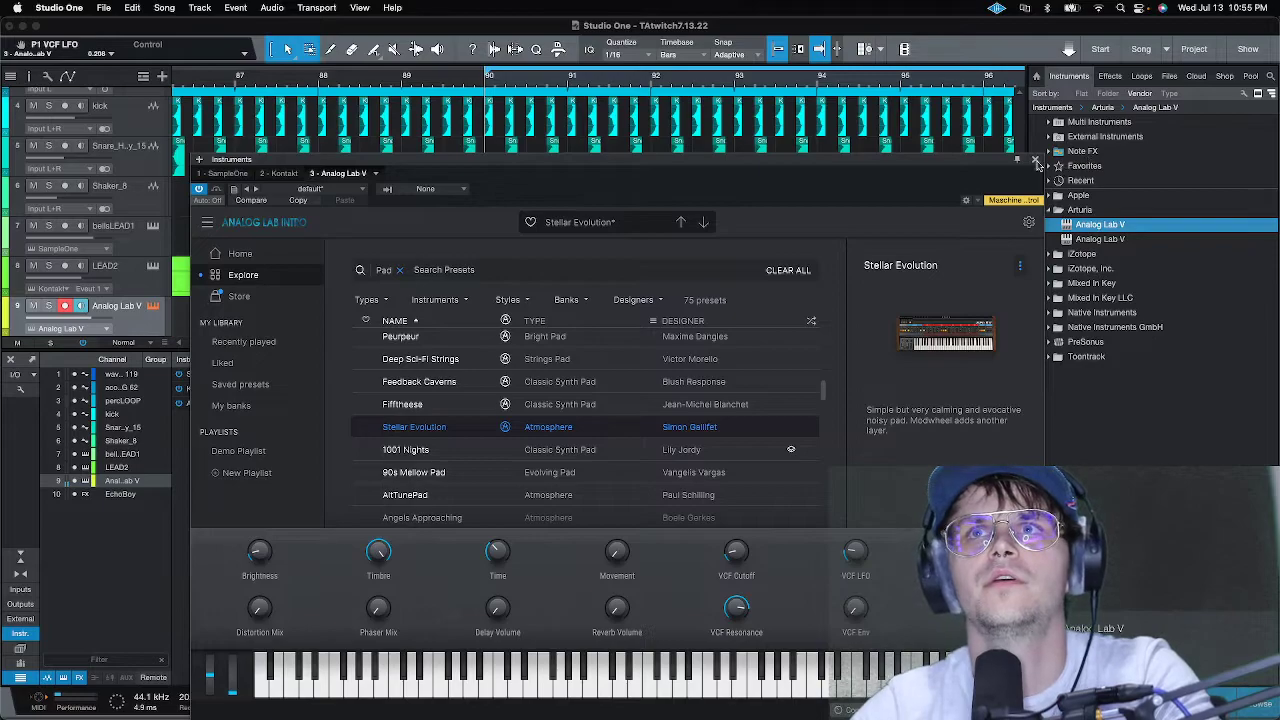
# - Record a pad part on the Analog Lab V track from bar 90 to about bar 126, varying VCF LFO throughout
pyautogui.click(1035, 160)
pyautogui.moveTo(547, 88); pyautogui.dragTo(536, 77)
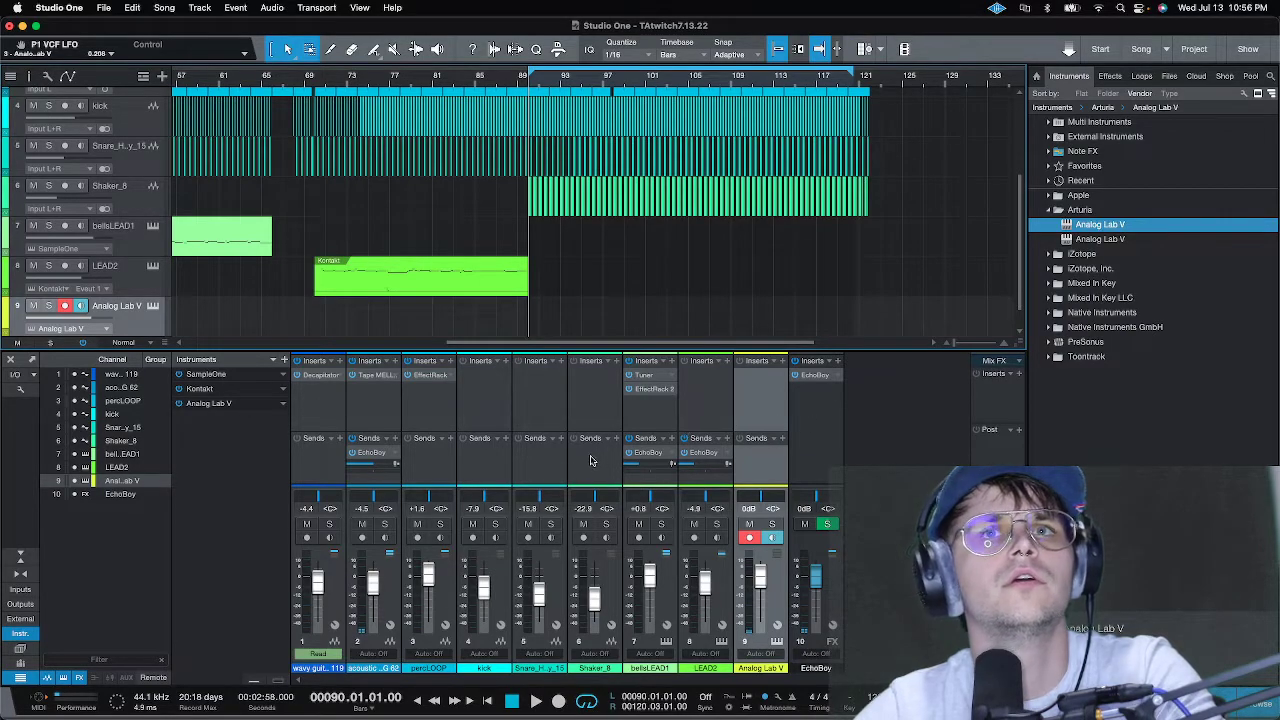
pyautogui.click(153, 307)
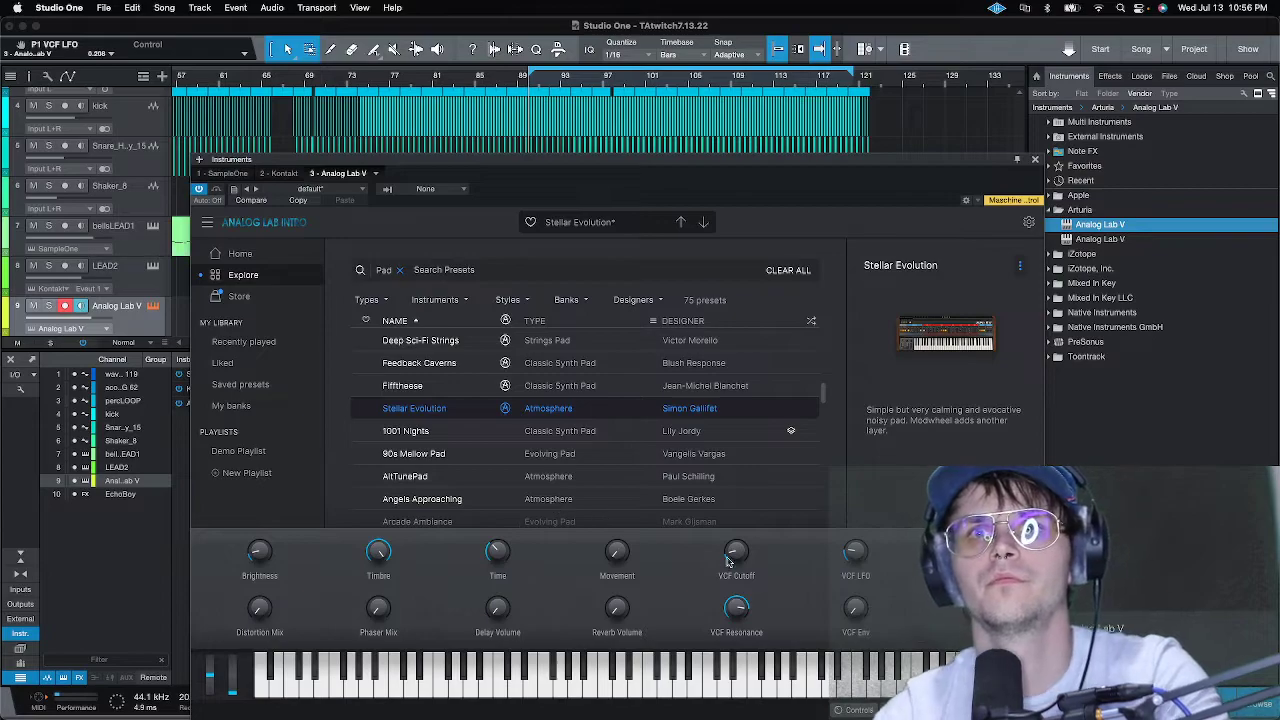
pyautogui.moveTo(855, 556)
pyautogui.mouseDown()
pyautogui.moveTo(855, 525)
pyautogui.moveTo(855, 552)
pyautogui.mouseUp()
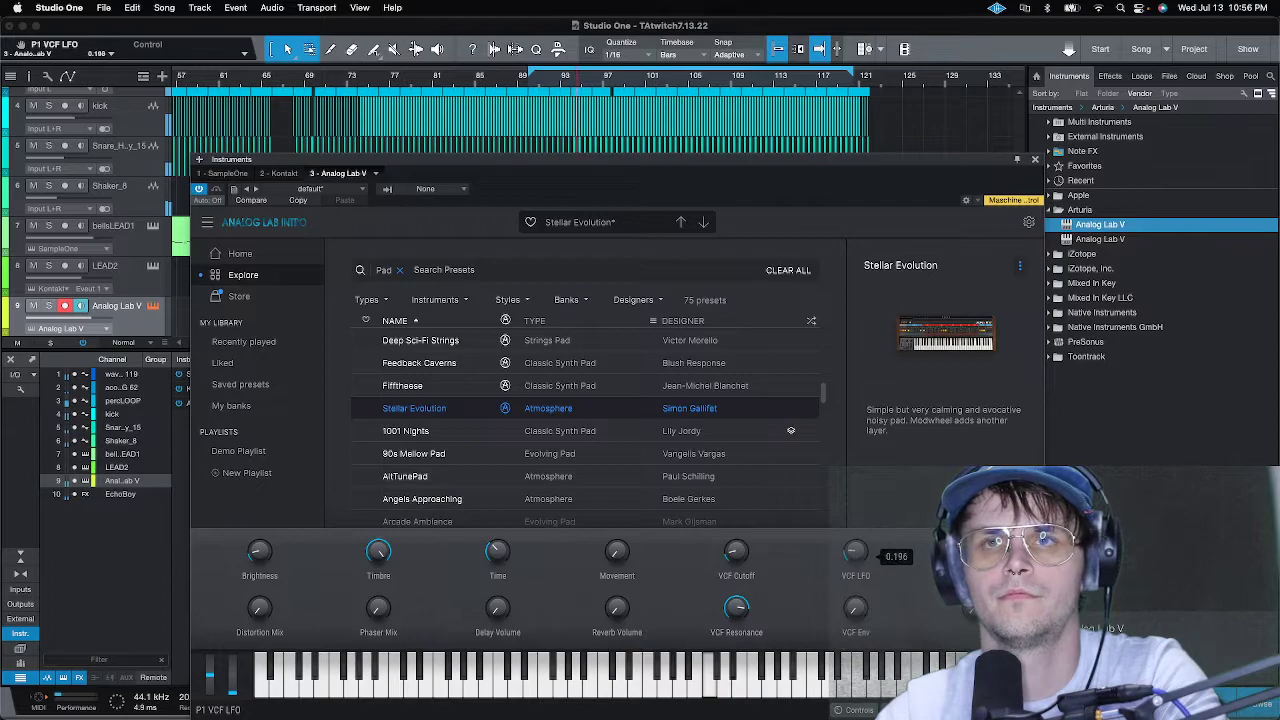
pyautogui.moveTo(855, 552); pyautogui.dragTo(855, 548)
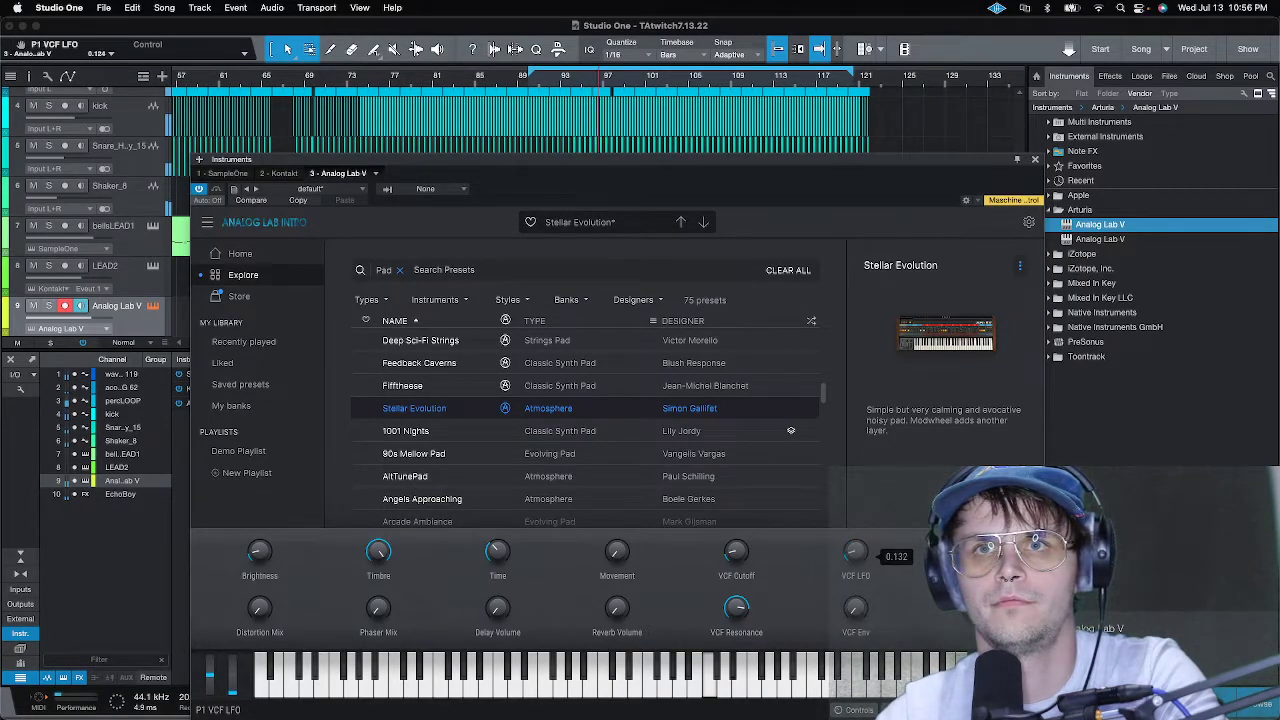
pyautogui.moveTo(378, 608)
pyautogui.mouseDown()
pyautogui.moveTo(378, 590)
pyautogui.moveTo(378, 626)
pyautogui.mouseUp()
pyautogui.moveTo(857, 558)
pyautogui.mouseDown()
pyautogui.moveTo(857, 540)
pyautogui.moveTo(857, 560)
pyautogui.mouseUp()
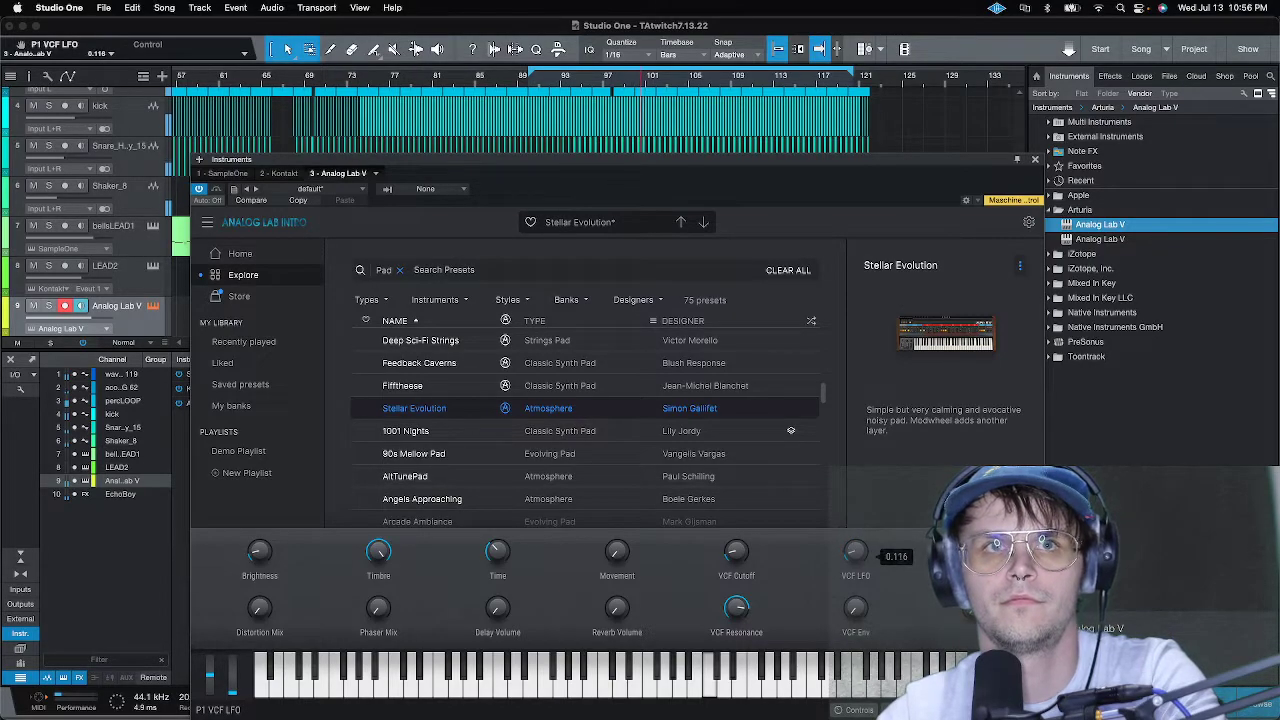
pyautogui.moveTo(259, 607); pyautogui.dragTo(364, 622)
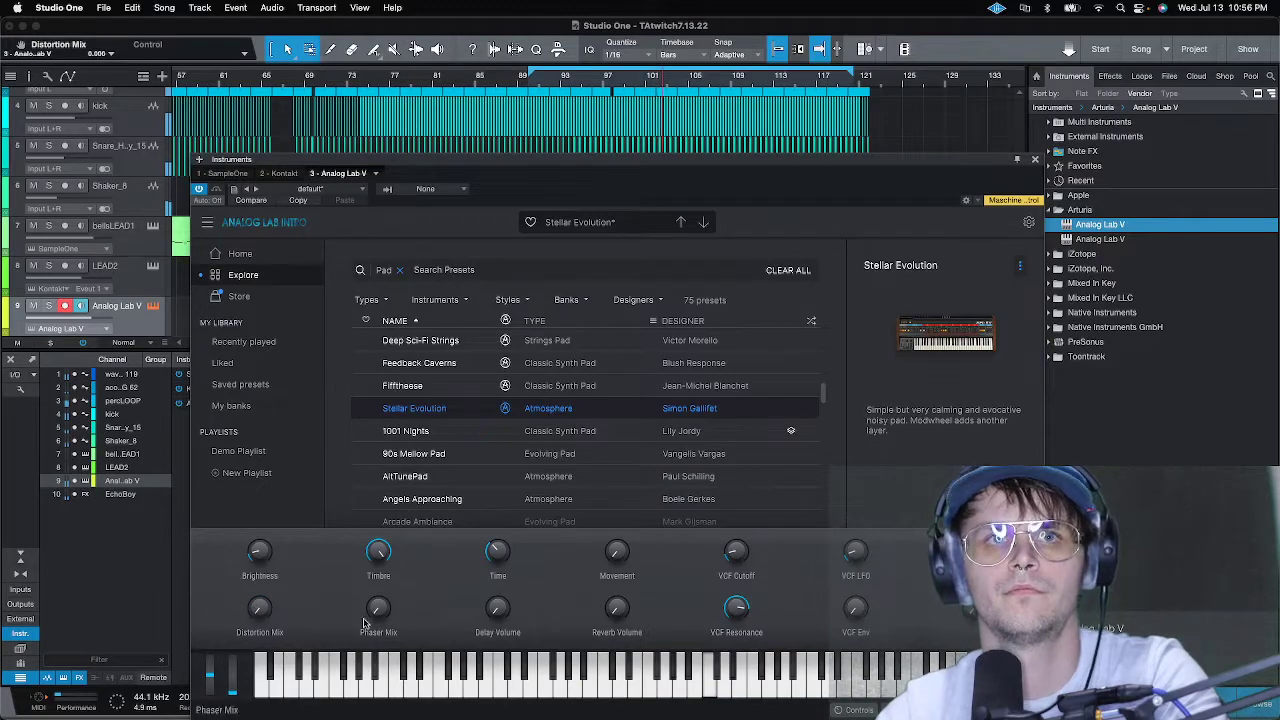
pyautogui.moveTo(855, 550)
pyautogui.mouseDown()
pyautogui.moveTo(855, 520)
pyautogui.moveTo(855, 555)
pyautogui.mouseUp()
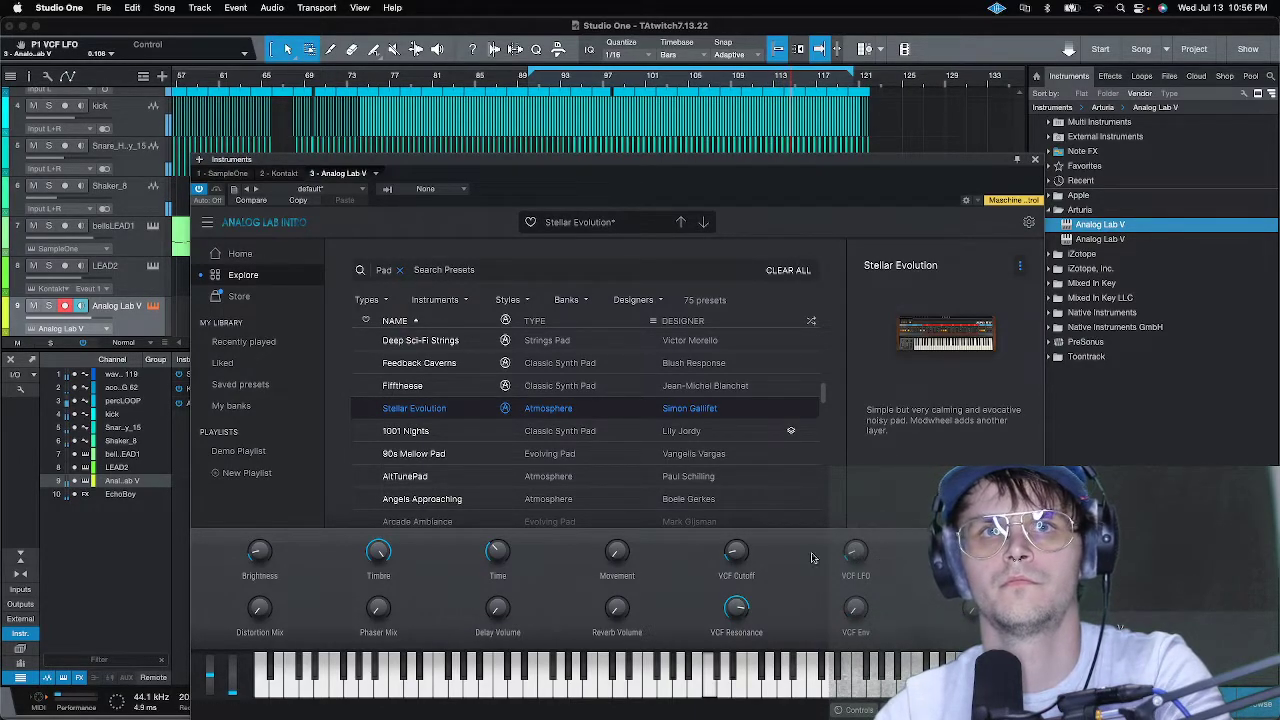
pyautogui.moveTo(507, 548)
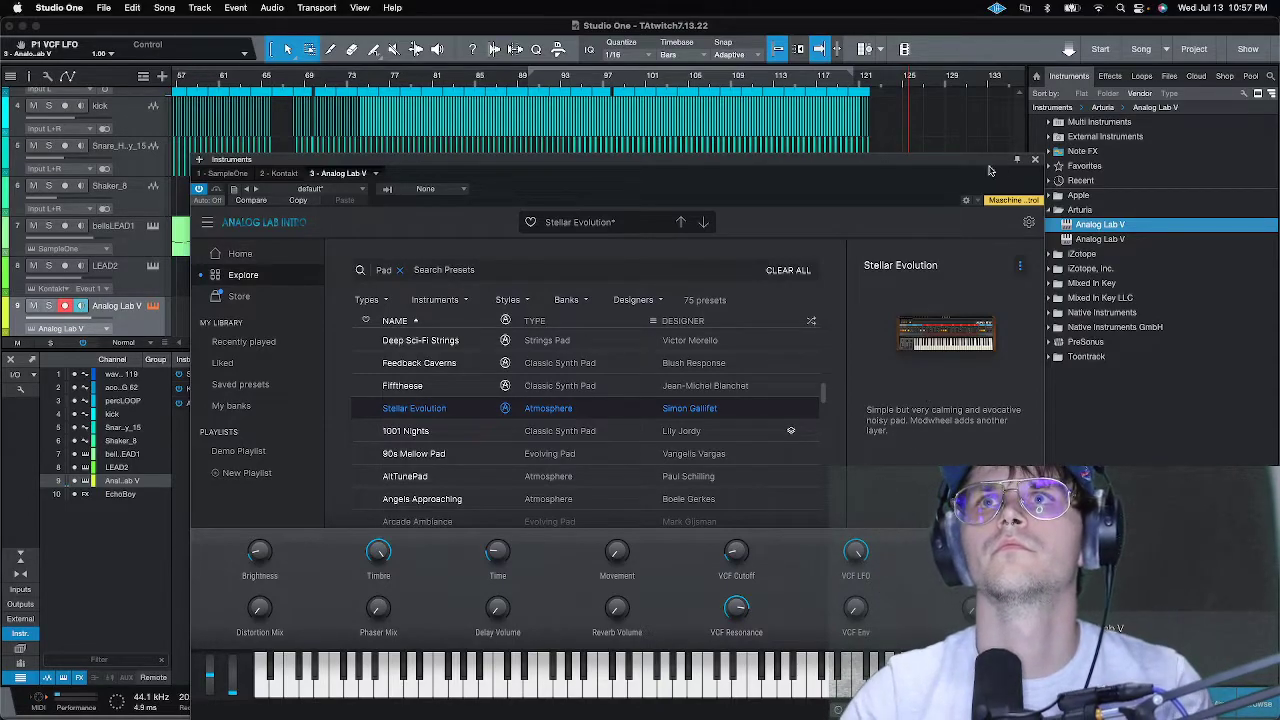
pyautogui.click(1036, 161)
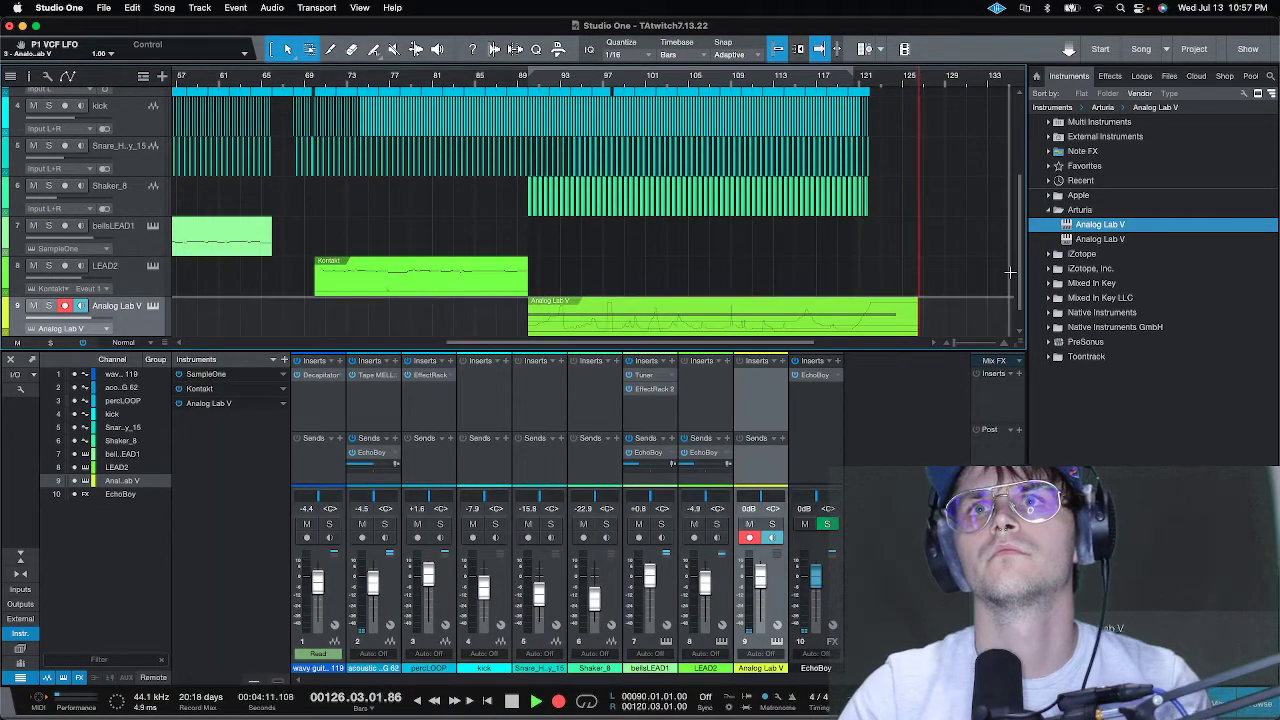
# - Play back from bar 90, lower the Analog Lab V channel to -4.8 dB and disarm its recording
pyautogui.click(517, 80)
pyautogui.press('space')
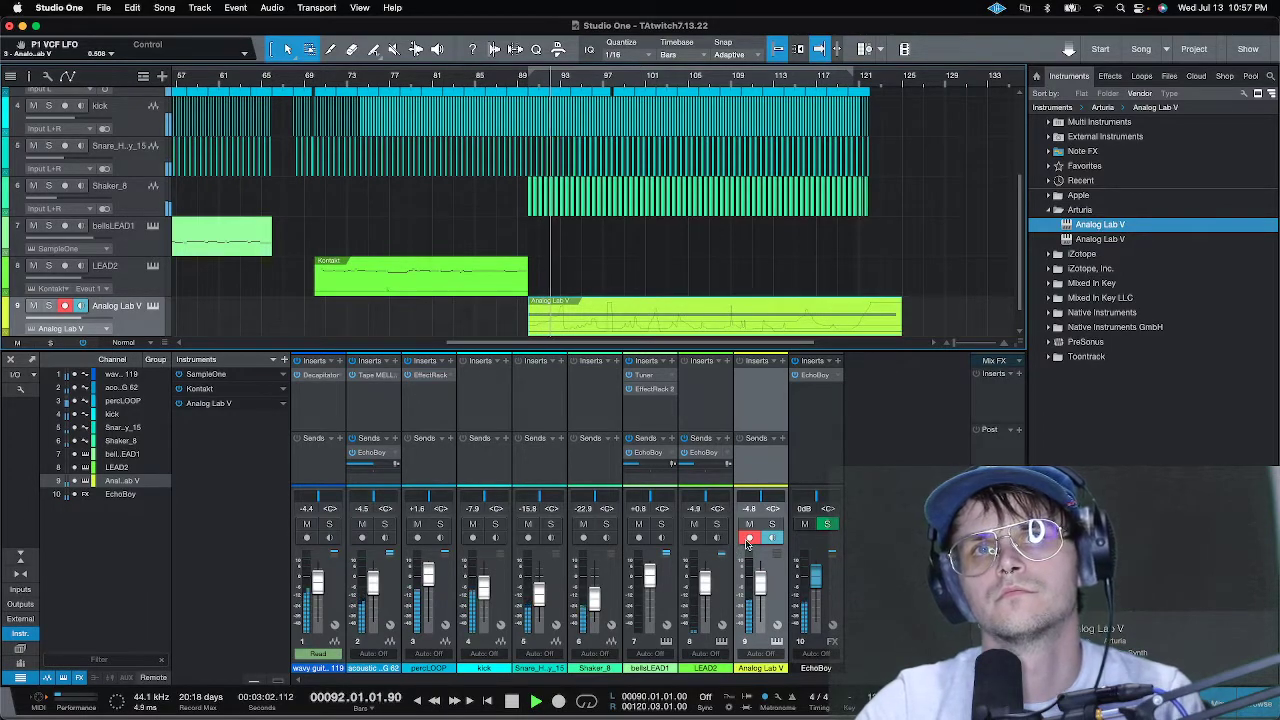
pyautogui.press('r')
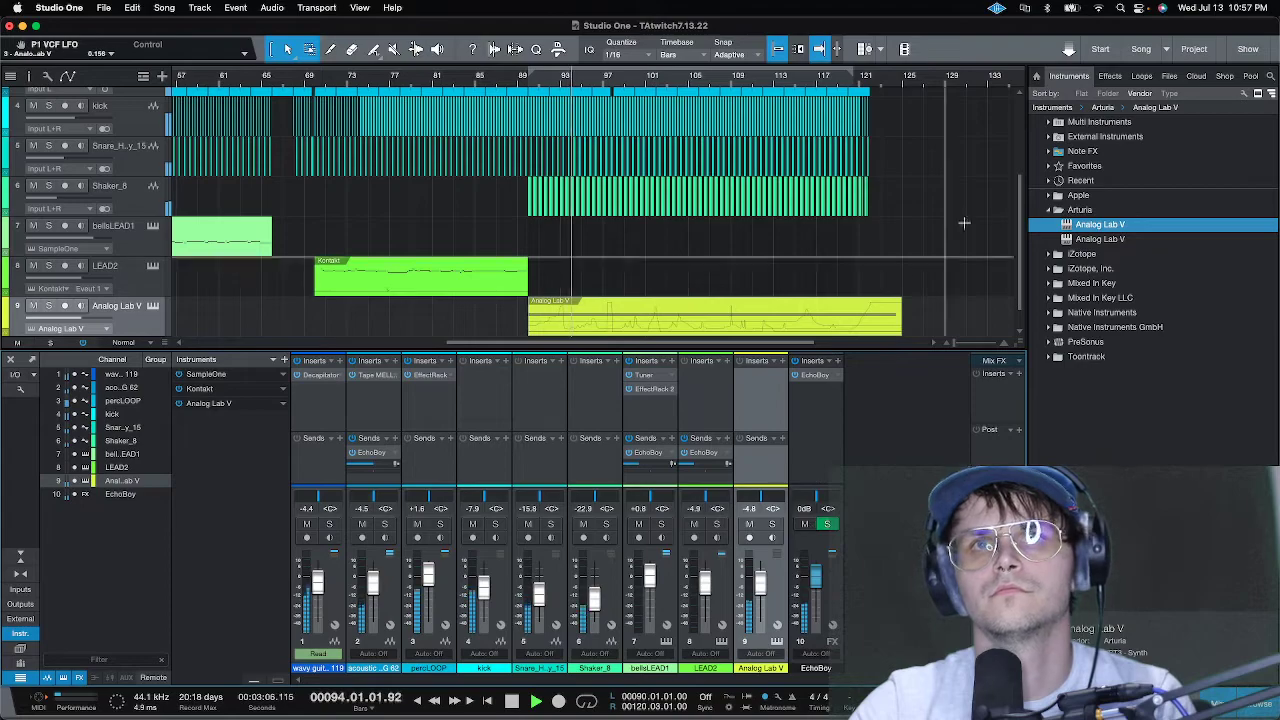
# - Insert FabFilter Pro-Q 3 on the Analog Lab V channel
pyautogui.click(1048, 211)
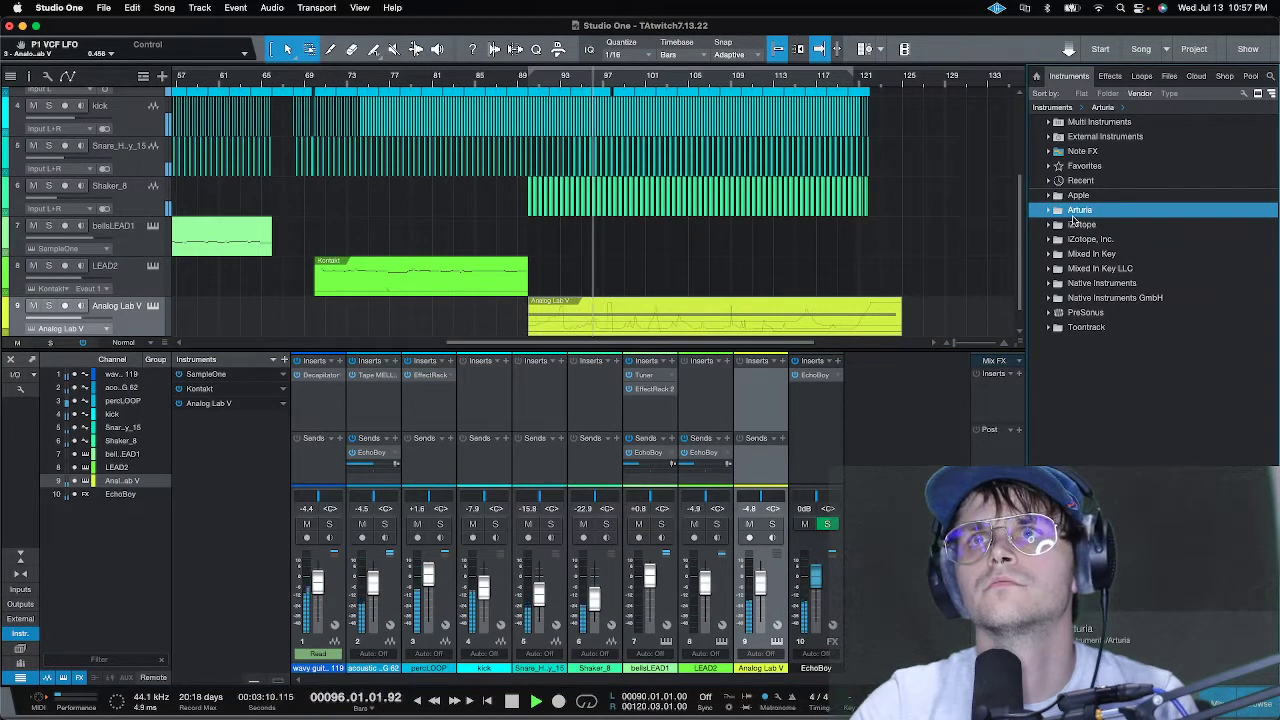
pyautogui.click(1110, 76)
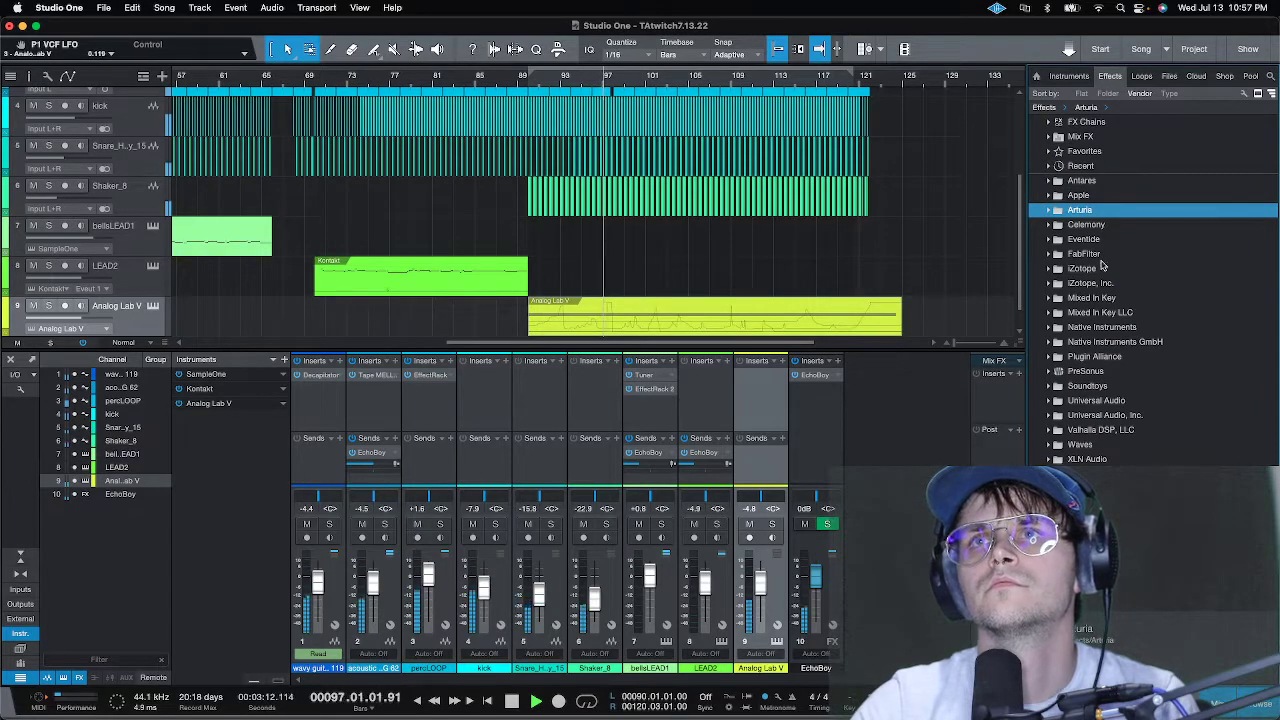
pyautogui.click(1082, 254)
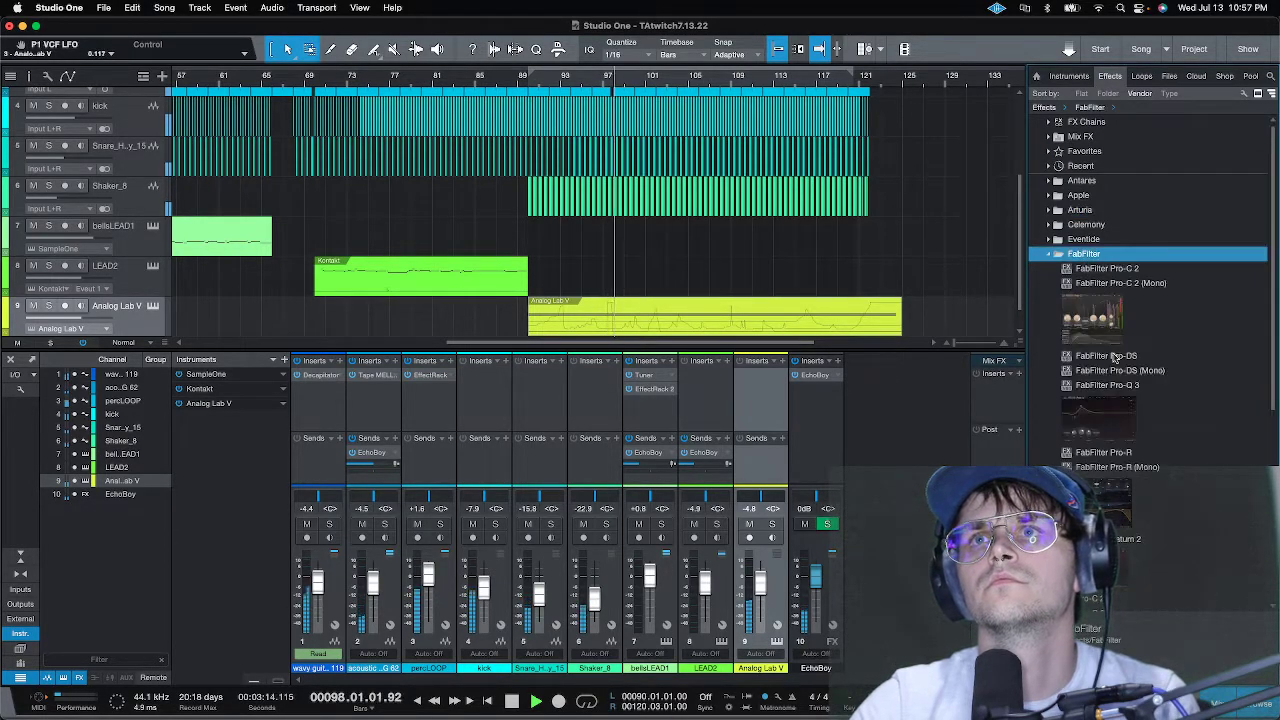
pyautogui.click(1108, 386)
pyautogui.moveTo(1112, 430); pyautogui.dragTo(785, 395)
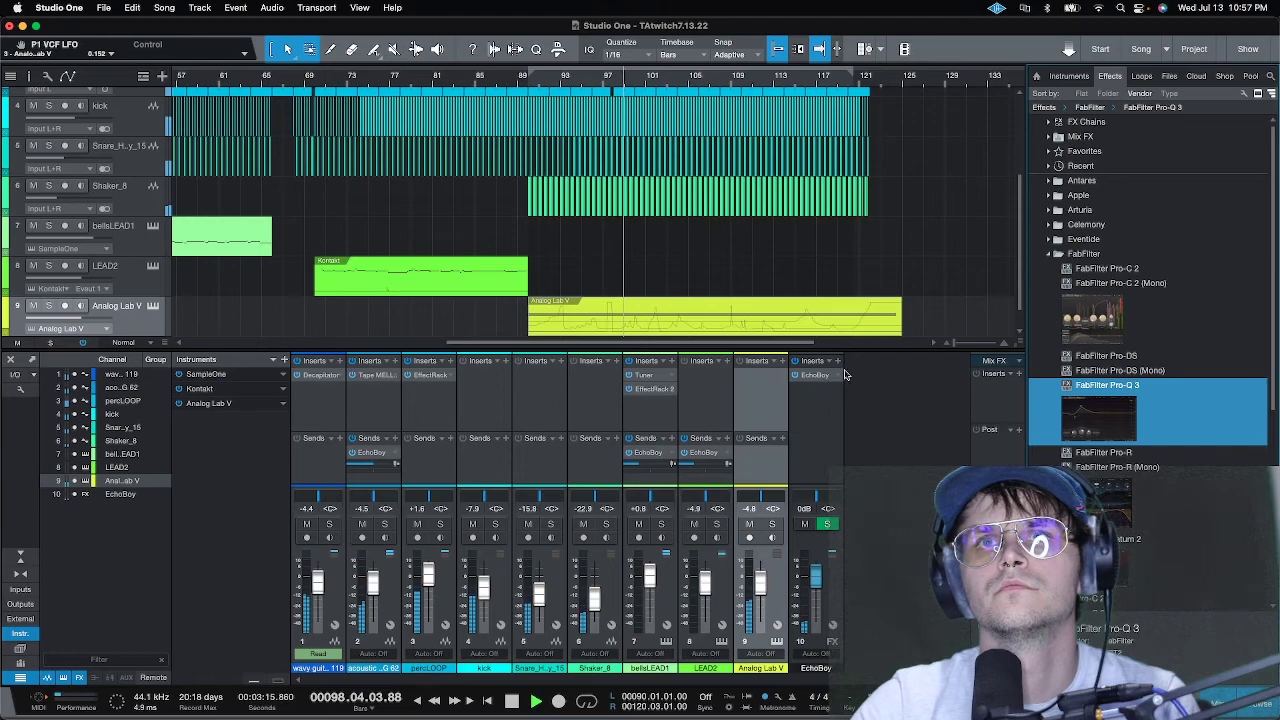
# - Add a 12 dB/oct high-cut band to the pad's Pro-Q 3 at about 1.94 kHz and close the equalizer
pyautogui.click(817, 297)
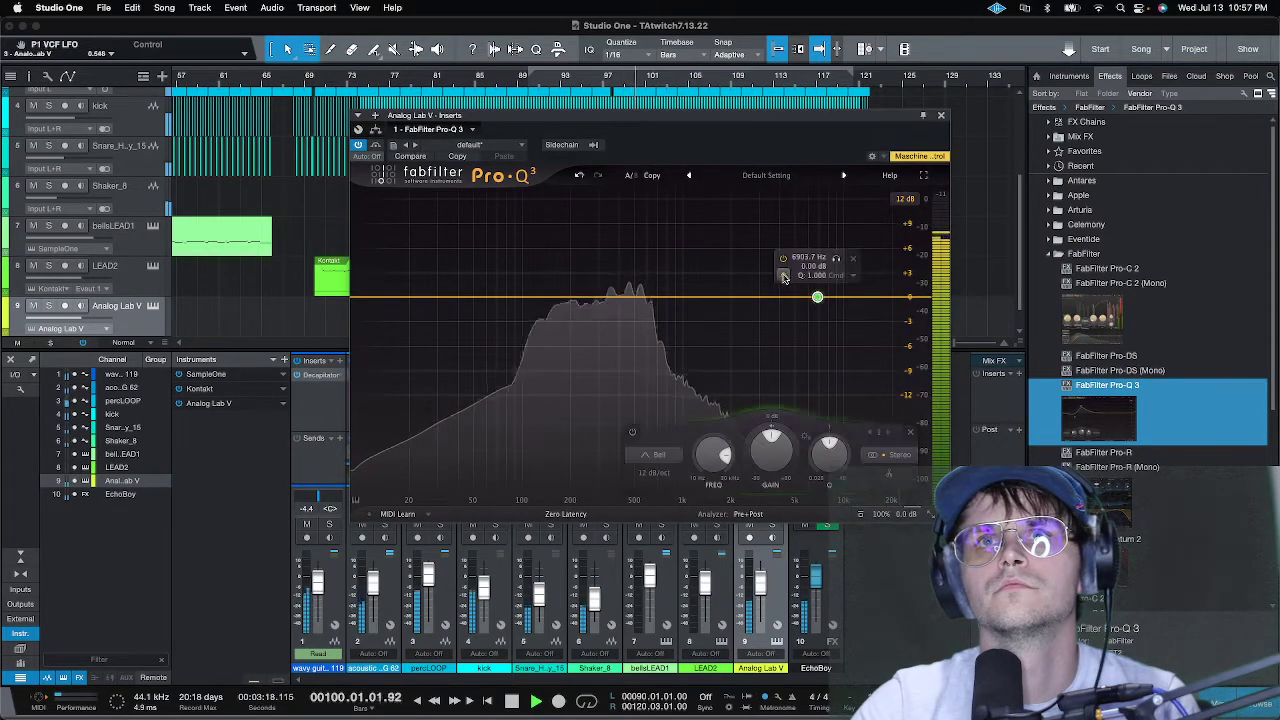
pyautogui.click(840, 291)
pyautogui.moveTo(817, 297); pyautogui.dragTo(719, 307)
pyautogui.click(941, 118)
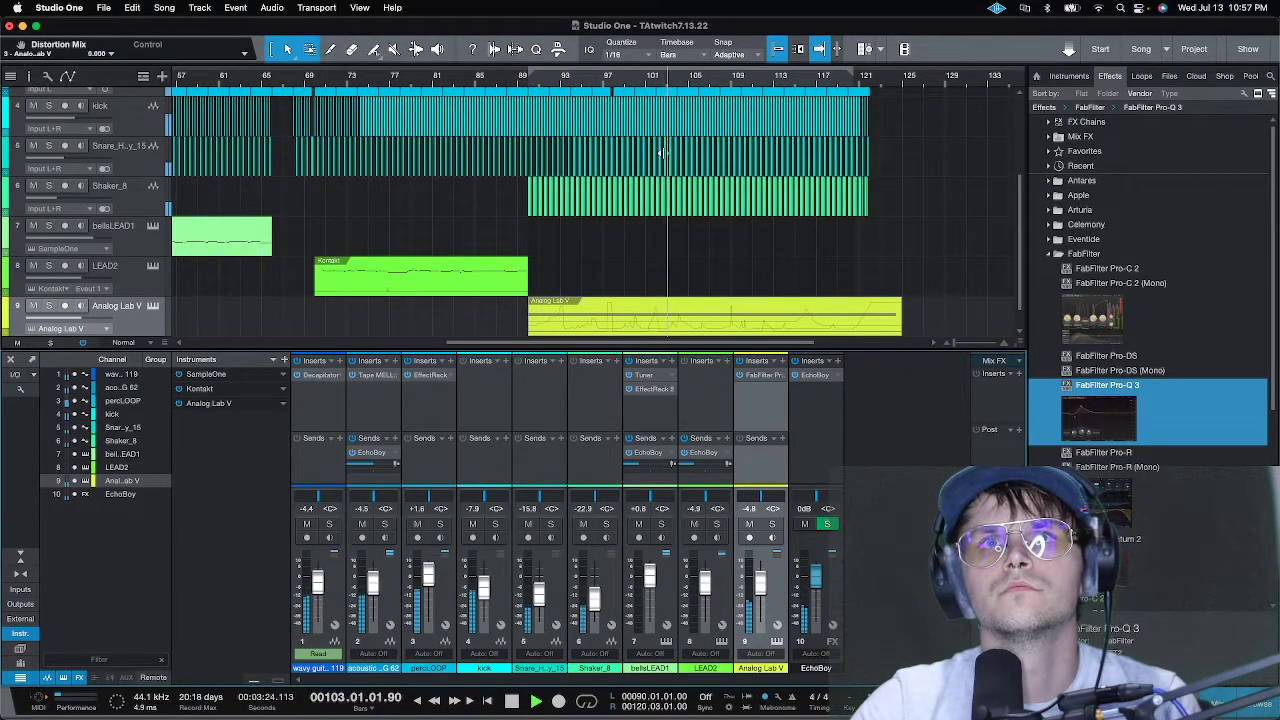
pyautogui.click(762, 376)
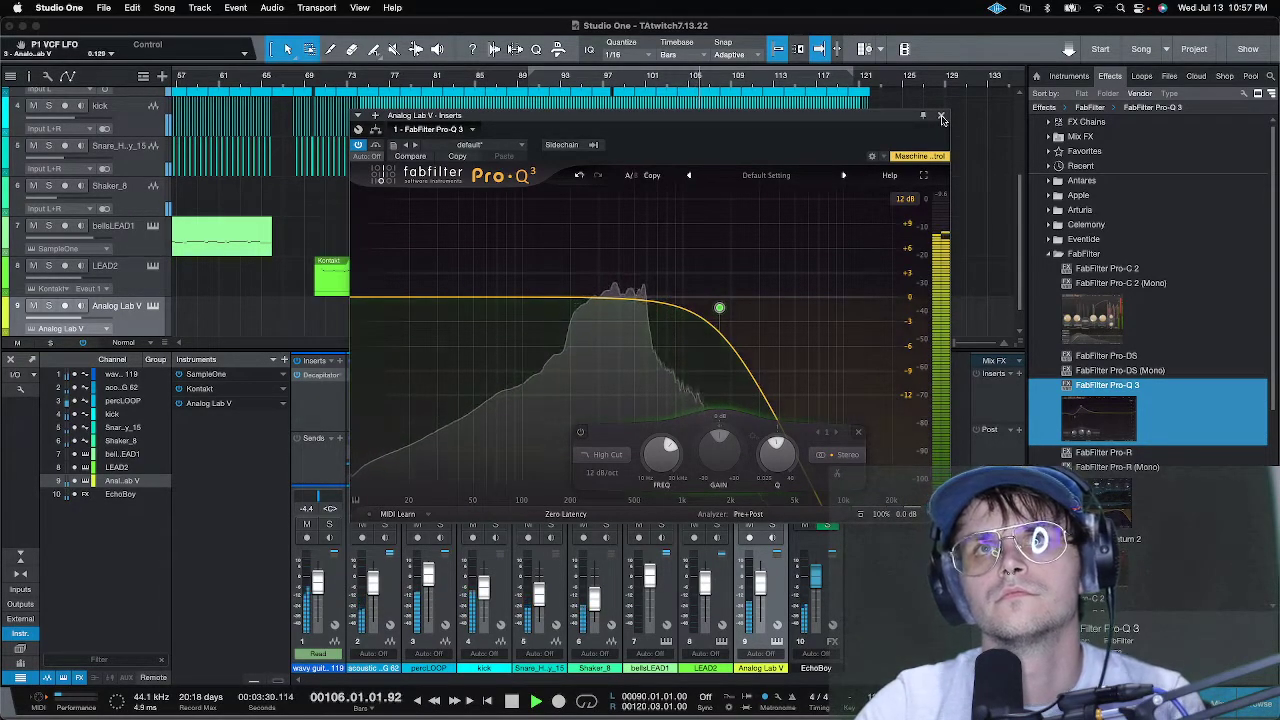
pyautogui.moveTo(719, 307)
pyautogui.mouseDown()
pyautogui.moveTo(741, 302)
pyautogui.moveTo(728, 300)
pyautogui.mouseUp()
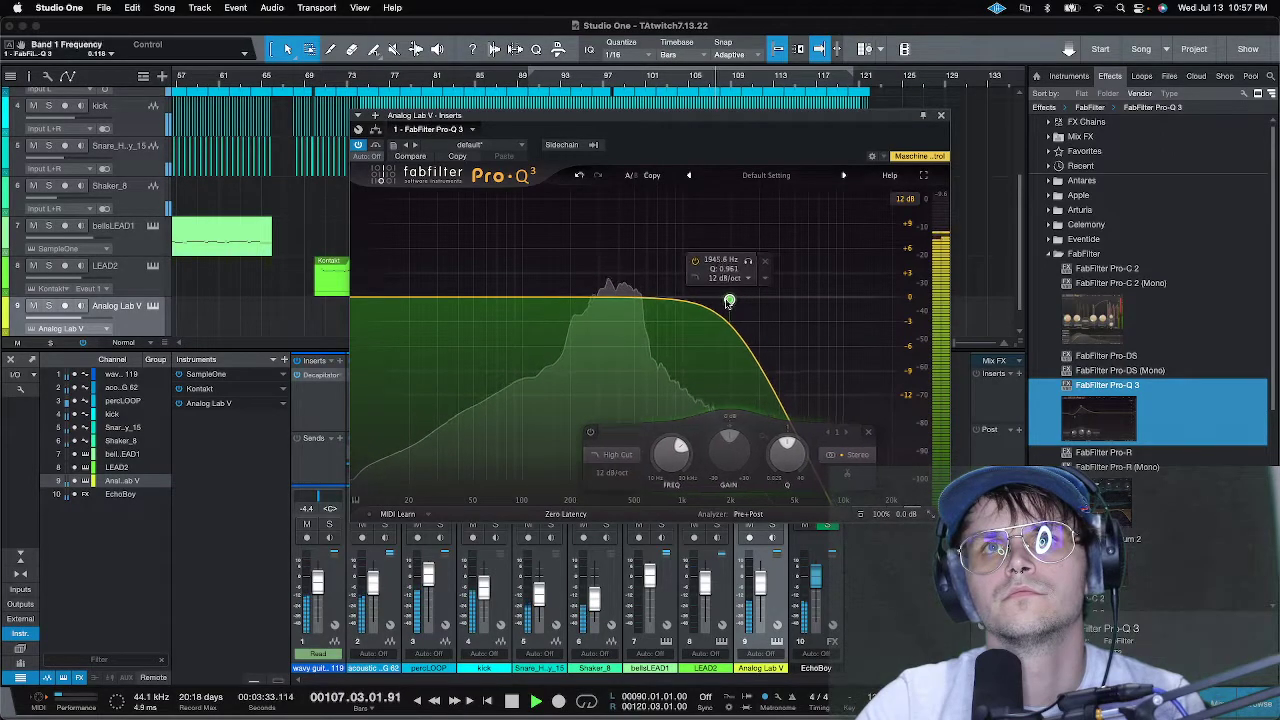
pyautogui.click(943, 118)
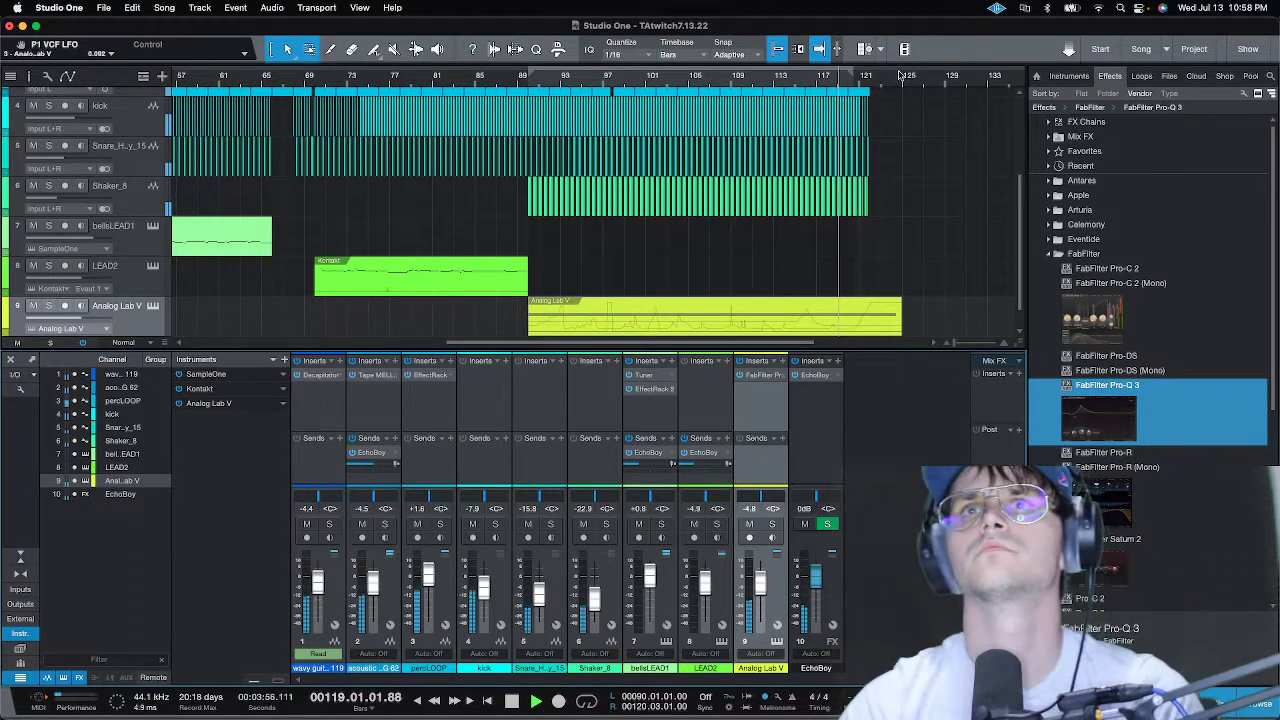
# - Stop playback and set the loop range to span the whole song, from bar 2 to bar 126
pyautogui.scroll(1, 913, 209)
pyautogui.scroll(3, 913, 209)
pyautogui.scroll(5, 912, 220)
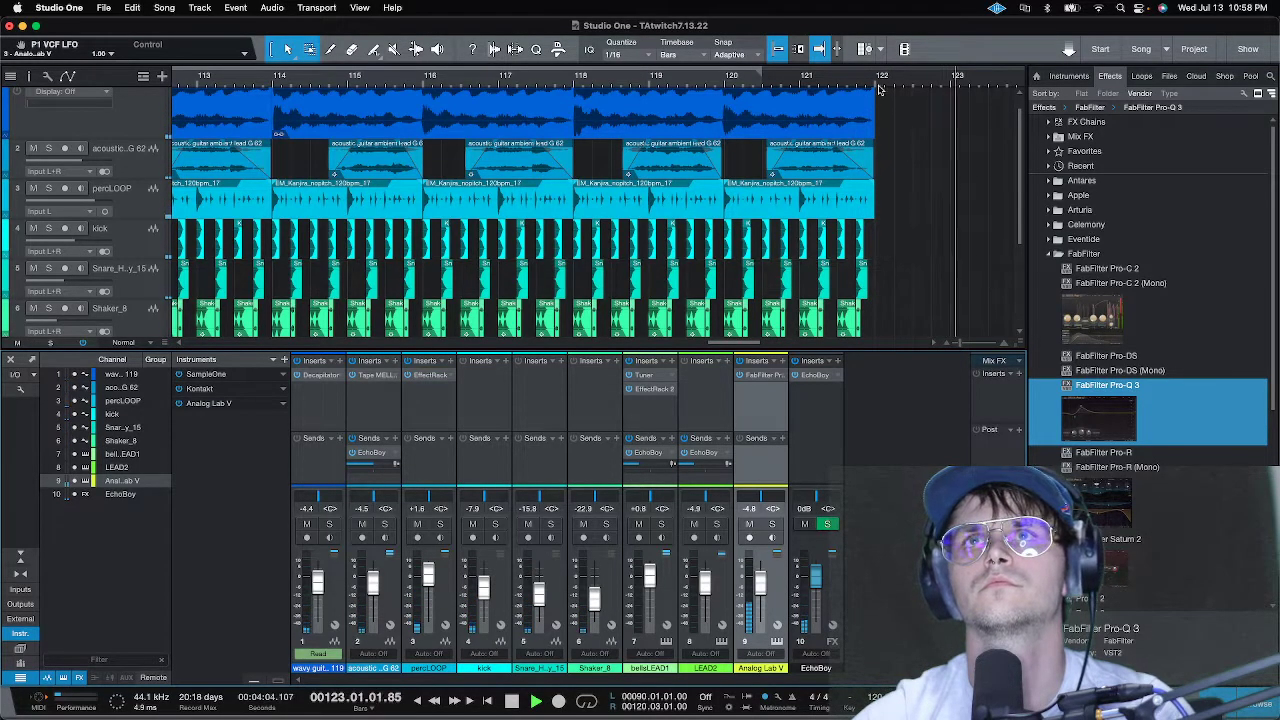
pyautogui.scroll(-5, 879, 88)
pyautogui.press('f')
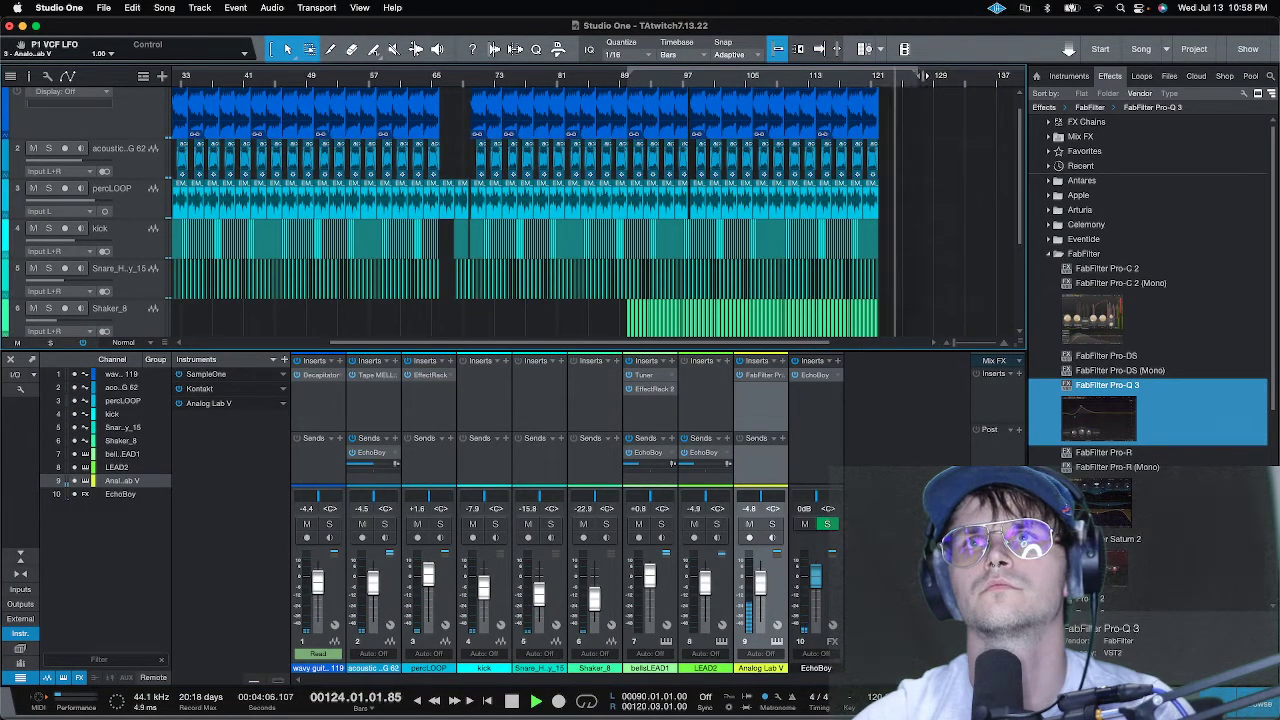
pyautogui.scroll(-3, 938, 82)
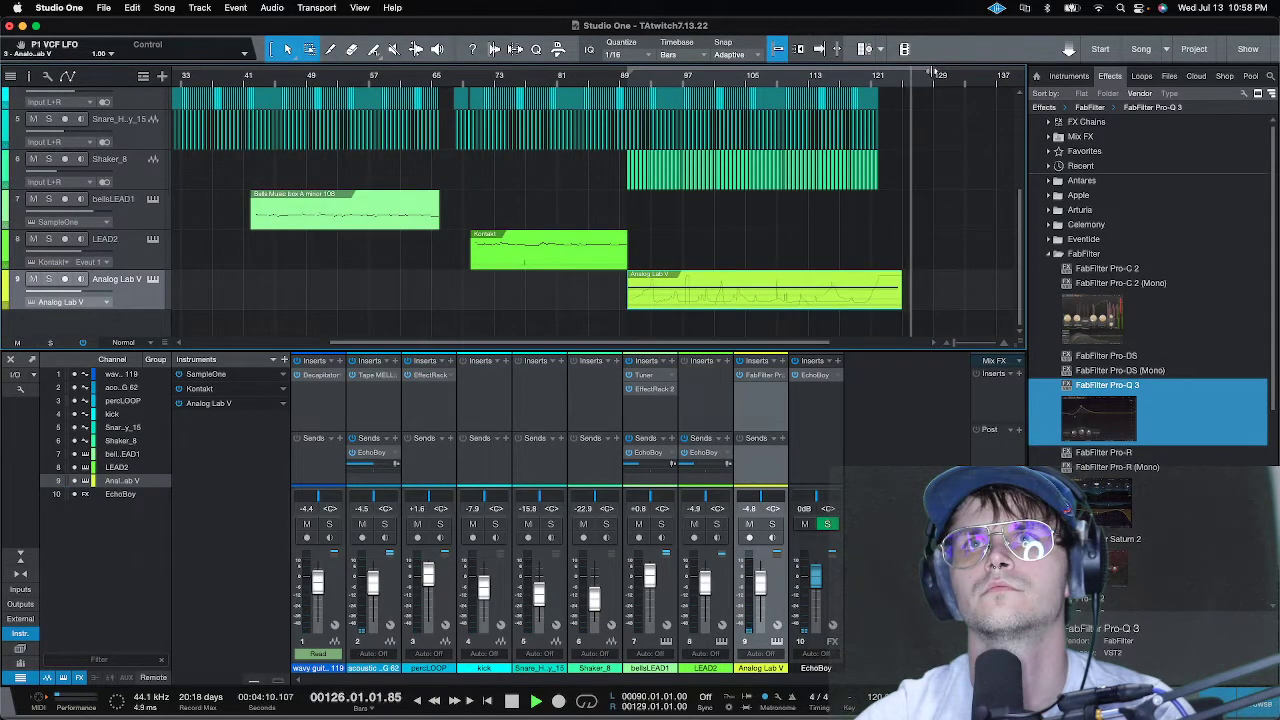
pyautogui.press('f')
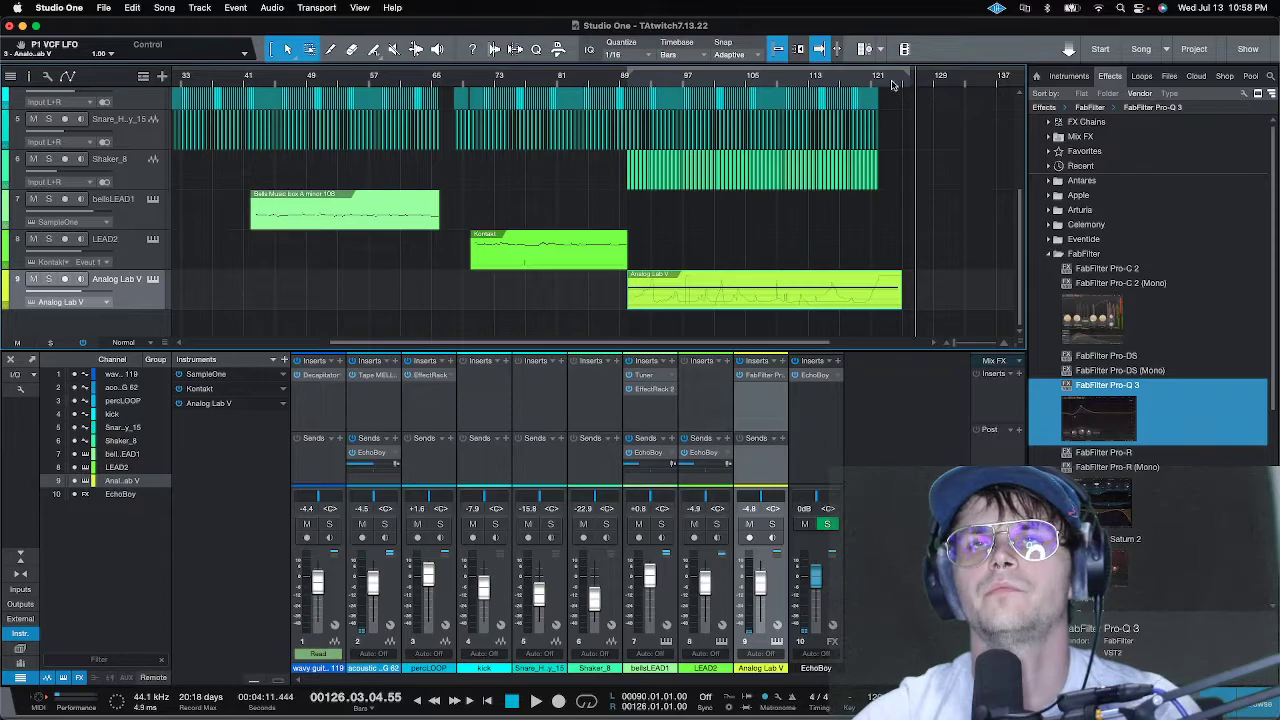
pyautogui.scroll(3, 872, 133)
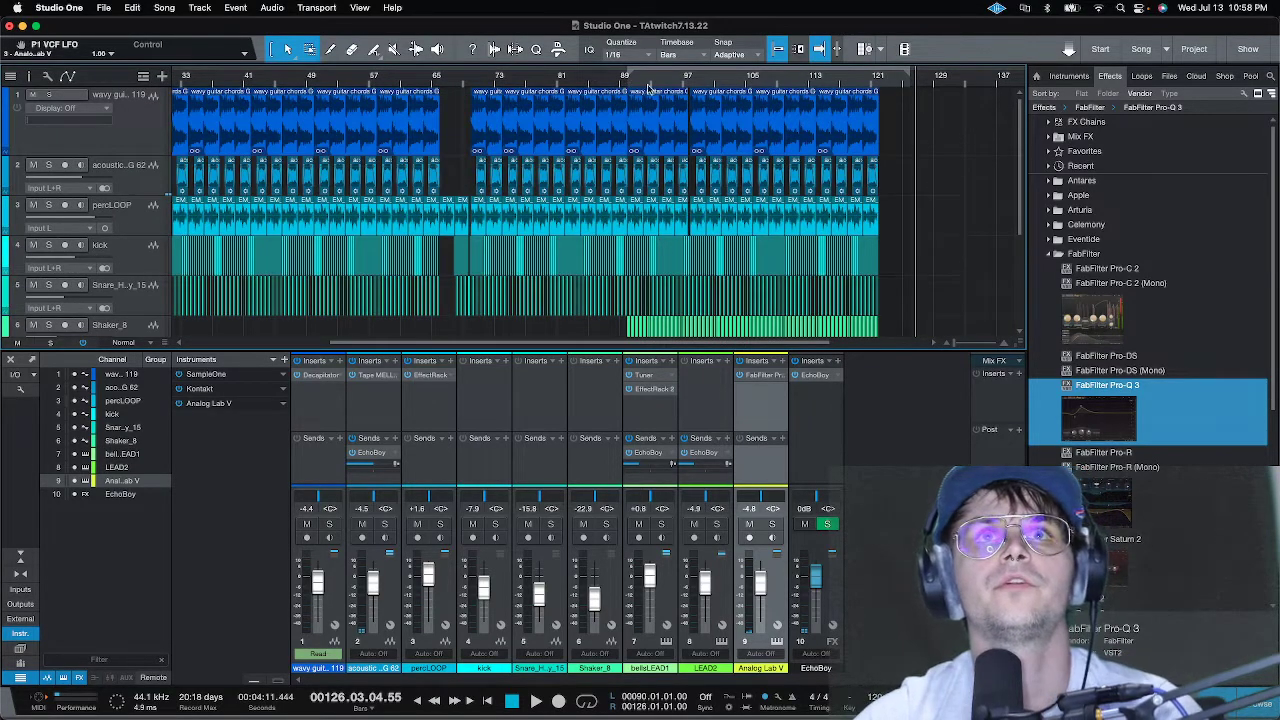
pyautogui.scroll(-2, 647, 90)
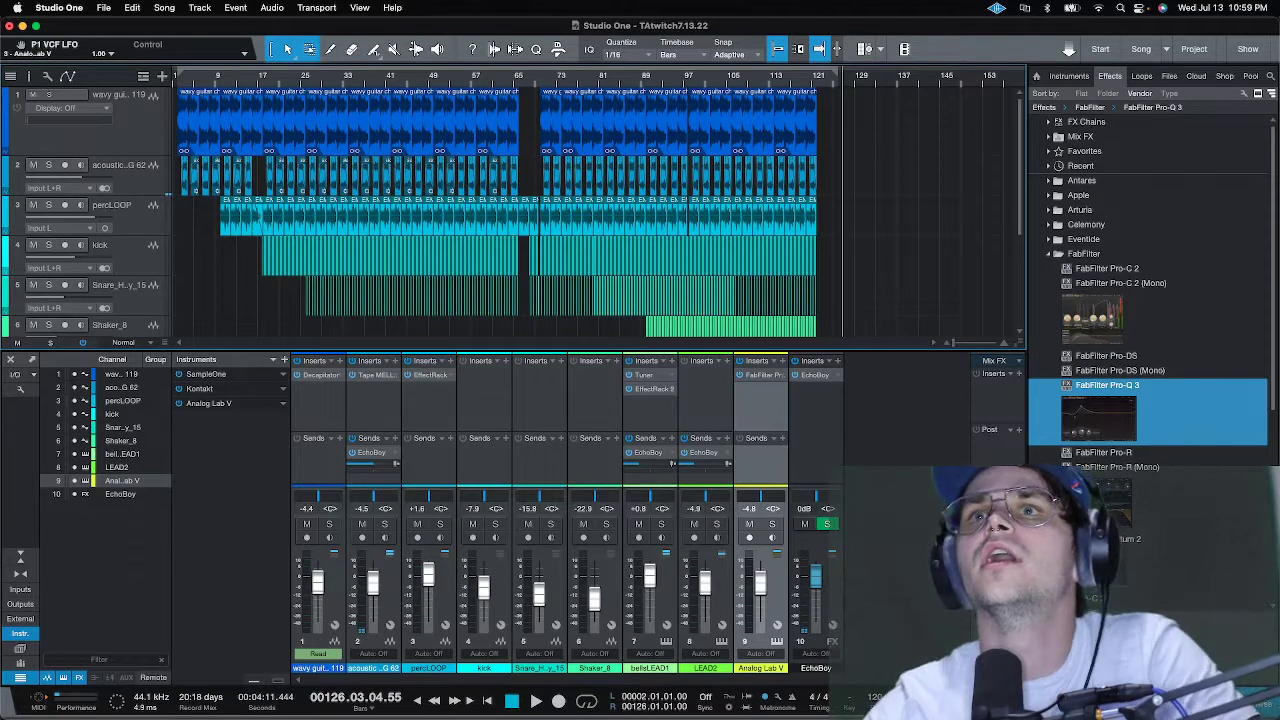
# - Insert FabFilter Pro-C 2 on the main output, load the mastering preset EDM Punch 01 bM and audition it from about bar 28
pyautogui.click(1118, 270)
pyautogui.moveTo(1137, 270); pyautogui.dragTo(1018, 404)
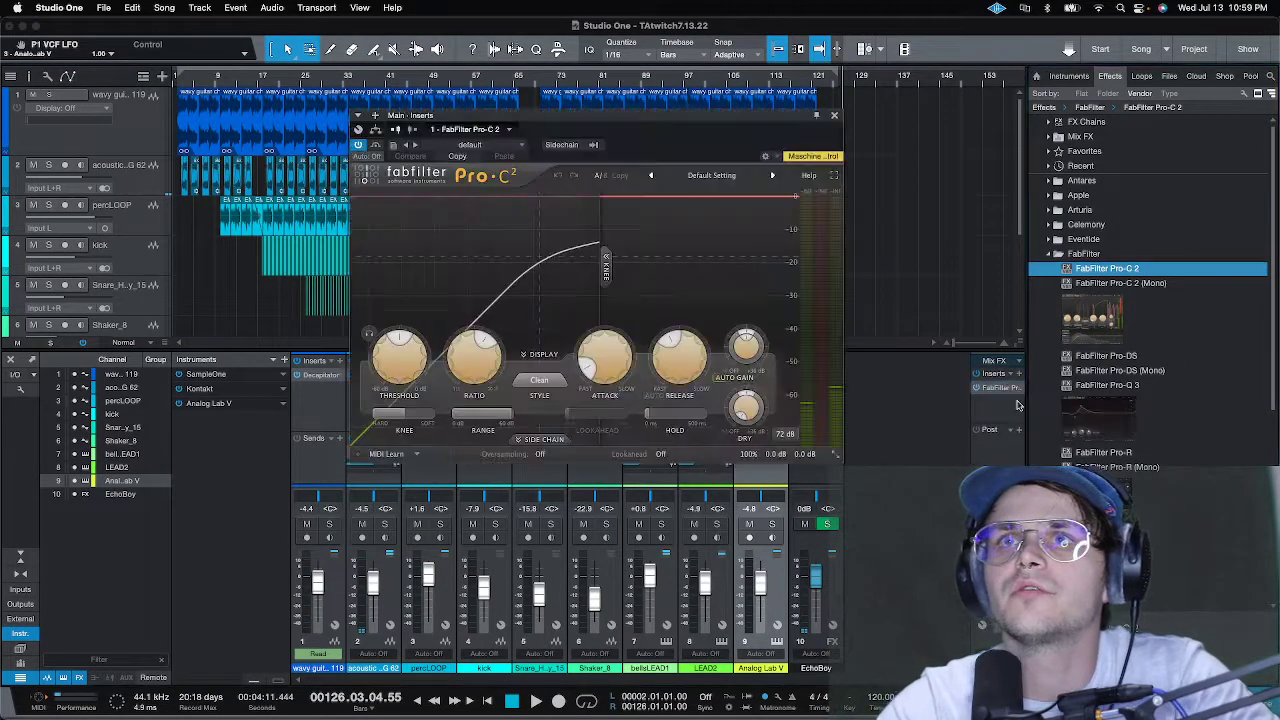
pyautogui.click(698, 177)
pyautogui.moveTo(700, 237)
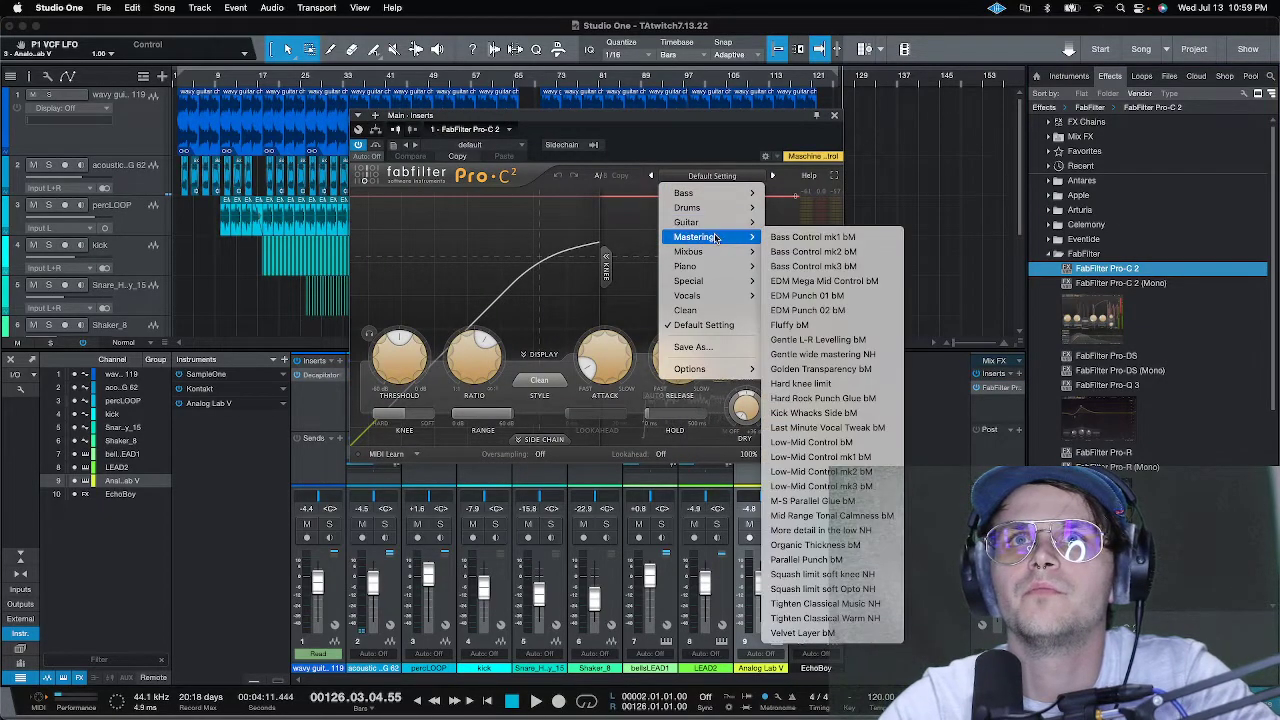
pyautogui.click(806, 296)
pyautogui.click(320, 76)
pyautogui.press('space')
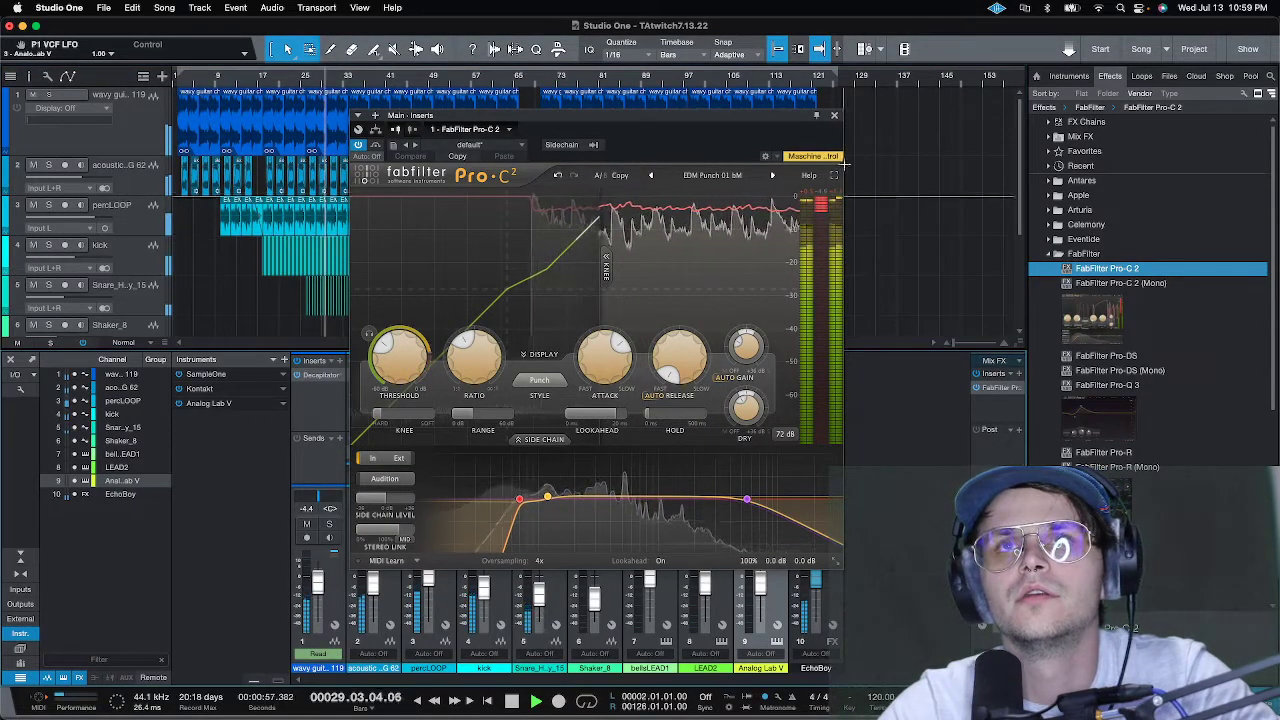
pyautogui.click(834, 115)
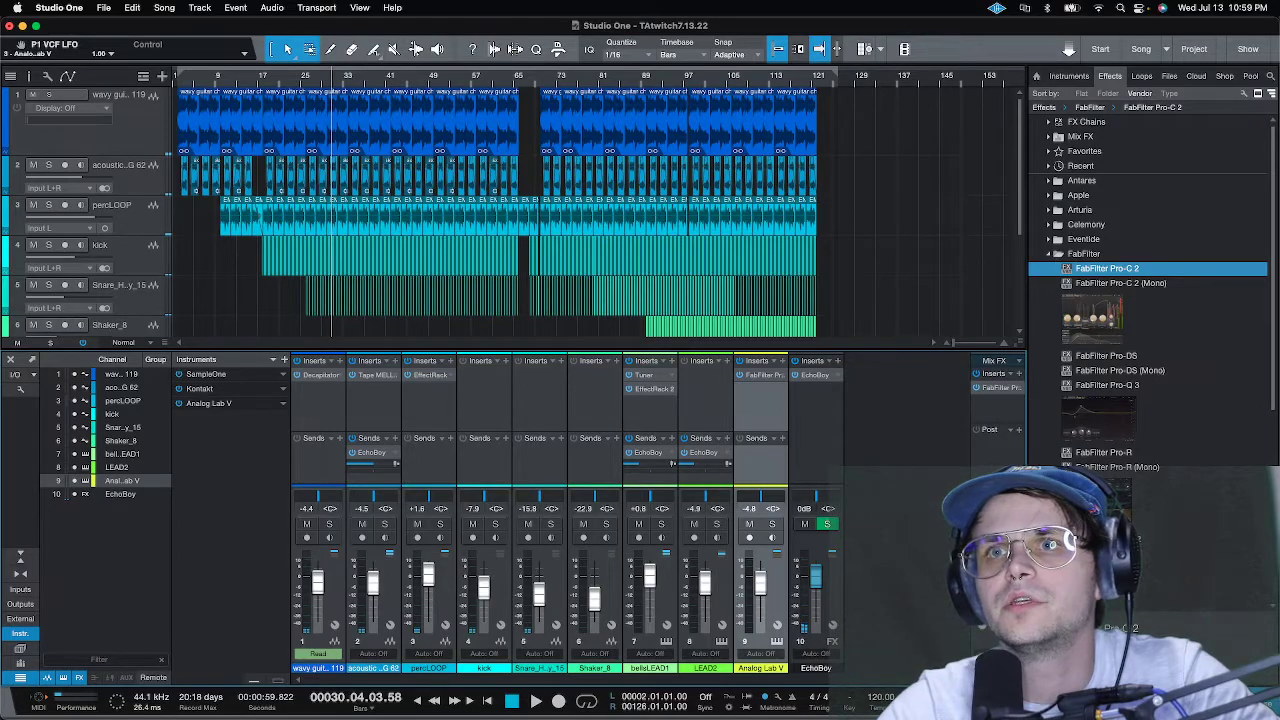
# - Insert FabFilter Saturn 2 before Pro-C 2 on the main output, load the Color preset Magic bM and collapse the FabFilter folder
pyautogui.moveTo(1200, 560); pyautogui.dragTo(1003, 382)
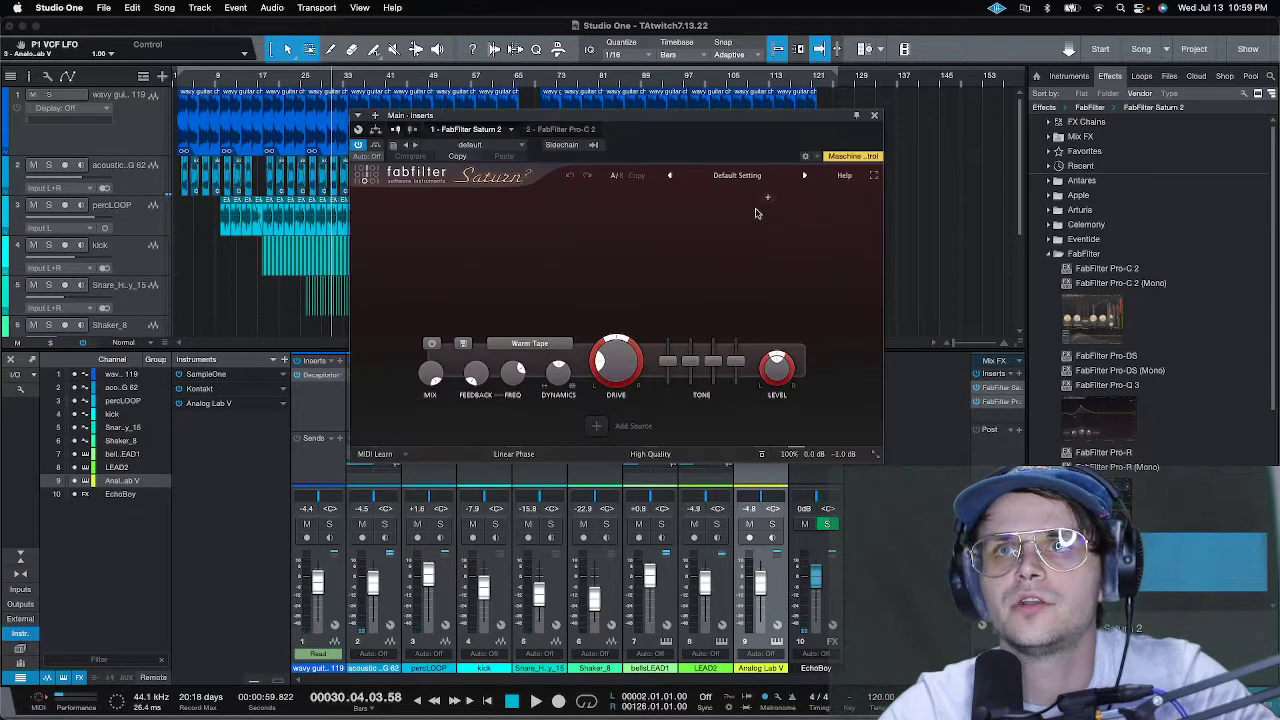
pyautogui.click(737, 175)
pyautogui.moveTo(712, 192)
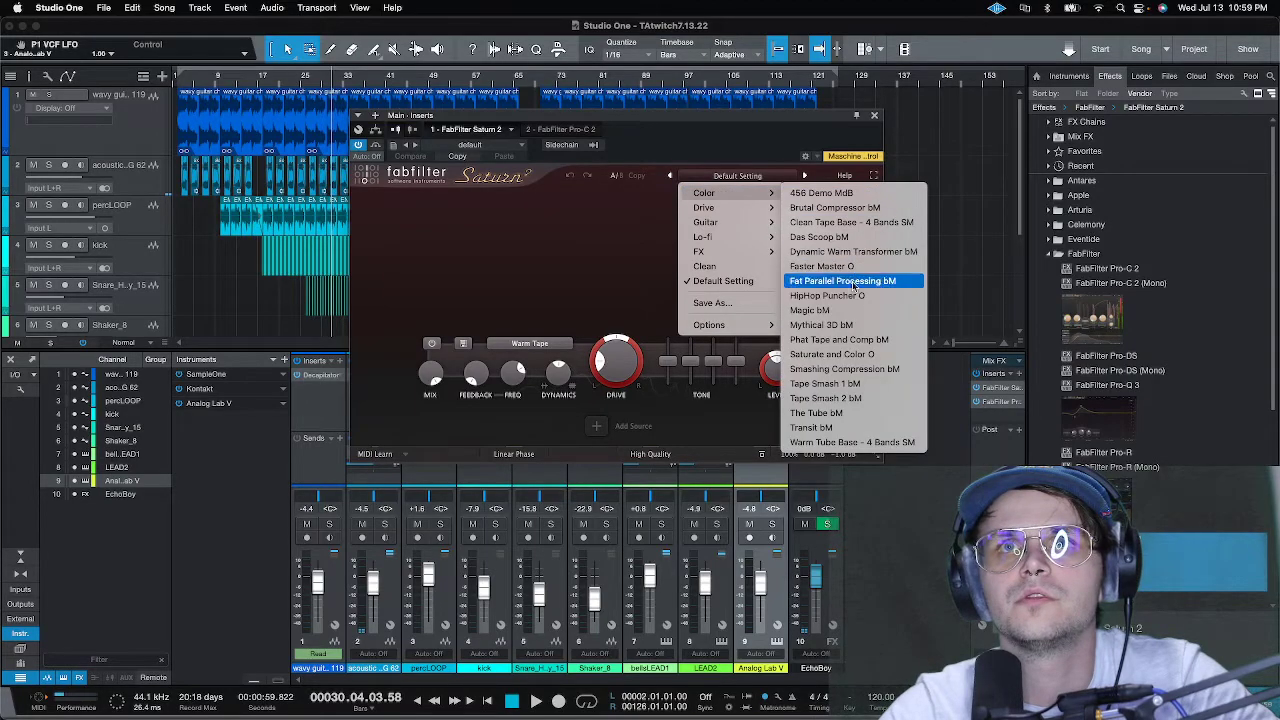
pyautogui.click(825, 310)
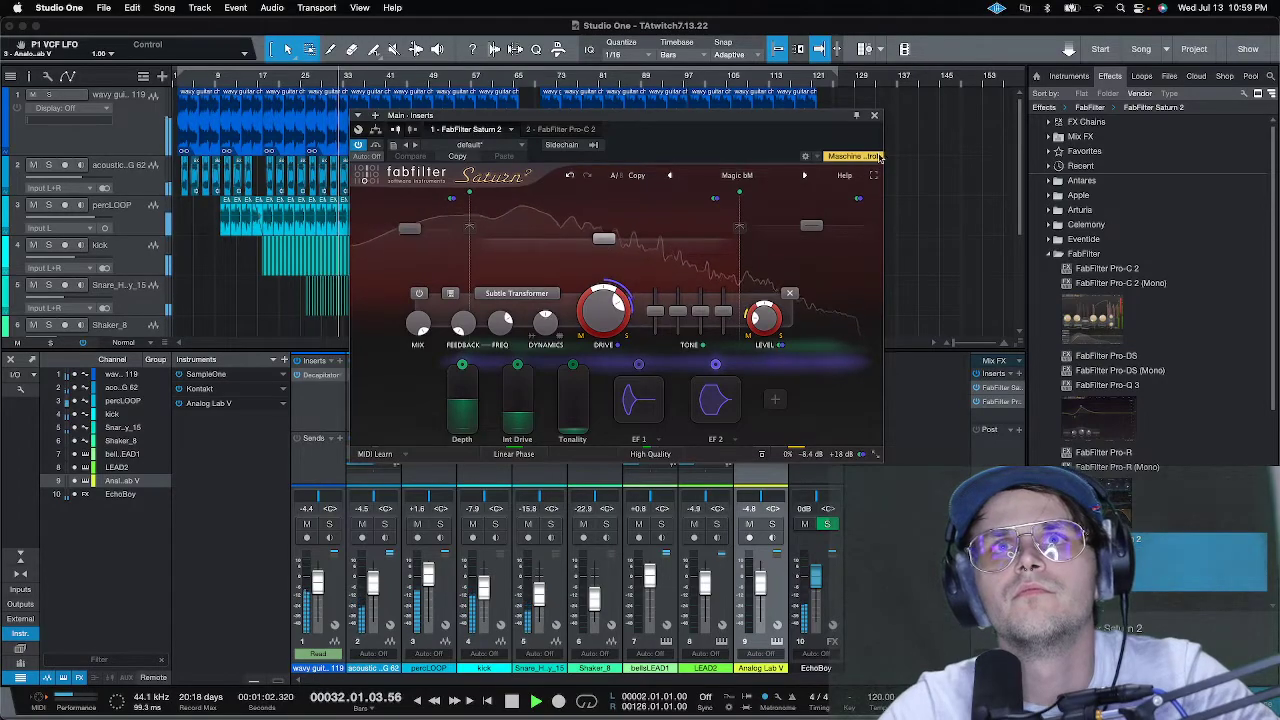
pyautogui.click(874, 115)
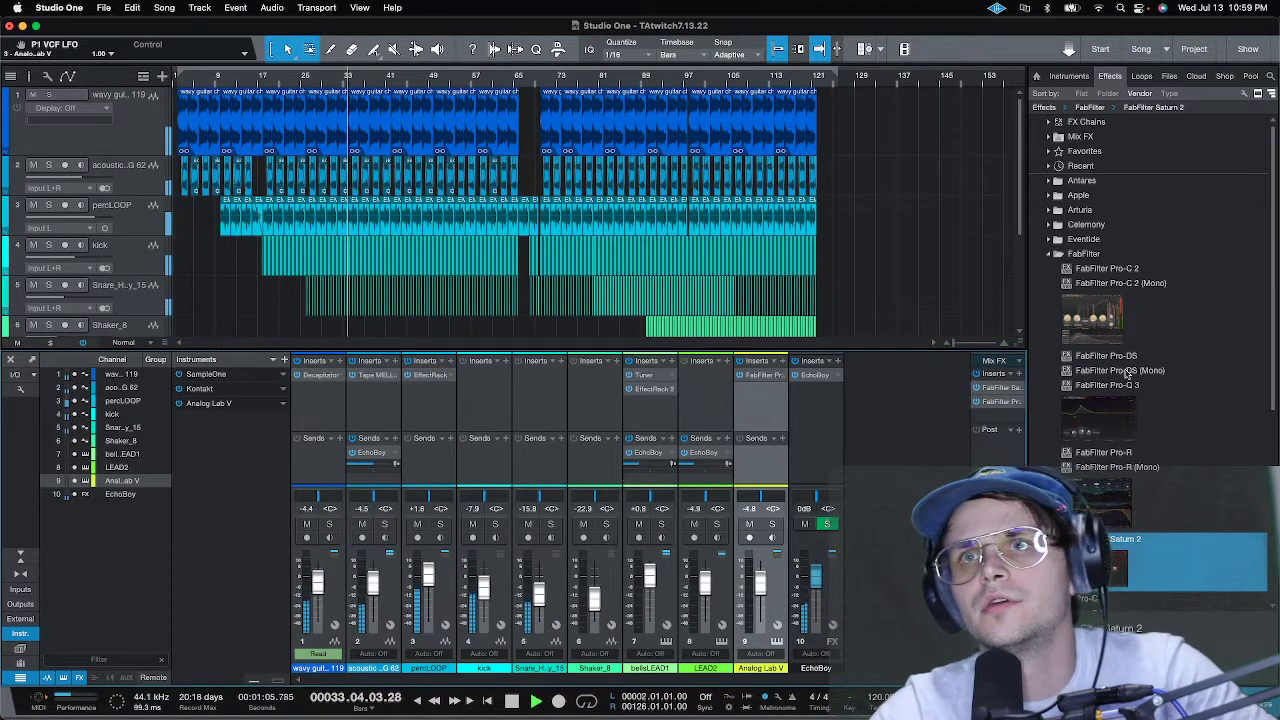
pyautogui.click(1057, 255)
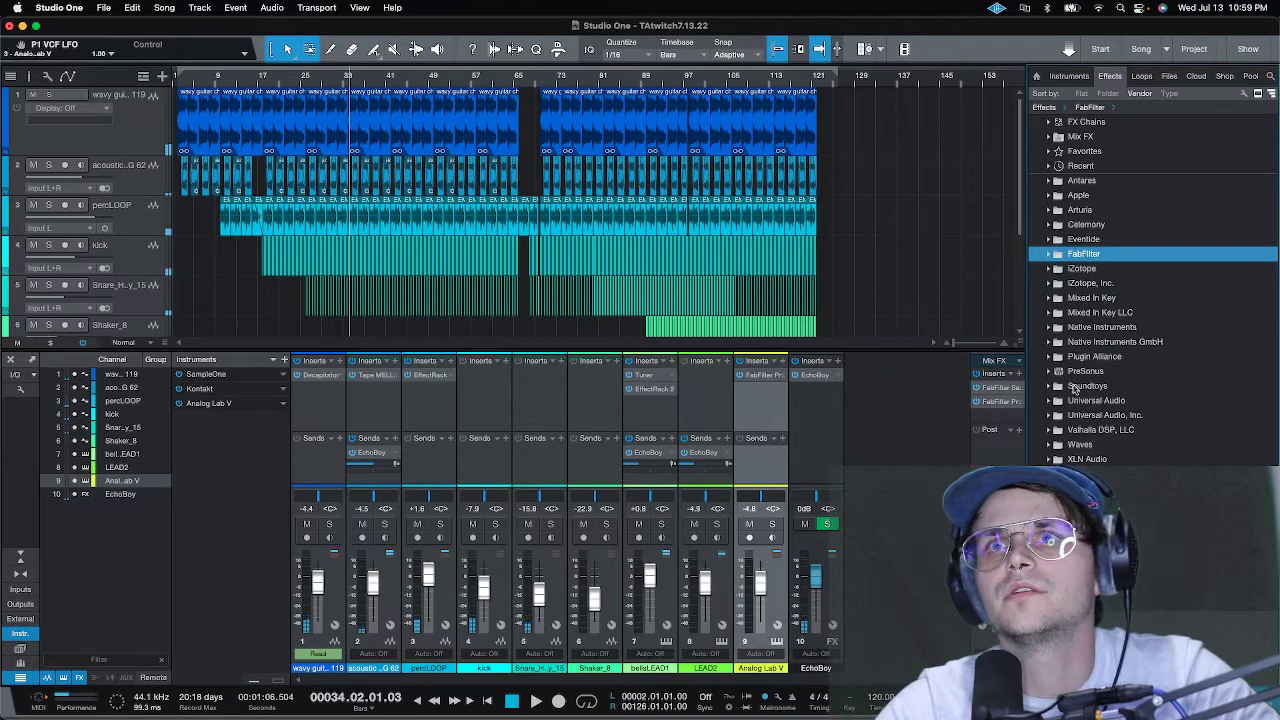
# - Insert the PreSonus Limiter after Pro-C 2 on the main output, enable Soft Clip, set its gain to 3.06 dB and close it
pyautogui.click(1085, 372)
pyautogui.scroll(-10, 1090, 400)
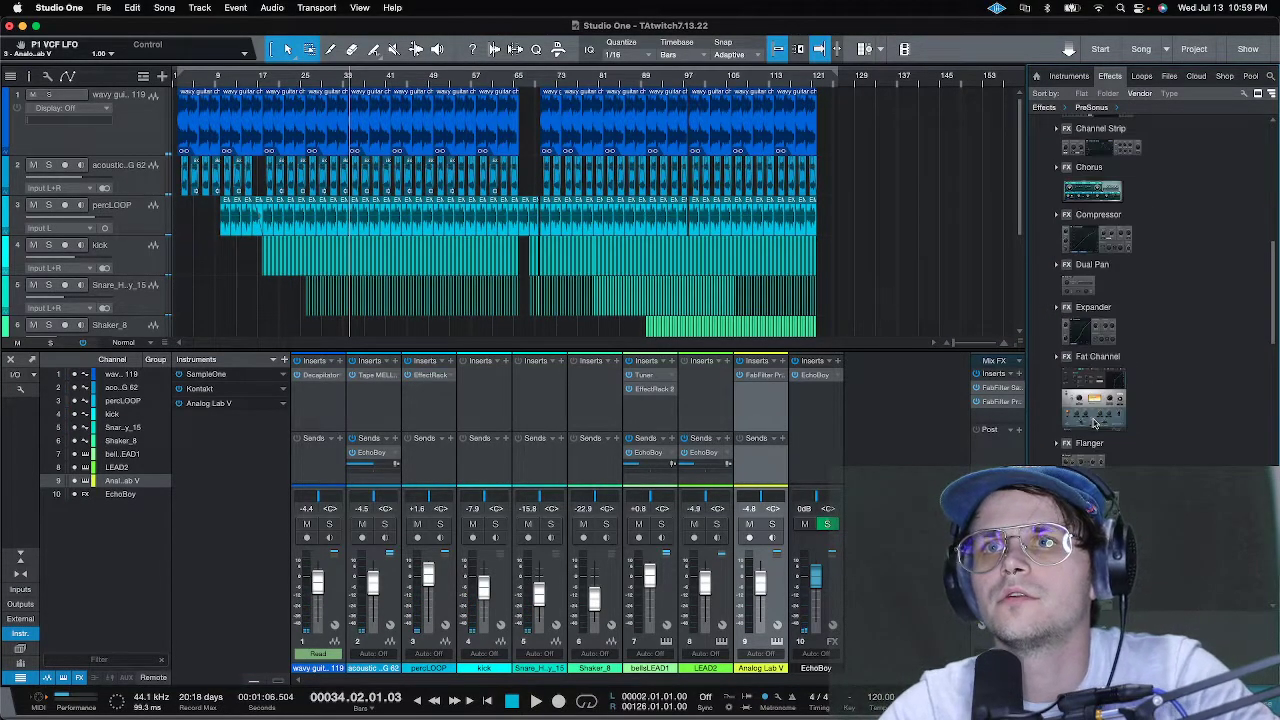
pyautogui.moveTo(1095, 512); pyautogui.dragTo(1072, 540)
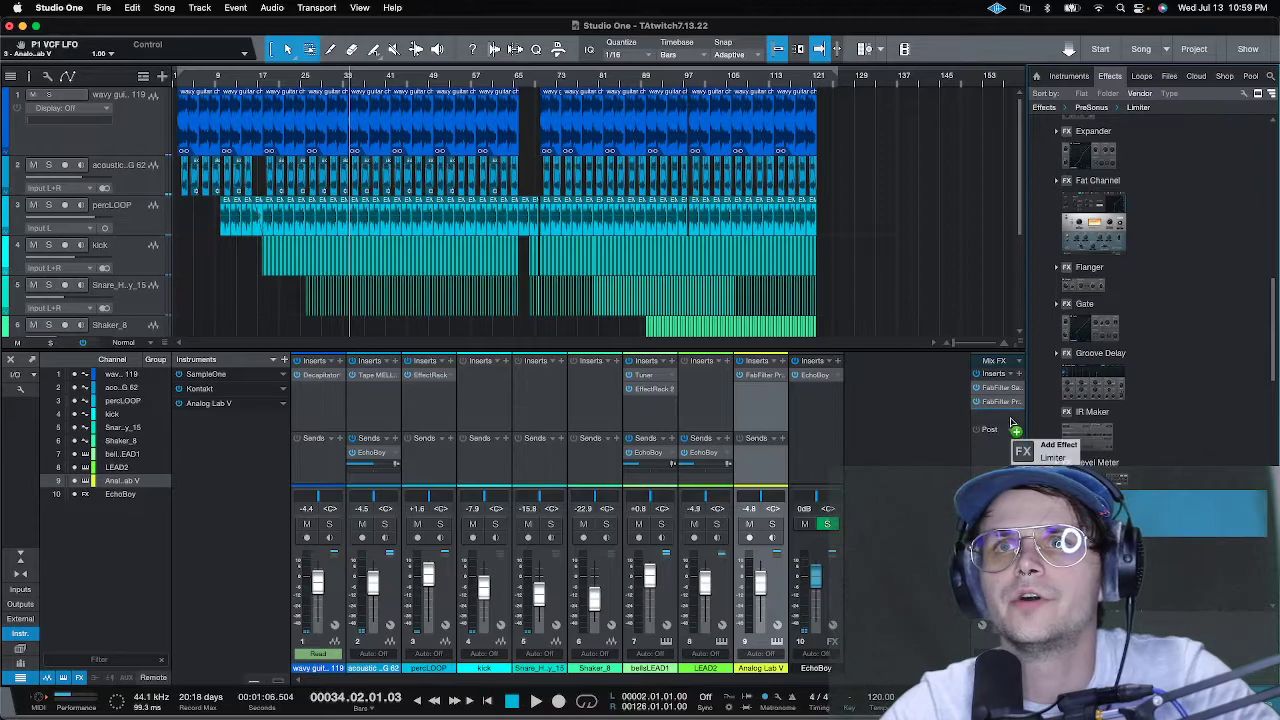
pyautogui.moveTo(1012, 424); pyautogui.dragTo(1012, 422)
pyautogui.click(600, 175)
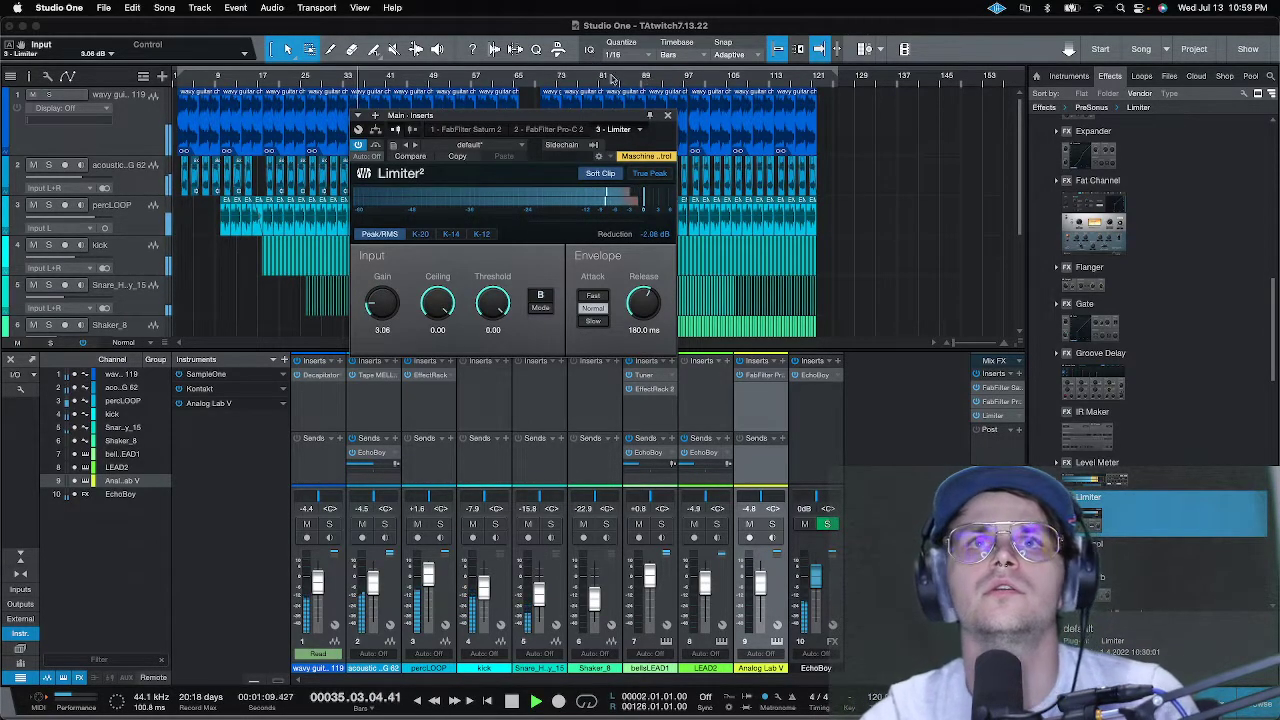
pyautogui.click(668, 115)
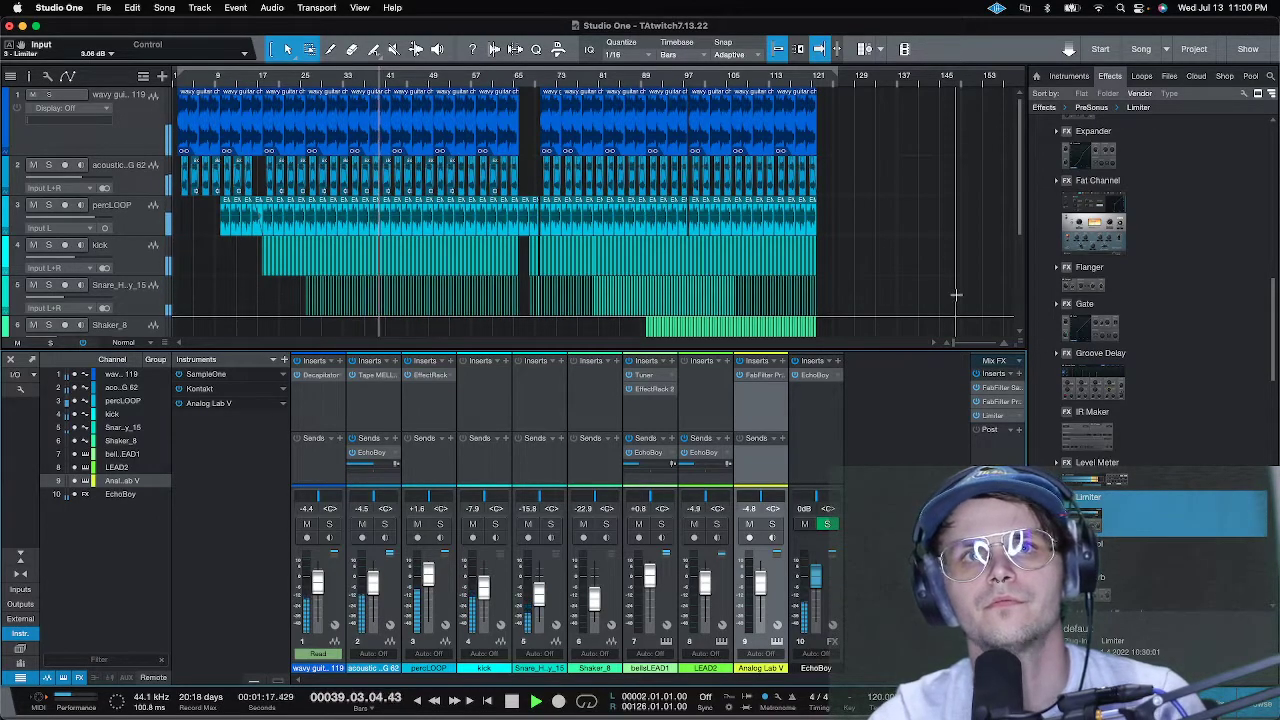
# - Lower the percLOOP volume to +0.8 dB and move the loop start to 1.04.04, just before the first guitar clip
pyautogui.moveTo(428, 578); pyautogui.dragTo(428, 584)
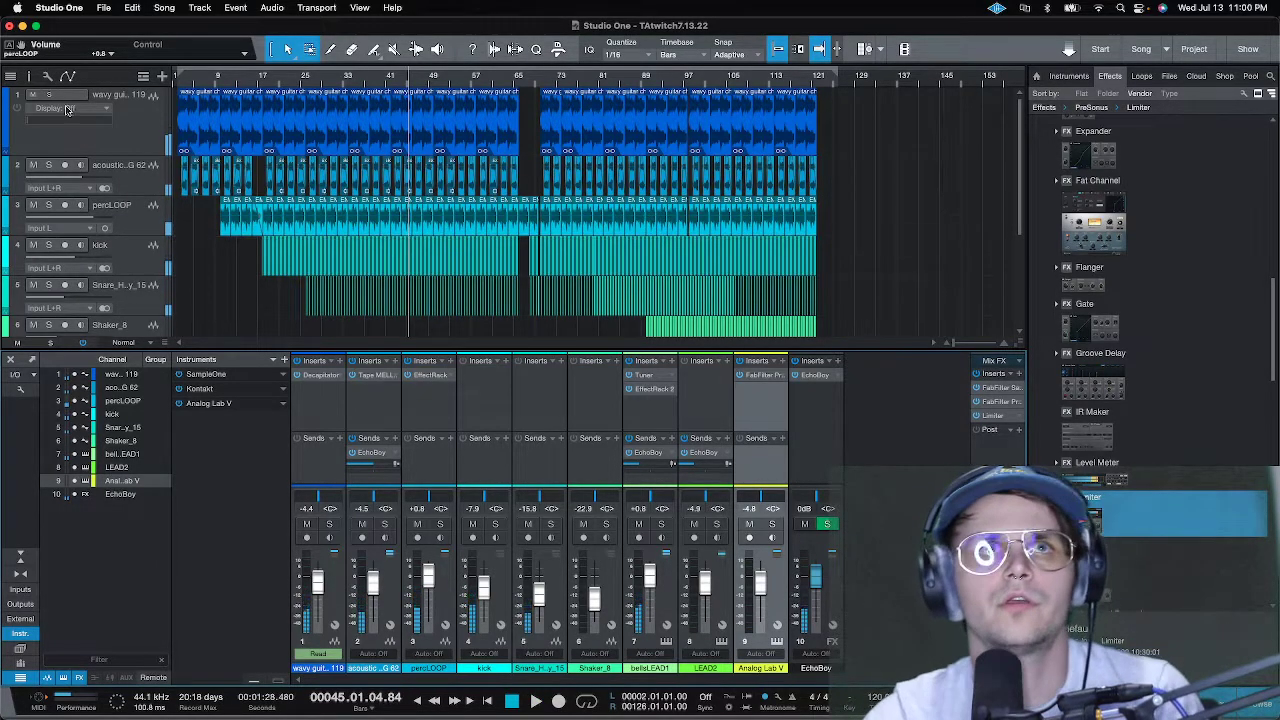
pyautogui.scroll(5, 178, 76)
pyautogui.scroll(5, 178, 76)
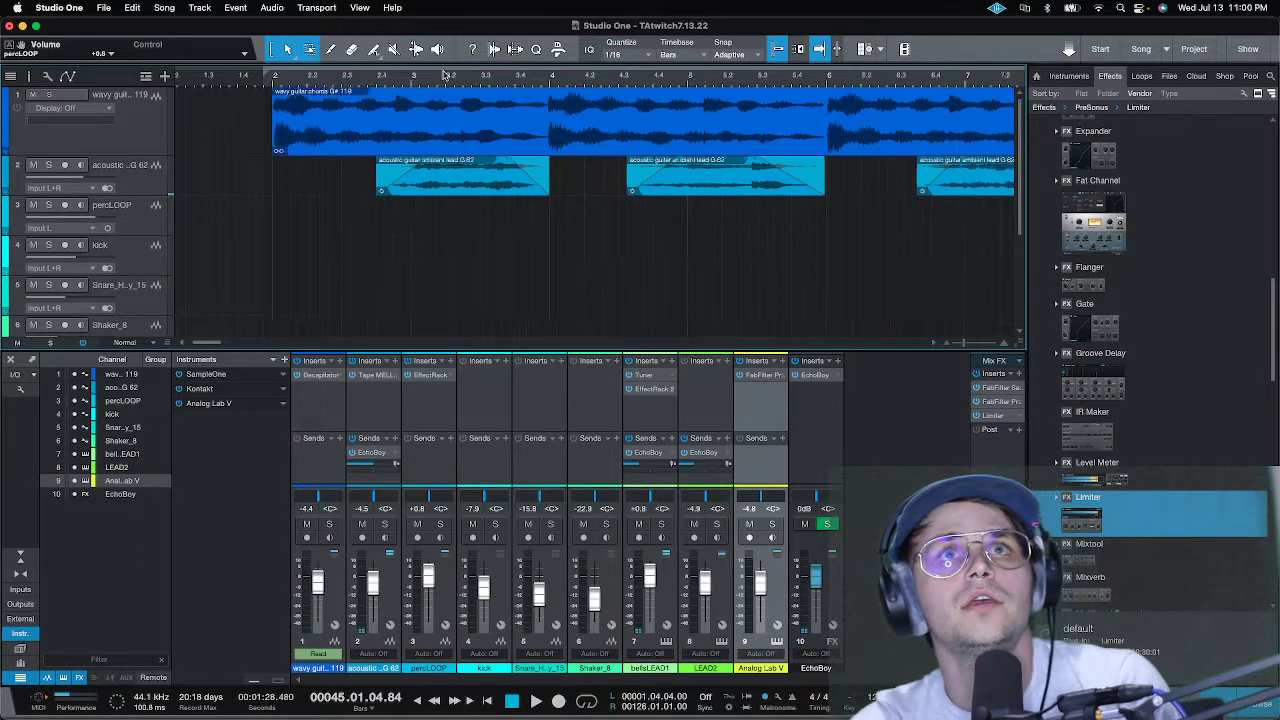
pyautogui.scroll(-8, 448, 76)
pyautogui.scroll(-1, 658, 222)
pyautogui.scroll(-4, 658, 222)
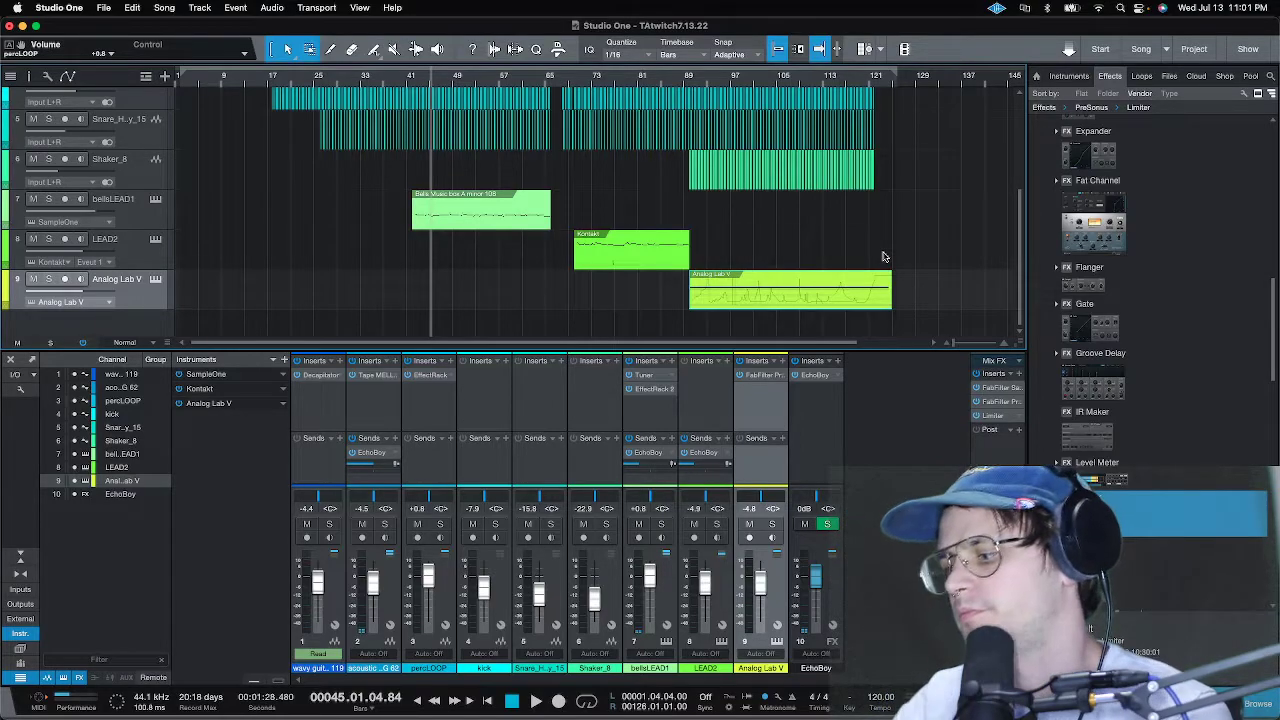
# - Open the Export Mixdown dialog for the song and set the filename to TAtwitch7.13.22
pyautogui.press('super+Tab')
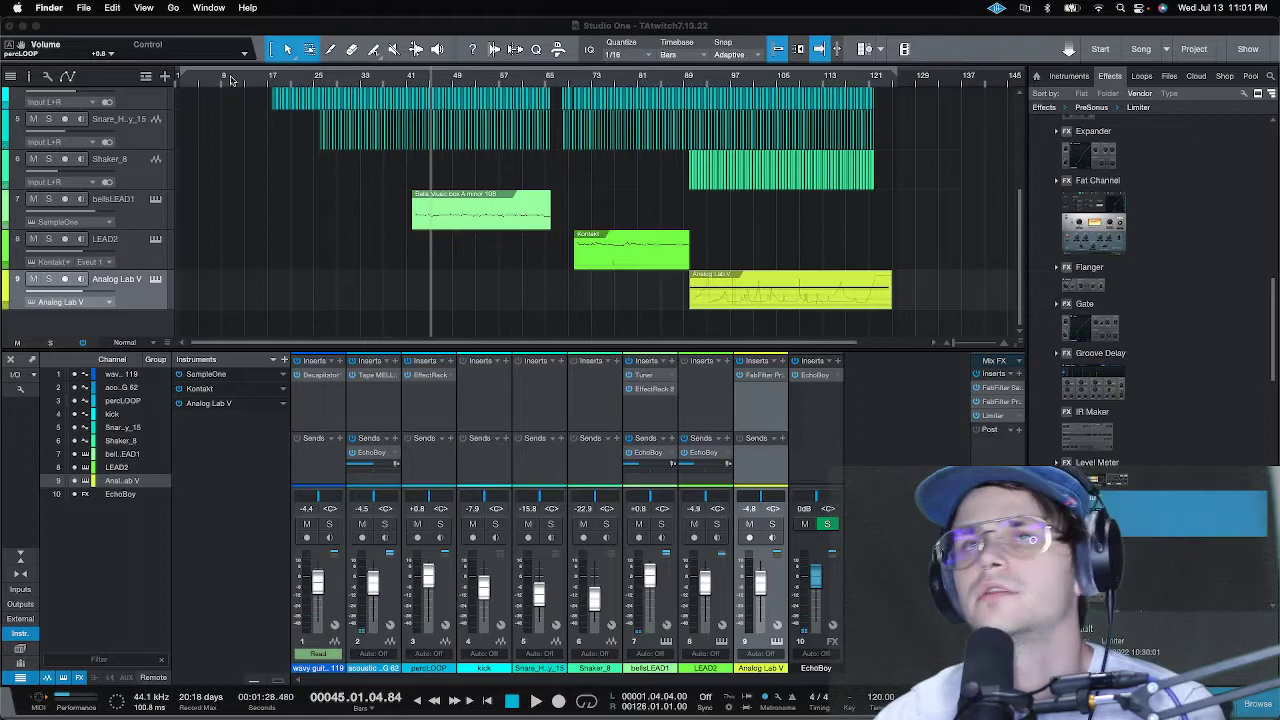
pyautogui.click(84, 8)
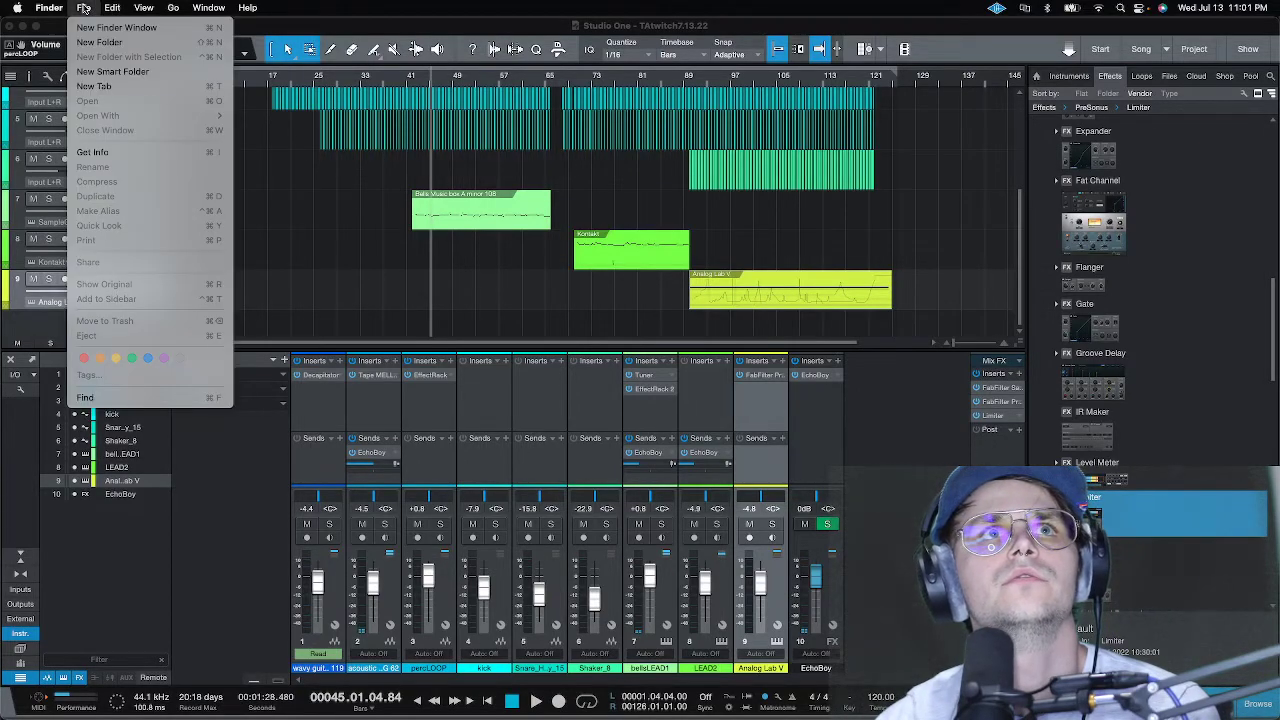
pyautogui.moveTo(145, 7)
pyautogui.click(88, 28)
pyautogui.click(163, 8)
pyautogui.click(170, 57)
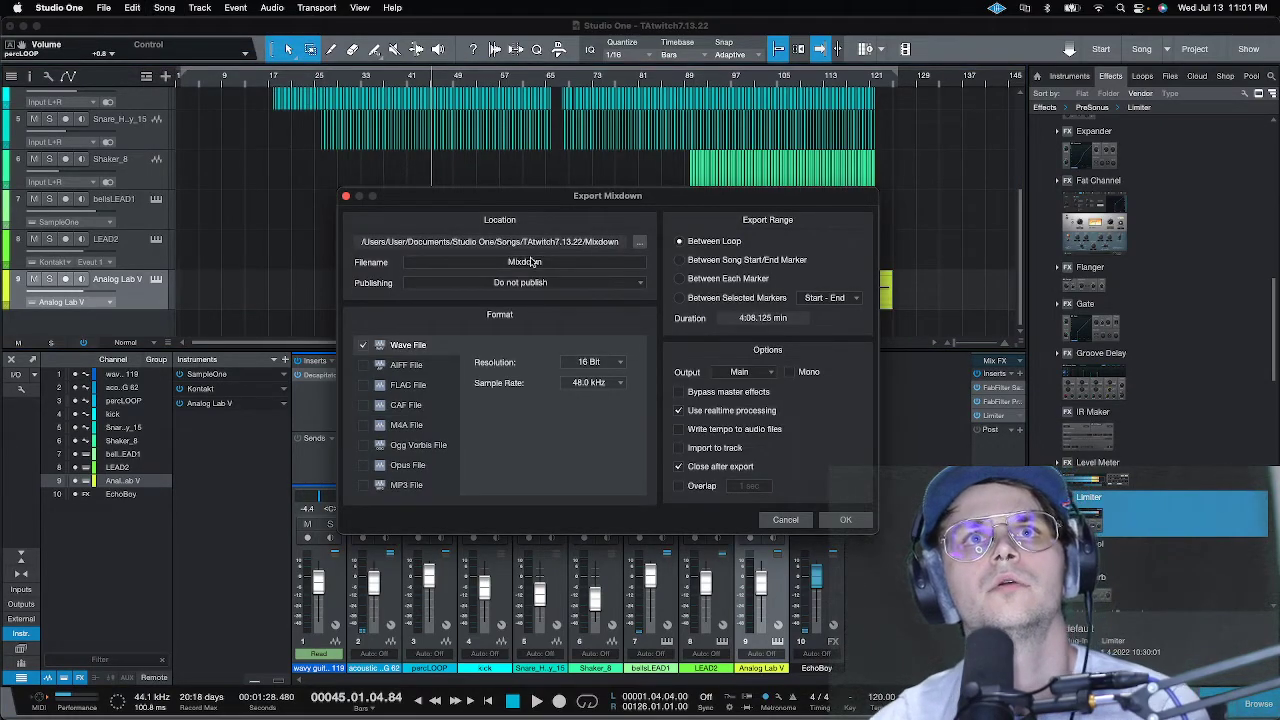
pyautogui.click(583, 262)
pyautogui.write('TAtwitch7')
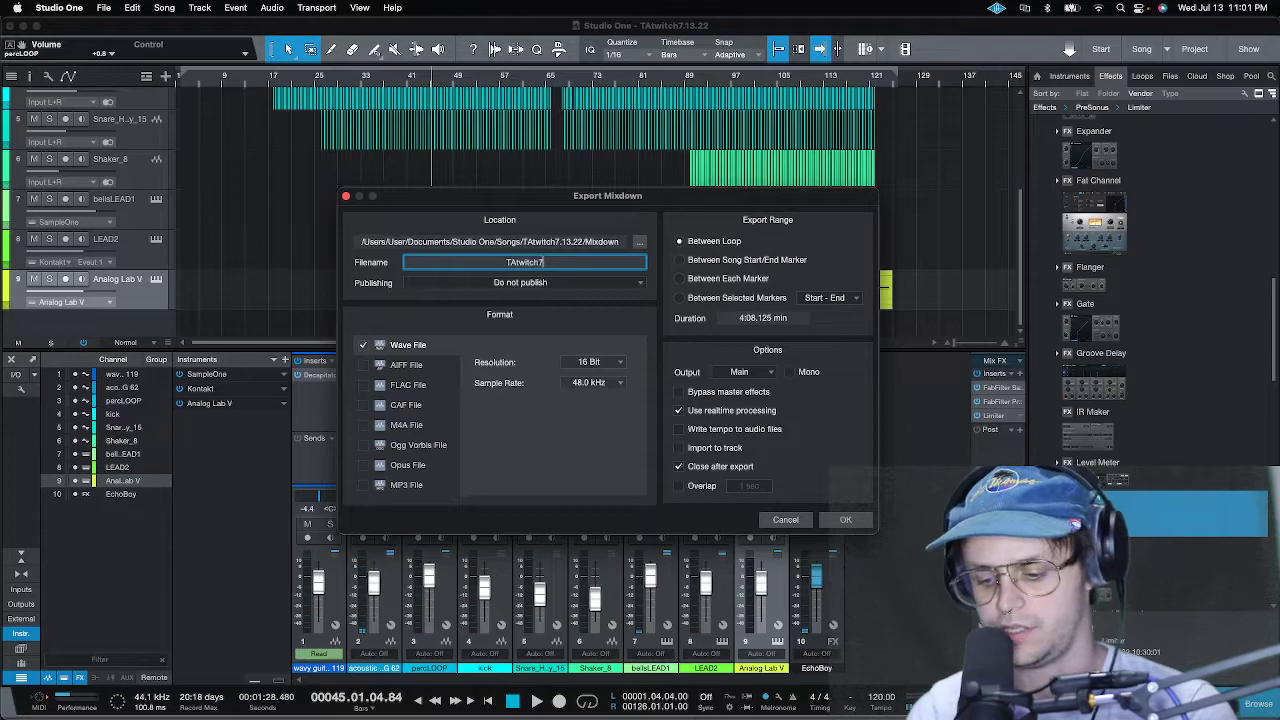
pyautogui.write('.13.22')
# - Set the mixdown export location to the TAtwitch folder inside newmixdowns2021 on the Desktop
pyautogui.click(637, 246)
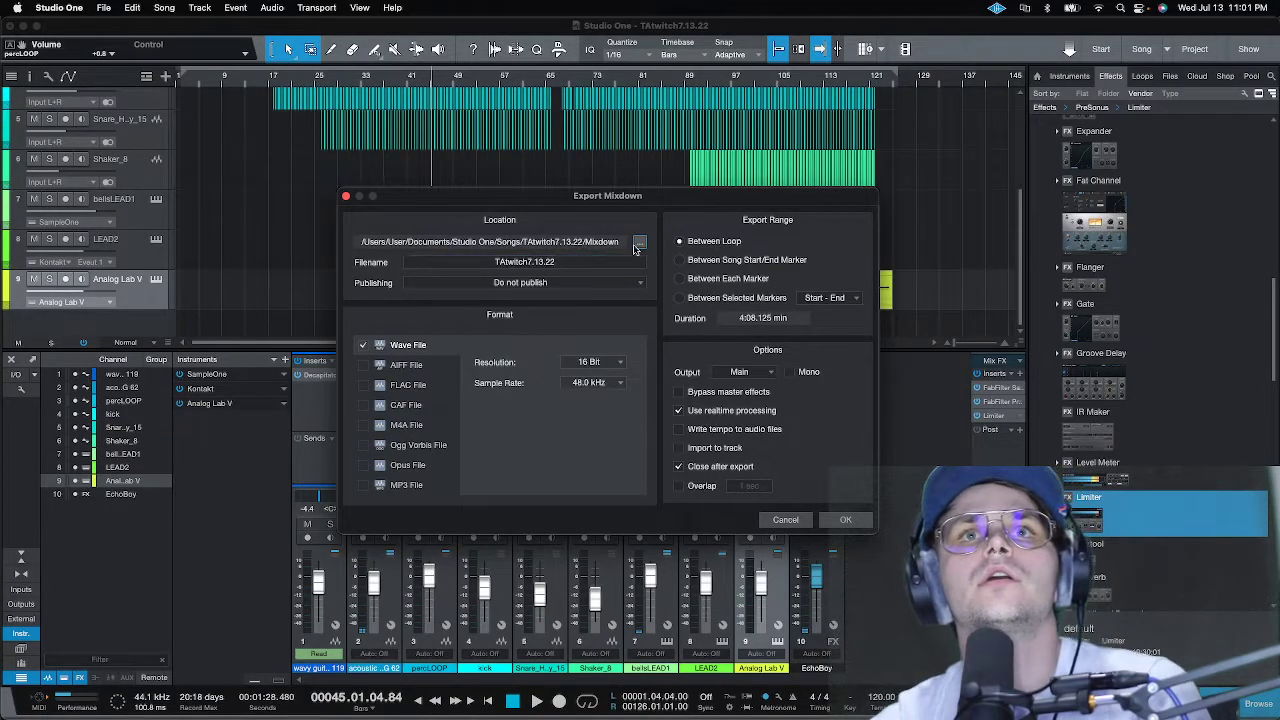
pyautogui.click(423, 299)
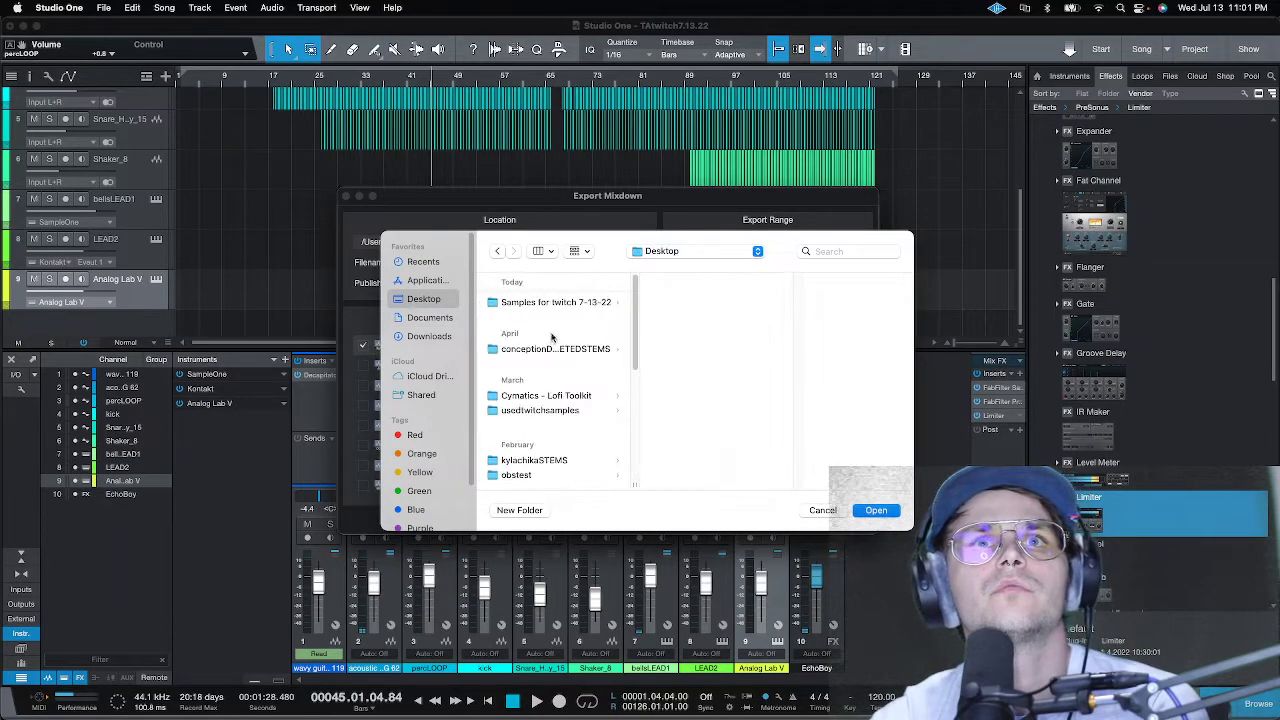
pyautogui.scroll(-5, 558, 332)
pyautogui.click(565, 432)
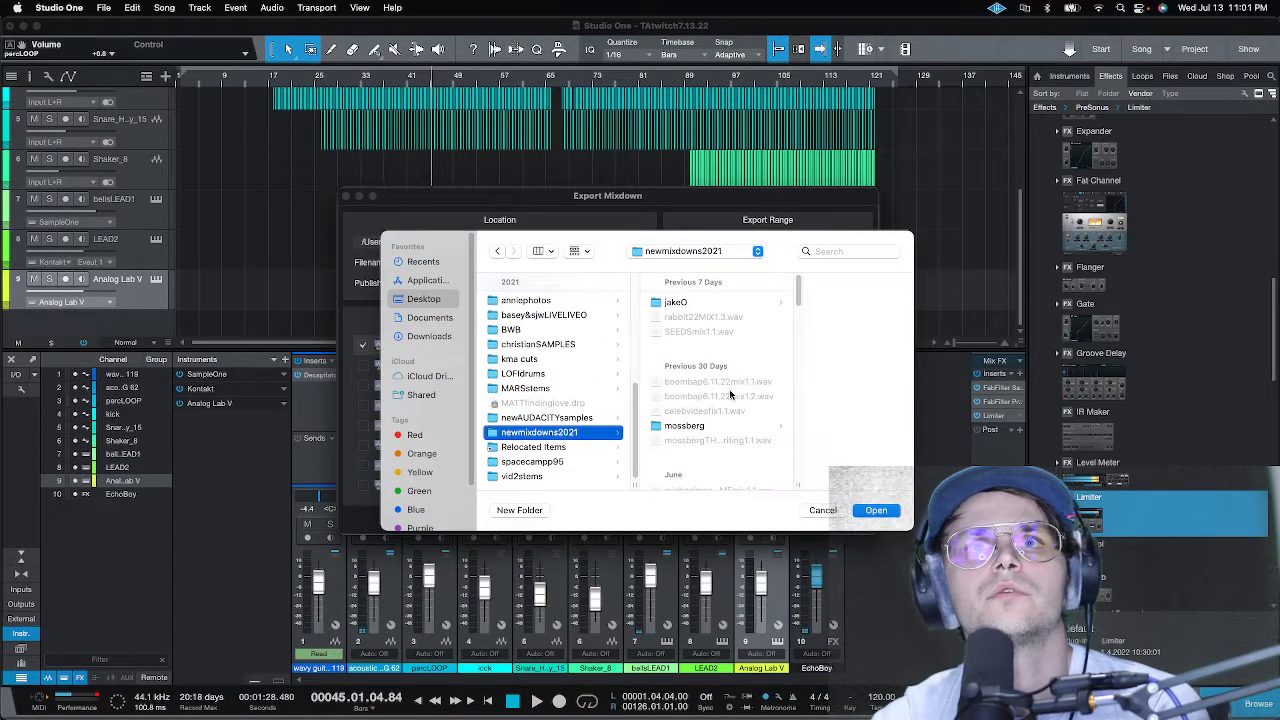
pyautogui.scroll(-10, 731, 394)
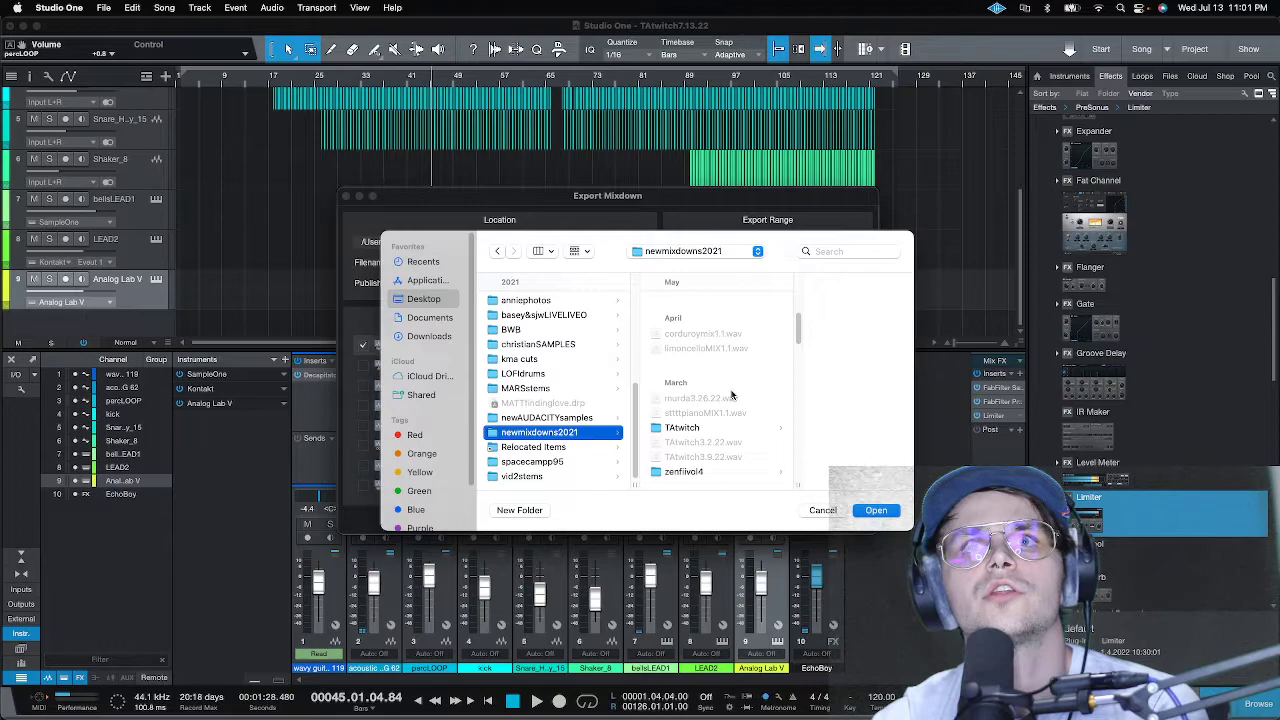
pyautogui.click(682, 427)
pyautogui.click(864, 510)
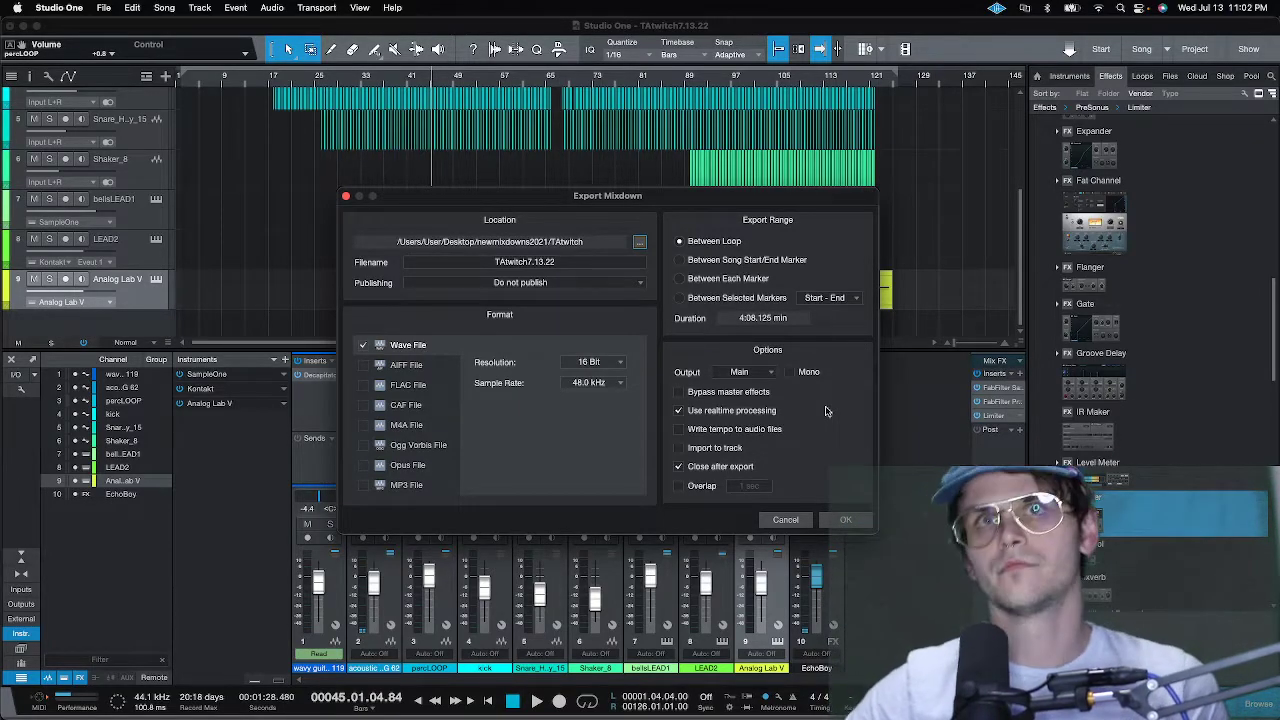
pyautogui.click(820, 510)
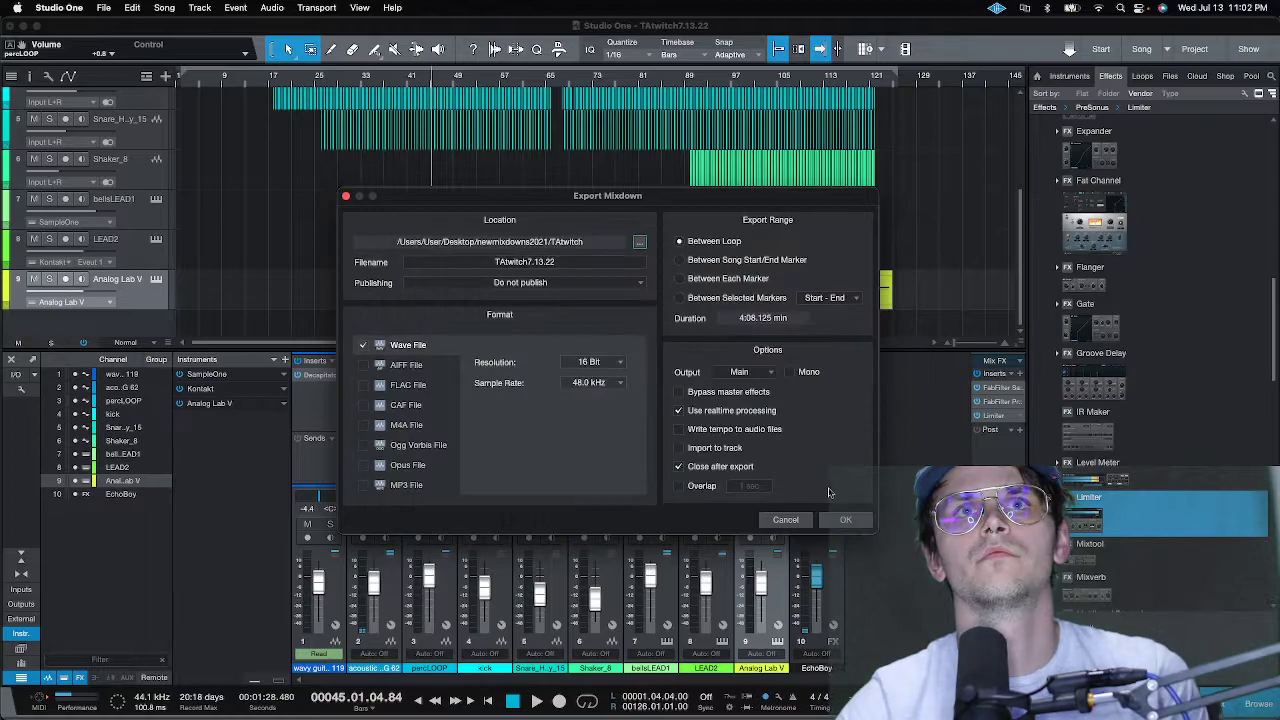
pyautogui.click(846, 519)
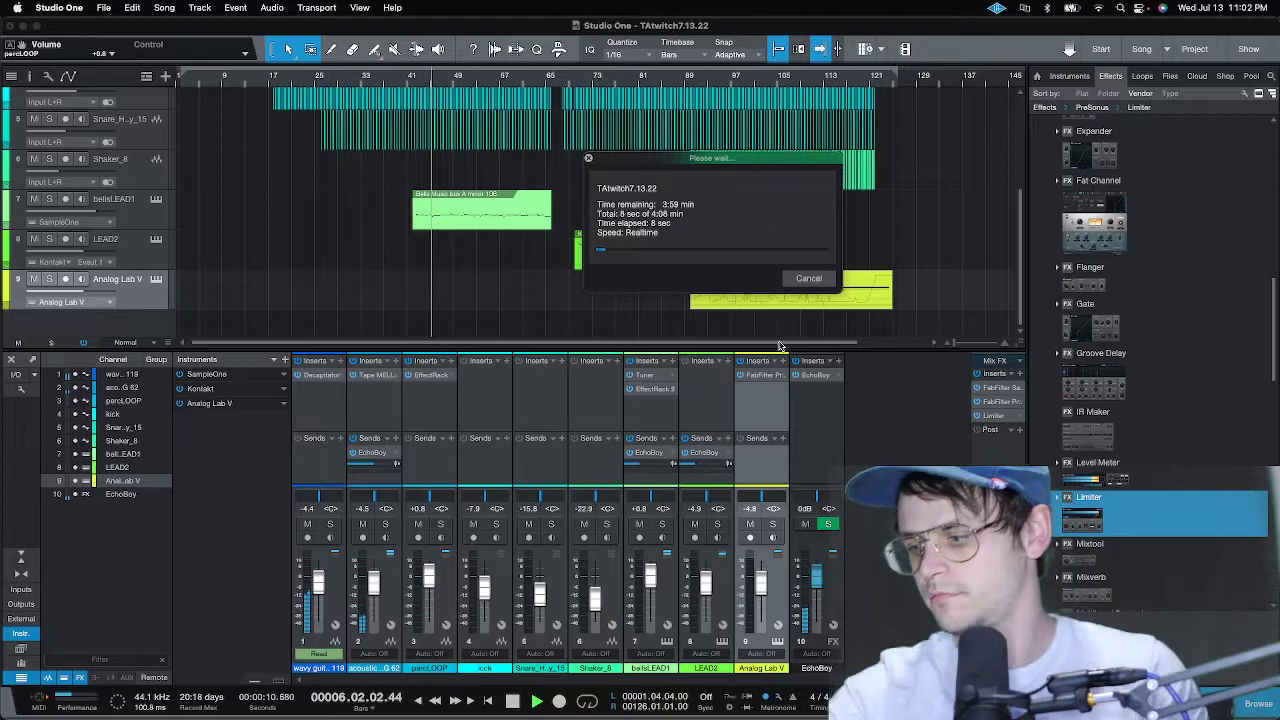
pyautogui.click(809, 279)
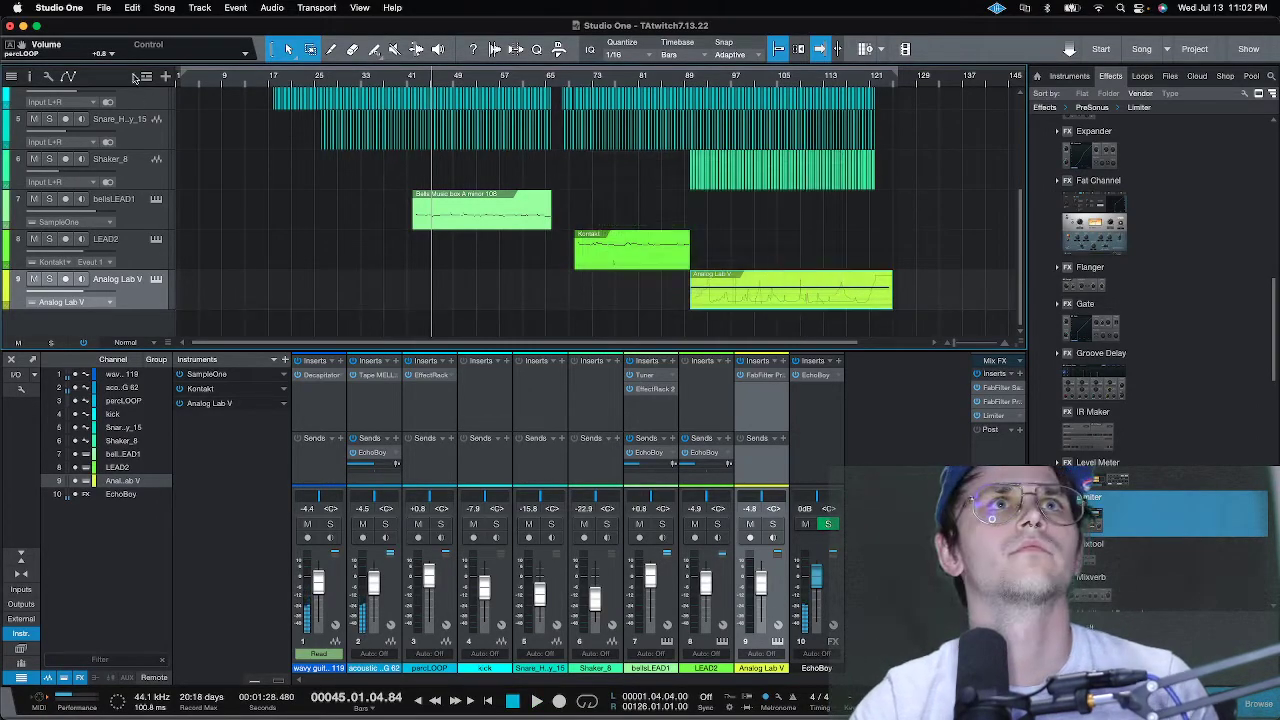
# - Set the audio device block size to 2048 samples in the preferences and apply it
pyautogui.click(59, 7)
pyautogui.click(82, 50)
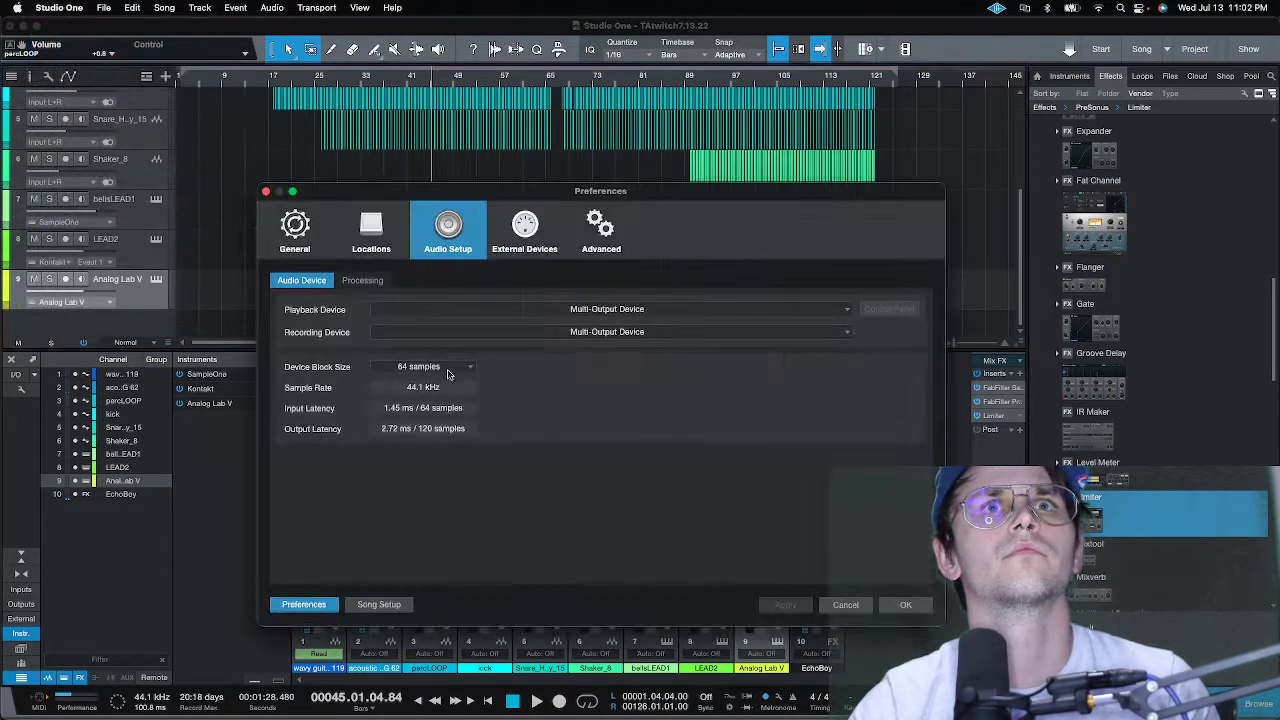
pyautogui.click(447, 367)
pyautogui.click(453, 484)
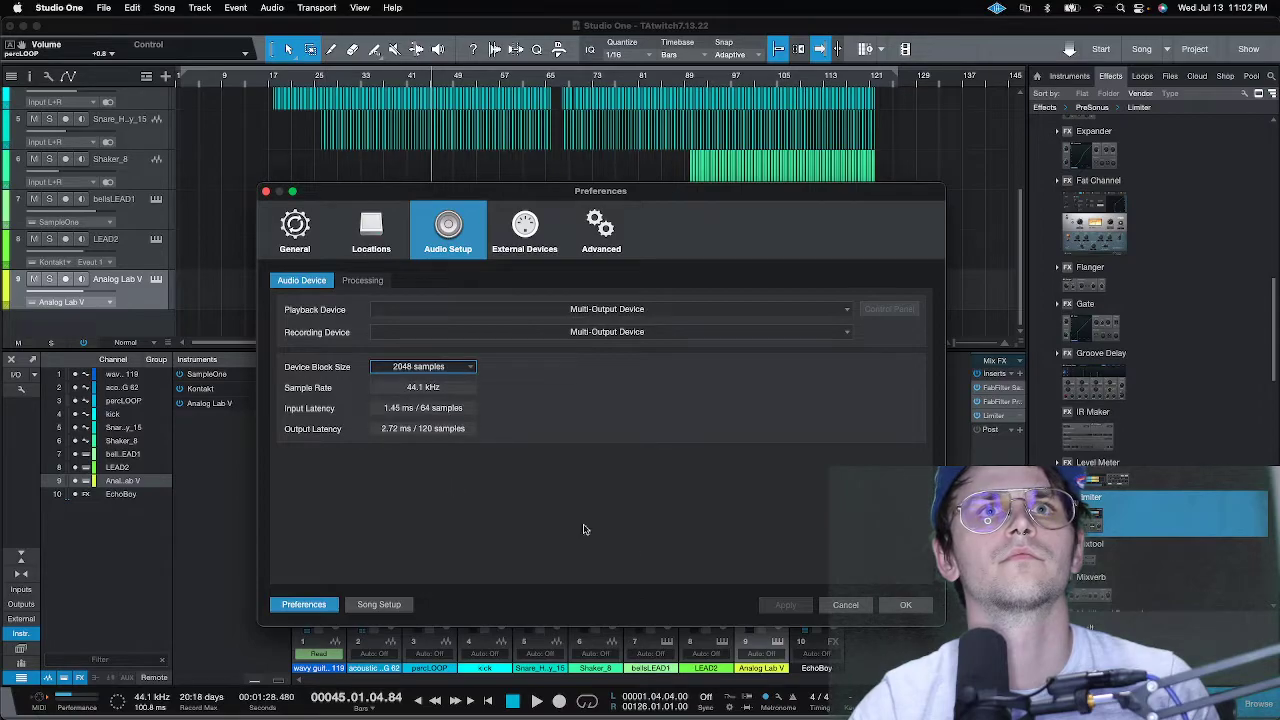
pyautogui.click(906, 605)
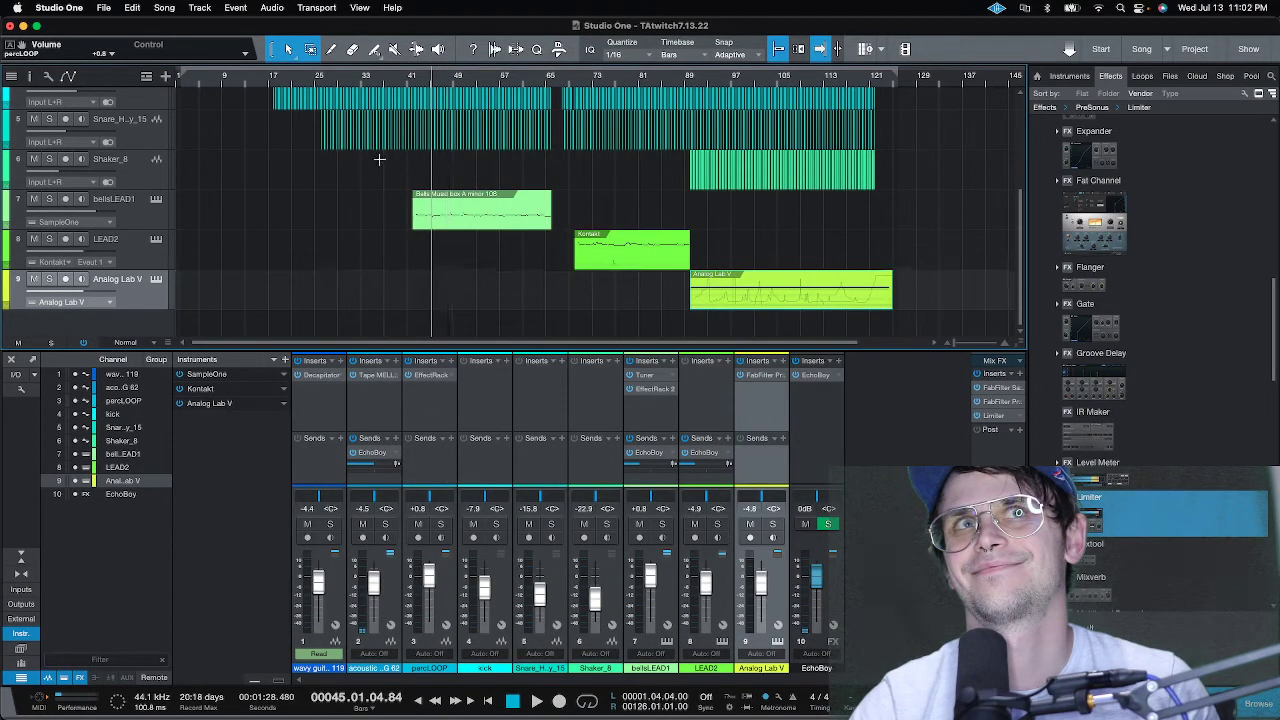
# - Export the mixdown TAtwitch7.13.22 of the loop range as a wave file with realtime processing
pyautogui.click(164, 7)
pyautogui.click(190, 57)
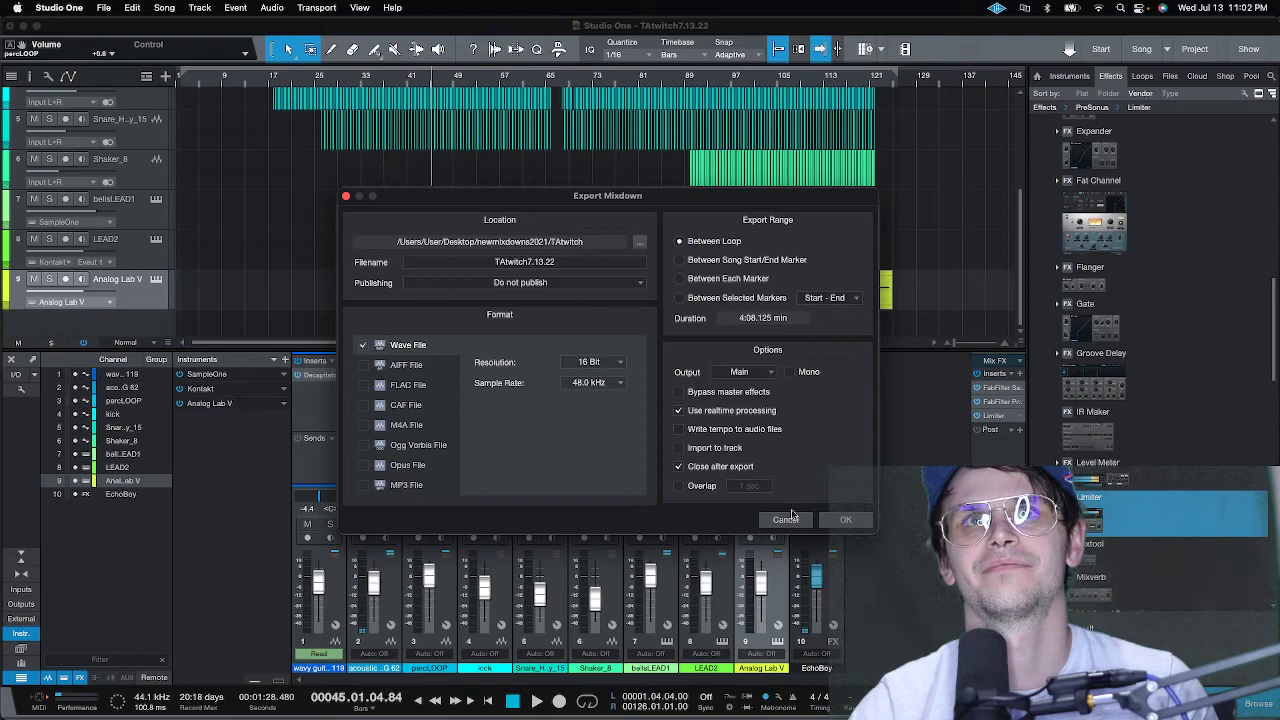
pyautogui.press('Return')
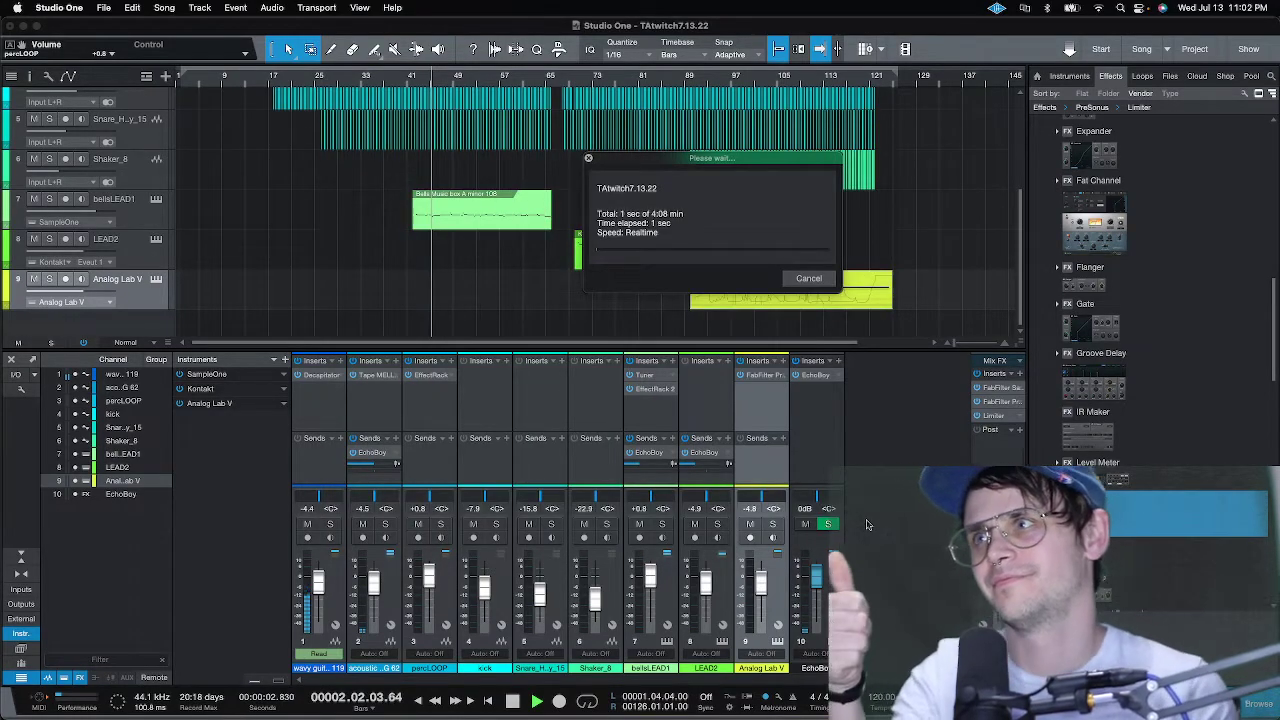